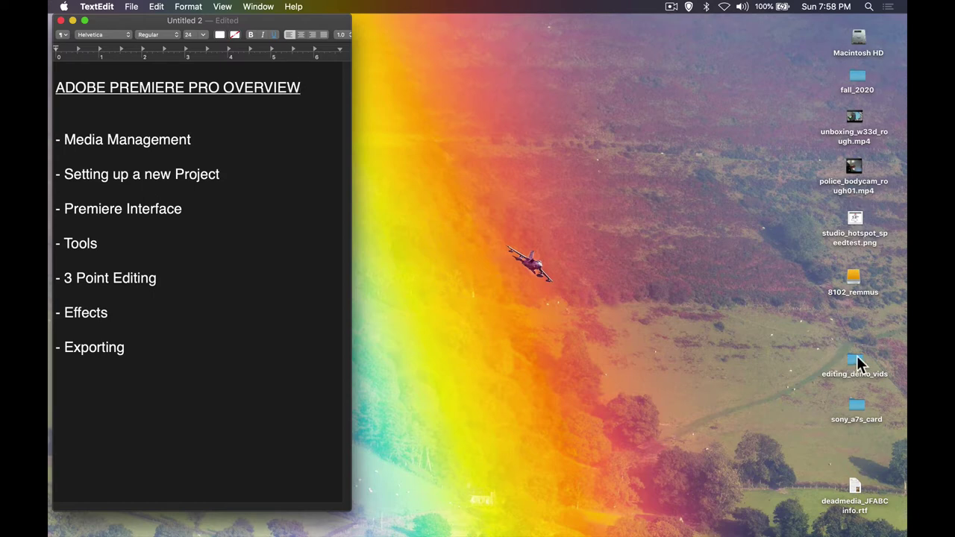
Open the sony_a7s_card folder from the desktop and reposition its window.
click(854, 415)
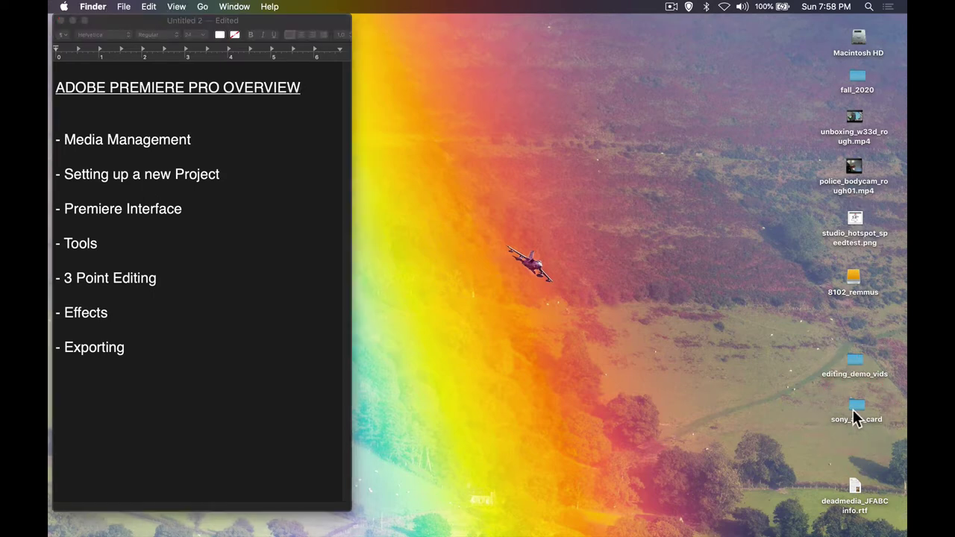
double_click(855, 415)
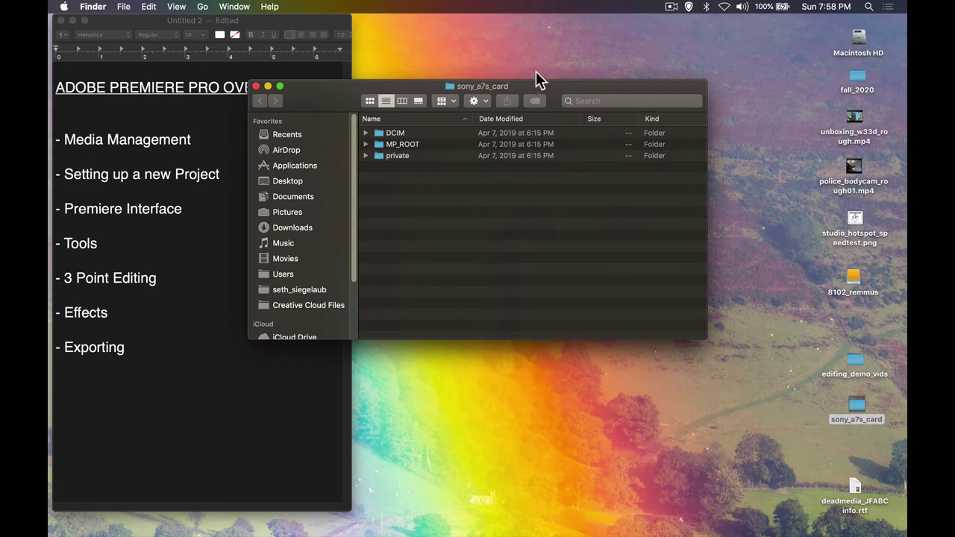
drag(546, 88, 570, 119)
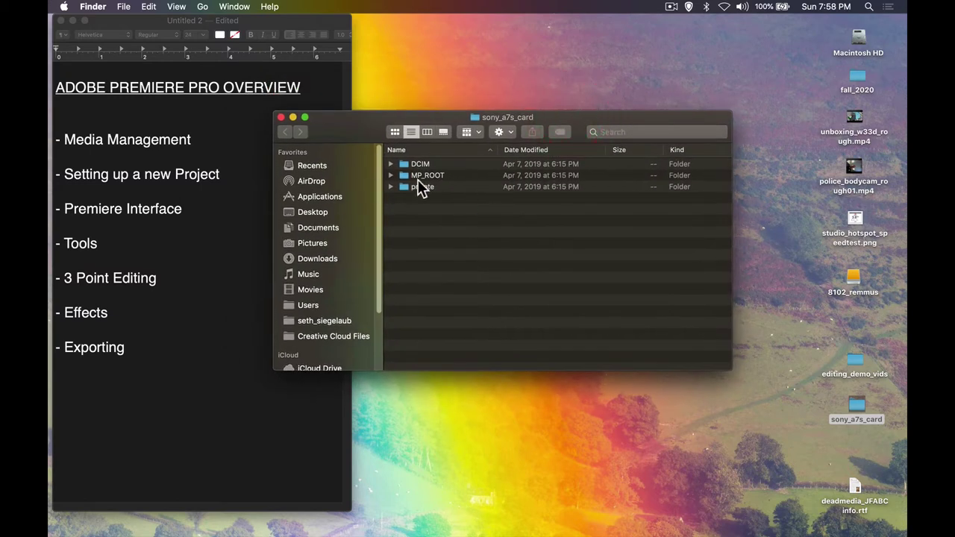
drag(373, 132, 360, 124)
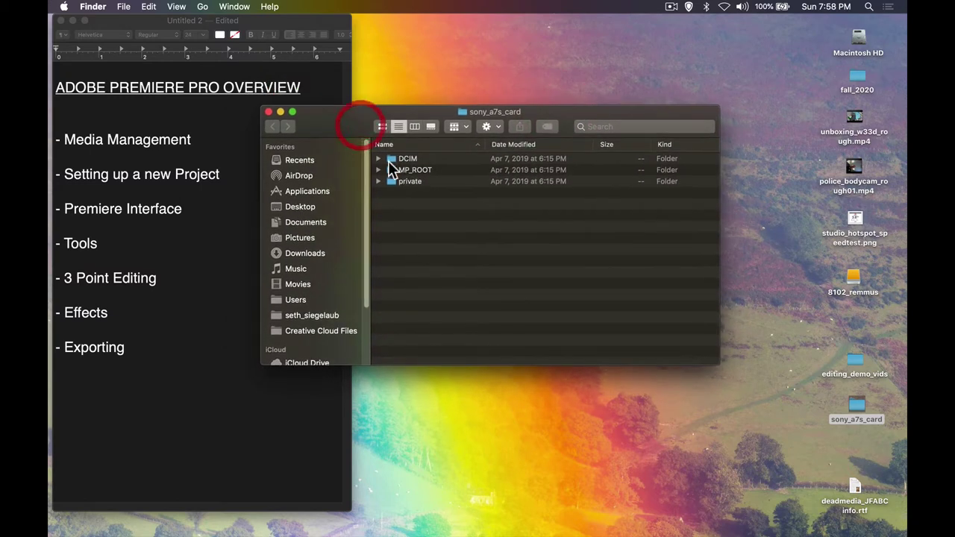
Look through the camera card's folder structure, expanding private, M4ROOT and CLIP to reach the video clips.
click(378, 181)
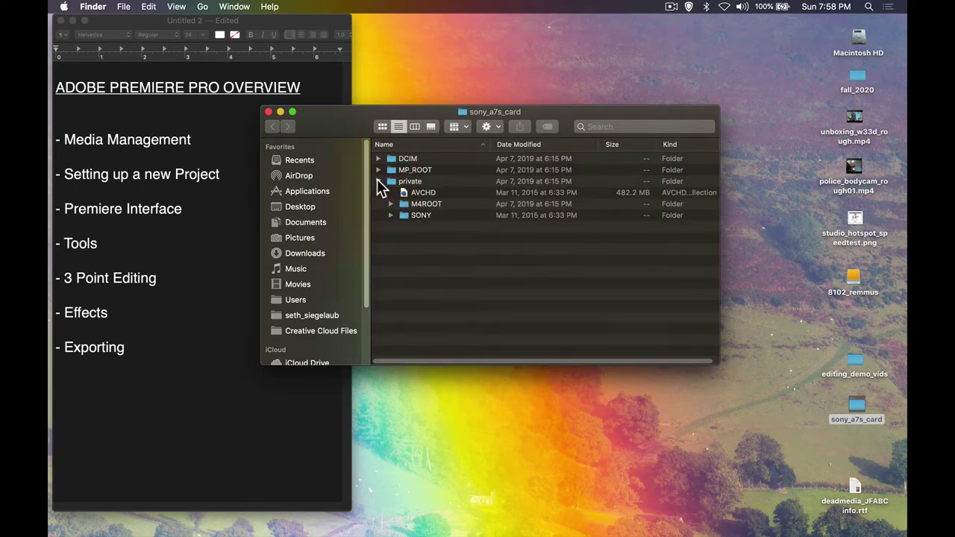
click(377, 180)
click(377, 170)
click(377, 158)
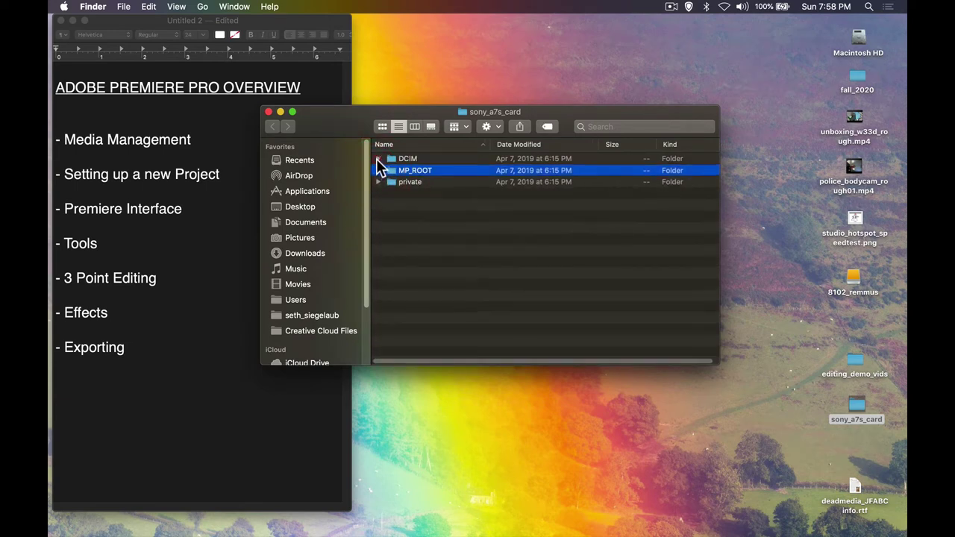
click(378, 158)
click(379, 181)
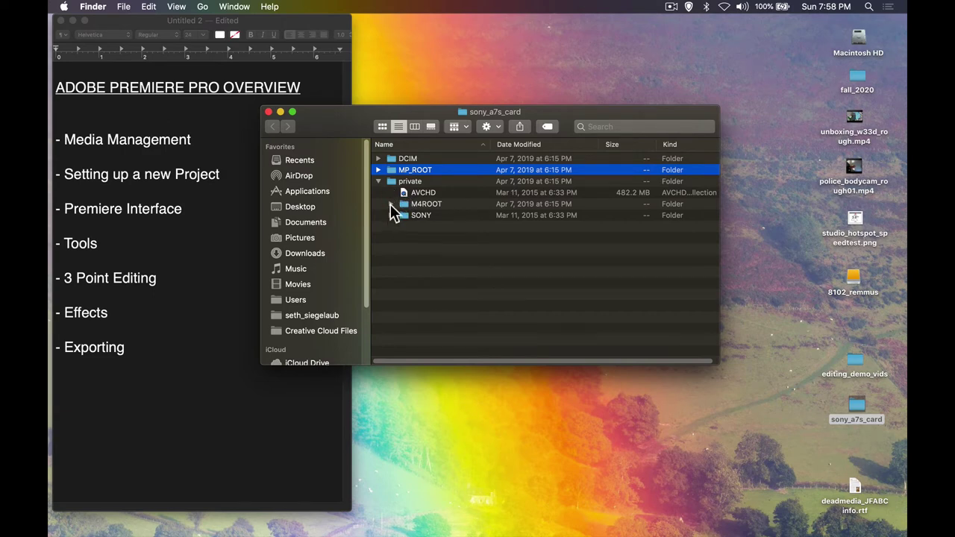
click(390, 204)
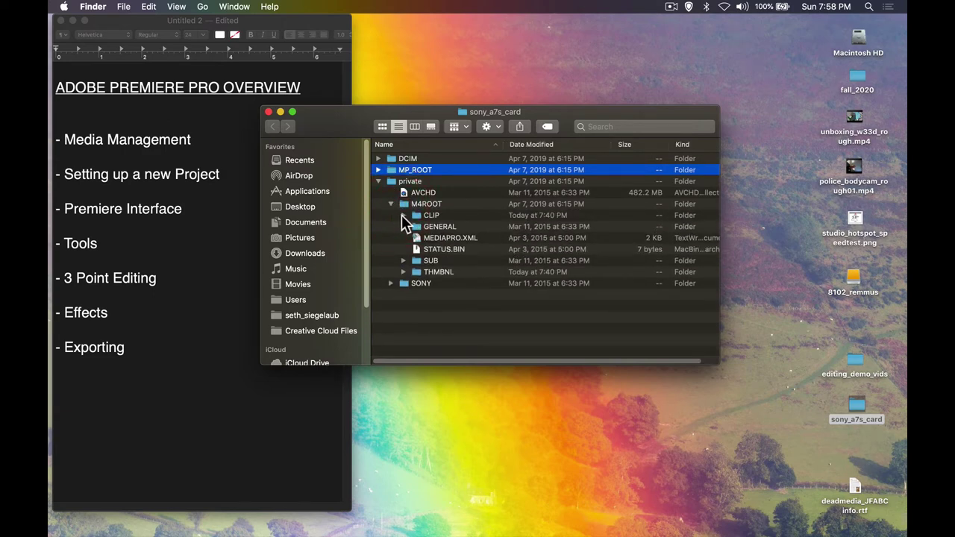
click(403, 216)
Preview the clips C0002.MP4 and C0003.MP4 in the CLIP folder with Quick Look.
click(439, 227)
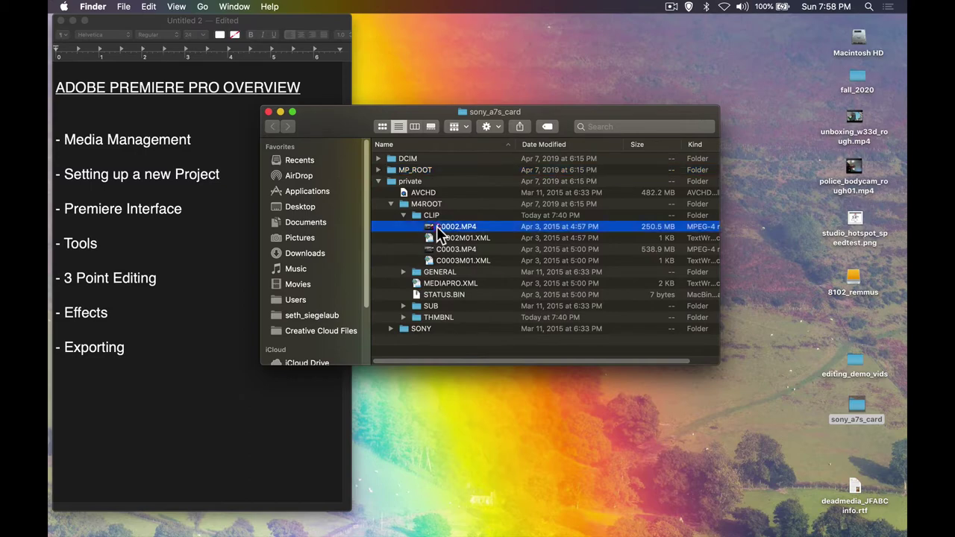
key(space)
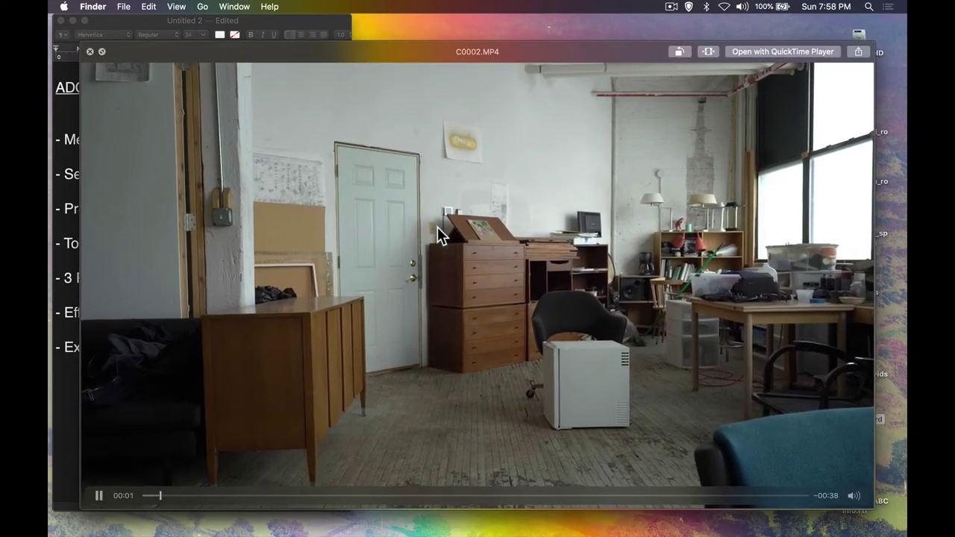
key(space)
click(442, 249)
key(space)
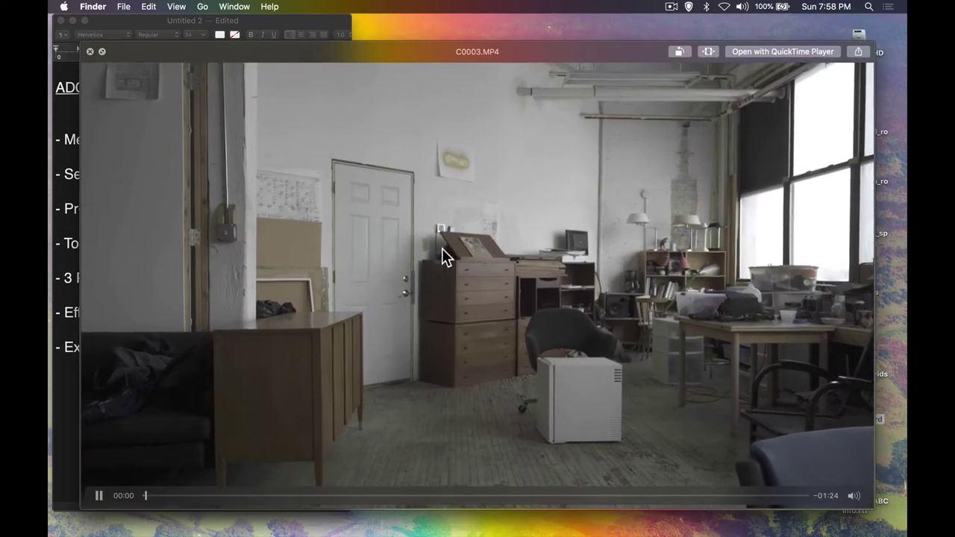
key(space)
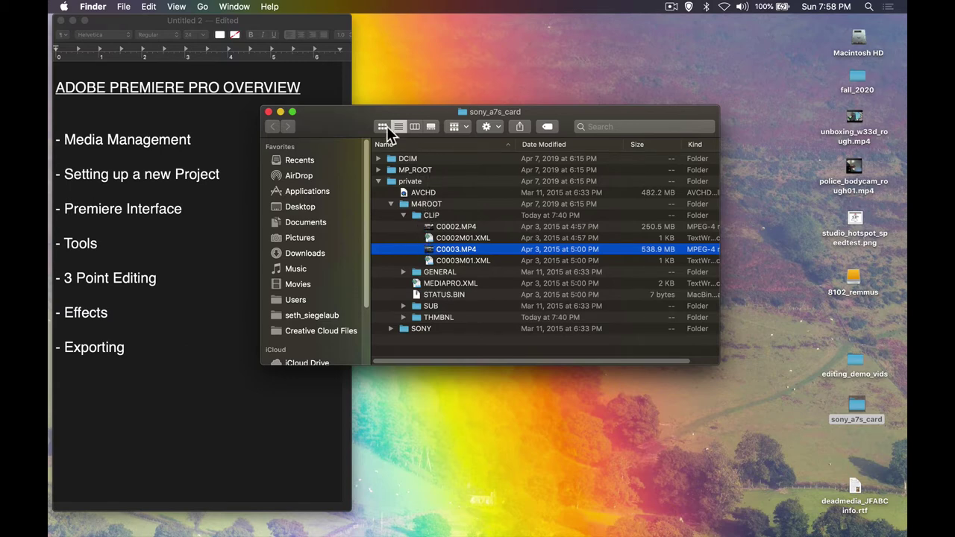
Point out the camera-generated names of C0002.MP4 and C0003.MP4, and close the card's window.
click(440, 226)
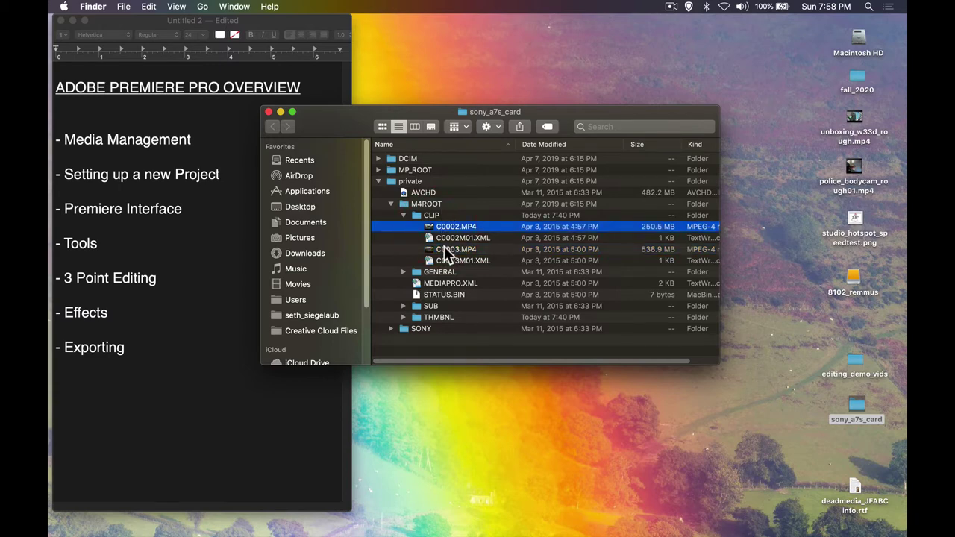
click(444, 249)
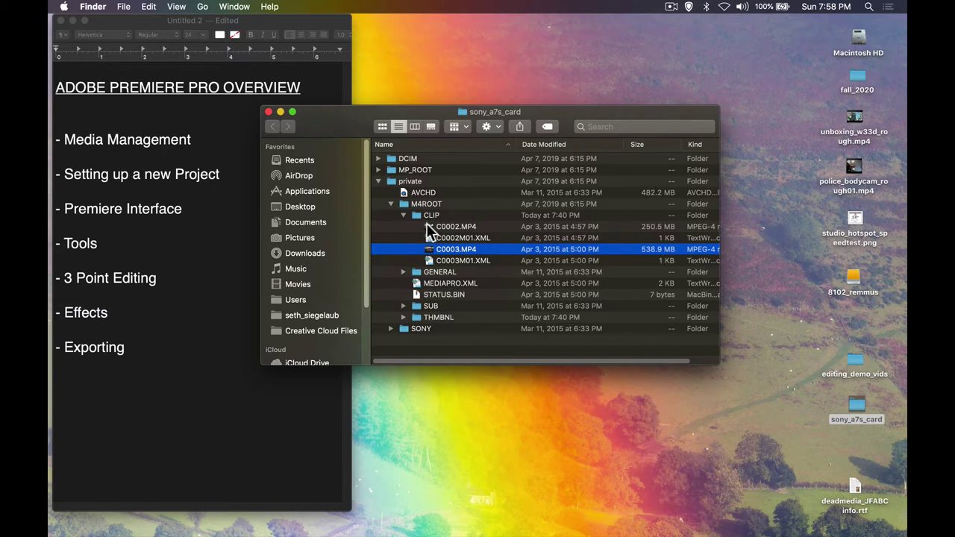
drag(426, 223, 455, 227)
click(270, 111)
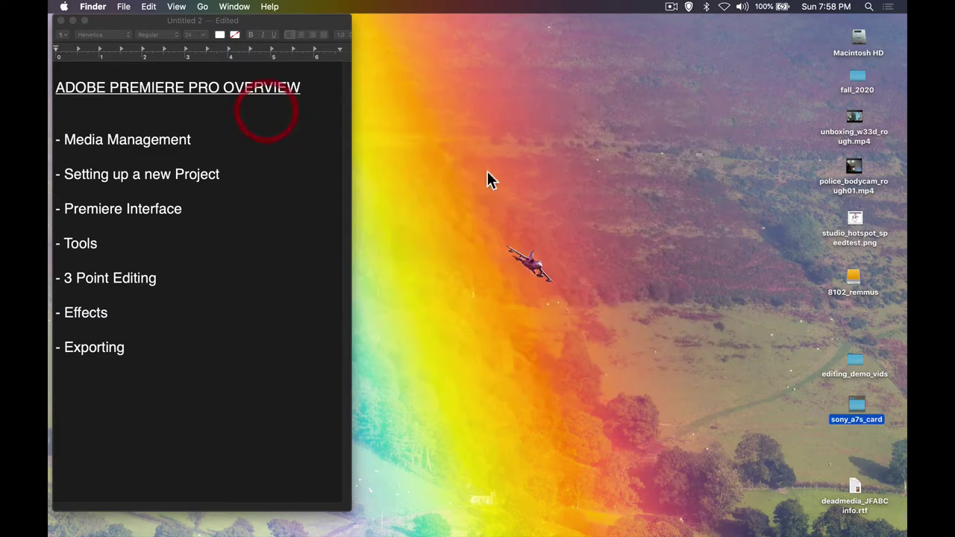
Open the editing_demo_vids folder from the desktop and go through its video files one by one, from ELS_bikes.MP4 to serra_sclupture.MP4.
double_click(854, 358)
drag(737, 273, 687, 93)
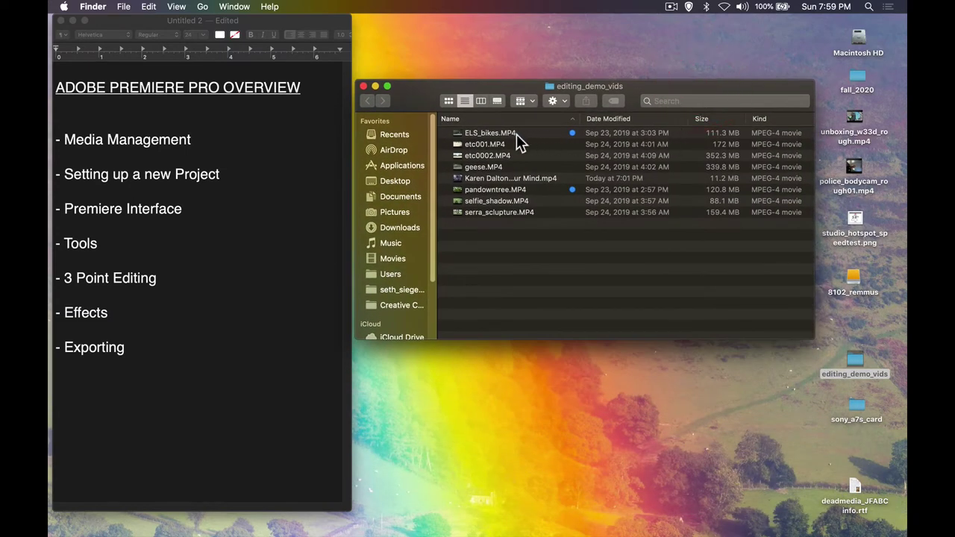
click(491, 134)
click(495, 146)
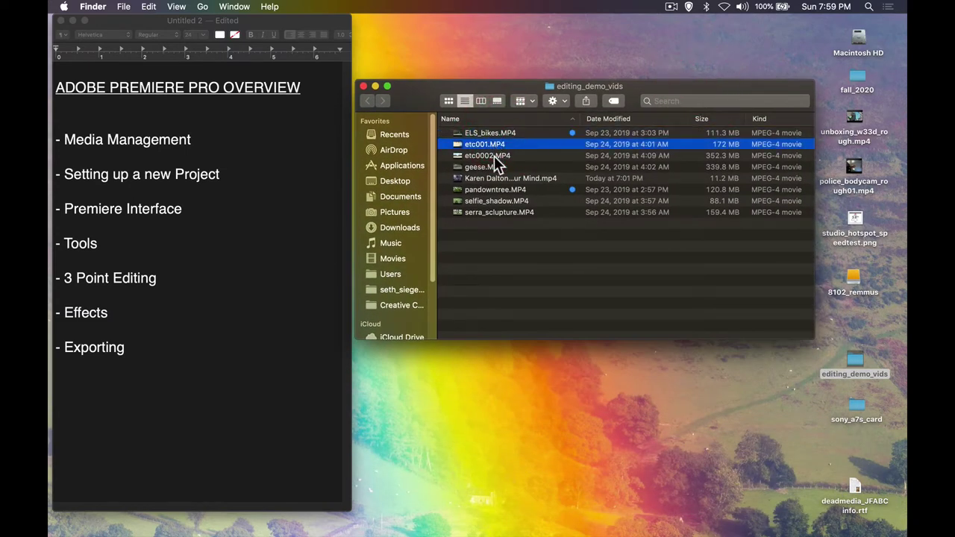
click(496, 157)
click(496, 167)
click(497, 179)
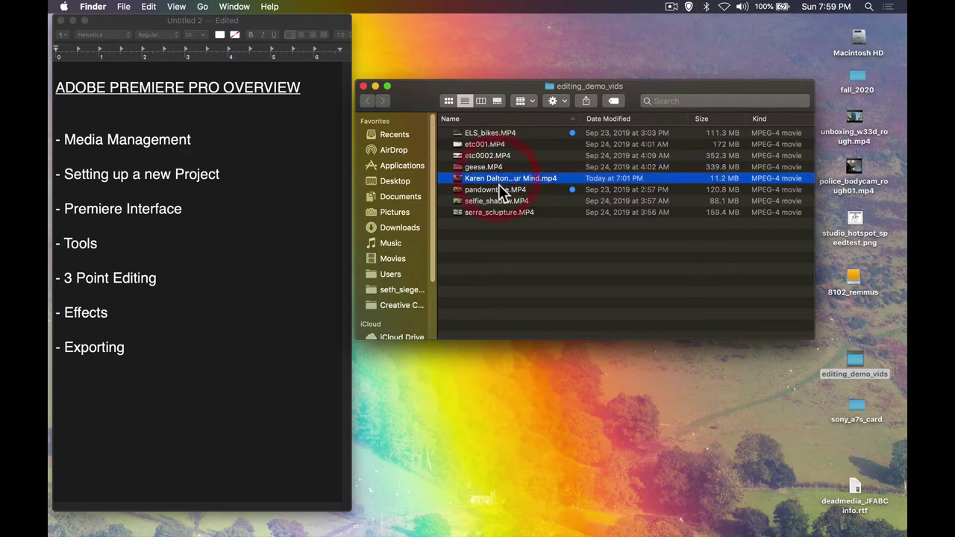
click(498, 191)
click(506, 201)
click(511, 212)
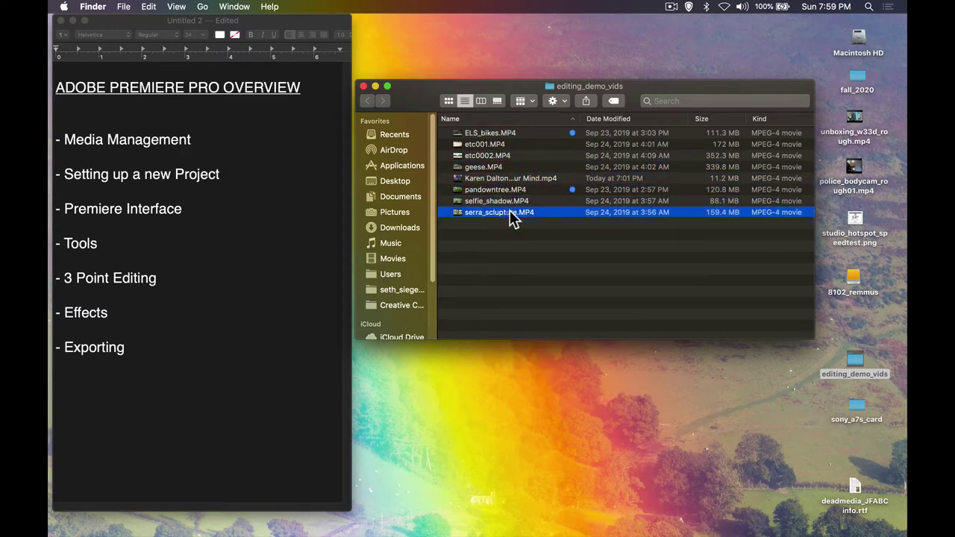
Highlight the descriptive file name ELS_bikes.MP4 and close the editing_demo_vids window.
click(491, 134)
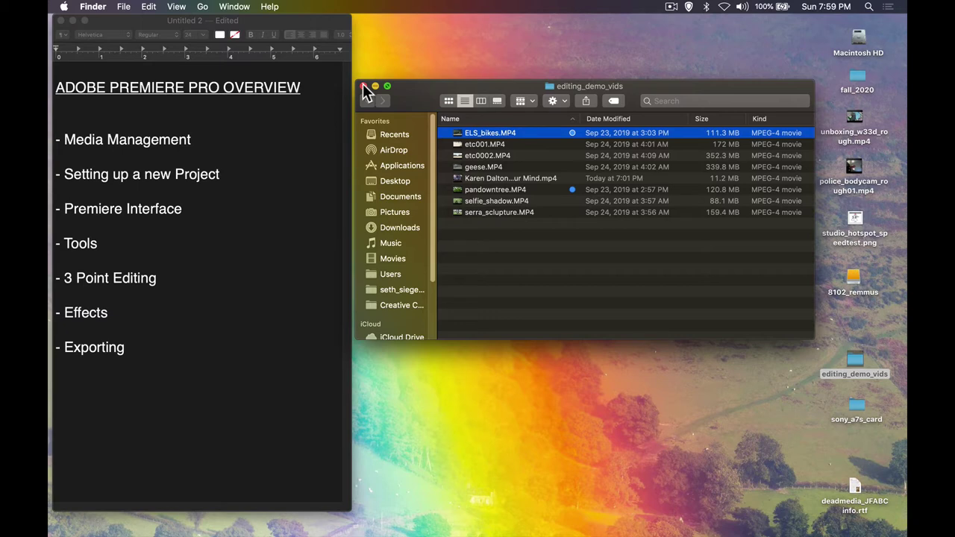
click(484, 132)
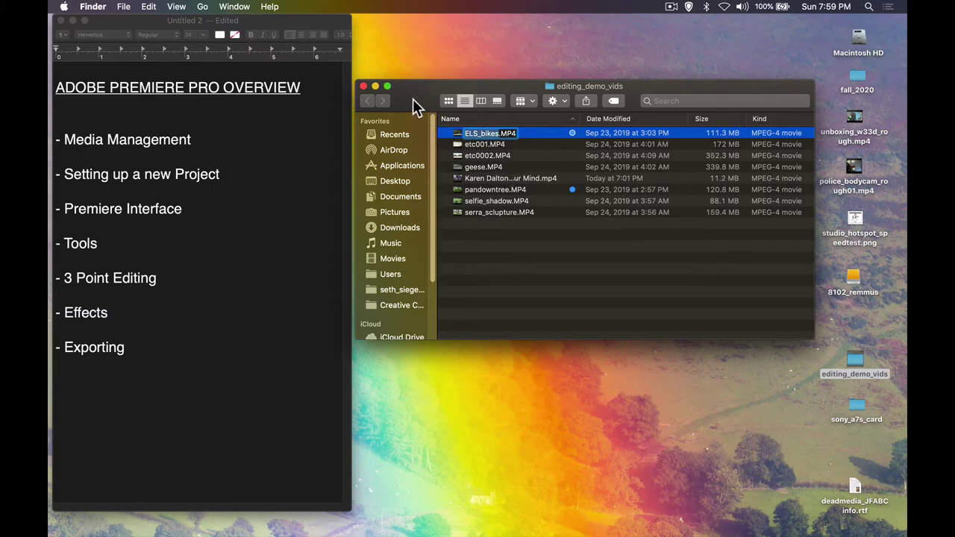
click(364, 85)
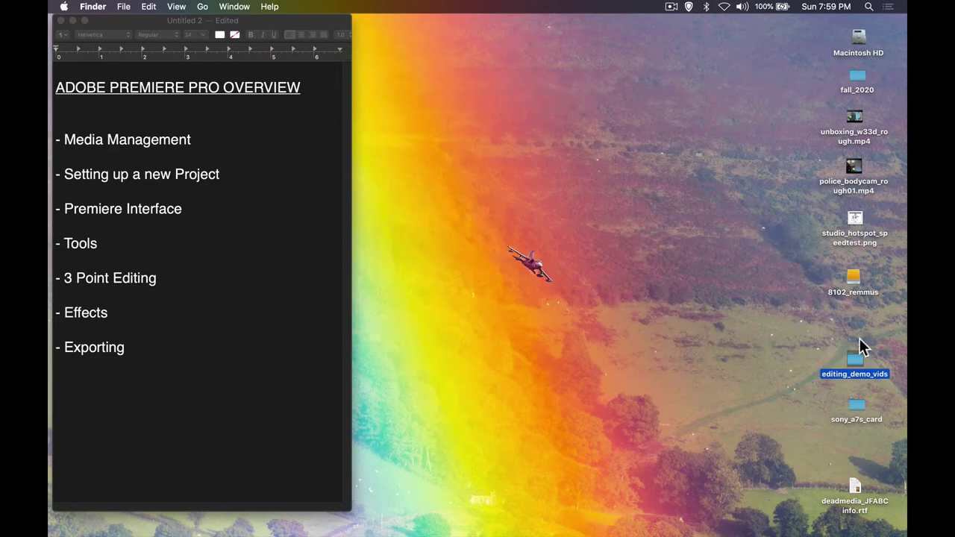
Open a new Finder window, place it beside the notes and show the Documents folder.
drag(856, 362, 858, 337)
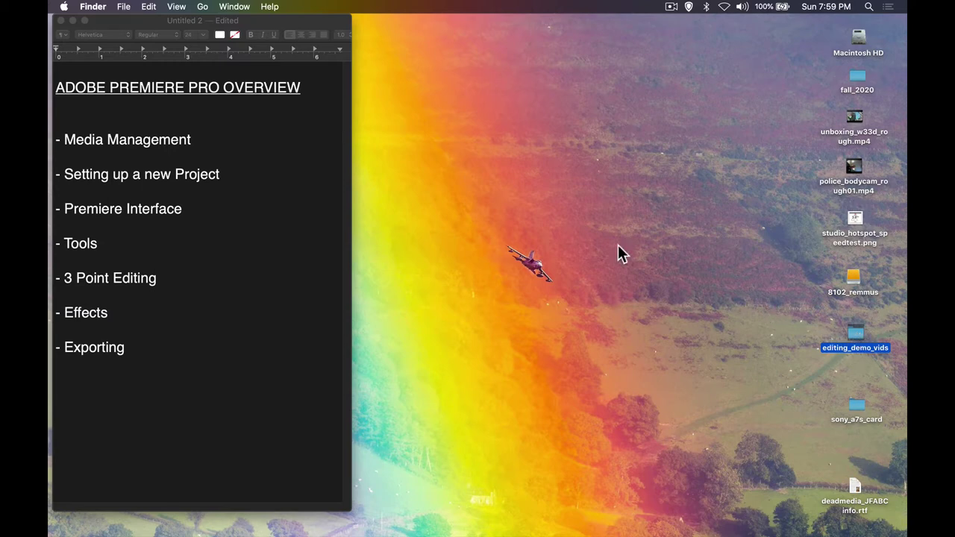
click(594, 233)
key(super+n)
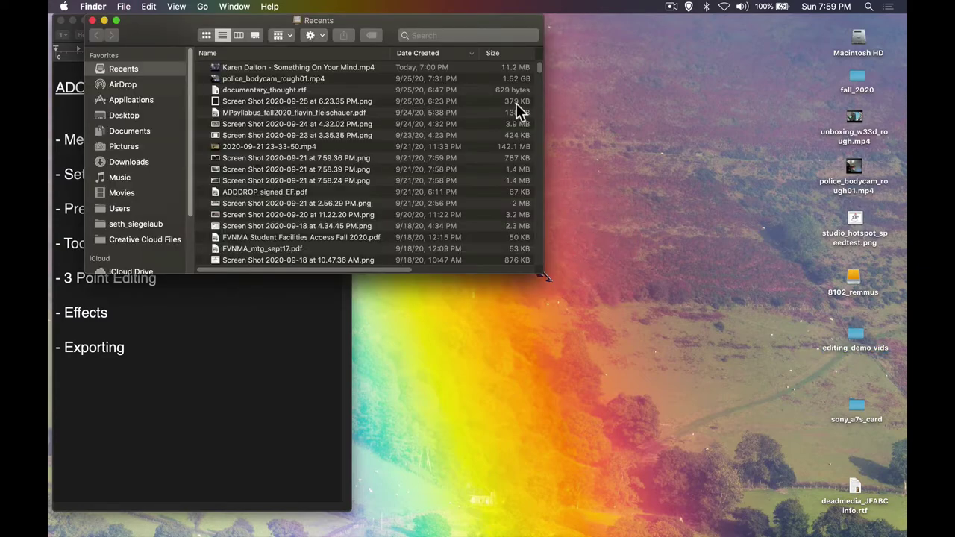
drag(473, 23, 738, 42)
click(388, 136)
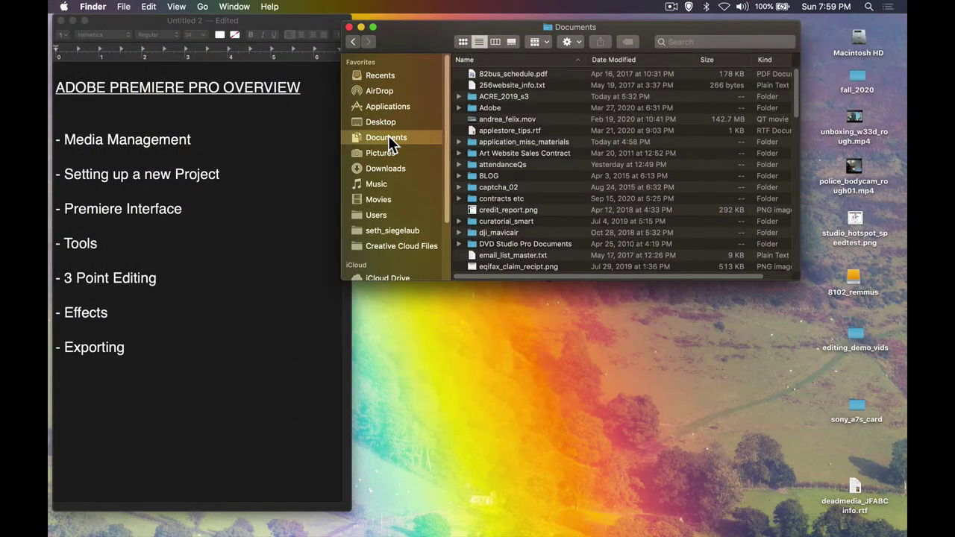
drag(431, 58, 454, 90)
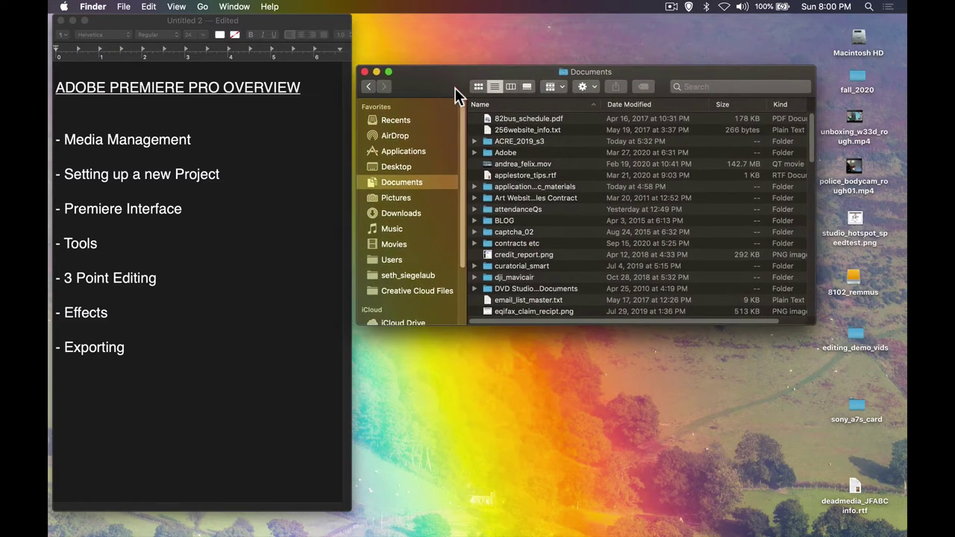
Create a new folder named editing_demo in Documents.
click(589, 86)
click(601, 102)
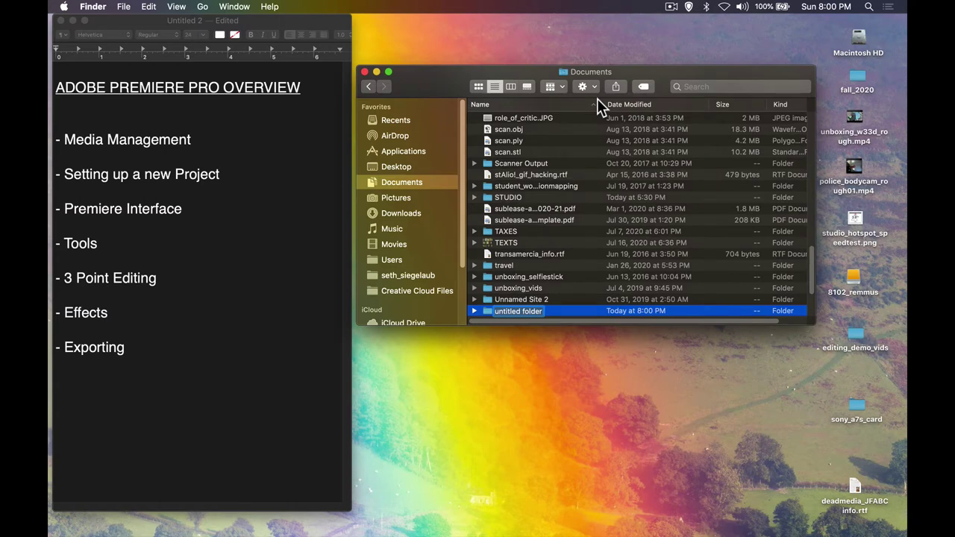
text(editing)
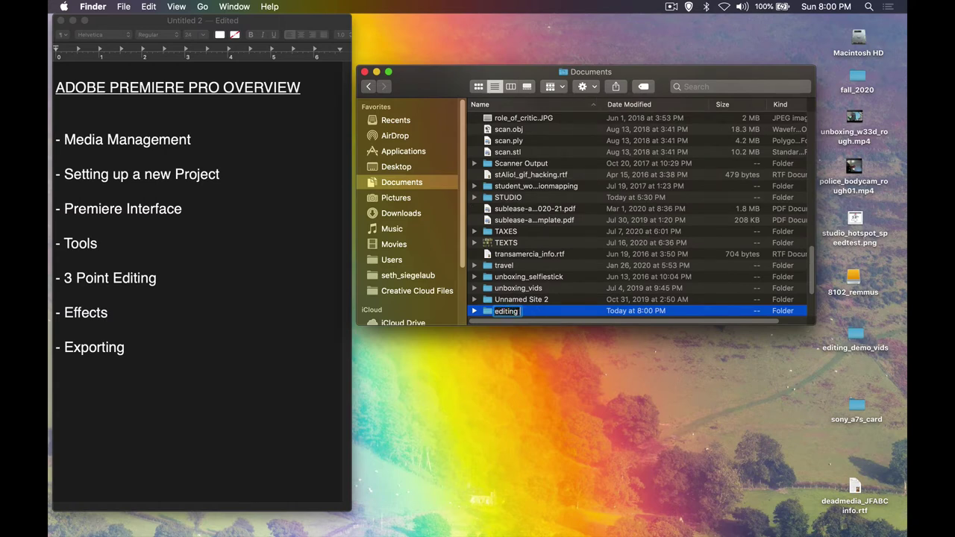
text(_demo)
key(Return)
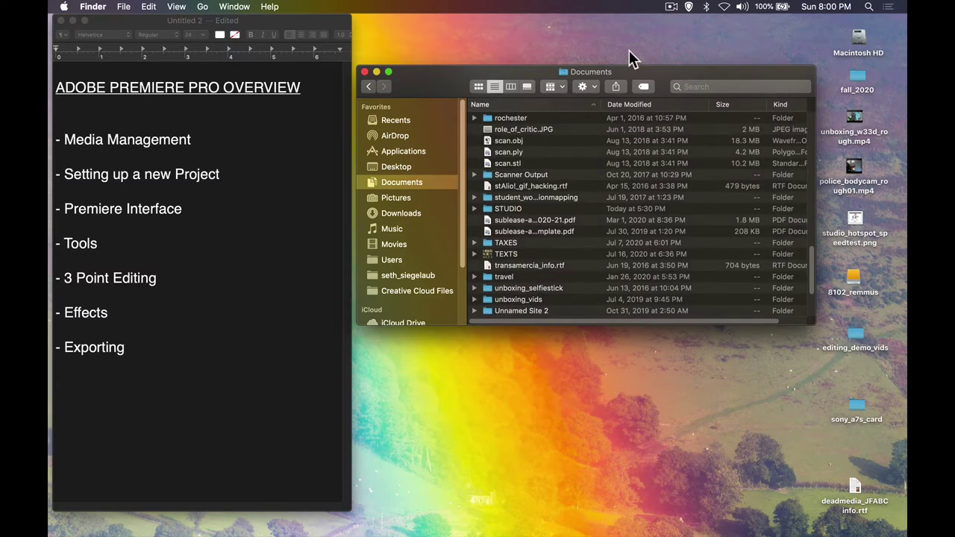
Move the editing_demo_vids folder from the desktop into the editing_demo folder and switch the window to column view.
double_click(488, 211)
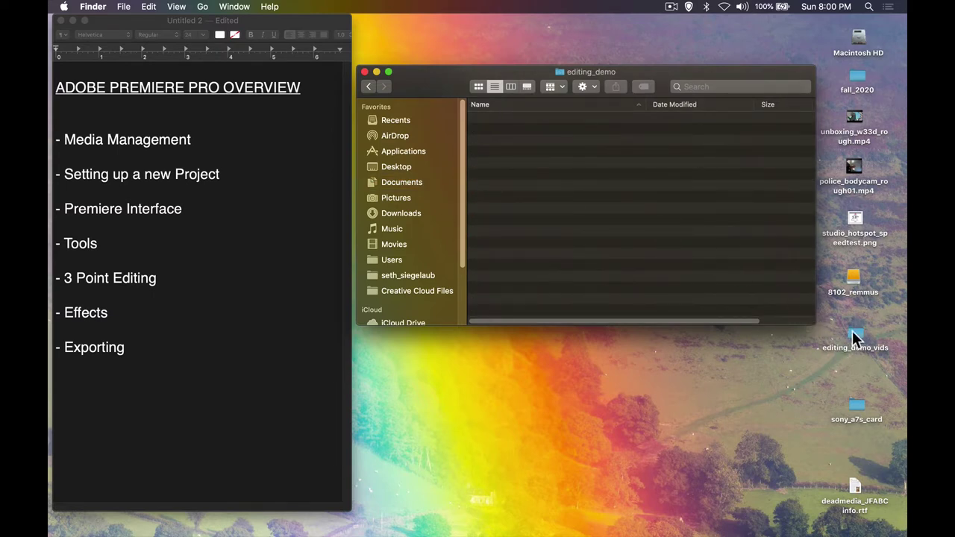
drag(858, 331, 668, 202)
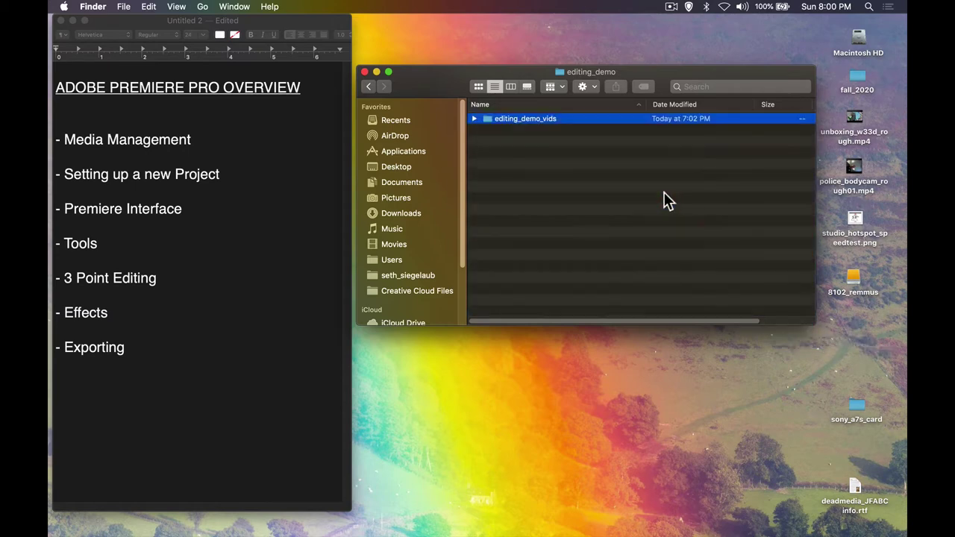
click(506, 85)
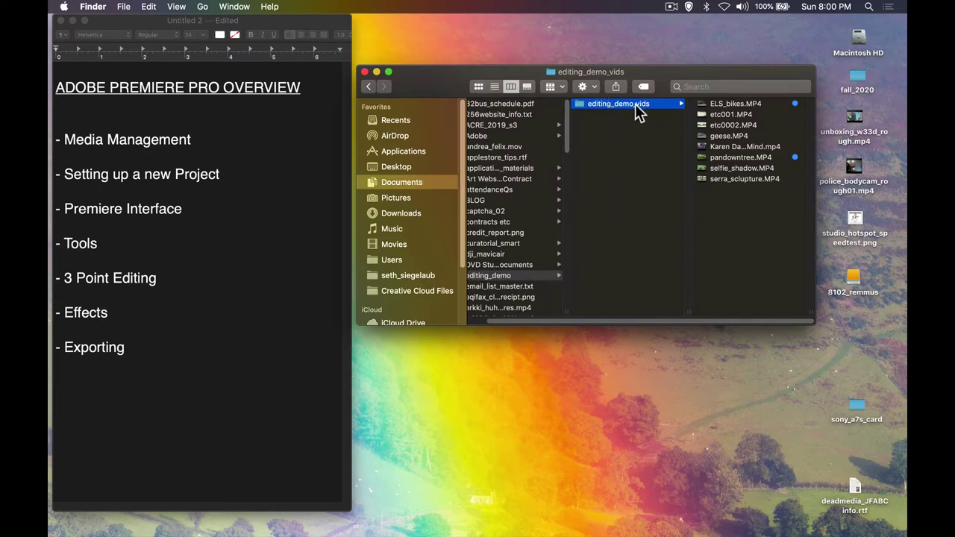
Create a new folder named music inside the editing_demo folder.
click(620, 138)
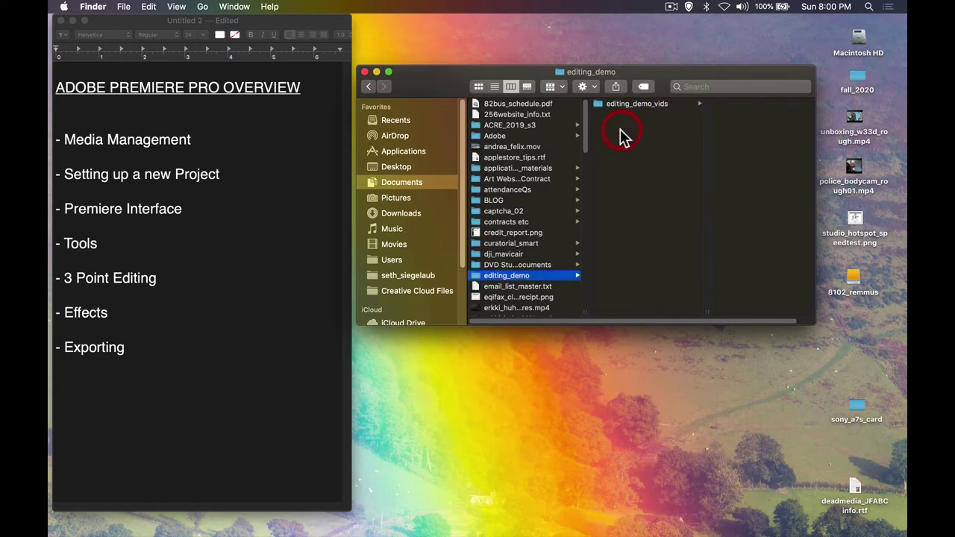
click(597, 93)
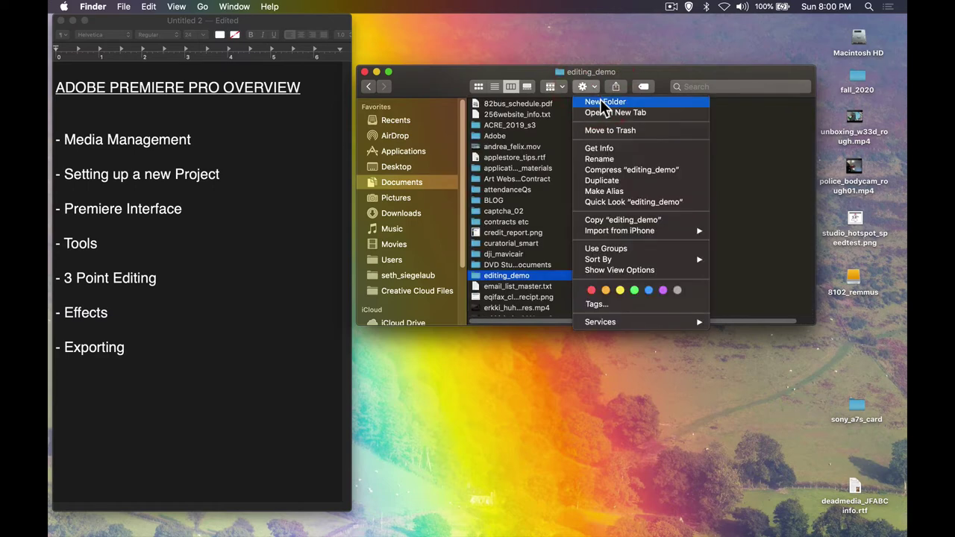
click(607, 100)
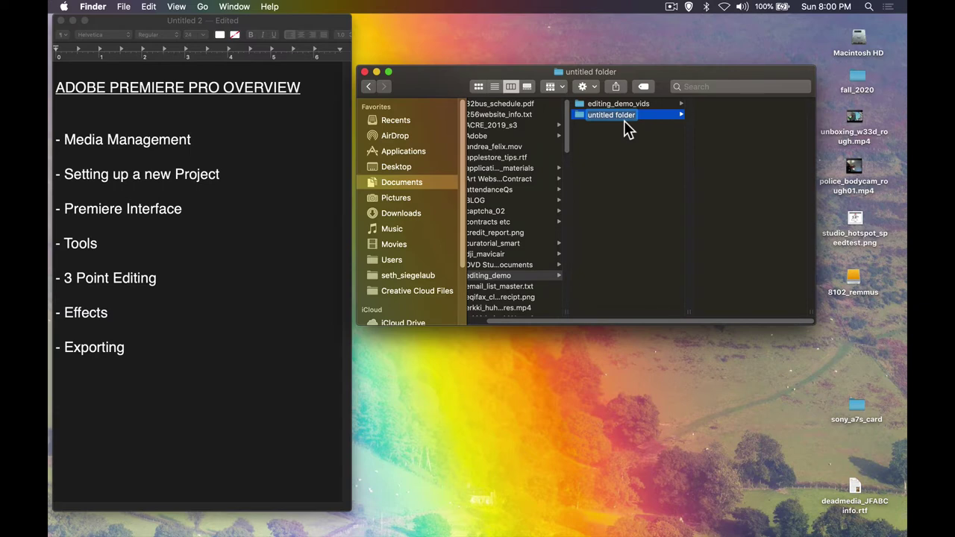
text(music)
key(Return)
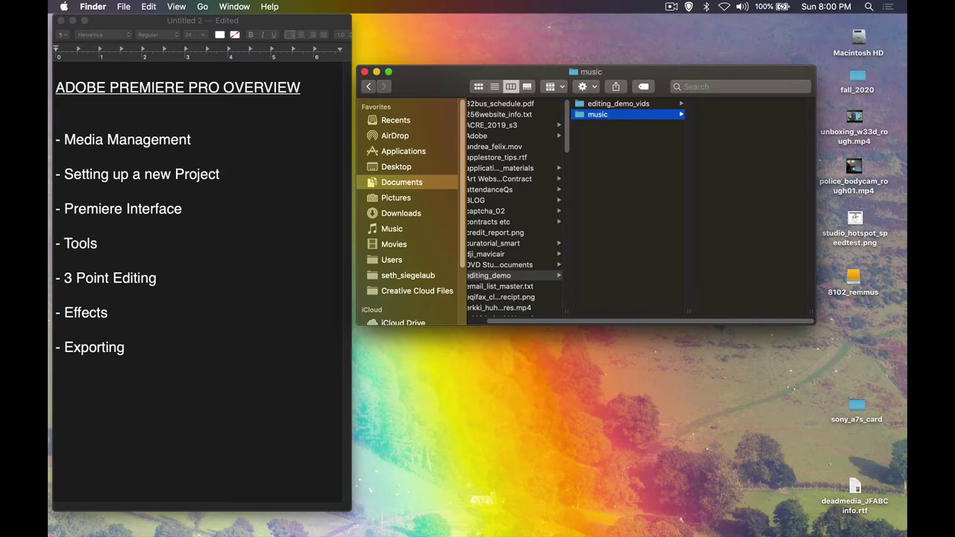
Move Karen Dalton - Something On Your Mind.mp4 from editing_demo_vids into the music folder and check the contents of both folders.
click(632, 106)
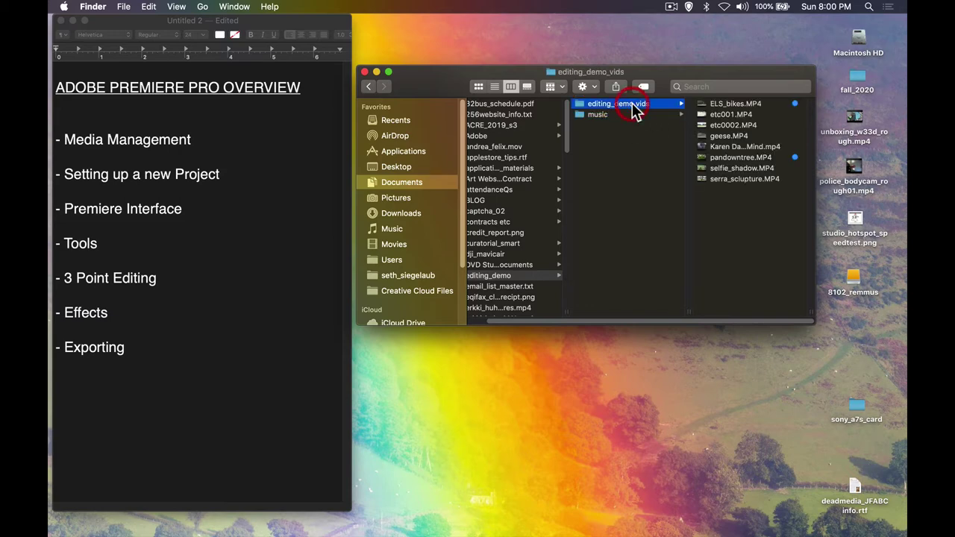
click(712, 147)
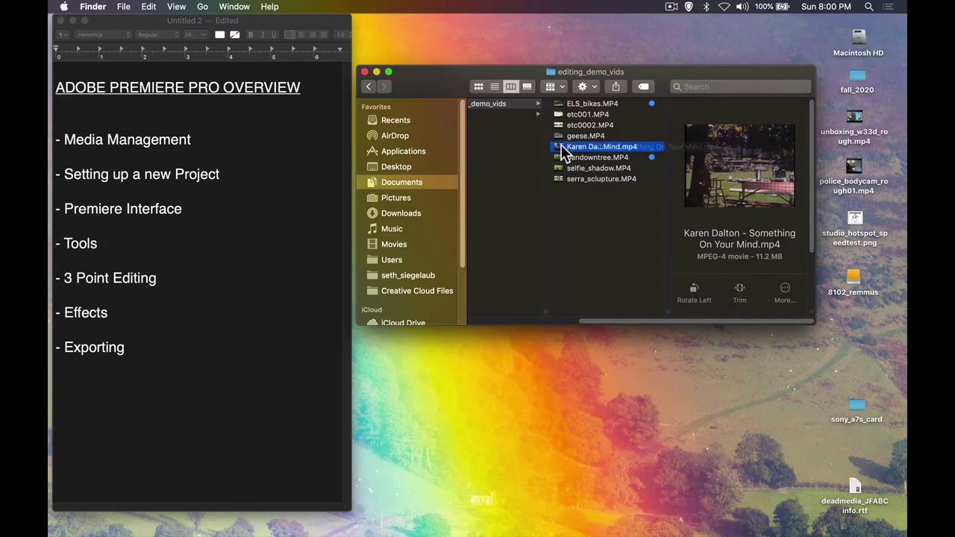
scroll(565, 153, left, 3)
drag(616, 149, 515, 121)
click(511, 114)
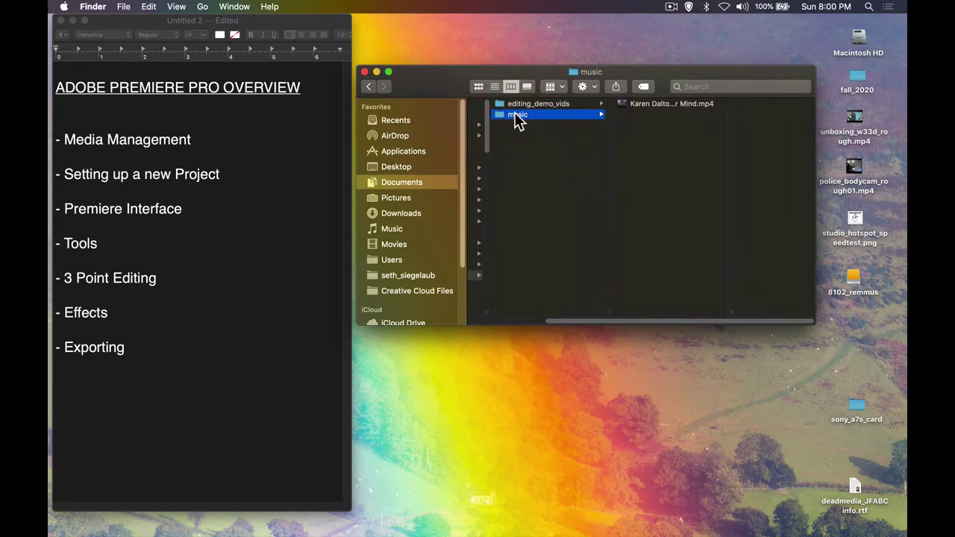
click(577, 104)
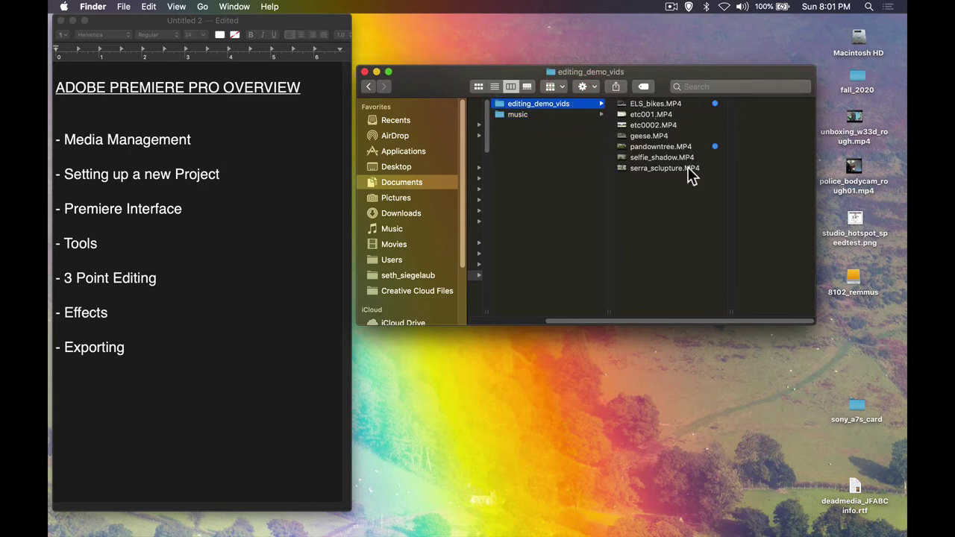
Create another folder inside editing_demo, next to editing_demo_vids and music, and name it premiere.
scroll(566, 120, left, 3)
scroll(578, 129, left, 3)
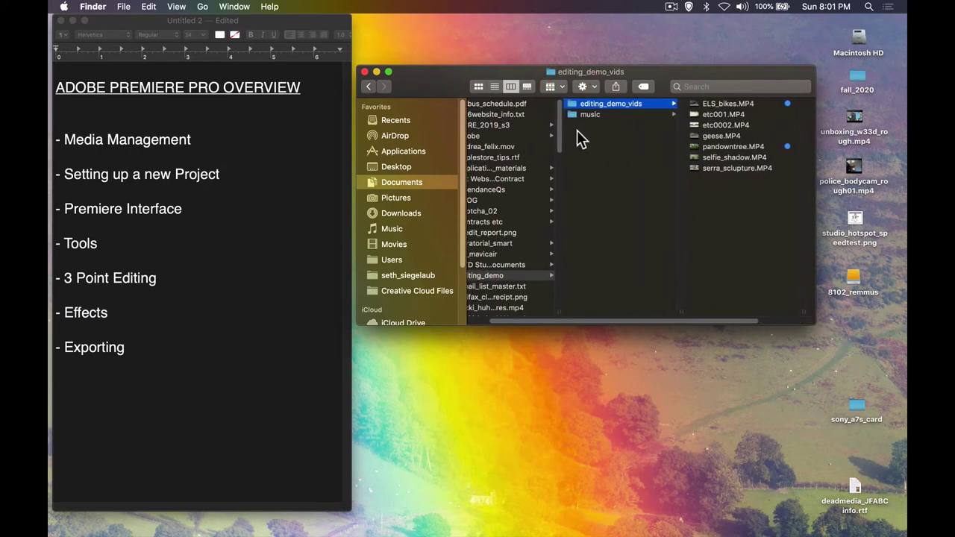
click(593, 85)
click(602, 100)
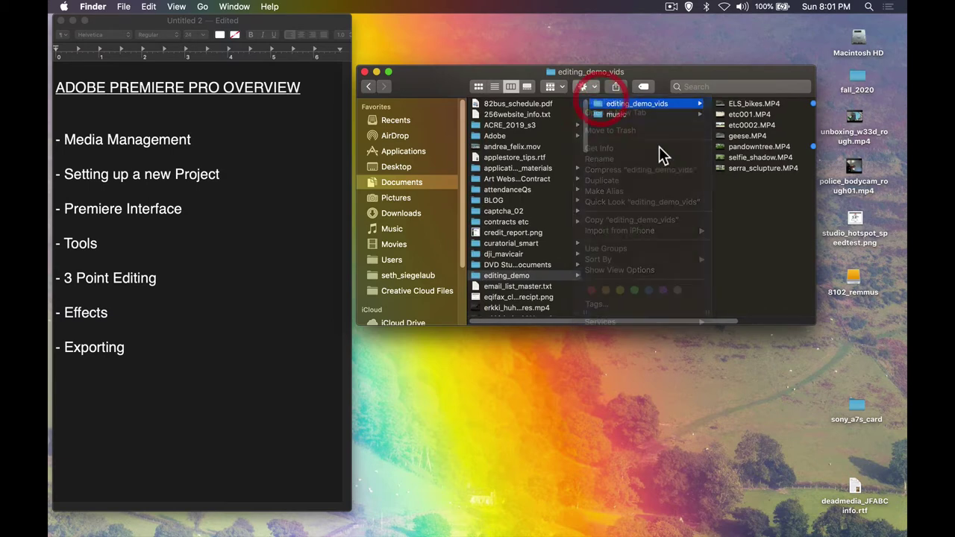
drag(581, 179, 519, 162)
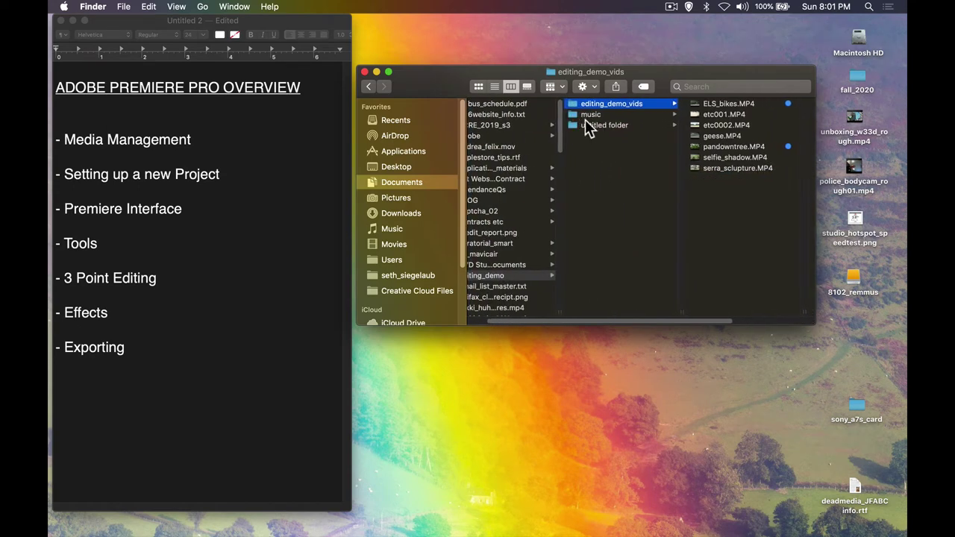
click(593, 125)
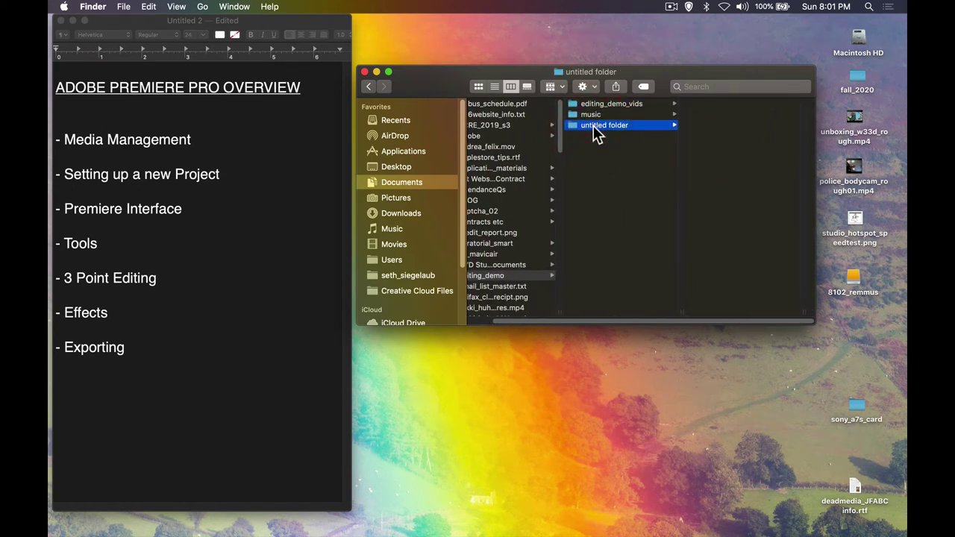
click(593, 126)
text(premiere)
key(Return)
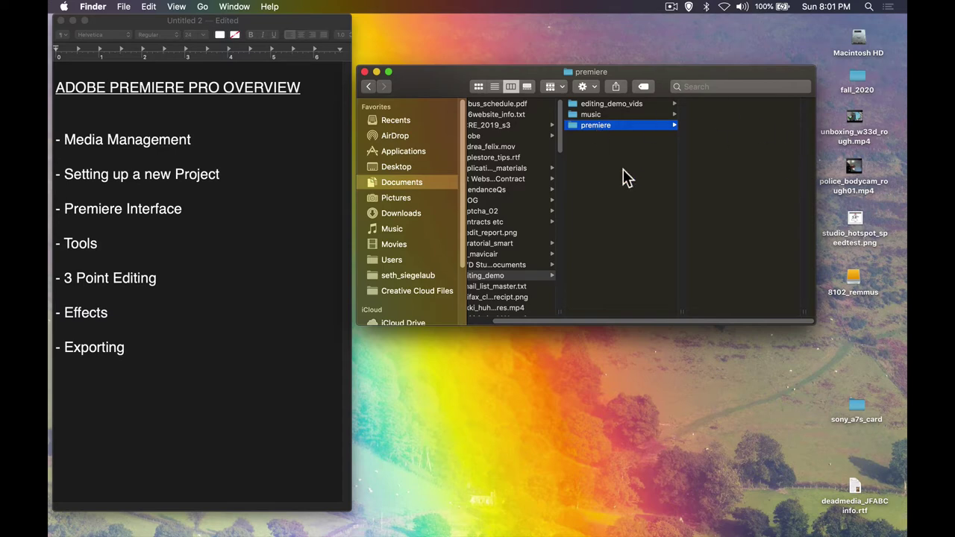
Select the editing_demo folder in Documents to show its three subfolders and close the Finder window.
scroll(625, 190, left, 2)
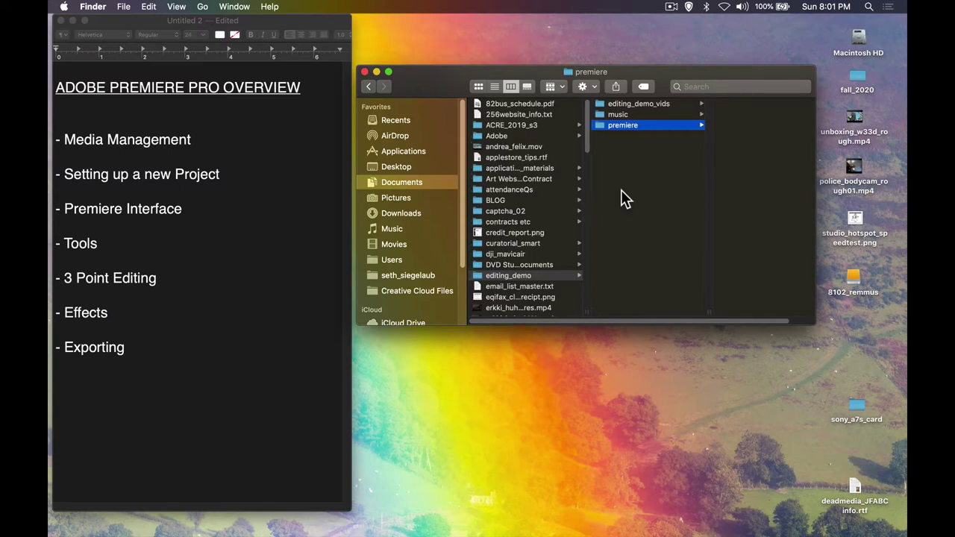
click(473, 275)
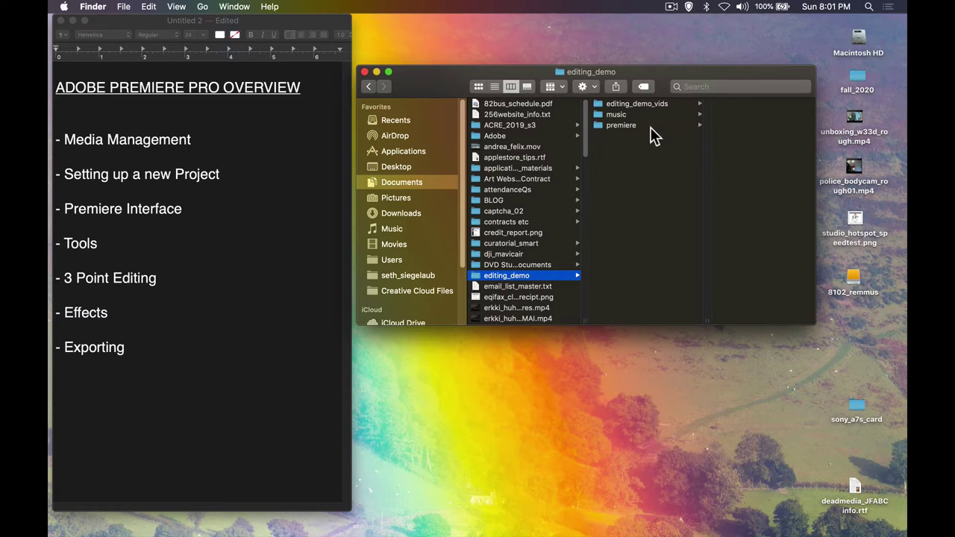
drag(477, 272, 540, 463)
click(632, 218)
click(365, 72)
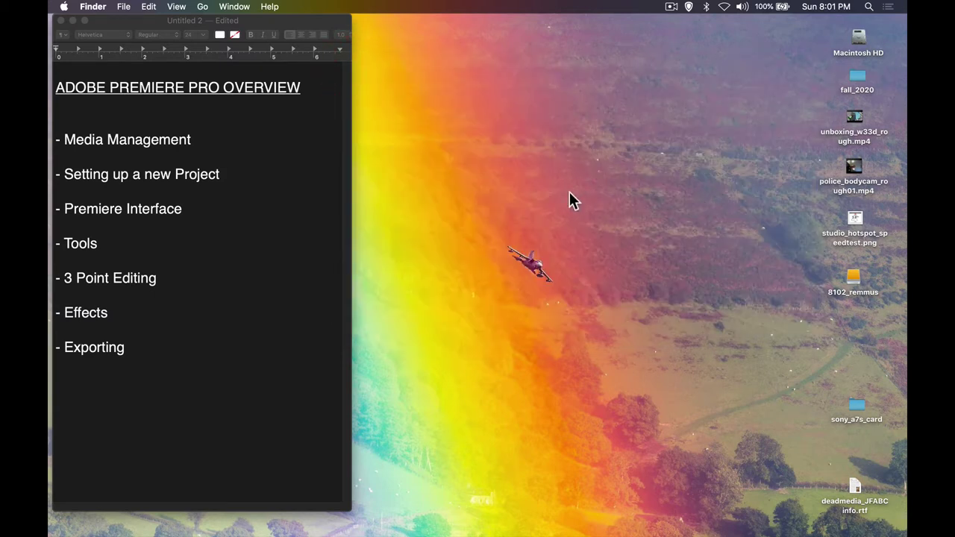
Switch to Premiere Pro, start a new project and place the New Project dialog beside the notes.
key(super+Tab)
key(super+Tab)
key(super+Tab)
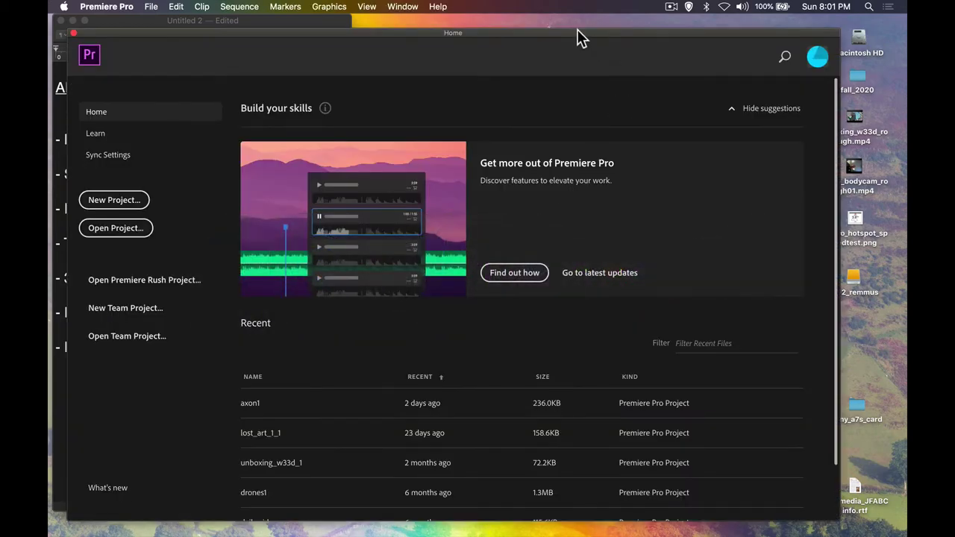
drag(579, 29, 589, 22)
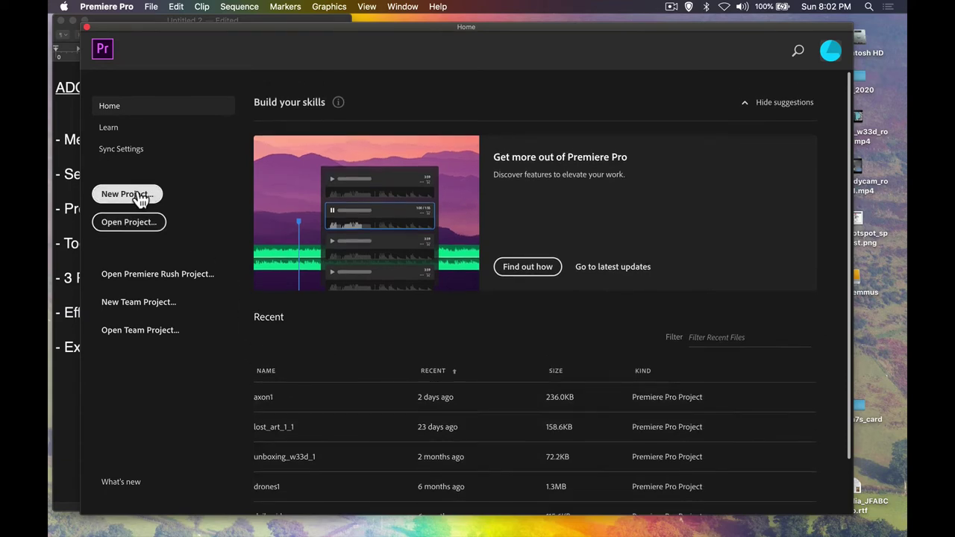
click(140, 194)
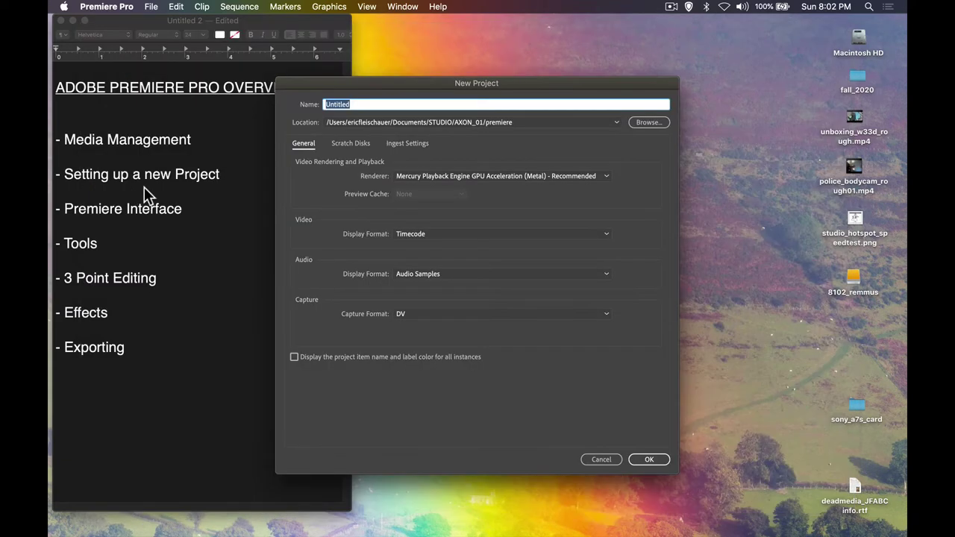
drag(520, 79, 604, 41)
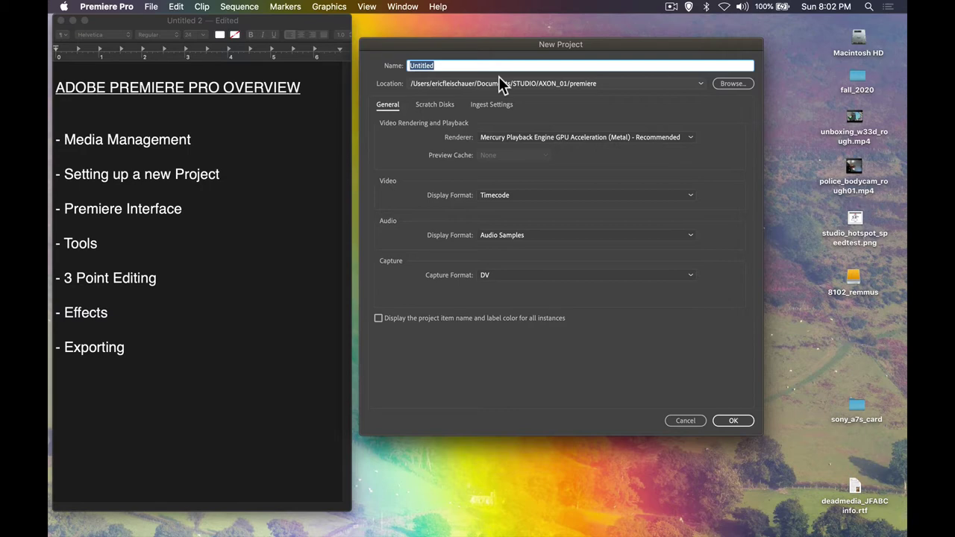
Name the new project editing_demo.
text(demo)
key(Home)
text(editing_)
key(End)
Set the project location to the premiere folder inside Documents/editing_demo.
click(734, 85)
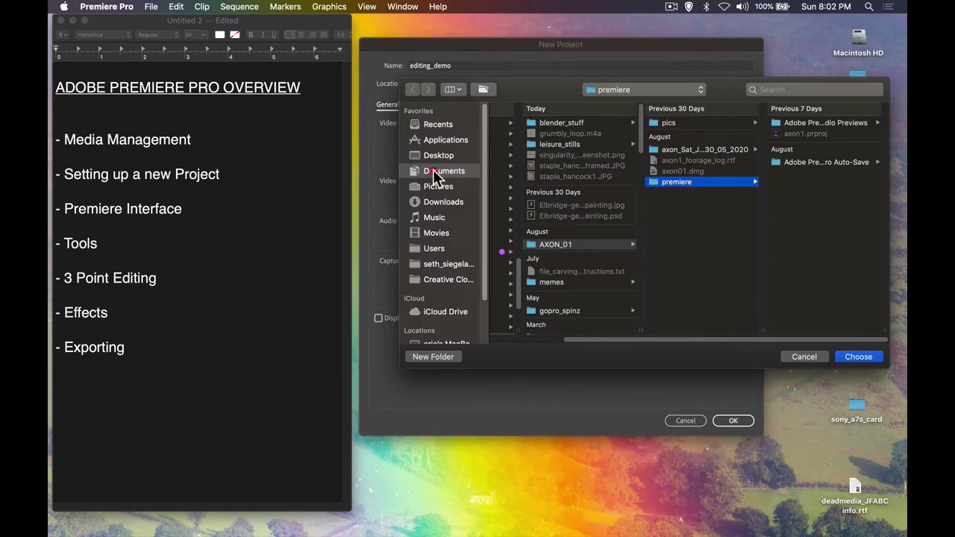
click(439, 170)
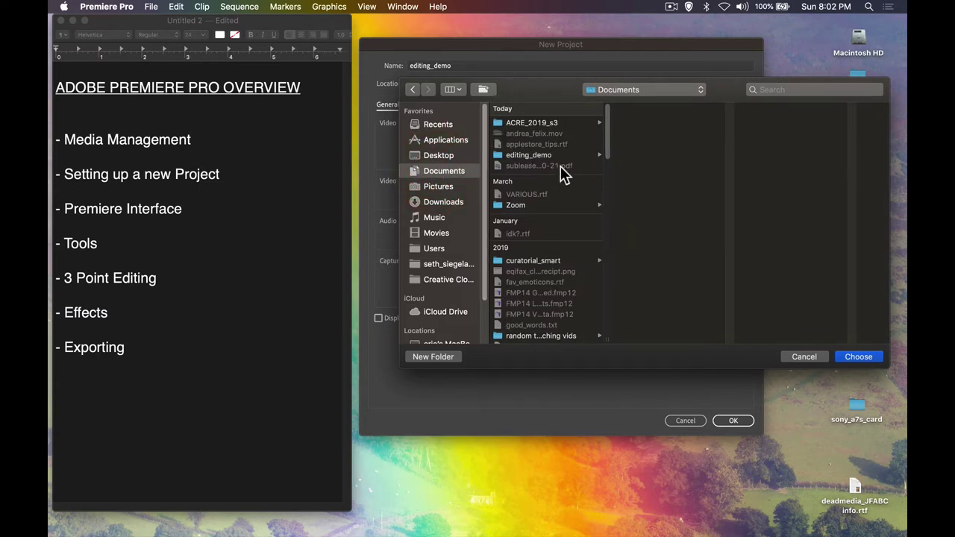
click(527, 156)
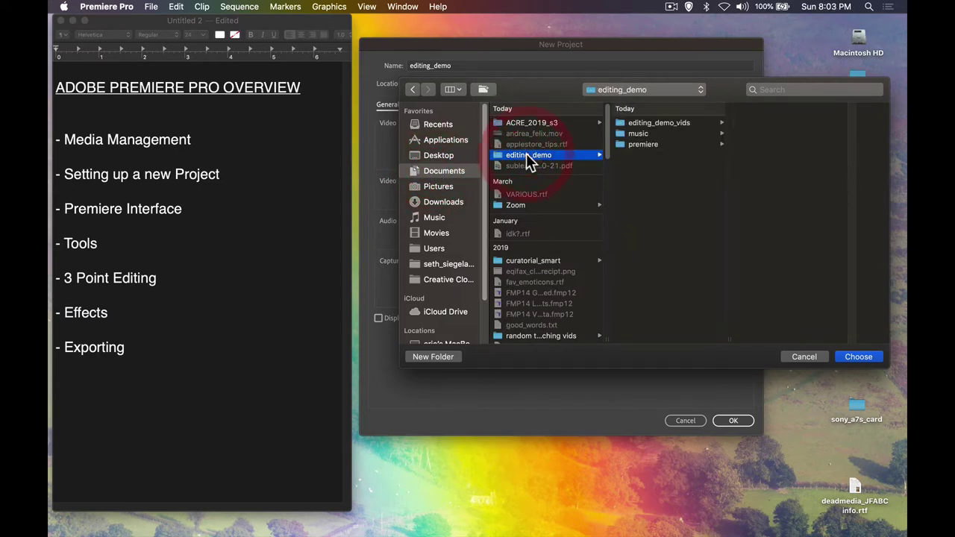
click(643, 145)
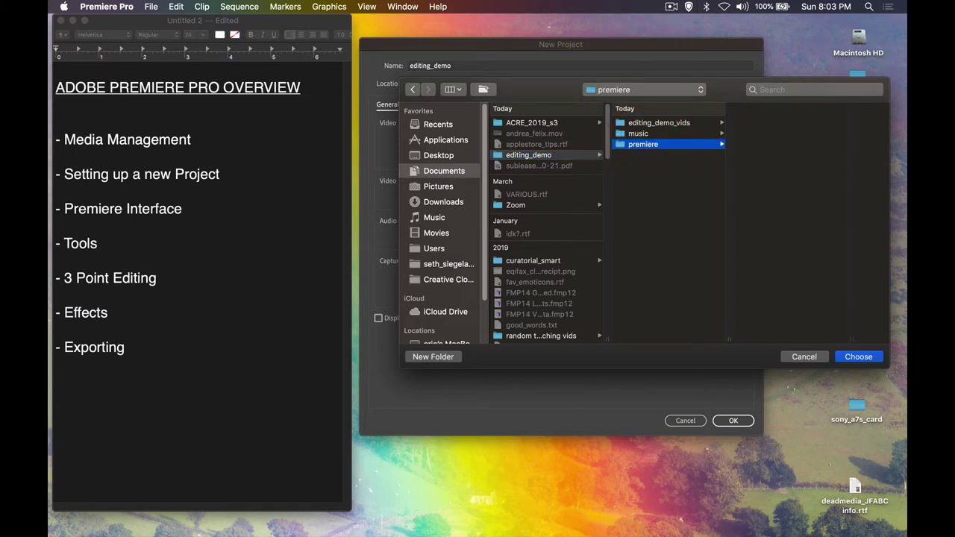
click(858, 358)
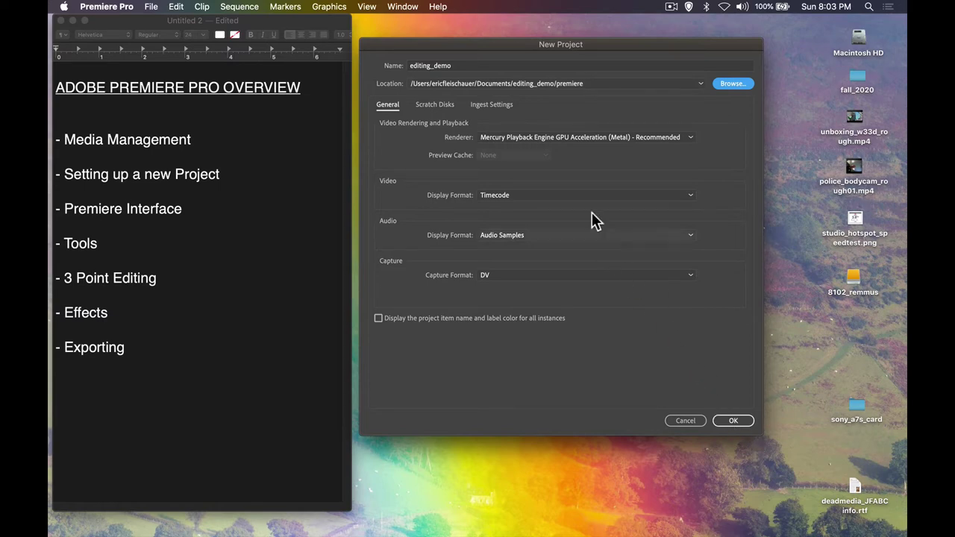
Review the scratch disk, ingest and general settings, leaving scratch disks as Same as Project, and create the project.
click(435, 106)
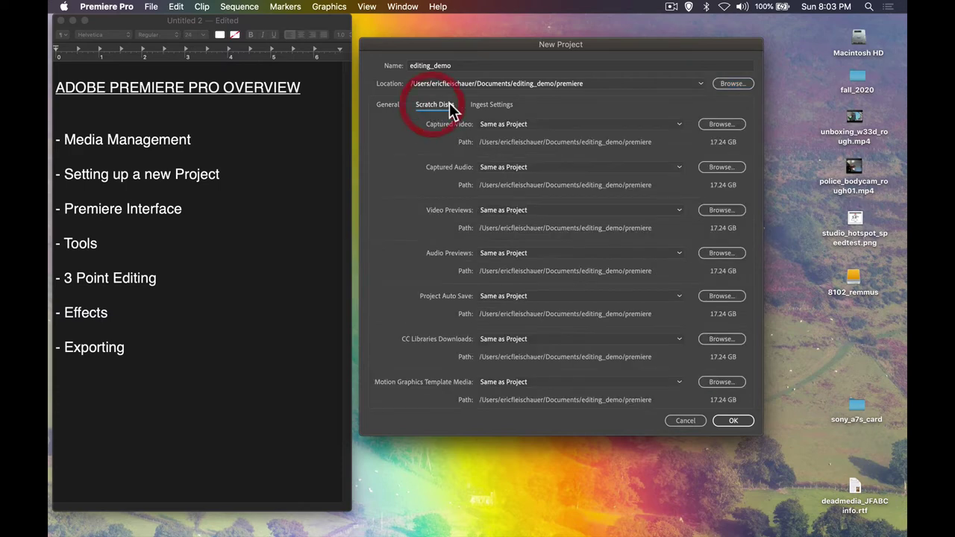
click(479, 107)
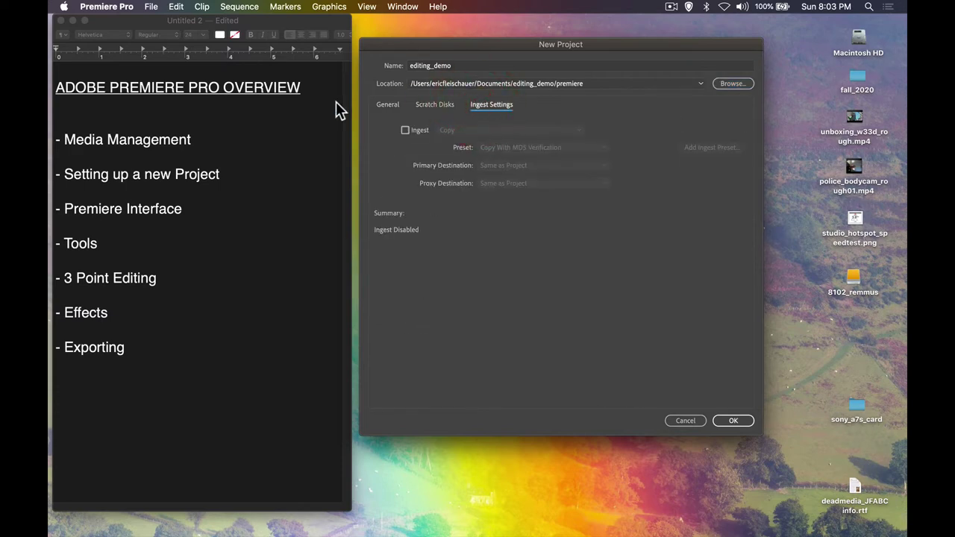
click(386, 106)
click(435, 107)
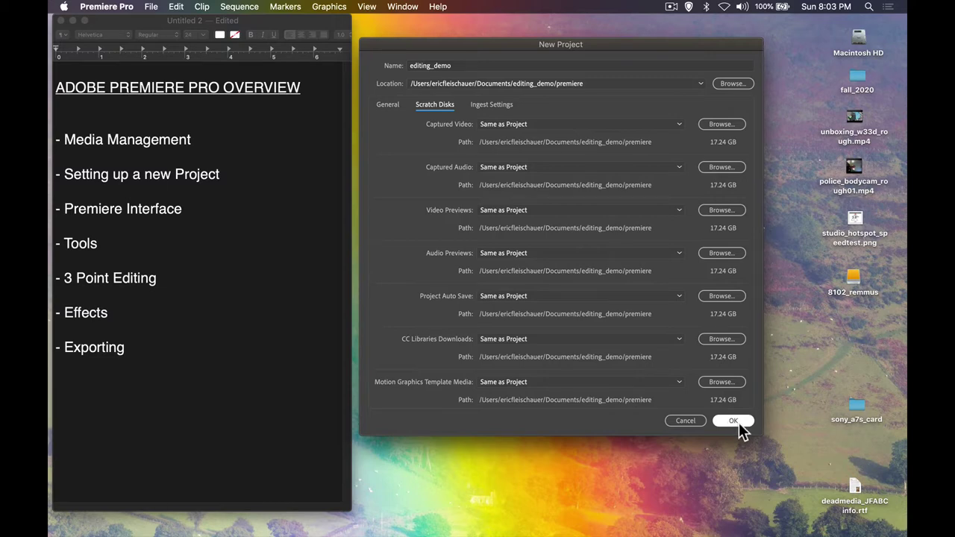
click(735, 421)
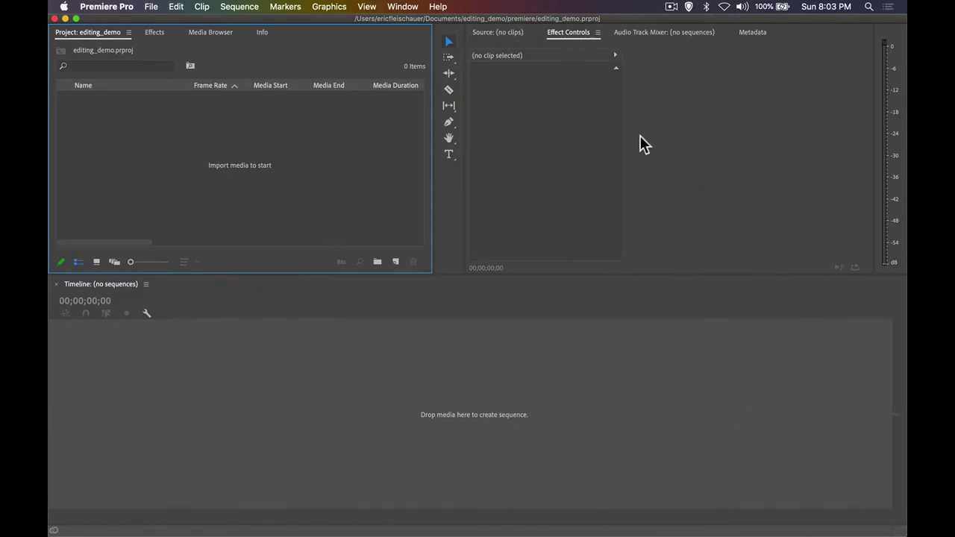
Switch the interface to the Editing workspace.
click(343, 6)
mouse_move(366, 7)
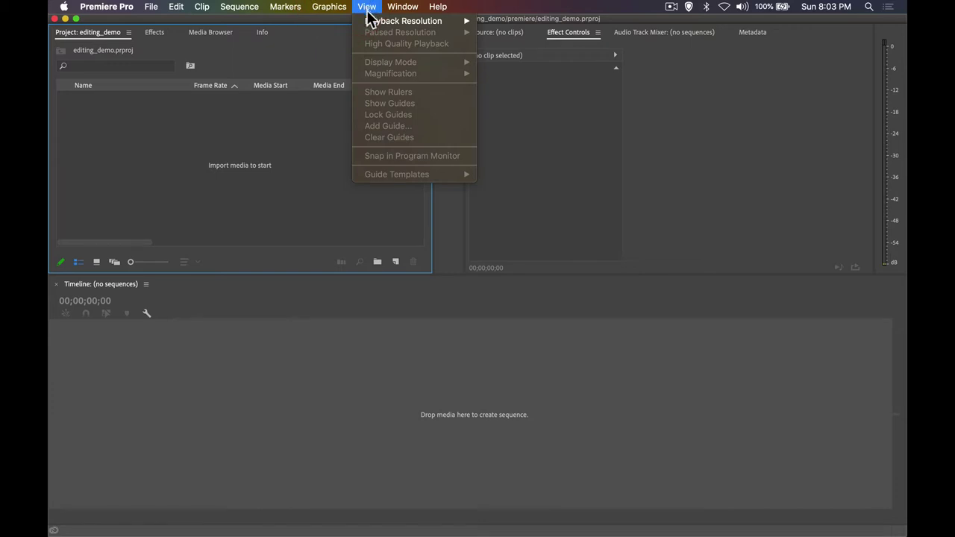
mouse_move(401, 7)
mouse_move(450, 21)
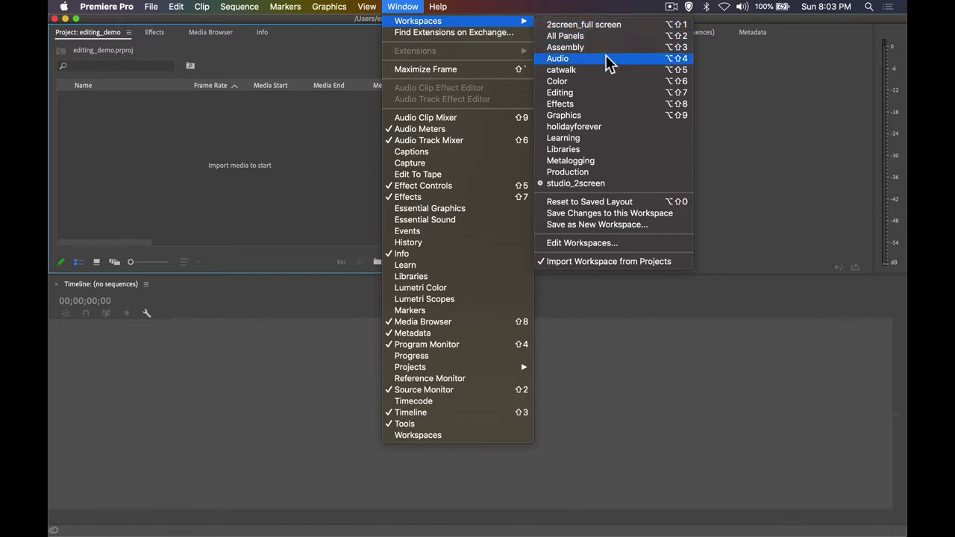
click(606, 94)
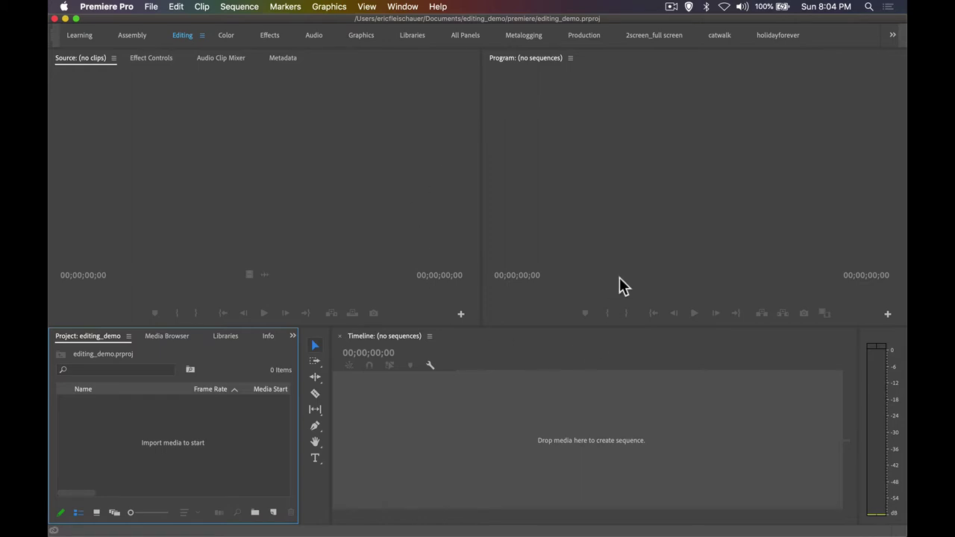
click(404, 6)
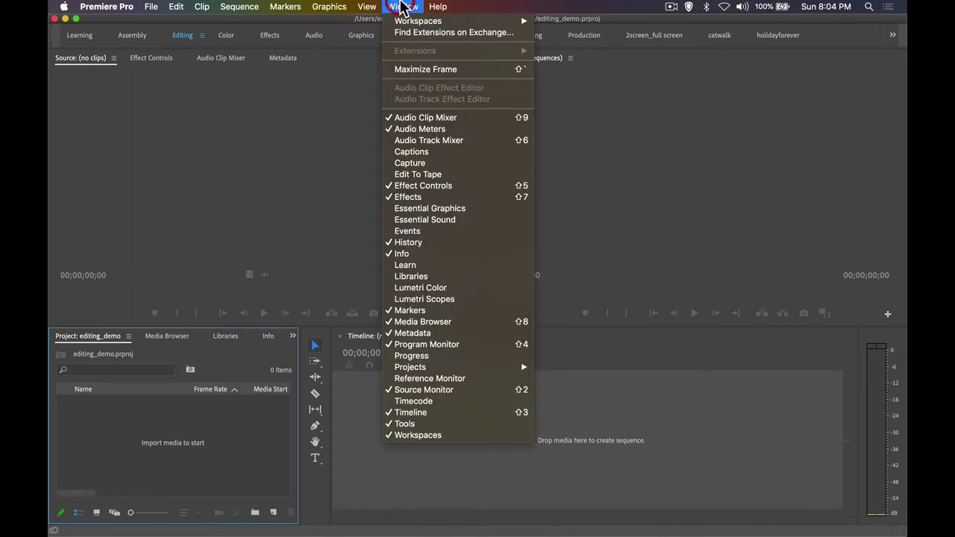
mouse_move(402, 23)
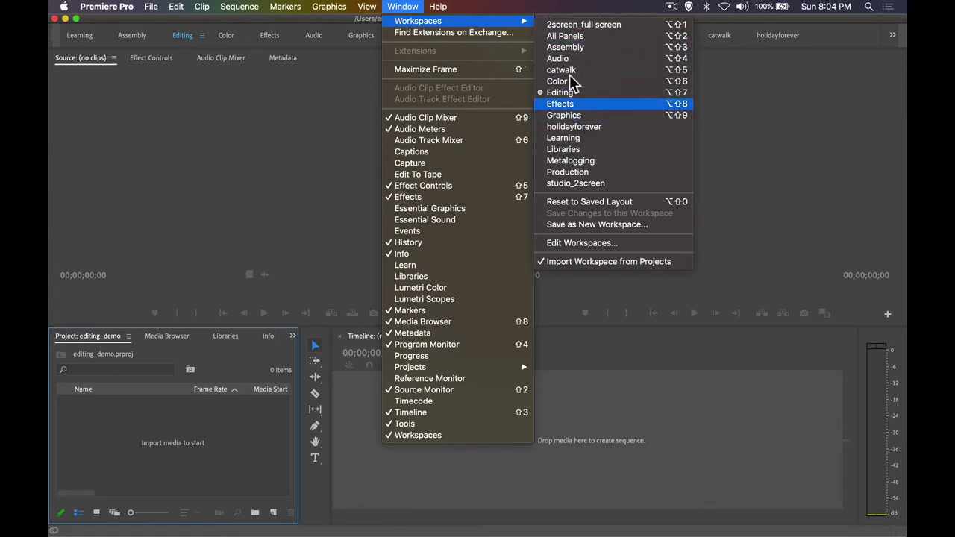
click(416, 8)
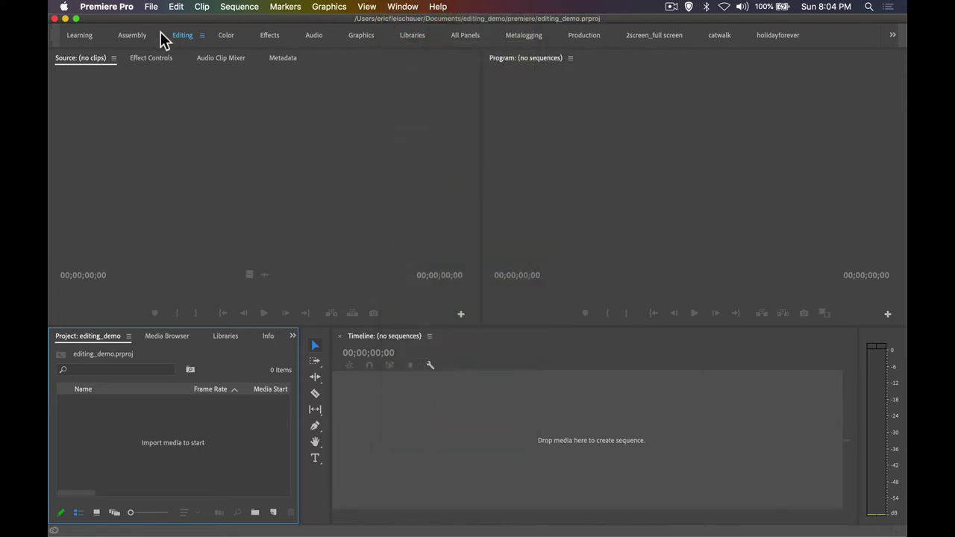
Preview the Effects workspace layout and return to the Editing workspace.
click(269, 35)
click(269, 36)
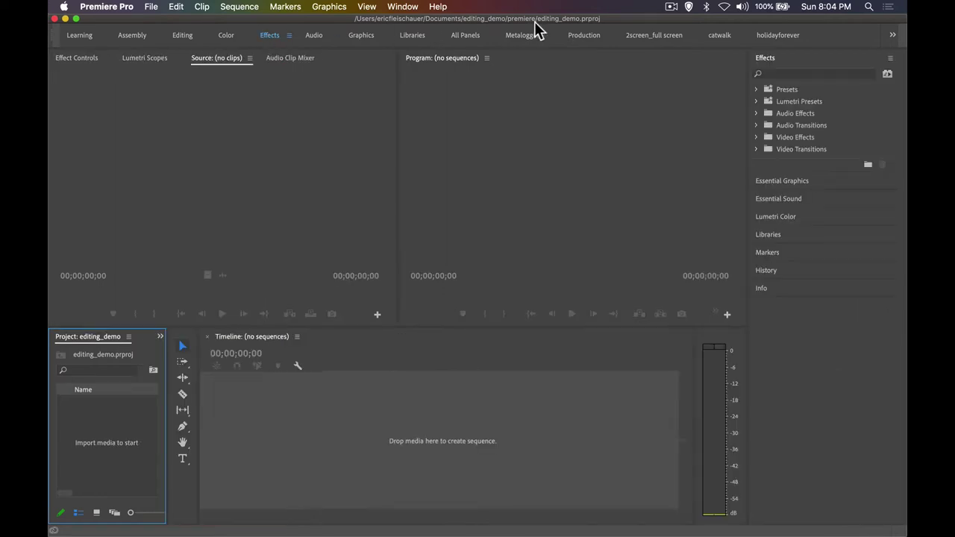
click(181, 35)
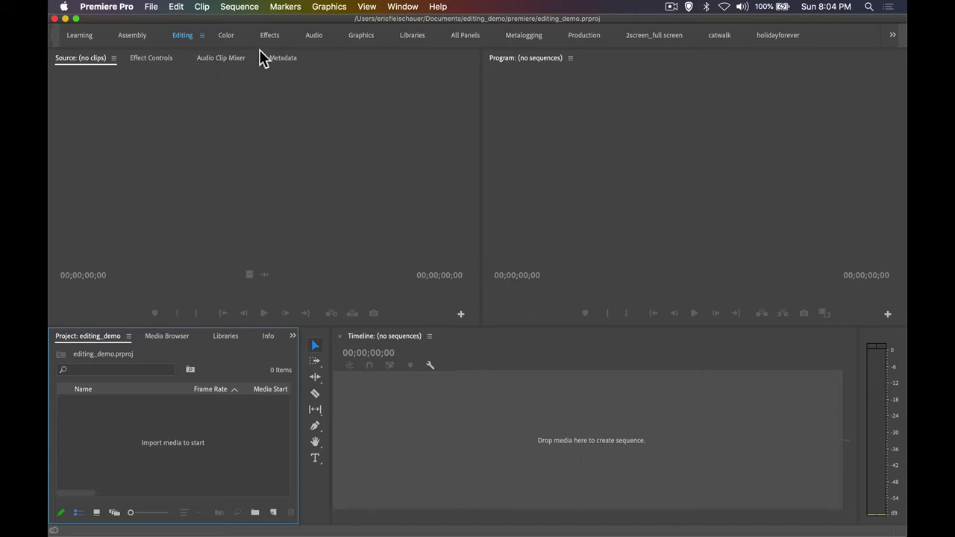
Import the editing_demo_vids and music folders from Documents/editing_demo into the project, leaving out the premiere folder.
click(150, 7)
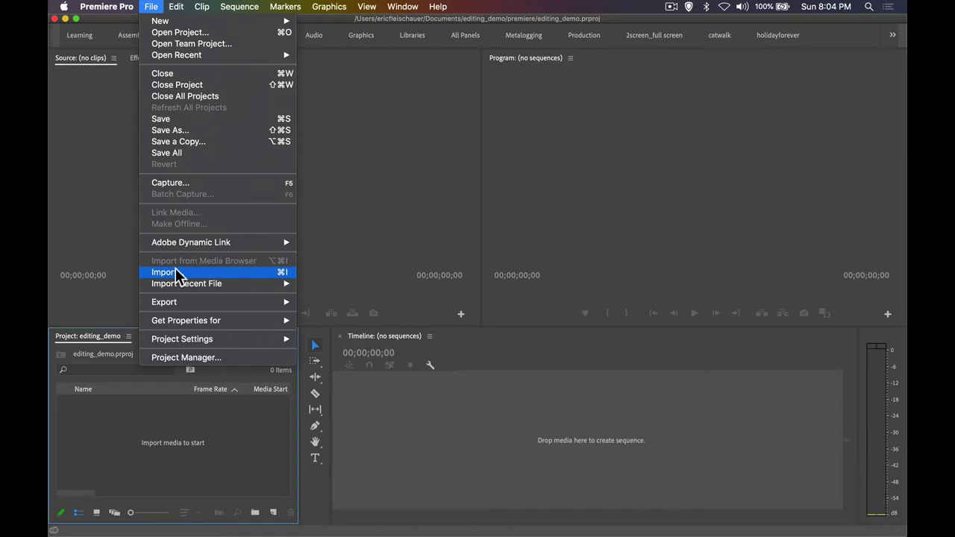
click(255, 271)
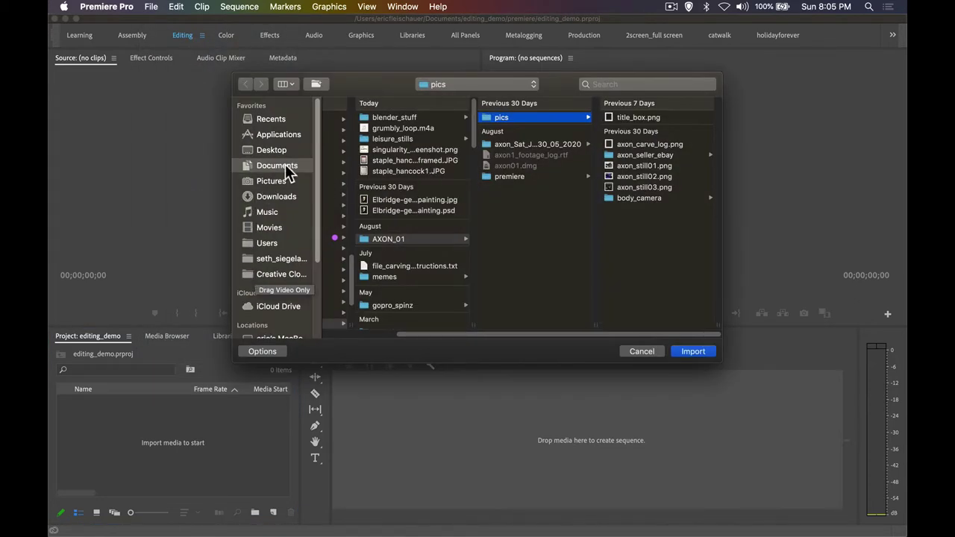
click(278, 167)
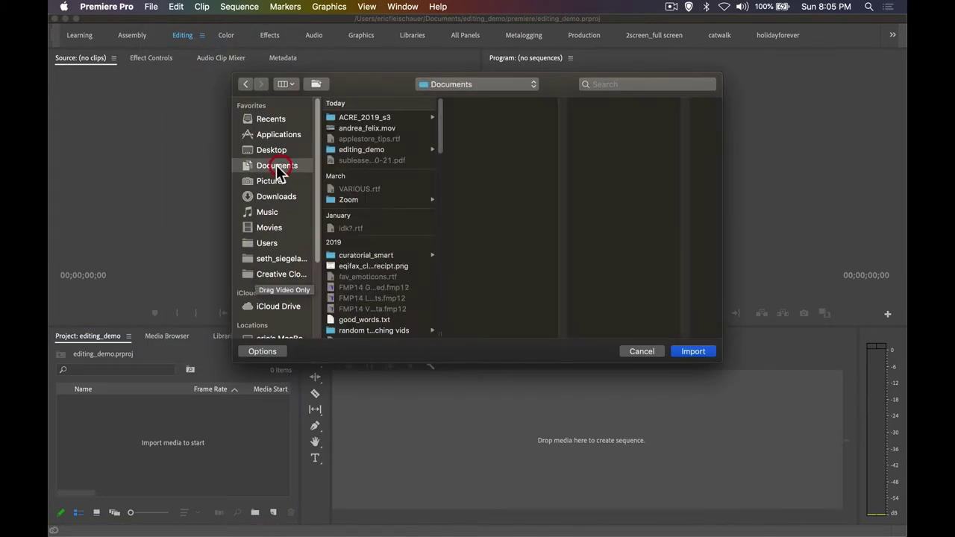
click(328, 149)
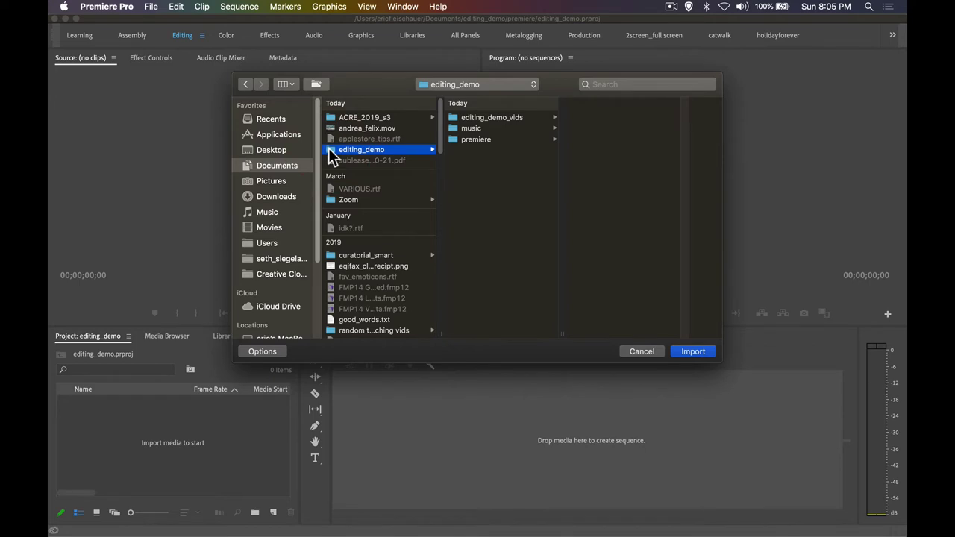
click(468, 118)
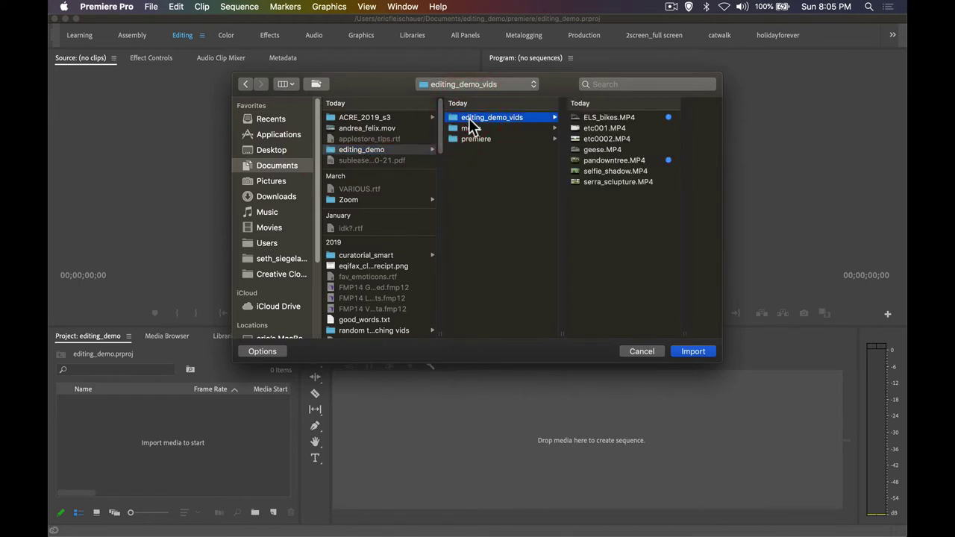
click(471, 129)
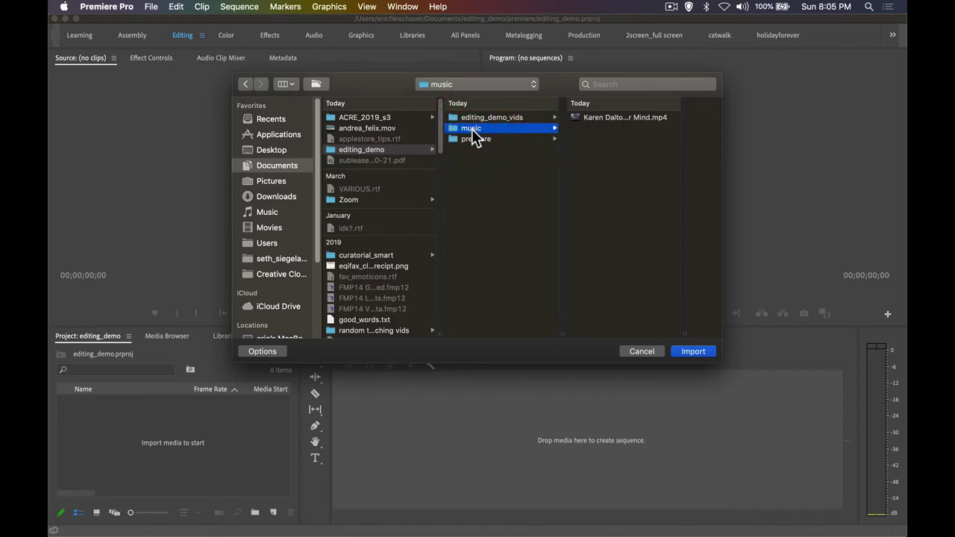
click(473, 141)
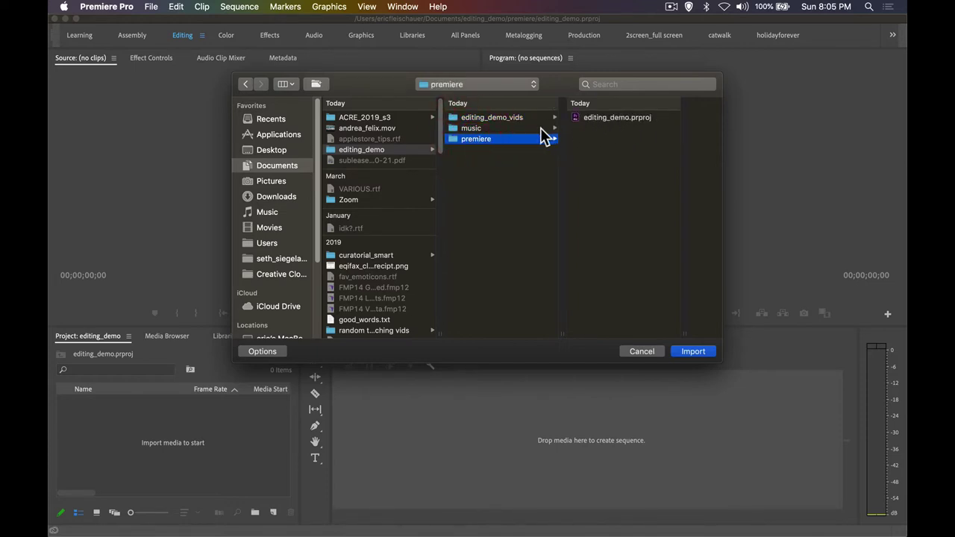
click(501, 129)
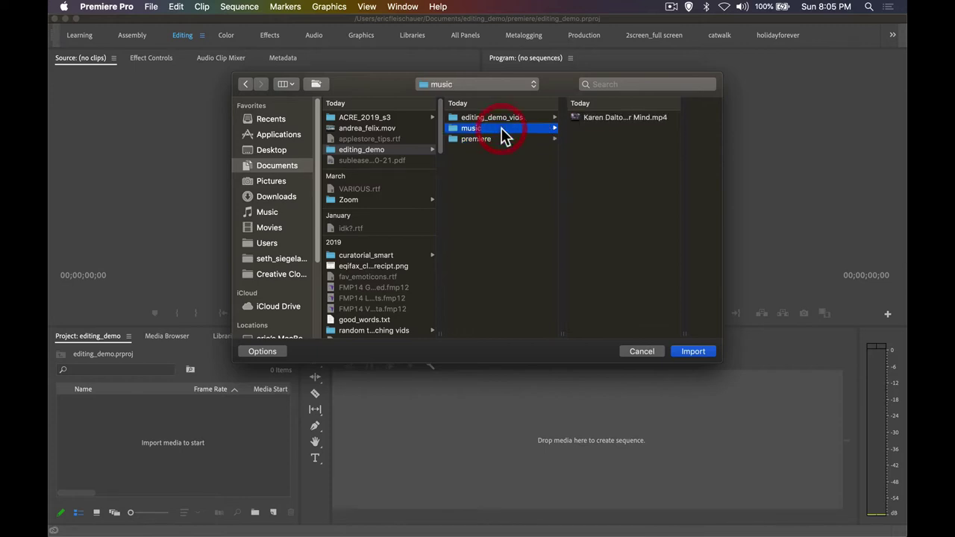
shift+click(491, 118)
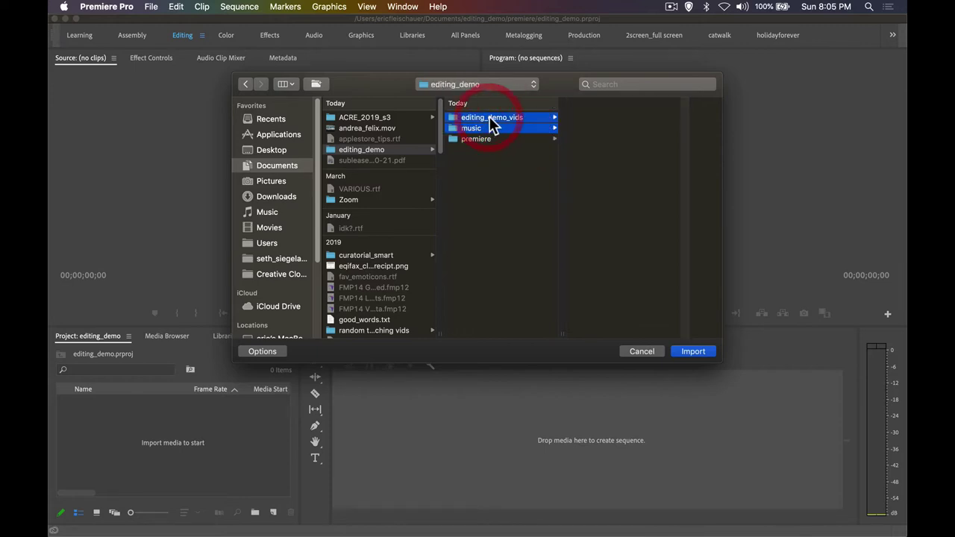
click(697, 352)
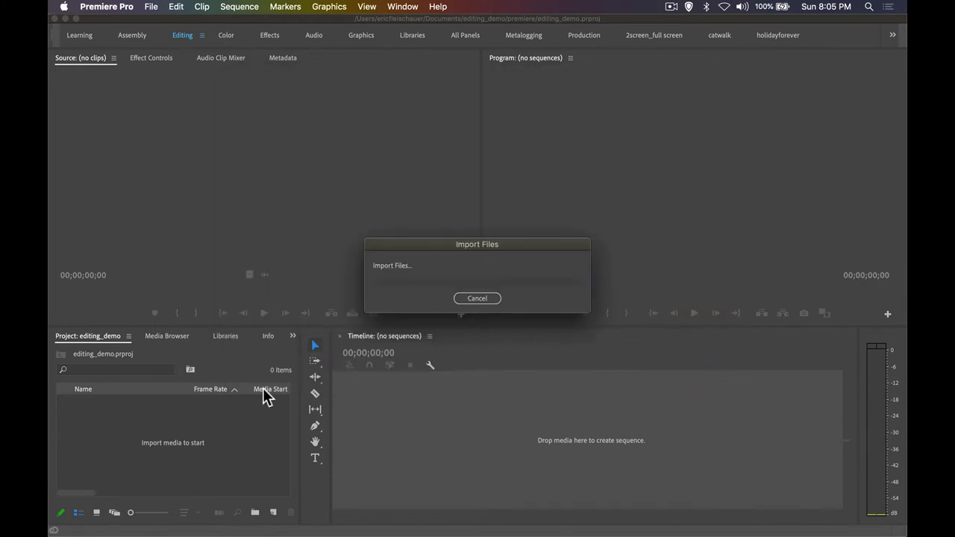
Expand the imported music and editing_demo_vids bins to check their contents, and collapse both again.
click(195, 427)
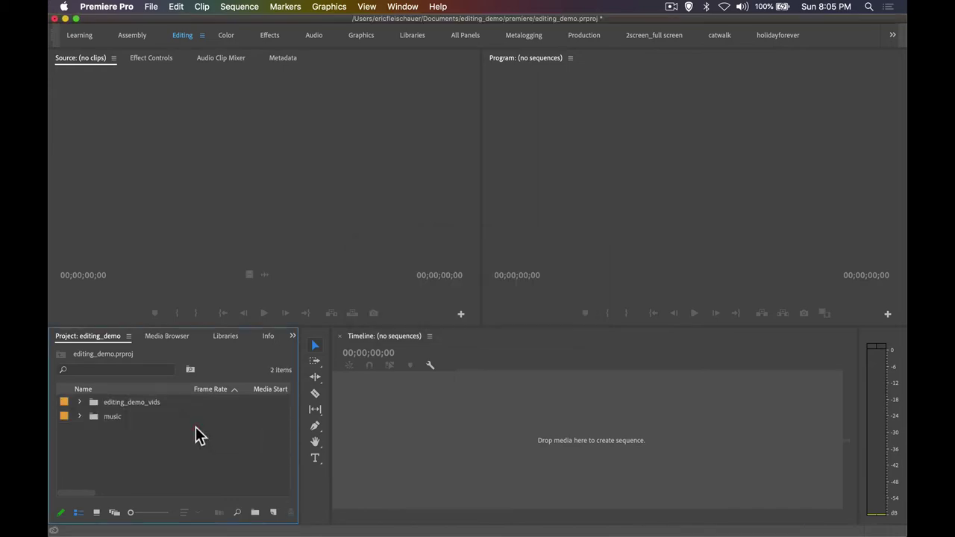
click(78, 416)
click(79, 402)
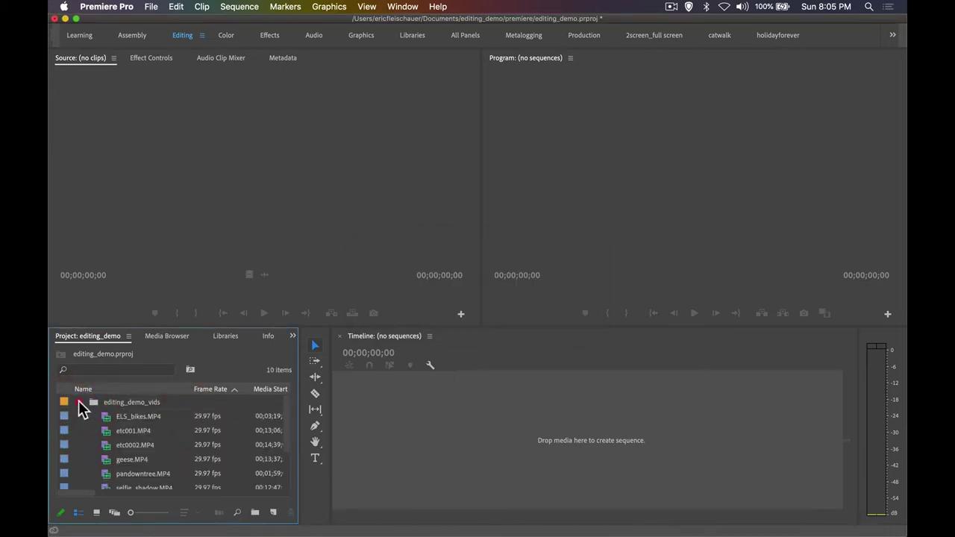
click(79, 402)
click(79, 416)
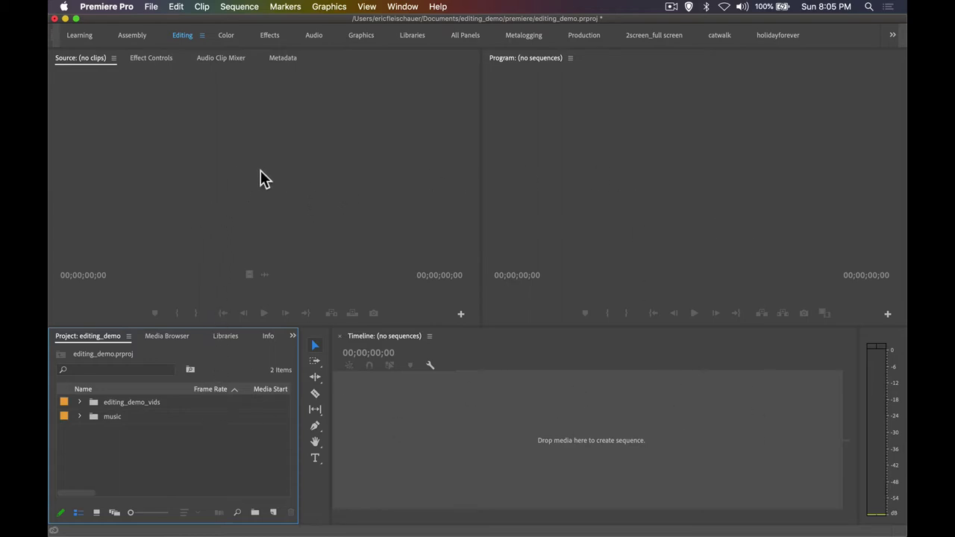
Look through the Audio Clip Mixer, Effect Controls and Metadata views and return to the empty Source monitor.
click(296, 156)
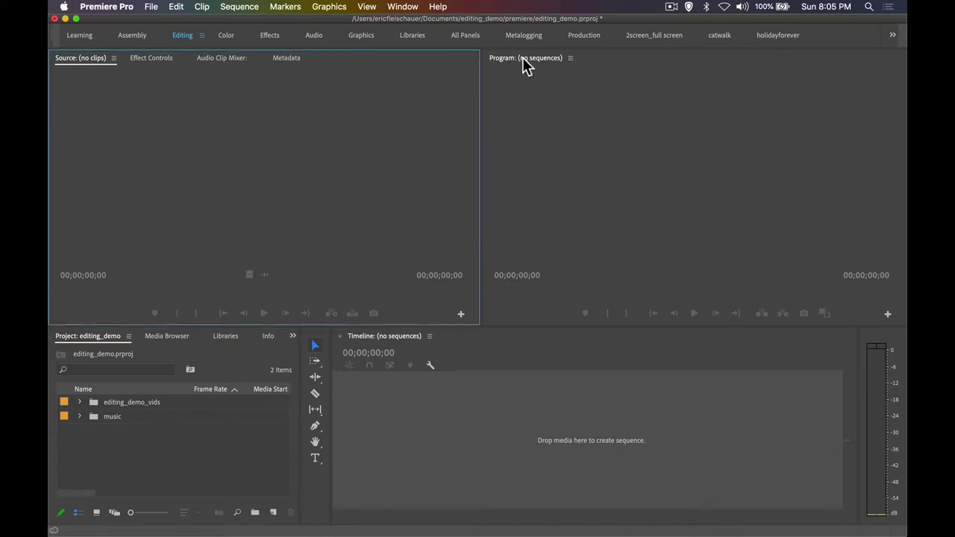
click(213, 59)
click(160, 60)
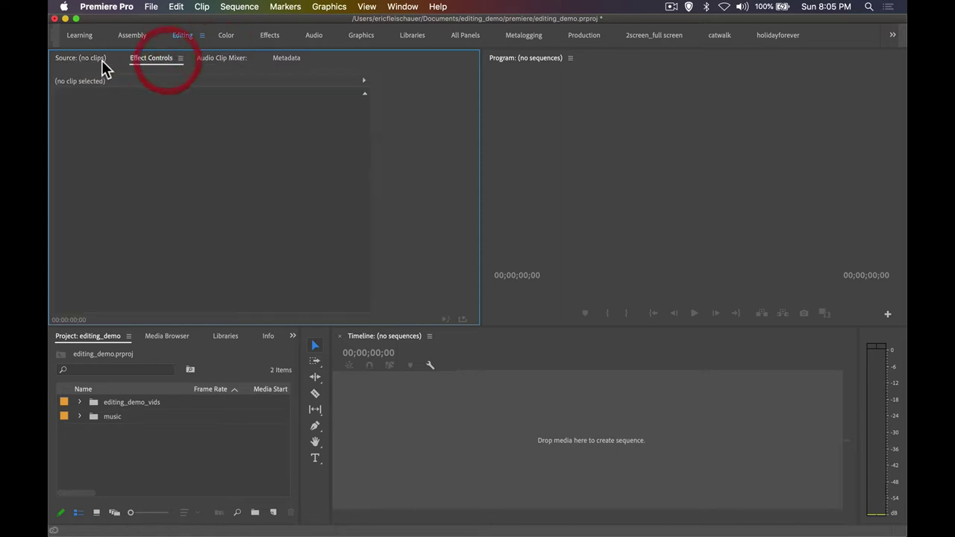
click(93, 59)
click(298, 60)
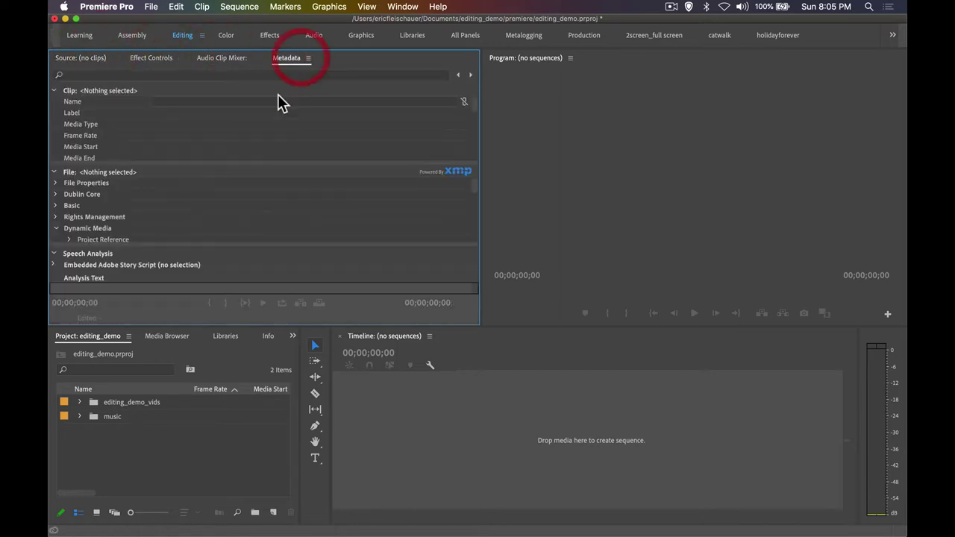
click(92, 61)
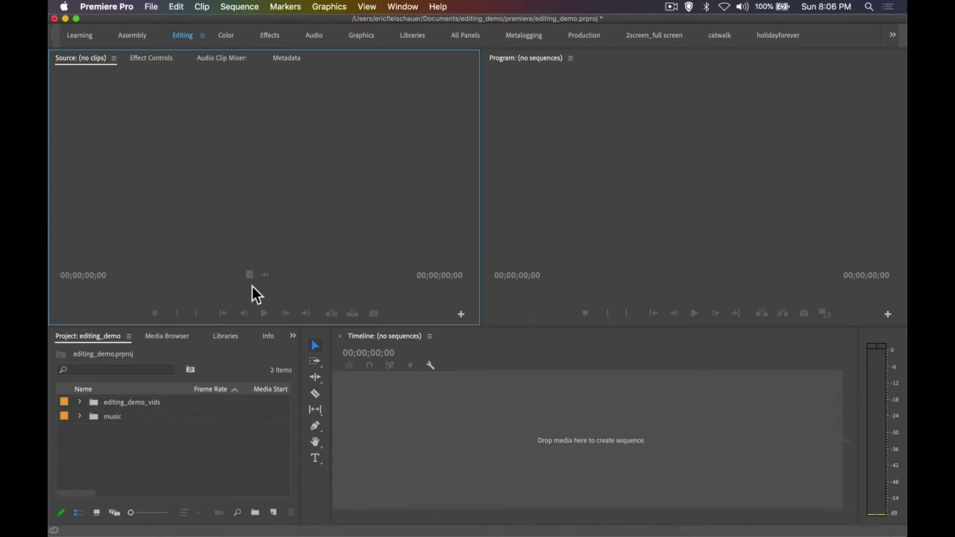
Preview ELS_bikes.MP4 from the editing_demo_vids bin in the Source monitor by scrubbing through it, and load etc001.MP4 and etc0002.MP4.
click(80, 402)
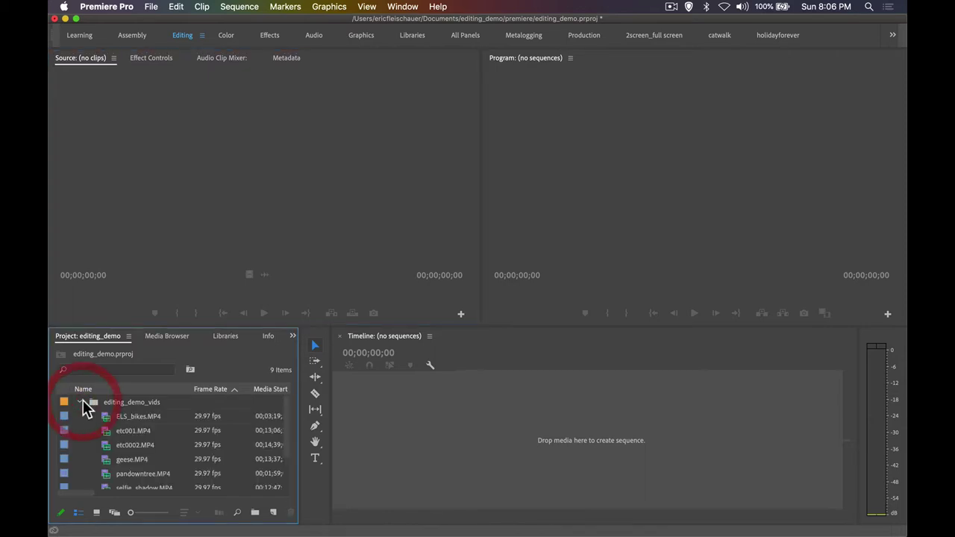
double_click(106, 423)
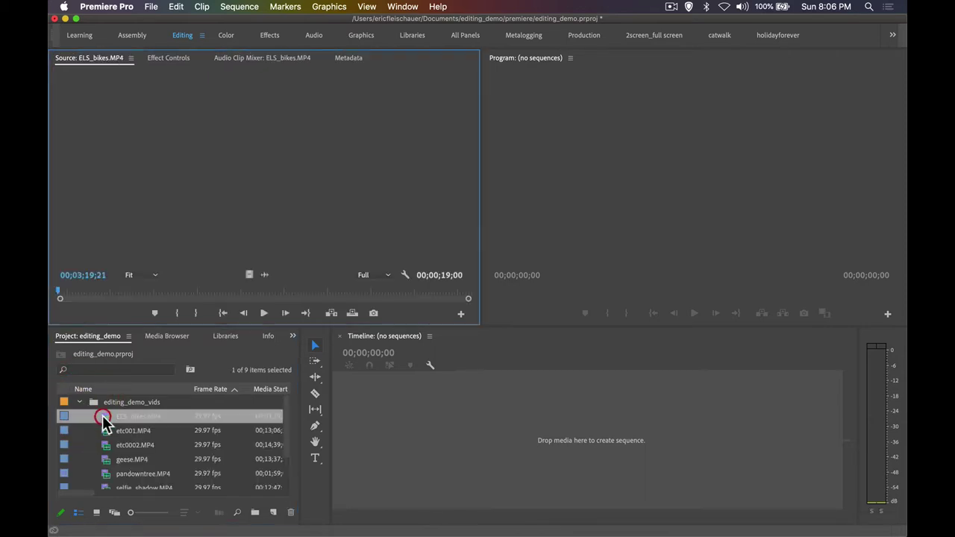
click(88, 296)
drag(88, 296, 159, 295)
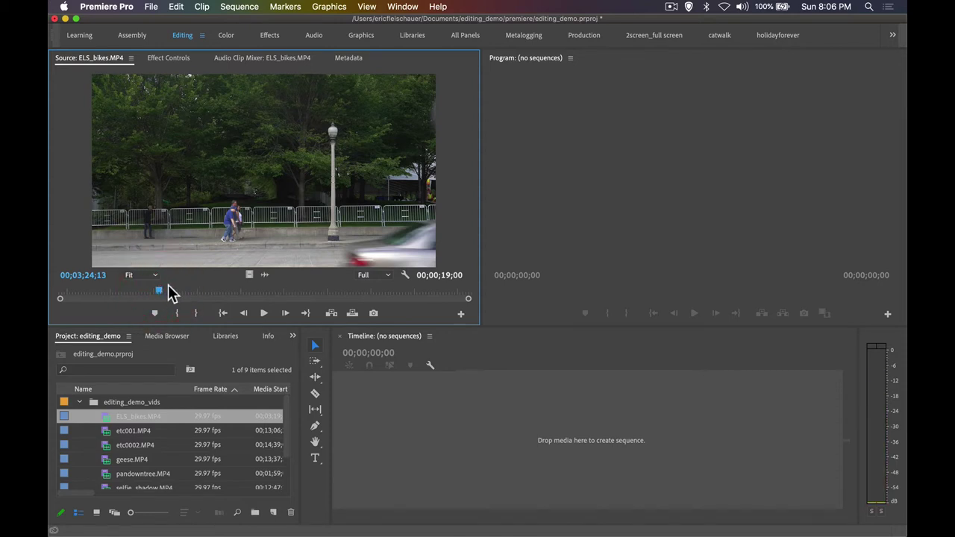
click(170, 291)
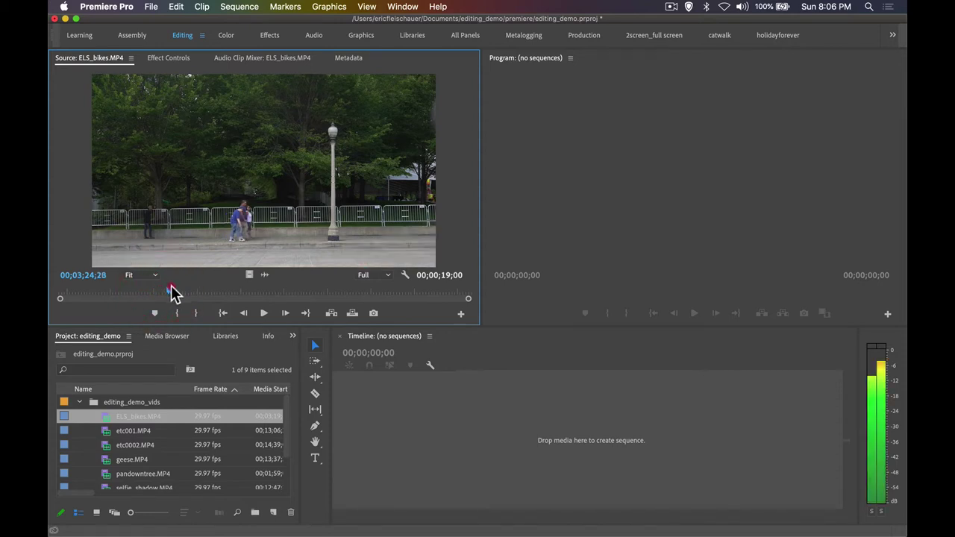
click(187, 297)
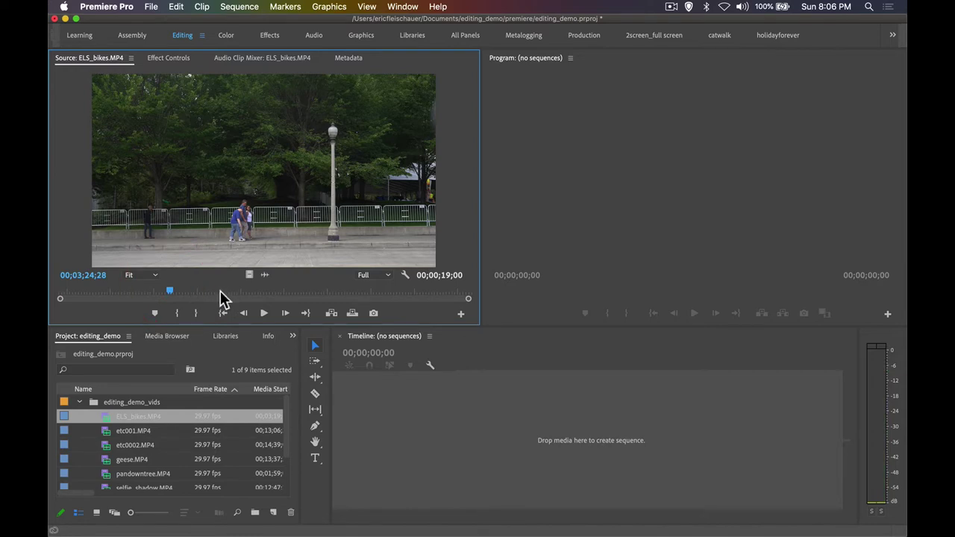
drag(220, 297, 301, 297)
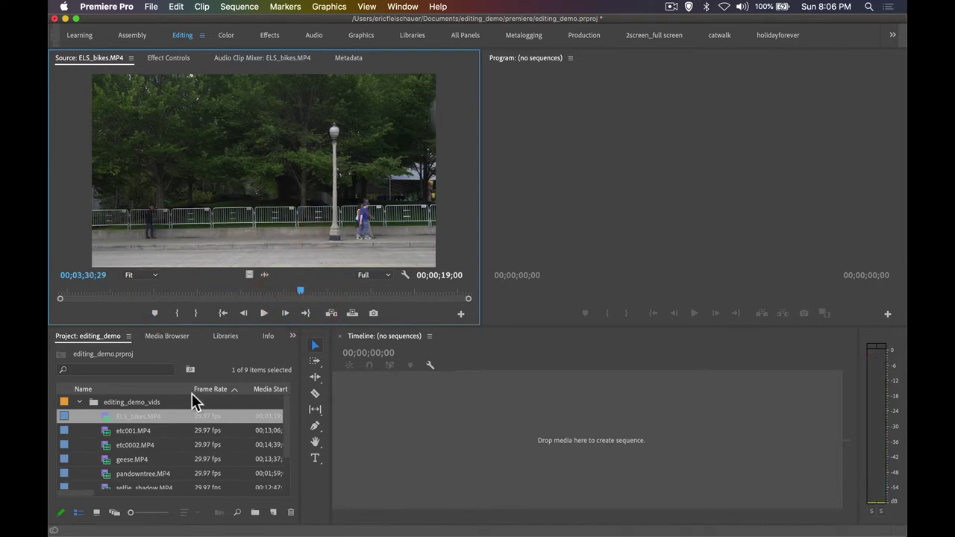
double_click(107, 430)
double_click(107, 445)
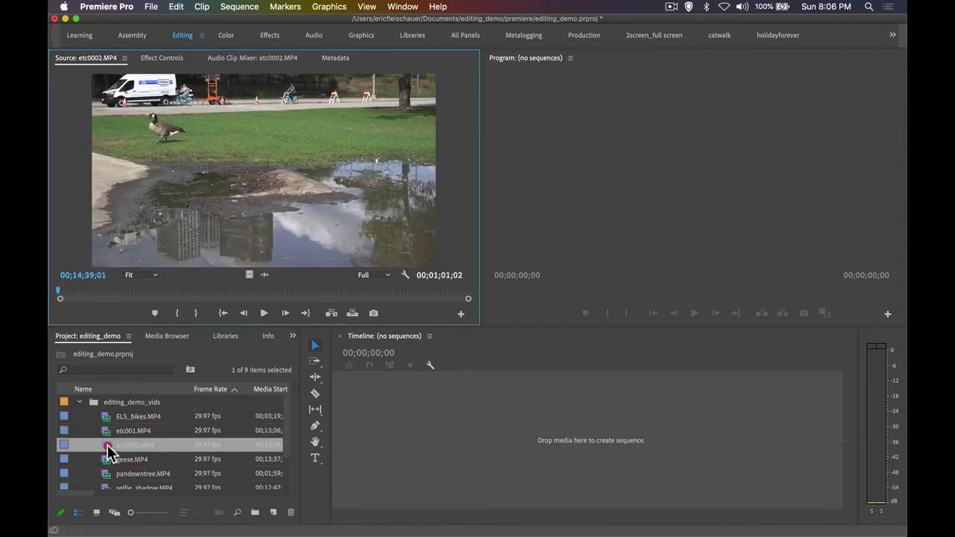
Examine the Program monitor, the empty Timeline and the project's bins, leaving editing_demo_vids and music collapsed.
click(563, 85)
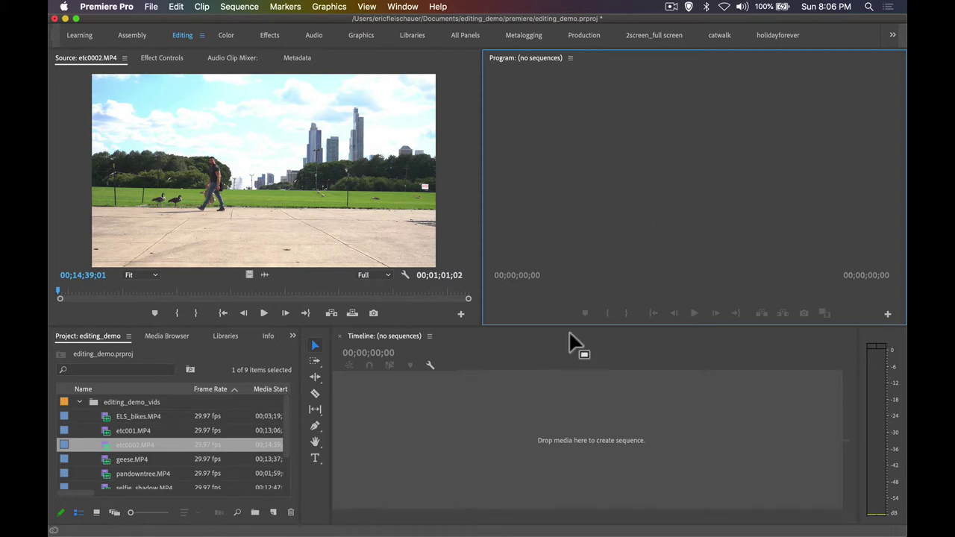
click(394, 401)
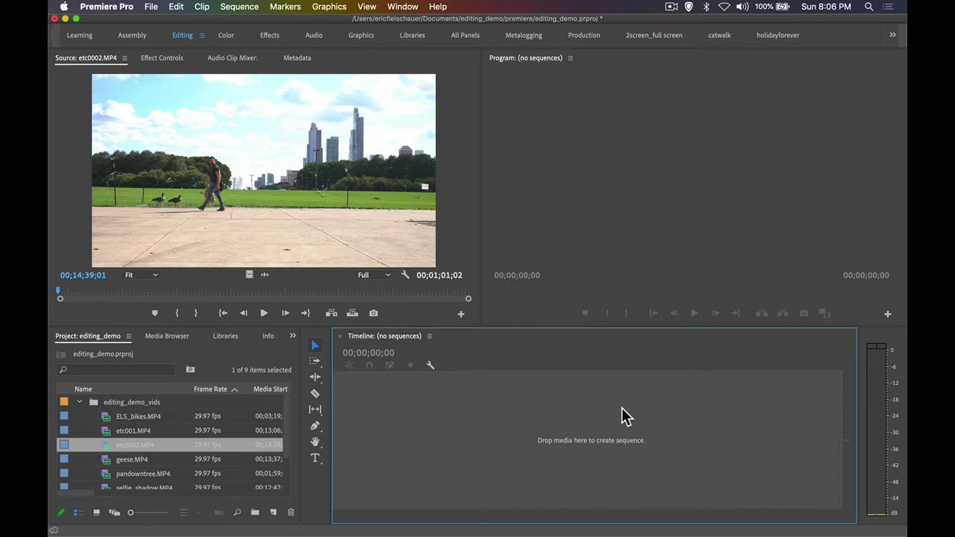
click(106, 338)
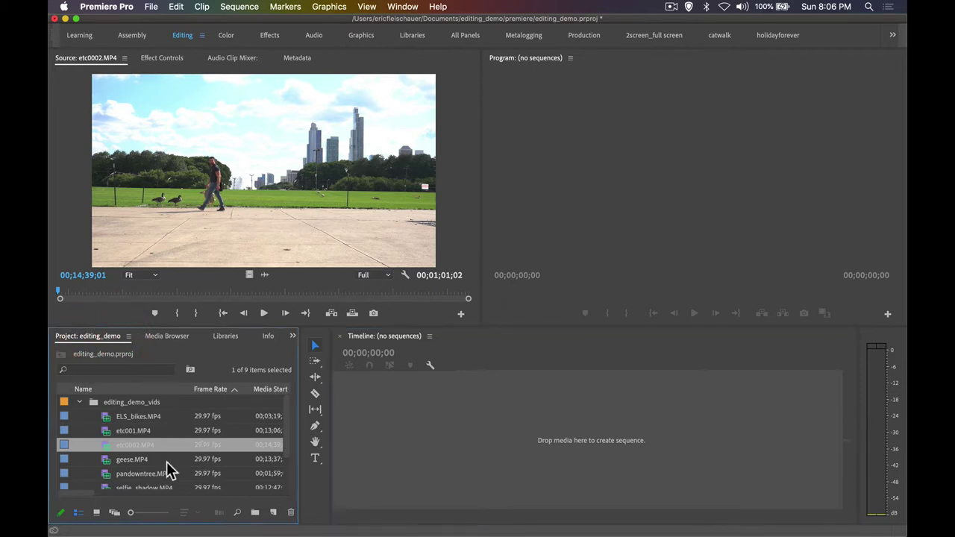
scroll(149, 443, down, 1)
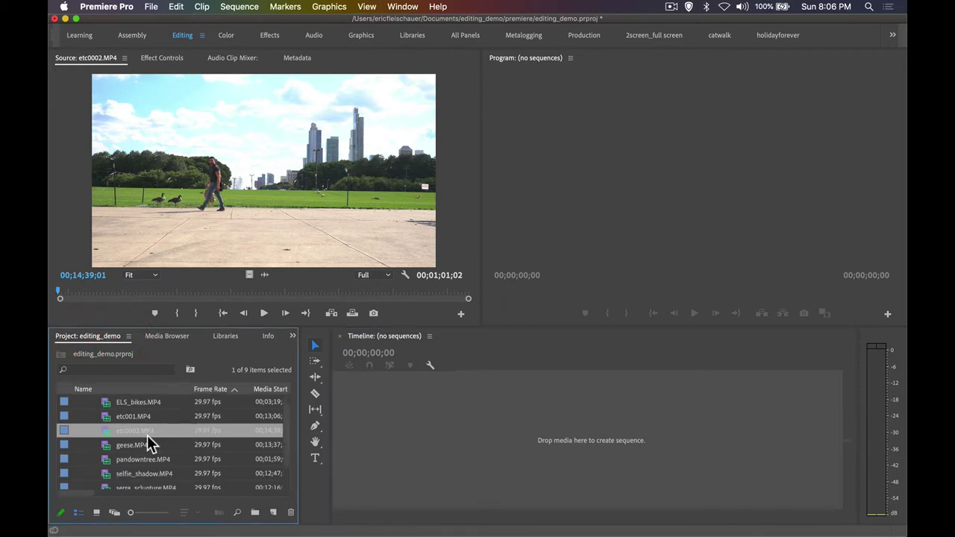
scroll(149, 443, up, 1)
click(80, 402)
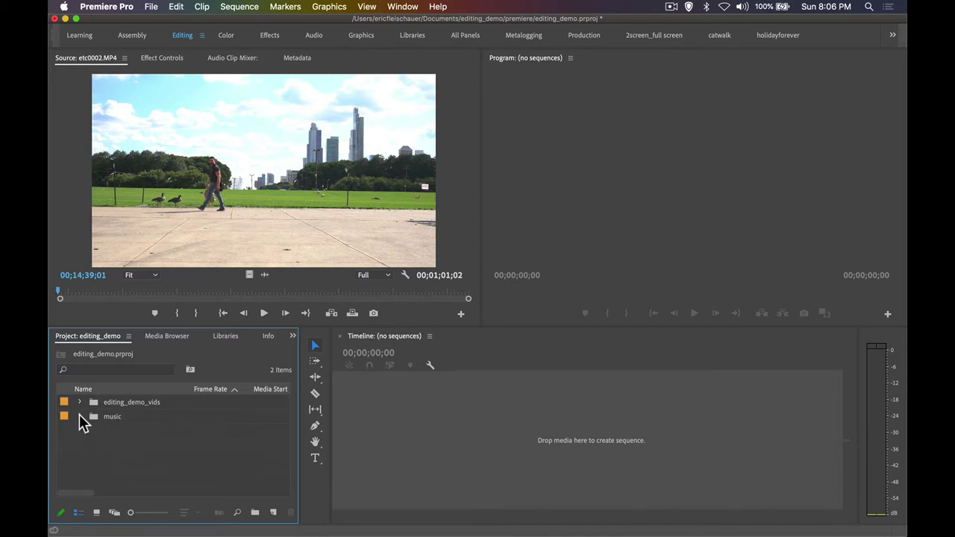
click(80, 416)
click(79, 415)
Look through the Media Browser, Libraries and Info views and return to the editing_demo project's bin list.
click(166, 338)
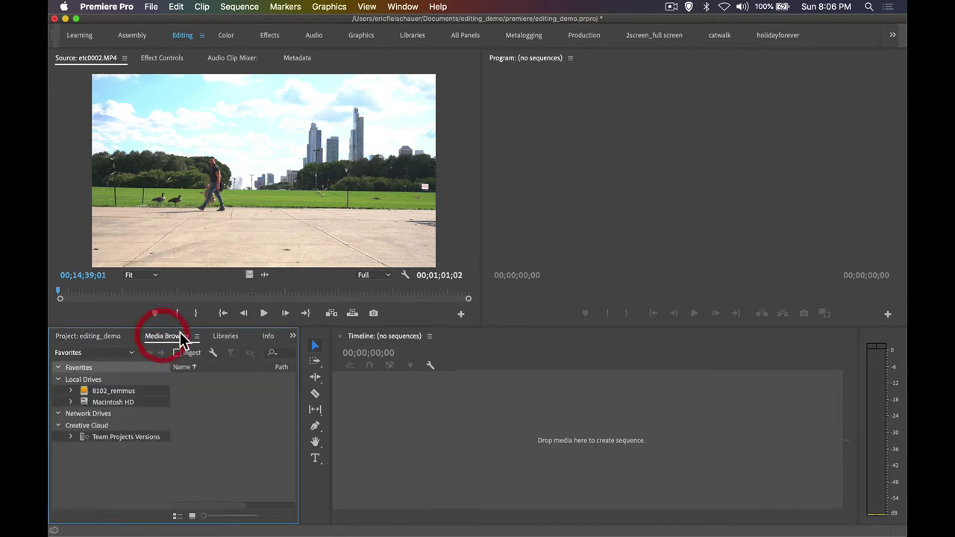
click(224, 336)
click(262, 336)
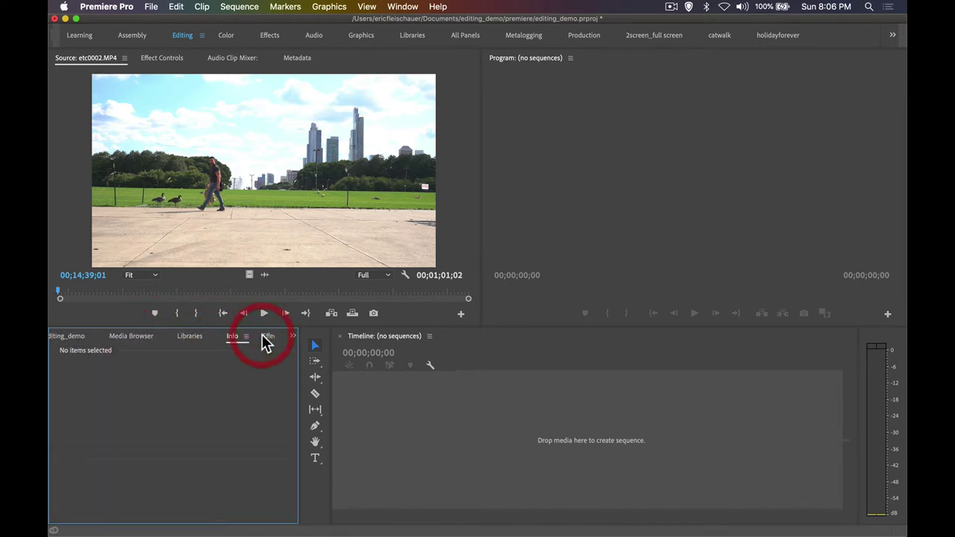
click(202, 337)
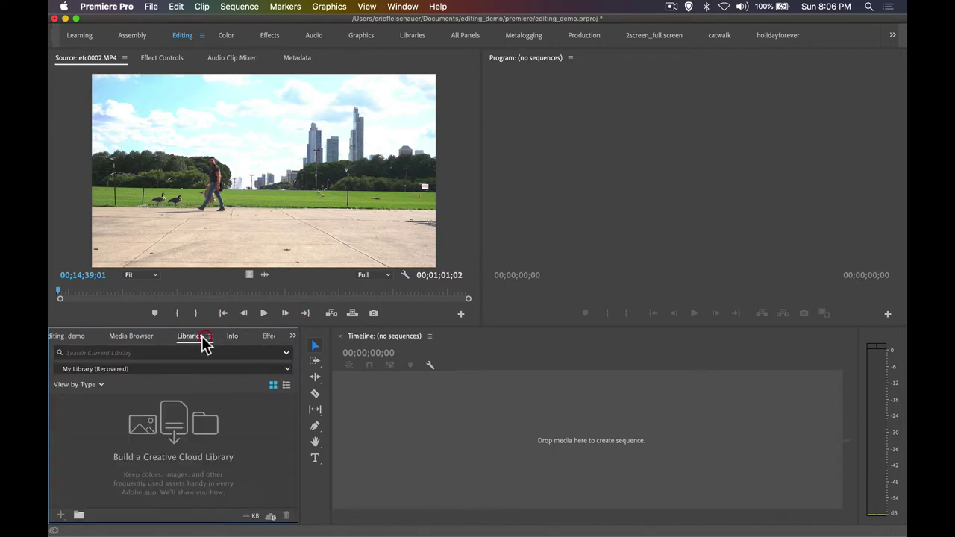
click(149, 338)
click(78, 336)
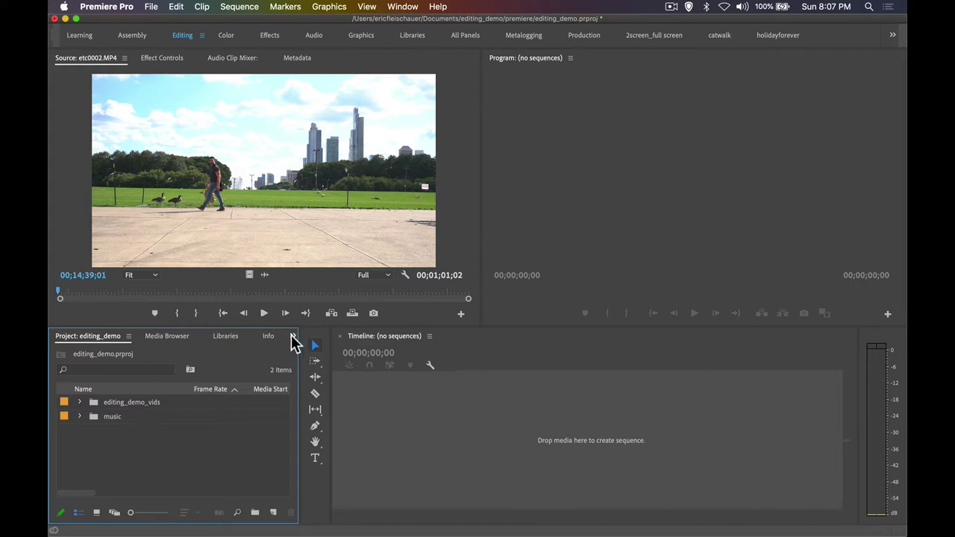
Close the Media Browser and Libraries panels in the Project panel's group.
click(294, 337)
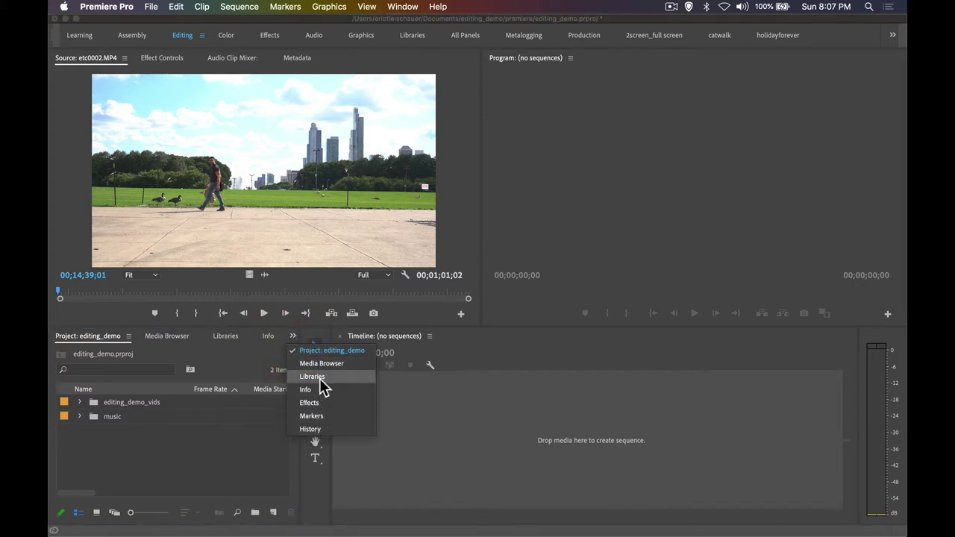
click(315, 350)
click(172, 335)
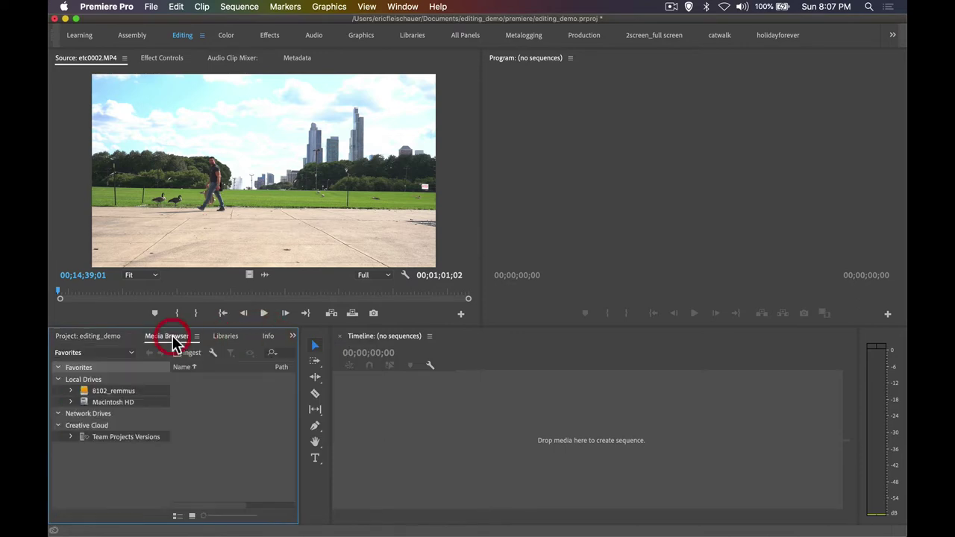
click(196, 335)
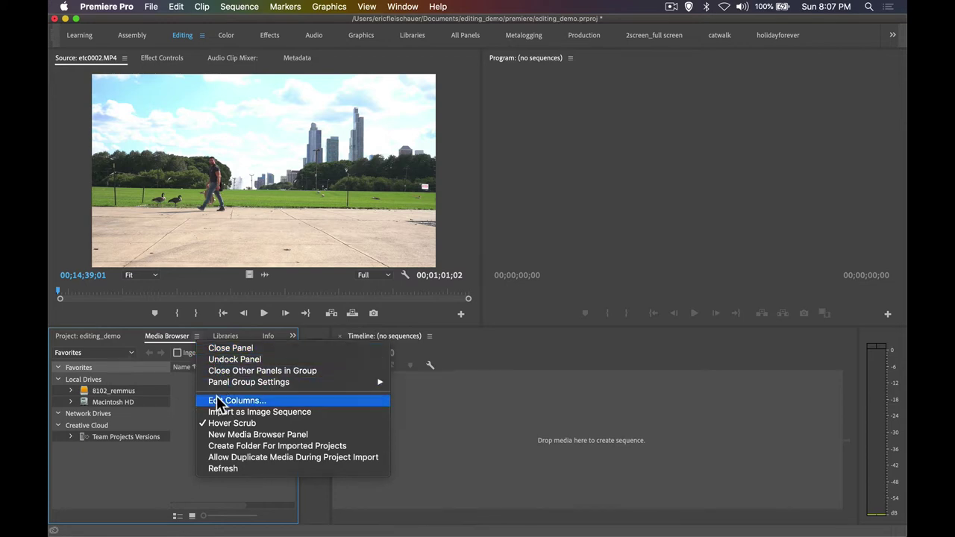
click(215, 348)
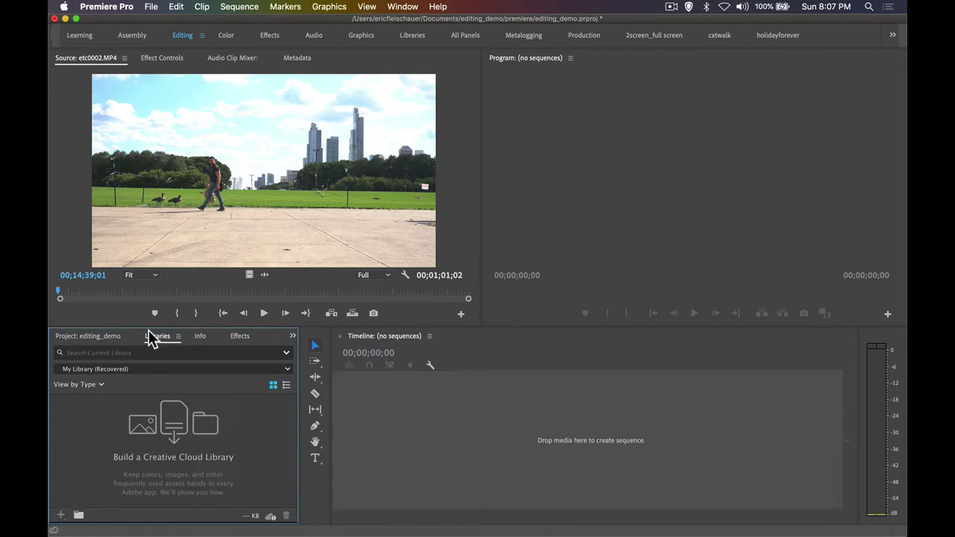
click(179, 336)
mouse_move(191, 334)
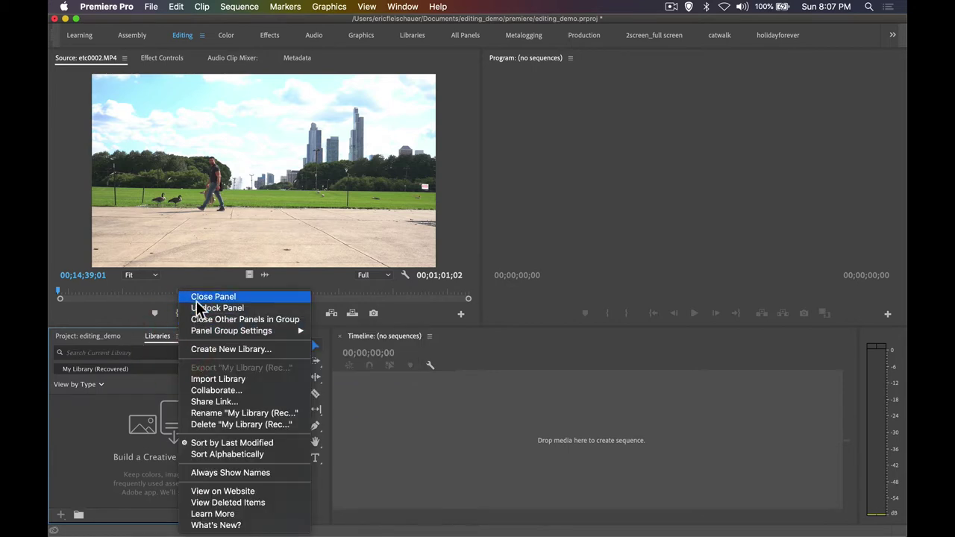
click(195, 298)
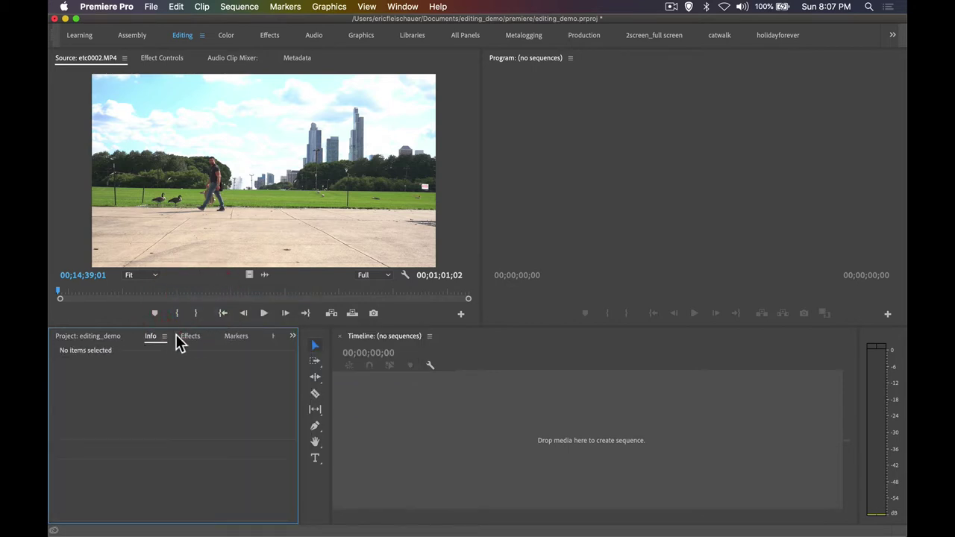
Move the Effects panel directly after the Project panel, return to the project's bins and check the contents of the music bin.
drag(187, 337, 147, 344)
click(102, 339)
click(160, 340)
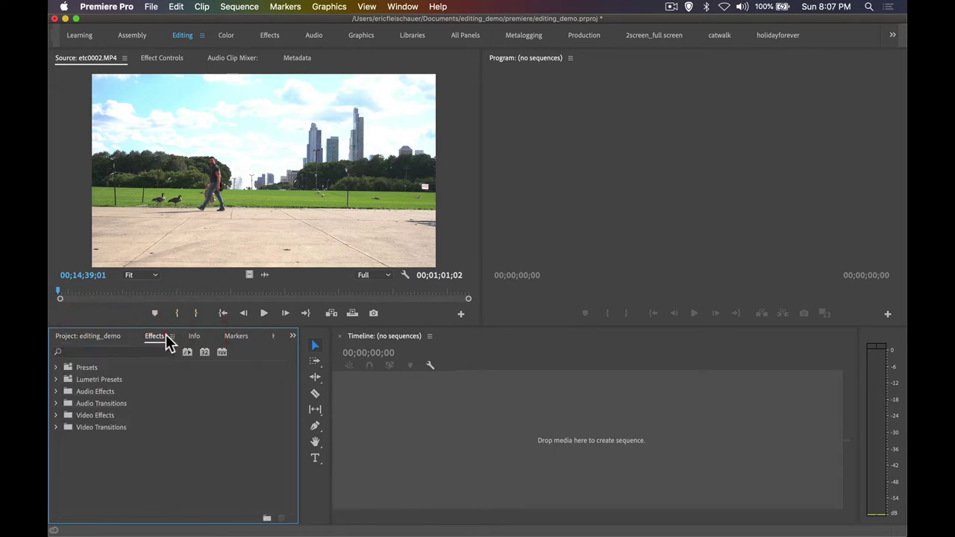
click(105, 338)
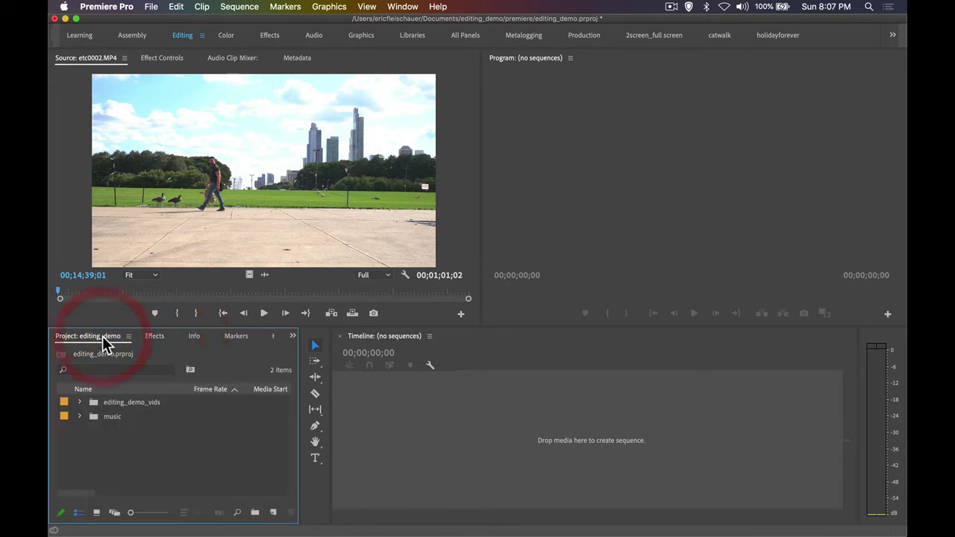
click(78, 415)
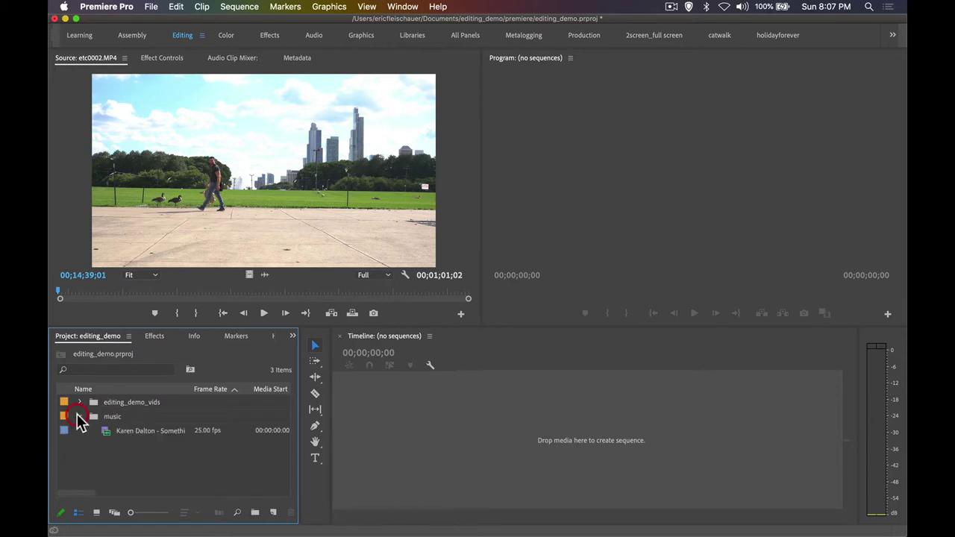
click(78, 415)
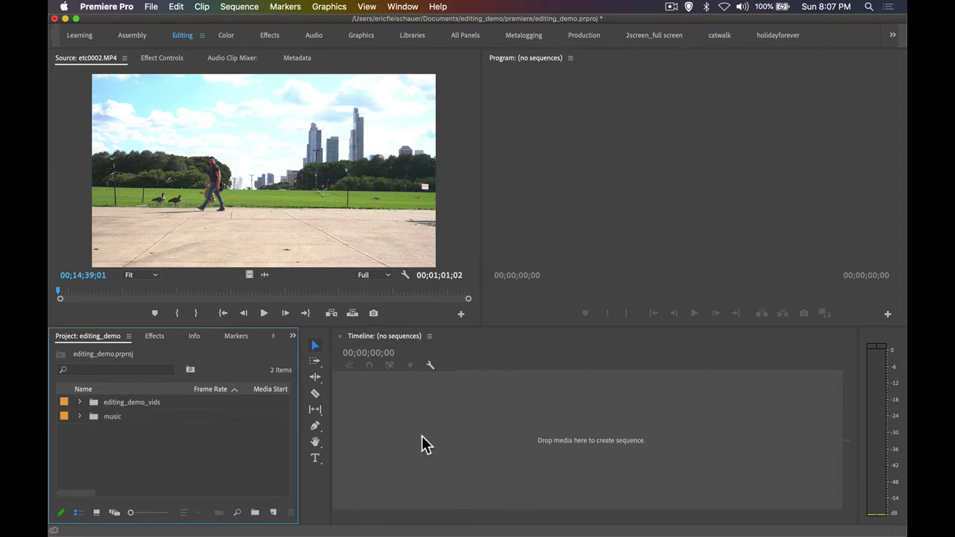
Start a new sequence and select the AVCHD 1080p30 preset from the 1080p group.
click(569, 419)
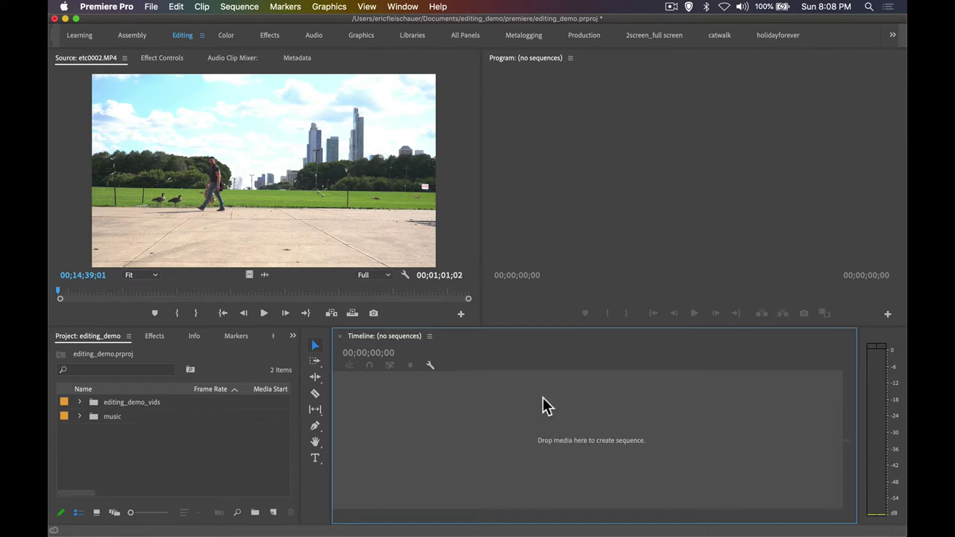
click(148, 7)
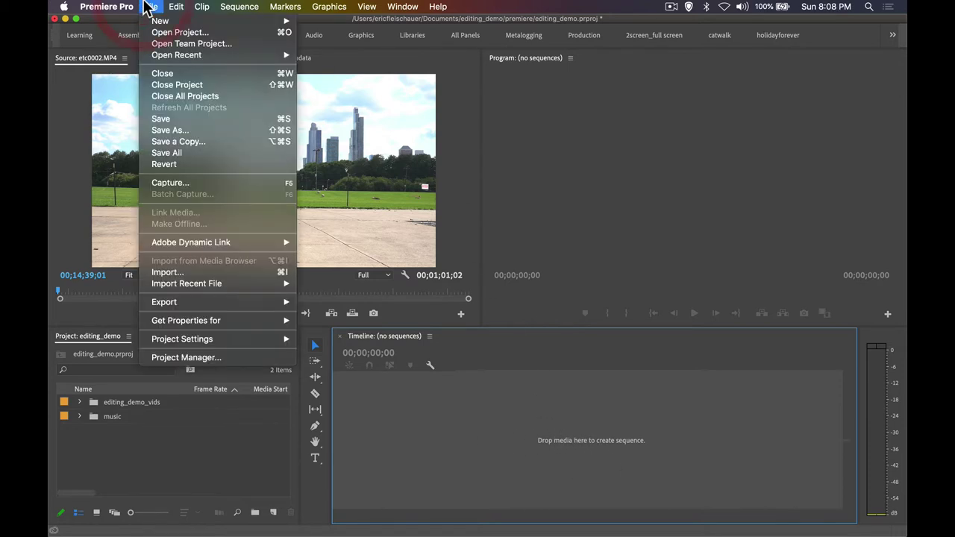
mouse_move(155, 21)
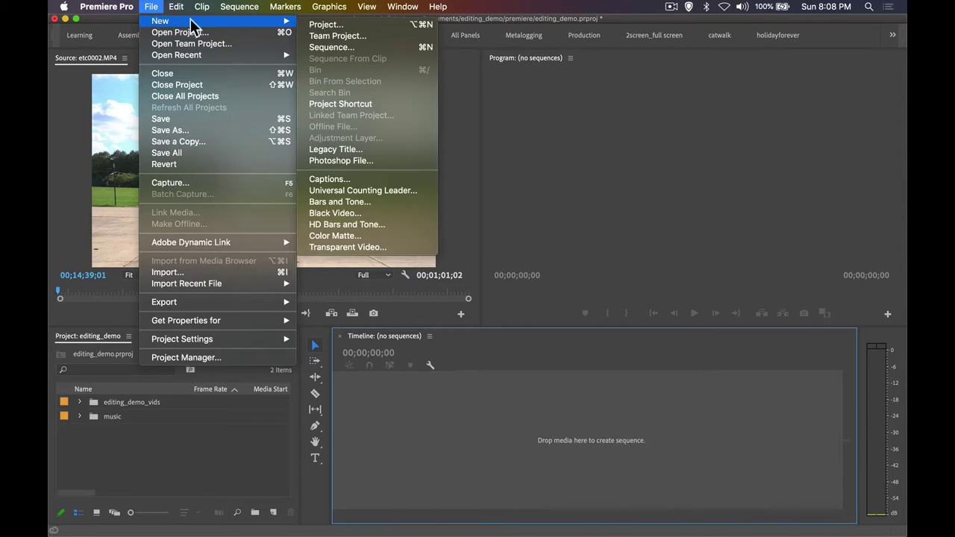
click(389, 47)
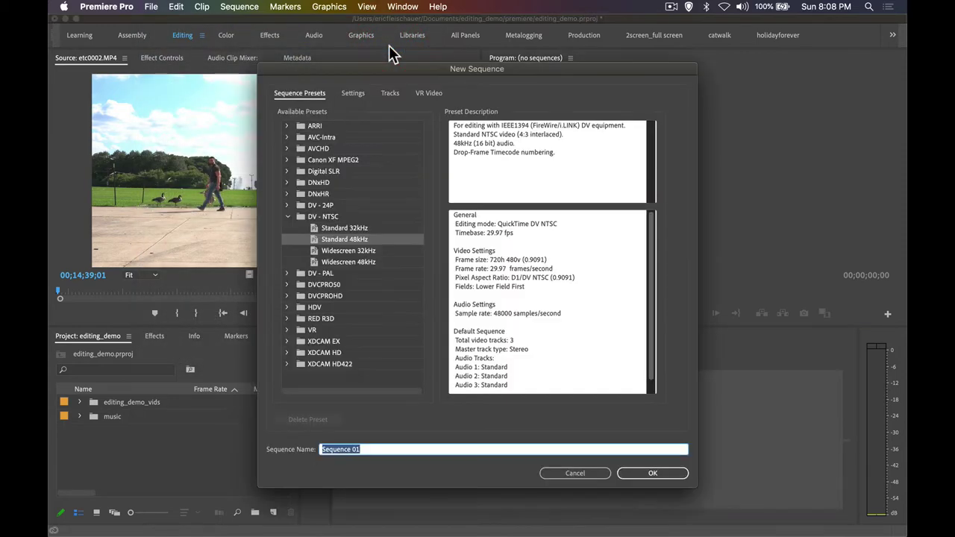
drag(459, 60, 389, 60)
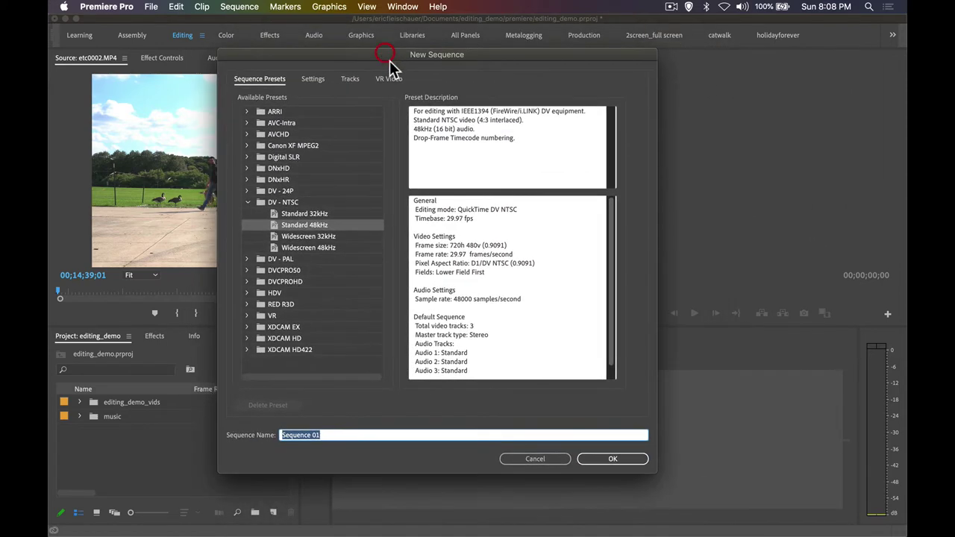
click(250, 205)
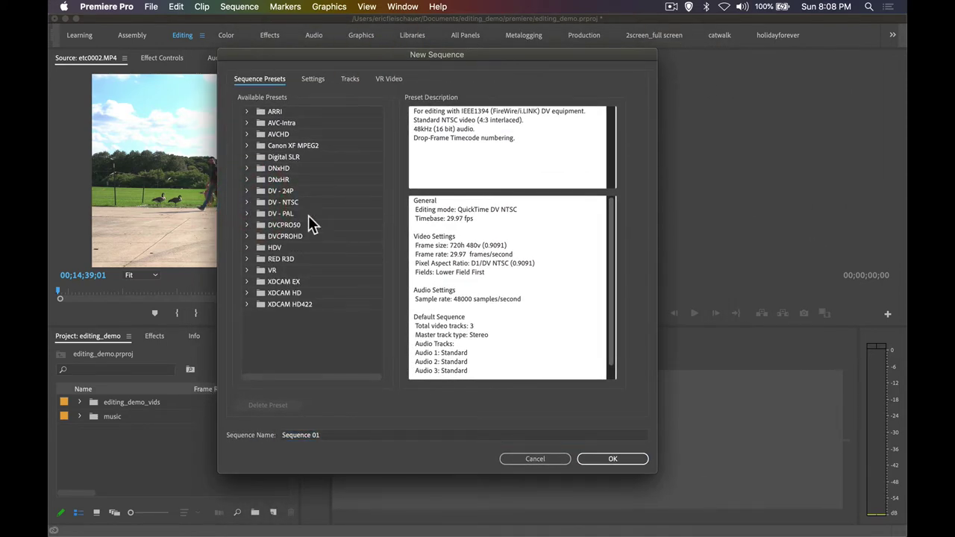
click(259, 133)
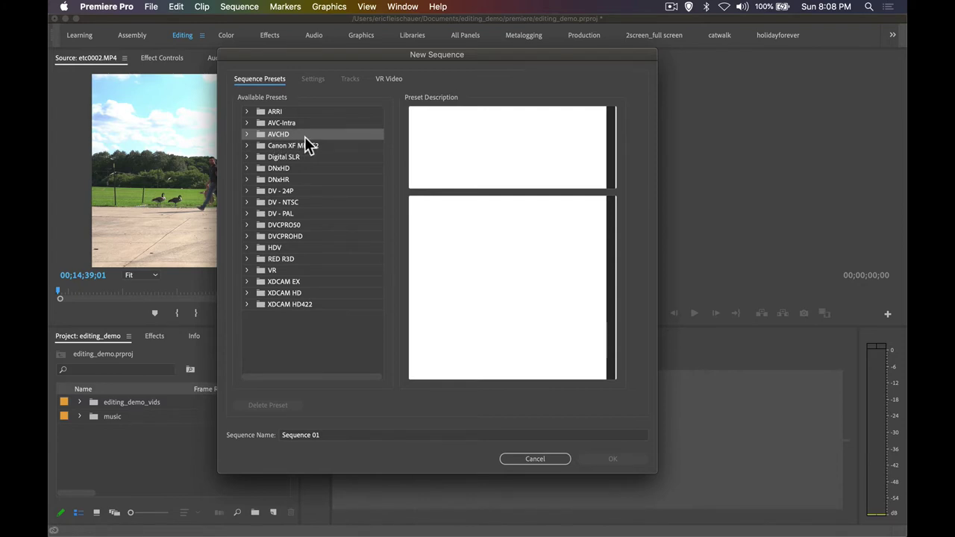
click(248, 134)
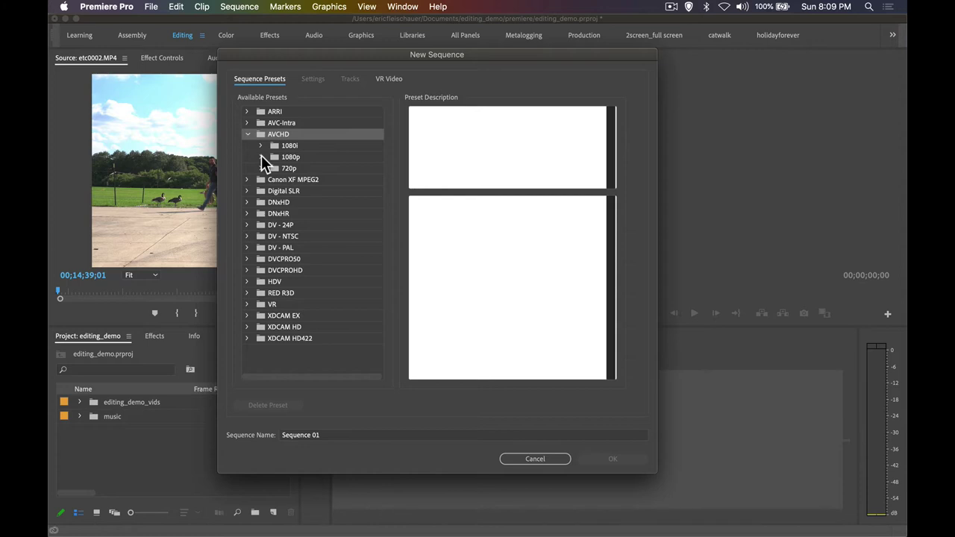
click(262, 157)
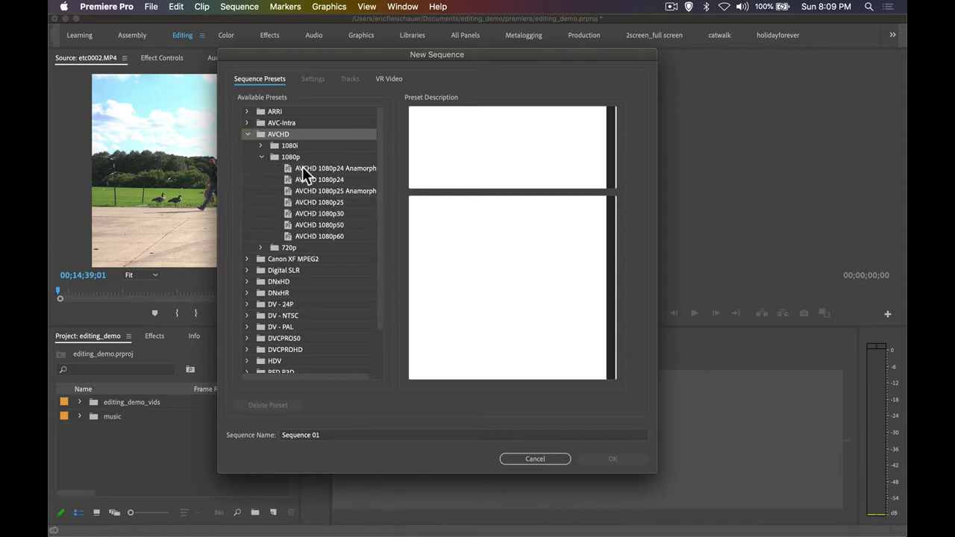
click(328, 214)
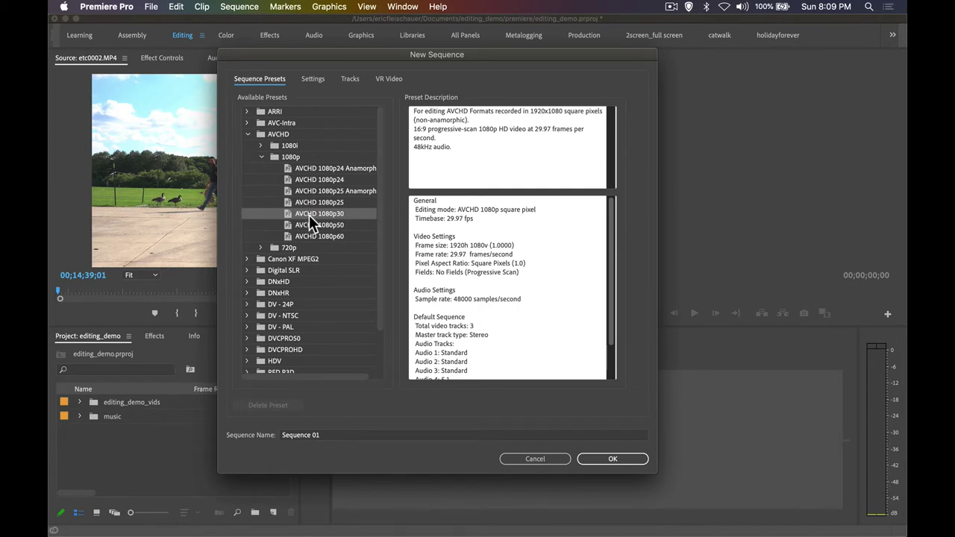
Switch to Finder and open Documents/editing_demo/editing_demo_vids in a new window.
key(super+Tab)
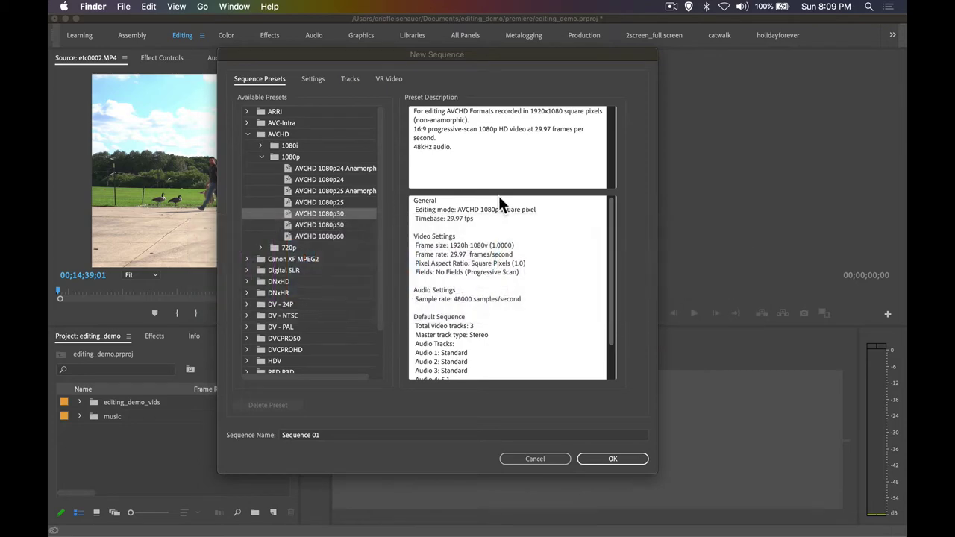
key(super+Tab)
key(super+n)
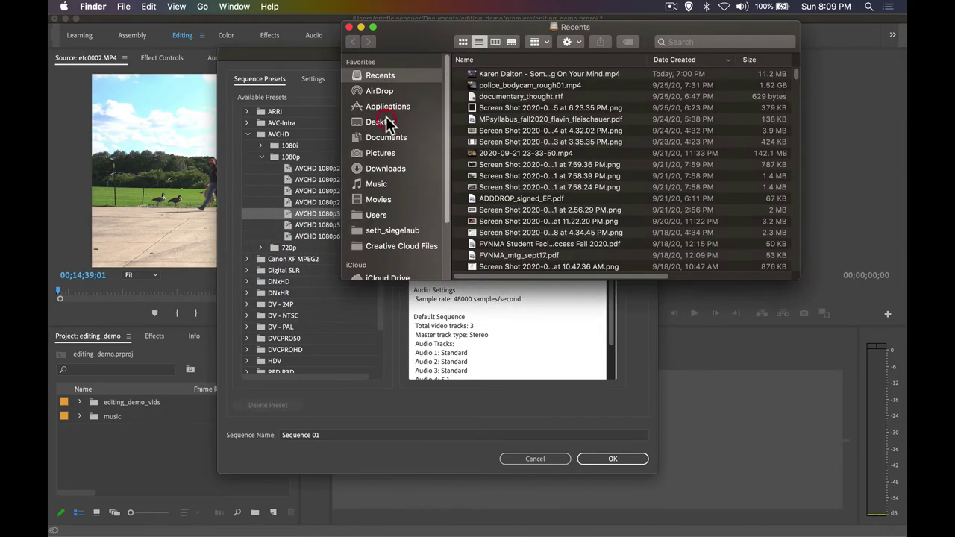
click(380, 122)
click(459, 130)
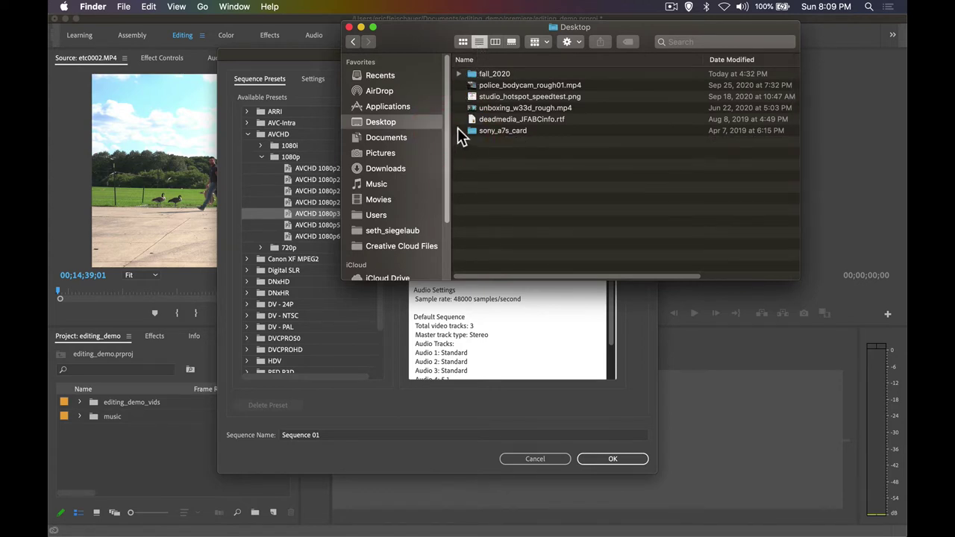
click(386, 137)
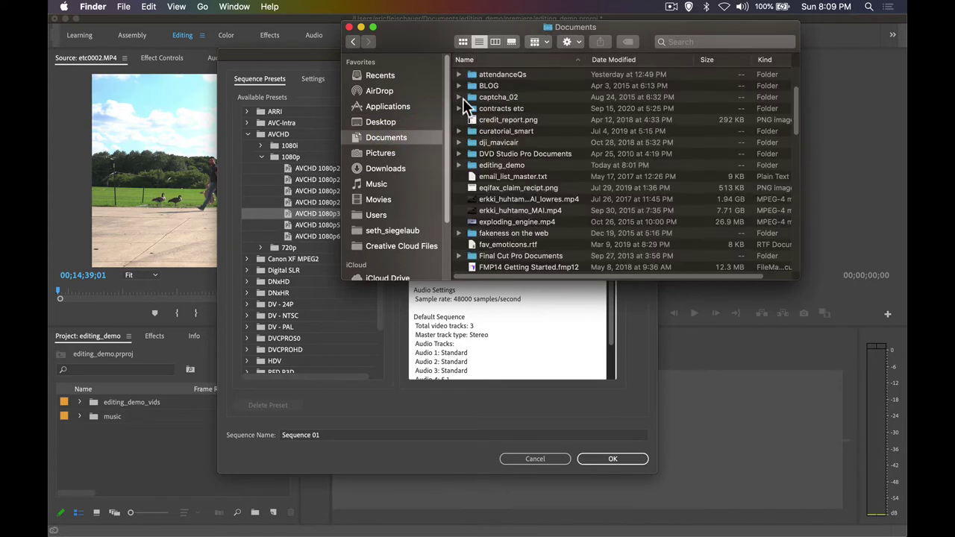
scroll(471, 147, down, 1)
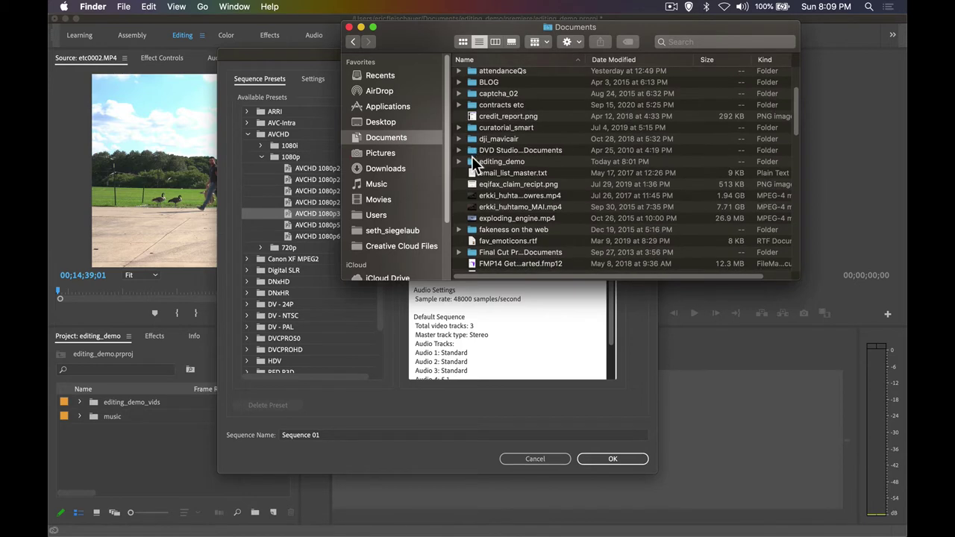
click(471, 161)
double_click(470, 161)
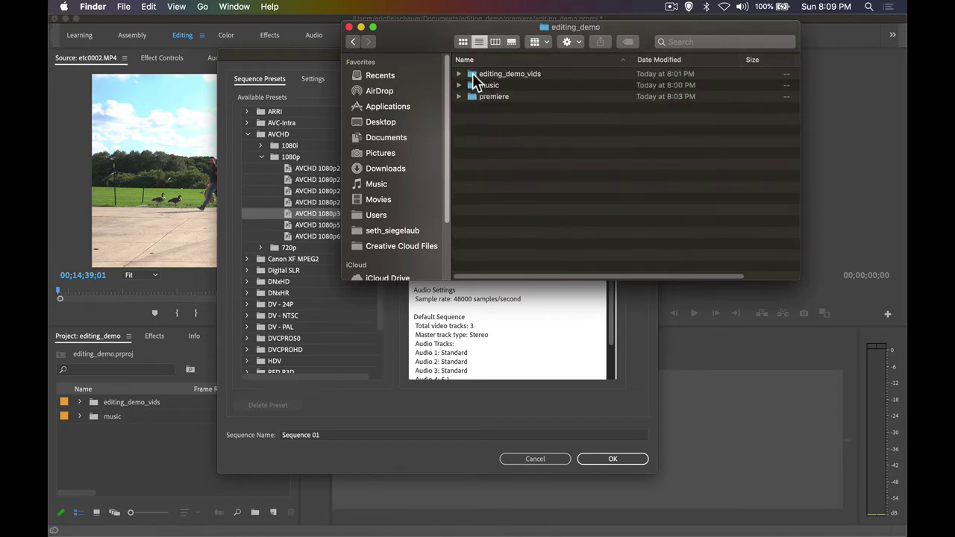
click(473, 75)
double_click(472, 75)
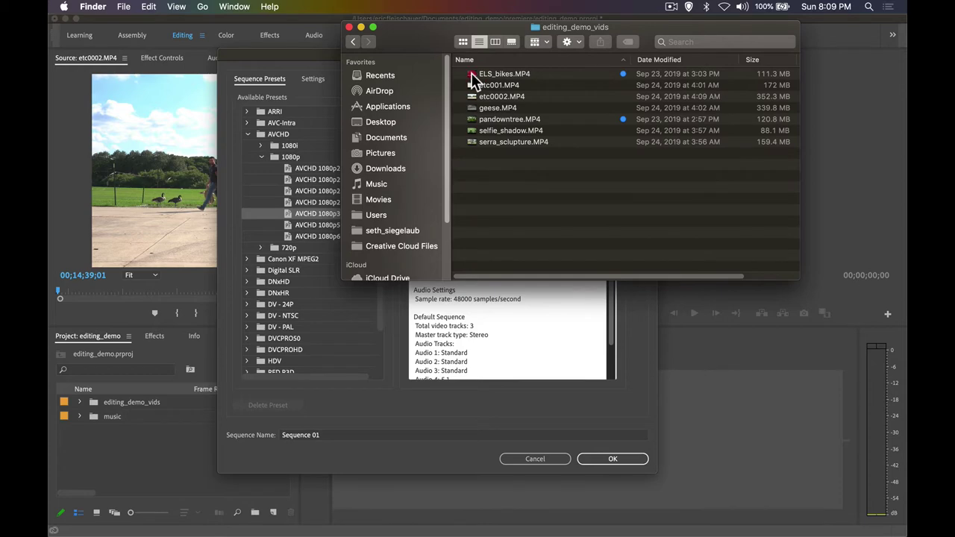
Open ELS_bikes.MP4 in QuickTime Player and examine its format, frame size and frame rate in the Movie Inspector.
double_click(471, 72)
drag(405, 59, 408, 42)
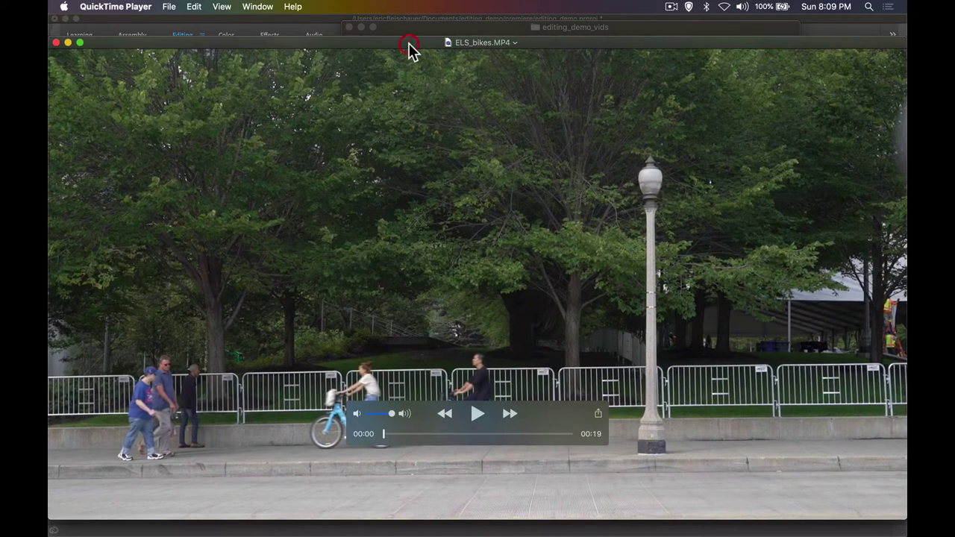
click(170, 6)
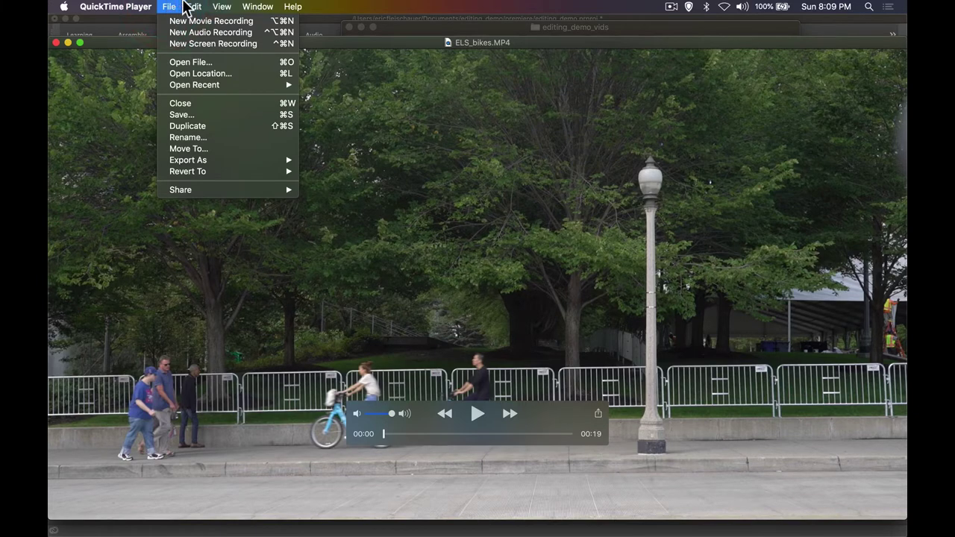
mouse_move(222, 7)
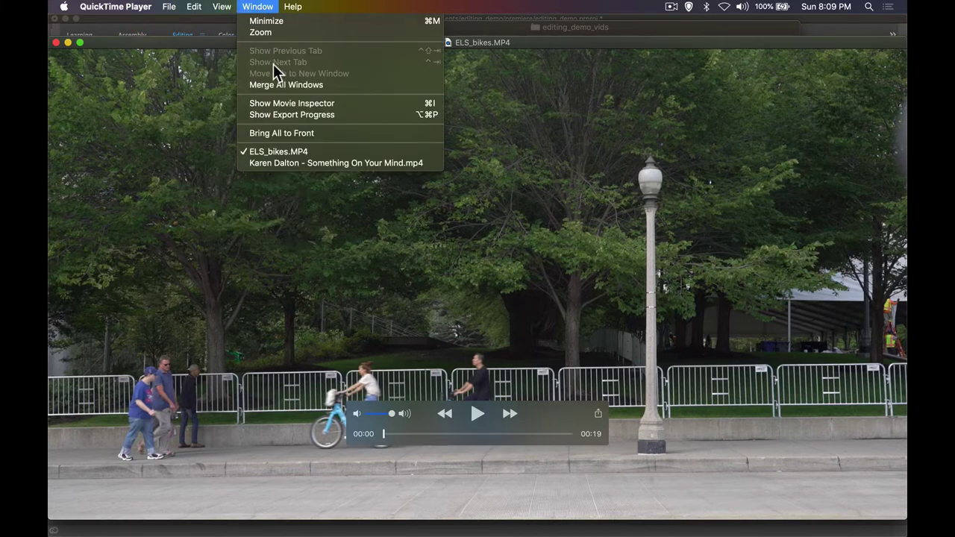
click(350, 103)
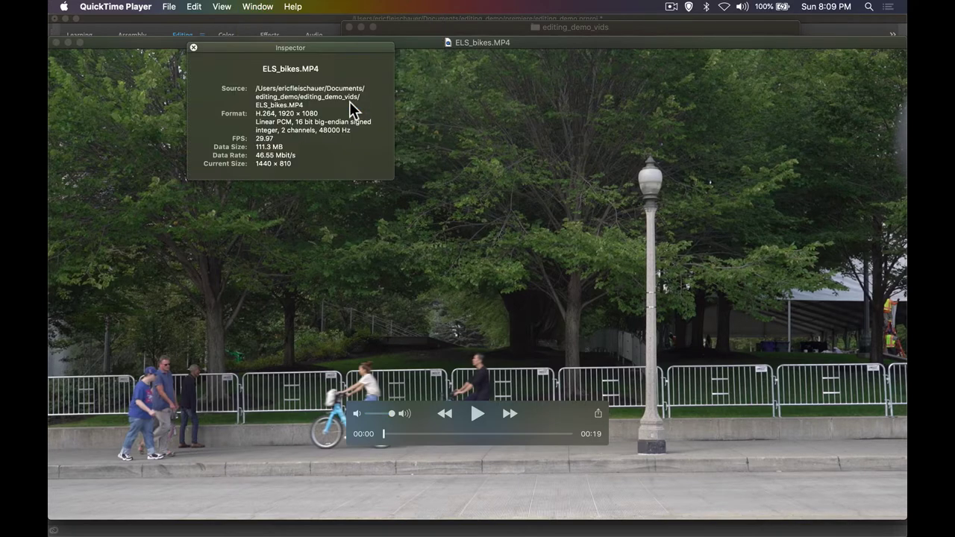
drag(337, 44, 350, 47)
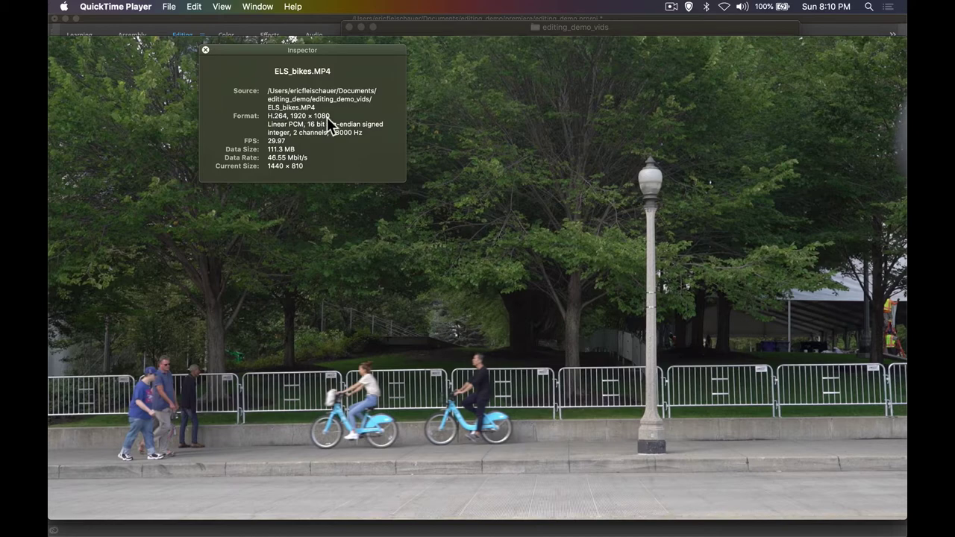
Close the Movie Inspector and the ELS_bikes.MP4 clip, and switch back to the New Sequence dialog in Premiere Pro.
click(205, 51)
drag(199, 47, 213, 42)
key(super+w)
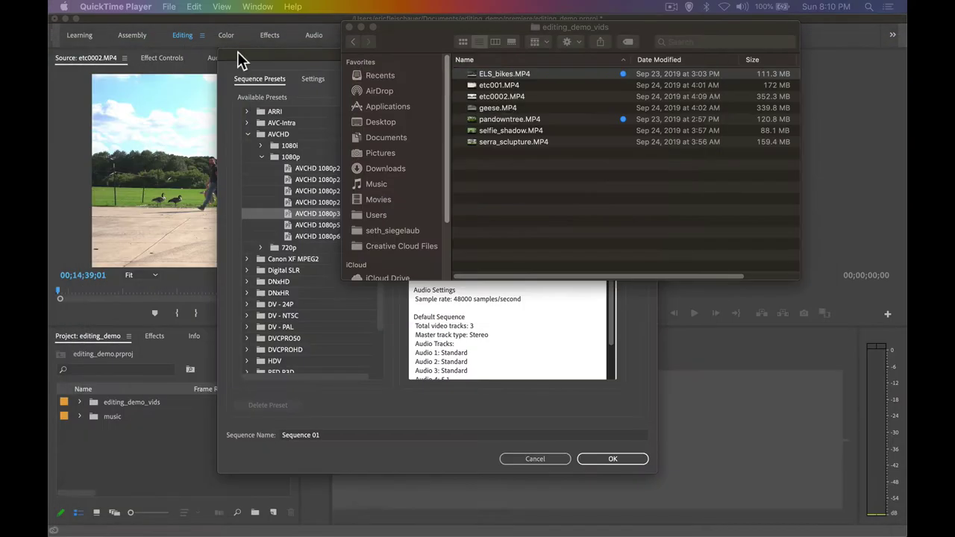
key(super+Tab)
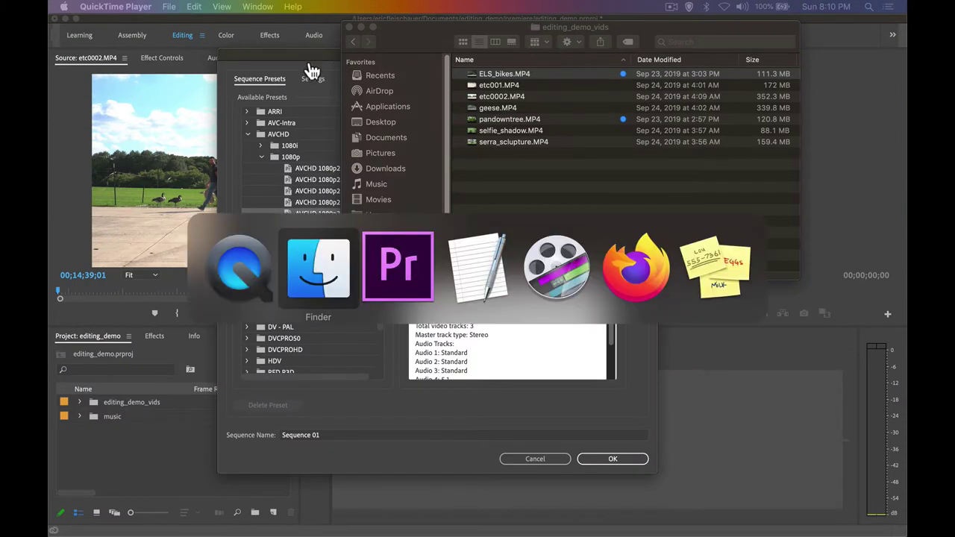
key(super+Tab)
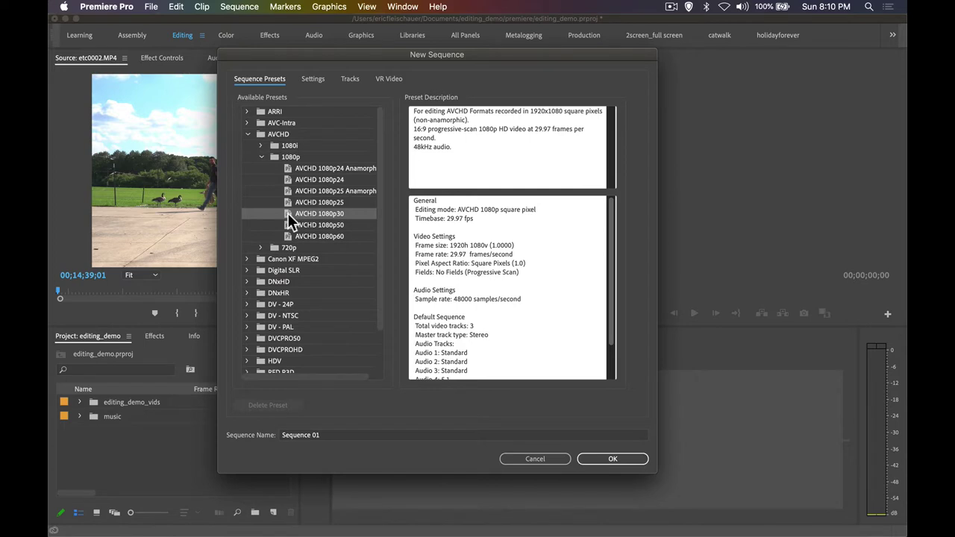
Name the new sequence "my movie".
click(326, 435)
drag(325, 435, 279, 428)
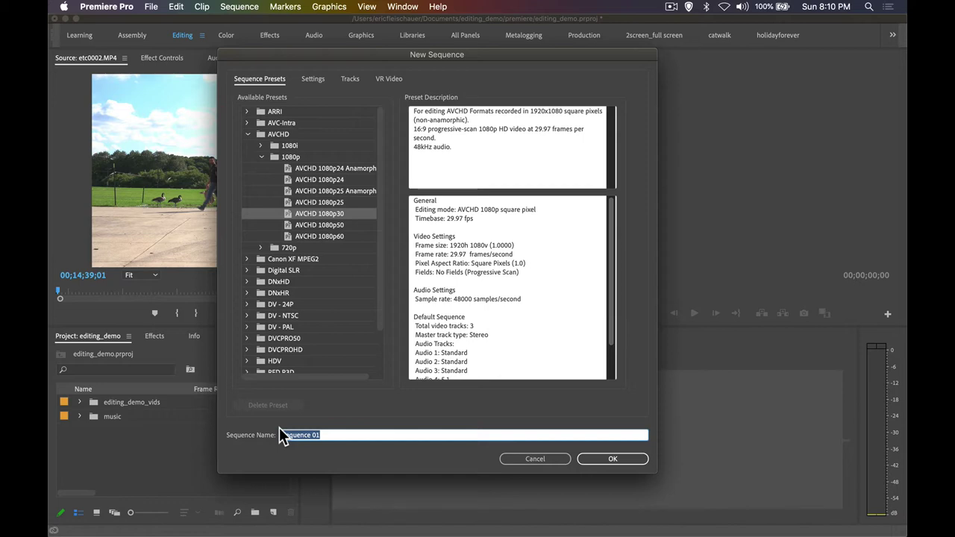
text(my movie)
Examine the 1080p presets in the Digital SLR group and compare them with the selected AVCHD 1080p30 preset.
scroll(314, 258, down, 3)
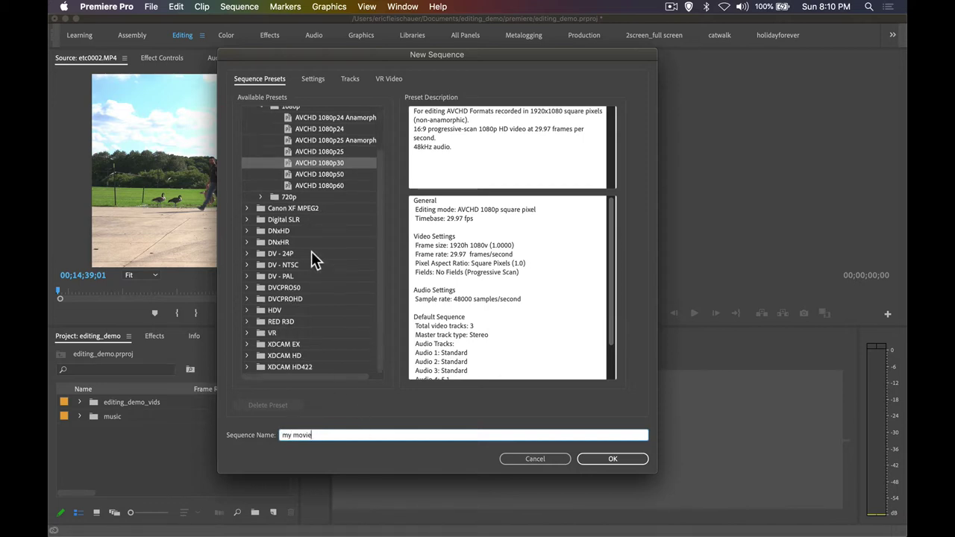
click(247, 221)
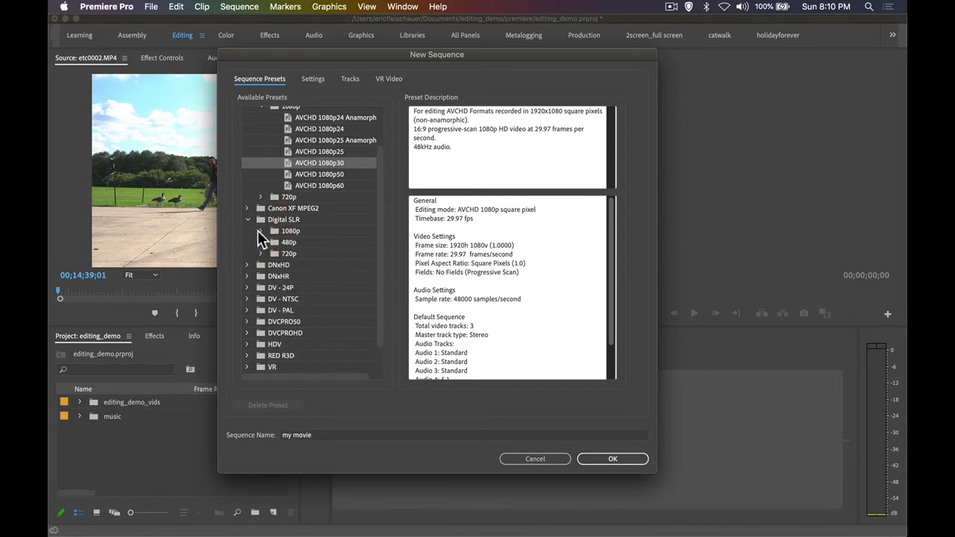
click(261, 231)
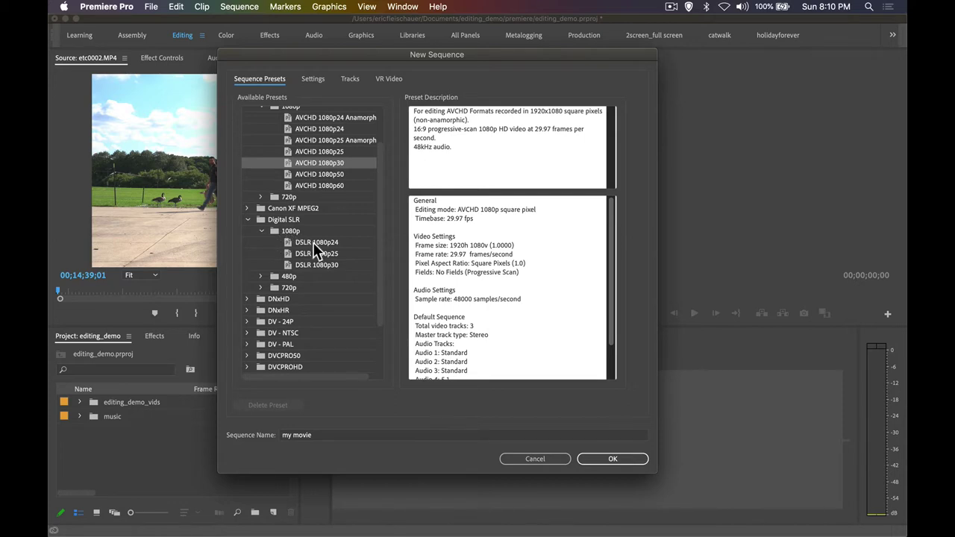
click(248, 219)
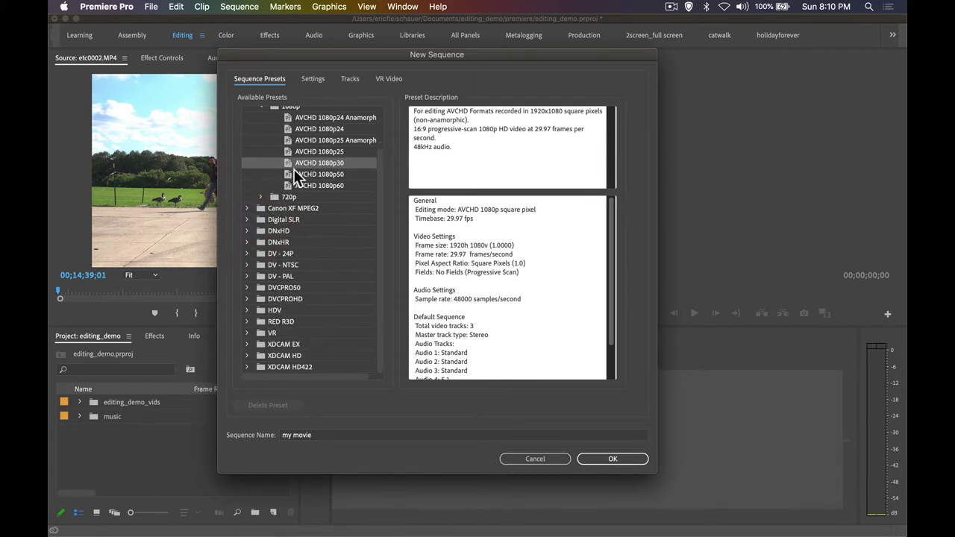
scroll(308, 232, up, 3)
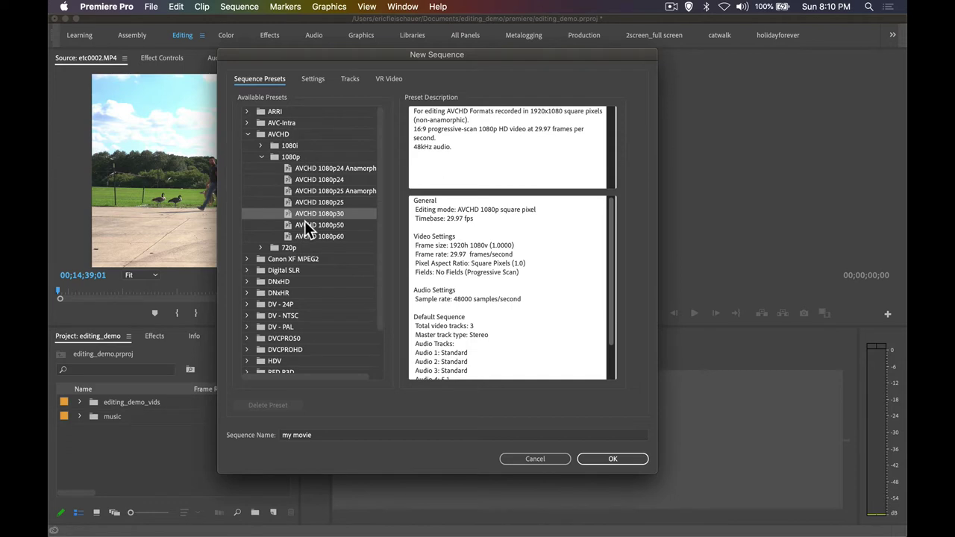
scroll(308, 230, down, 3)
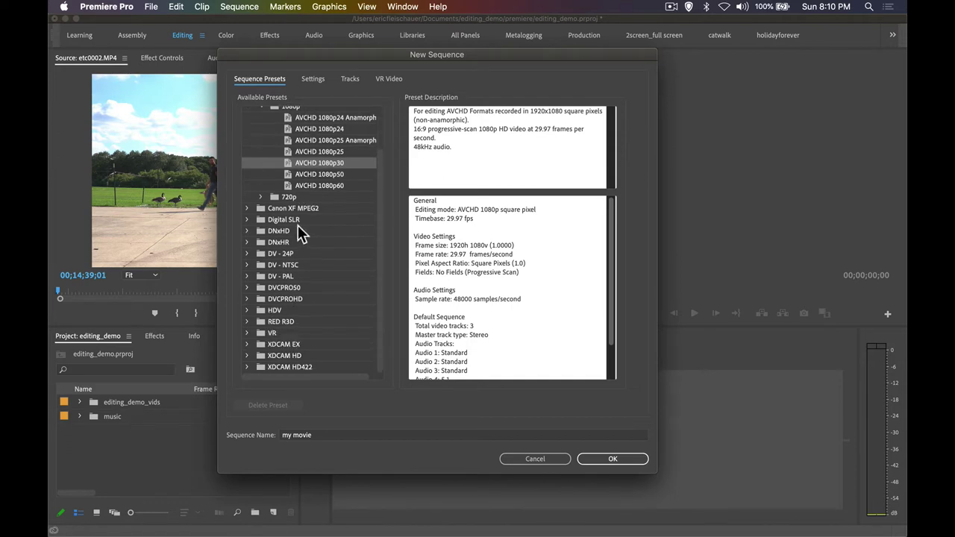
click(248, 220)
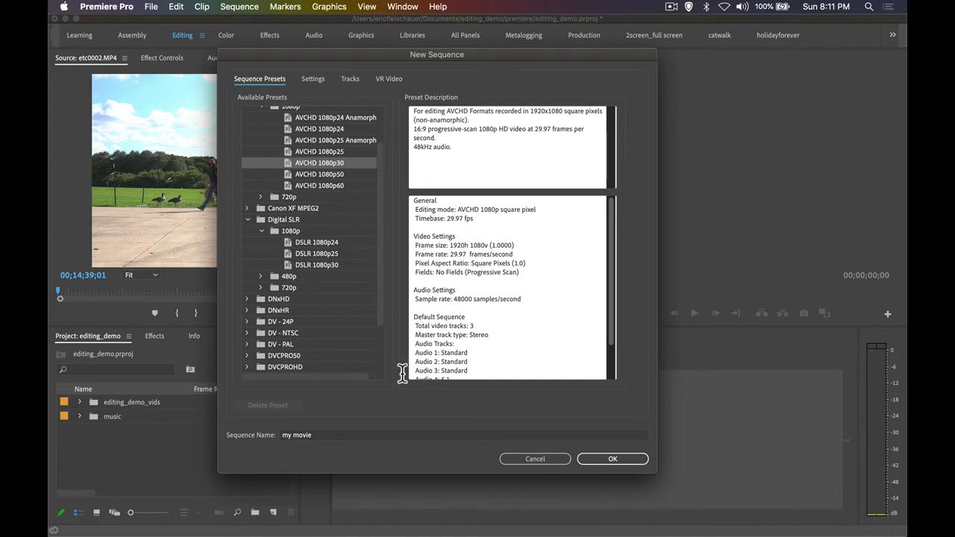
scroll(311, 262, up, 3)
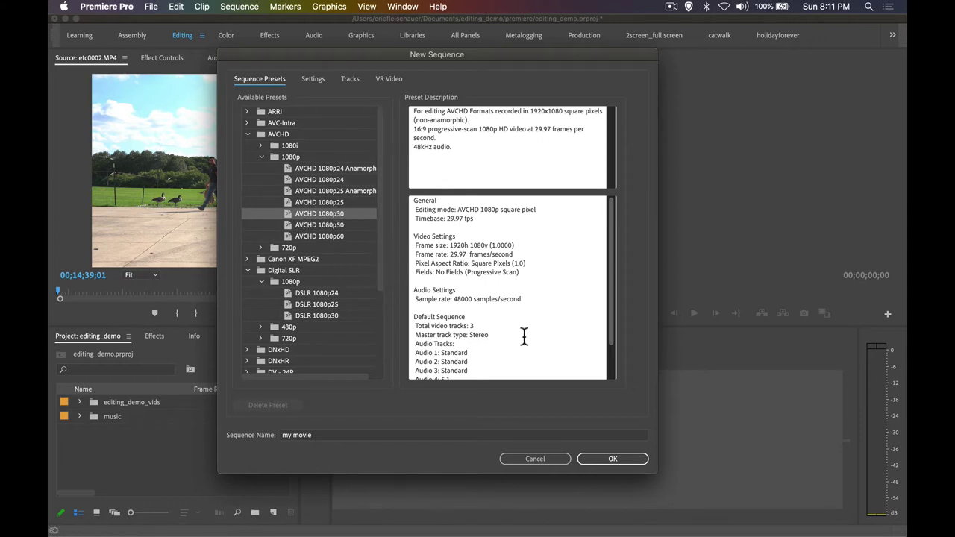
Create the sequence with the AVCHD 1080p30 preset and leave nothing selected in the project.
click(624, 460)
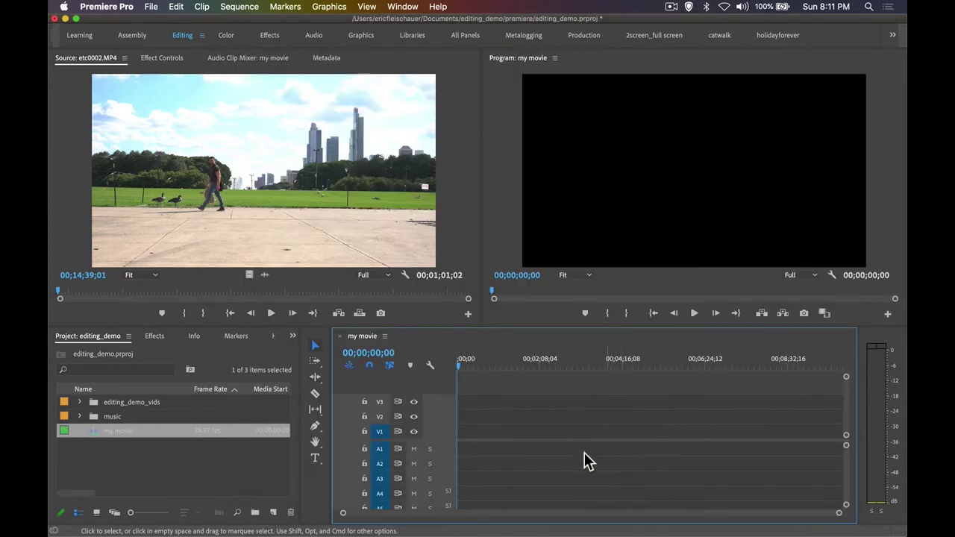
click(217, 470)
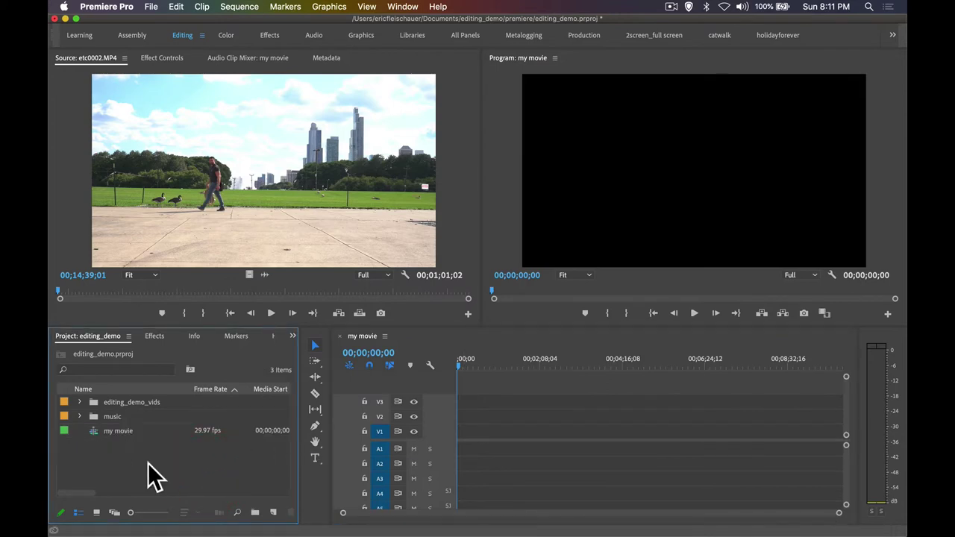
click(92, 432)
click(111, 448)
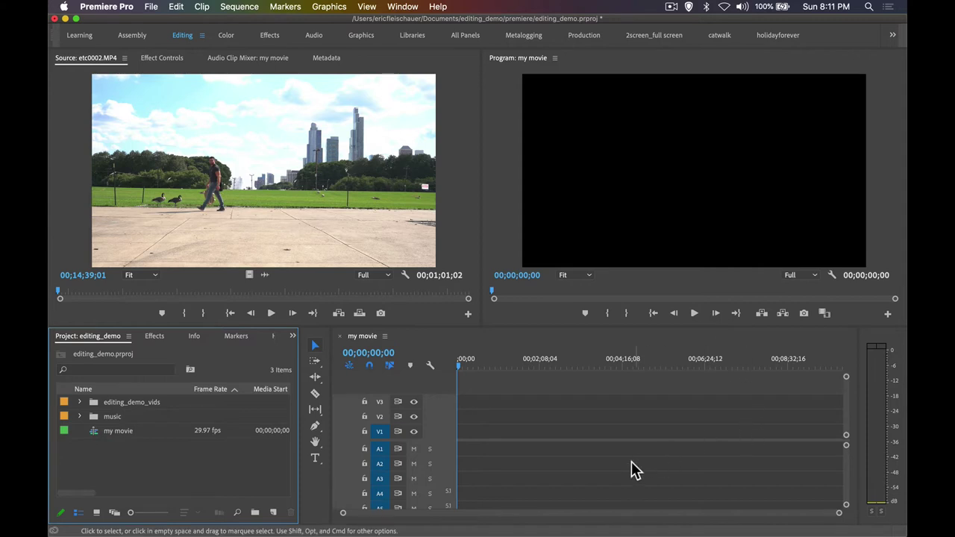
click(258, 477)
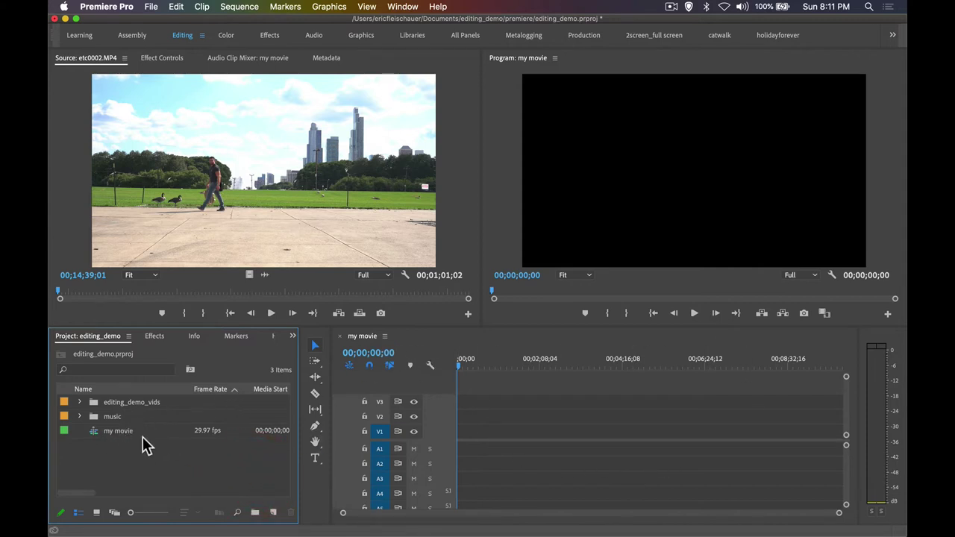
Start a second new sequence and select the DSLR 1080p30 preset from the Digital SLR 1080p group.
click(156, 4)
mouse_move(156, 18)
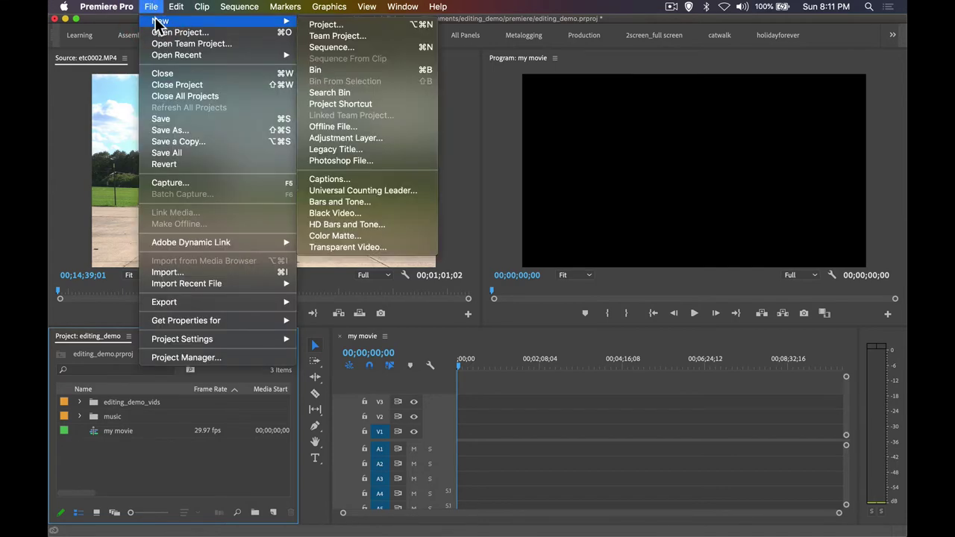
click(332, 47)
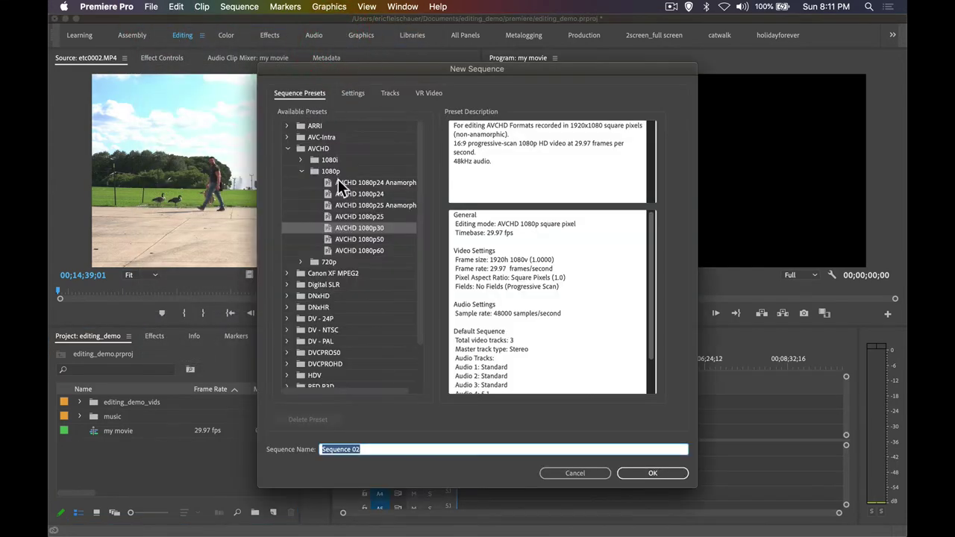
click(288, 149)
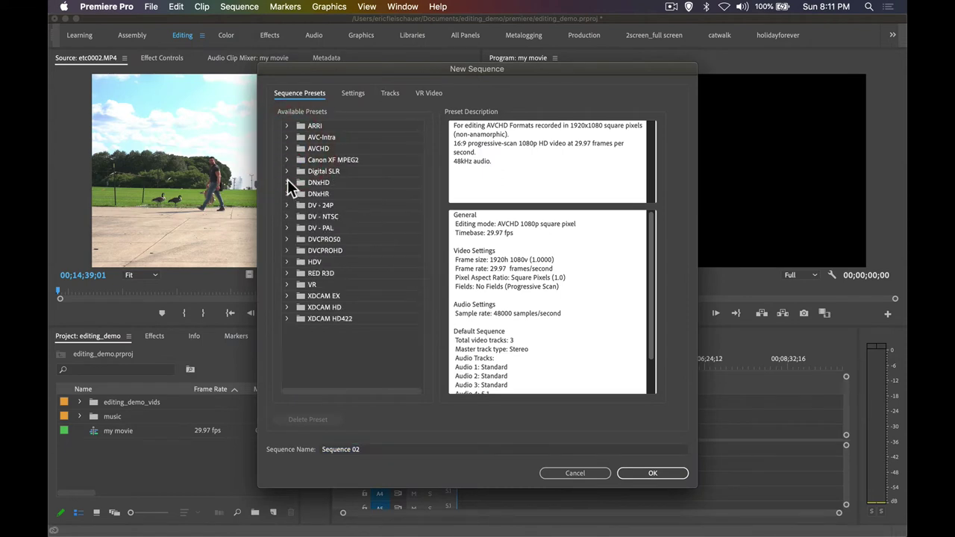
click(285, 171)
click(302, 181)
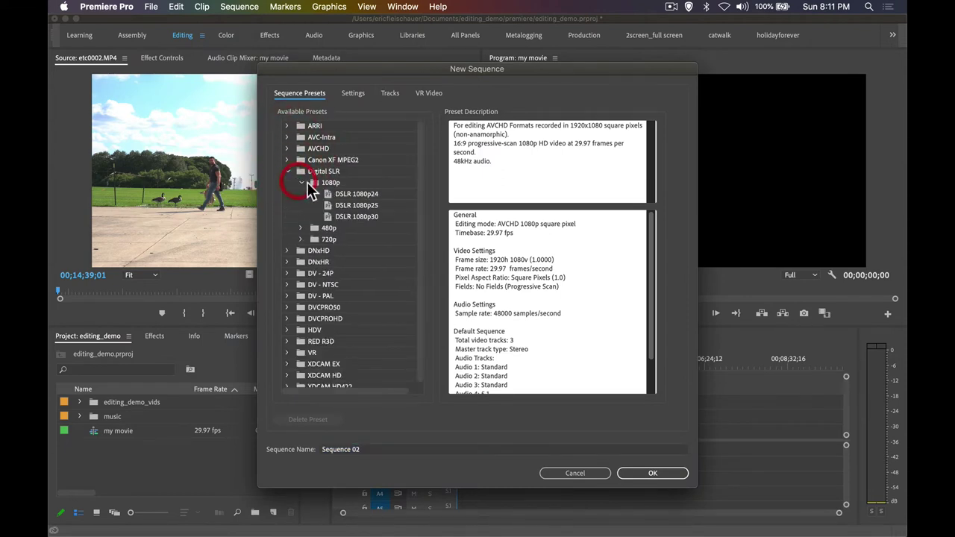
click(329, 216)
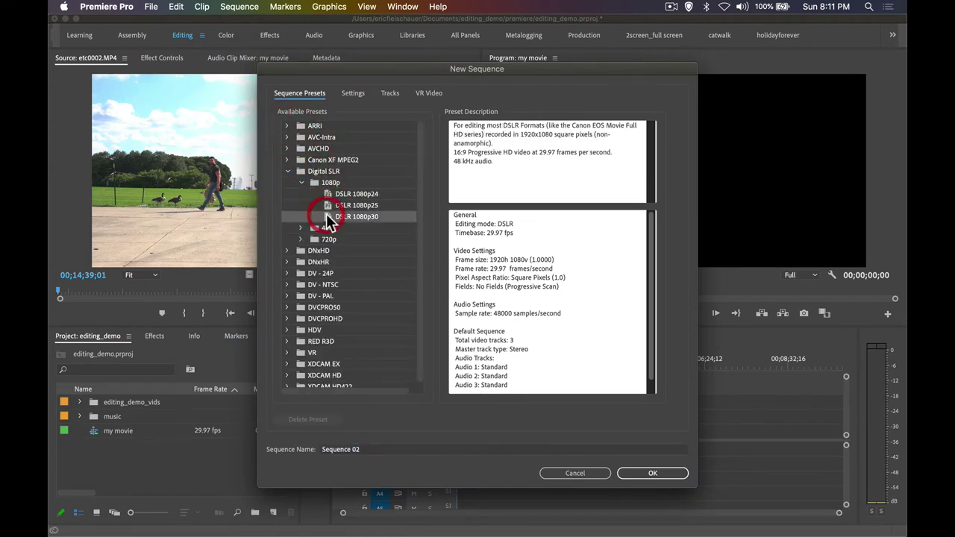
Name the second sequence "test" and create it.
click(378, 450)
key(BackSpace)
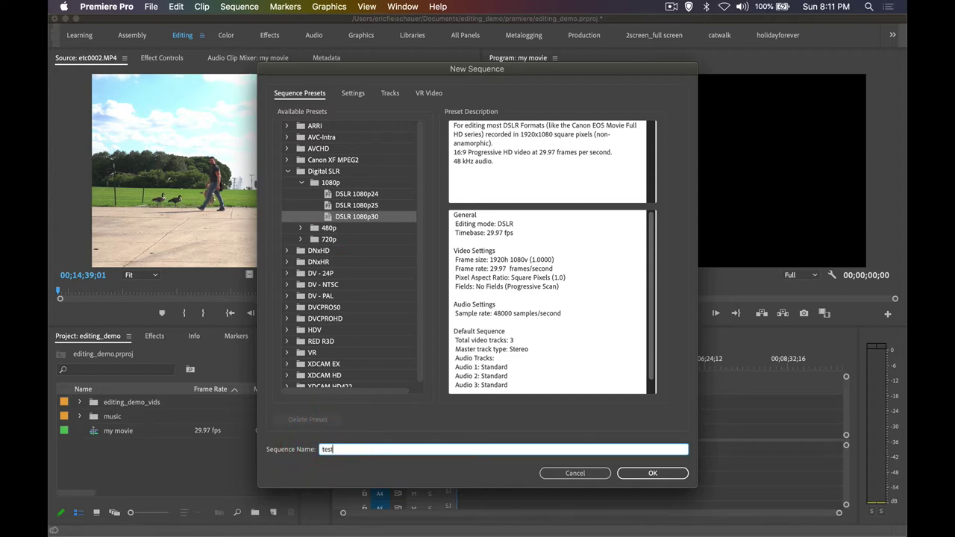
text(test)
key(Return)
click(171, 472)
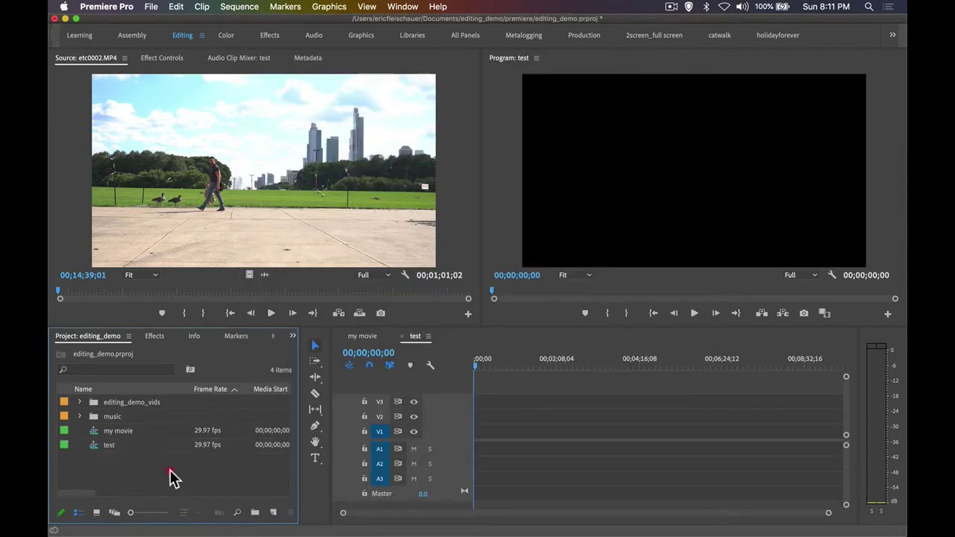
Compare the open my movie and test sequences, and close test in the Timeline.
click(366, 336)
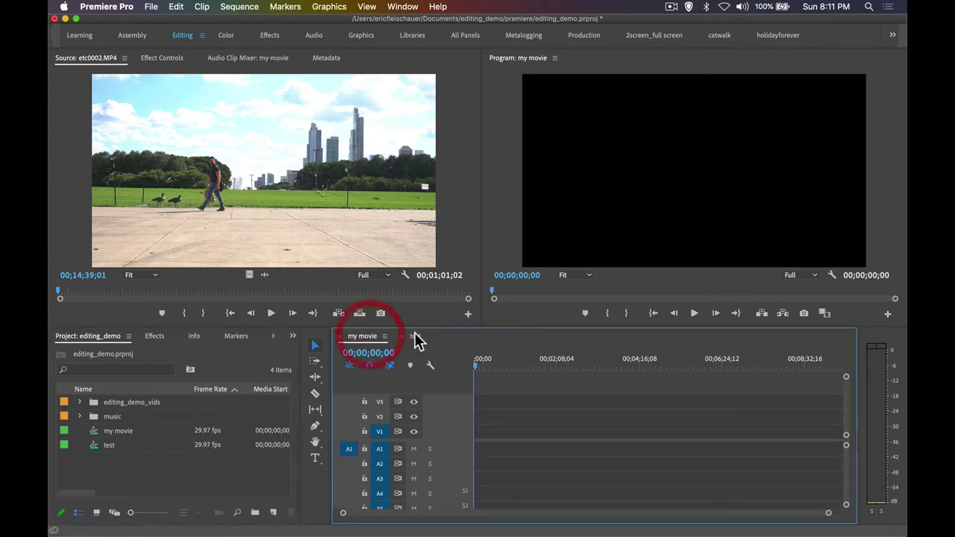
click(416, 337)
click(404, 337)
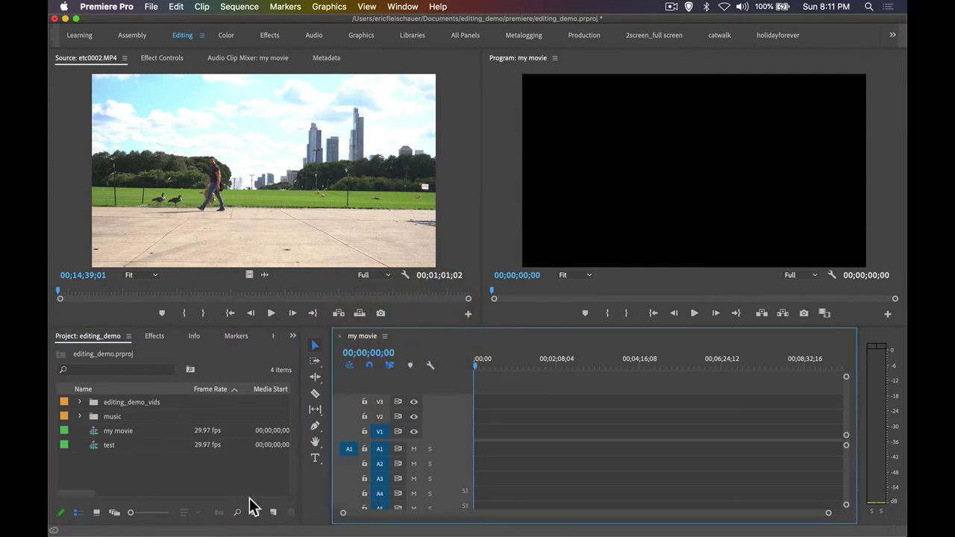
click(230, 493)
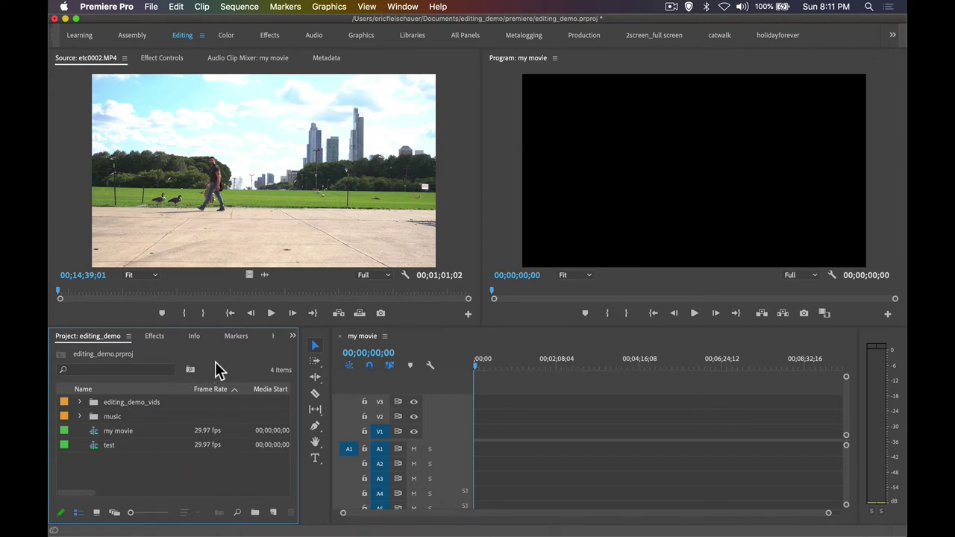
click(80, 402)
click(79, 401)
click(228, 388)
mouse_move(49, 389)
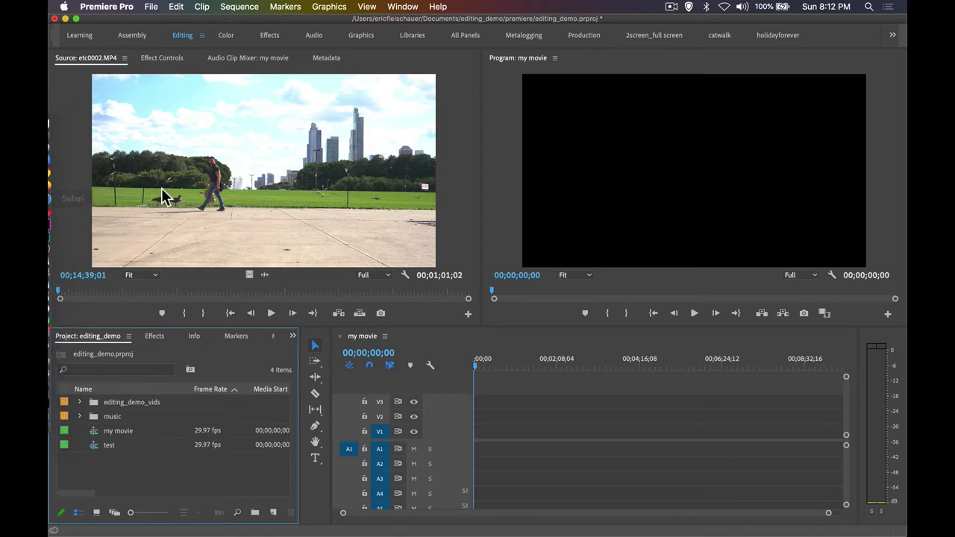
Move the Premiere Pro window aside to reveal the windows behind it, and return it to its place.
click(77, 19)
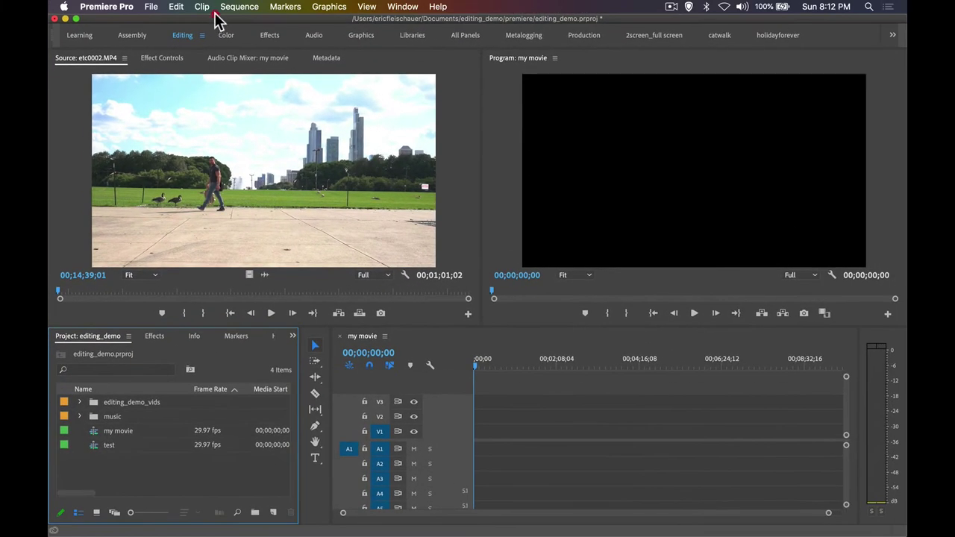
double_click(216, 19)
drag(375, 89, 489, 286)
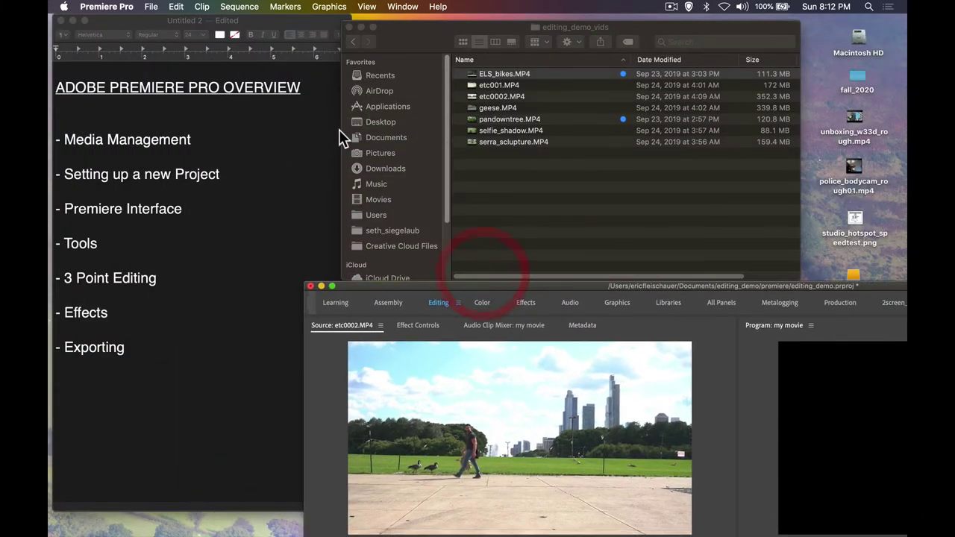
double_click(405, 283)
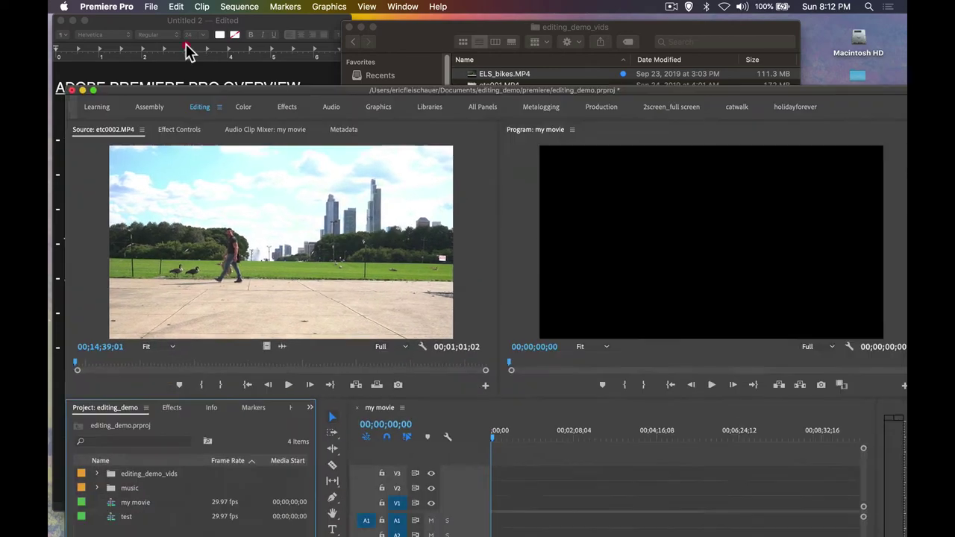
drag(161, 90, 151, 15)
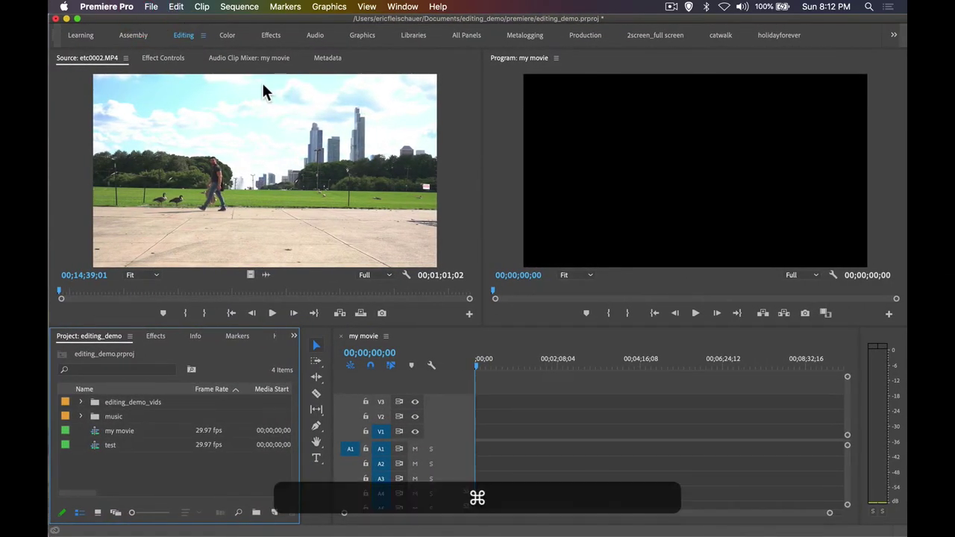
Switch to TextEdit to review the Adobe Premiere Pro overview outline, and return to Premiere Pro.
key(super+Tab)
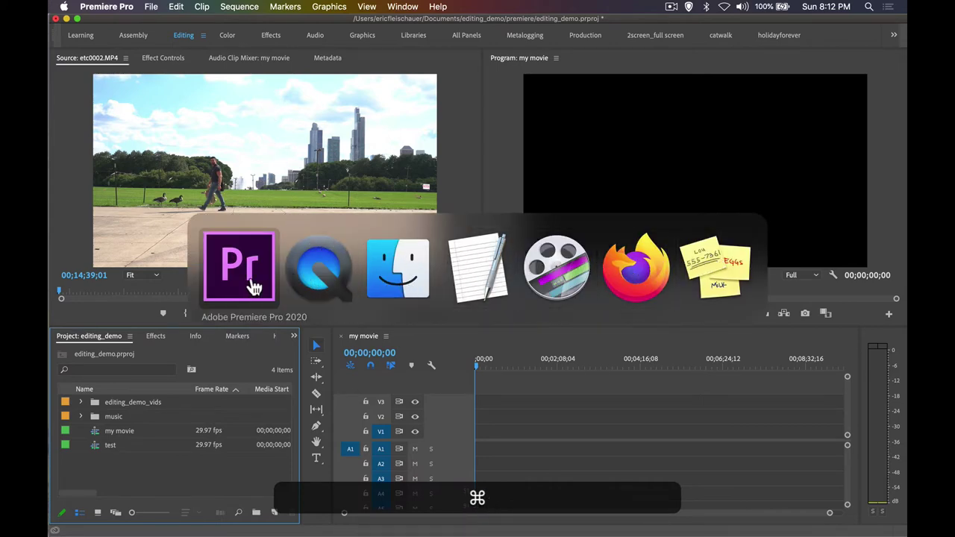
click(254, 288)
key(super+Tab)
key(super+Tab)
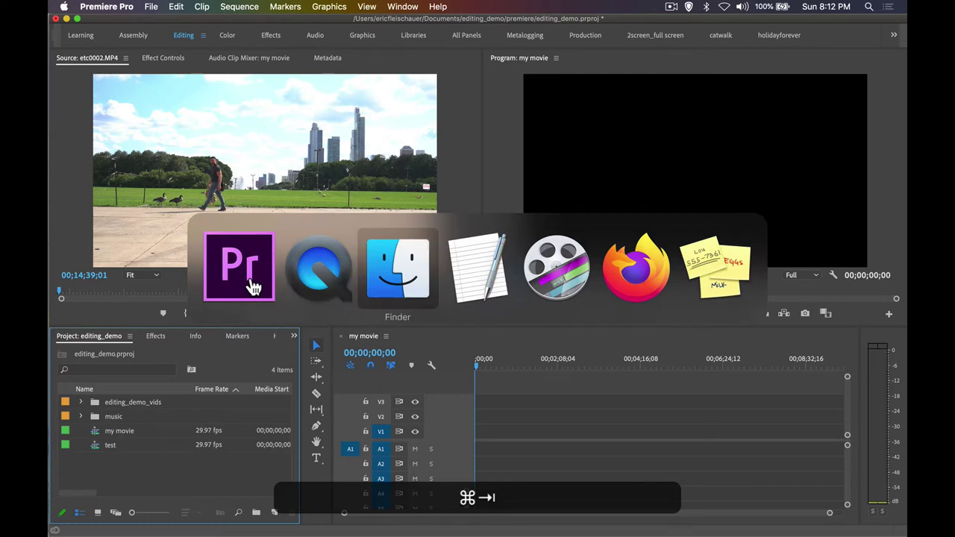
key(super+Tab)
key(super+Tab)
key(super+Tab)
key(super+shift+Tab)
key(super+shift+Tab)
key(super+shift+Tab)
key(super+shift+Tab)
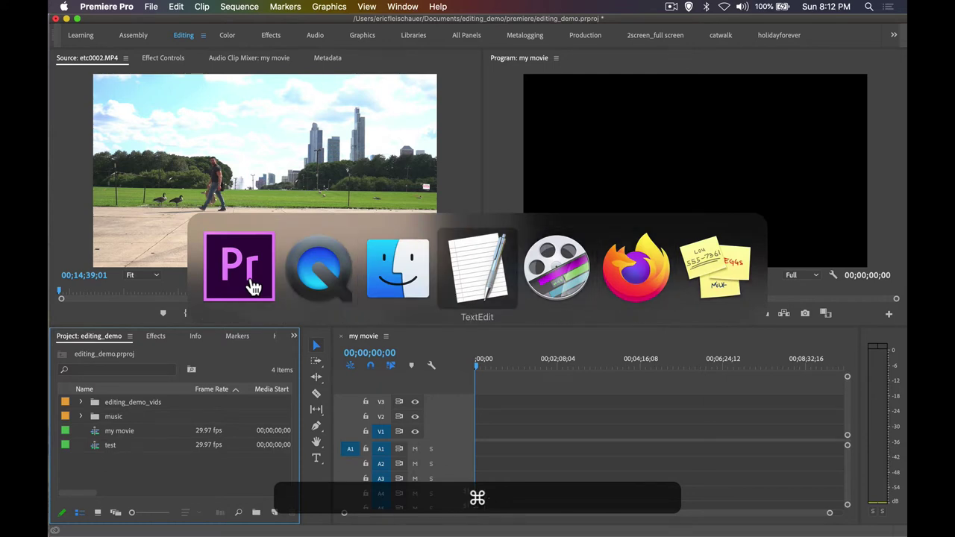
key(super+Tab)
key(super+Tab)
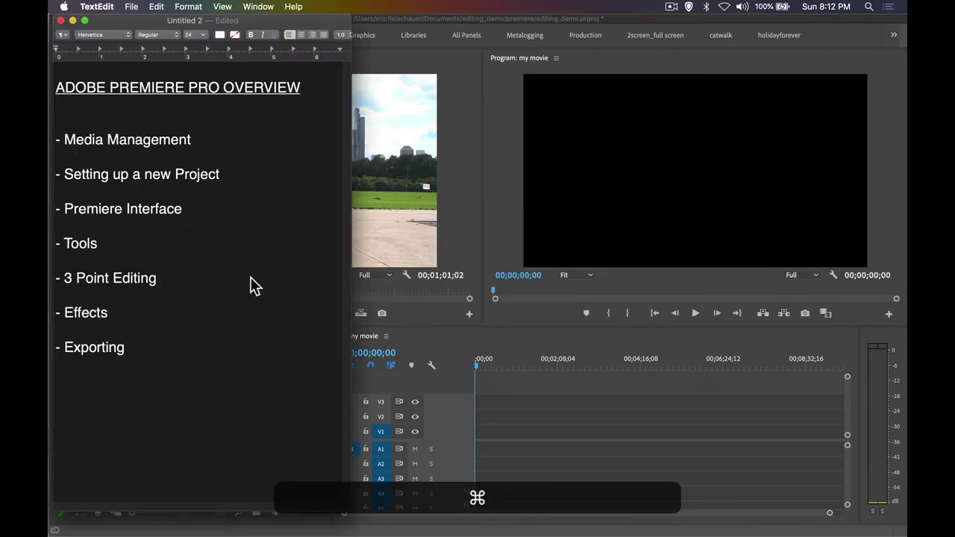
key(super+Tab)
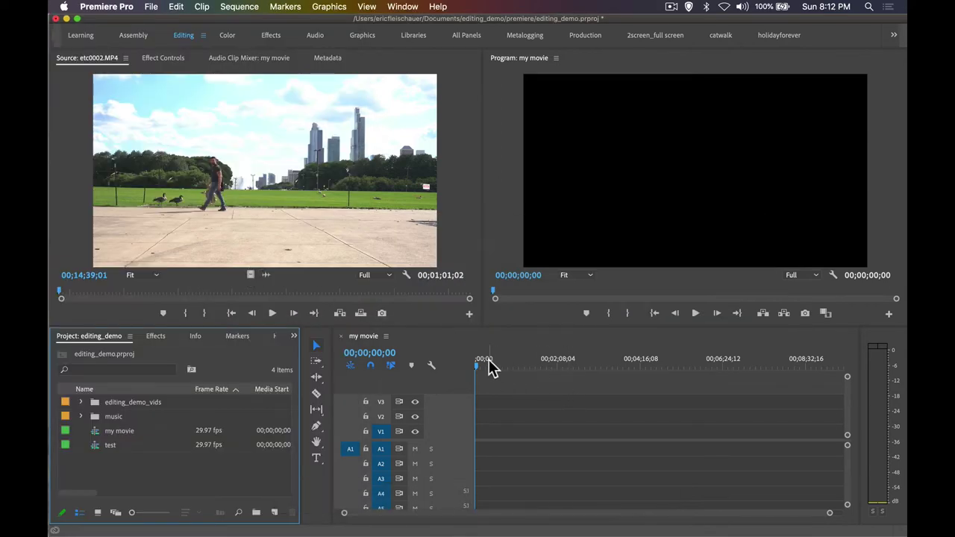
Move the playhead to 00;00;19;12 in the my movie sequence and activate the Razor tool.
mouse_move(488, 366)
mouse_down()
mouse_move(518, 366)
mouse_move(491, 369)
mouse_up()
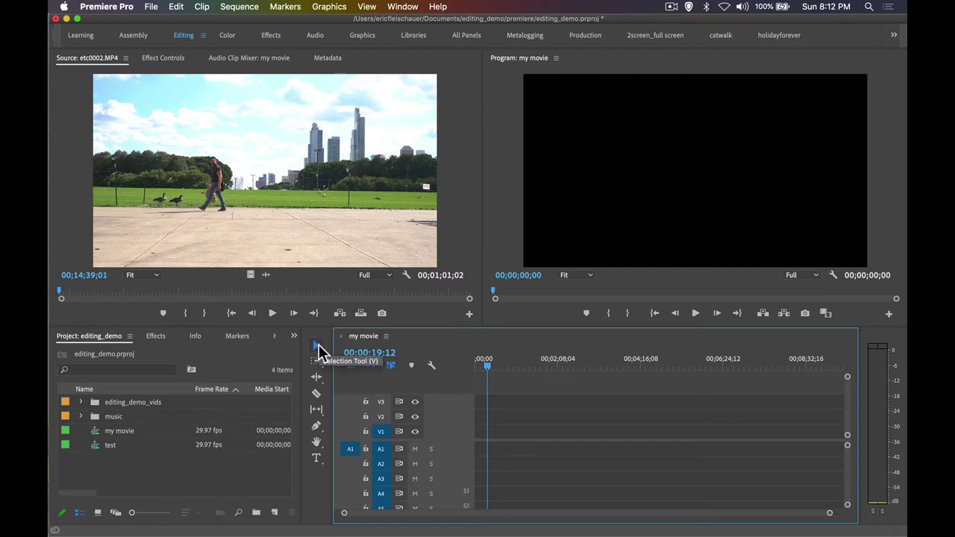
click(315, 396)
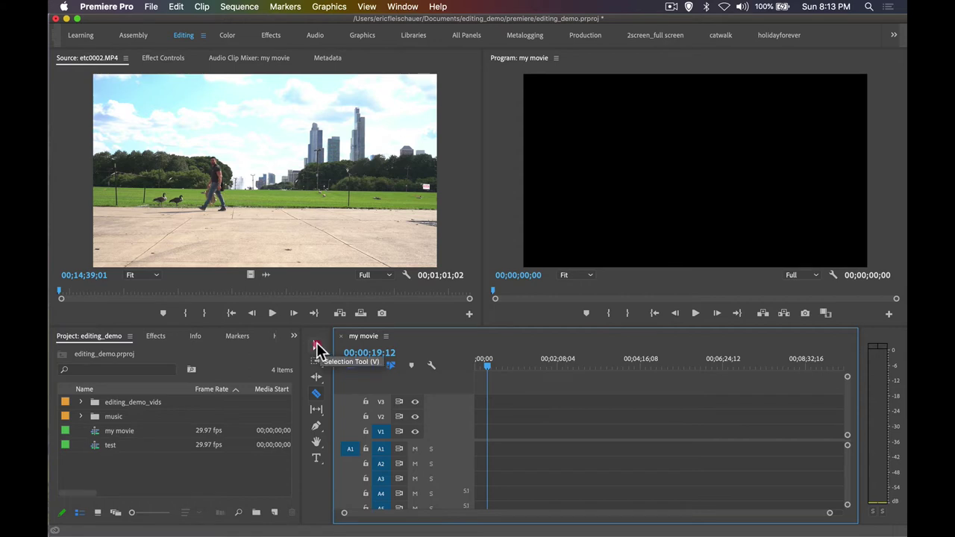
Examine the Selection tool and the Track Select, Ripple Edit and Pen tool variants, leaving the Pen tool active.
click(317, 345)
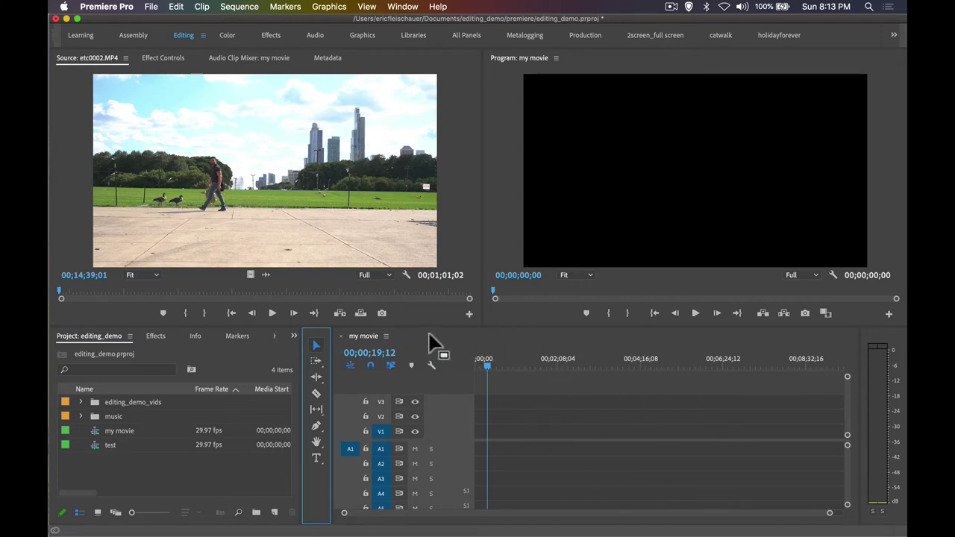
click(319, 365)
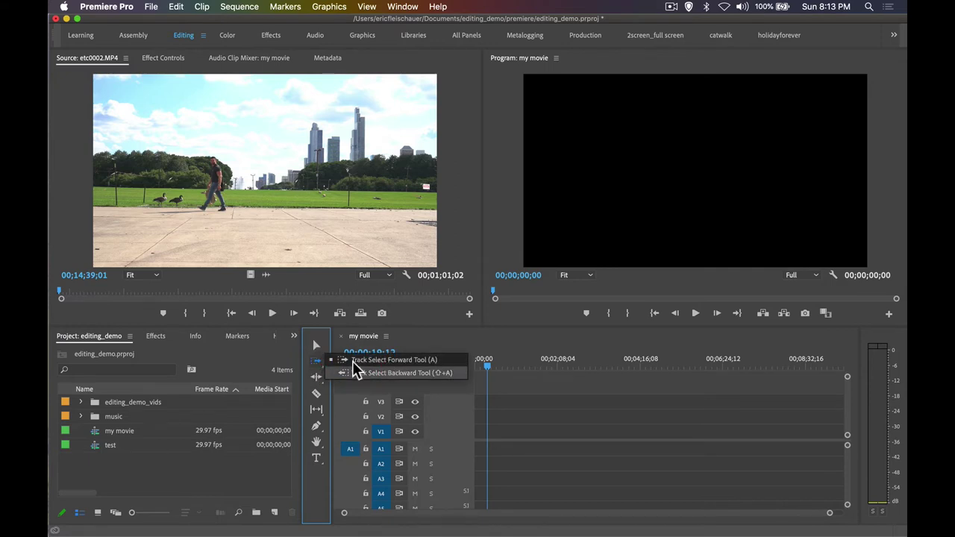
click(314, 362)
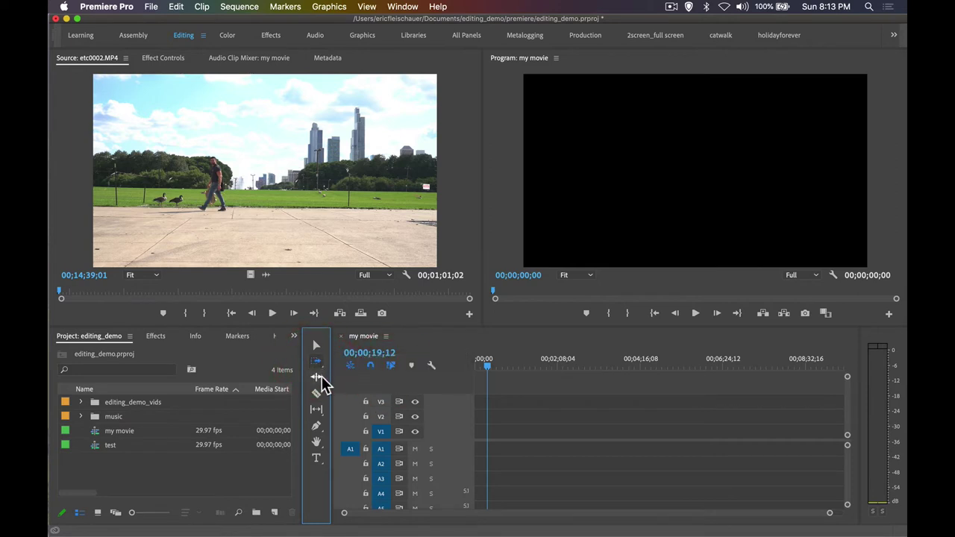
click(319, 380)
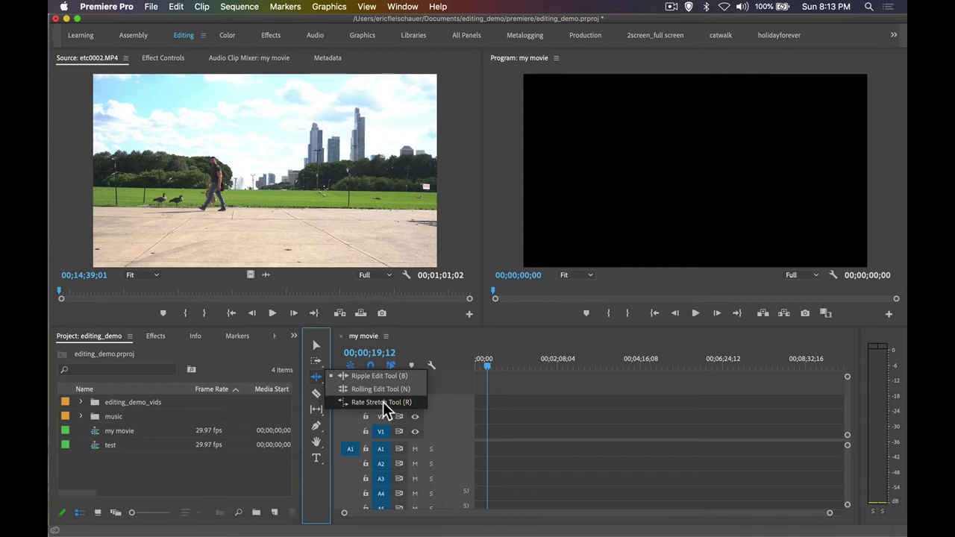
click(316, 379)
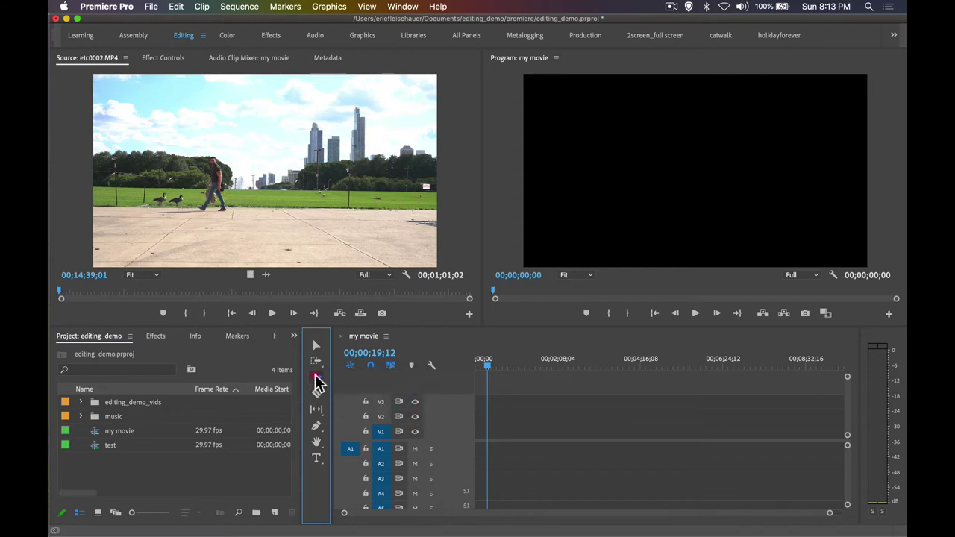
click(317, 429)
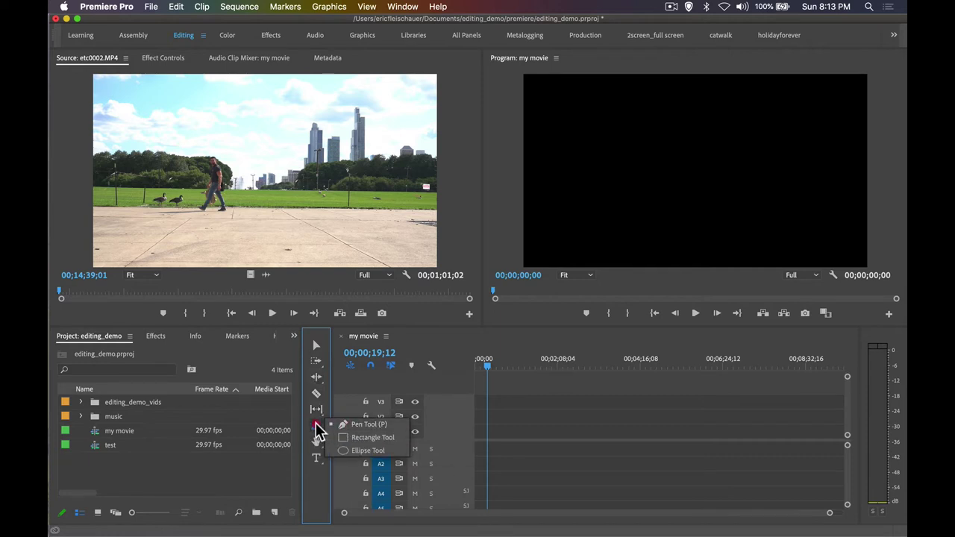
click(316, 427)
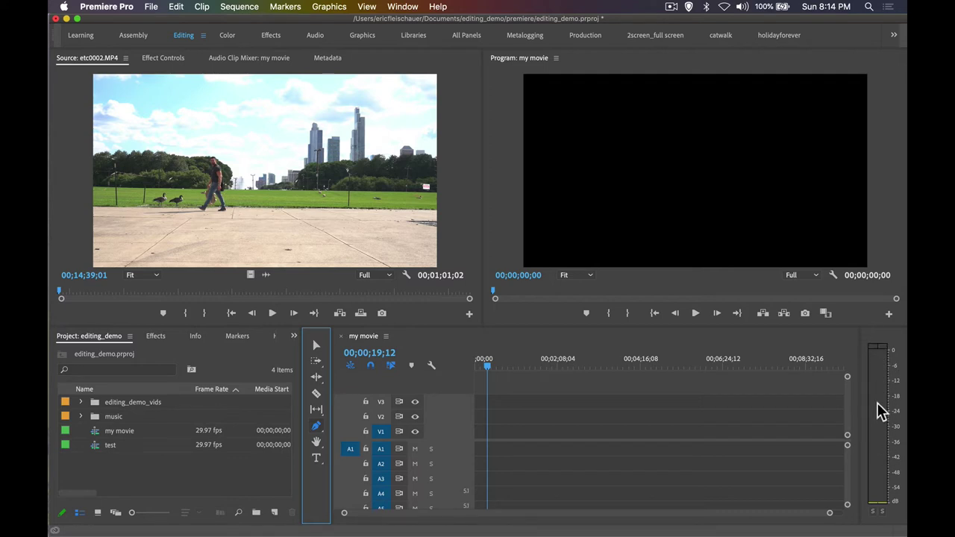
Scrub etc0002.MP4 to 00;14;57;01, and preview the editing_demo_vids clips from ELS_bikes.MP4 through selfie_shadow.MP4 in the Source monitor.
drag(132, 293, 182, 296)
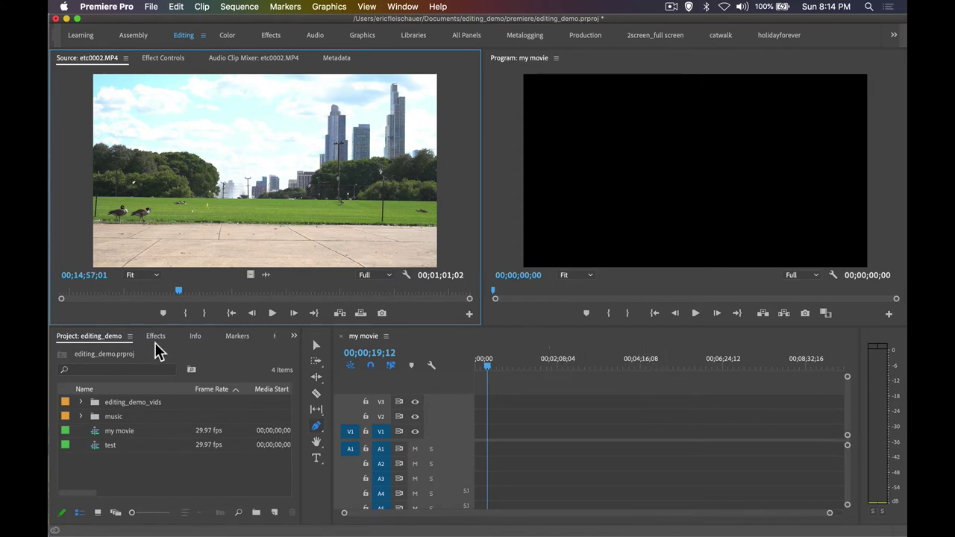
click(138, 461)
click(81, 401)
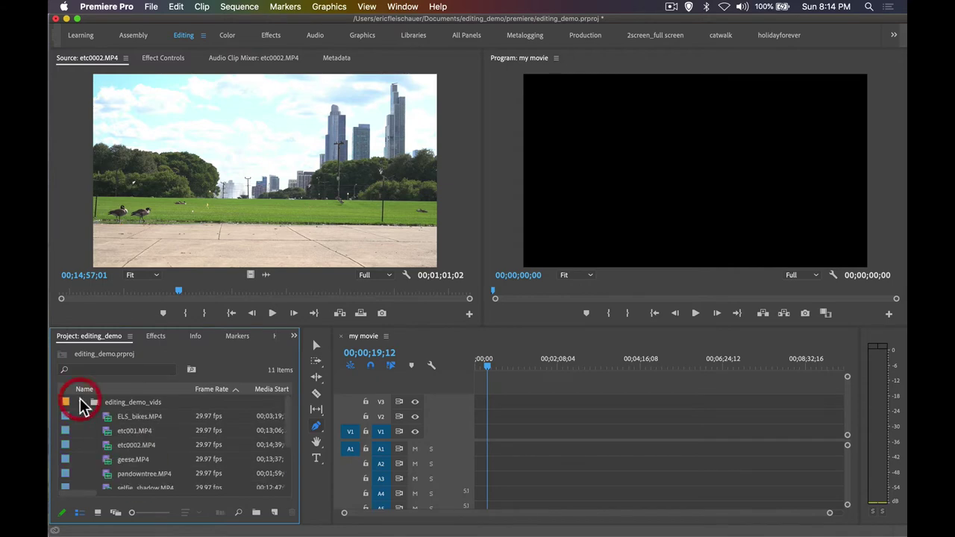
double_click(119, 414)
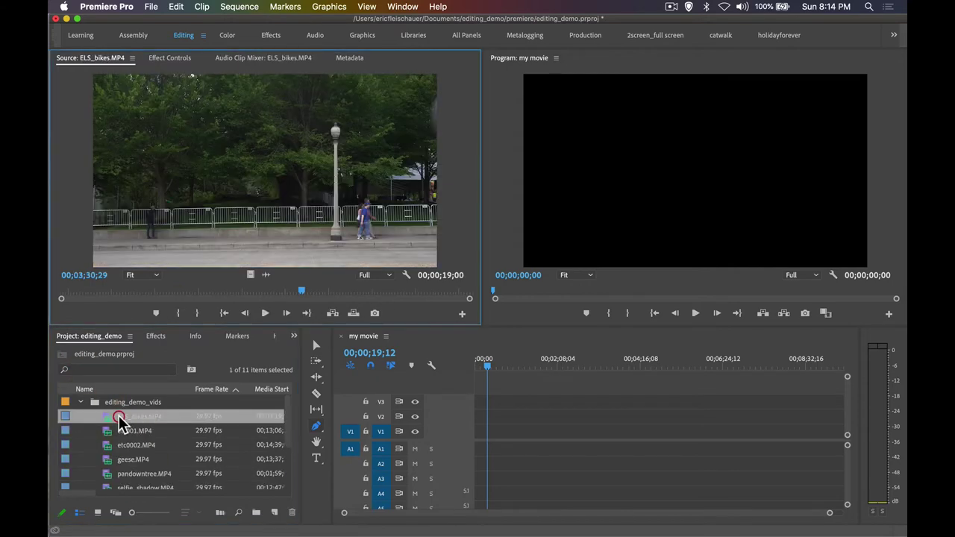
double_click(113, 428)
double_click(109, 443)
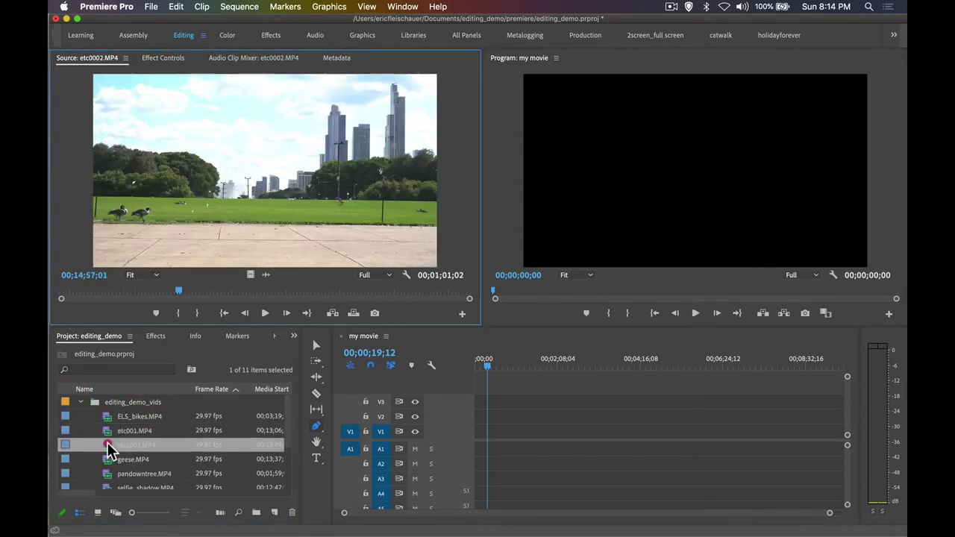
scroll(108, 446, down, 1)
double_click(106, 417)
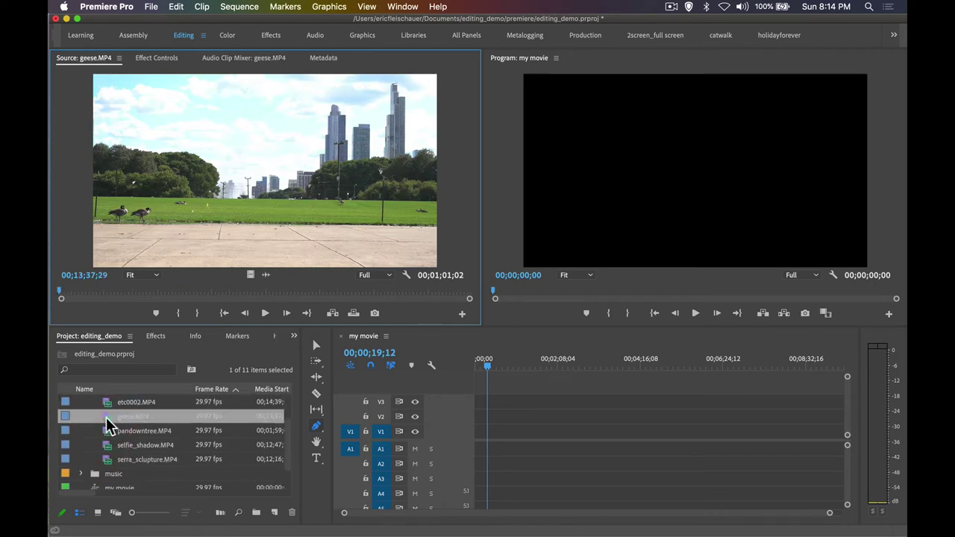
double_click(106, 428)
double_click(106, 443)
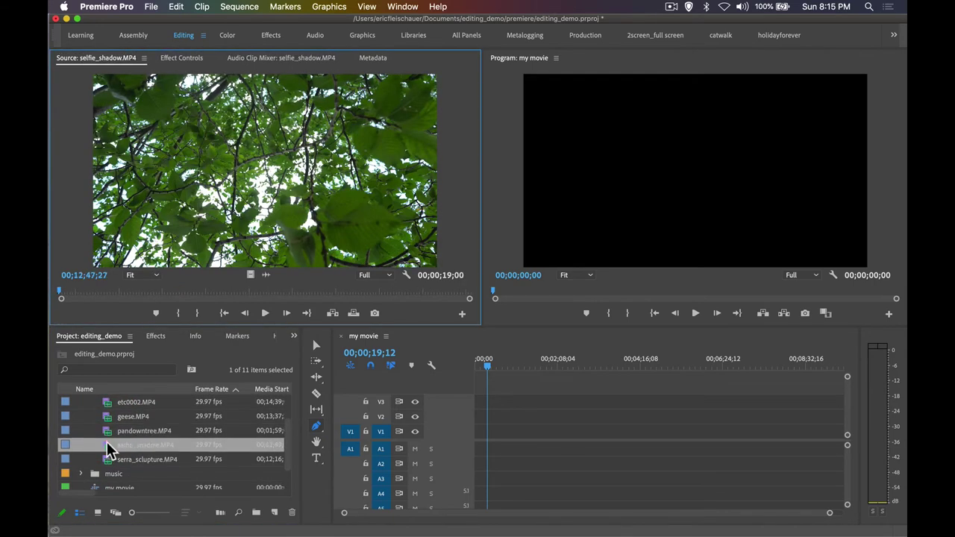
scroll(107, 431, up, 1)
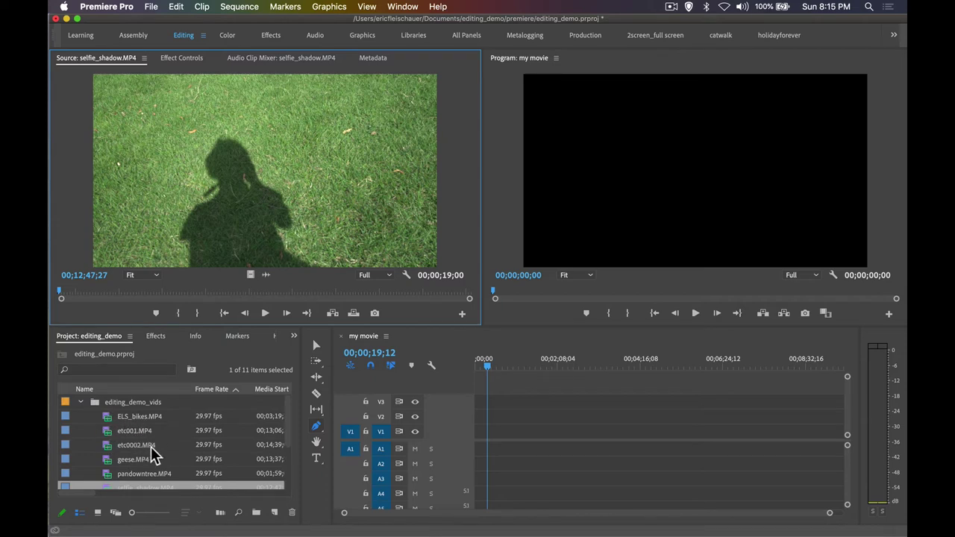
Scrub serra_sclupture.MP4 to 00;12;38;19 in the Source monitor, and compare it with selfie_shadow.MP4.
scroll(127, 432, down, 2)
double_click(108, 458)
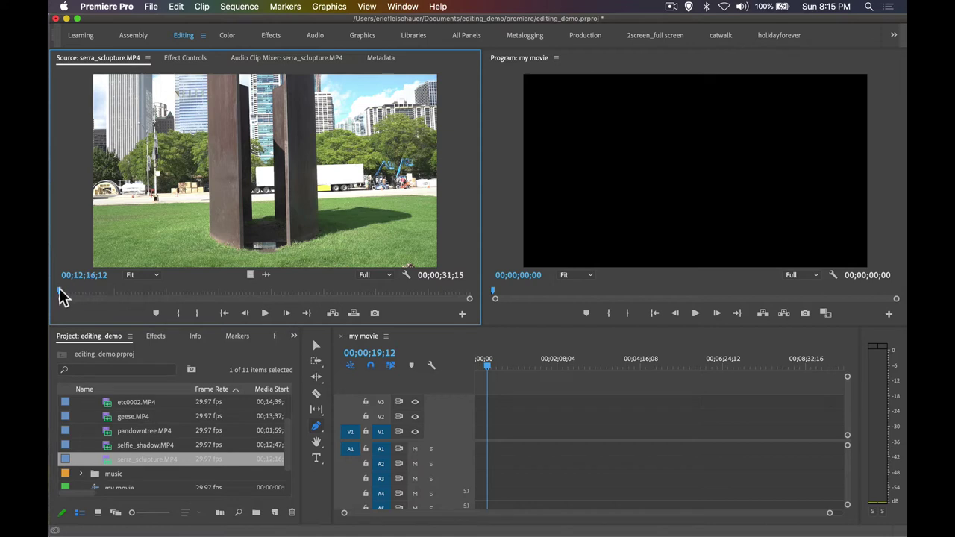
drag(59, 289, 321, 291)
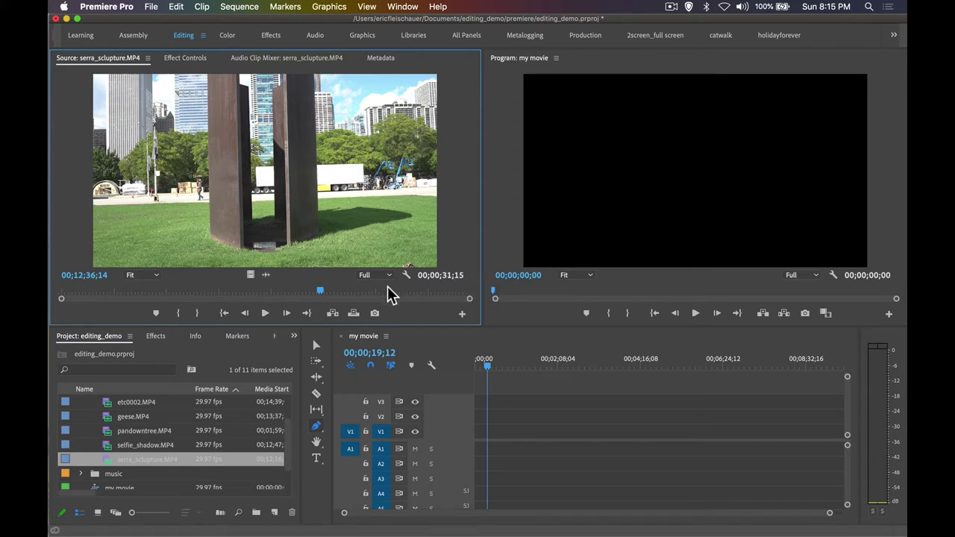
drag(320, 291, 348, 292)
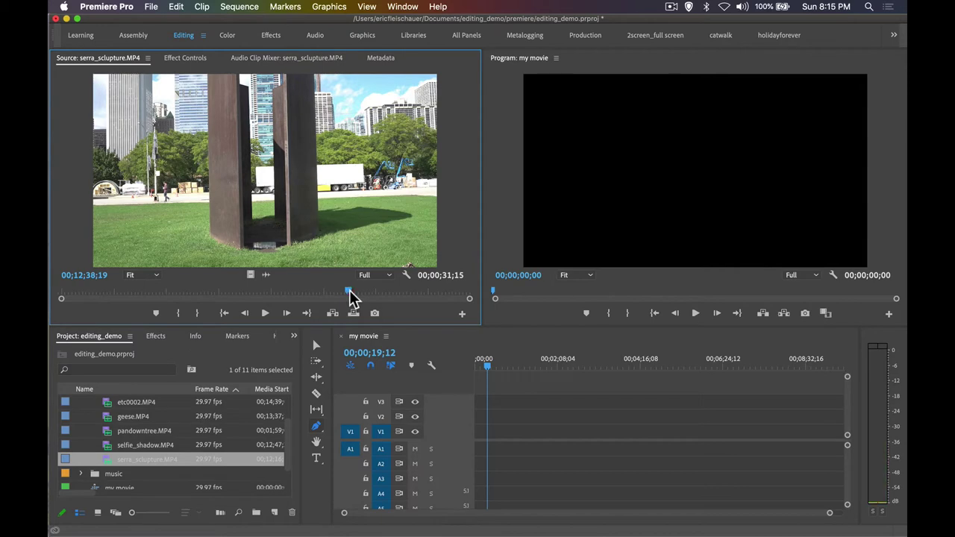
double_click(105, 445)
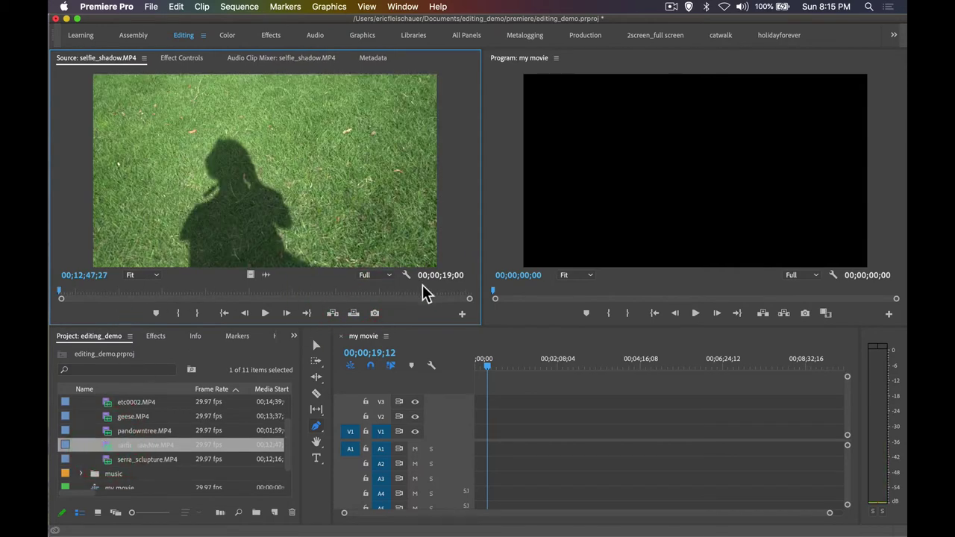
double_click(106, 459)
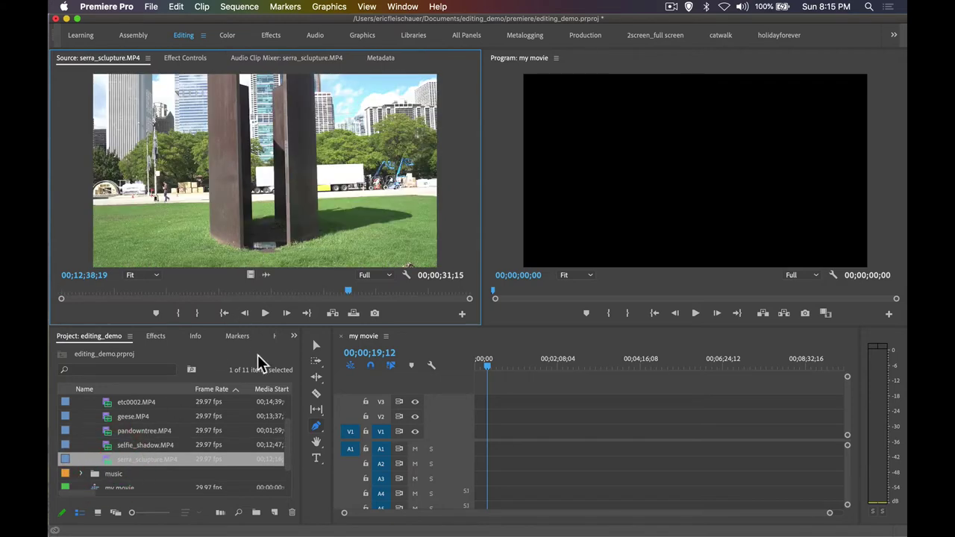
Collapse the editing_demo_vids bin and bring the my movie sequence to the Timeline.
scroll(148, 428, up, 3)
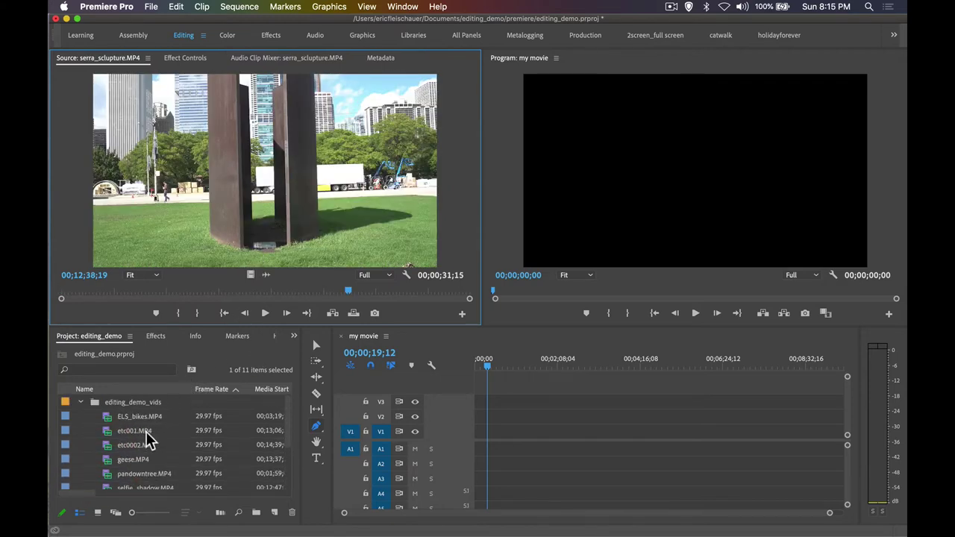
click(80, 399)
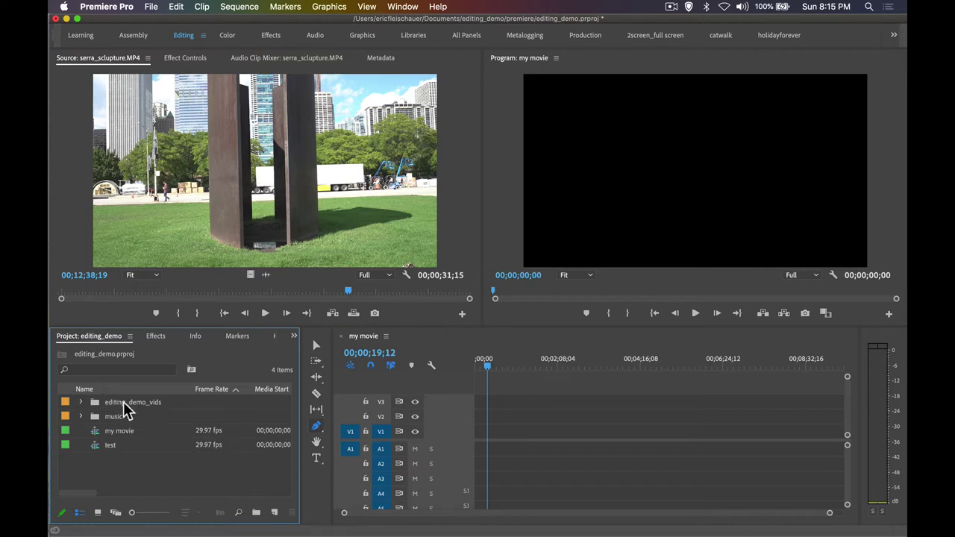
drag(91, 429, 485, 385)
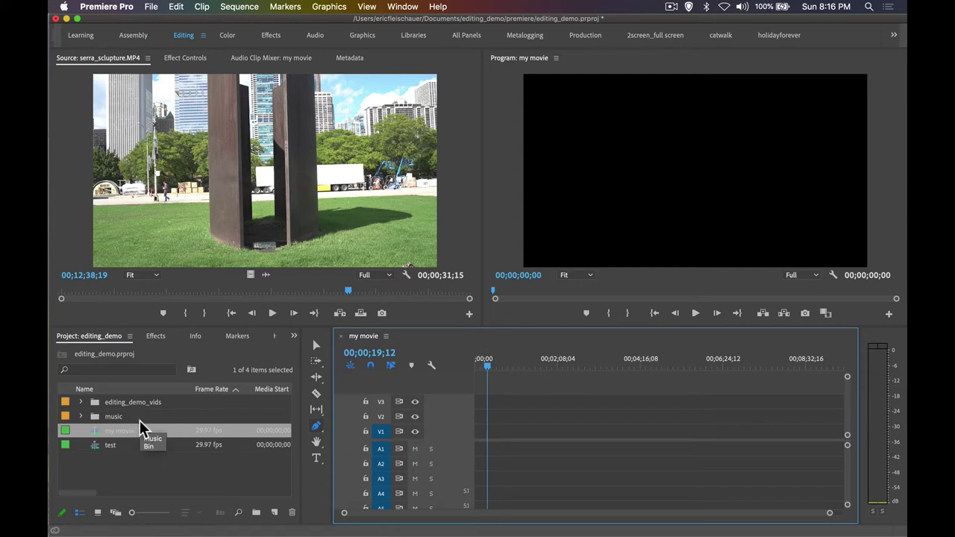
Add ELS_bikes.MP4 to tracks V1 and A1 of my movie at 00;00;19;12, and move the playhead to 00;00;24;28.
click(80, 402)
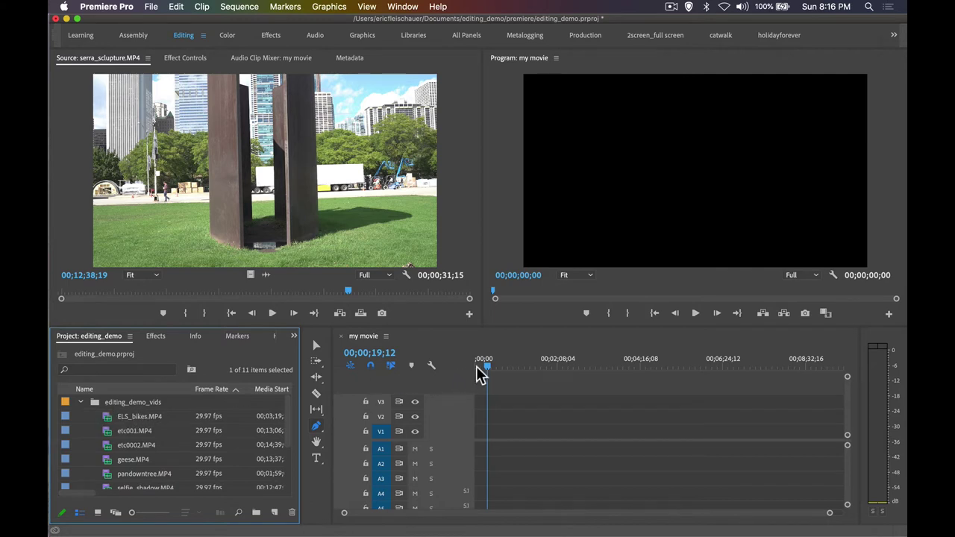
drag(111, 416, 495, 435)
drag(487, 365, 493, 368)
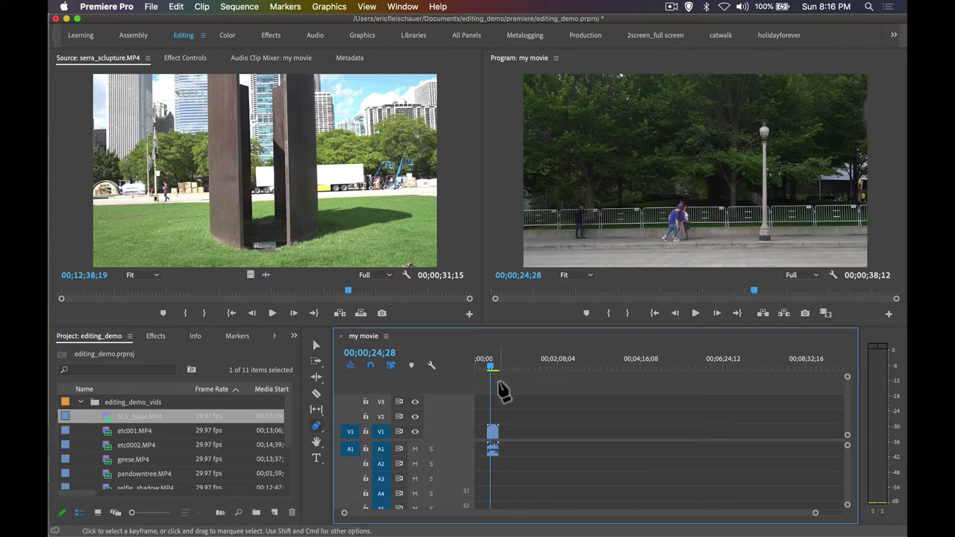
Move the playhead to 00;00;04;25, in the empty stretch before the ELS_bikes.MP4 clip.
key(=)
key(=)
key(=)
click(603, 367)
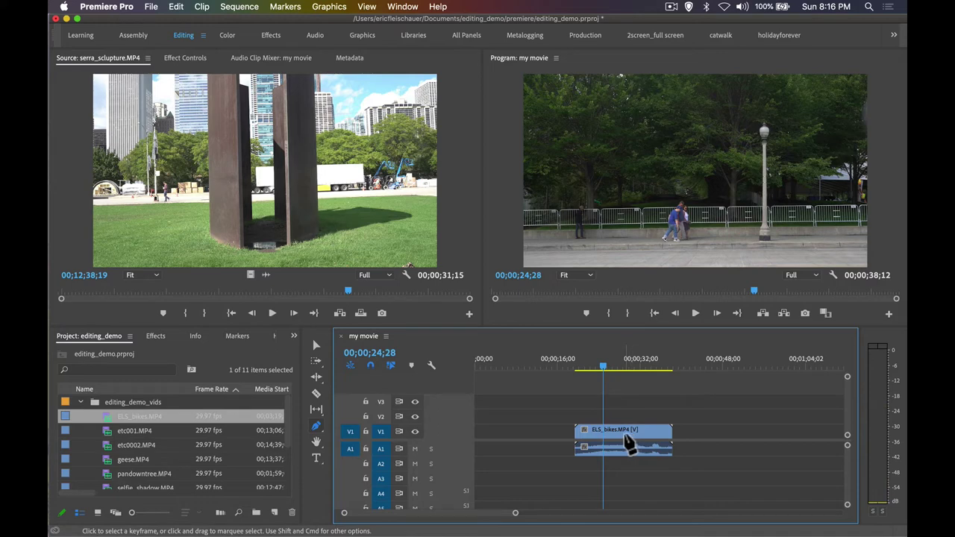
click(499, 365)
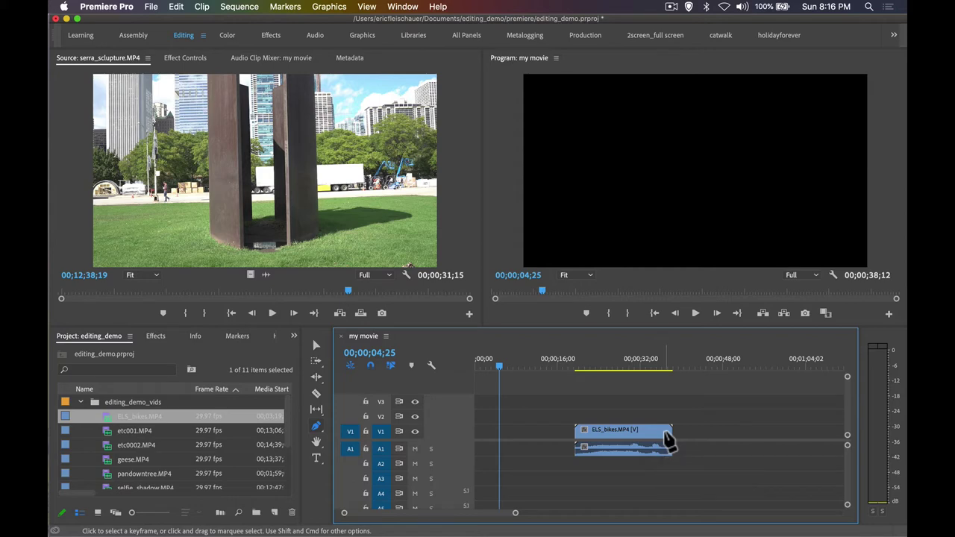
Collapse the editing_demo_vids bin and open the test sequence in the Timeline.
click(80, 402)
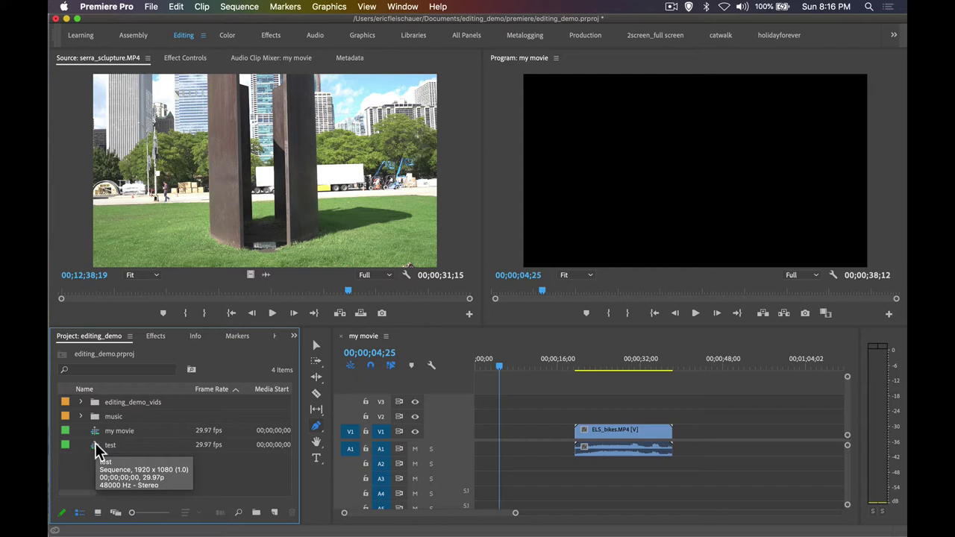
double_click(95, 443)
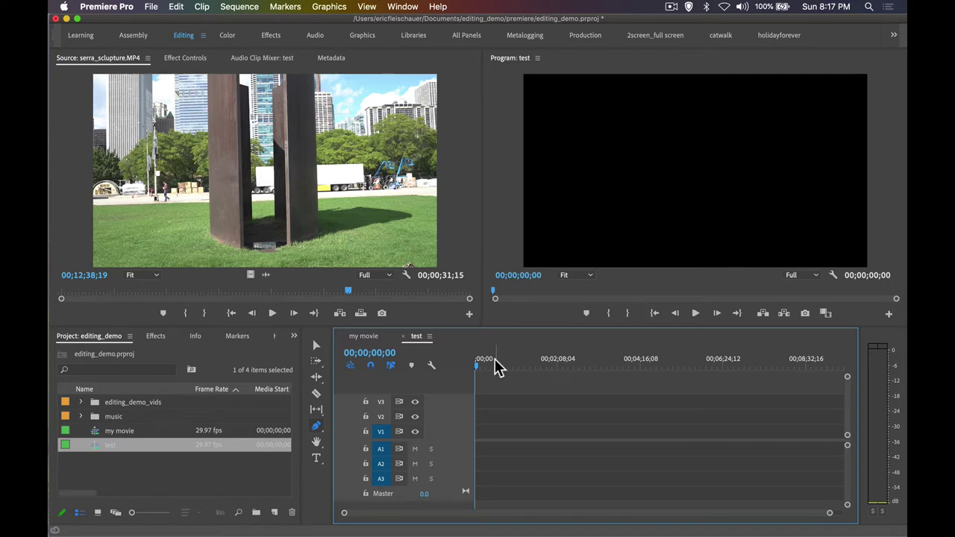
click(239, 7)
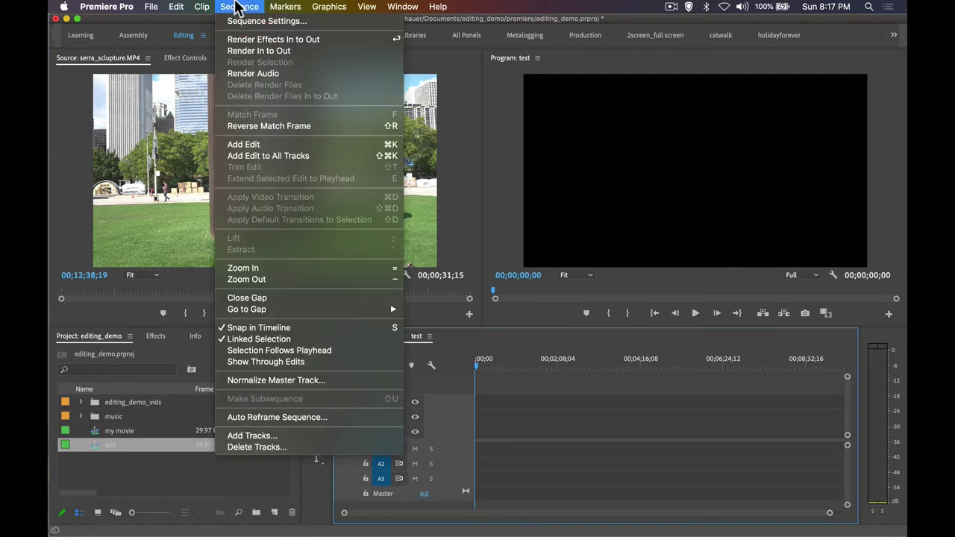
click(238, 7)
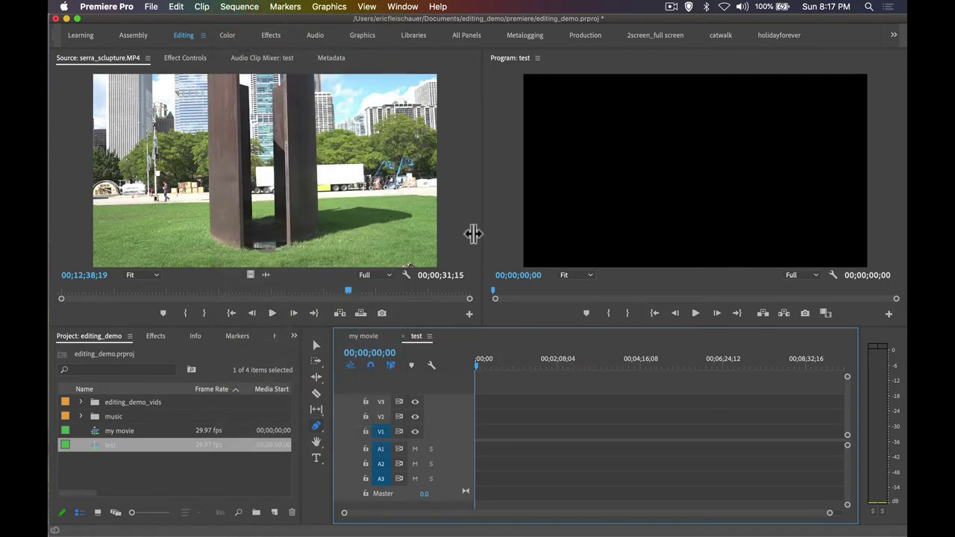
click(249, 7)
click(251, 7)
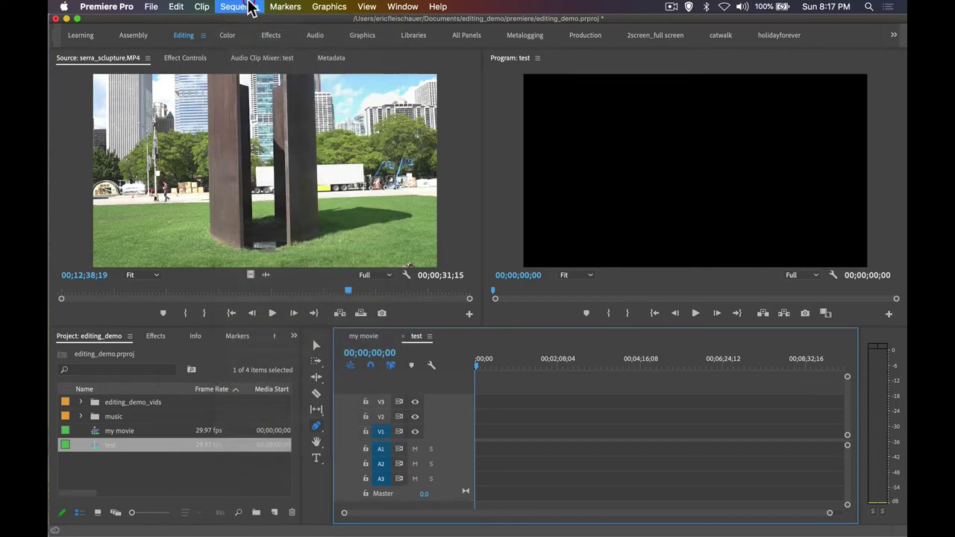
click(123, 7)
mouse_move(212, 7)
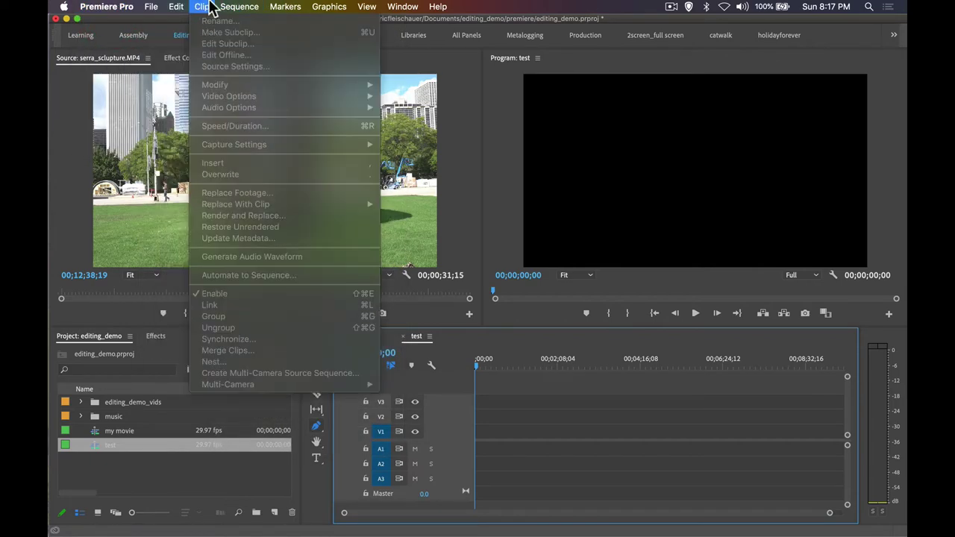
mouse_move(395, 7)
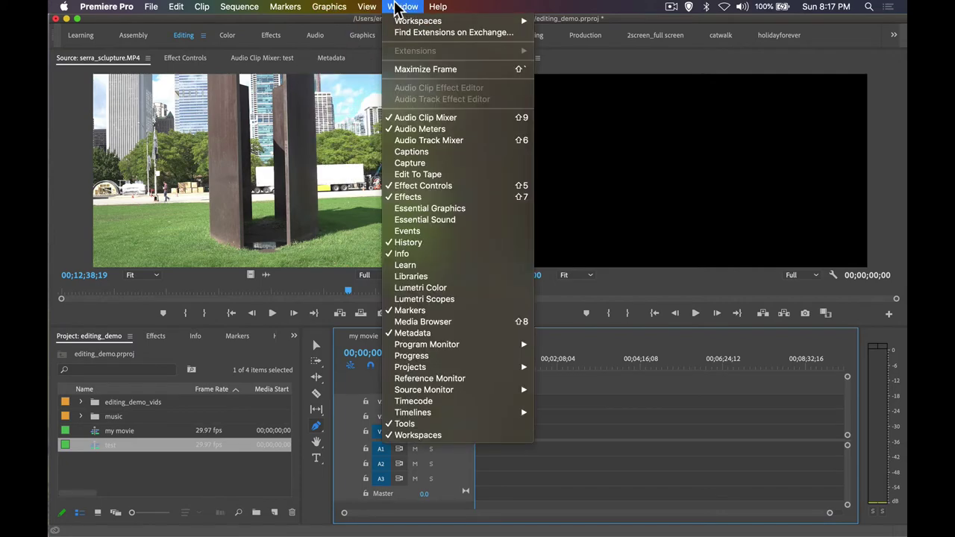
click(426, 7)
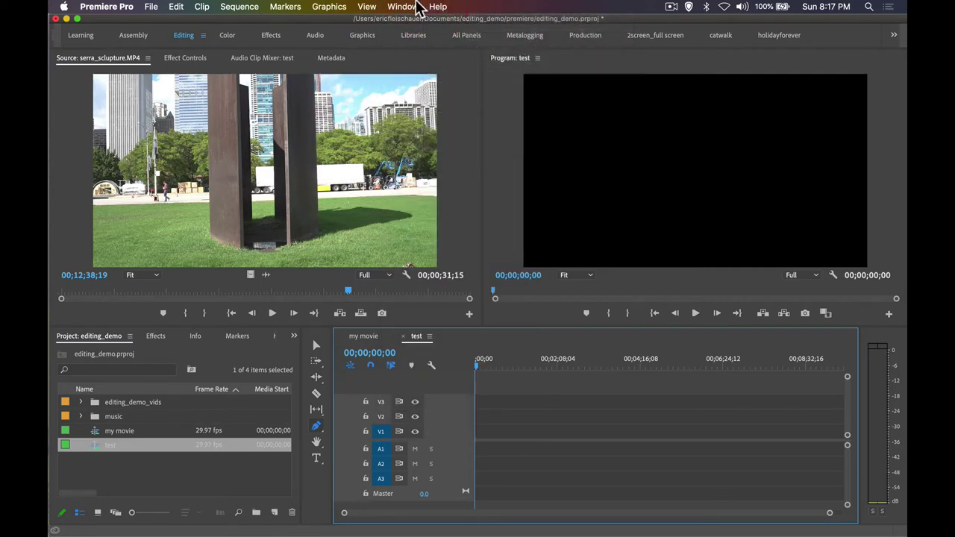
click(153, 7)
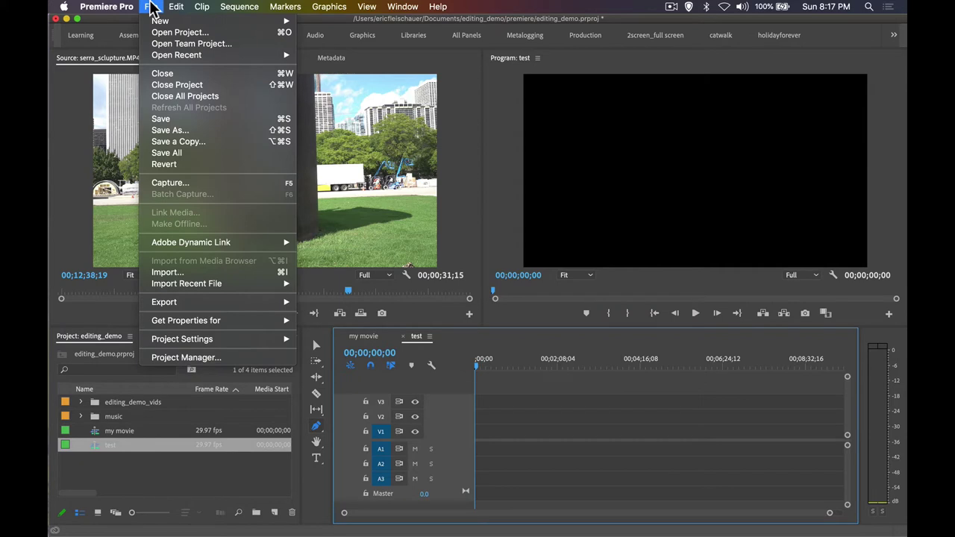
mouse_move(162, 22)
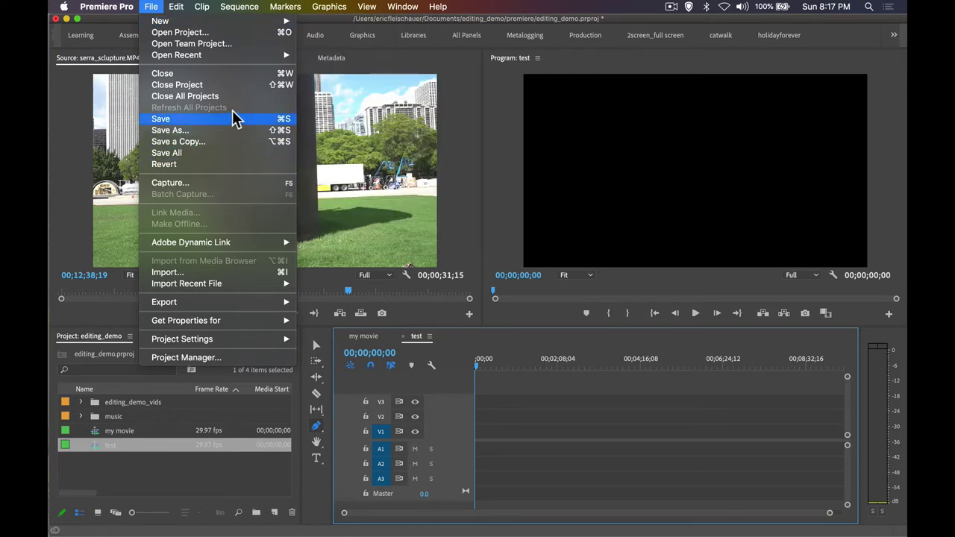
Examine the test sequence's settings, including editing mode, timebase and frame size, and close them.
mouse_move(237, 7)
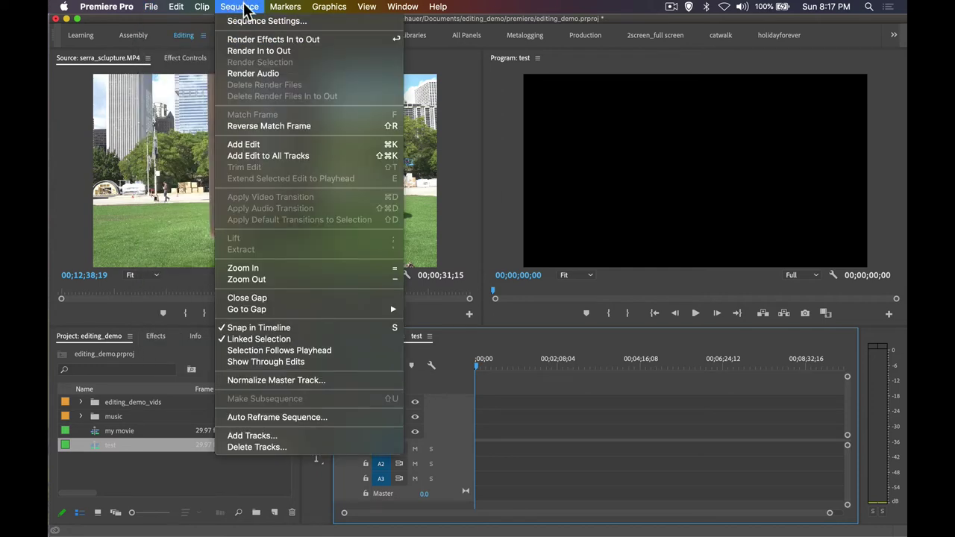
click(246, 21)
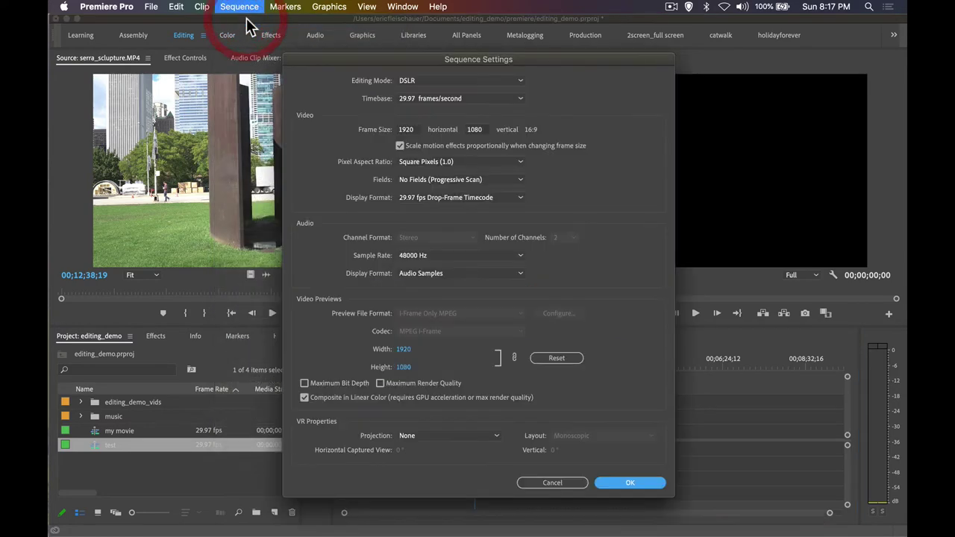
drag(418, 55, 604, 27)
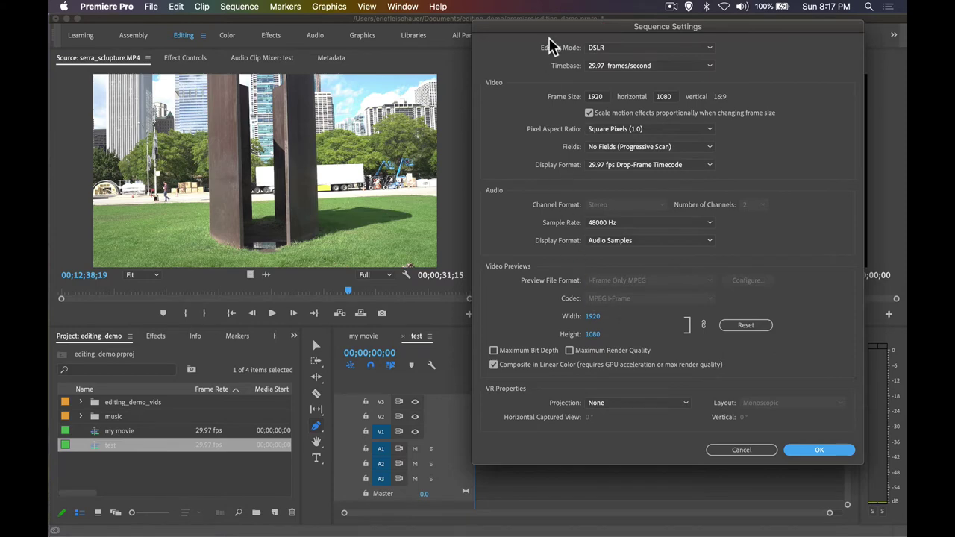
drag(548, 36, 432, 60)
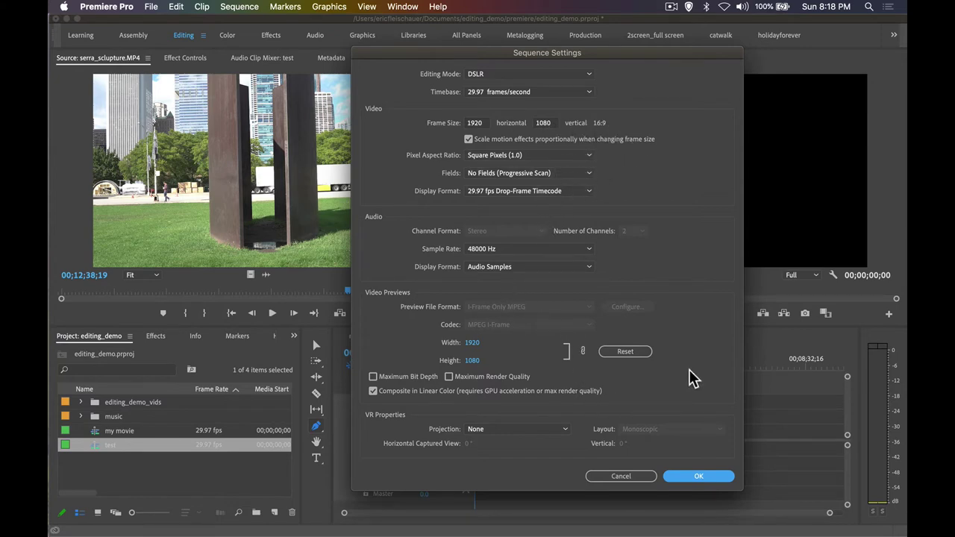
click(646, 476)
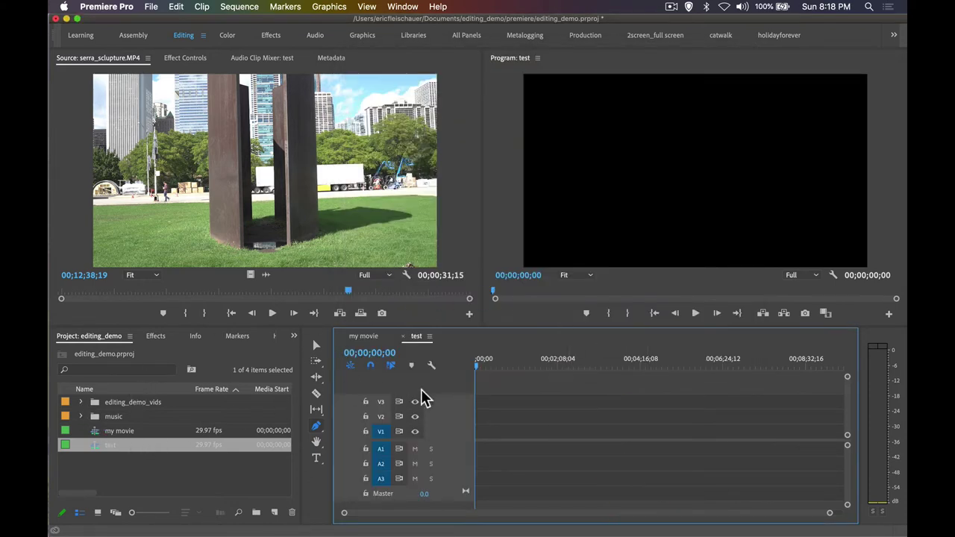
Expand the editing_demo_vids bin, add ELS_bikes.MP4 to tracks V1 and A1 of test, and move the playhead to 00;00;33;07.
click(80, 402)
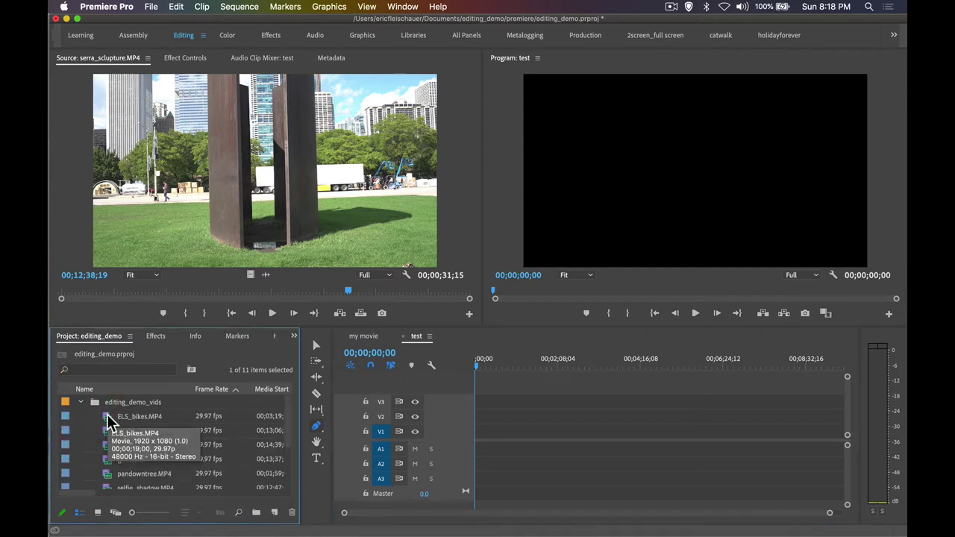
click(108, 420)
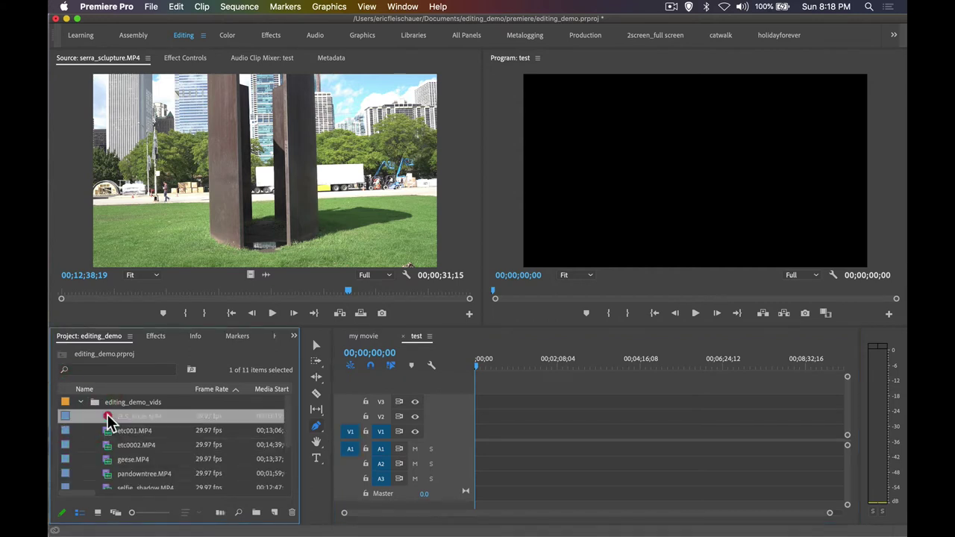
drag(108, 420, 495, 432)
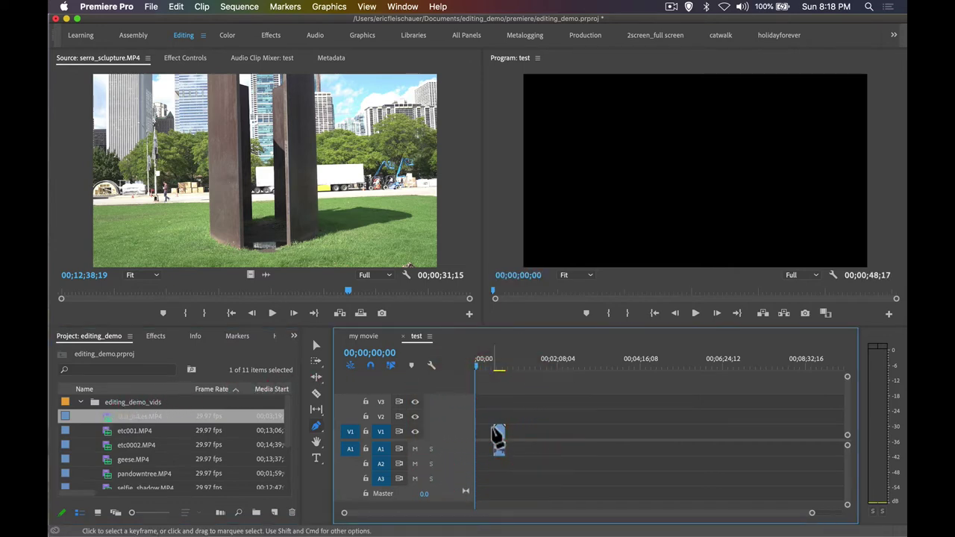
click(497, 365)
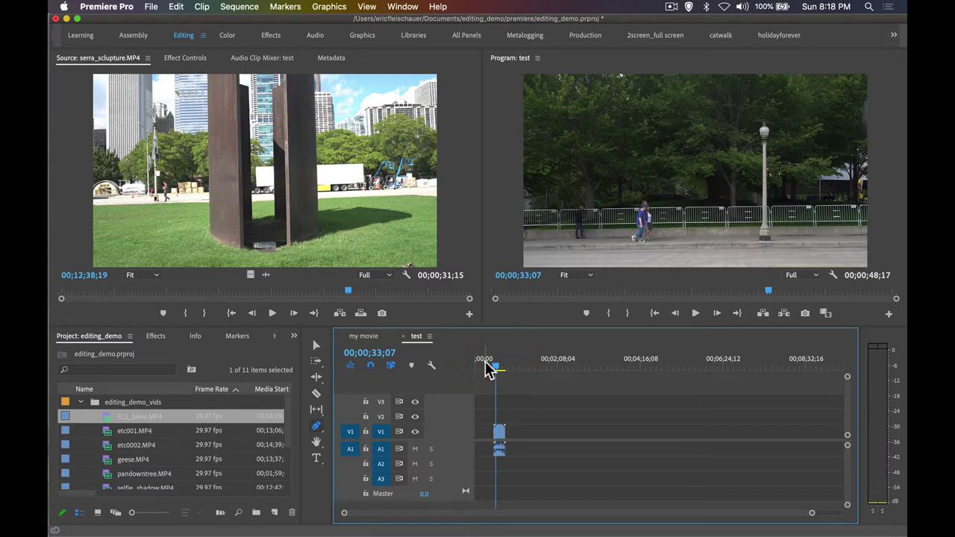
Undo adding ELS_bikes.MP4 to the test sequence and close that sequence in the Timeline.
key(super+z)
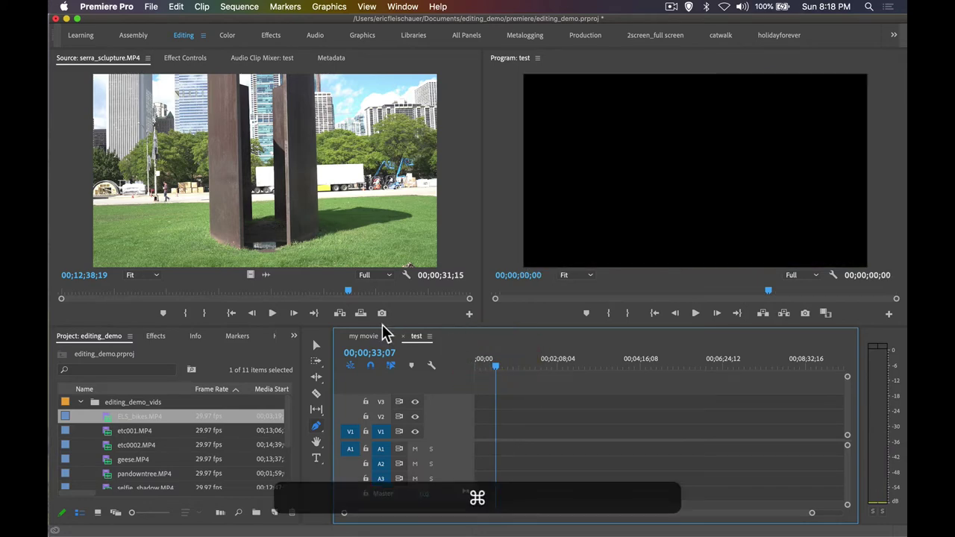
click(403, 336)
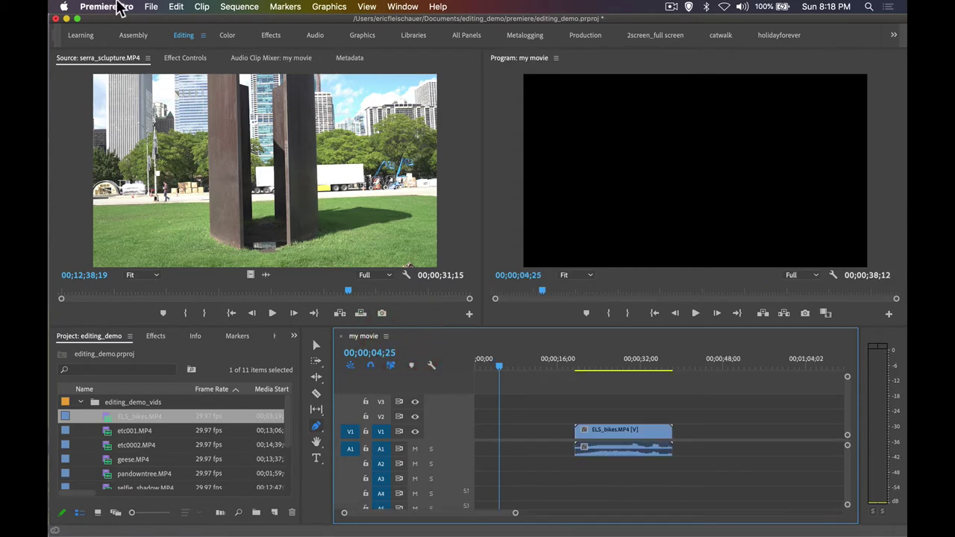
Start a new sequence and choose the Canon XF MPEG2 1080p25 preset from the 1080p presets.
click(150, 7)
mouse_move(250, 22)
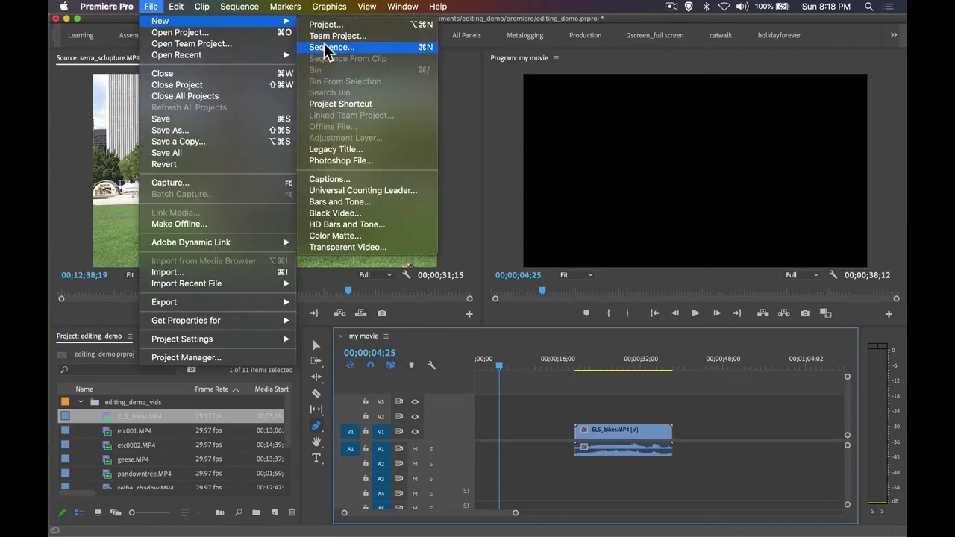
click(365, 47)
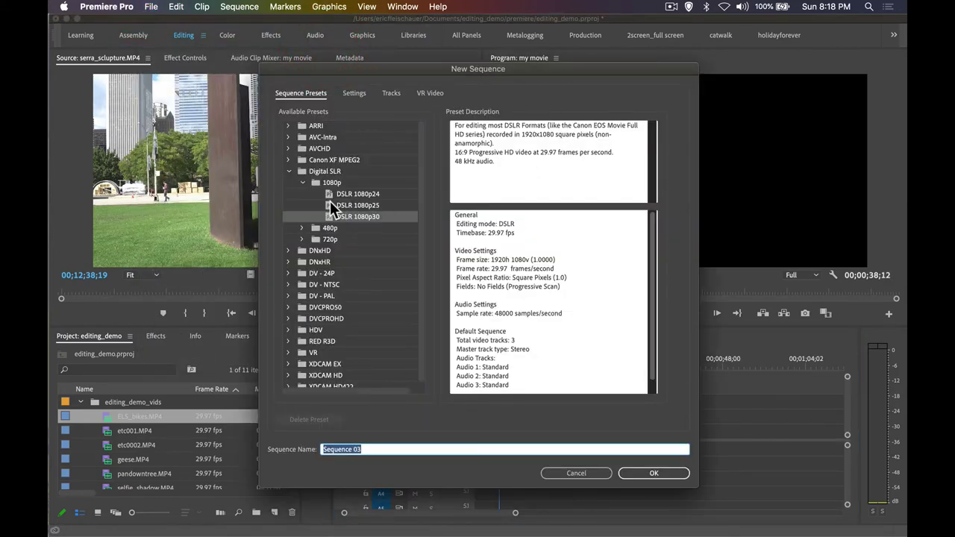
click(289, 171)
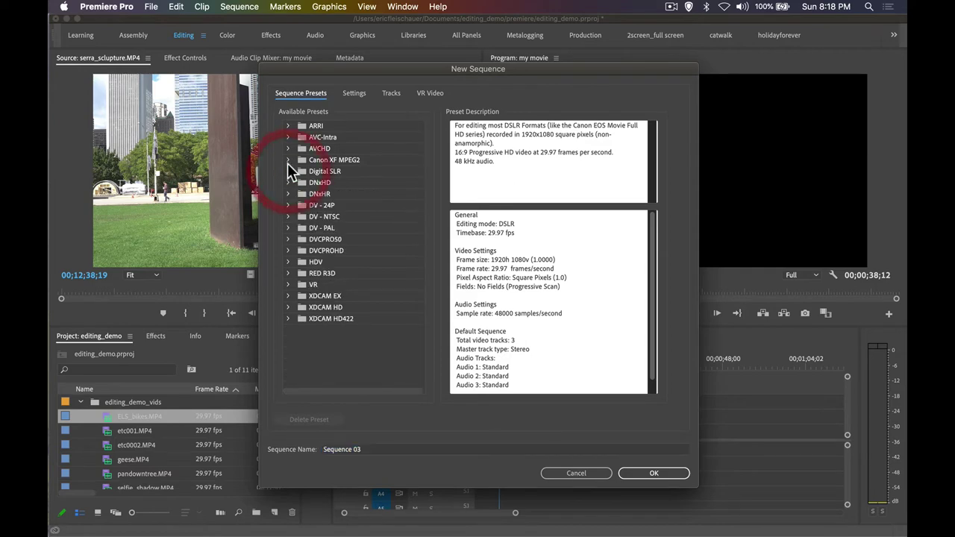
click(289, 160)
click(301, 171)
click(301, 172)
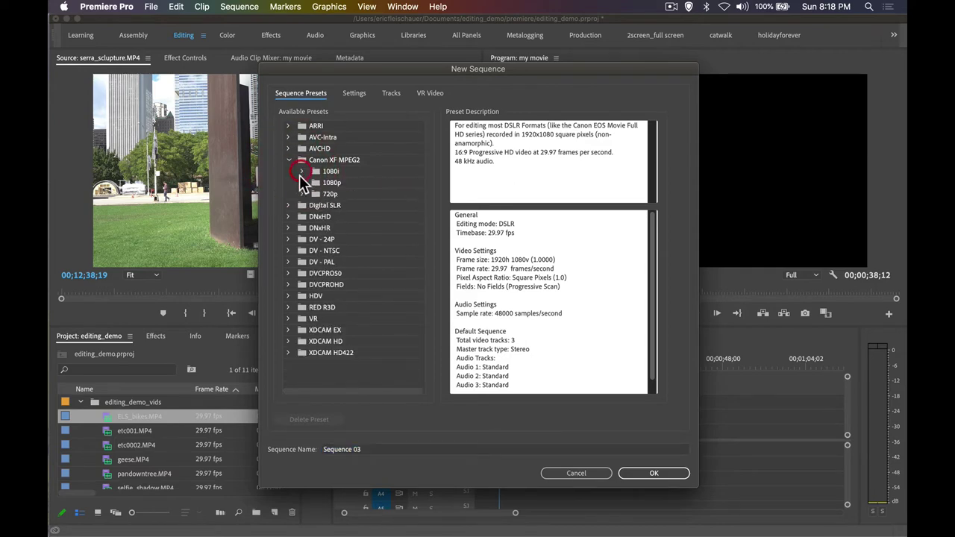
click(303, 183)
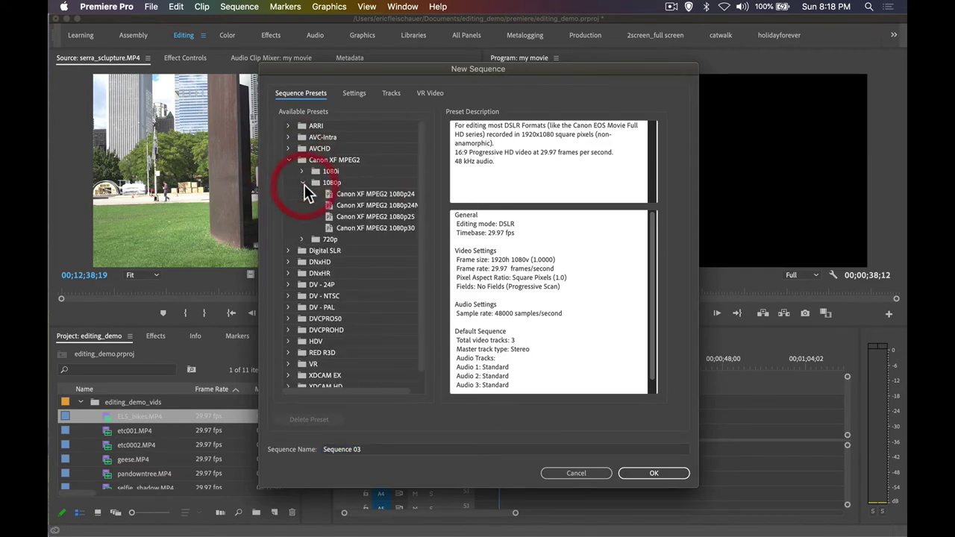
click(326, 216)
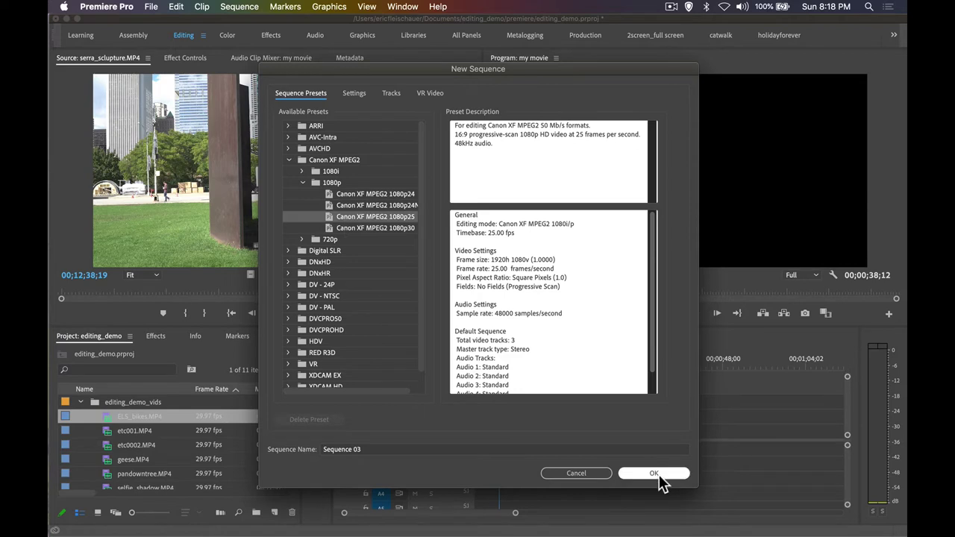
Name the new sequence test02, create it, and open it from the editing_demo_vids bin.
click(411, 449)
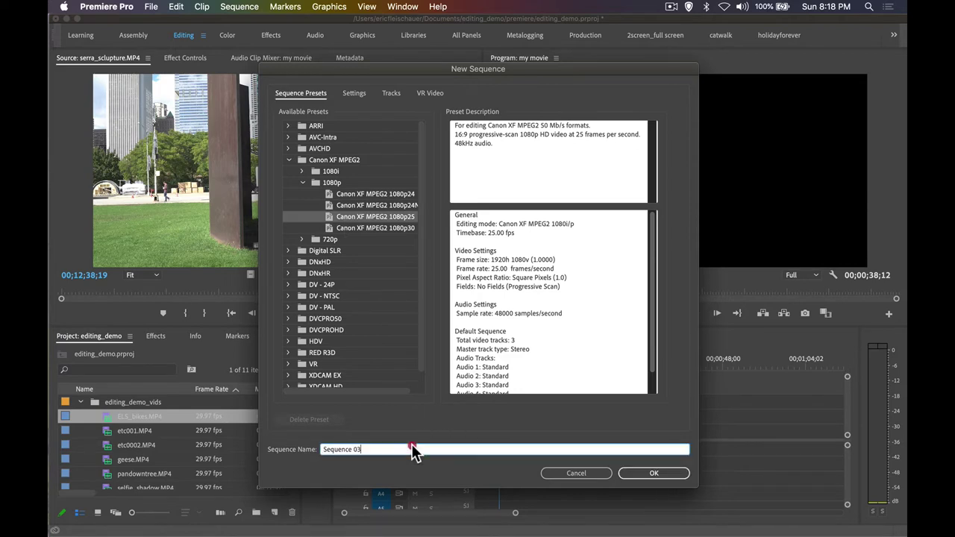
click(344, 425)
text(test02)
key(Return)
click(110, 417)
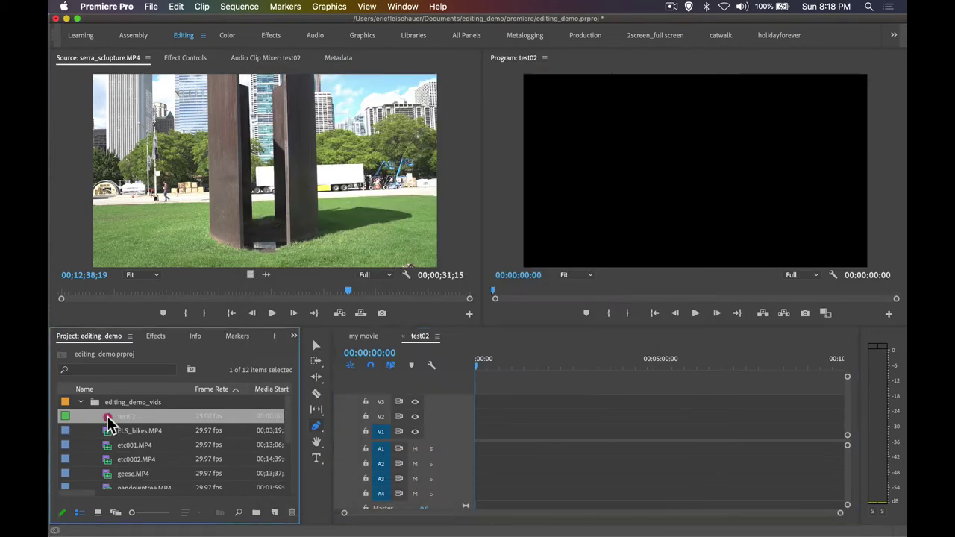
click(110, 419)
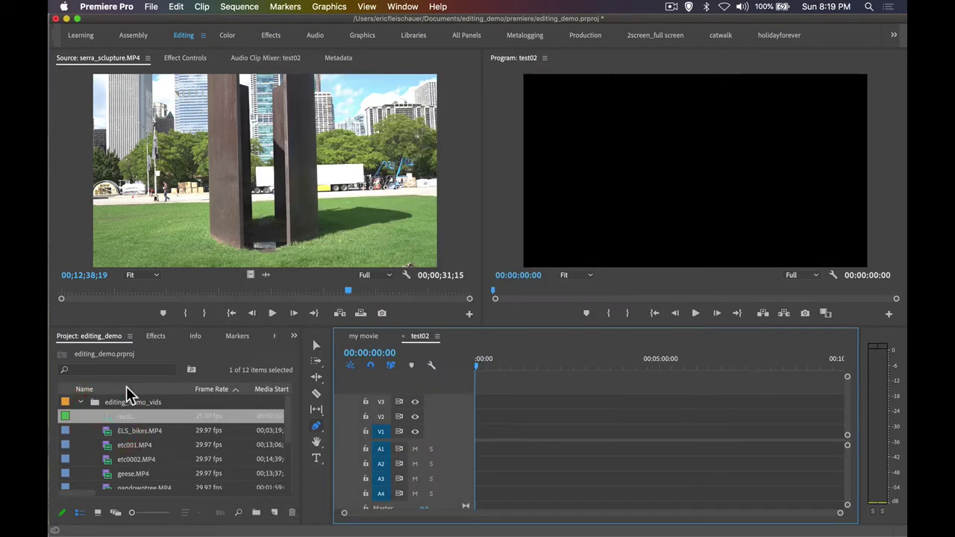
Add etc001.MP4 to tracks V1 and A1 of test02 at about 00:00:17:09, changing the sequence settings to match the clip.
drag(110, 444, 486, 433)
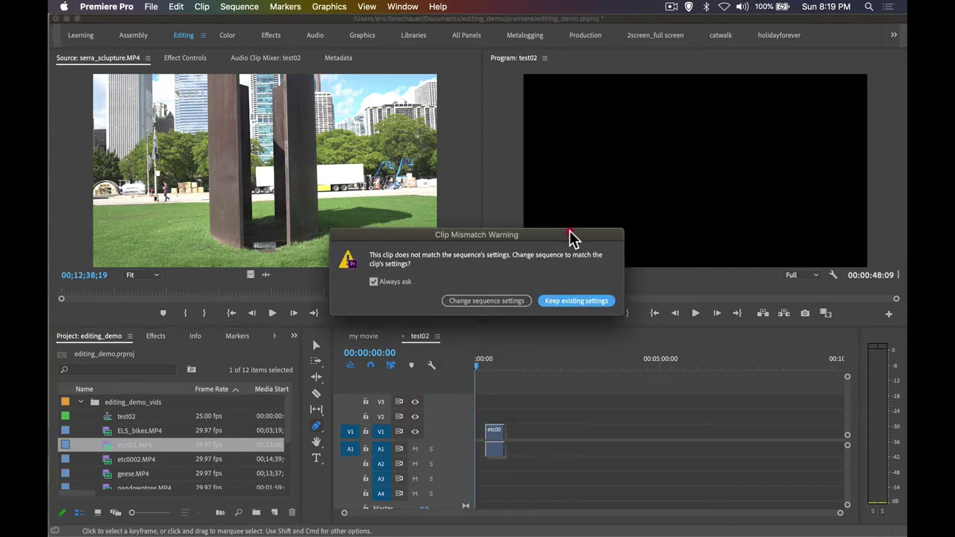
drag(570, 233, 509, 177)
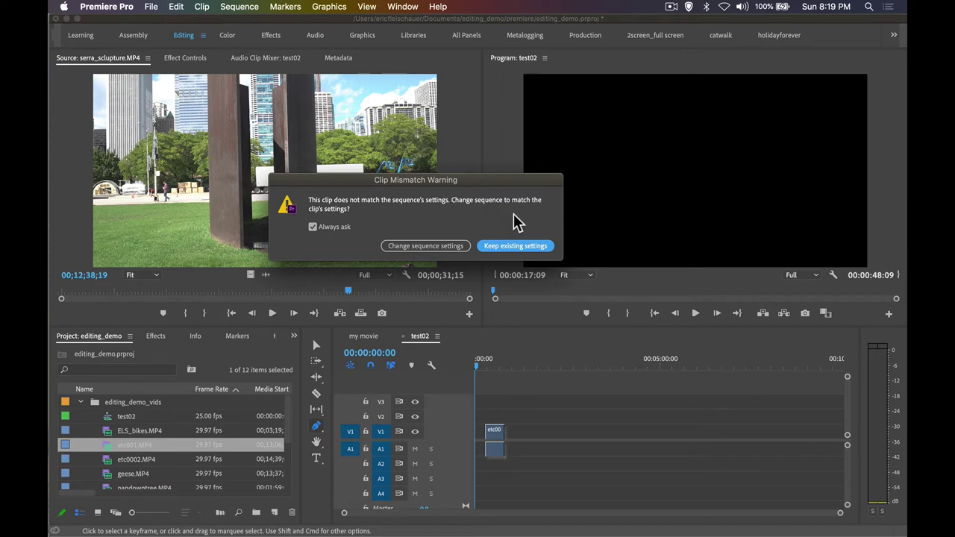
drag(358, 175, 365, 161)
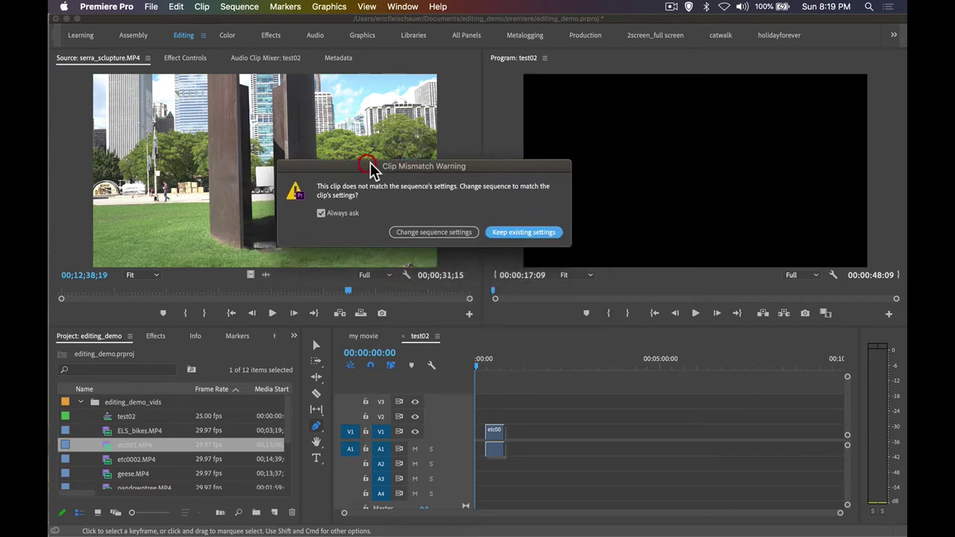
click(452, 233)
Scrub through the etc001.MP4 clip, leaving the playhead at 00;00;25;03, and close the test02 sequence in the Timeline.
click(498, 371)
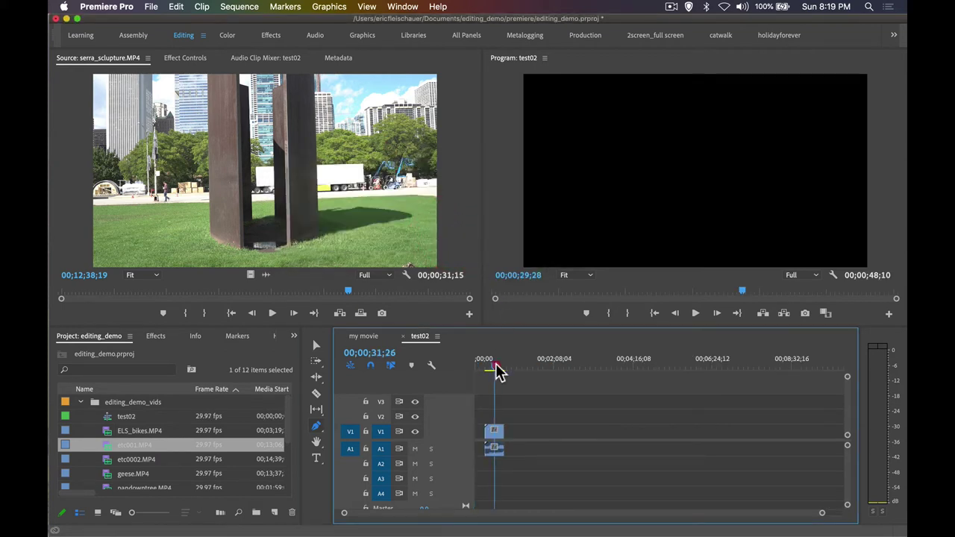
click(499, 371)
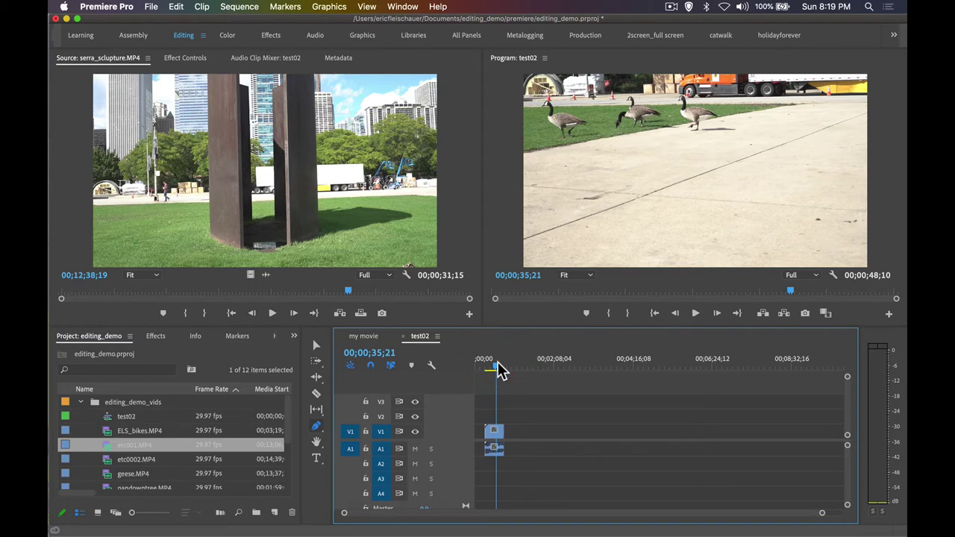
click(492, 365)
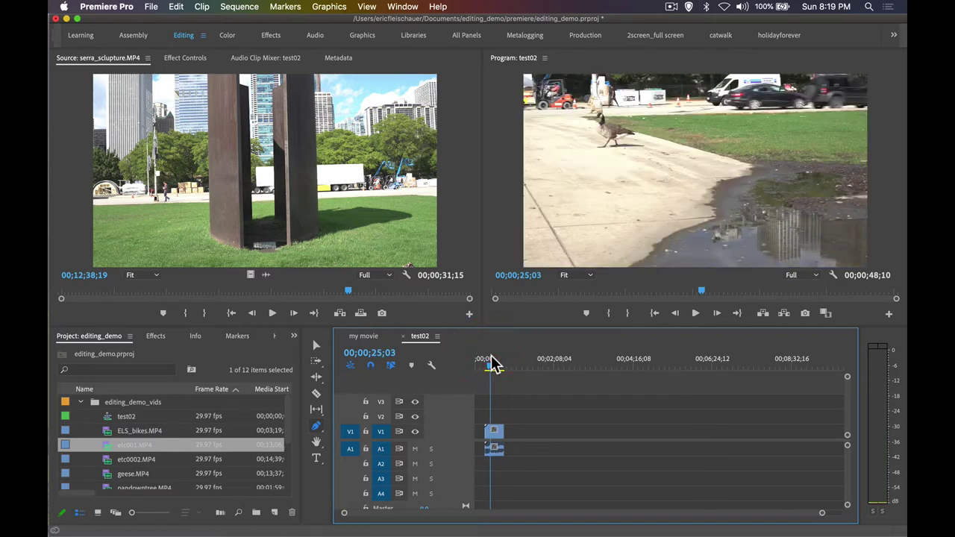
click(404, 336)
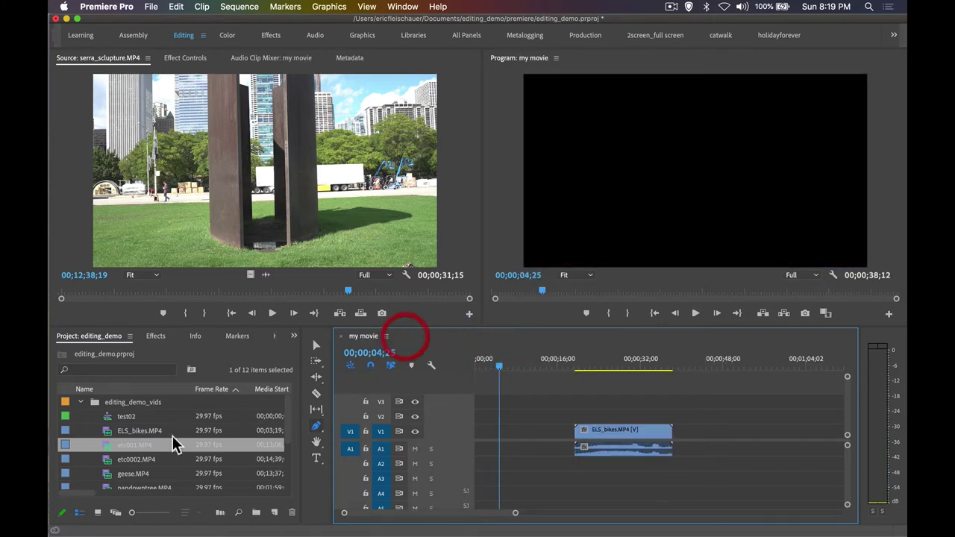
Delete the test02 sequence from the editing_demo_vids bin and the test sequence from the project's top level.
click(108, 416)
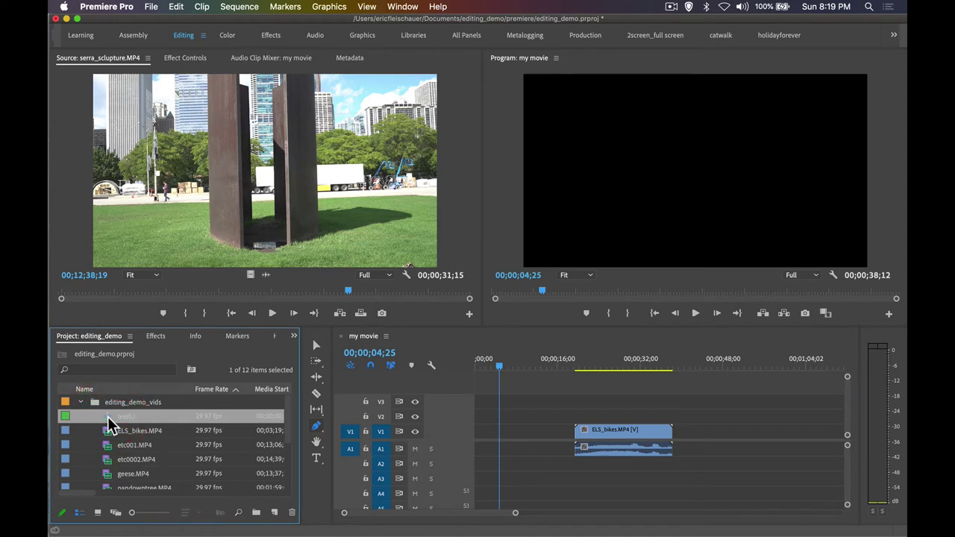
key(BackSpace)
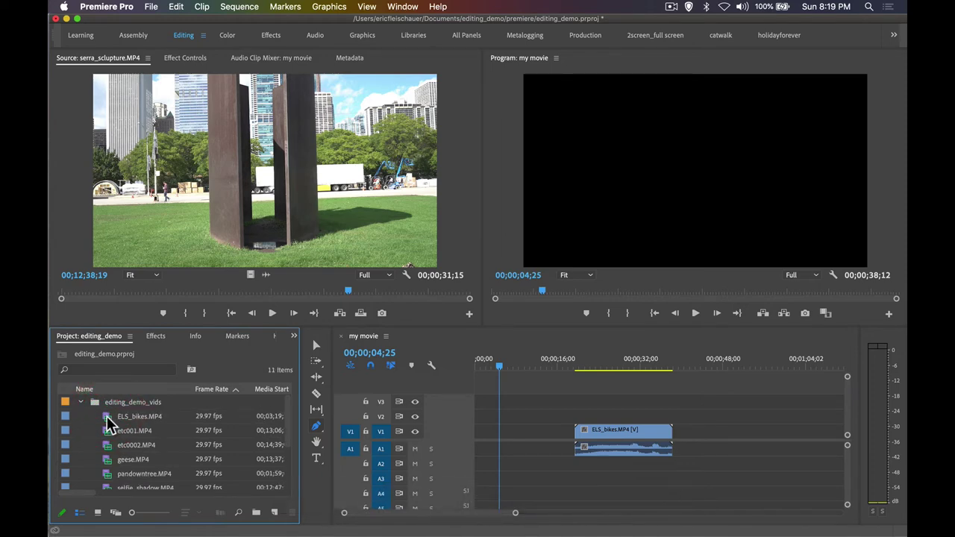
click(107, 416)
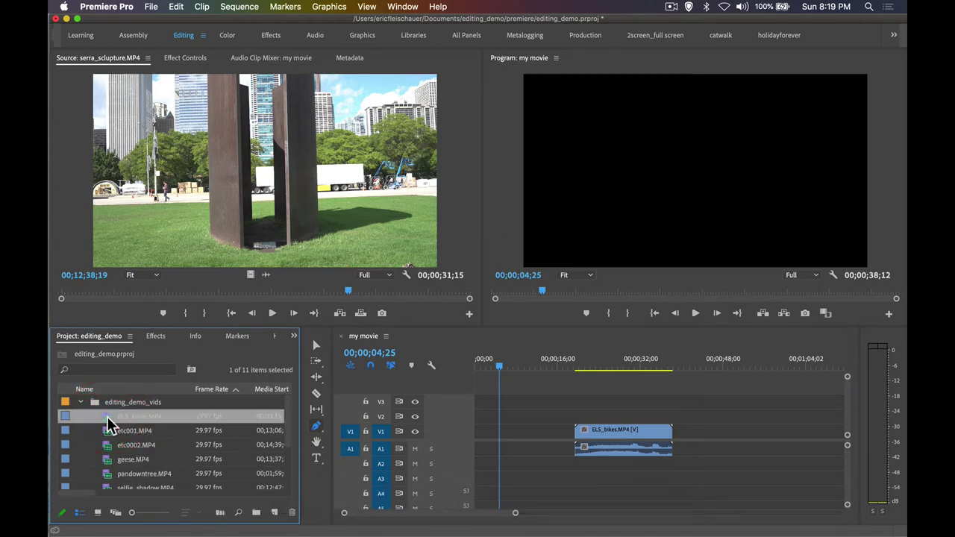
click(79, 401)
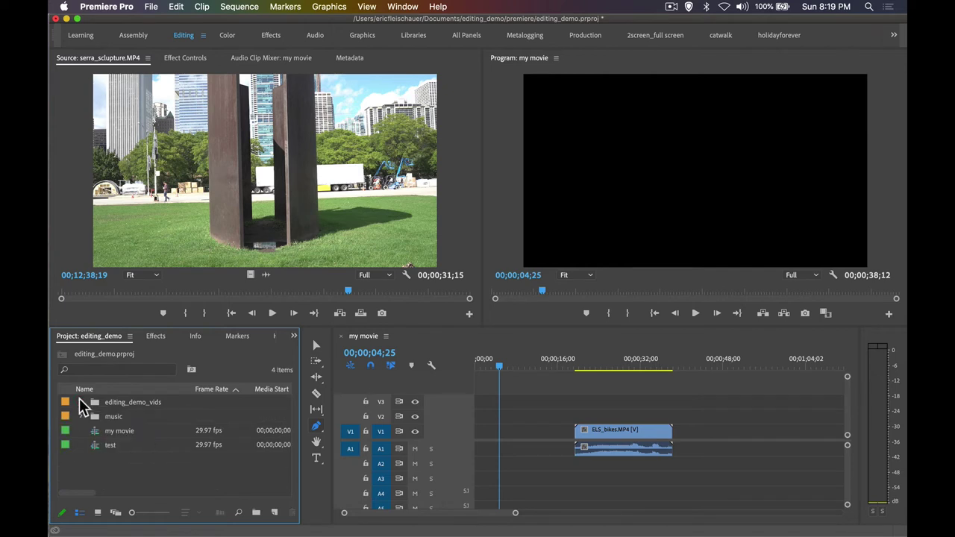
click(101, 448)
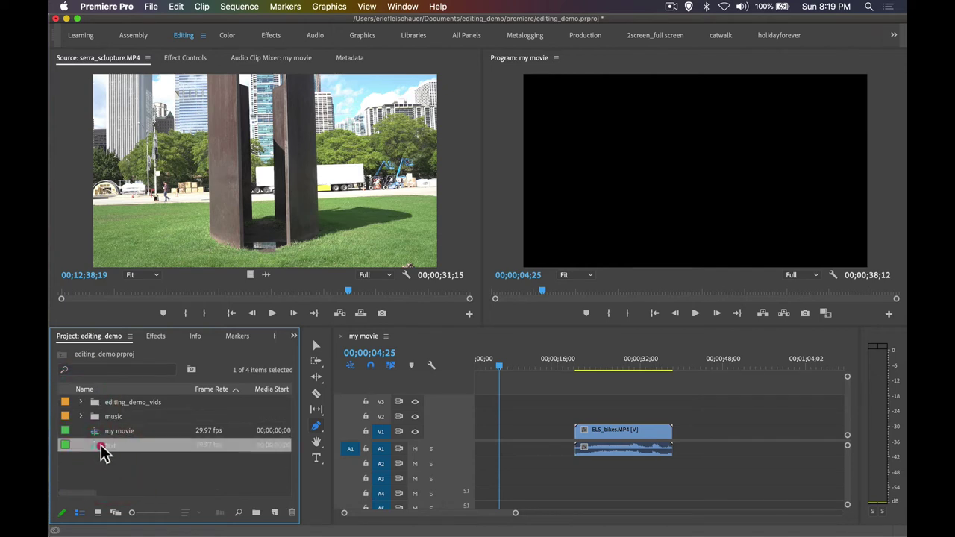
key(BackSpace)
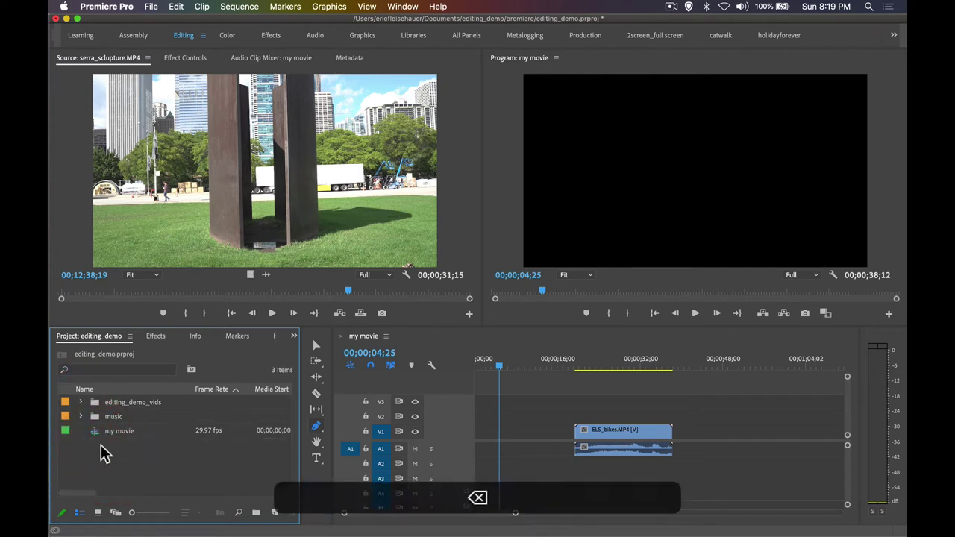
Delete the ELS_bikes.MP4 clip from the my movie sequence with the Selection tool and return the playhead to 00;00;00;00.
drag(97, 432, 429, 346)
drag(592, 360, 607, 360)
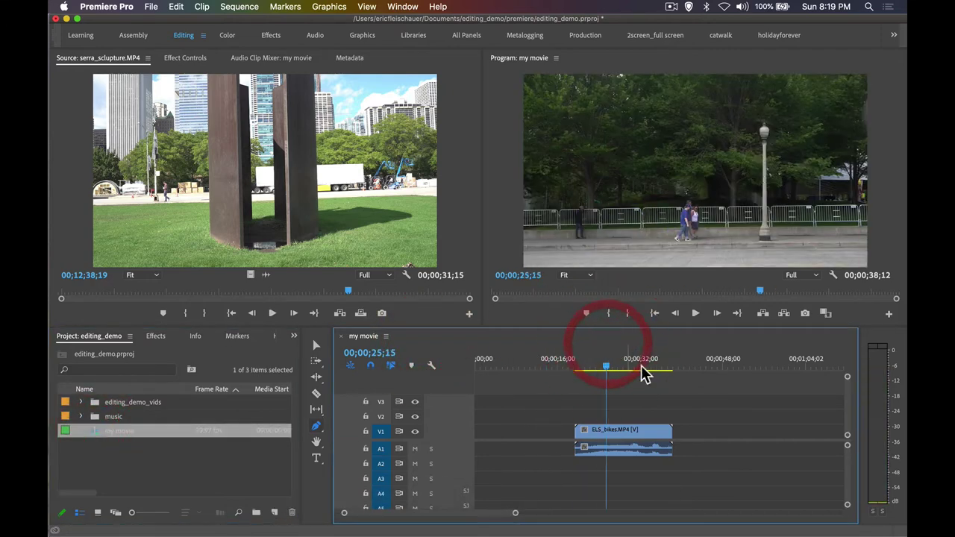
click(648, 404)
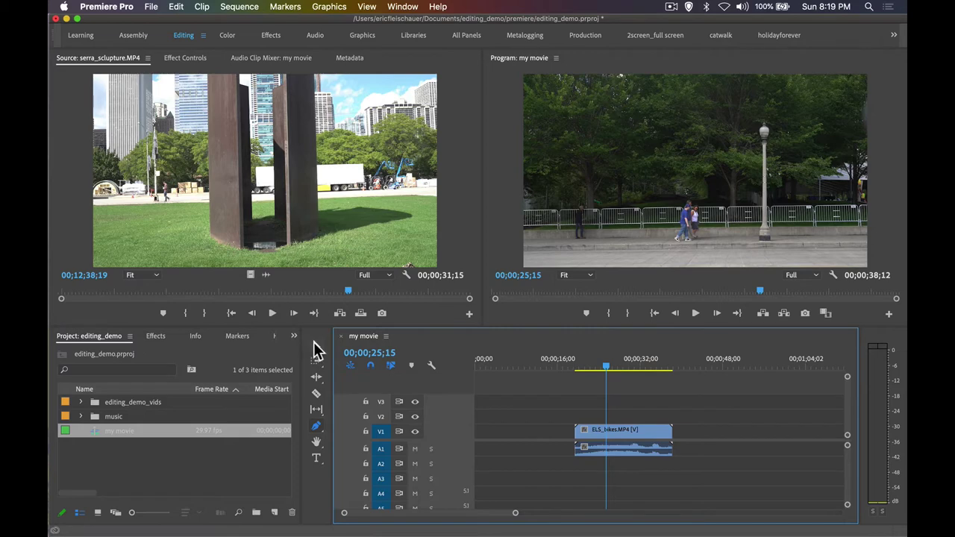
click(315, 344)
click(632, 416)
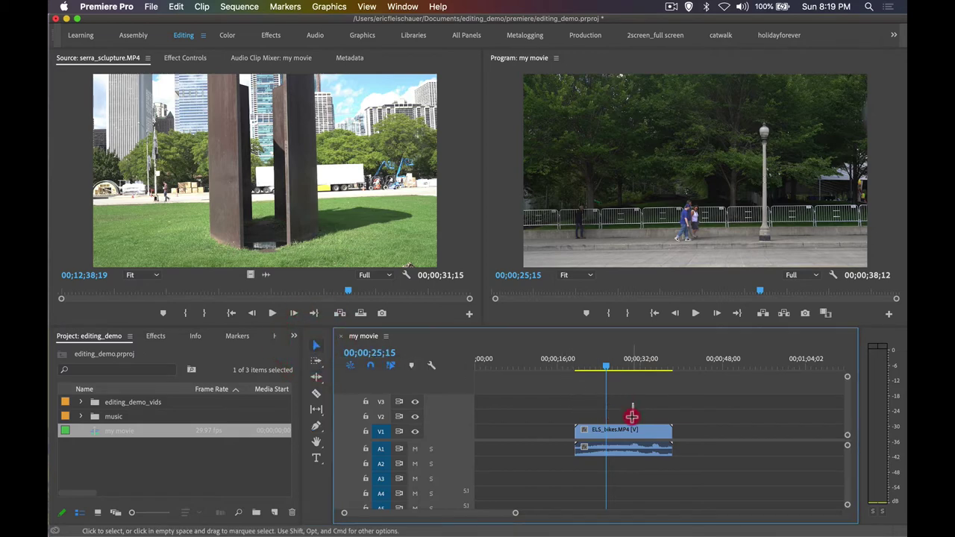
click(628, 450)
key(BackSpace)
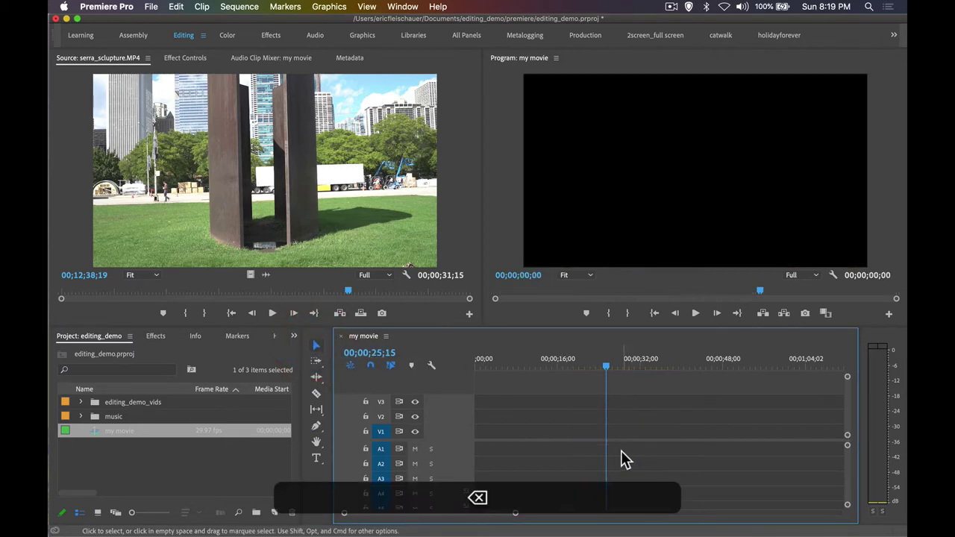
drag(575, 362, 460, 363)
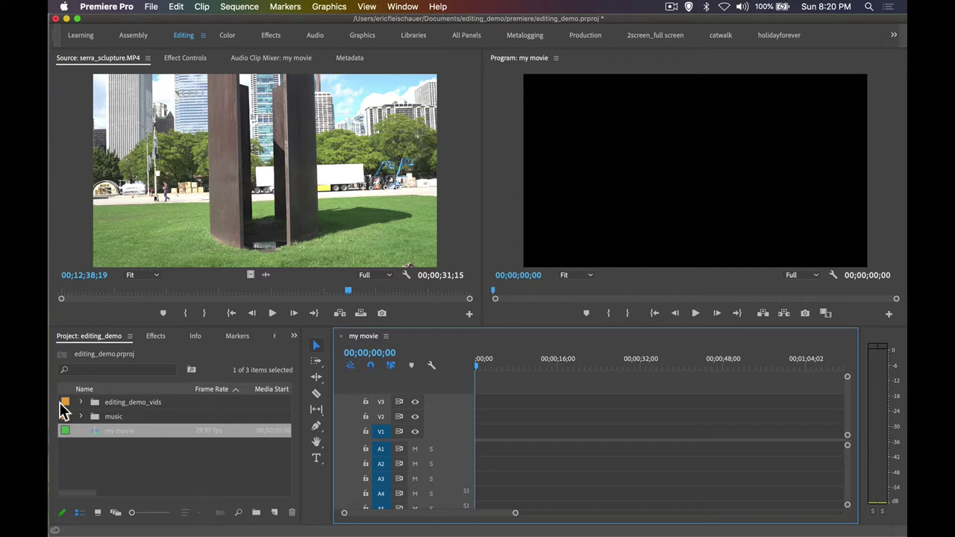
Place the playhead at 00;00;24;28 in my movie and step it back seven single frames to 00;00;24;21.
click(112, 453)
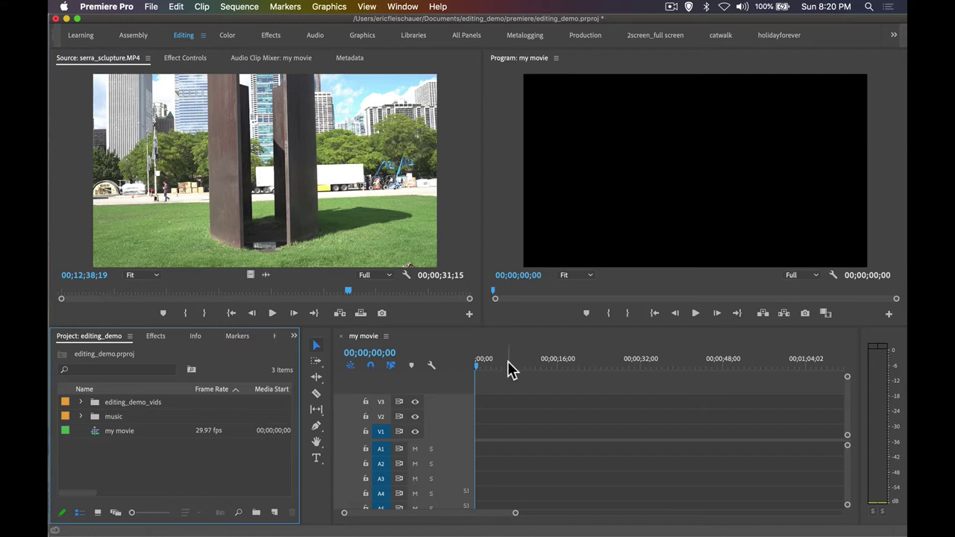
drag(507, 367, 604, 373)
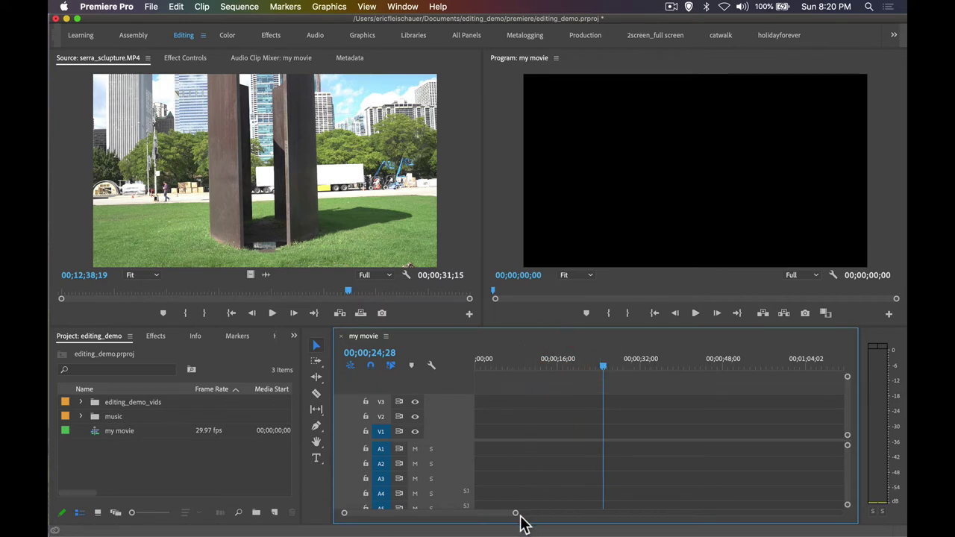
drag(517, 513, 461, 513)
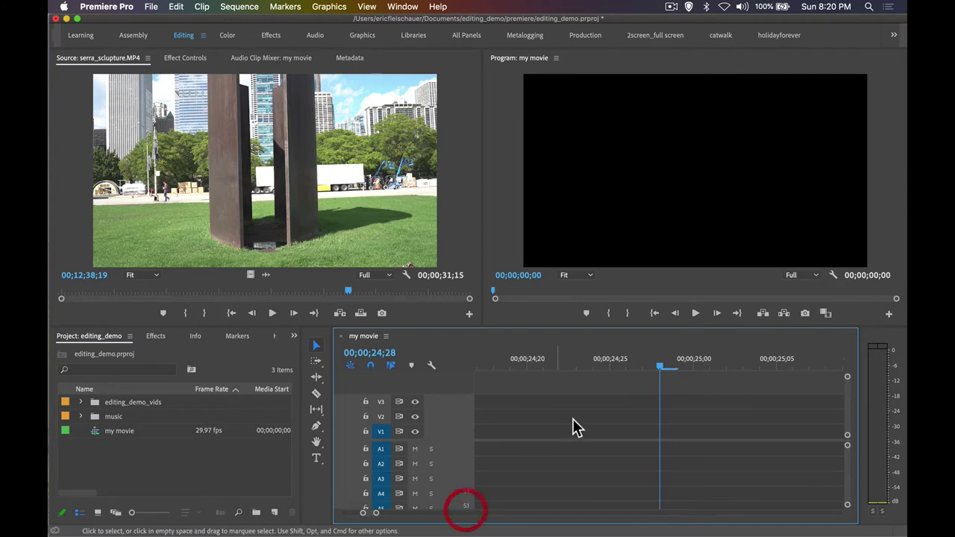
key(Left)
key(Left)
key(Left)
key(Left)
key(Left)
key(Left)
key(Left)
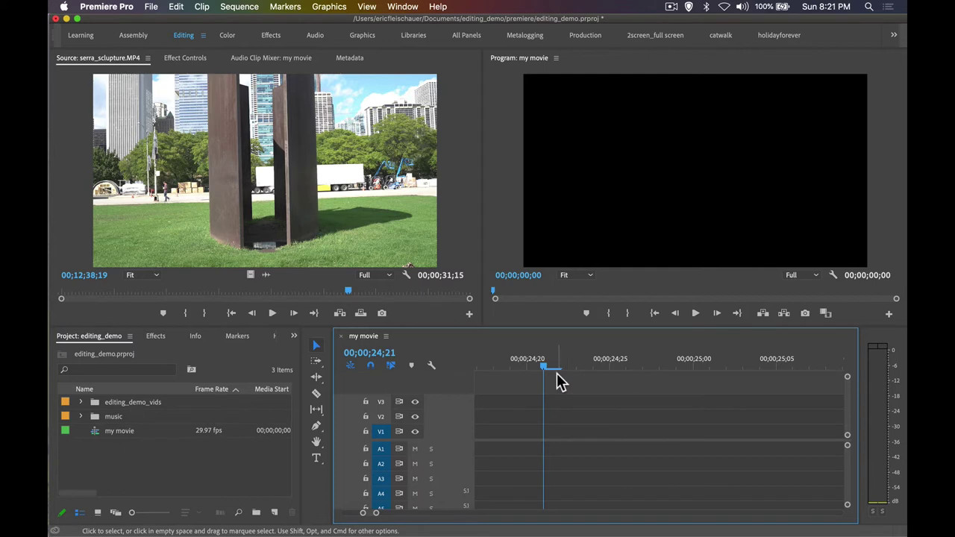
Step the my movie playhead back five more frames to 00;00;24;16.
drag(387, 514, 367, 513)
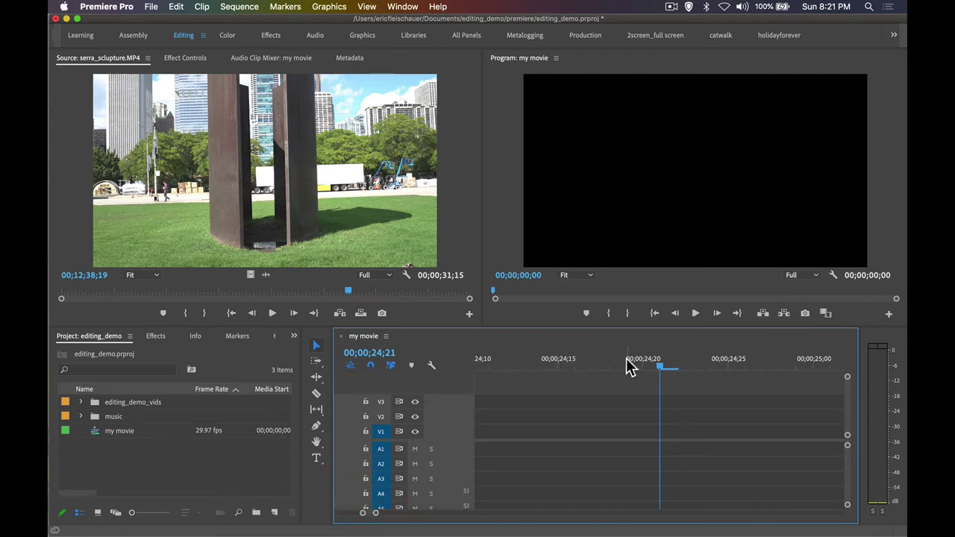
key(Left)
key(Left)
key(Left)
key(Left)
key(Left)
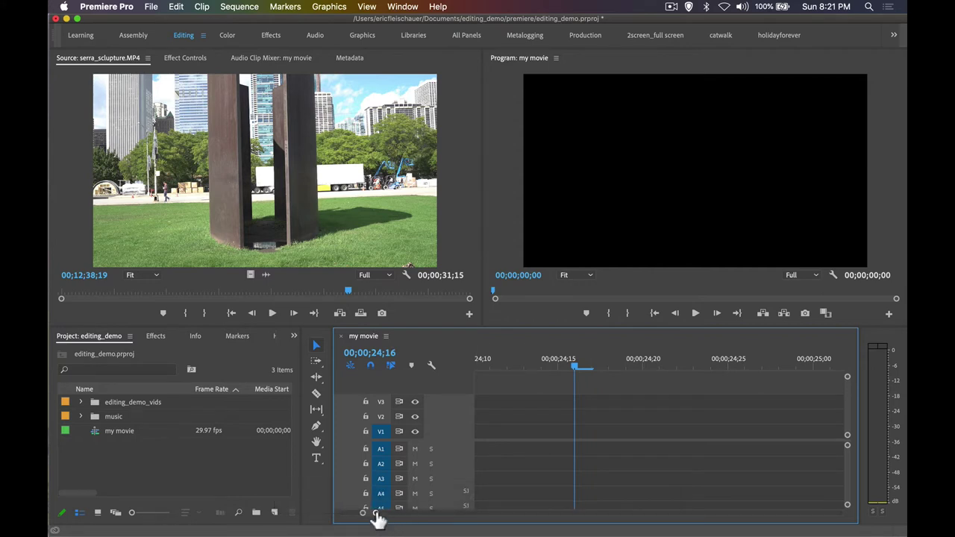
Scrub the playhead back to 00;00;22;13 and return it to the start of the my movie sequence.
drag(375, 514, 396, 517)
drag(657, 368, 534, 373)
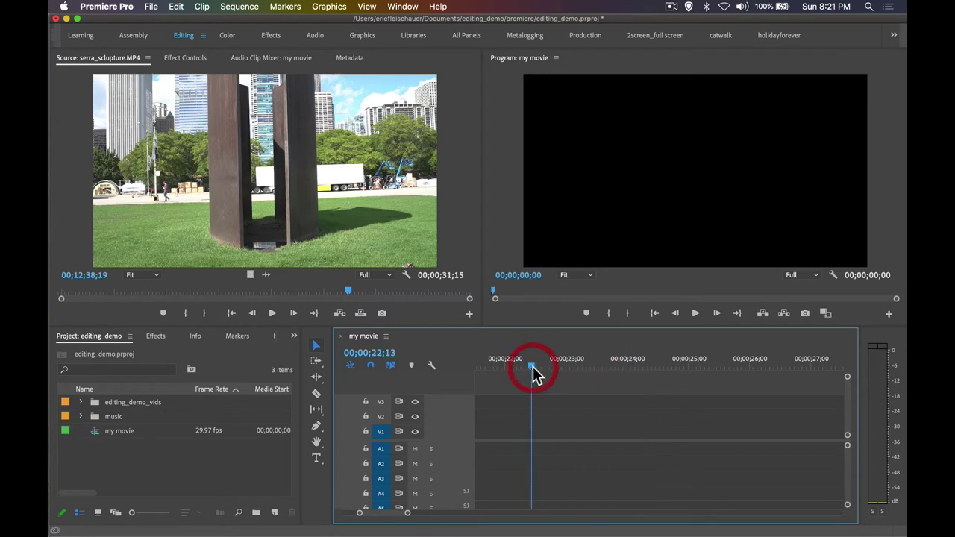
key(Up)
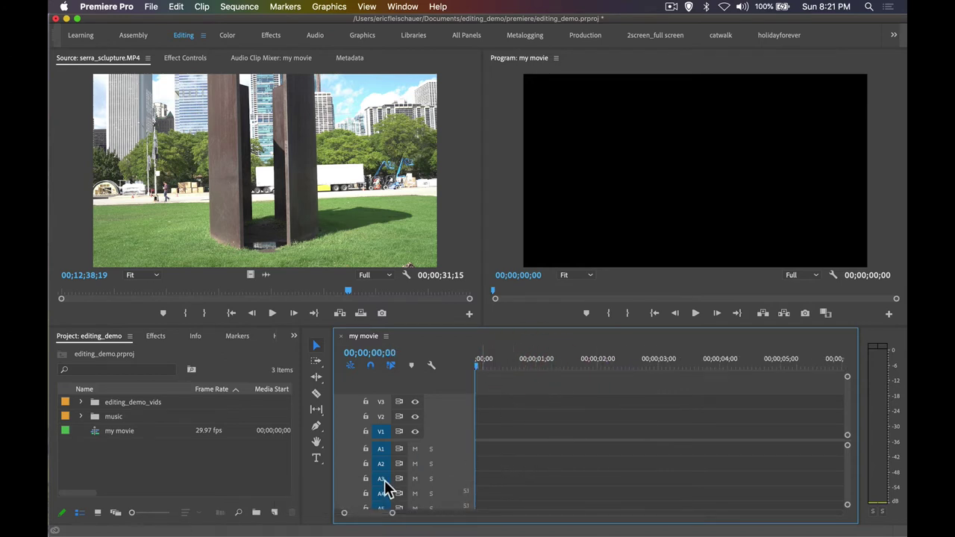
Turn on track targeting for V2 and V3 in my movie and look through the audio tracks down to Master.
click(382, 413)
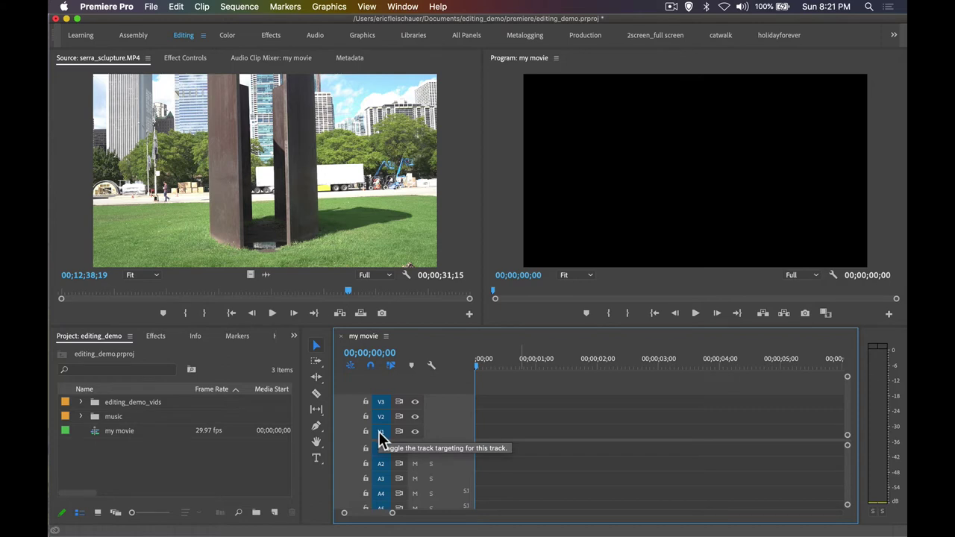
scroll(380, 463, down, 2)
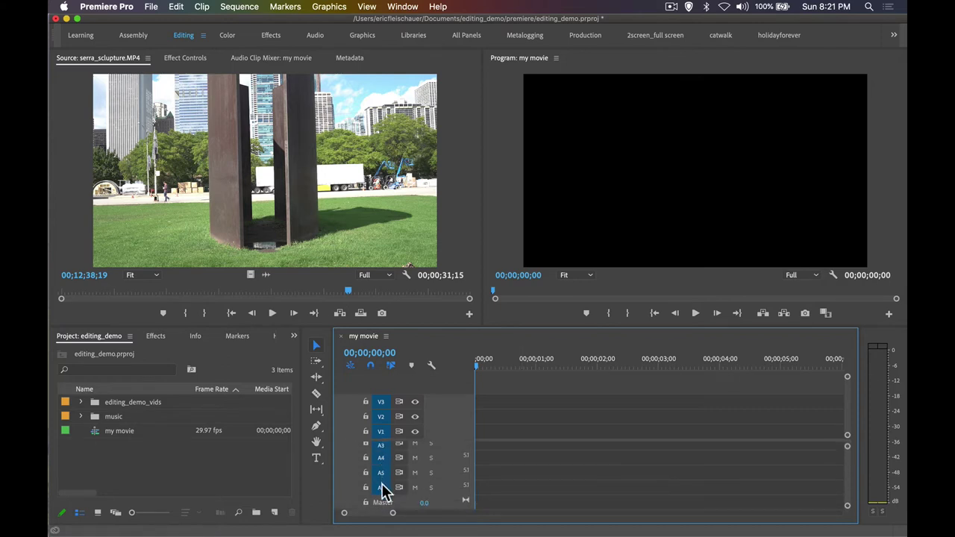
scroll(380, 478, up, 2)
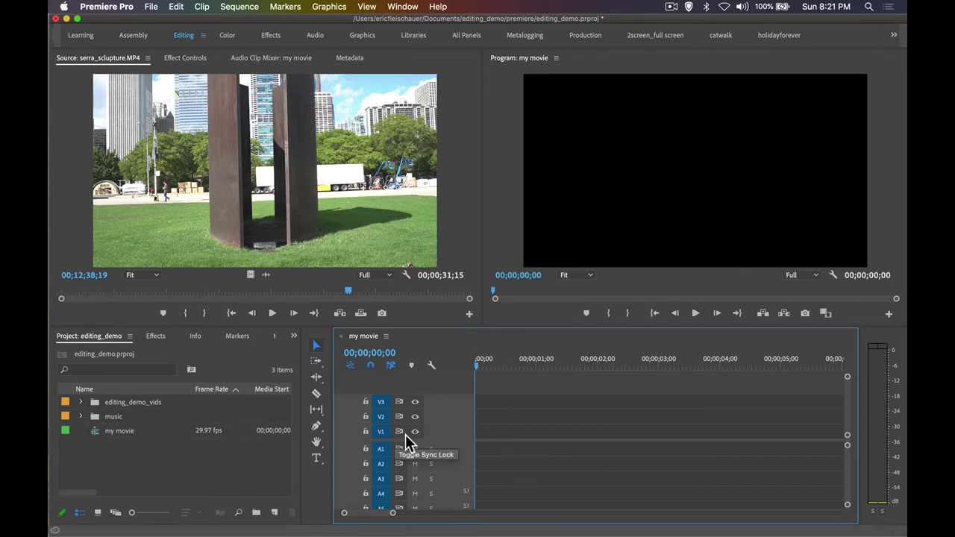
scroll(511, 475, down, 1)
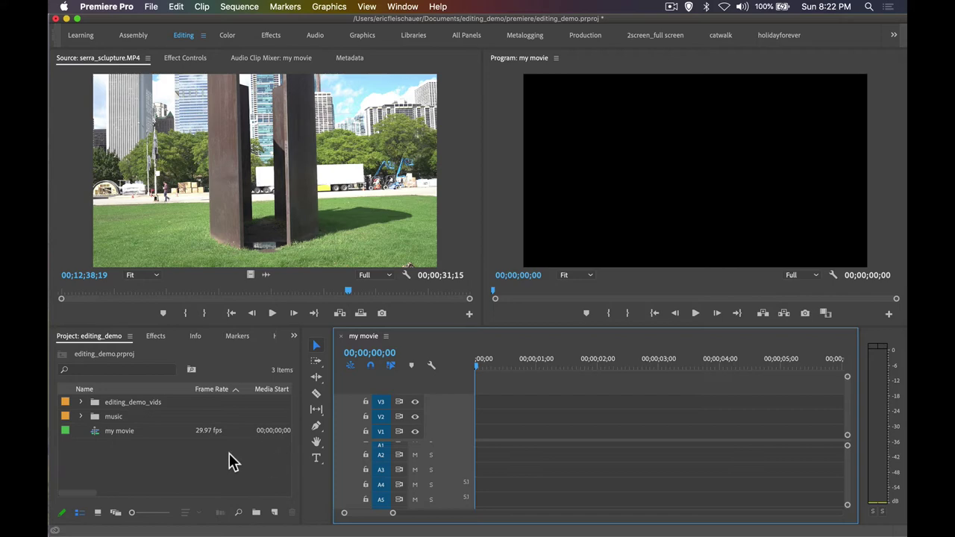
Expand the editing_demo_vids bin and load ELS_bikes.MP4 into the Source monitor.
double_click(93, 402)
click(116, 56)
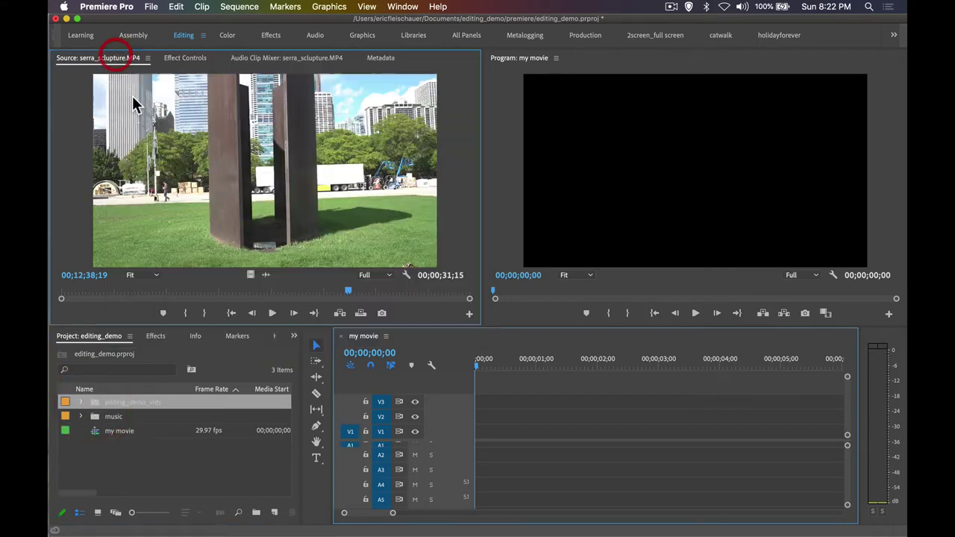
click(80, 401)
scroll(138, 418, down, 1)
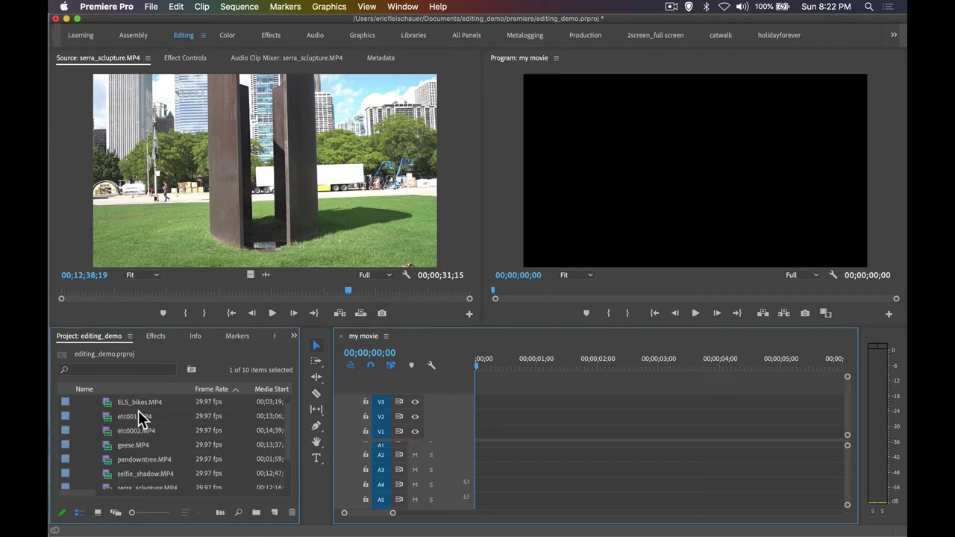
double_click(131, 401)
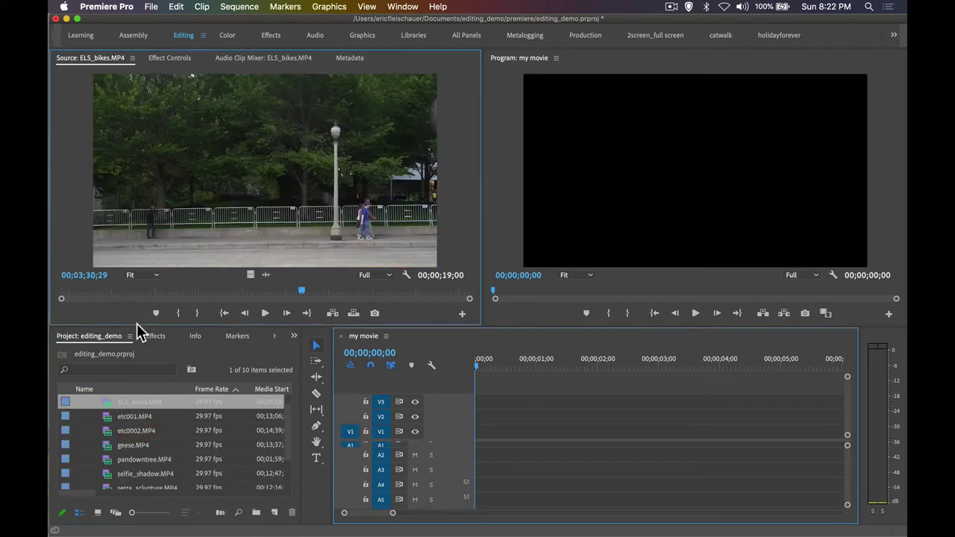
Preview etc0002.MP4 and geese.MP4 in the Source monitor, scrubbing through each and leaving geese.MP4 at 00;14;30;27.
click(118, 416)
double_click(110, 432)
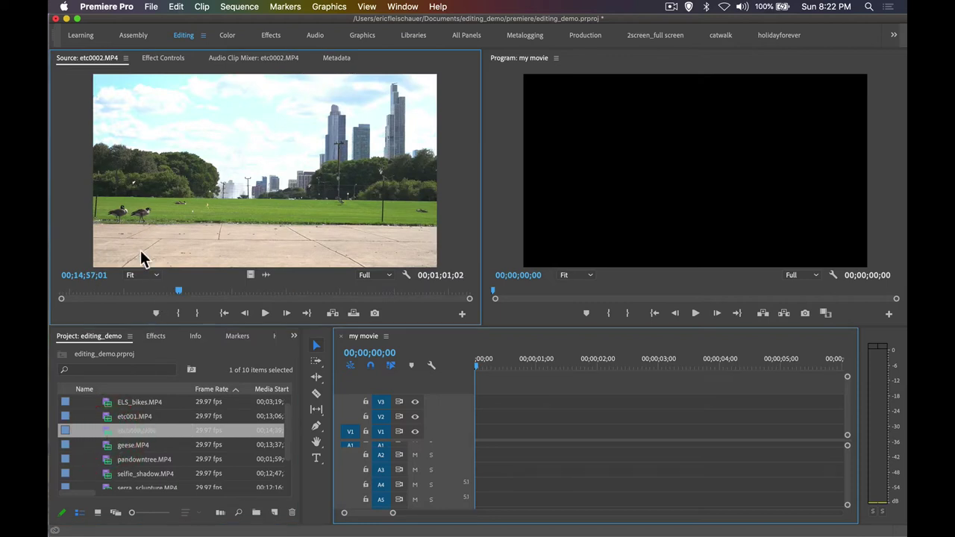
drag(178, 293, 407, 300)
double_click(110, 444)
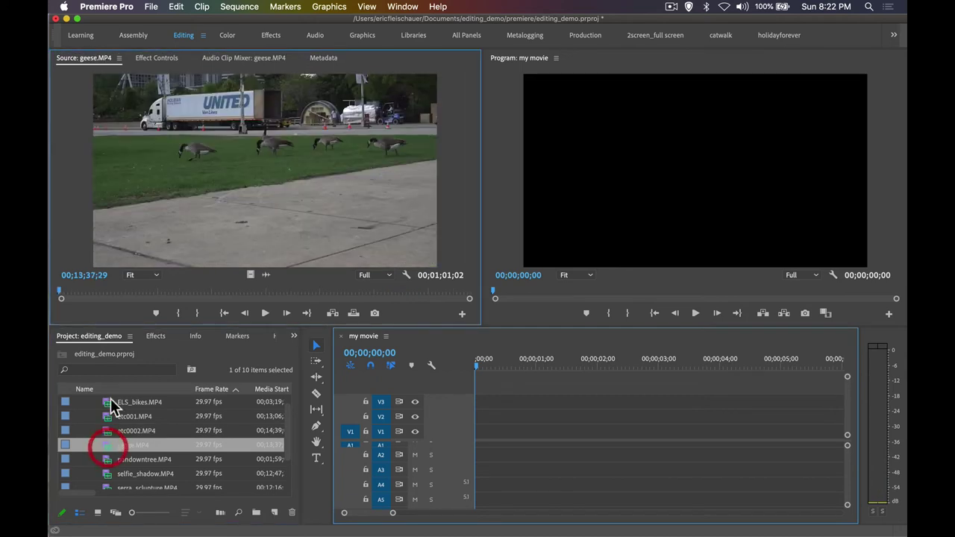
drag(88, 298, 420, 304)
Preview pandowntree.MP4, selfie_shadow.MP4 and serra_sclupture.MP4 in the Source monitor, scrubbing through each and leaving the last at 00;12;44;25.
scroll(204, 446, down, 2)
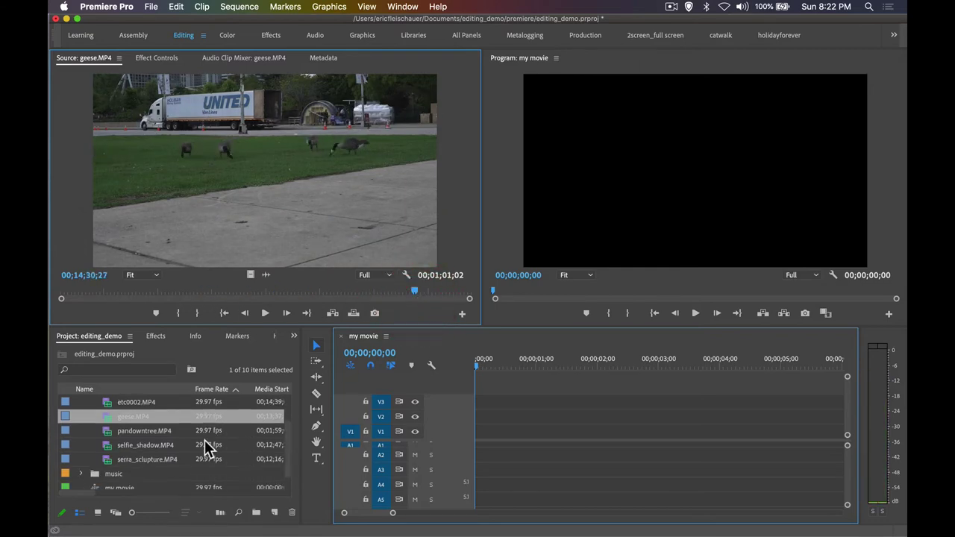
double_click(125, 430)
drag(74, 296, 433, 294)
scroll(189, 416, down, 1)
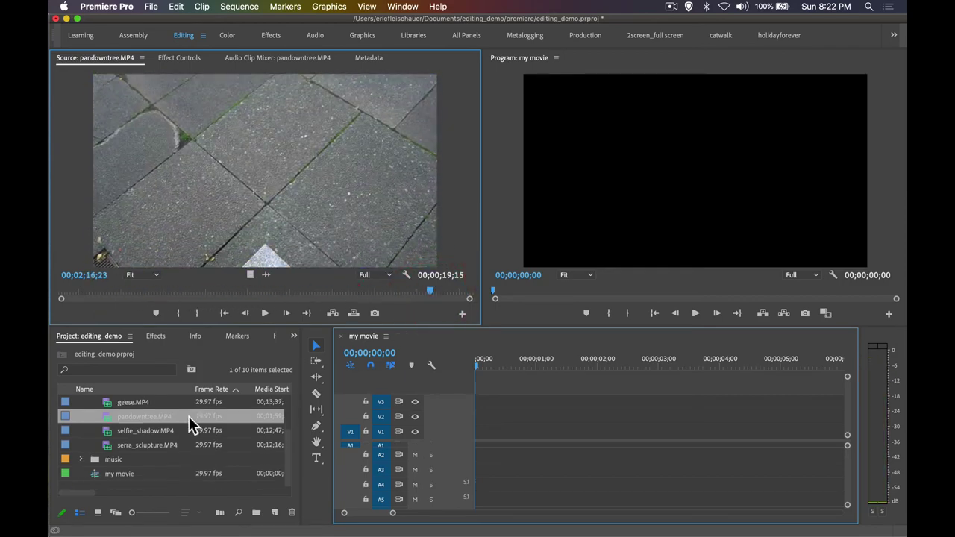
double_click(103, 431)
drag(100, 295, 424, 292)
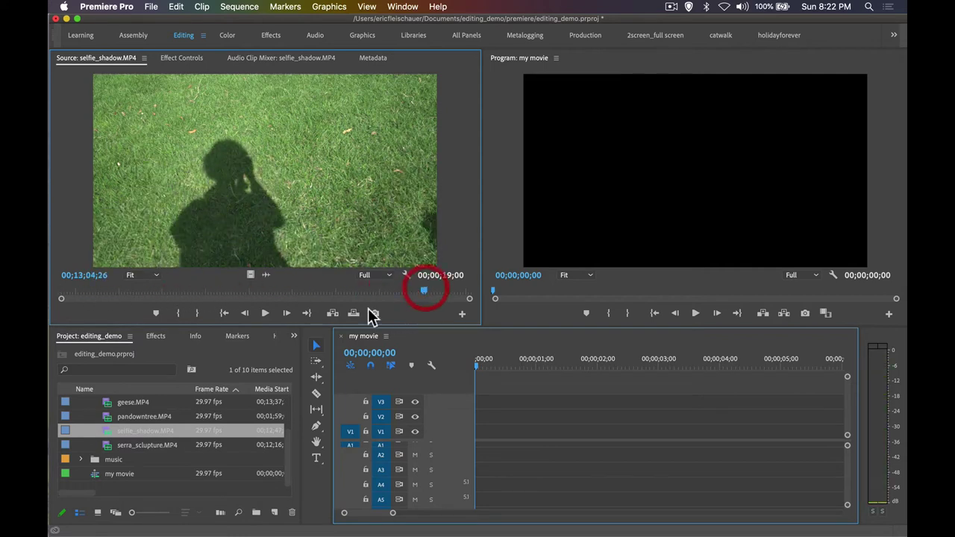
double_click(104, 446)
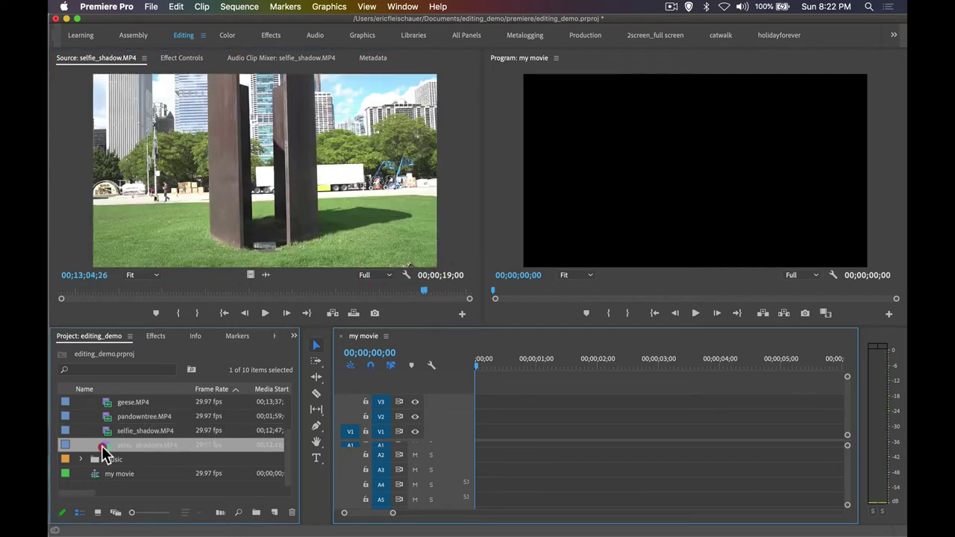
drag(97, 295, 431, 292)
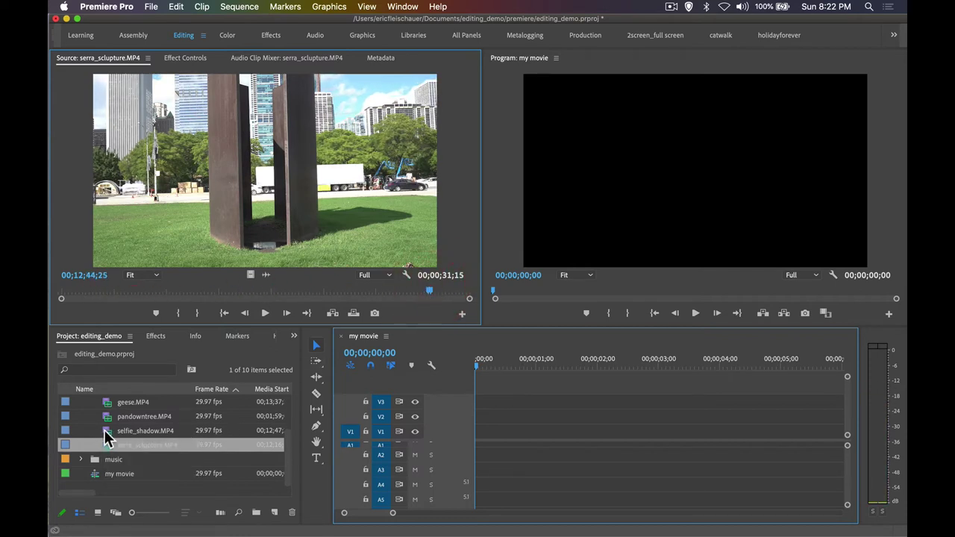
Add serra_sclupture.MP4 to tracks V1 and A1 near the start of my movie and scrub the sequence to 00;00;09;29.
drag(108, 447, 485, 431)
click(544, 363)
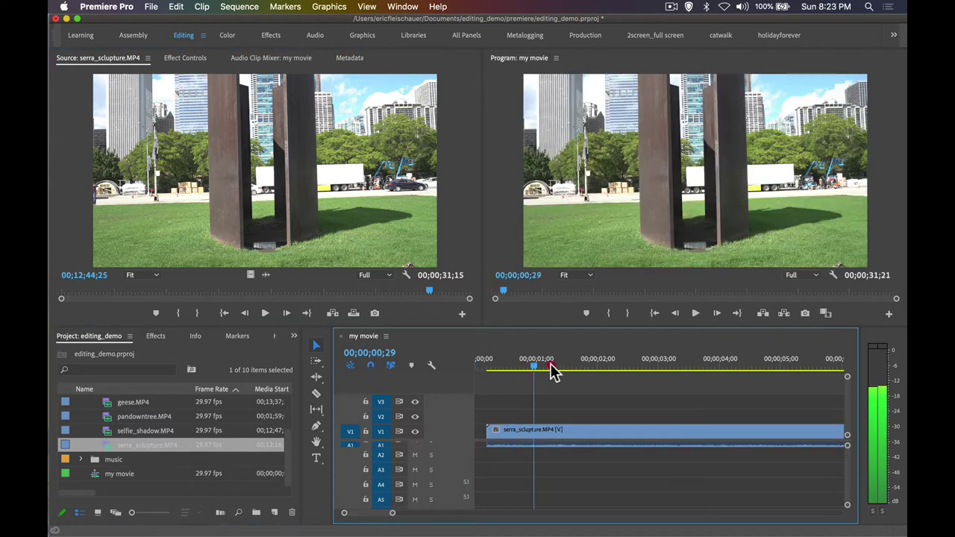
drag(391, 515, 490, 512)
drag(498, 362, 544, 367)
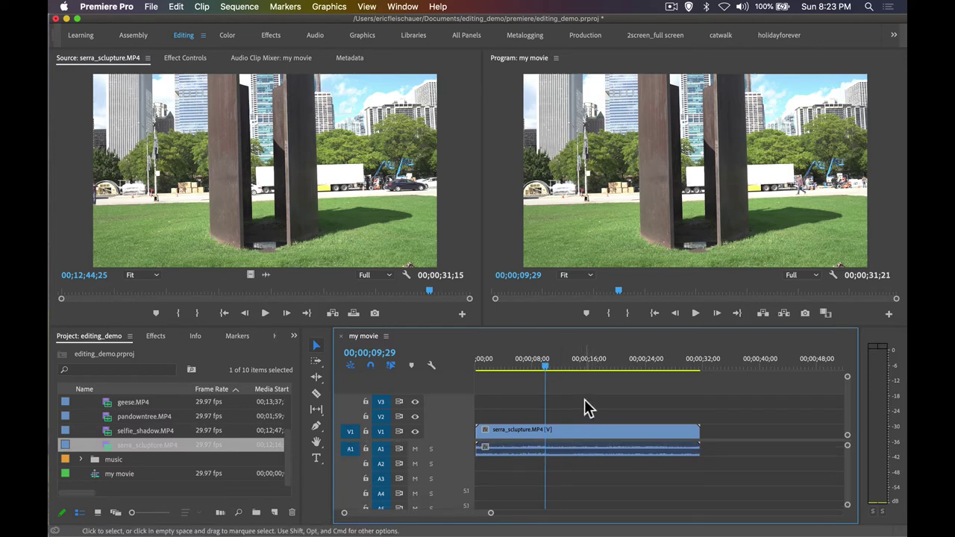
Delete the serra_sclupture.MP4 video and audio clip from the my movie sequence.
drag(585, 402, 620, 450)
key(BackSpace)
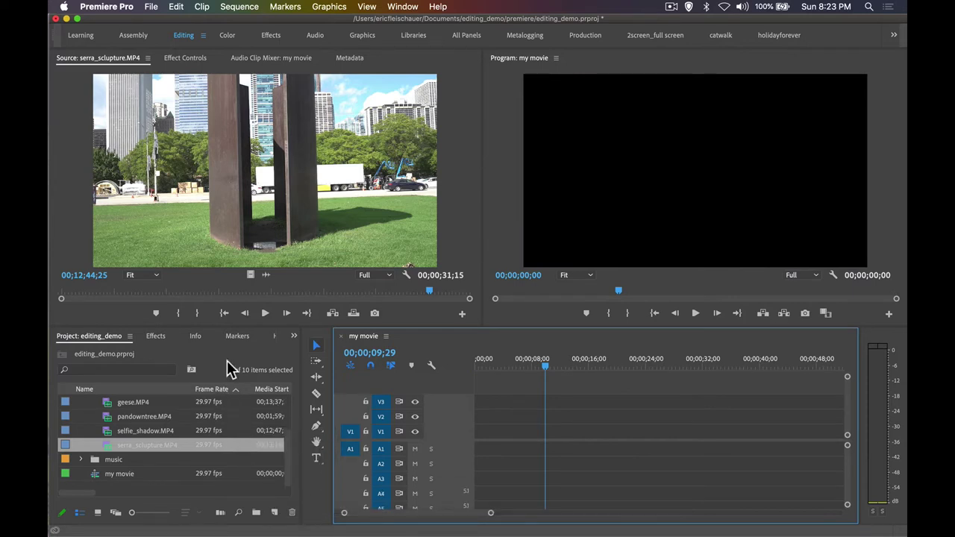
Load geese.MP4 into the Source monitor, scrub through it and park its playhead at 00;14;05;20.
scroll(109, 426, up, 2)
scroll(108, 428, down, 2)
scroll(107, 432, up, 3)
double_click(108, 445)
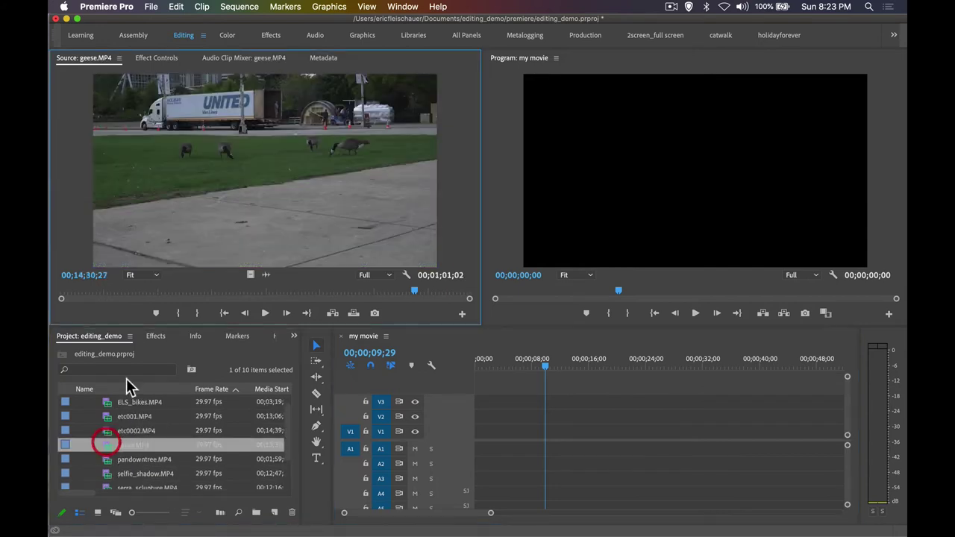
drag(141, 296, 454, 298)
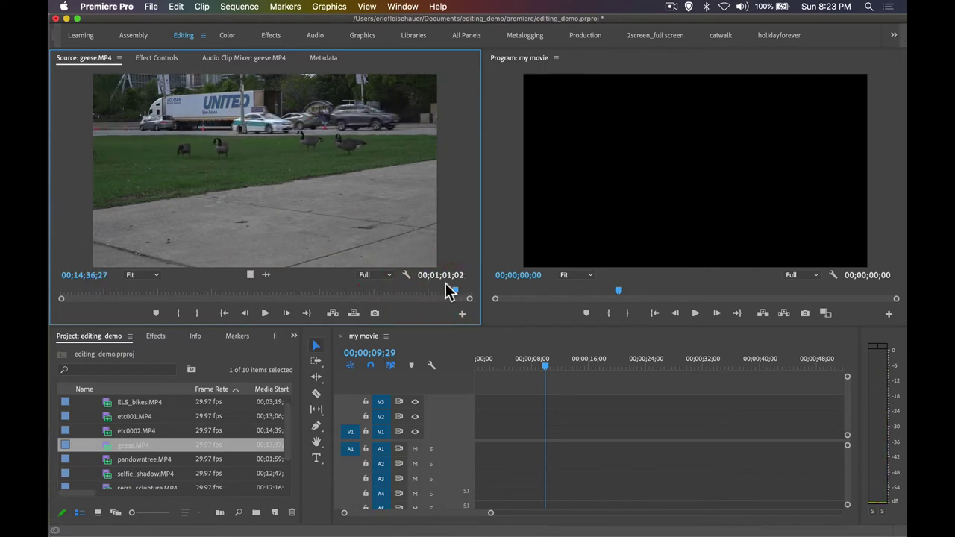
drag(448, 291, 242, 296)
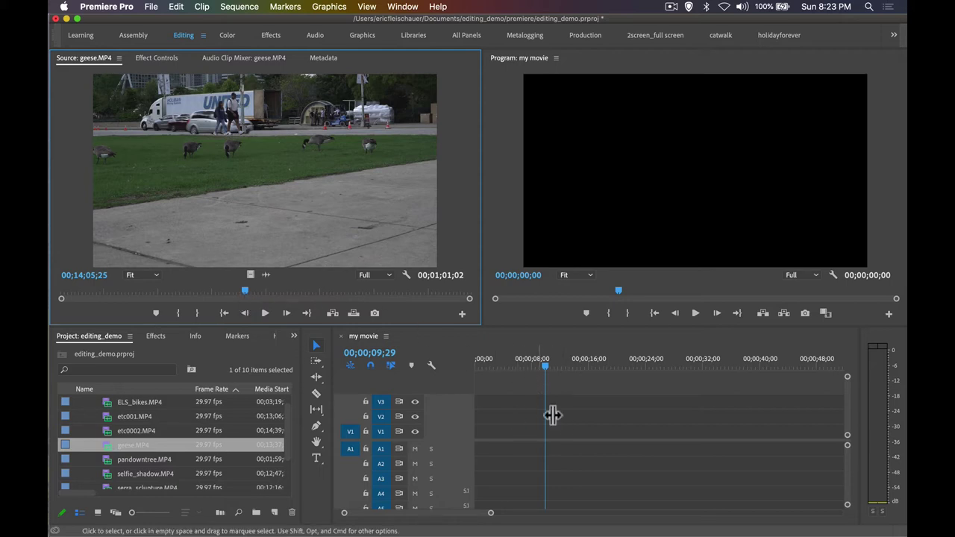
click(244, 292)
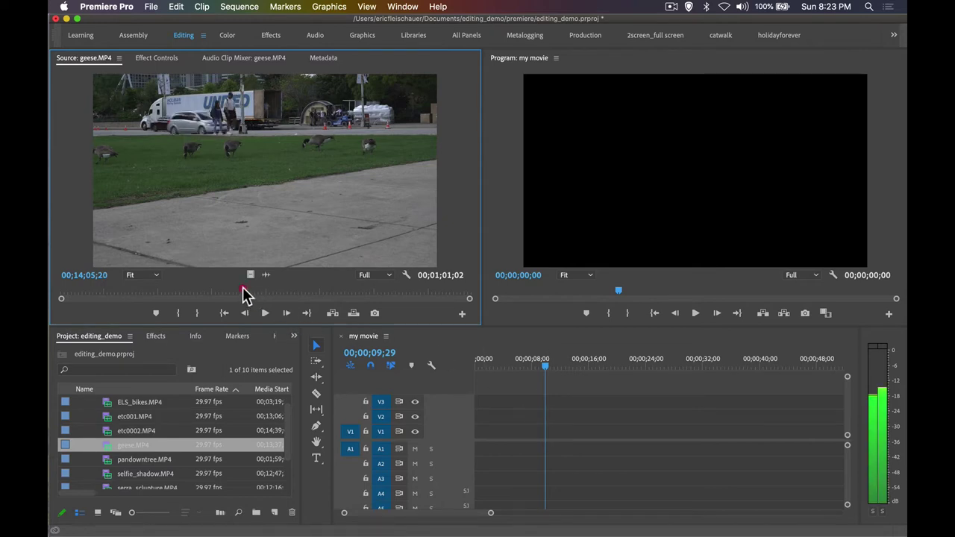
Mark an In point on geese.MP4 at 00;14;05;20.
click(237, 7)
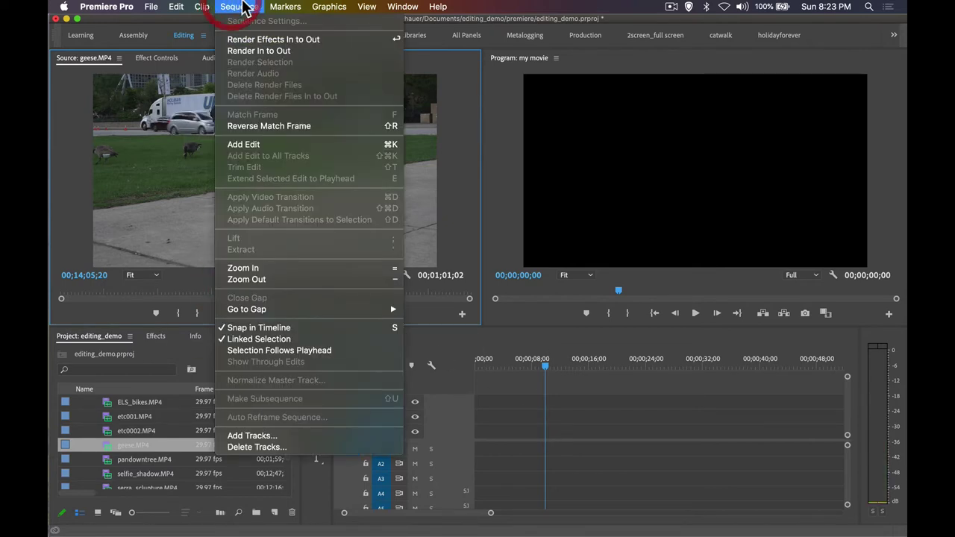
mouse_move(286, 6)
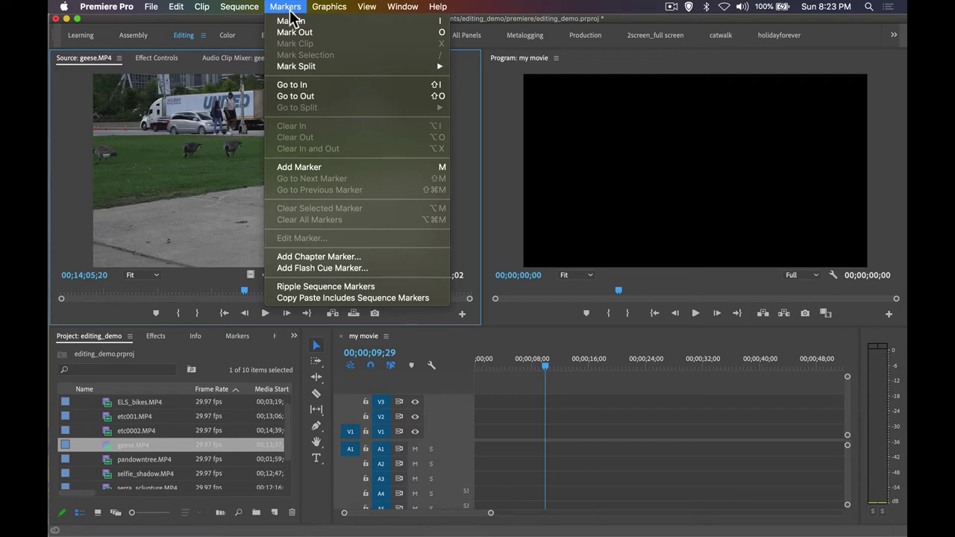
click(292, 21)
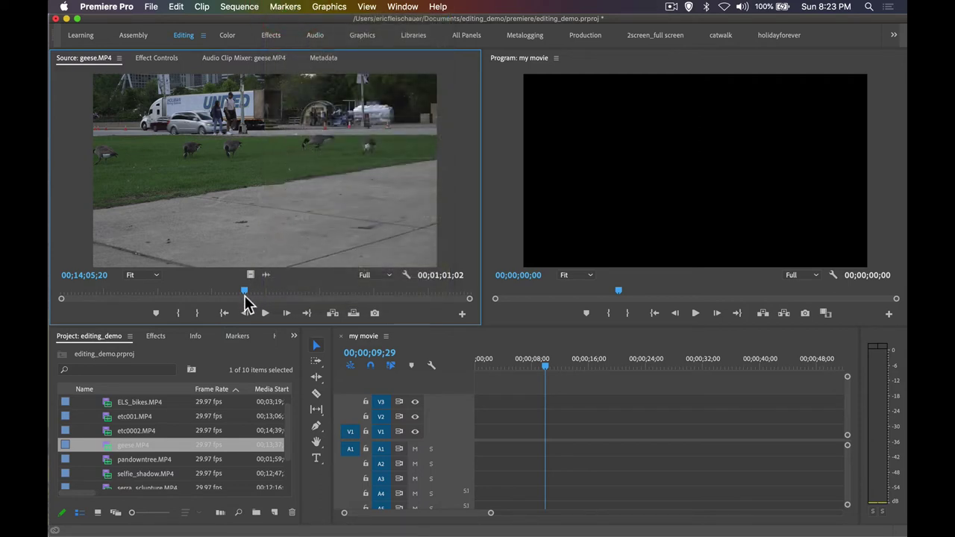
key(i)
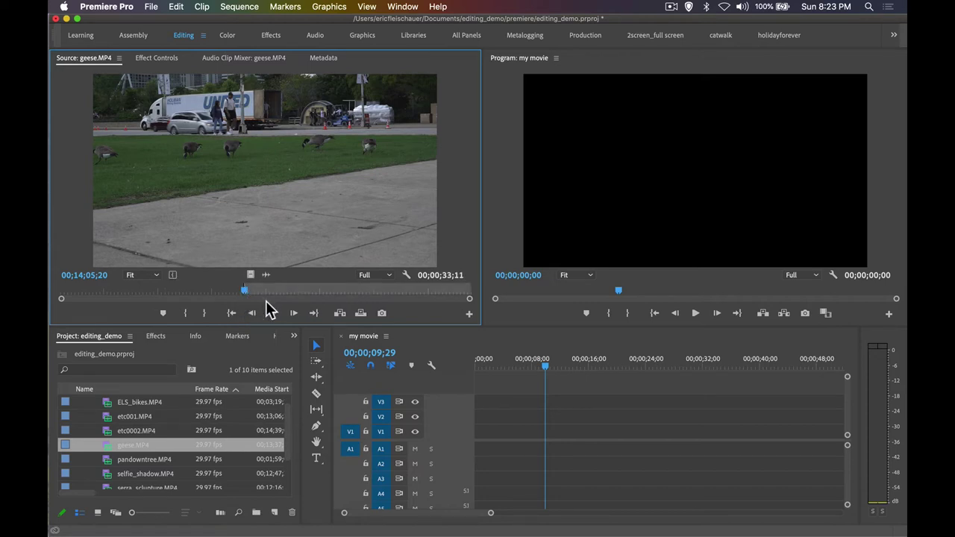
Play geese.MP4 on from the In point, stop at 00;14;14;22 and mark an Out point there.
click(271, 313)
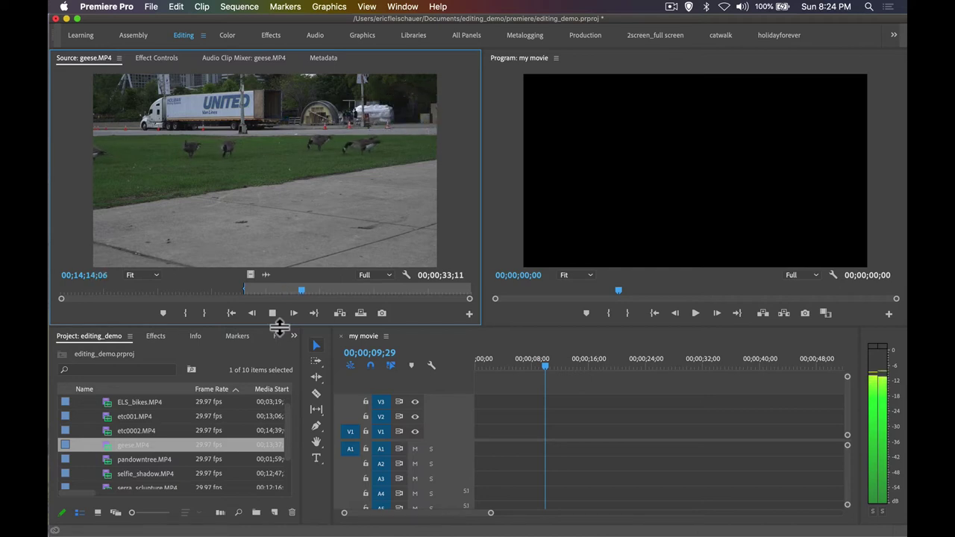
key(space)
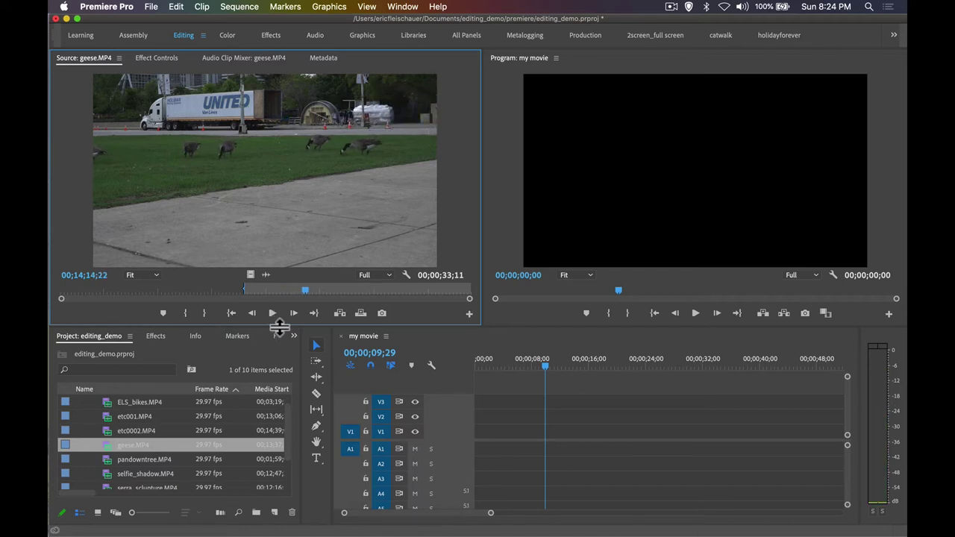
click(276, 7)
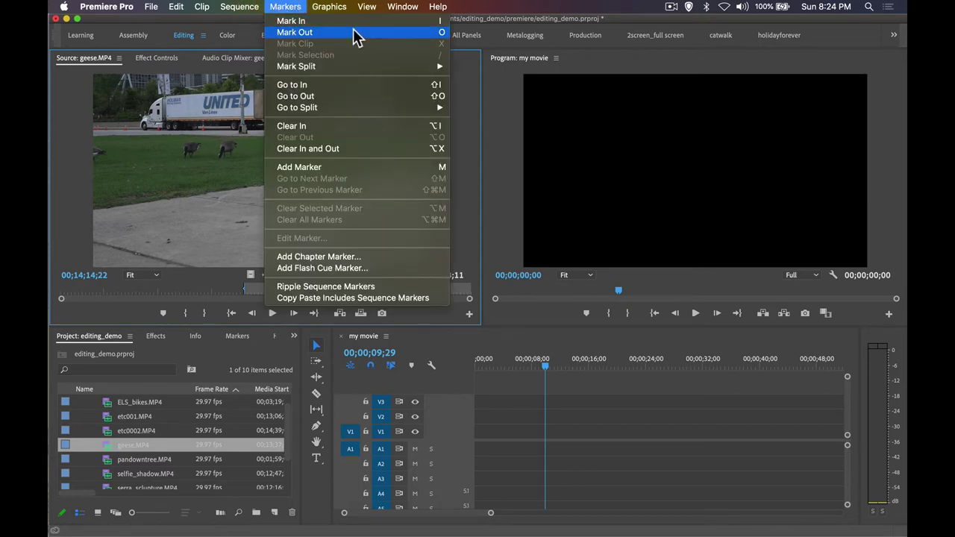
click(297, 7)
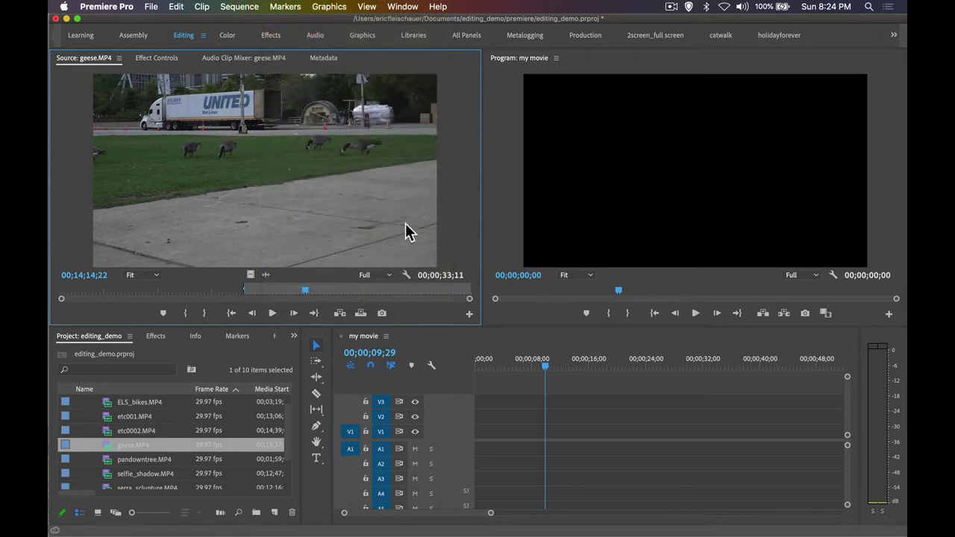
key(o)
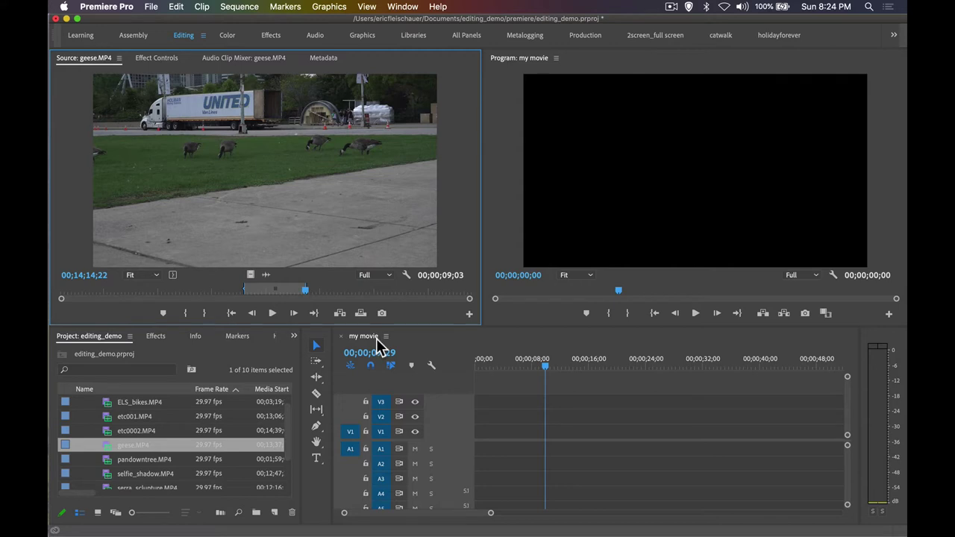
Jump back and forth between the In and Out points of geese.MP4, finishing on the In point.
key(Up)
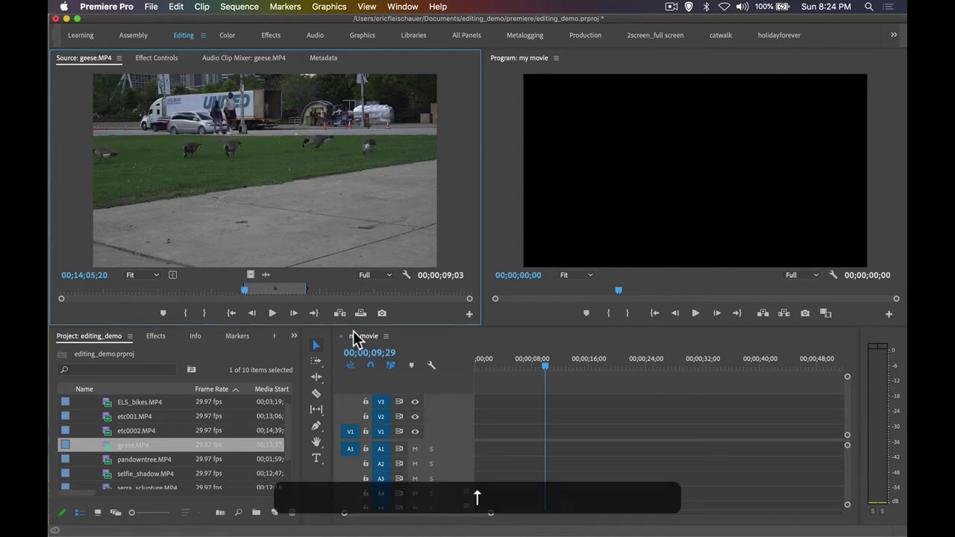
key(Down)
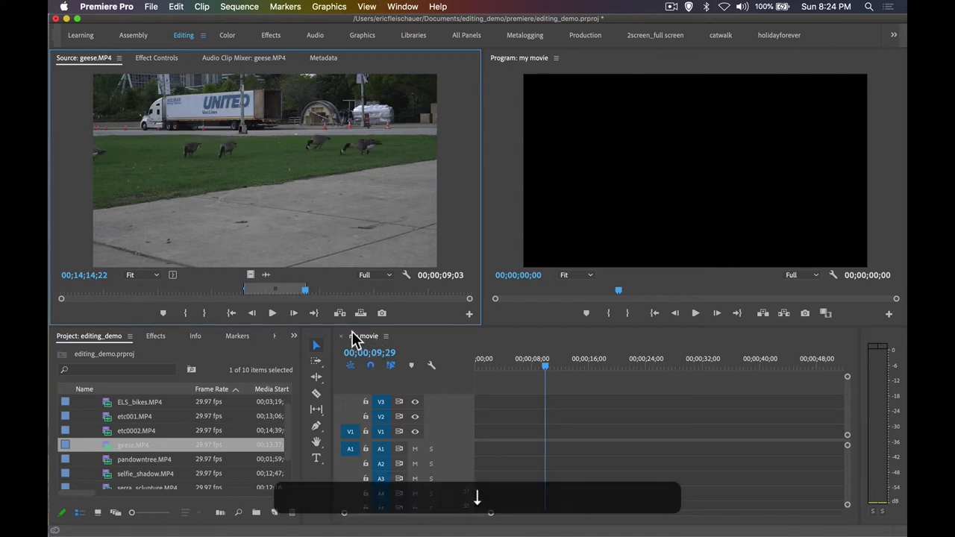
key(Up)
key(Down)
key(Up)
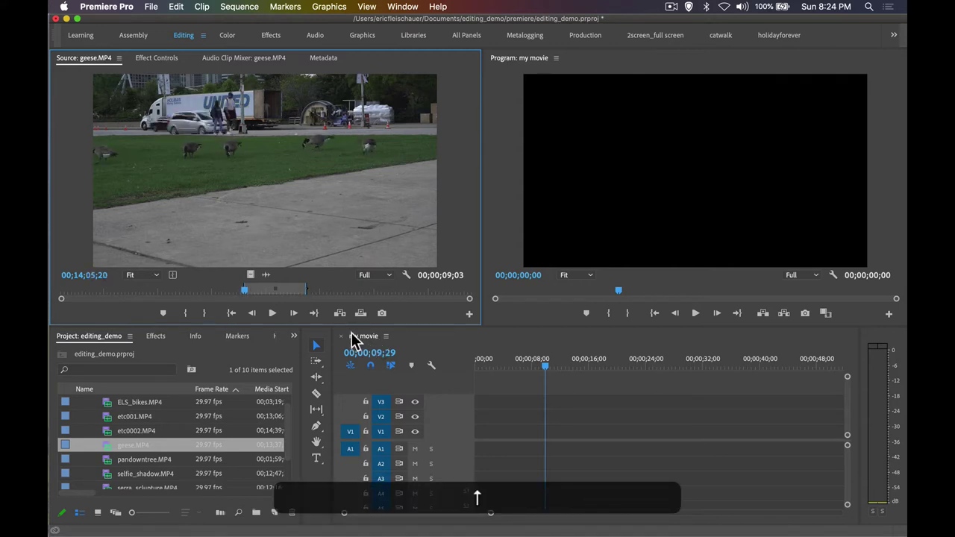
key(Down)
key(Up)
key(Down)
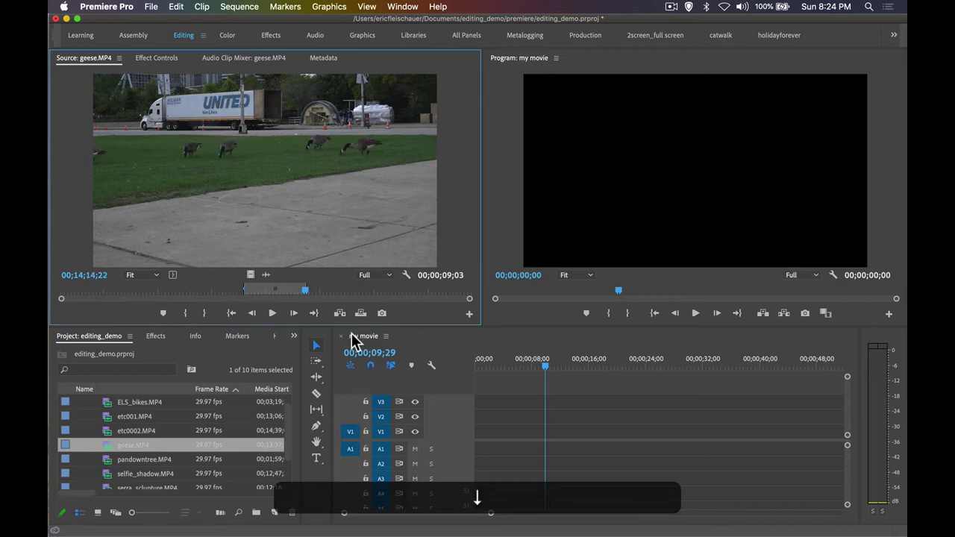
key(Up)
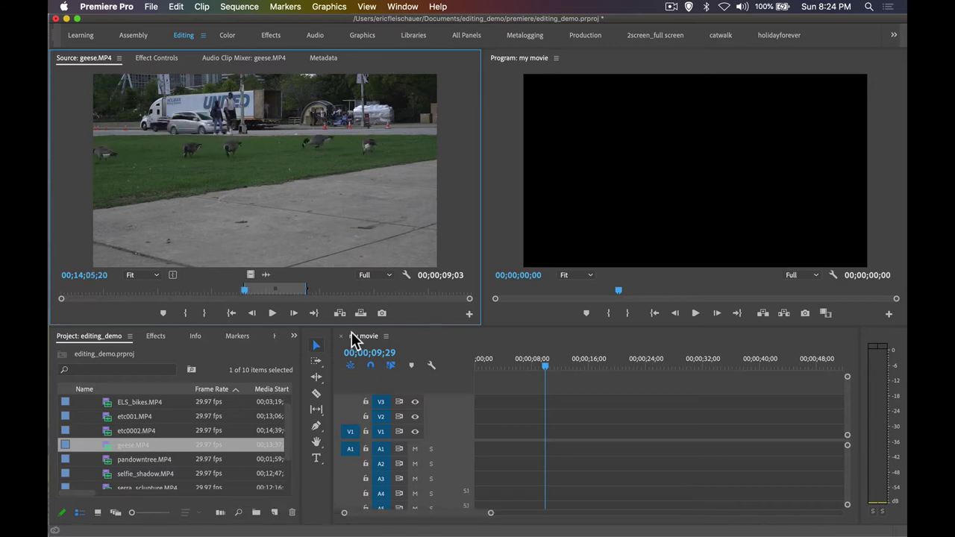
Step forward and backward frame by frame through geese.MP4 just after the In point.
key(Right)
key(Right)
key(Right)
key(Right)
key(Right)
key(Right)
key(Right)
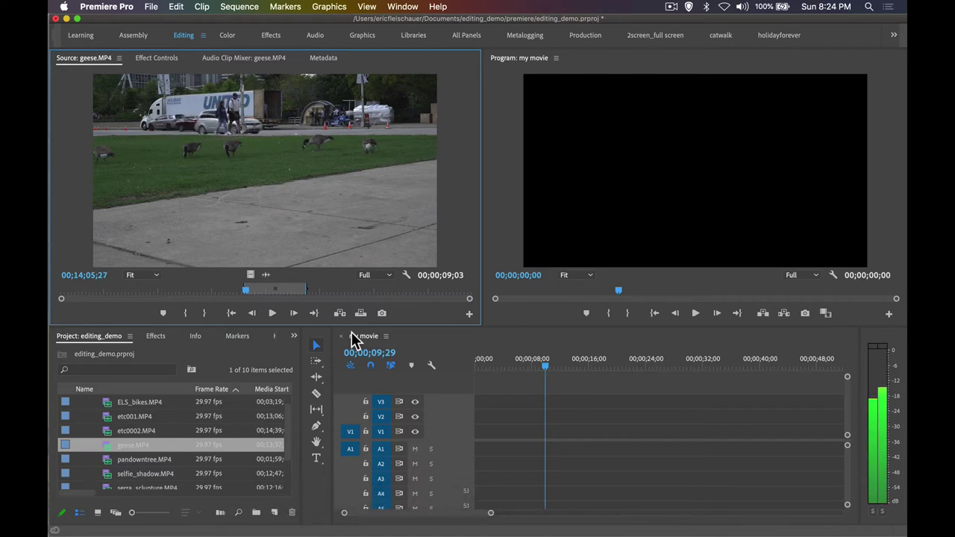
key(Left)
key(Left)
key(Left)
key(Left)
key(Left)
key(Left)
key(Left)
key(Left)
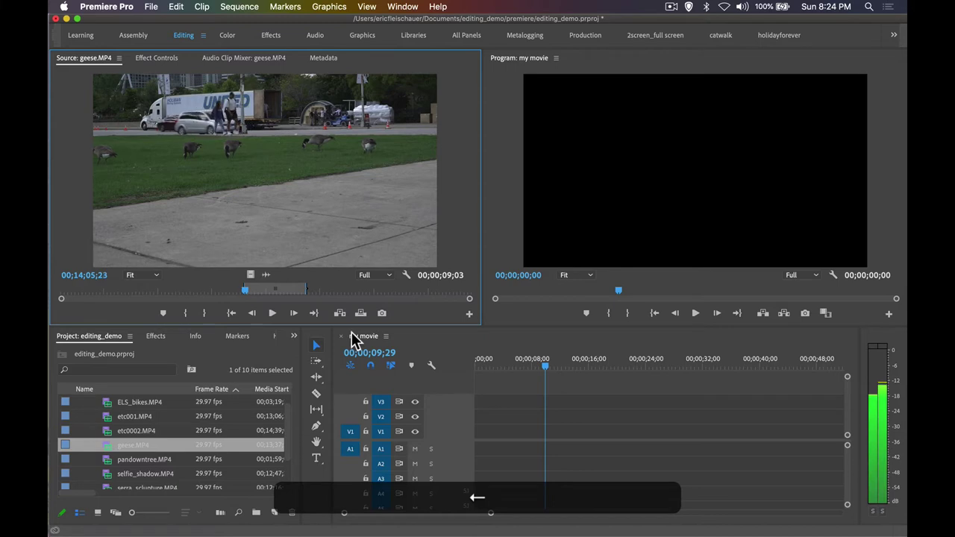
key(Right)
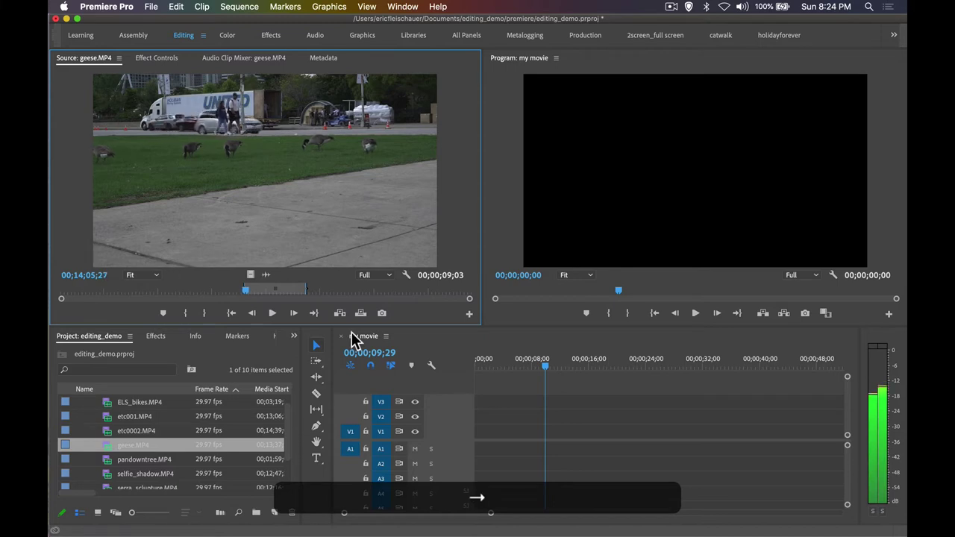
Step back from the Out point of geese.MP4 and mark a new Out point at 00;14;13;23.
key(Down)
key(Left)
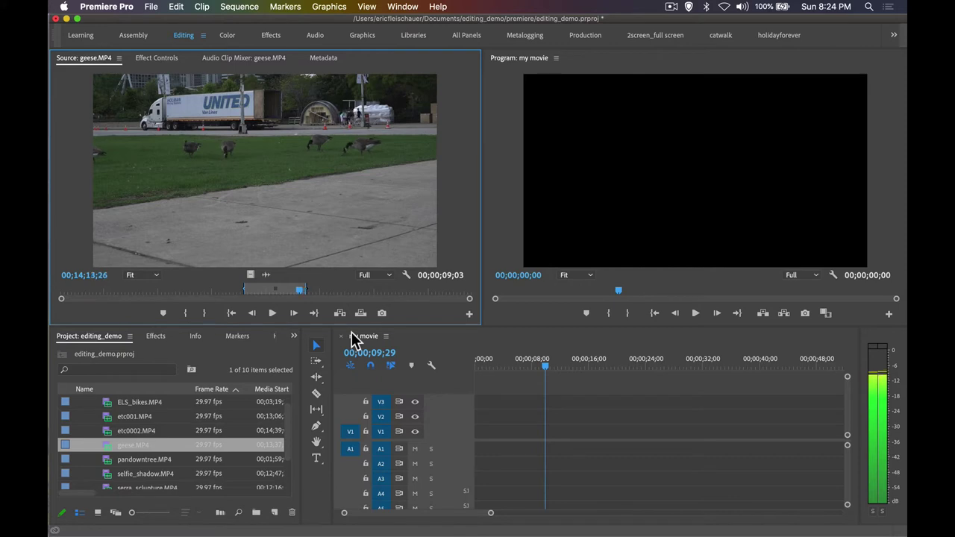
key(Right)
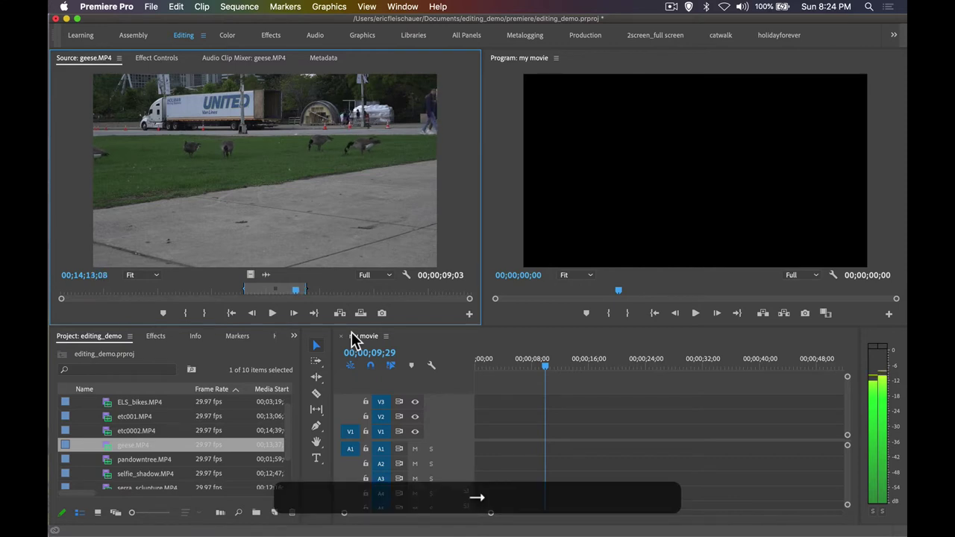
key(Right)
key(Right)
key(Right)
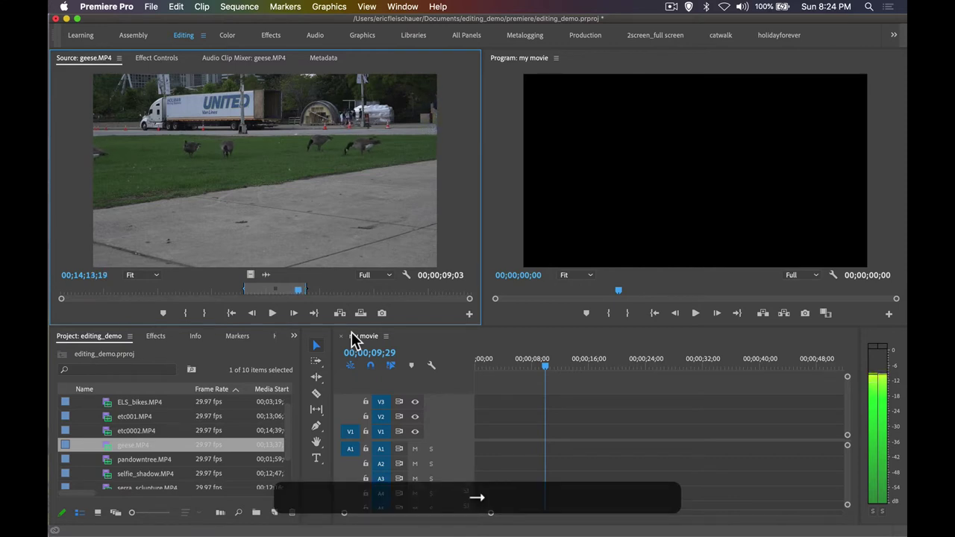
key(Right)
key(Right)
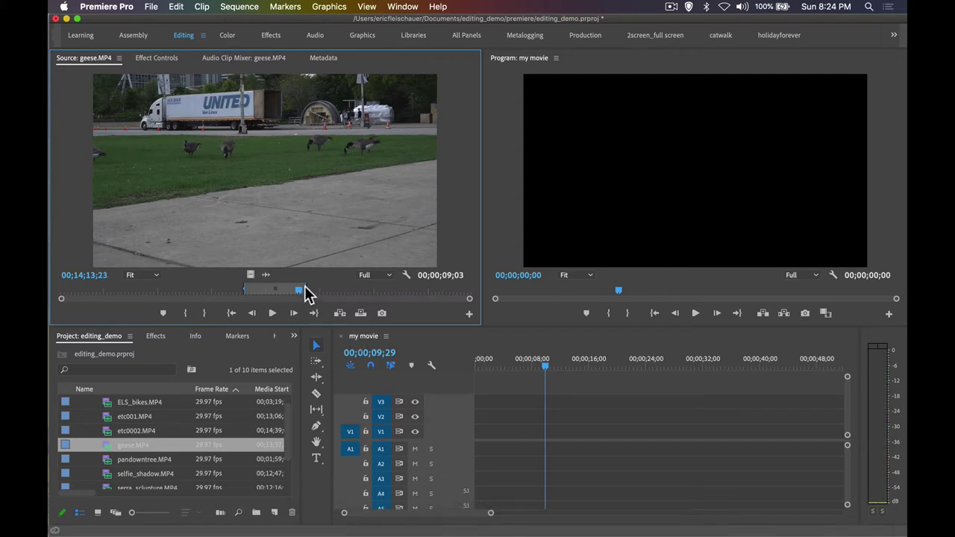
key(o)
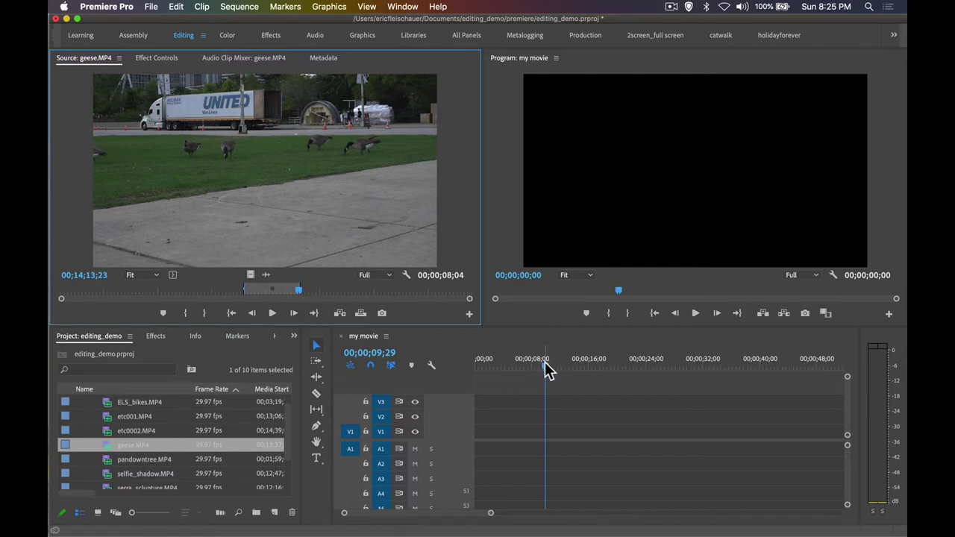
Move the my movie sequence playhead to the beginning at 00;00;00;00.
mouse_move(546, 369)
mouse_down()
mouse_move(486, 369)
mouse_move(549, 370)
mouse_move(534, 367)
mouse_up()
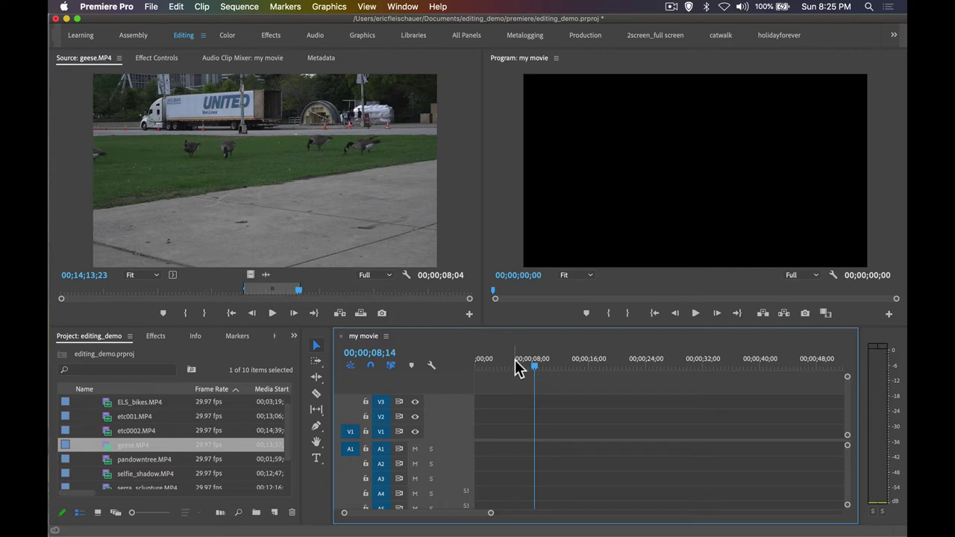
drag(532, 366, 436, 365)
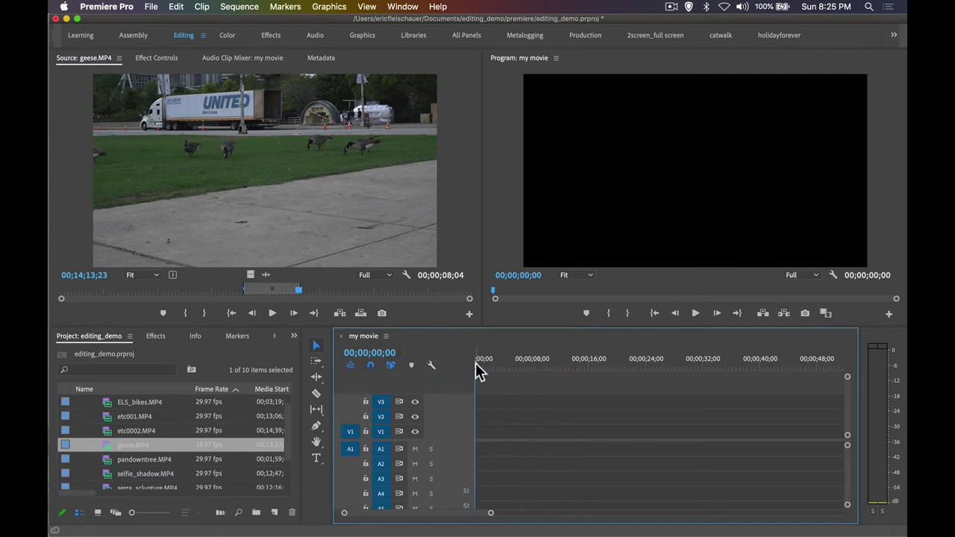
click(452, 364)
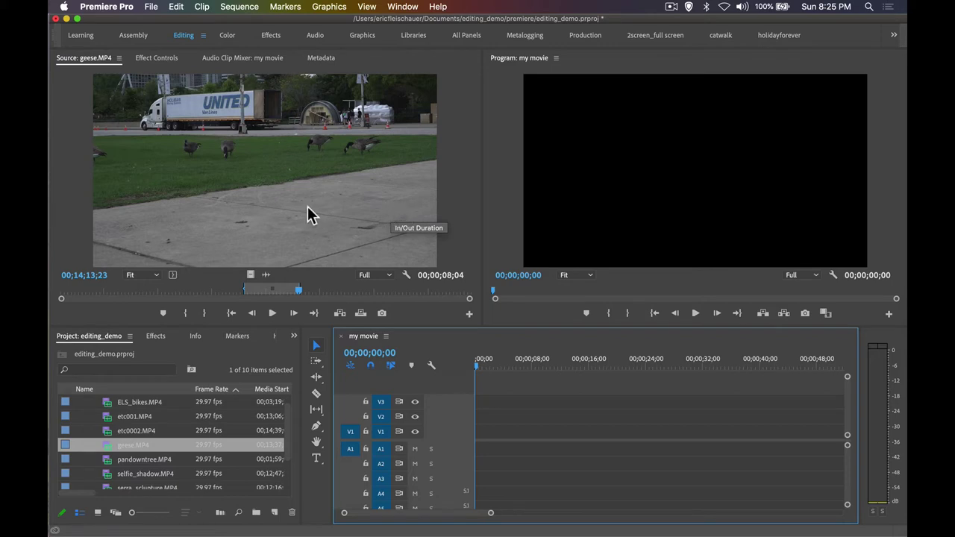
Place the marked geese.MP4 range at the start of tracks V1 and A1, and undo the placement.
drag(283, 185, 471, 433)
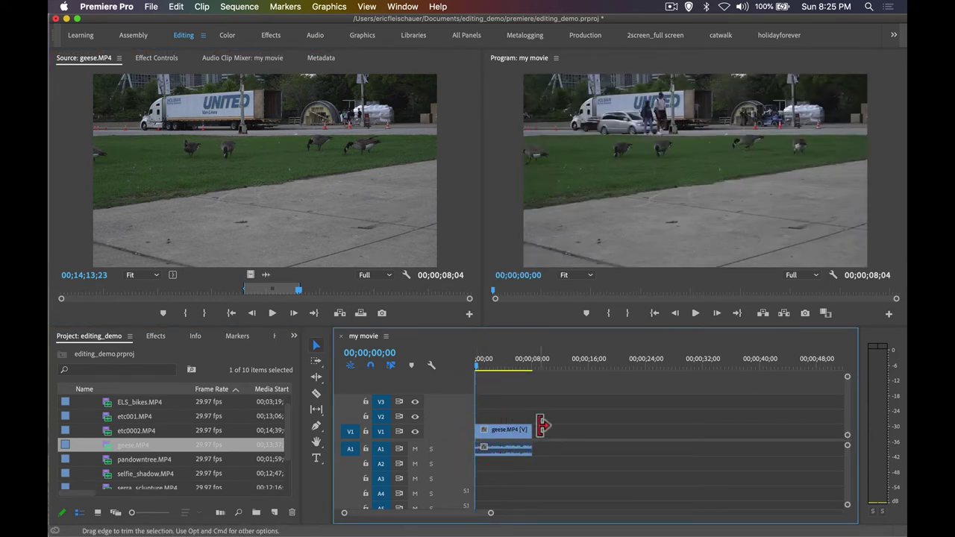
key(super+z)
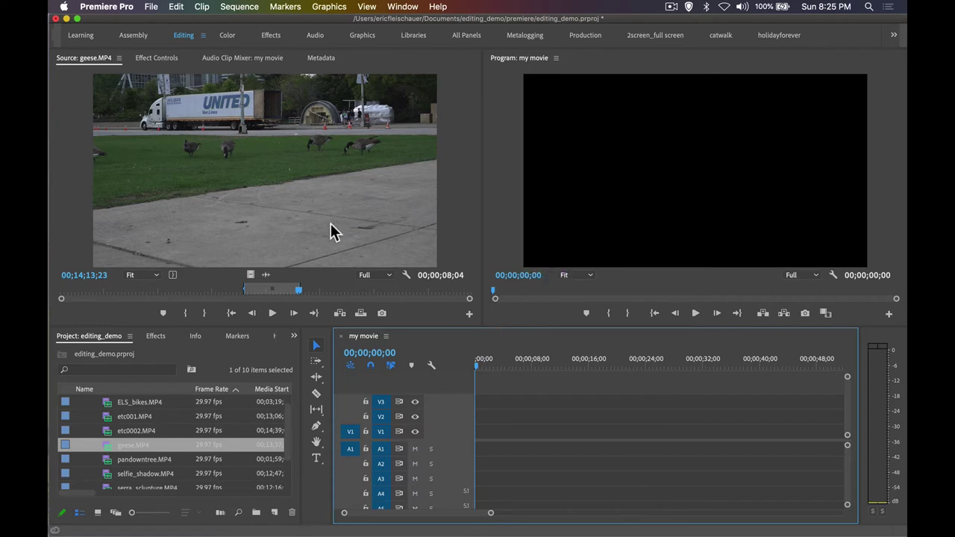
Insert the marked geese.MP4 range at the start of my movie and move the sequence playhead to 00;00;04;06.
drag(302, 224, 333, 314)
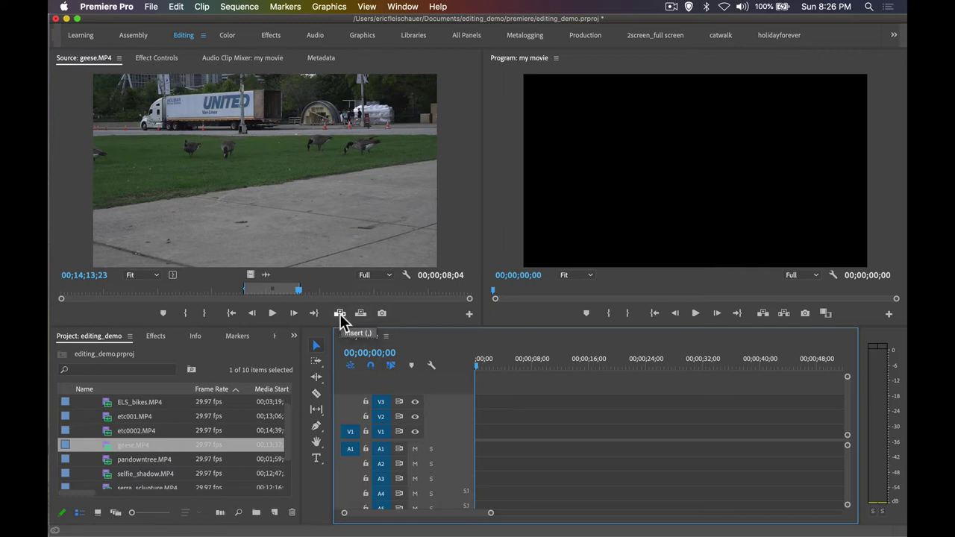
click(340, 314)
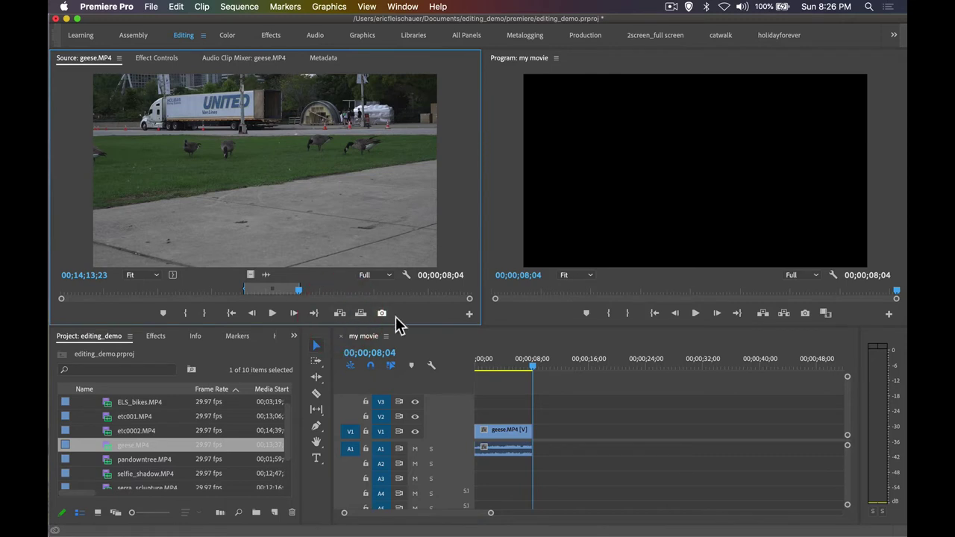
click(507, 364)
click(506, 367)
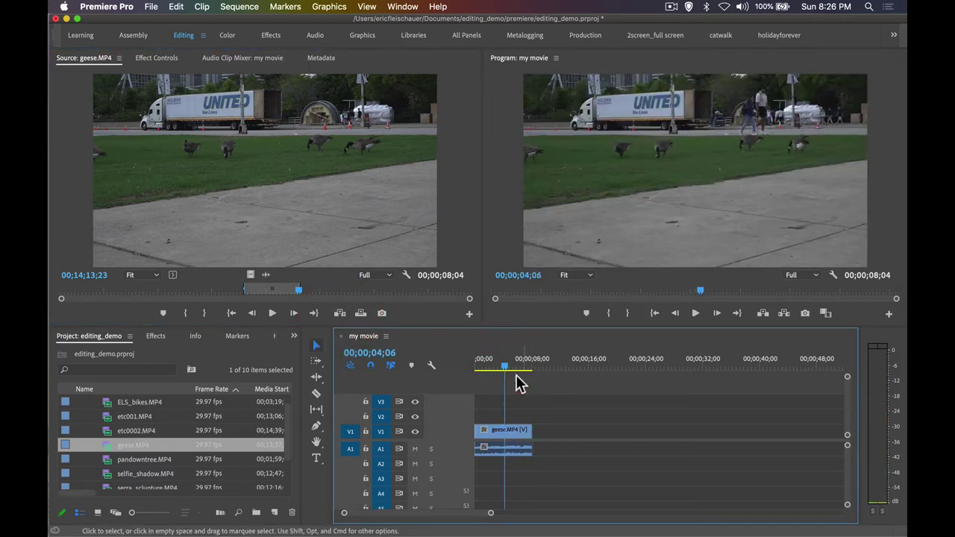
Undo the geese.MP4 insertion and insert the marked range again at the start of the my movie sequence.
key(super+z)
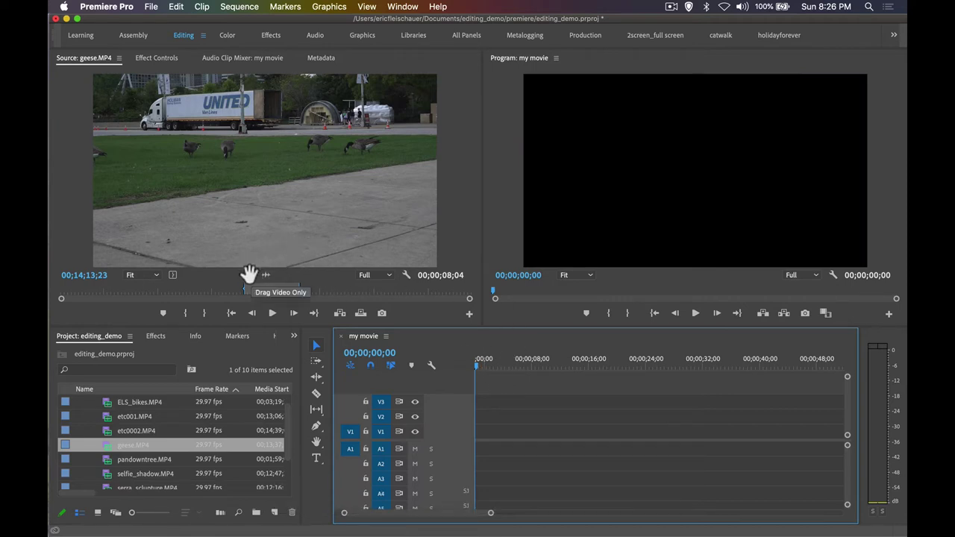
drag(248, 275, 274, 207)
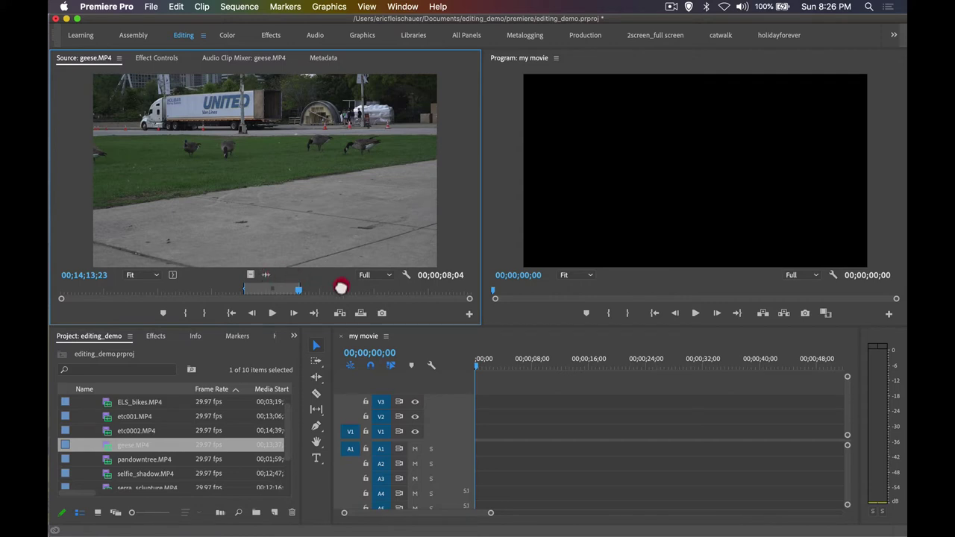
drag(340, 286, 292, 214)
click(341, 313)
Scrub through the inserted geese.MP4 clip in the sequence, returning to the start and stopping at 00;00;02;08.
drag(522, 367, 514, 368)
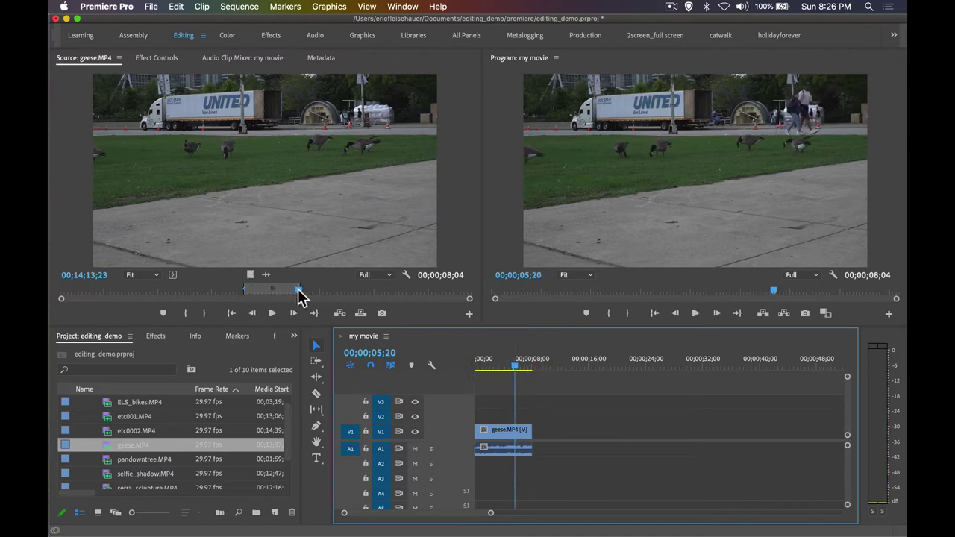
drag(515, 367, 466, 364)
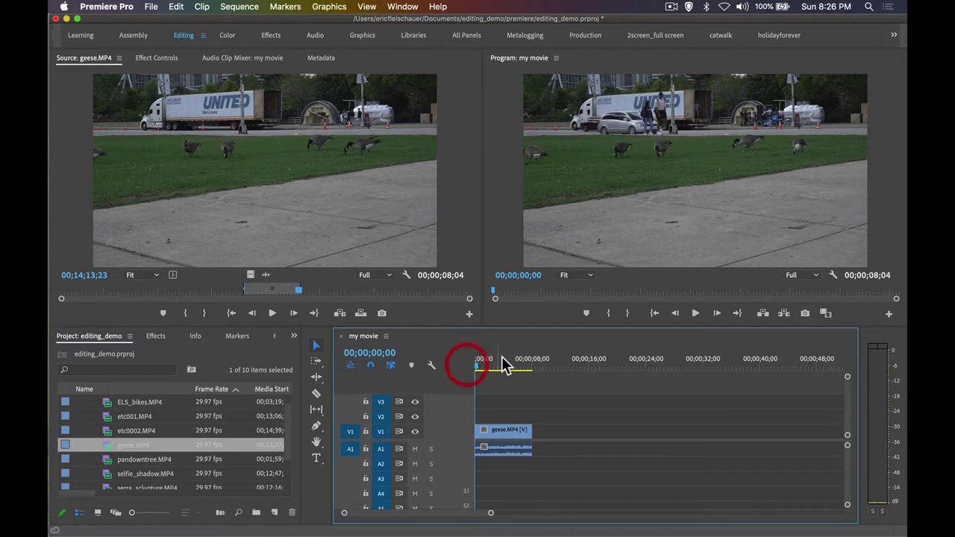
click(492, 366)
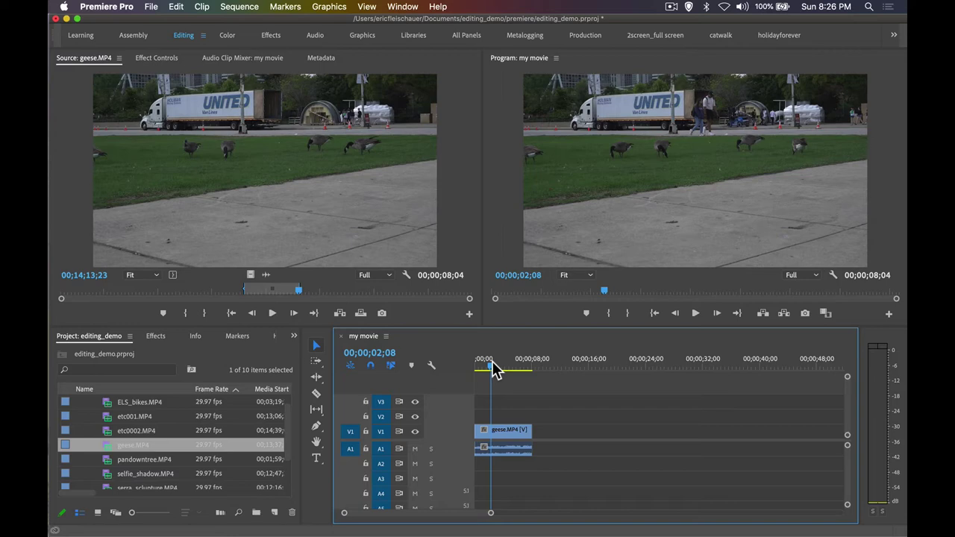
Jump the sequence playhead back and forth between the edit points of geese.MP4, finishing at the clip's end at 00;00;08;04.
key(Down)
key(Up)
key(Down)
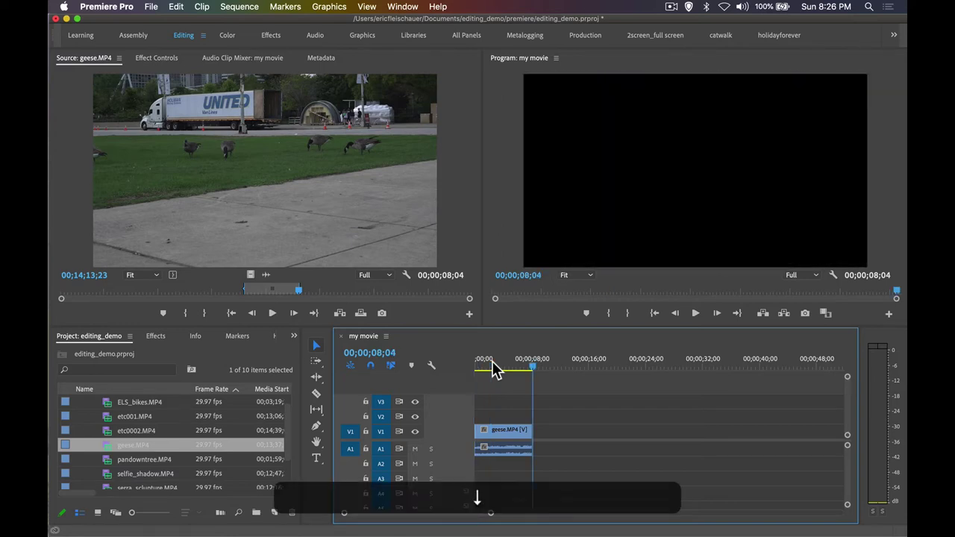
key(Up)
key(Down)
key(Up)
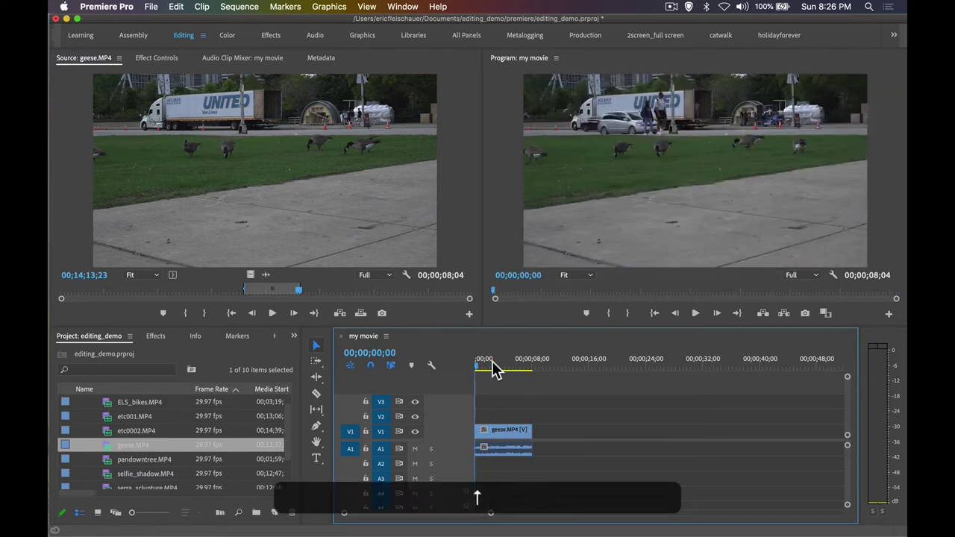
key(Down)
key(Up)
key(Down)
key(Up)
key(Down)
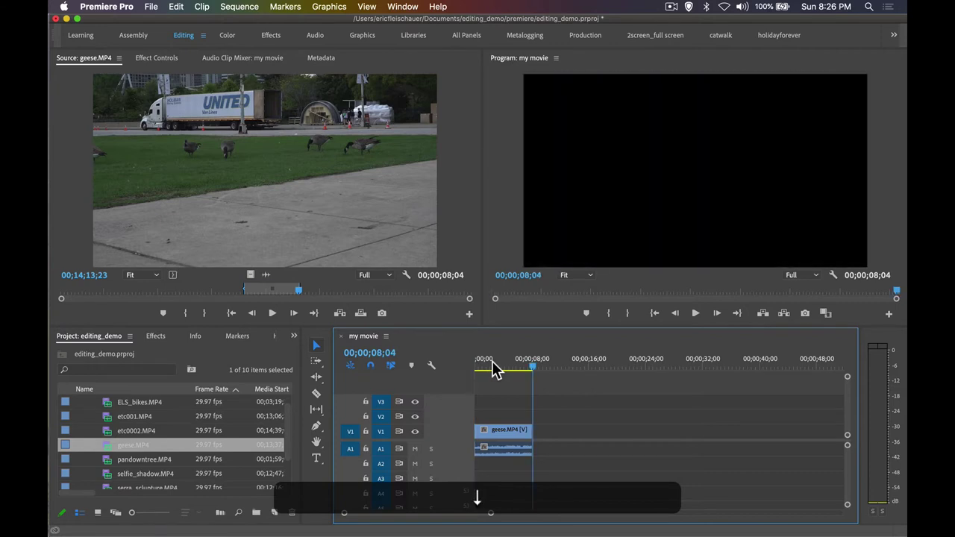
key(Up)
key(Down)
key(Up)
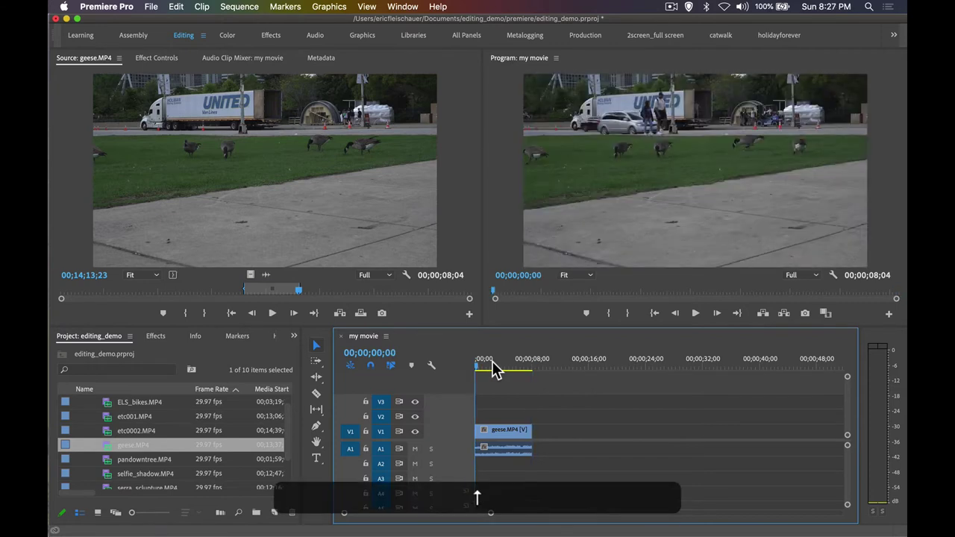
key(Down)
key(Up)
key(Down)
key(Up)
key(Down)
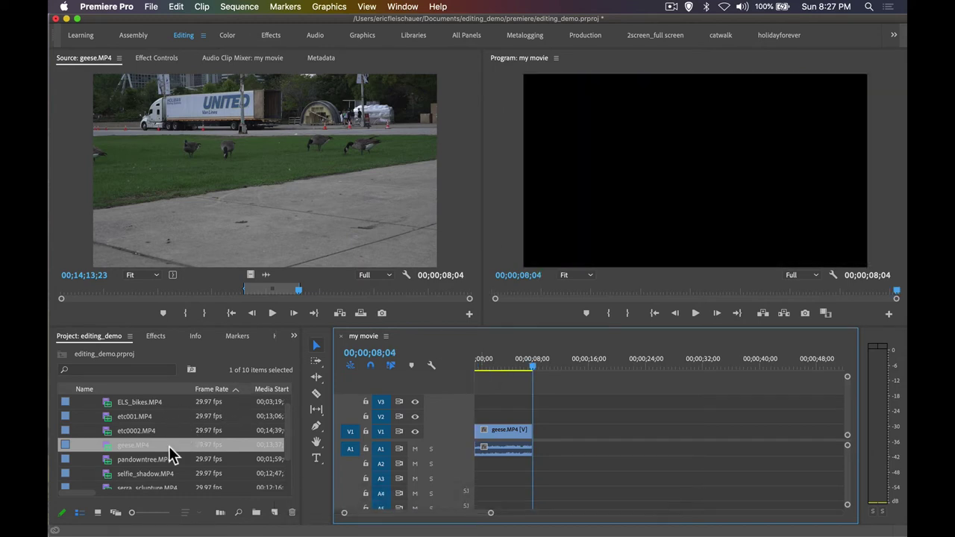
Load etc001.MP4 and pandowntree.MP4 in turn as the source clip, and move the pandowntree.MP4 playhead to the clip's beginning.
double_click(104, 418)
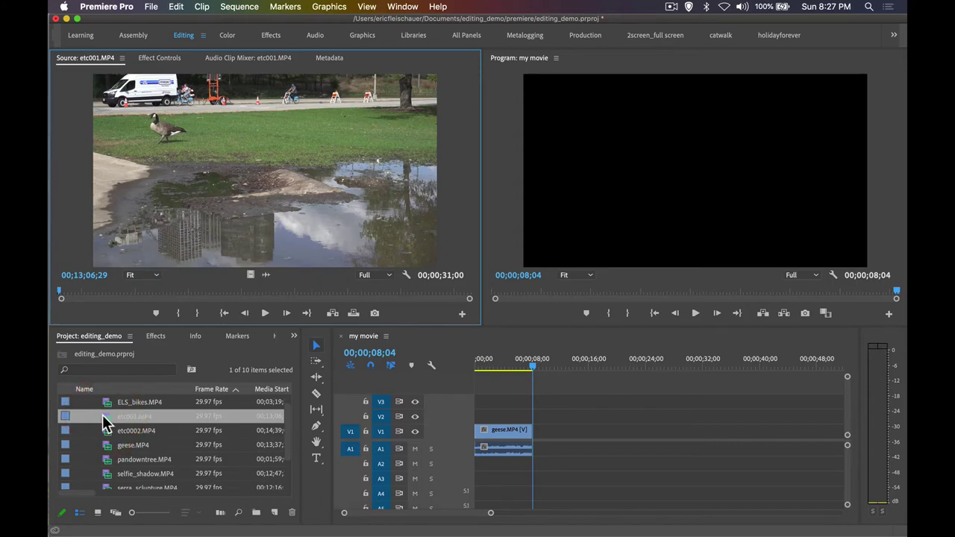
double_click(106, 459)
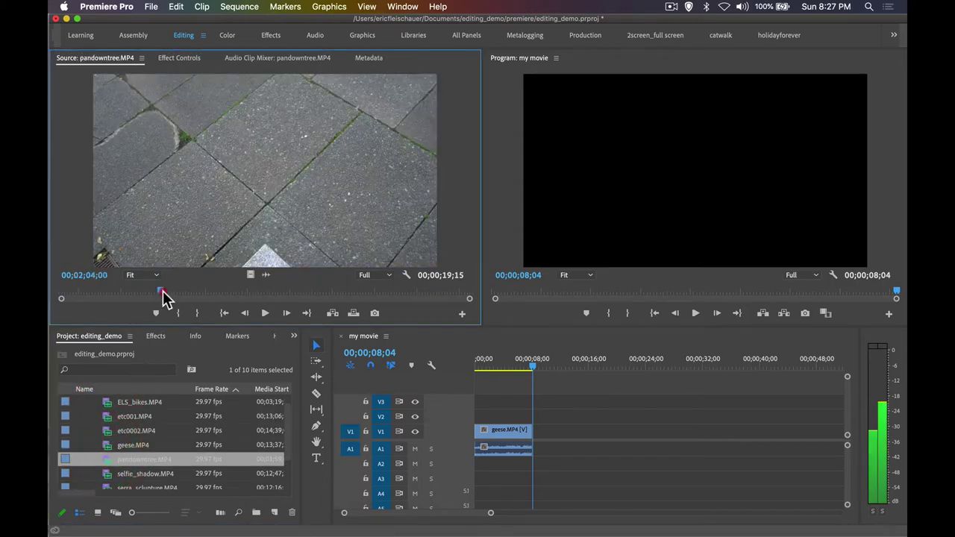
drag(169, 298, 81, 286)
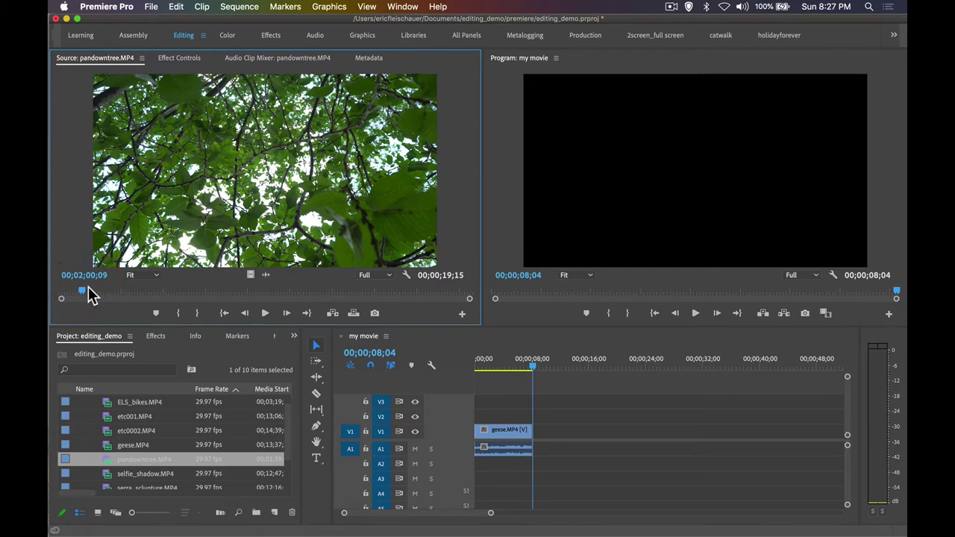
click(82, 290)
drag(84, 295, 59, 294)
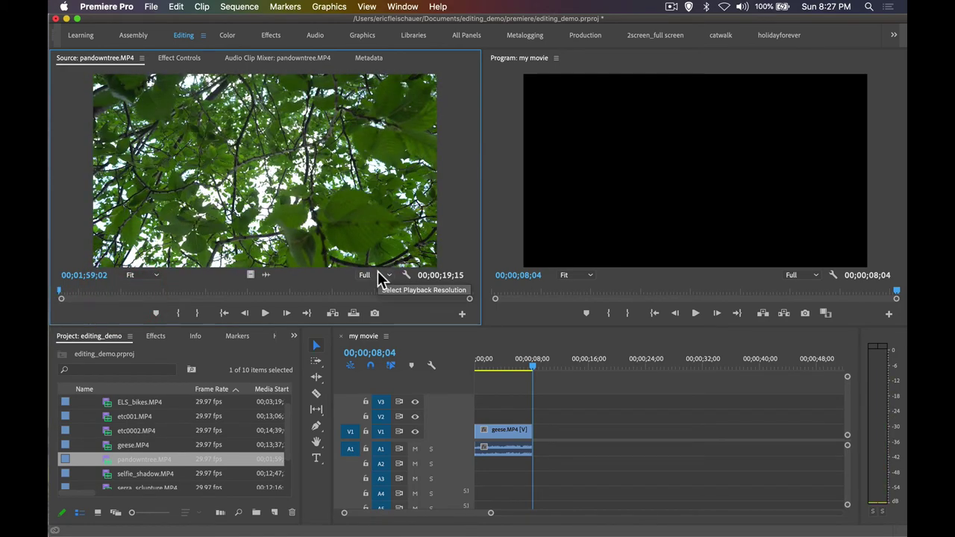
Mark the In point of pandowntree.MP4 at 00;01;59;02, and play and step through the clip to 00;02;02;29.
key(space)
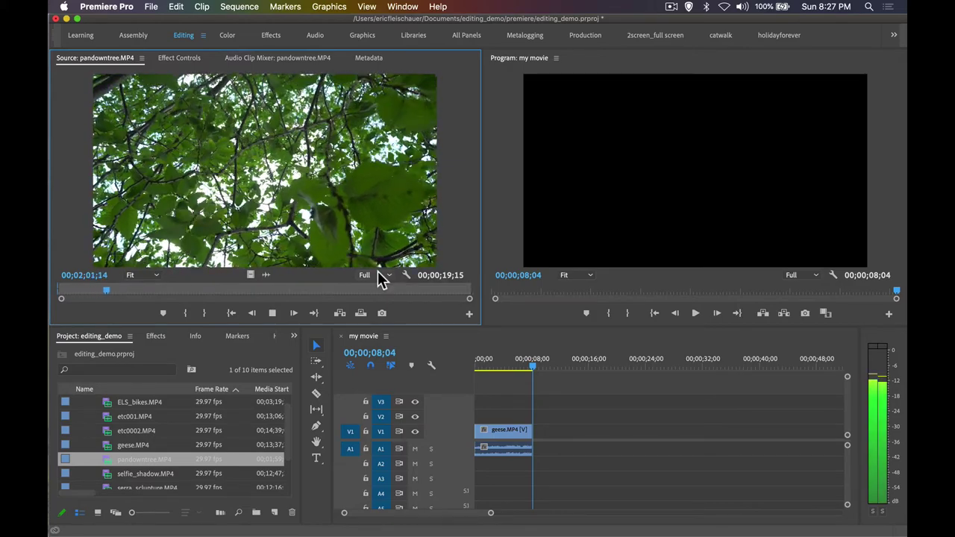
key(space)
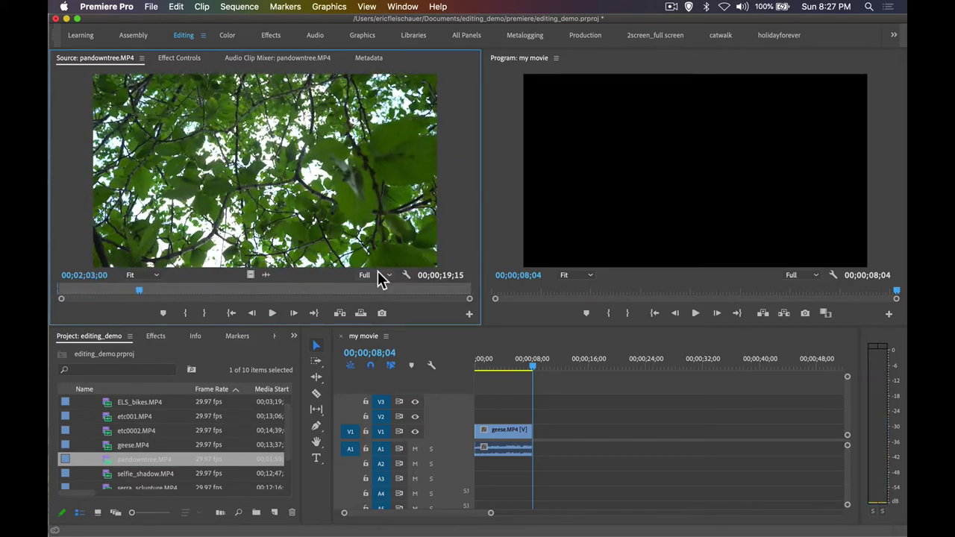
key(Left)
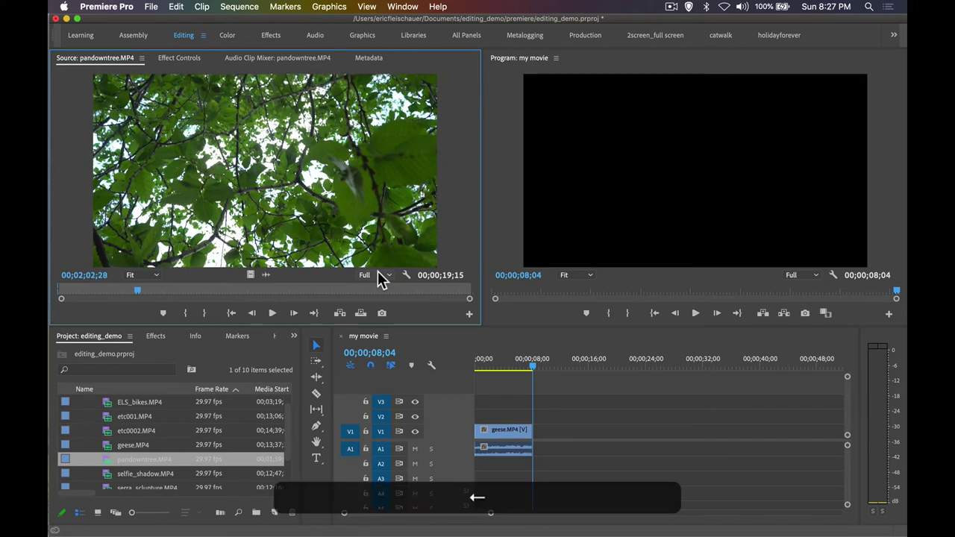
key(Left)
key(Right)
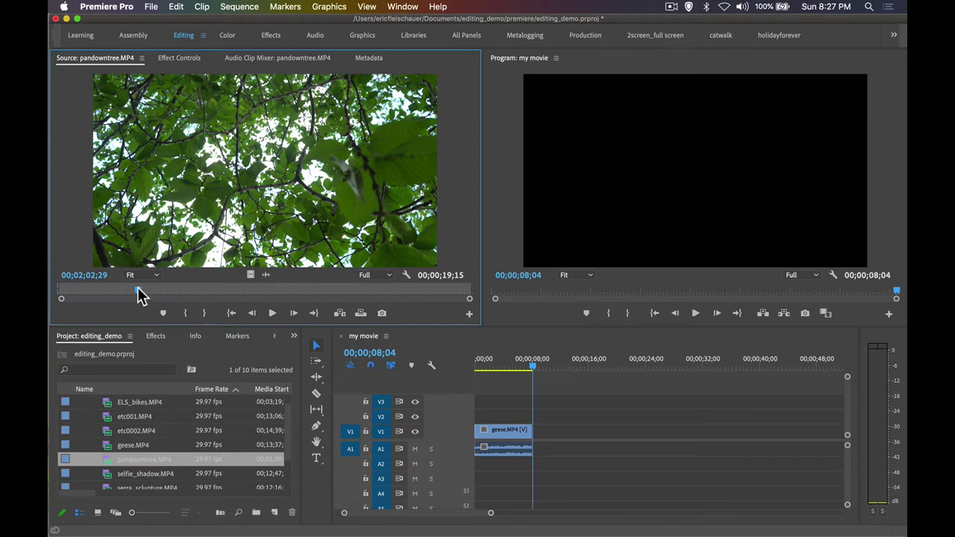
Shuttle pandowntree.MP4 backward and forward to review the footage, stopping at 00;02;04;04.
key(j)
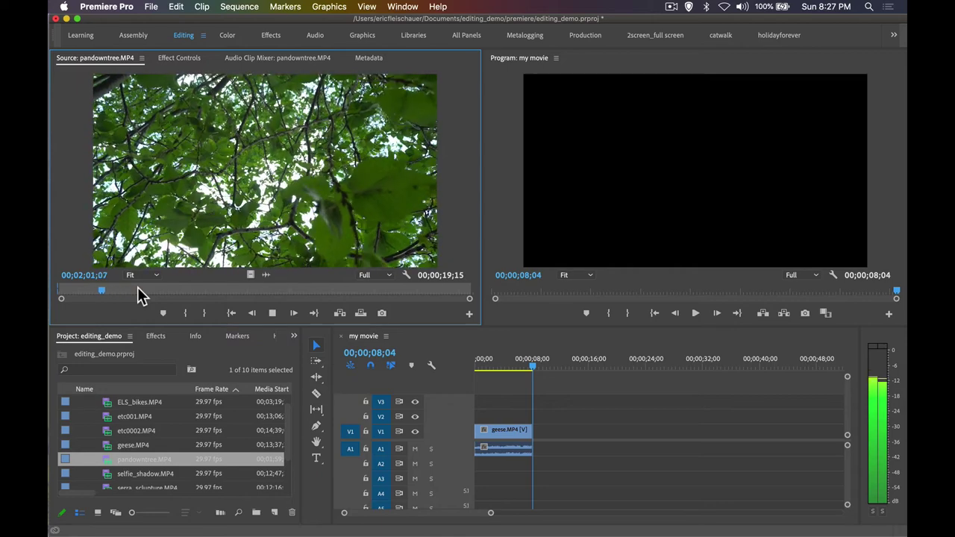
key(k)
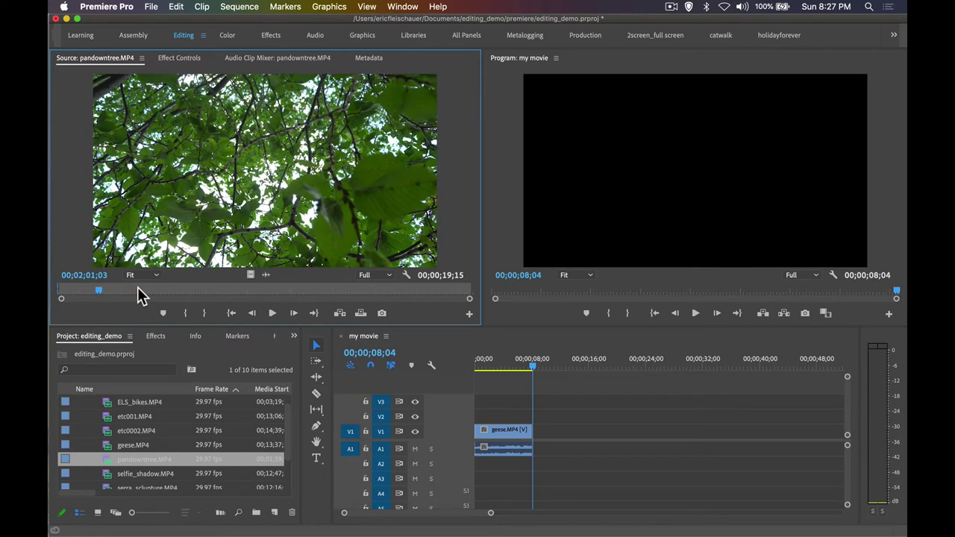
key(space)
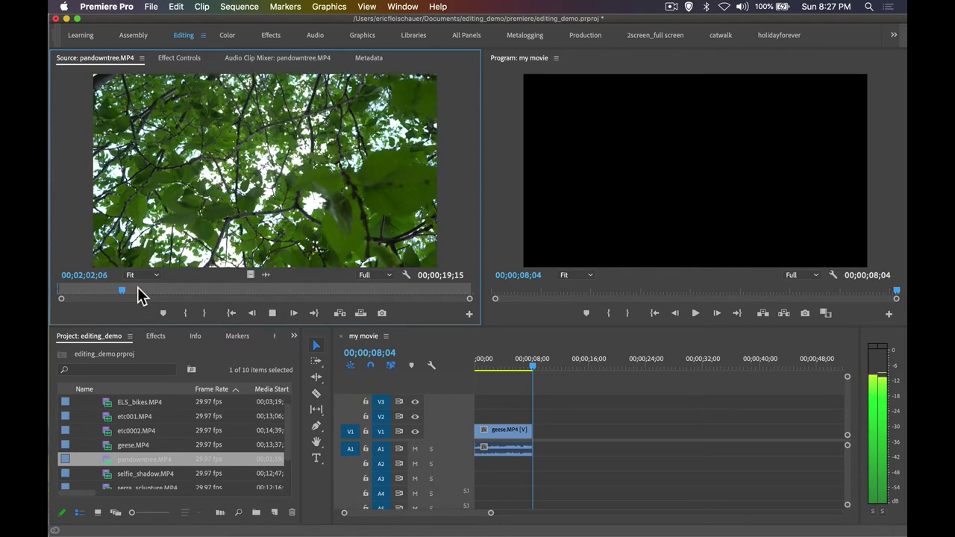
key(space)
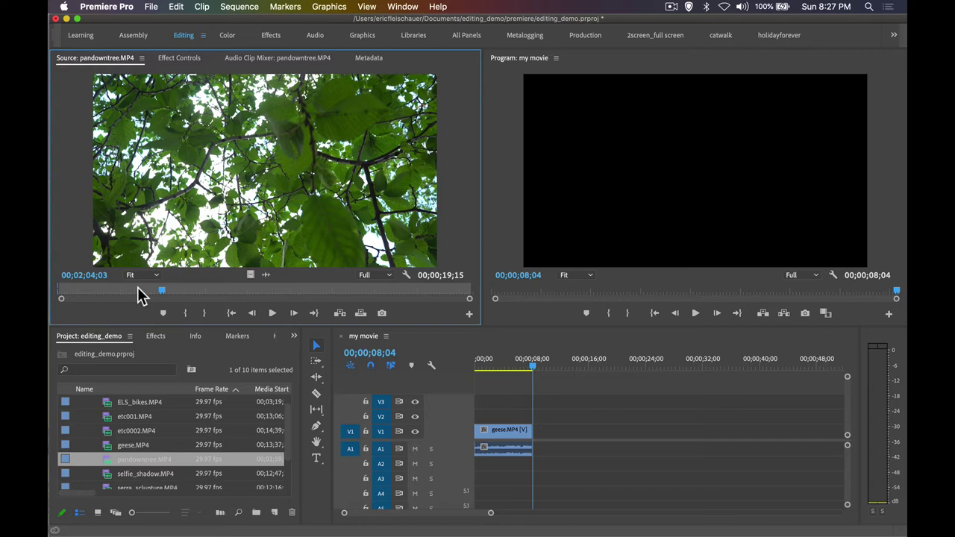
key(j)
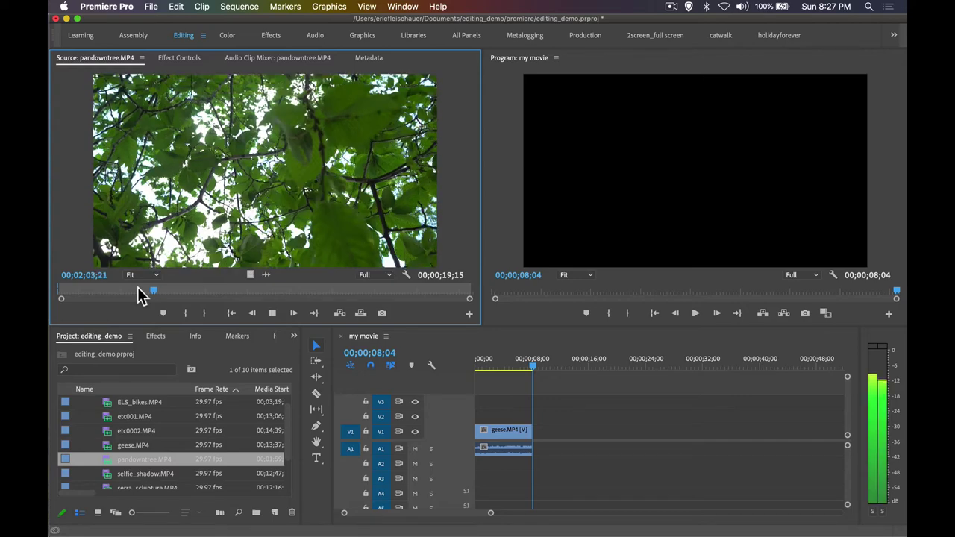
key(l)
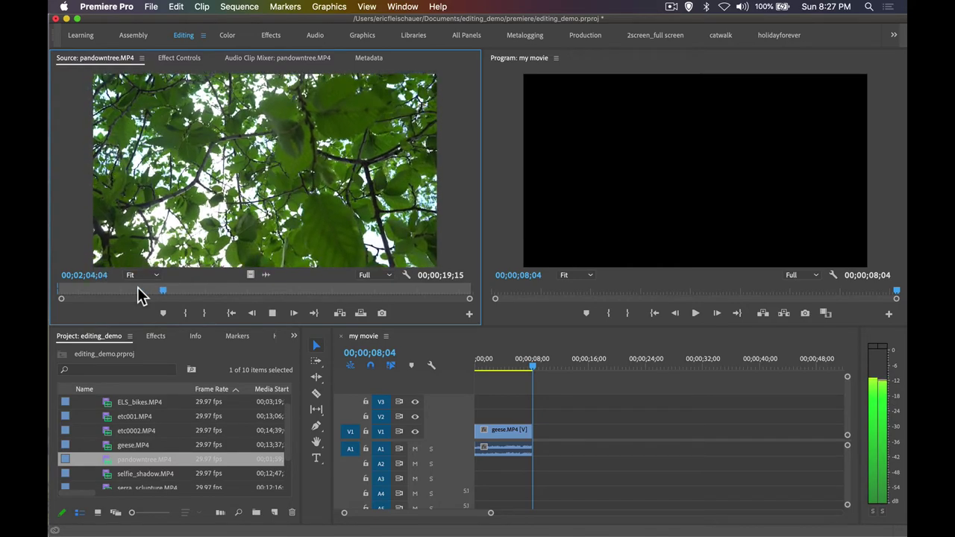
key(space)
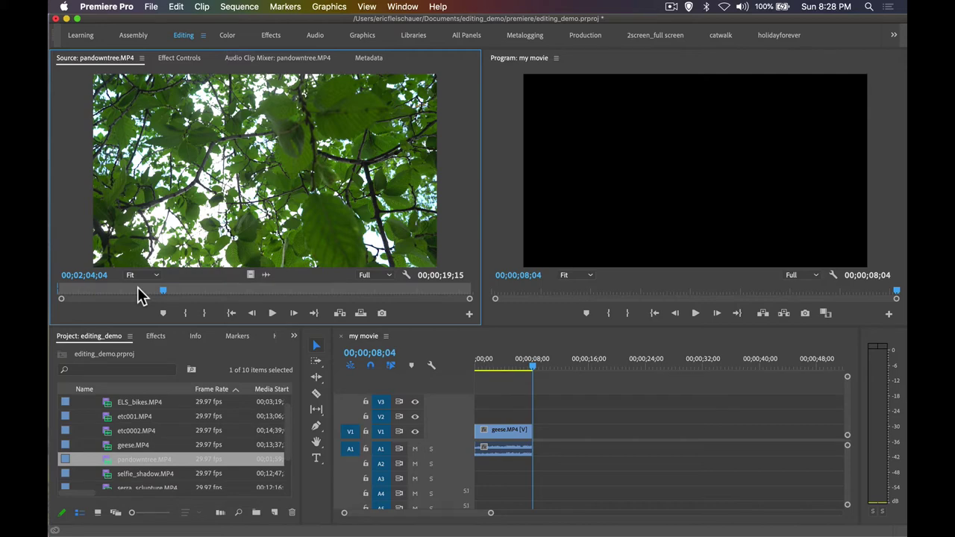
Move the source playhead to 00;02;01;18, play pandowntree.MP4 from there, and play it in reverse from its end.
drag(173, 294, 111, 299)
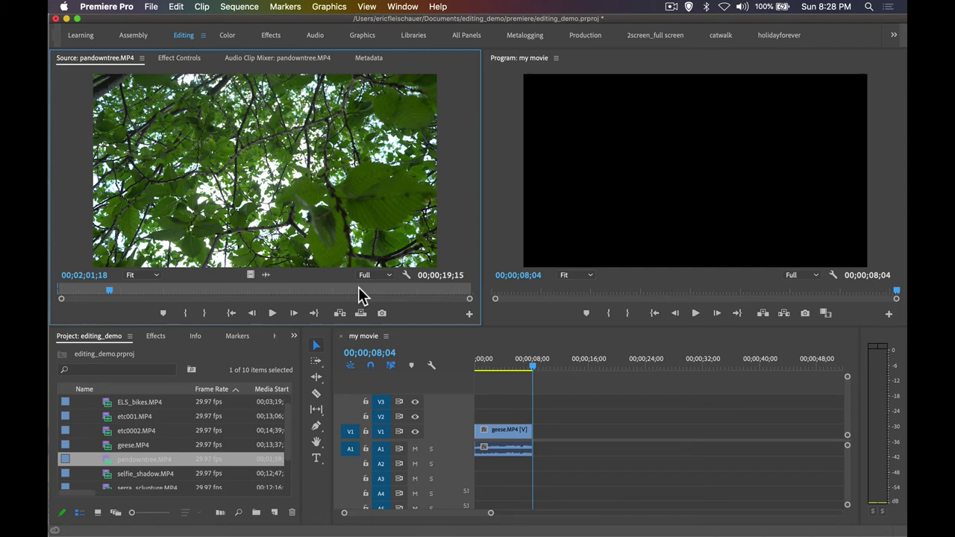
key(space)
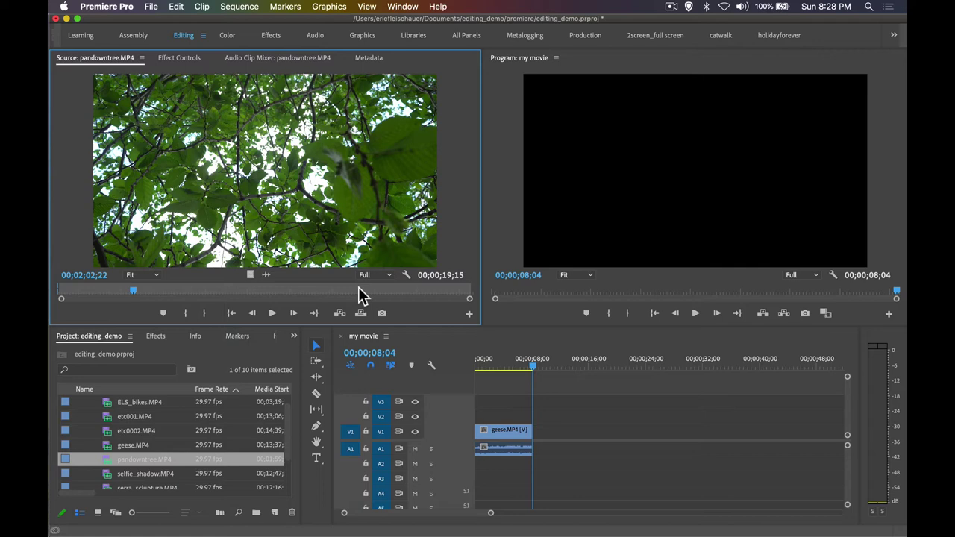
key(space)
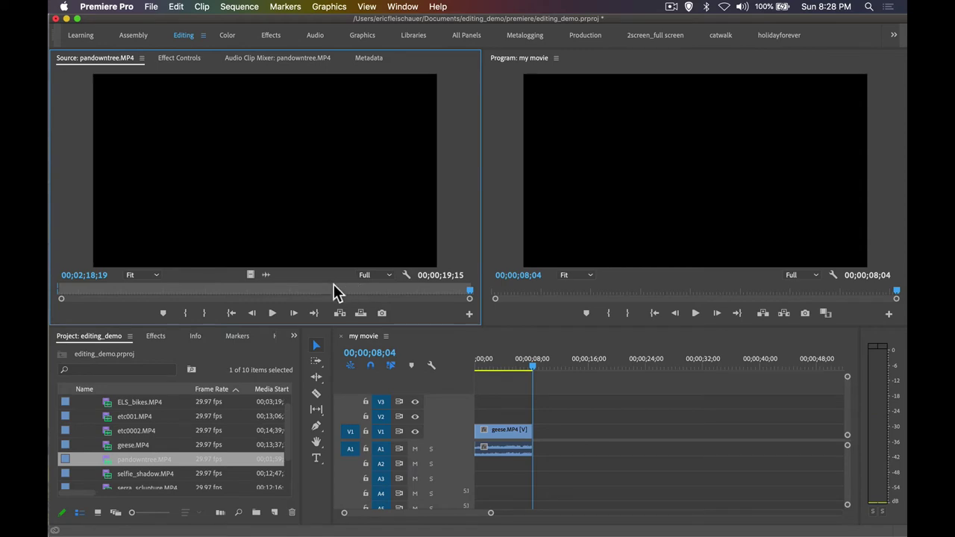
key(j)
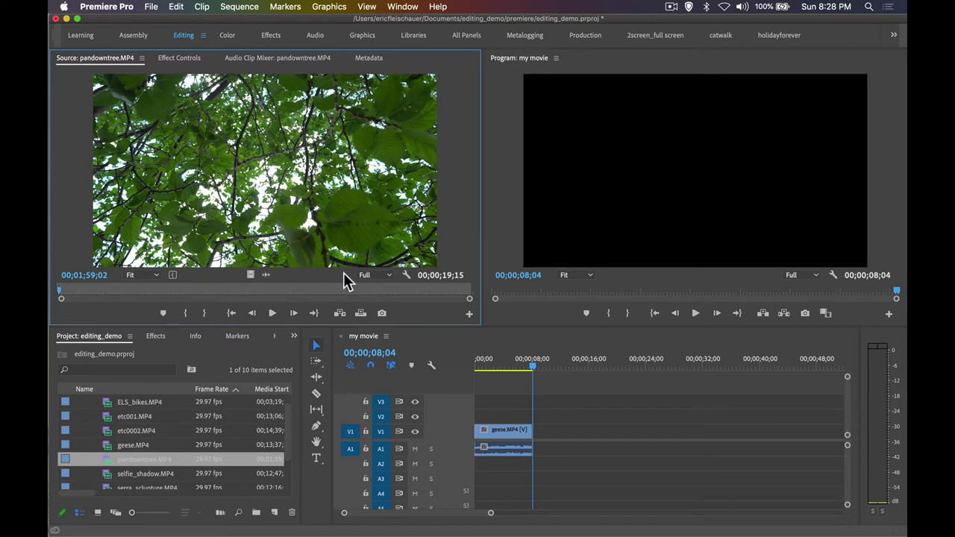
Mark the Out point of pandowntree.MP4 at 00;02;01;19.
click(114, 291)
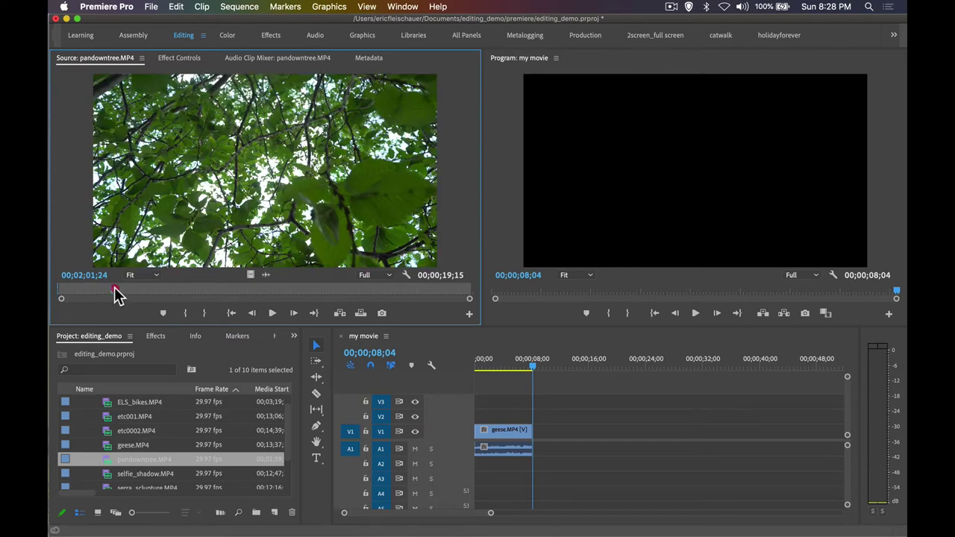
mouse_move(115, 291)
mouse_down()
mouse_move(63, 293)
mouse_move(127, 294)
mouse_move(111, 298)
mouse_up()
key(o)
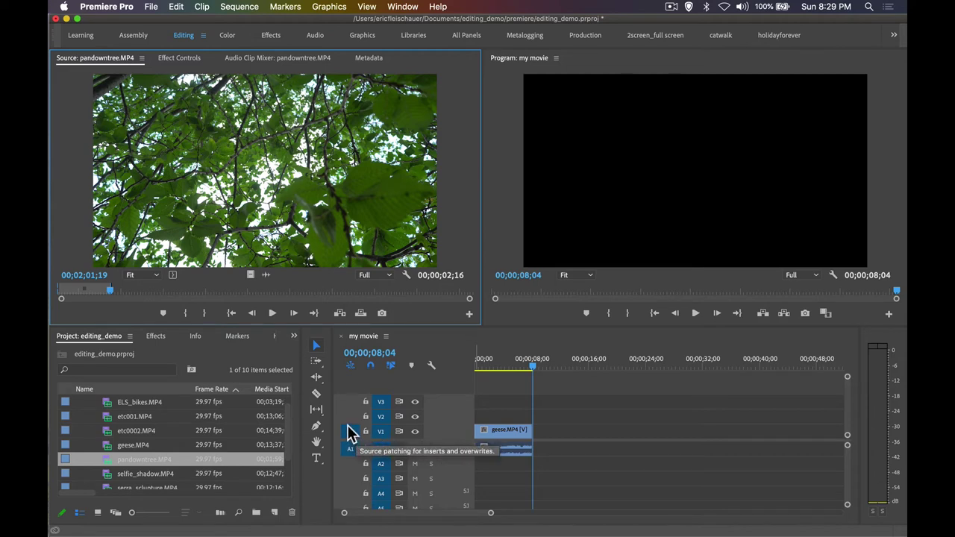
Patch the source video to V2 and the source audio to A2, and insert the marked pandowntree.MP4 range after geese.MP4.
drag(348, 429, 350, 417)
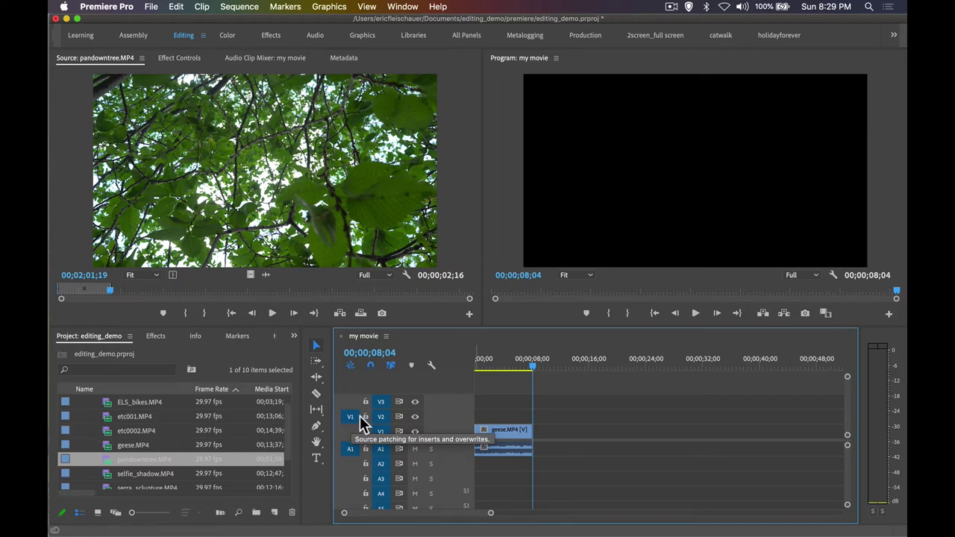
drag(349, 450, 350, 464)
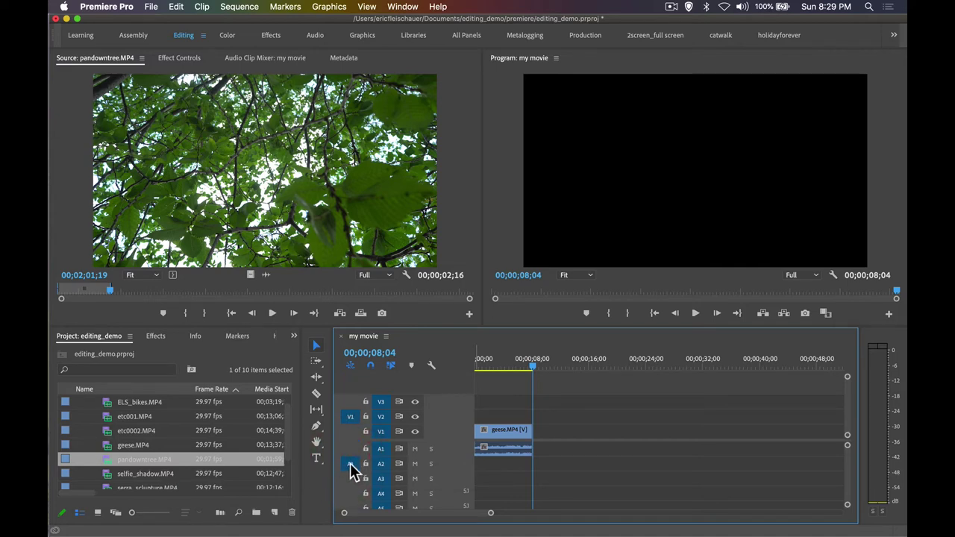
click(339, 314)
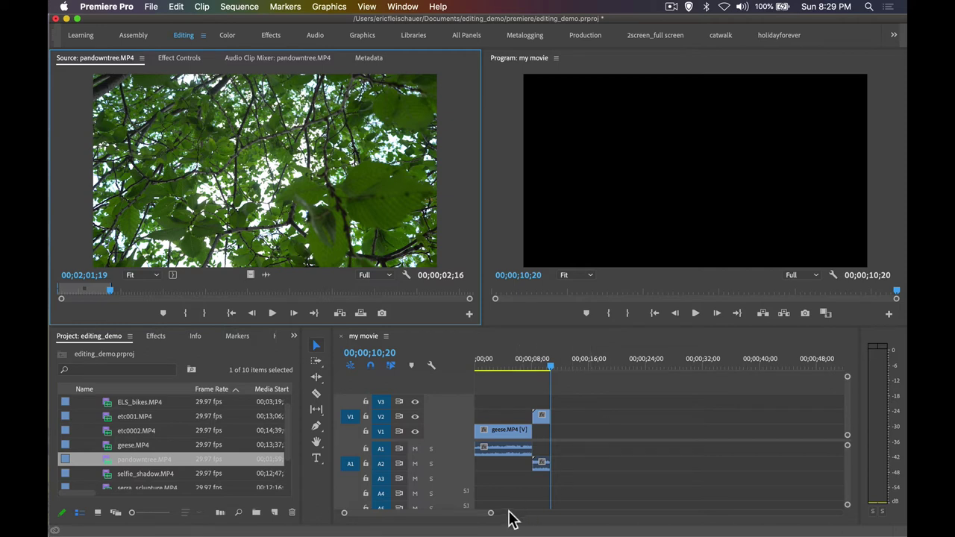
drag(491, 514, 457, 512)
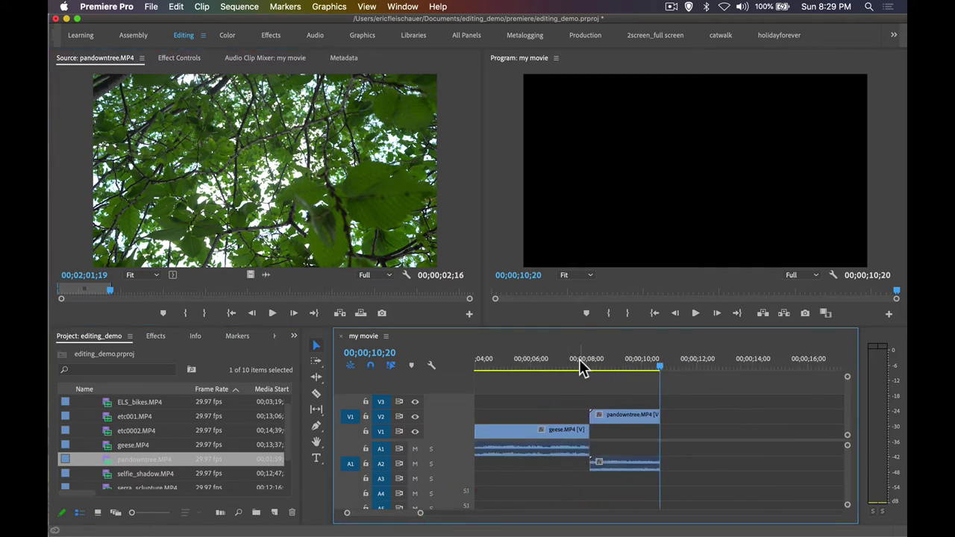
Move the Timeline playhead between the geese.MP4 and pandowntree.MP4 edit points and play the sequence through to its end.
key(Up)
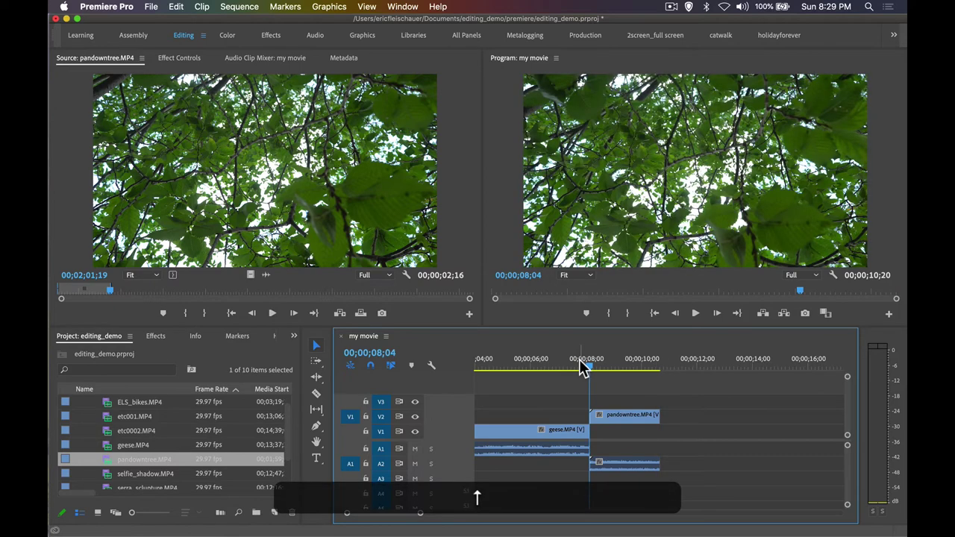
key(Up)
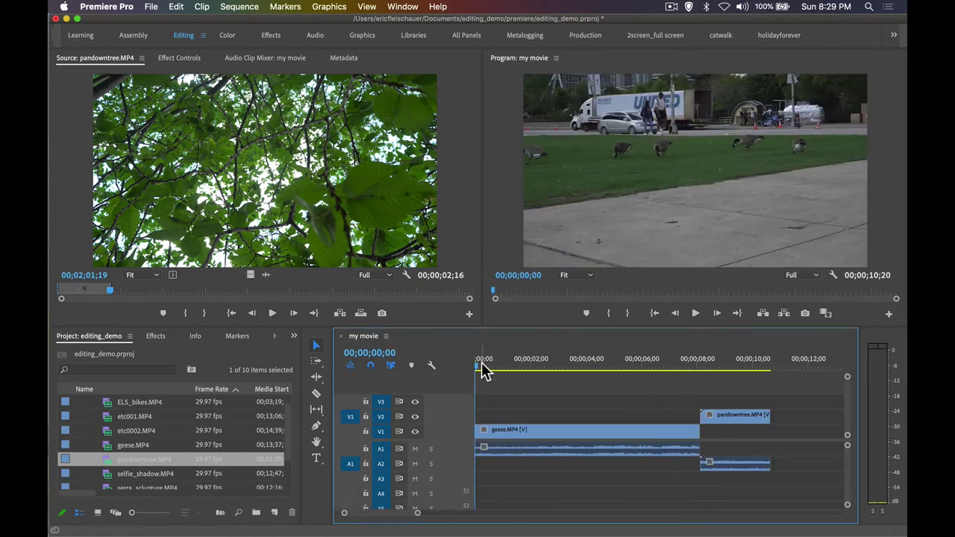
drag(484, 371, 641, 363)
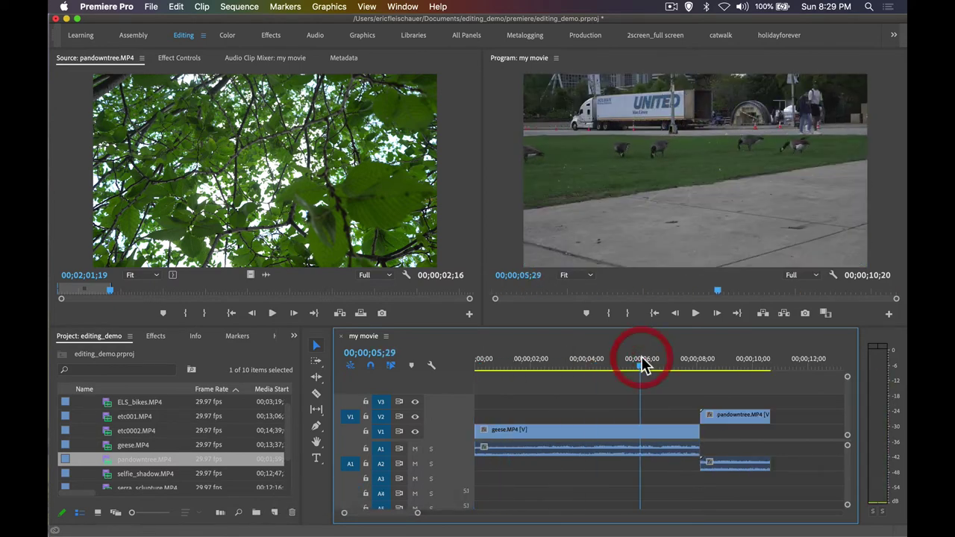
key(Down)
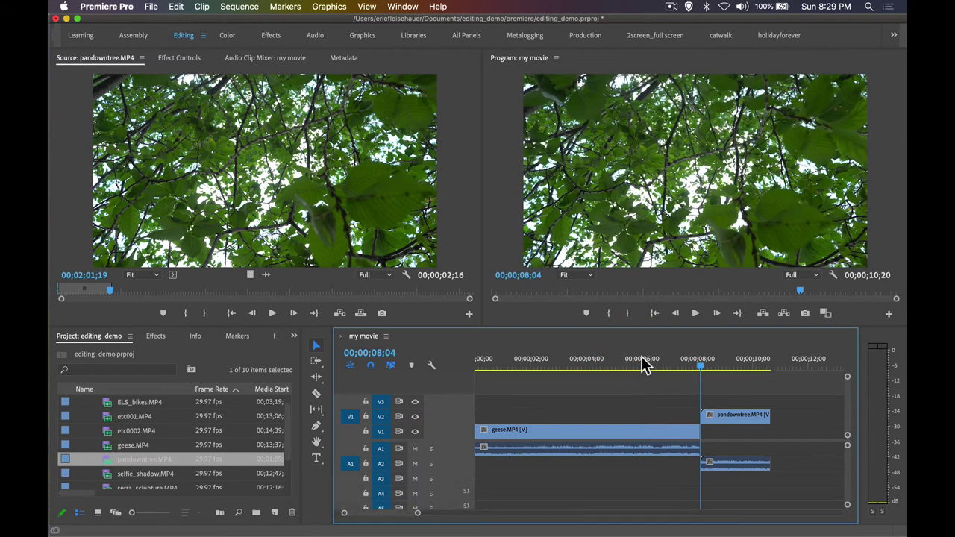
key(Down)
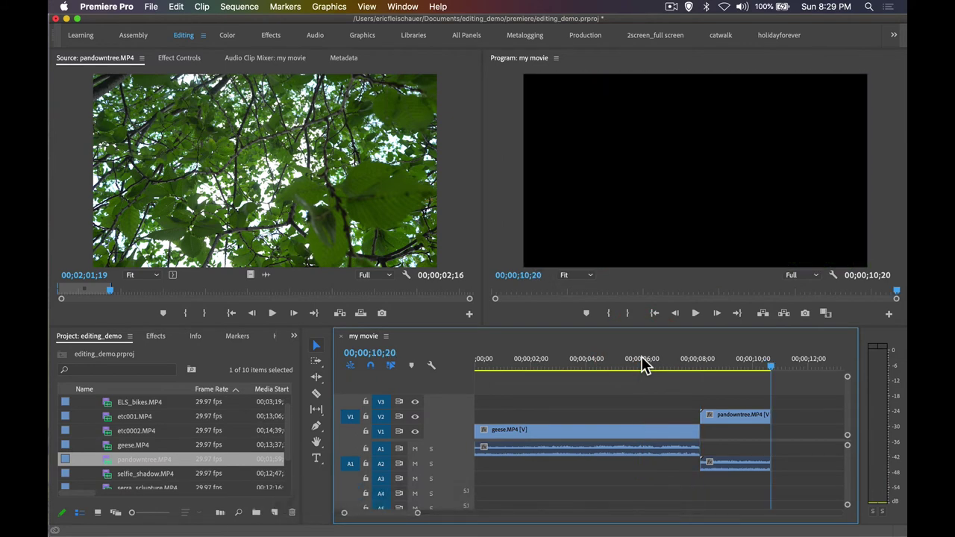
key(Up)
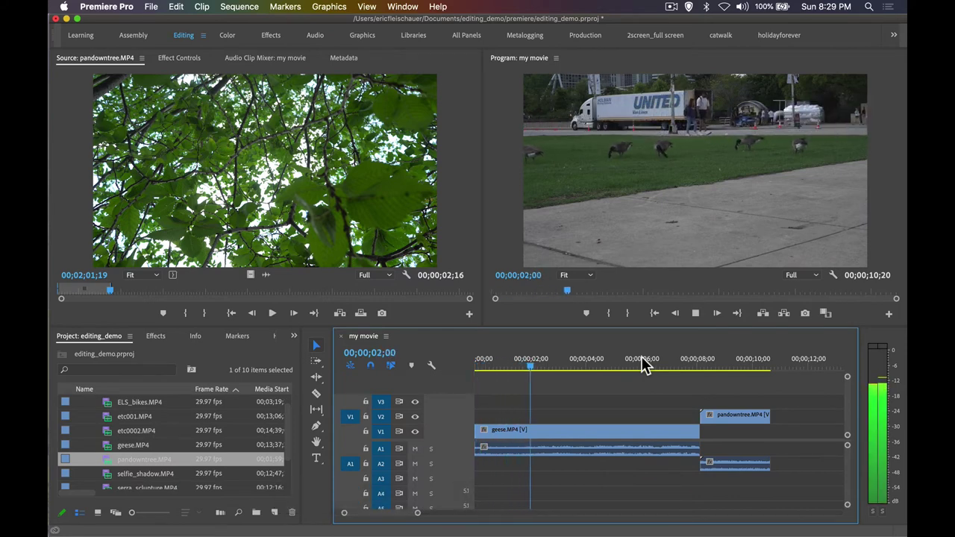
key(XF86AudioMute)
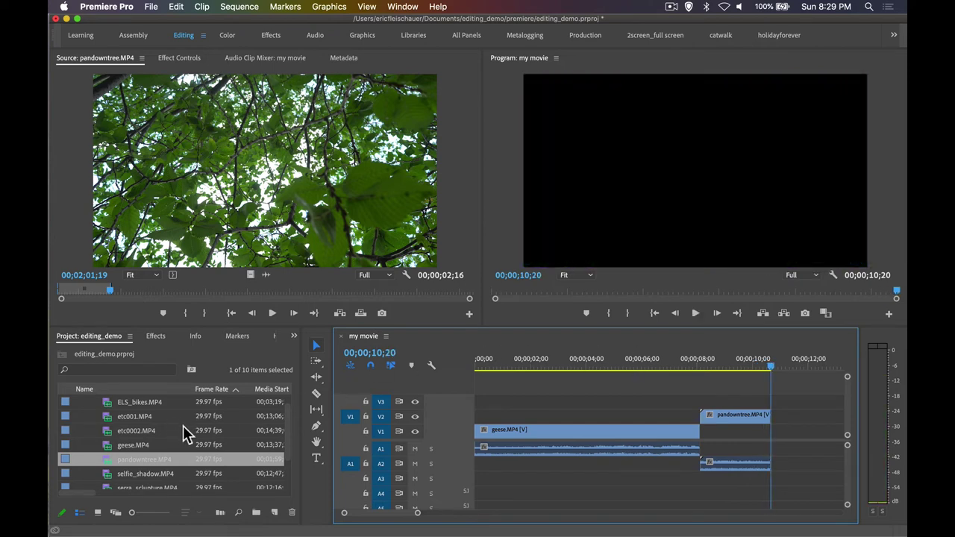
Preview etc001.MP4 and ELS_bikes.MP4 in the Source Monitor, and load serra_sclupture.MP4 there.
double_click(112, 418)
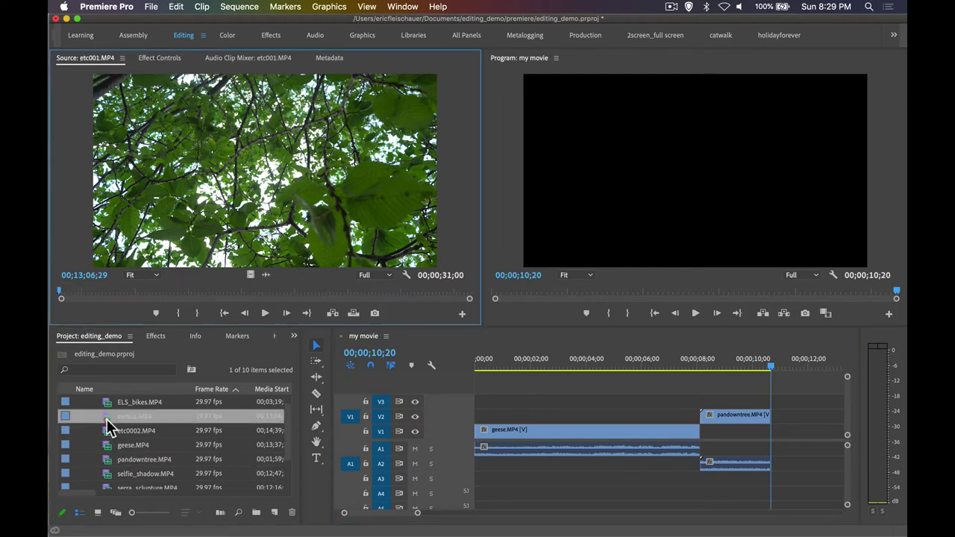
scroll(115, 427, up, 1)
double_click(112, 416)
scroll(111, 433, down, 2)
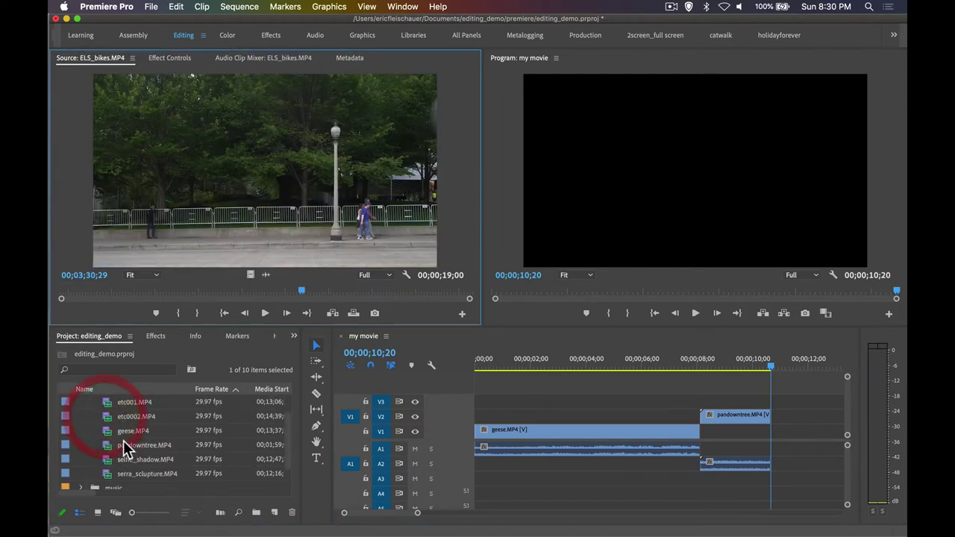
double_click(104, 473)
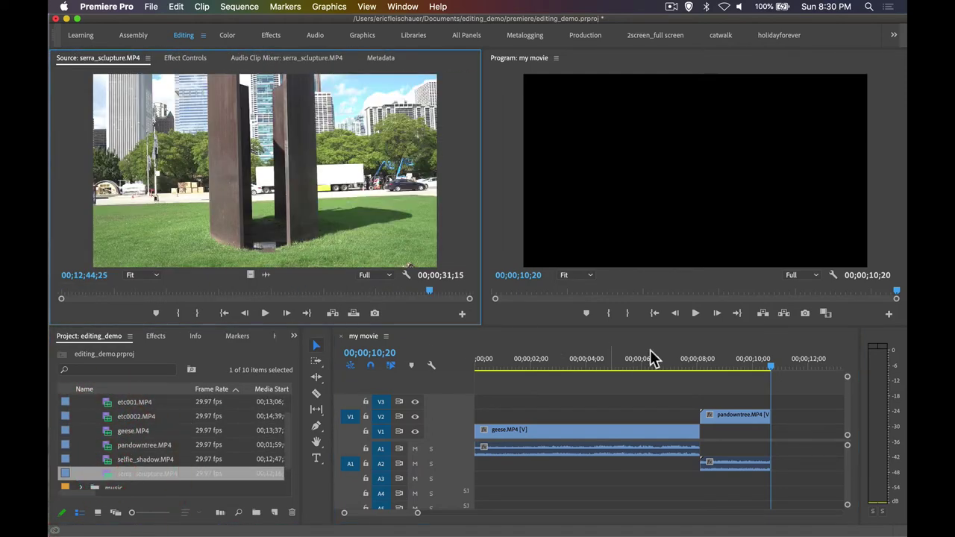
Mark an In point near the start of serra_sclupture.MP4, play the clip, and mark its Out point at 00;12;20;27.
drag(187, 291, 62, 313)
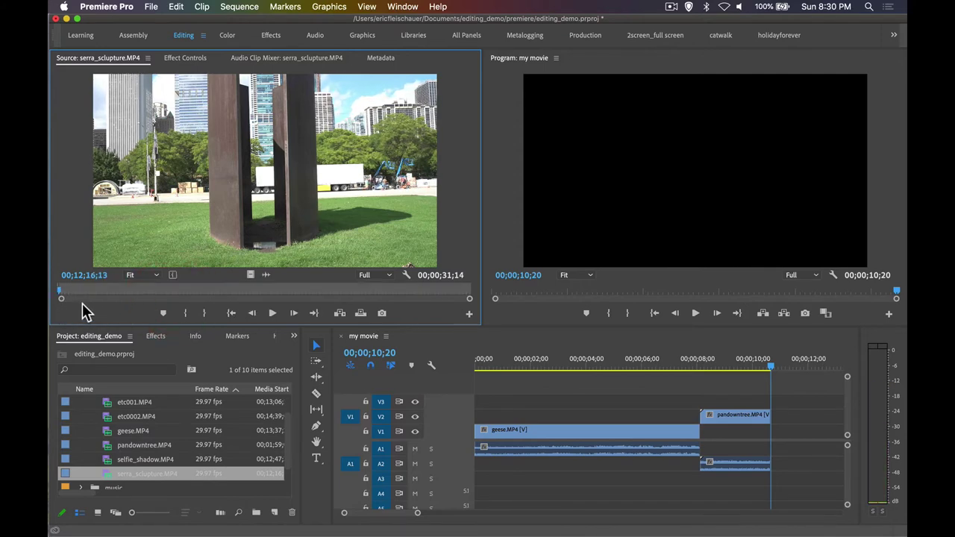
key(space)
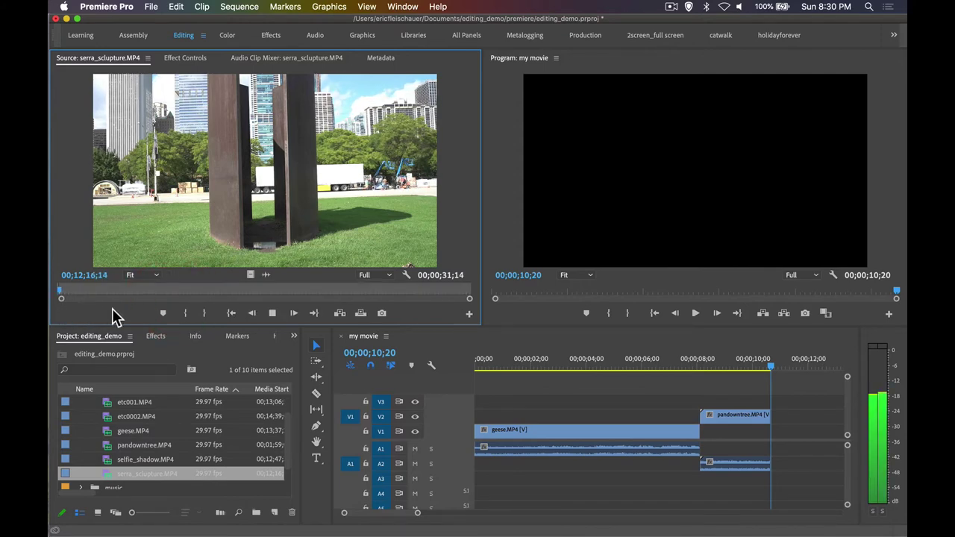
click(214, 309)
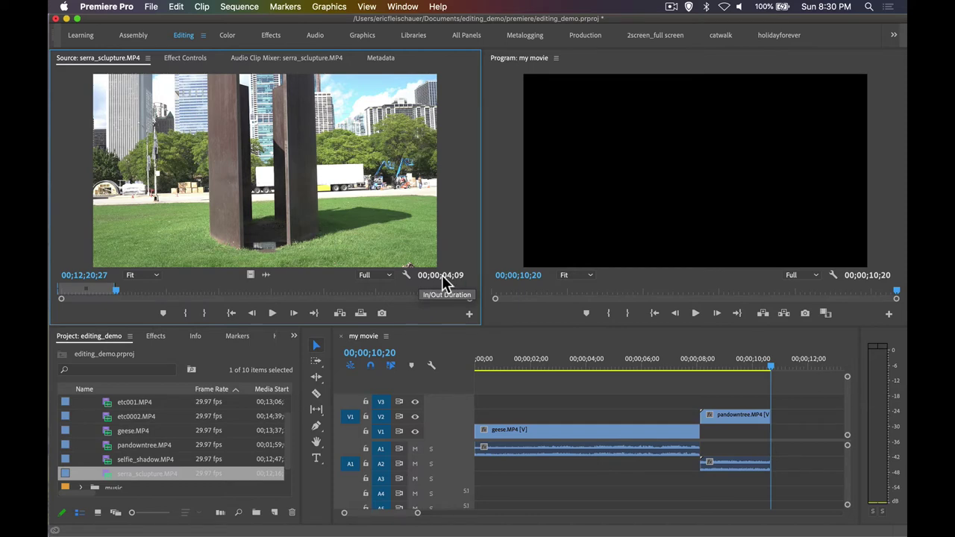
Patch the source video to V1 and the source audio to A1, and insert the marked serra_sclupture.MP4 range after pandowntree.MP4.
drag(442, 276, 548, 333)
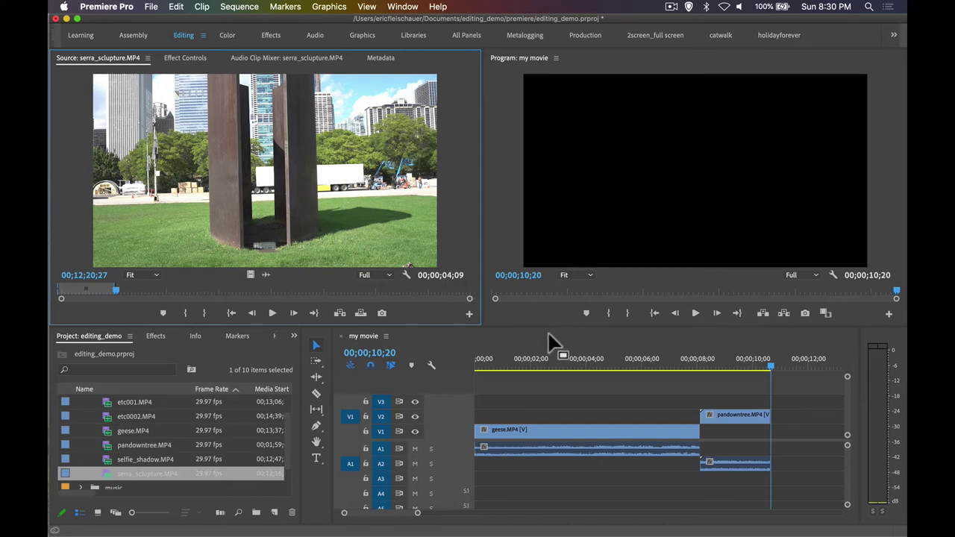
click(347, 433)
click(350, 449)
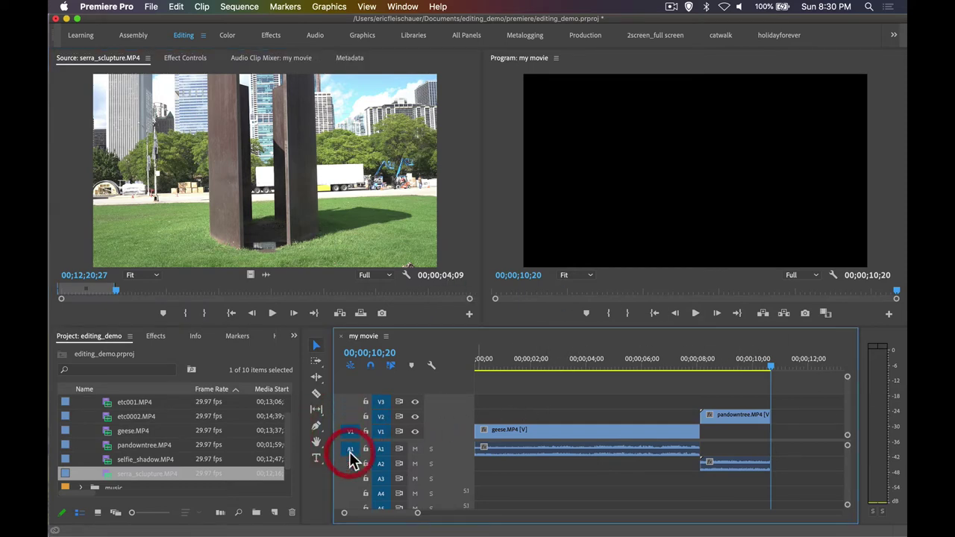
click(340, 313)
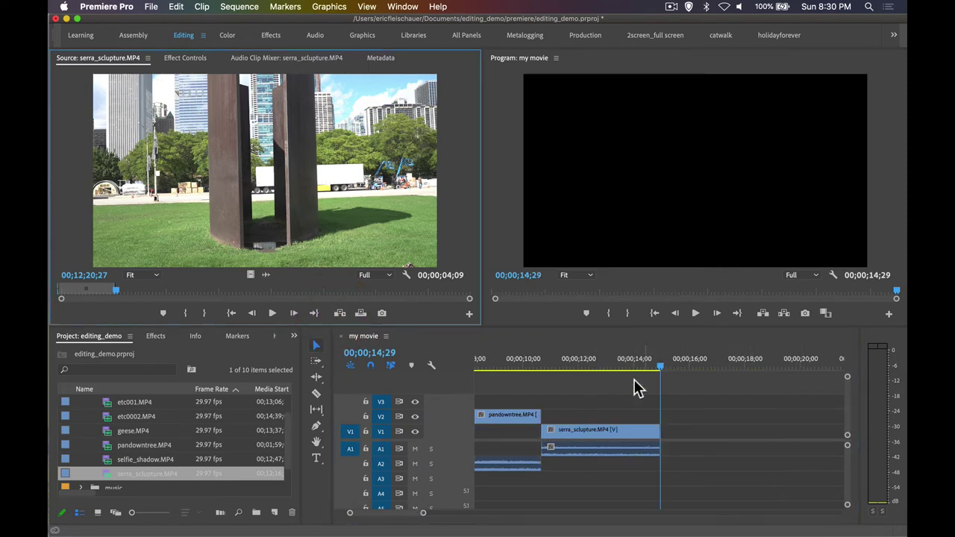
Scrub the my movie sequence to 00;00;03;16 and adjust the Timeline zoom until all three clips fit in view.
mouse_move(423, 512)
mouse_down()
mouse_move(438, 514)
mouse_move(393, 515)
mouse_move(419, 513)
mouse_up()
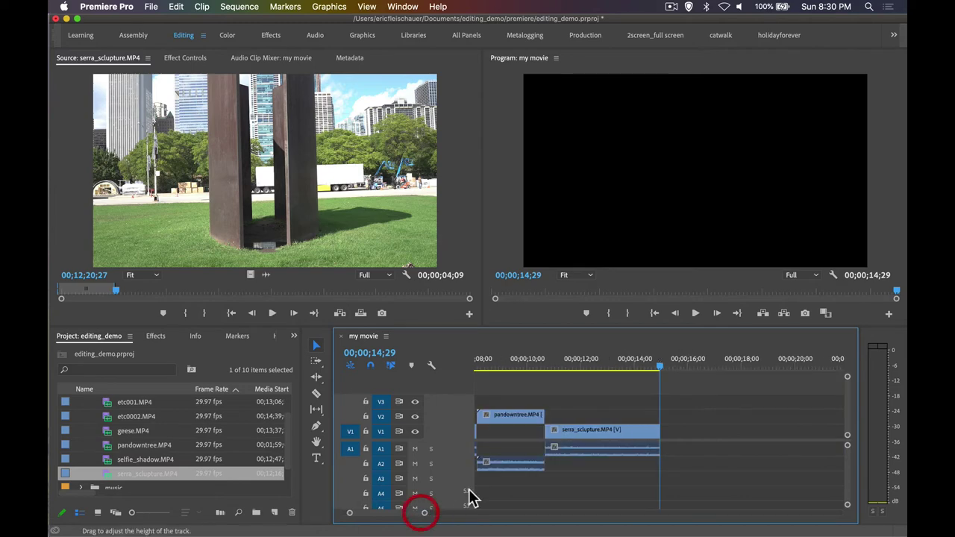
drag(531, 365, 421, 373)
scroll(419, 374, left, 5)
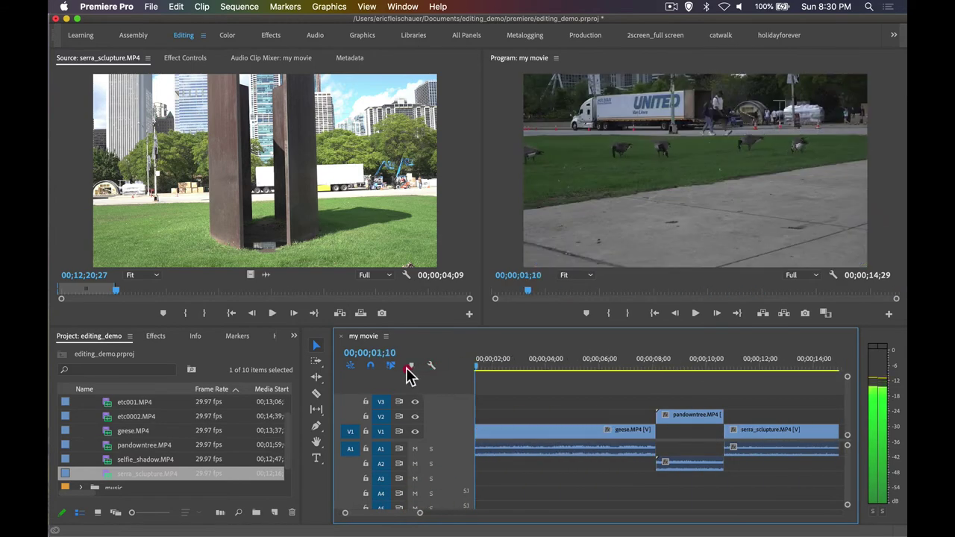
click(570, 365)
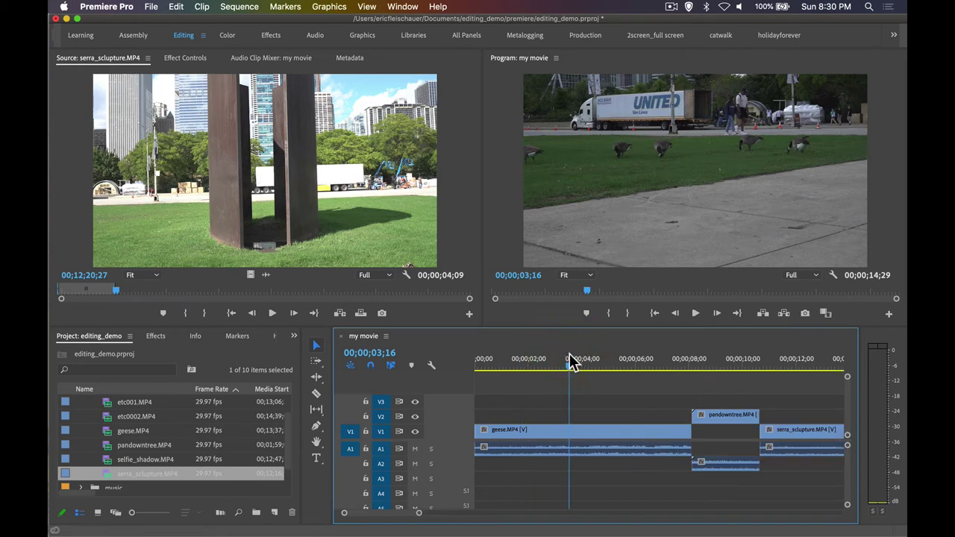
key(minus)
key(equal)
key(minus)
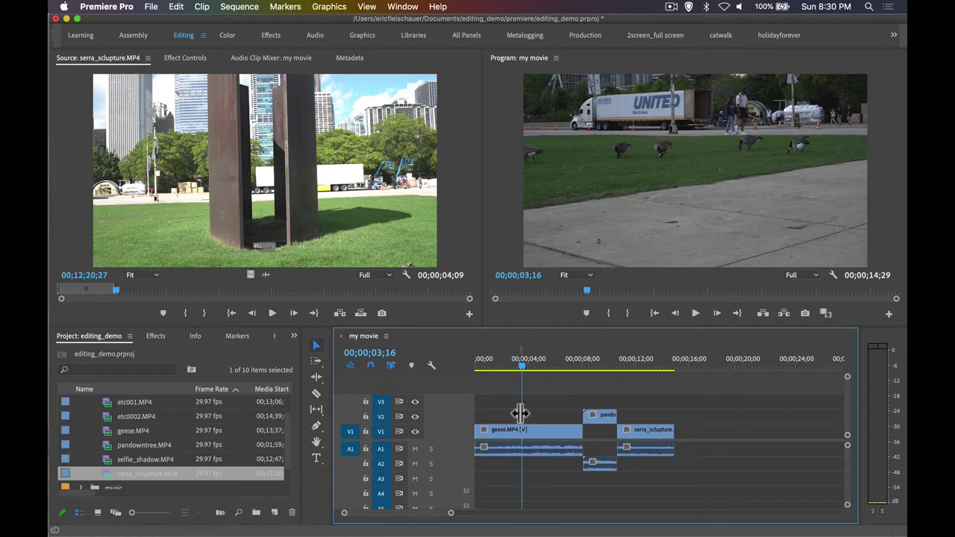
Activate the Program Monitor, switch to the Source Monitor, and move the serra_sclupture.MP4 playhead to 00;12;28;16.
click(500, 215)
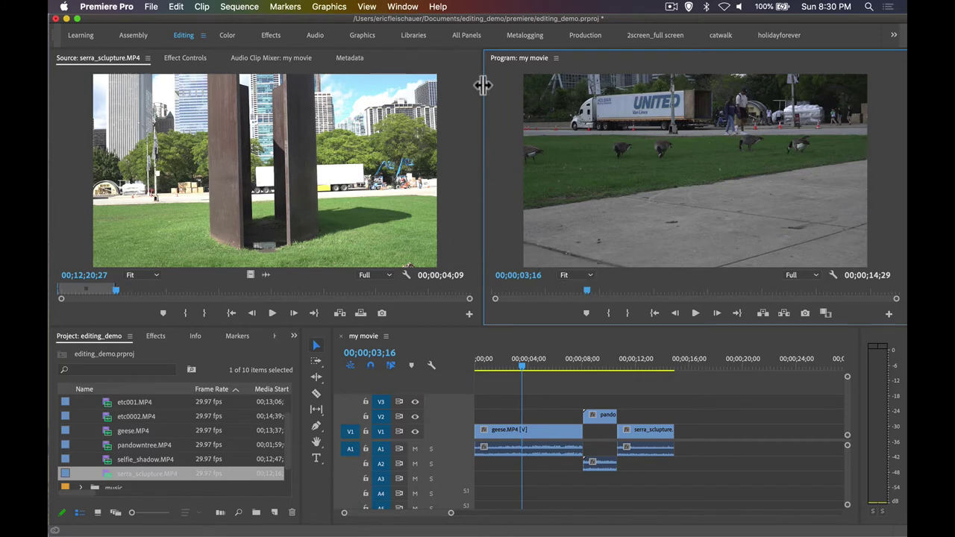
click(452, 95)
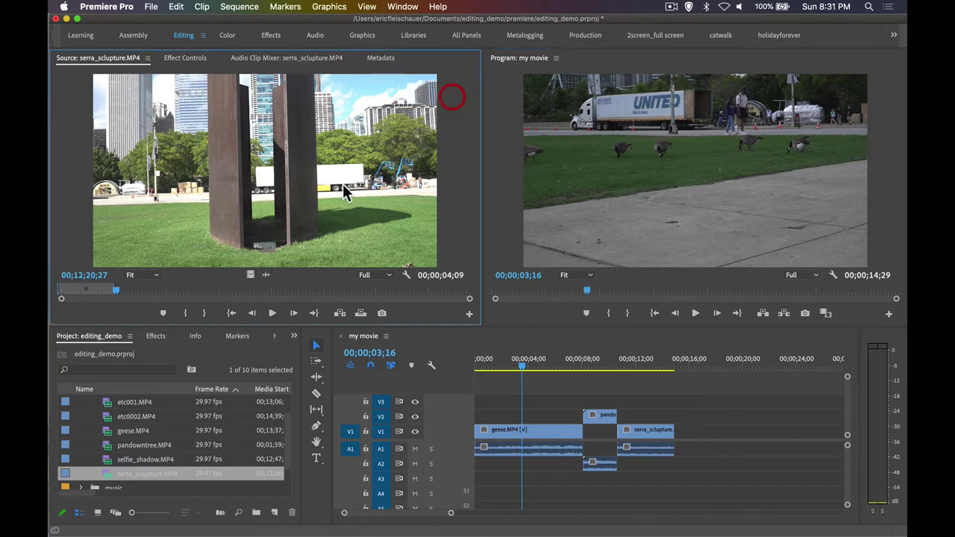
click(216, 291)
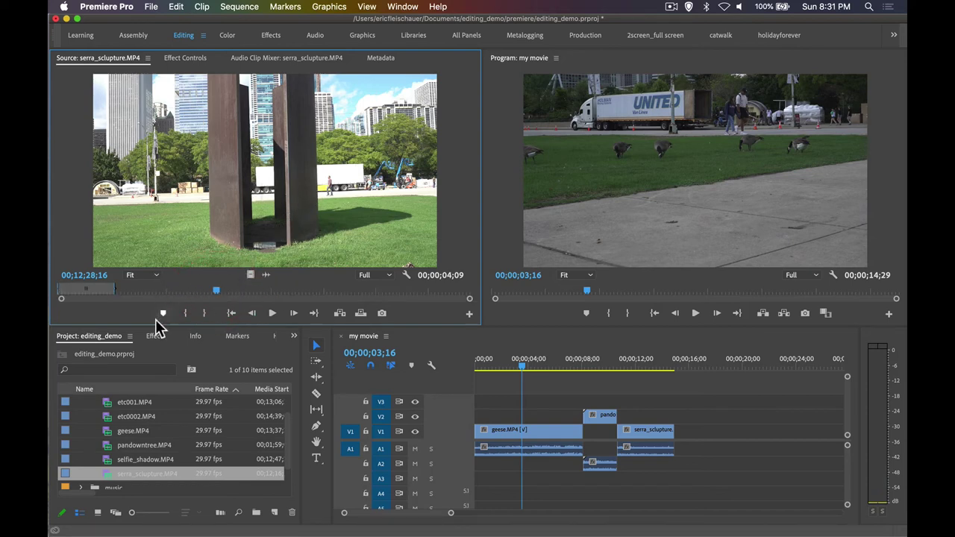
Play the my movie sequence from about 00;00;05;20 across the cut from the geese clip into the pandowntree clip.
click(497, 228)
drag(523, 367, 551, 379)
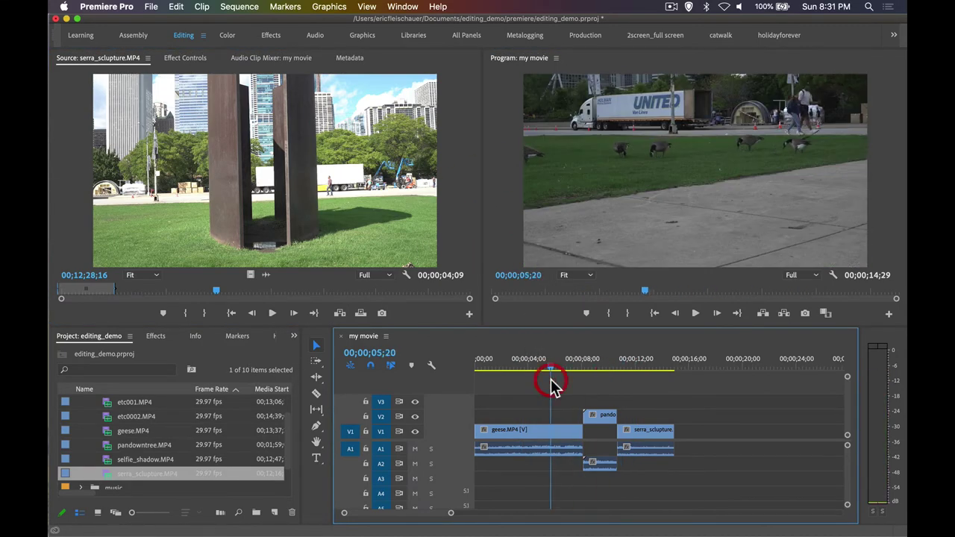
key(space)
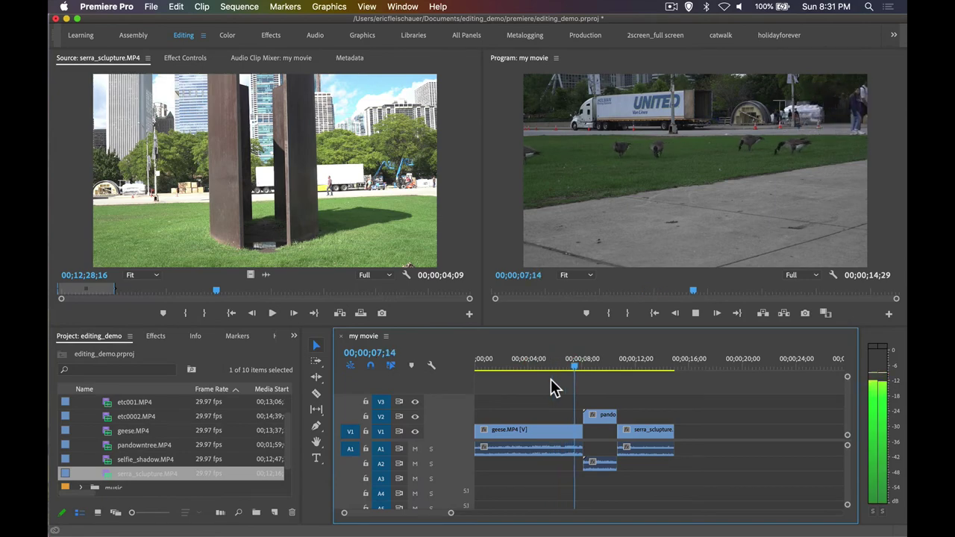
key(space)
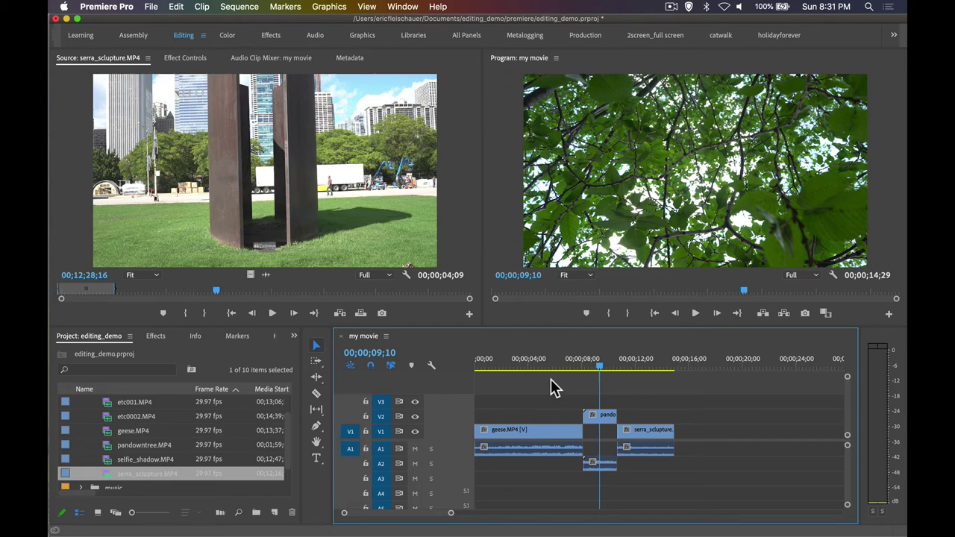
Scrub back over the geese clip with the timeline enlarged, and play the sequence from near its beginning.
mouse_move(593, 367)
mouse_down()
mouse_move(646, 367)
mouse_move(570, 371)
mouse_up()
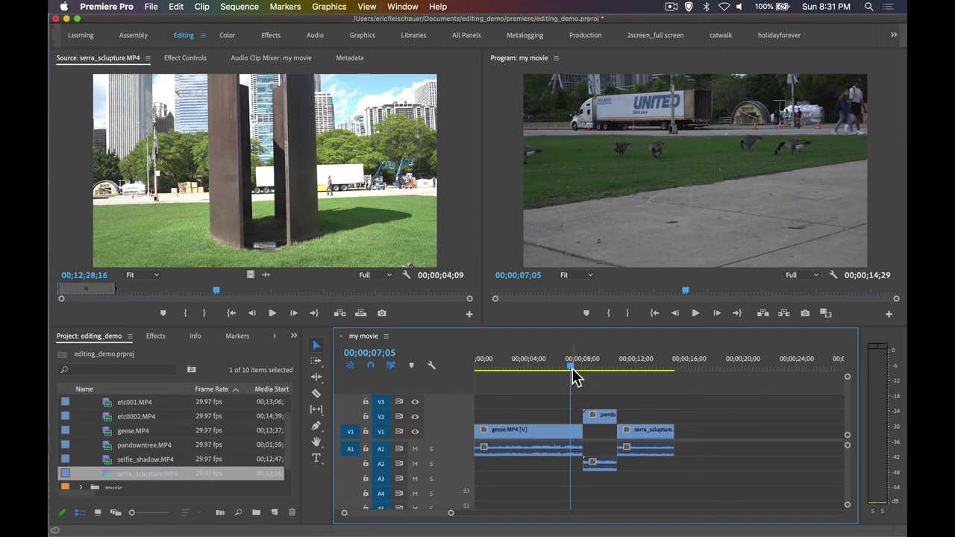
drag(571, 369, 526, 369)
key(=)
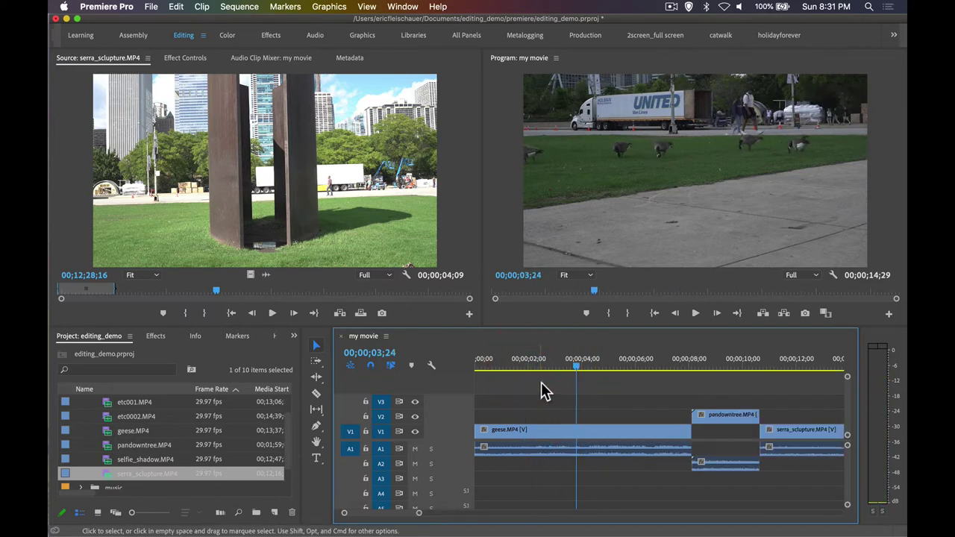
click(523, 368)
click(479, 369)
key(space)
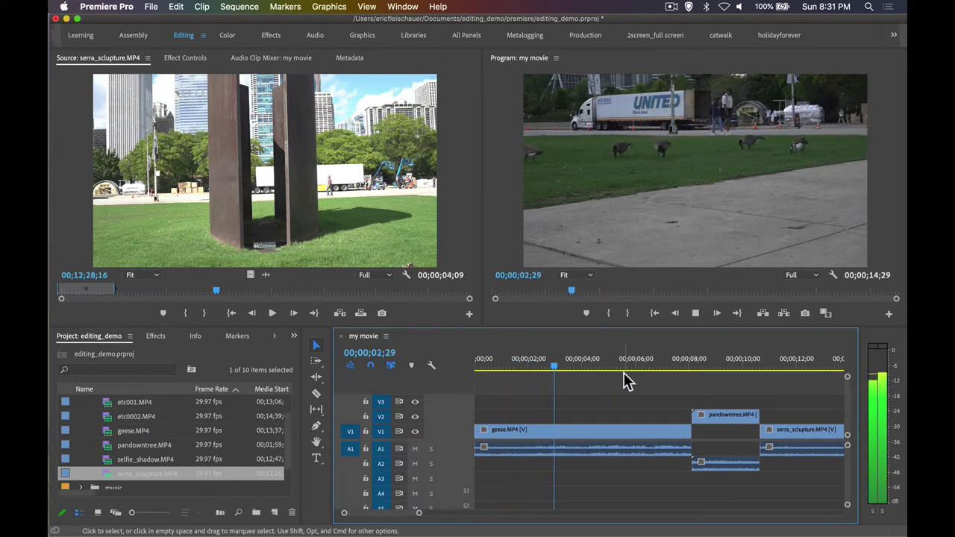
key(space)
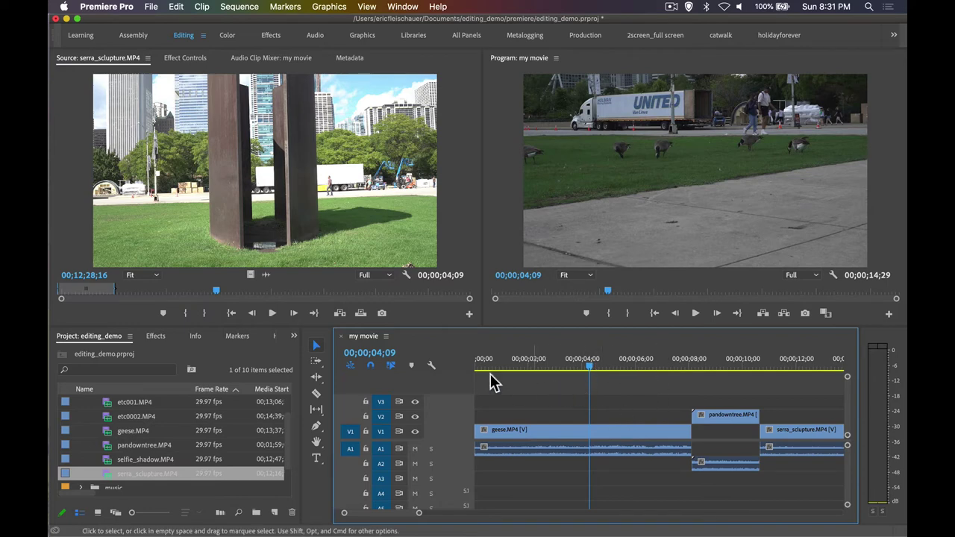
Try extending the start of geese.MP4 on V1 with the Selection tool, and trim its end back to about 5.5 seconds.
click(320, 348)
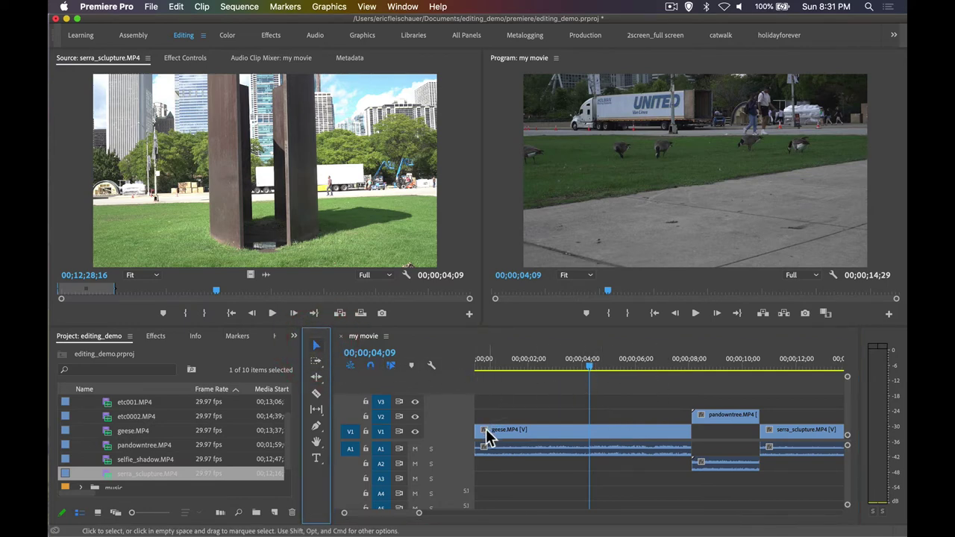
mouse_move(477, 431)
mouse_down()
mouse_move(586, 430)
mouse_move(470, 431)
mouse_up()
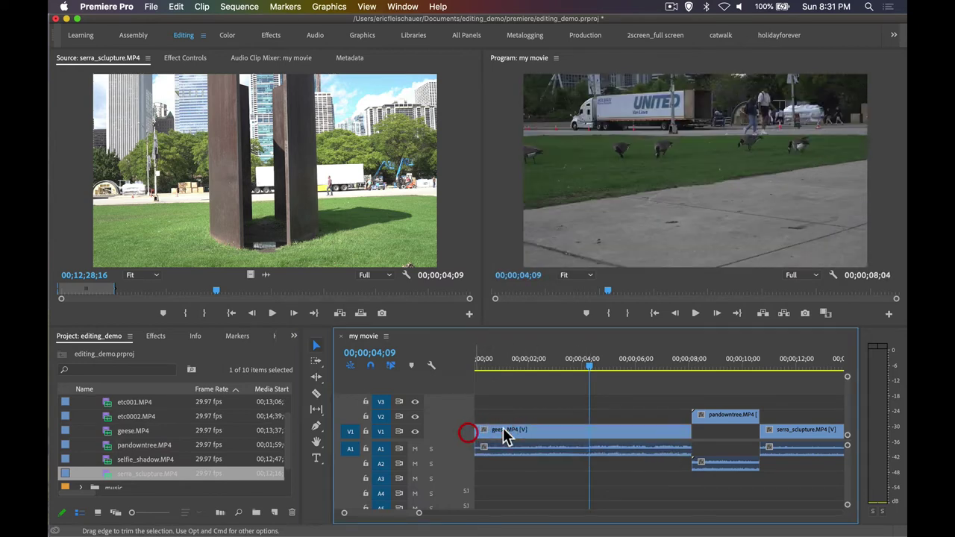
drag(685, 430, 622, 430)
Scrub the trimmed geese clip, step by frames to 00;00;03;14, and play it from its start to about four seconds.
click(559, 365)
click(536, 367)
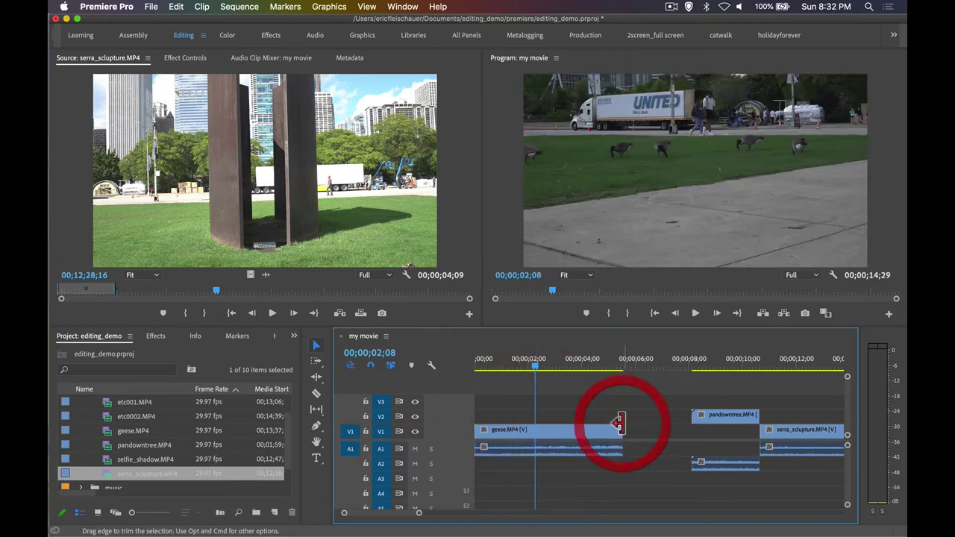
drag(548, 365, 567, 364)
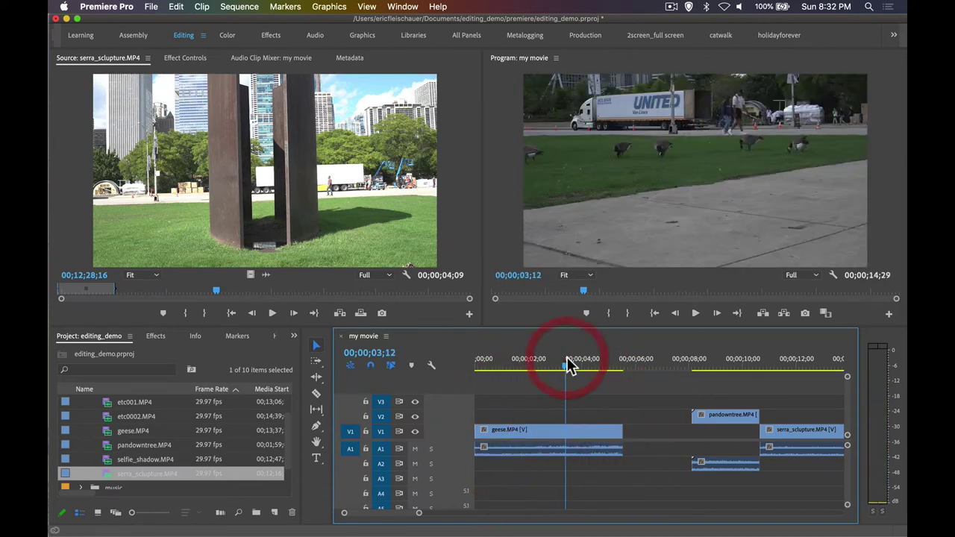
key(Right)
key(Right)
key(Right)
key(Left)
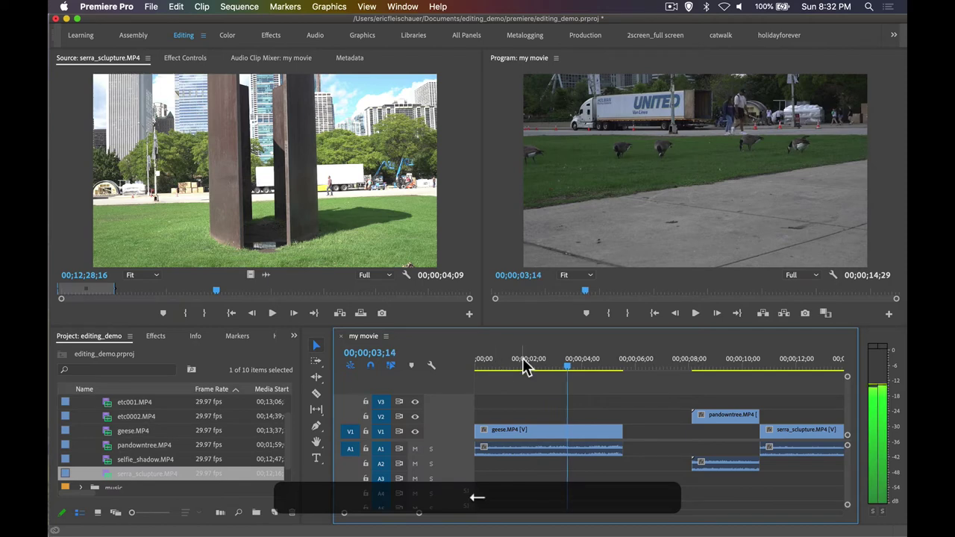
drag(520, 364, 471, 371)
key(space)
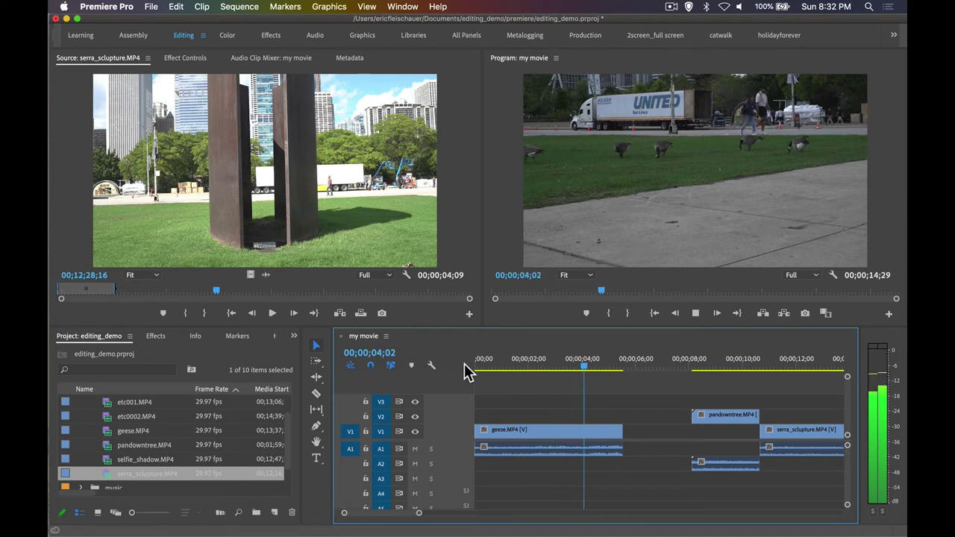
key(space)
Advance the sequence playhead to 00;00;05;00 and trim the end of geese.MP4 on V1 to it.
key(Right)
key(Right)
key(Right)
key(Right)
key(Right)
key(Right)
key(Right)
key(Right)
key(Right)
key(Right)
key(Right)
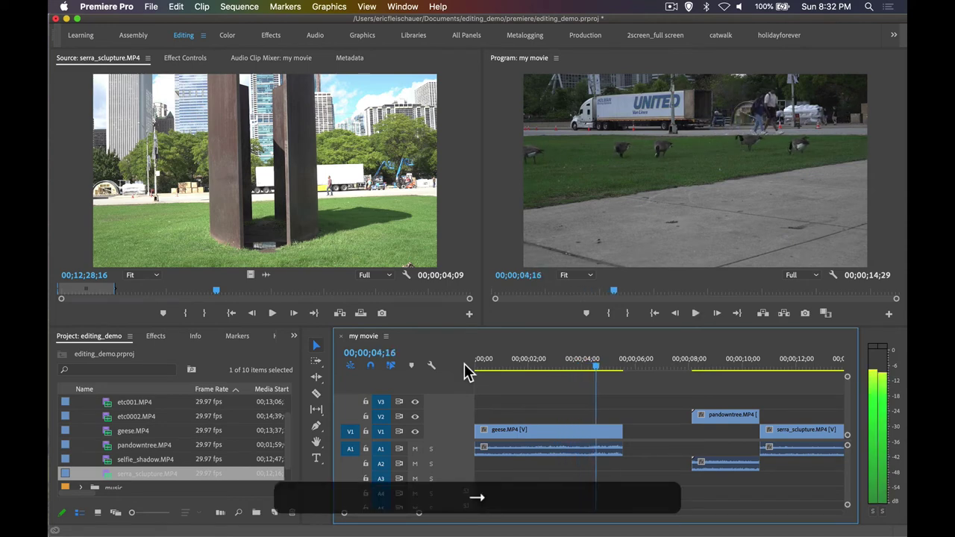
key(Right)
key(Right)
key(Right)
key(Right)
key(Right)
key(Right)
key(Right)
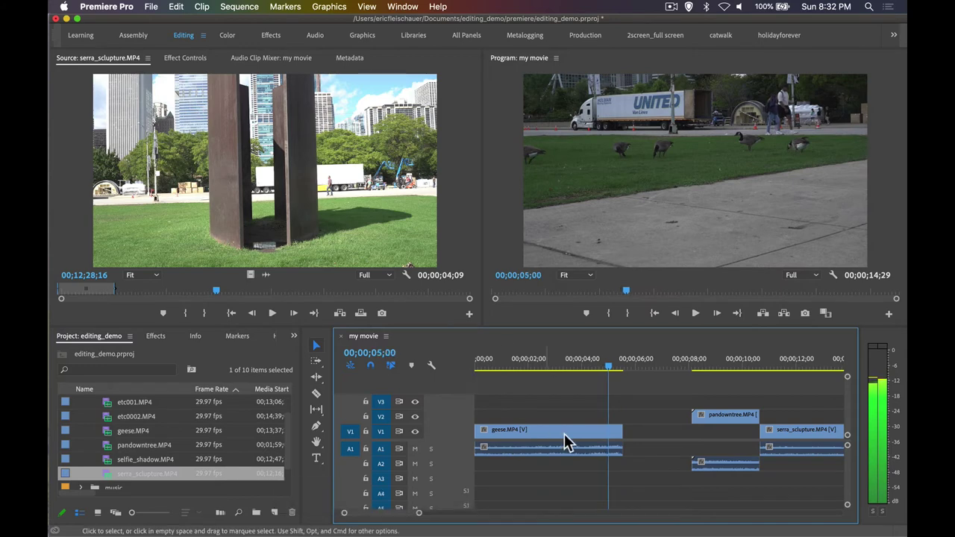
drag(615, 431, 608, 432)
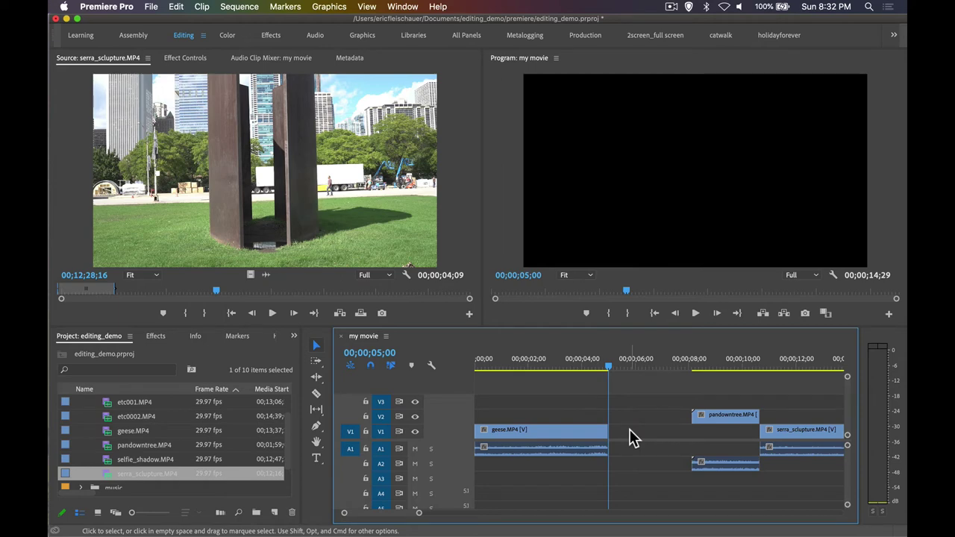
Open the original geese.MP4 from the project in the Source monitor and scrub outside its marked range to 00;13;55;21.
click(544, 367)
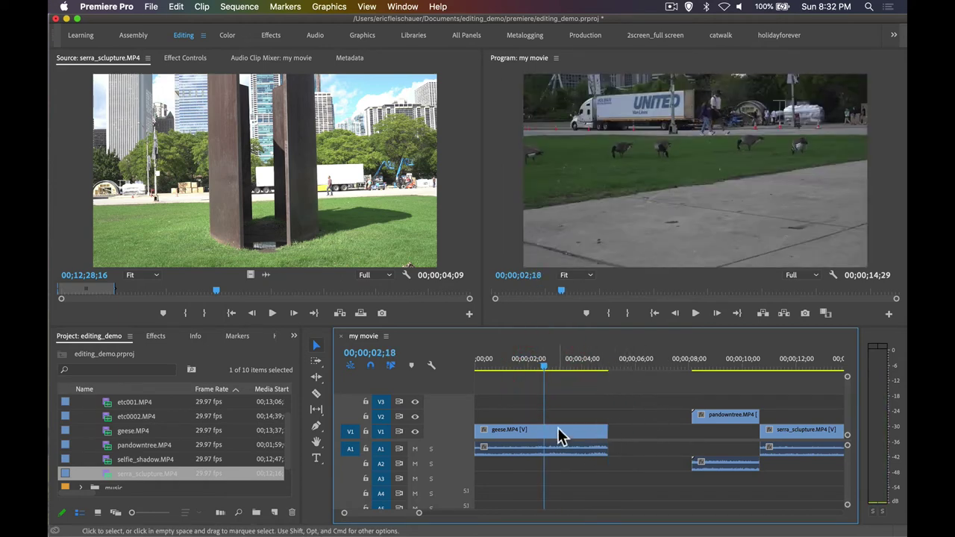
click(614, 396)
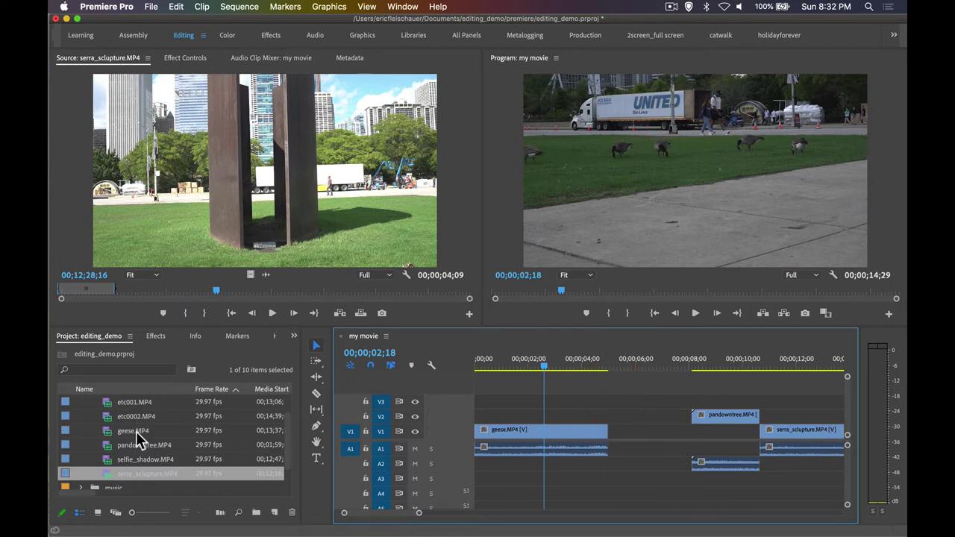
double_click(108, 432)
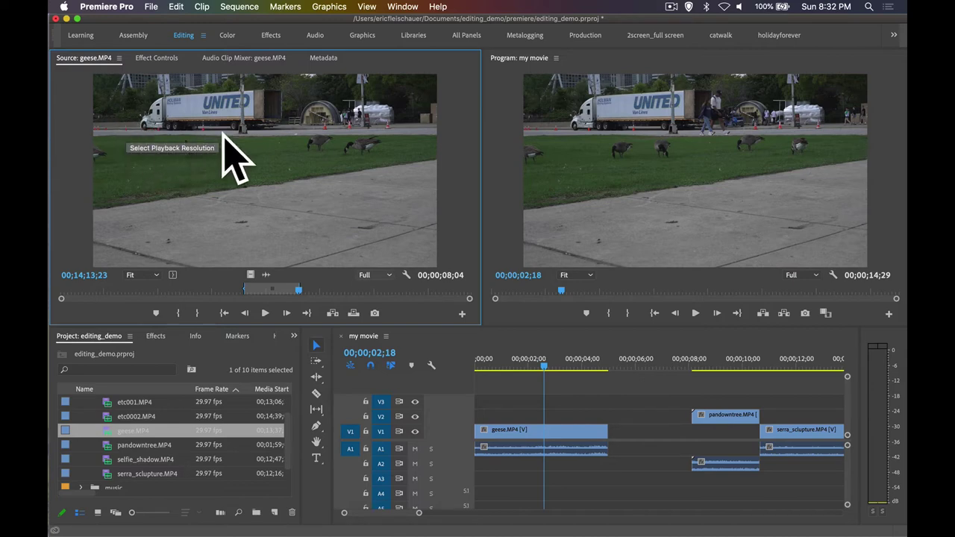
drag(155, 292, 179, 293)
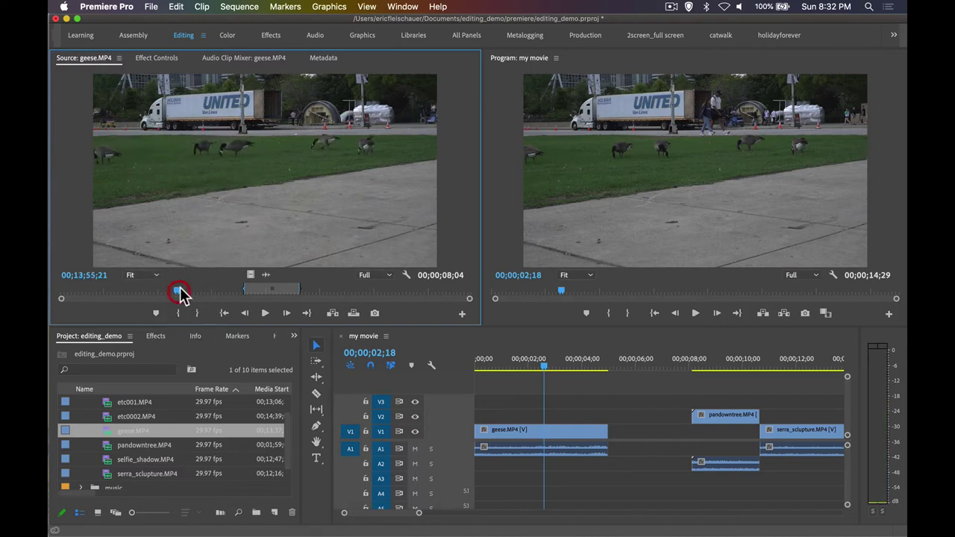
Open the sequence's geese.MP4 clip in the Source monitor at 00;00;03;04 and review the footage in and around its used range.
click(558, 364)
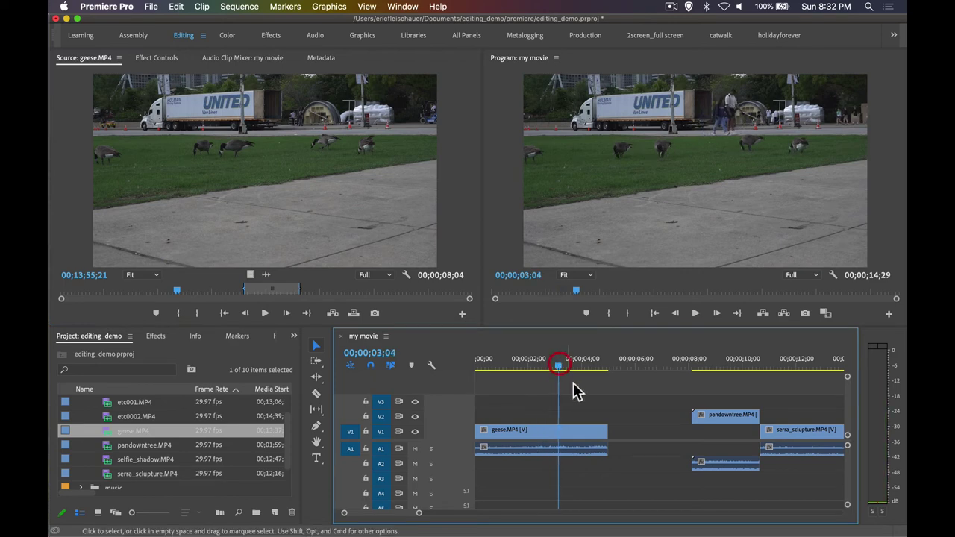
double_click(567, 432)
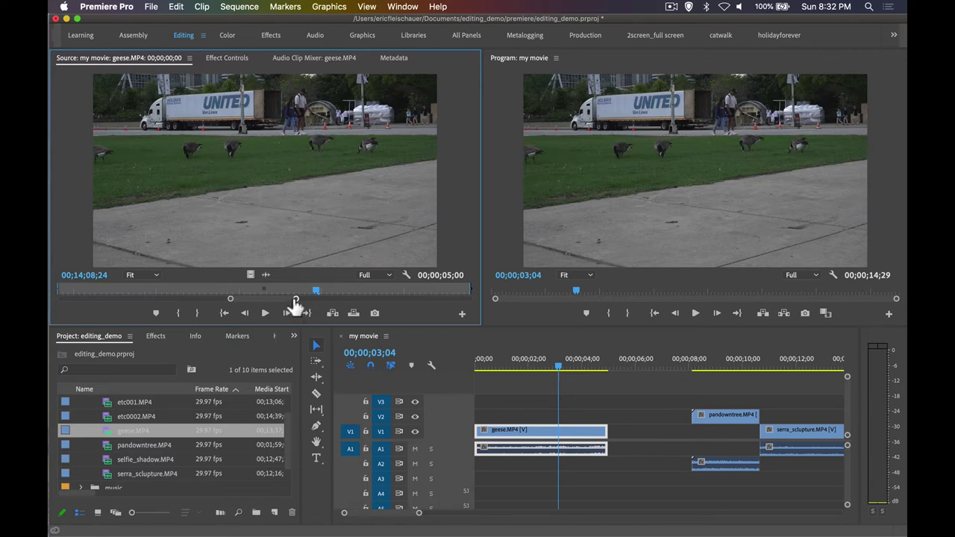
drag(297, 299, 326, 300)
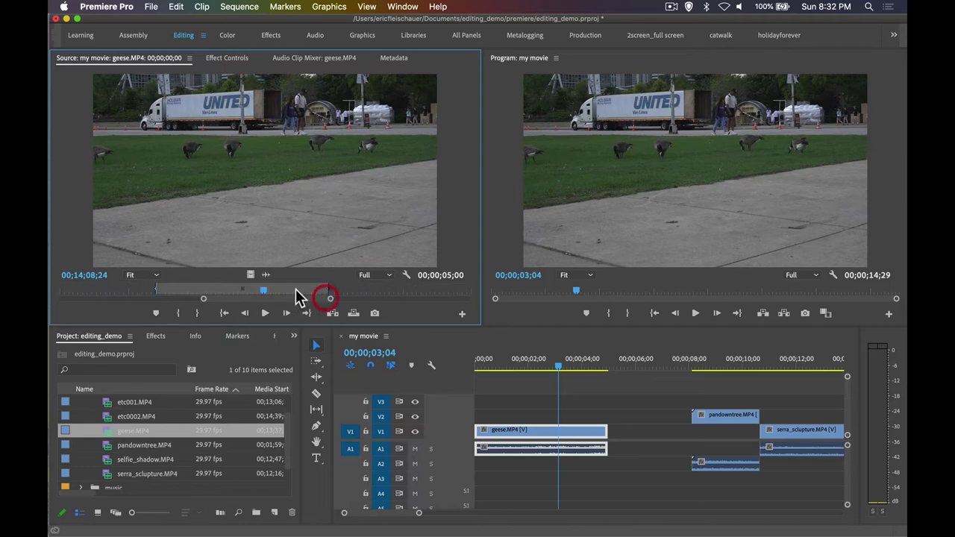
drag(264, 291, 405, 291)
click(102, 291)
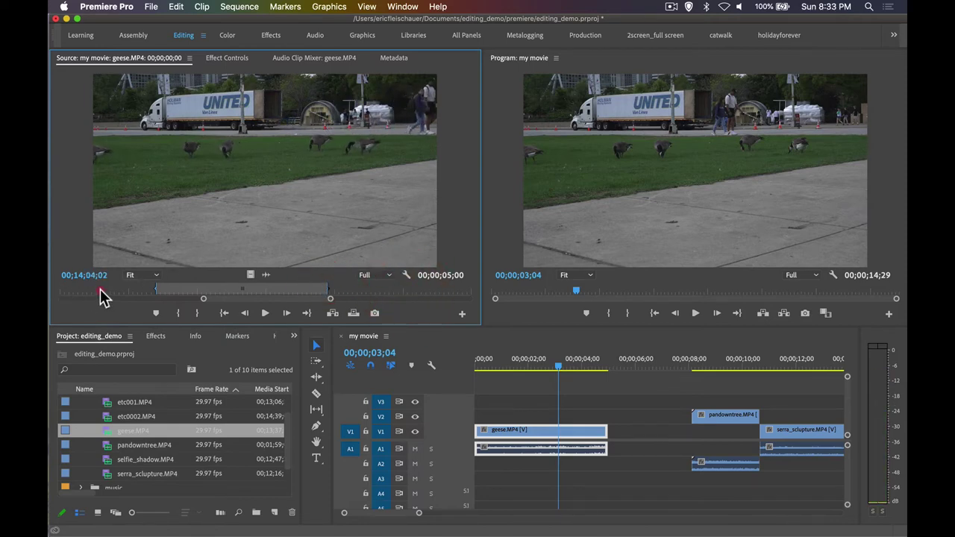
key(space)
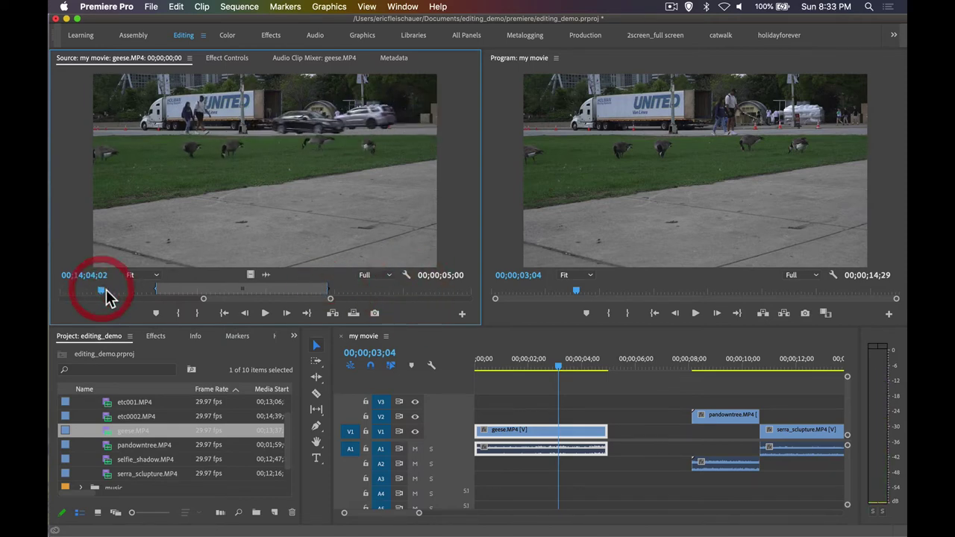
drag(313, 291, 286, 291)
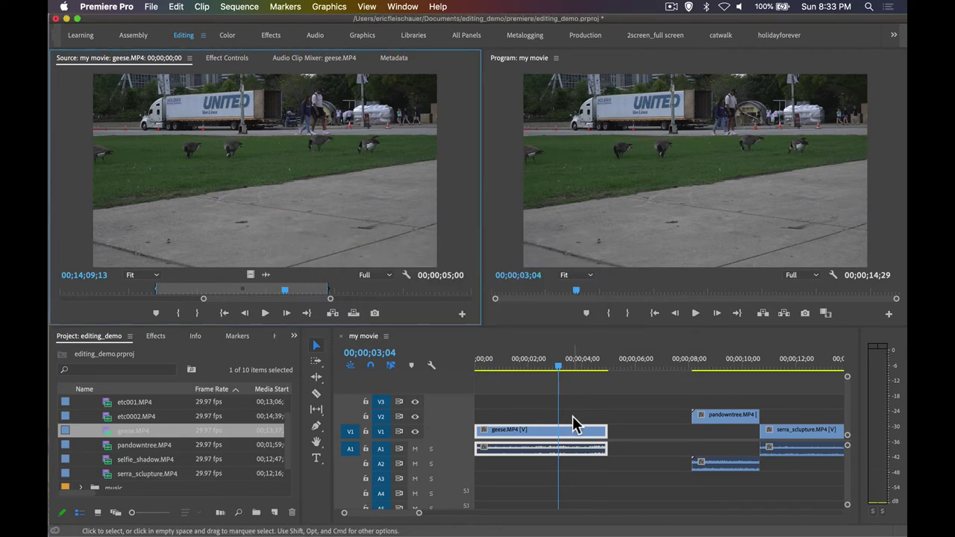
Trim the end of geese.MP4 on V1 to a duration of 00;00;03;24 and reload that sequence clip in the Source monitor.
drag(606, 431, 574, 431)
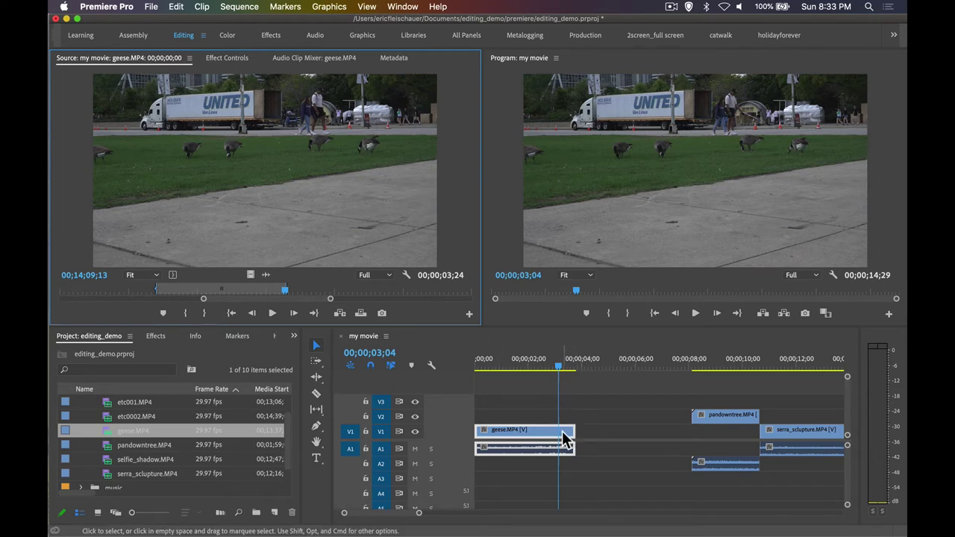
click(565, 438)
double_click(565, 438)
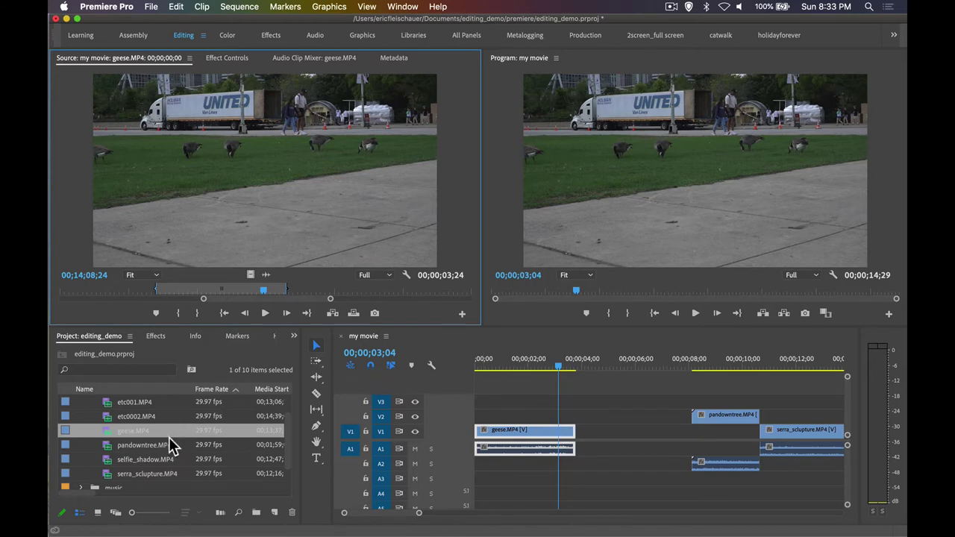
Reopen the original geese.MP4 from the project in the Source monitor and scrub it to 00;13;57;12.
click(107, 434)
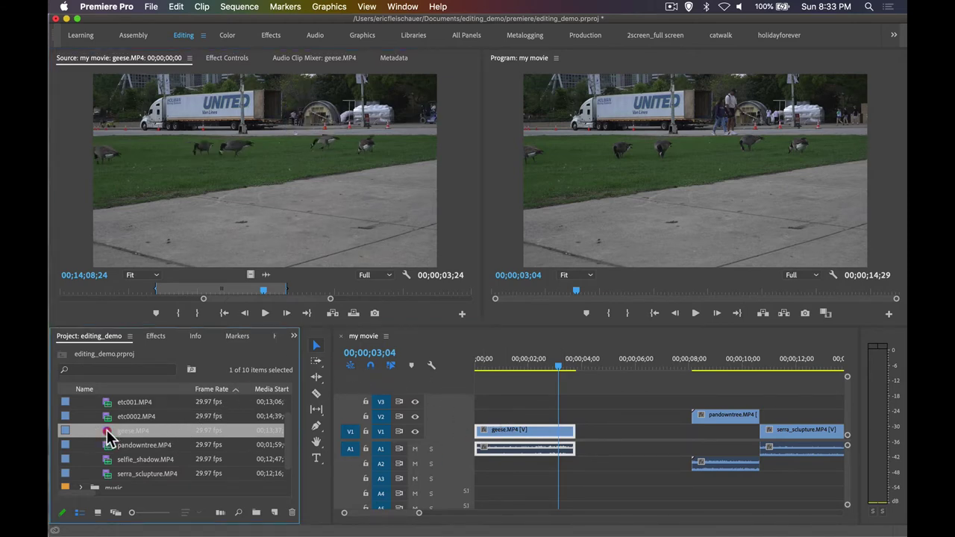
double_click(106, 434)
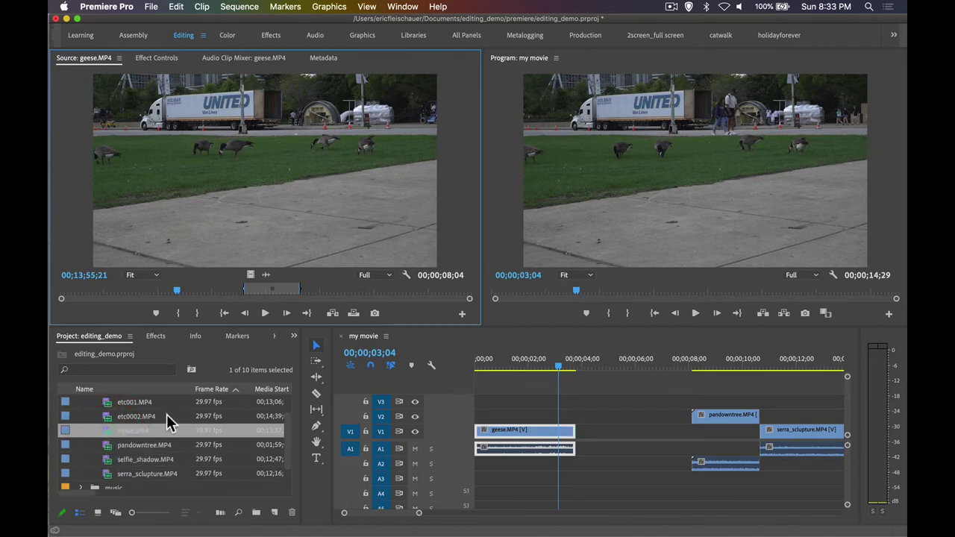
mouse_move(173, 292)
mouse_down()
mouse_move(154, 294)
mouse_move(188, 292)
mouse_up()
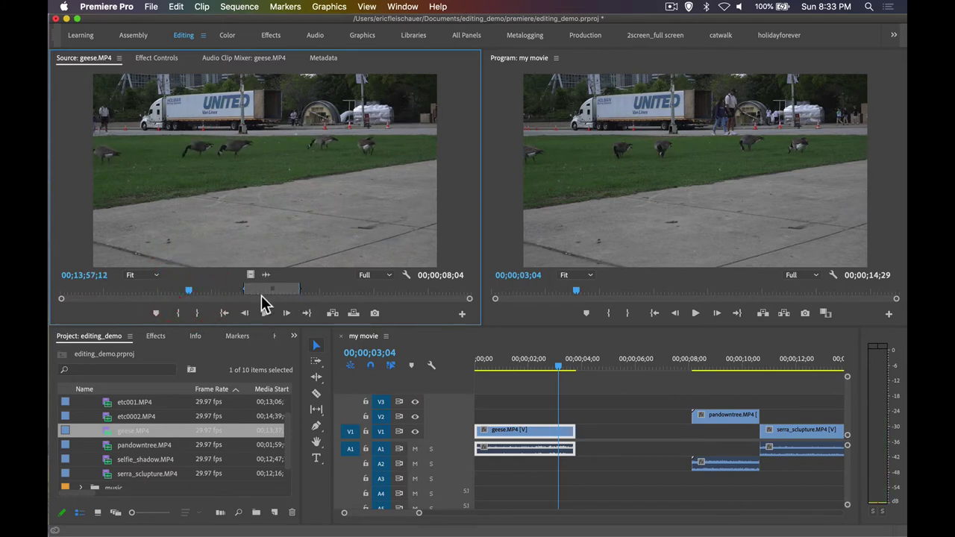
Mark an In point at 00;13;51;12 and an Out point at 00;13;58;03 on the original geese.MP4.
click(150, 293)
key(i)
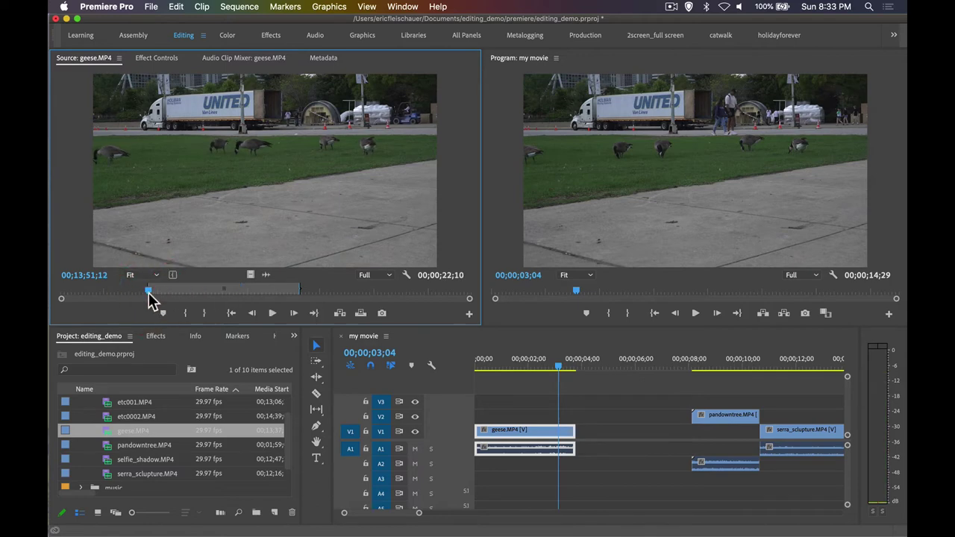
click(169, 293)
drag(168, 293, 196, 292)
click(193, 293)
key(o)
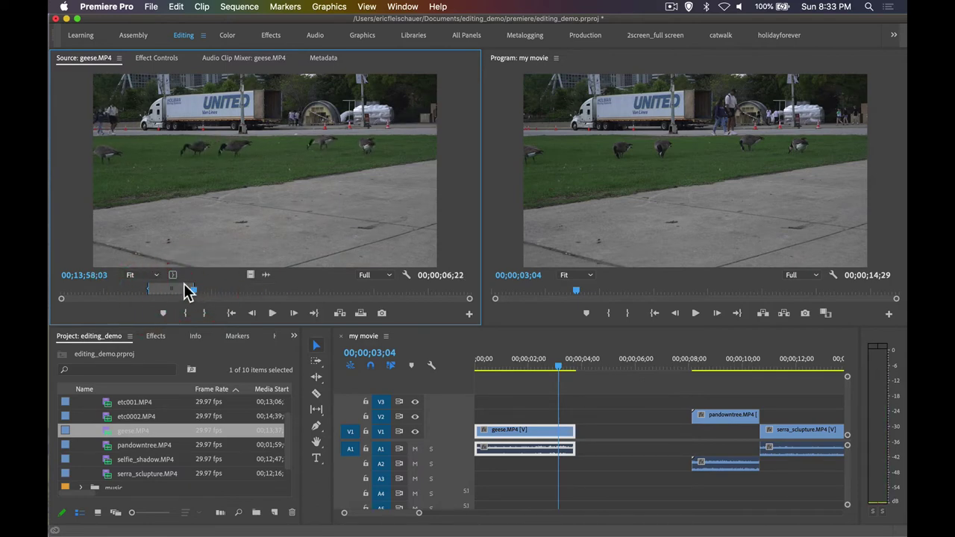
Move the sequence playhead to 00;00;02;14 and re-mark a 00;00;05;12 range of the original geese.MP4 ending at 00;14;26;28.
drag(522, 366, 541, 368)
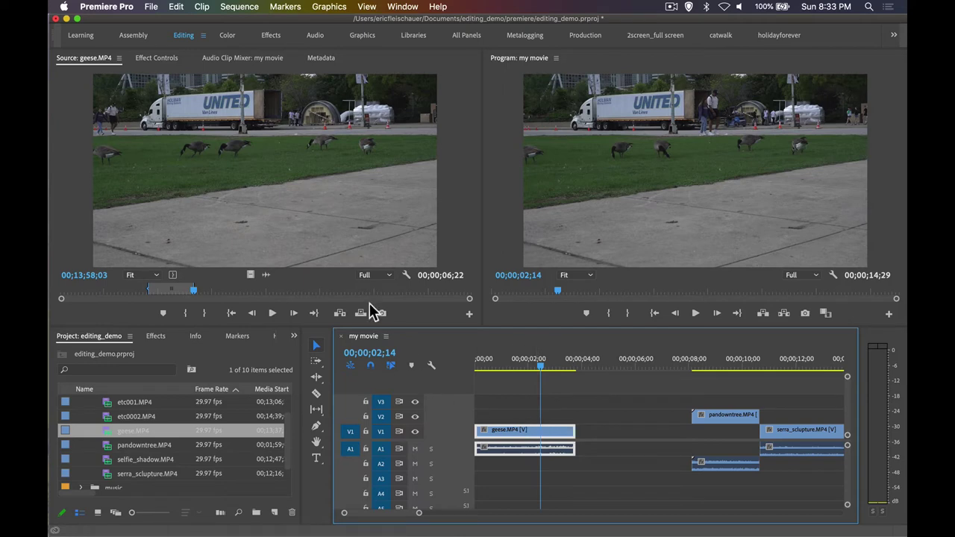
drag(188, 296, 390, 295)
key(i)
key(o)
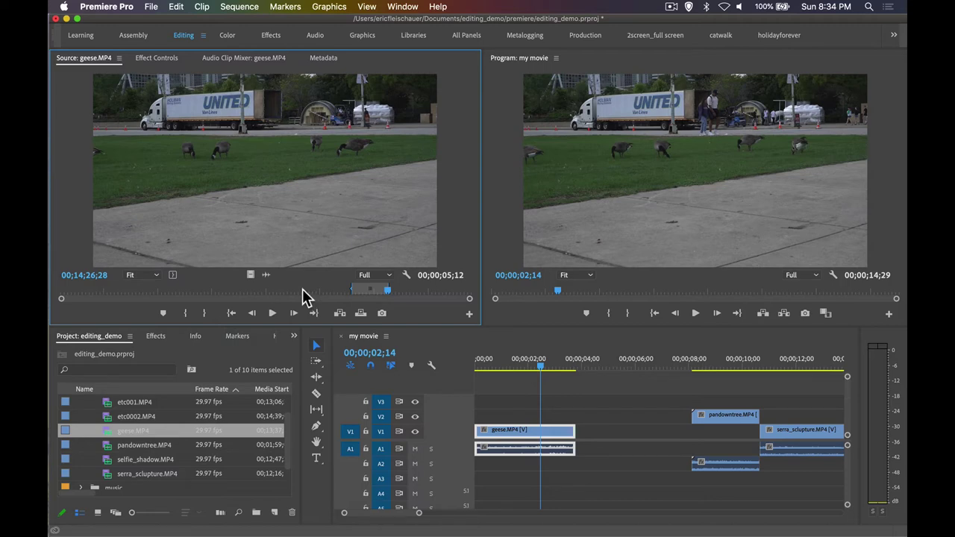
Move the playhead to the end of the my movie sequence at 00;00;14;29.
drag(609, 366, 523, 369)
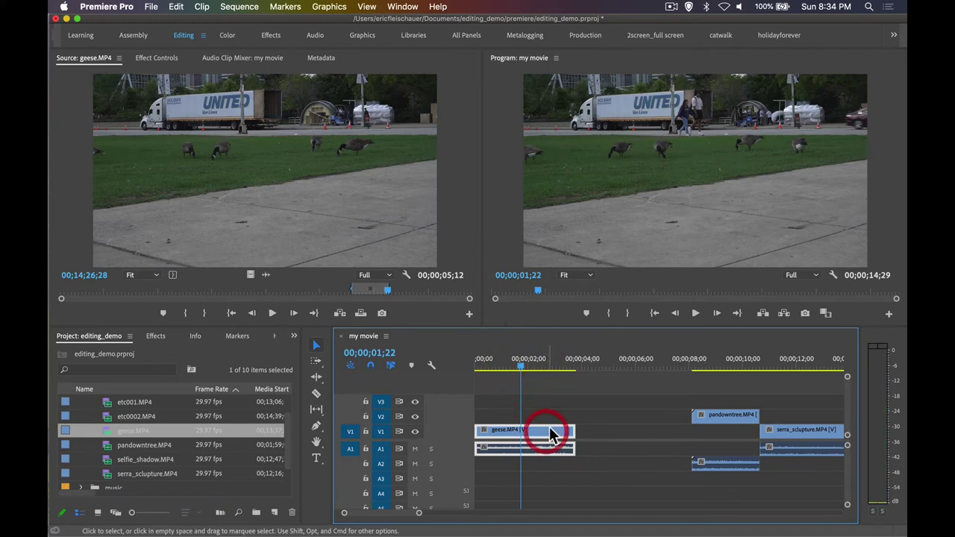
drag(554, 357, 720, 363)
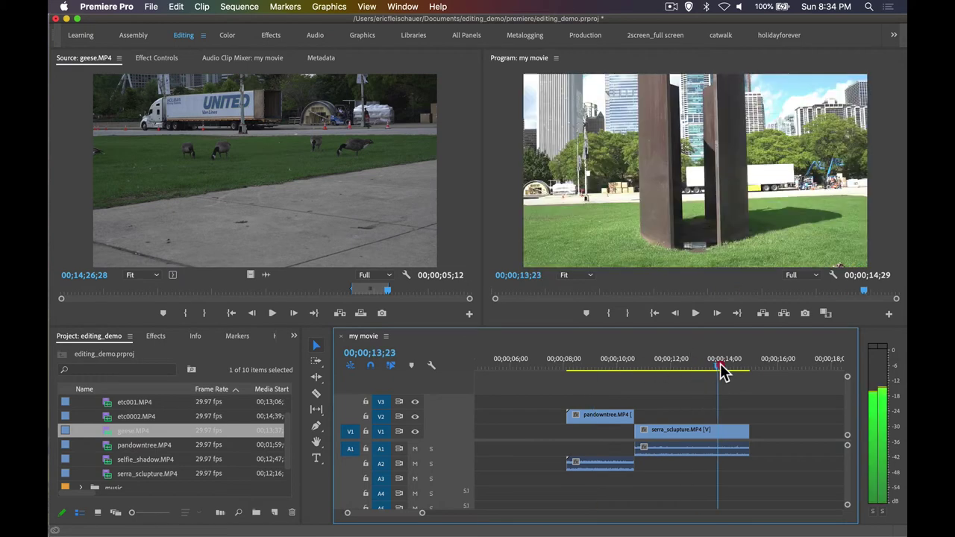
key(Down)
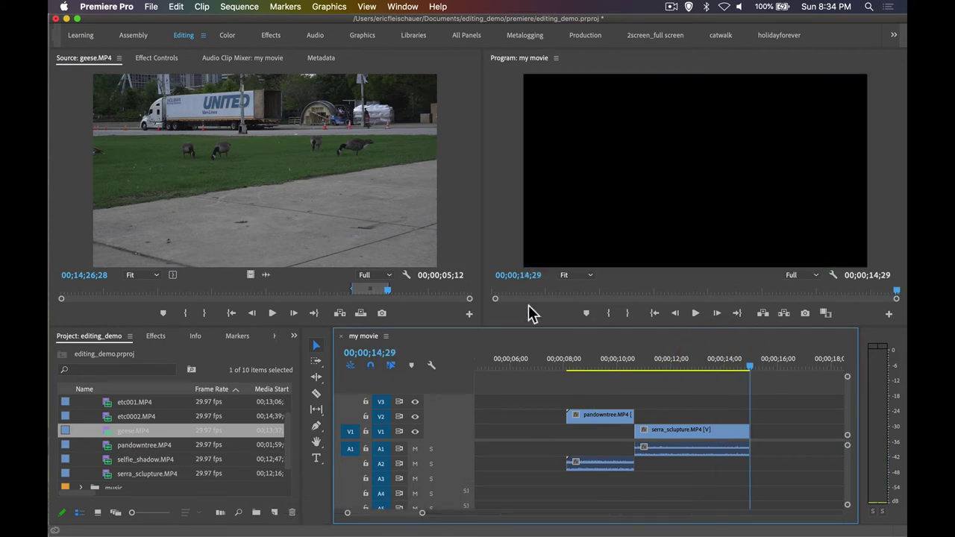
Shift the marked range of the original geese.MP4 slightly later to start at 00;14;22;04, and go to its Out point.
click(365, 292)
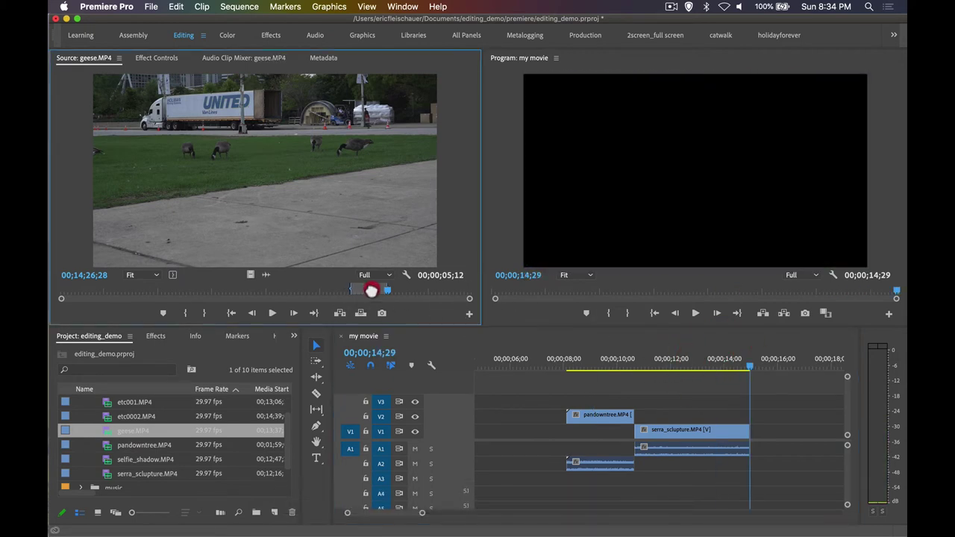
drag(370, 291, 373, 290)
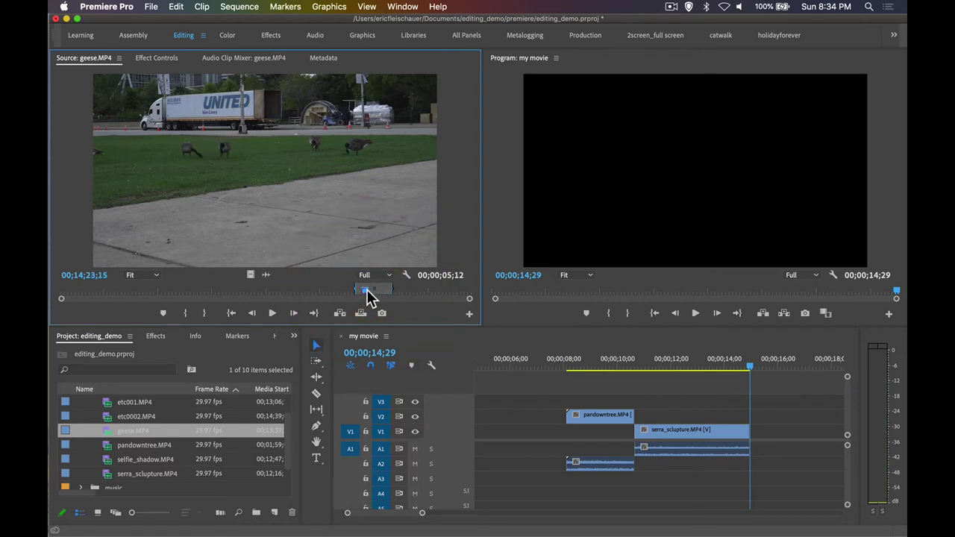
key(Up)
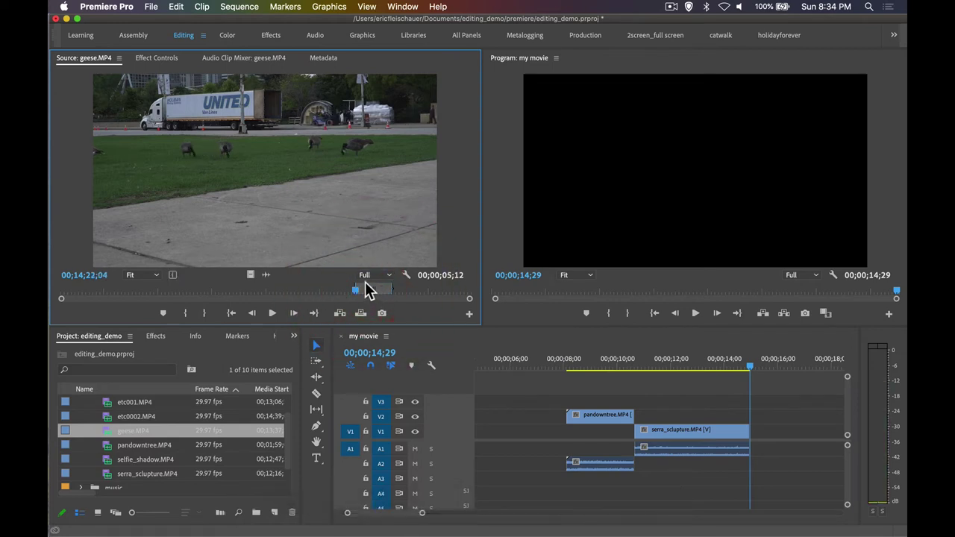
key(Down)
Re-mark the Out point of the original geese.MP4 at 00;14;27;03 for a range lasting 00;00;05;00.
key(Left)
key(Left)
key(Left)
key(Left)
key(Left)
key(Left)
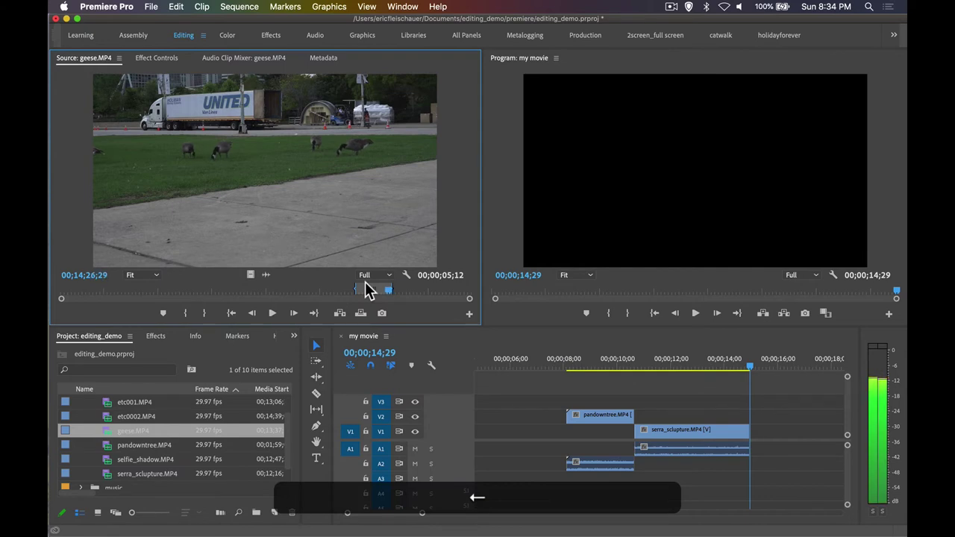
key(Left)
key(Left)
key(o)
key(Right)
key(o)
key(Left)
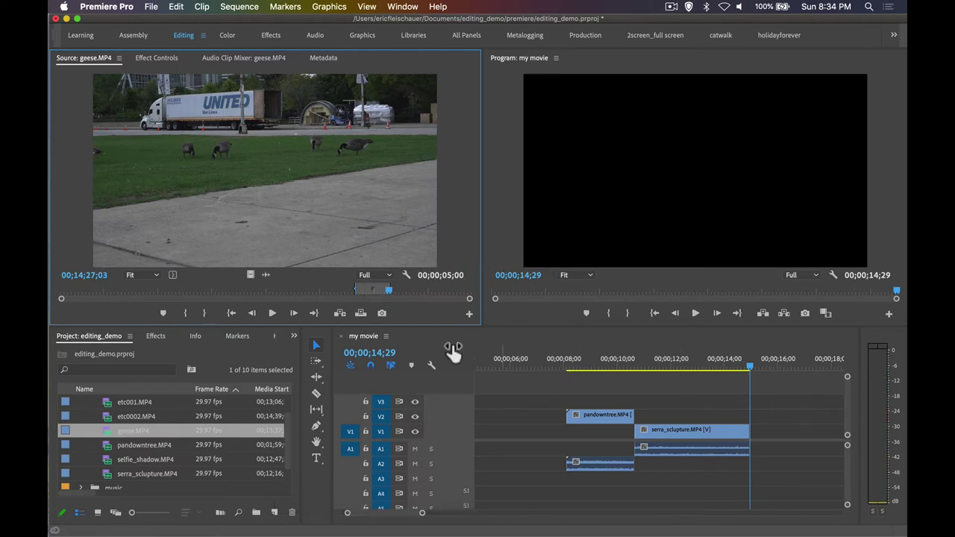
Insert the marked geese.MP4 range at the end of the sequence and play across the join with serra_sclupture.MP4.
click(339, 314)
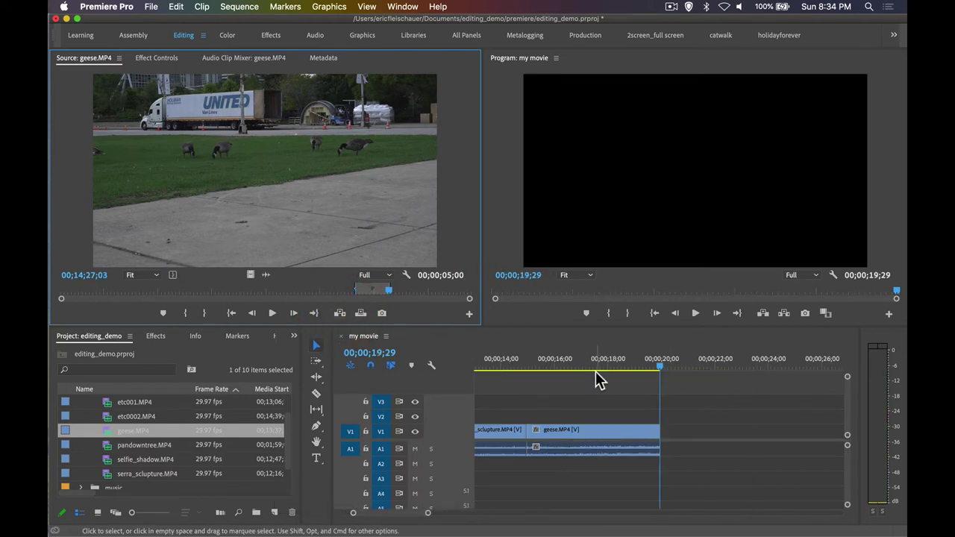
click(501, 368)
key(space)
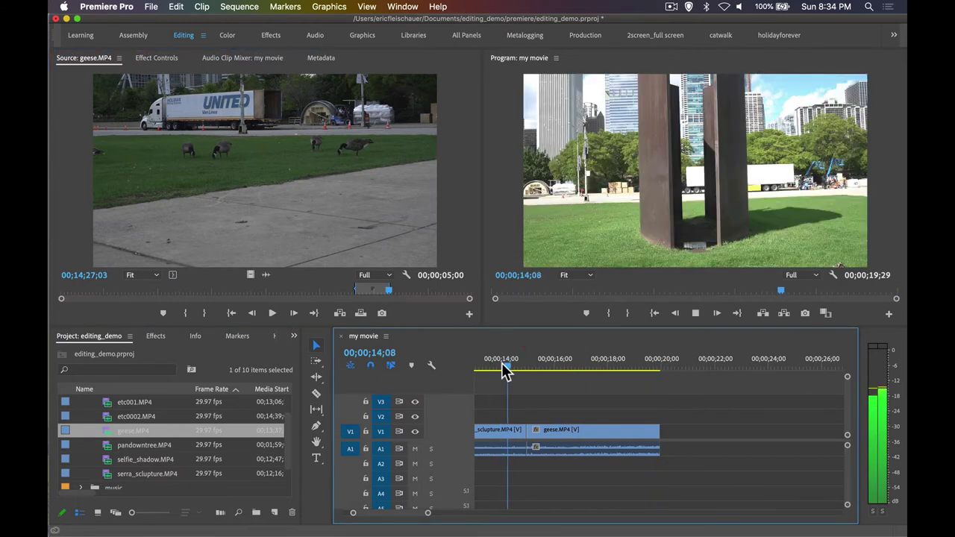
key(space)
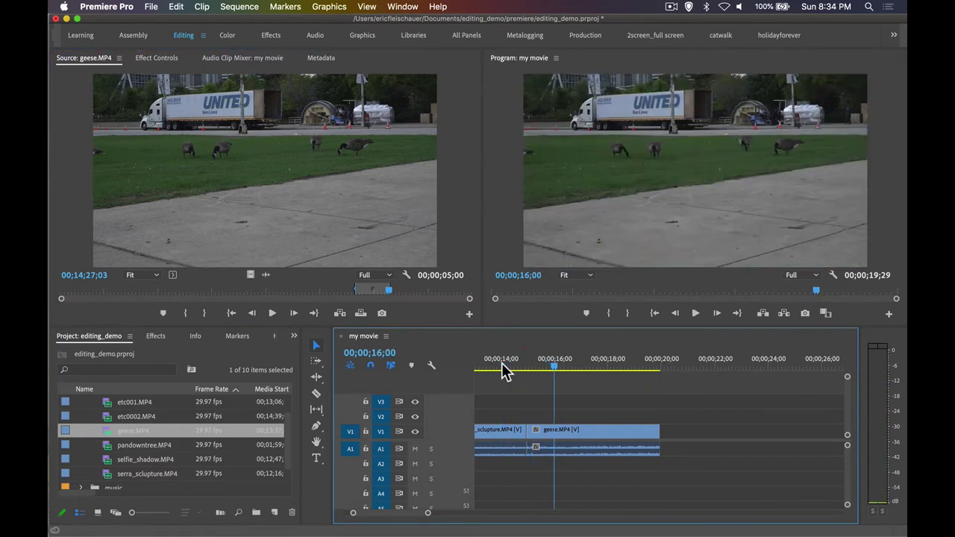
Place the sequence playhead at 00;00;06;01 in the gap between the first geese.MP4 clip and pandowntree.MP4.
scroll(504, 371, left, 5)
scroll(504, 371, left, 3)
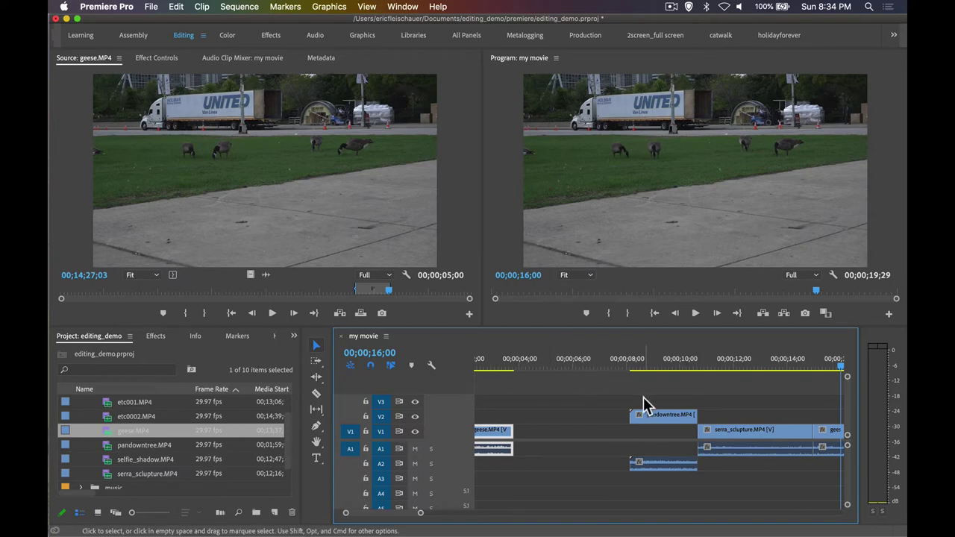
key(minus)
drag(641, 363, 687, 365)
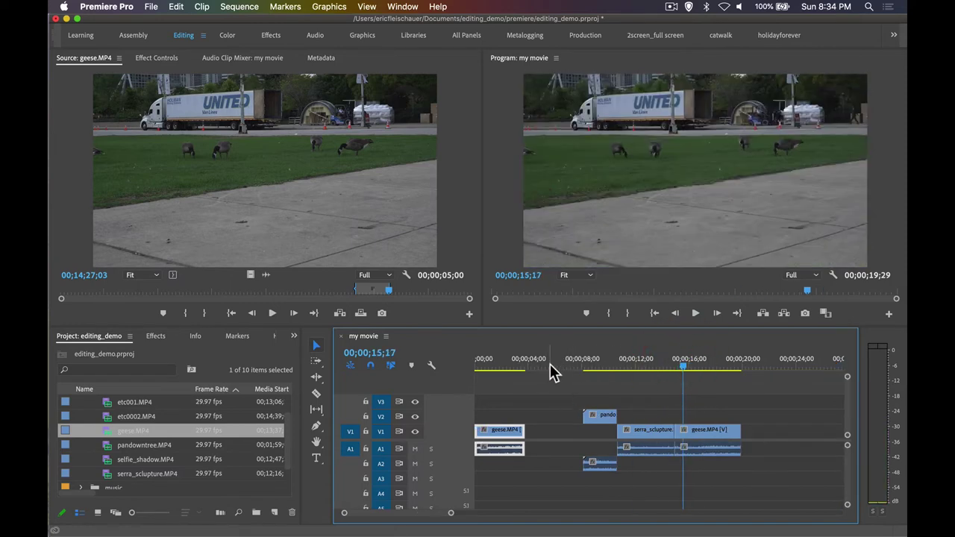
mouse_move(549, 373)
mouse_down()
mouse_move(531, 373)
mouse_move(579, 373)
mouse_move(554, 369)
mouse_up()
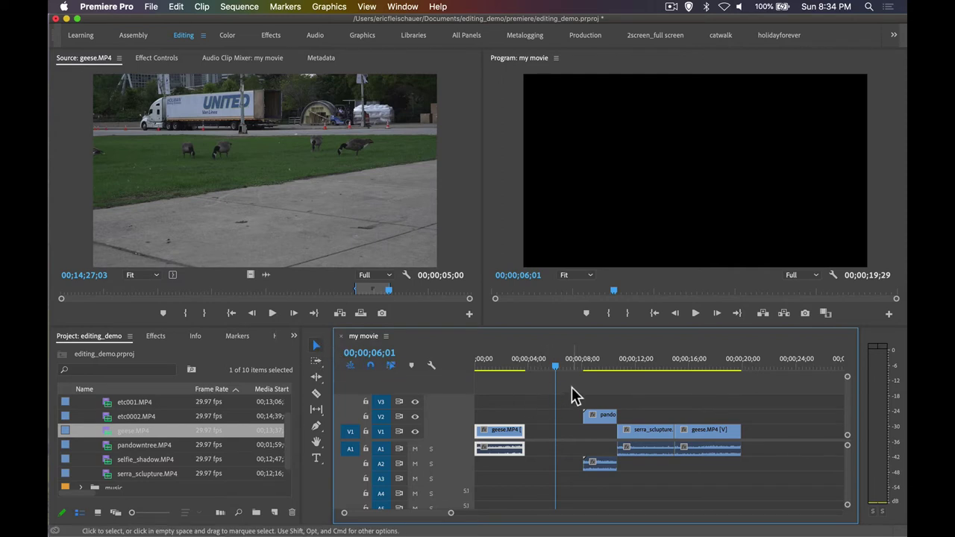
Marquee-select all the clips after the gap, move the playhead to 00;00;06;19, and clear the selection.
mouse_move(571, 387)
mouse_down()
mouse_move(665, 458)
mouse_move(758, 475)
mouse_up()
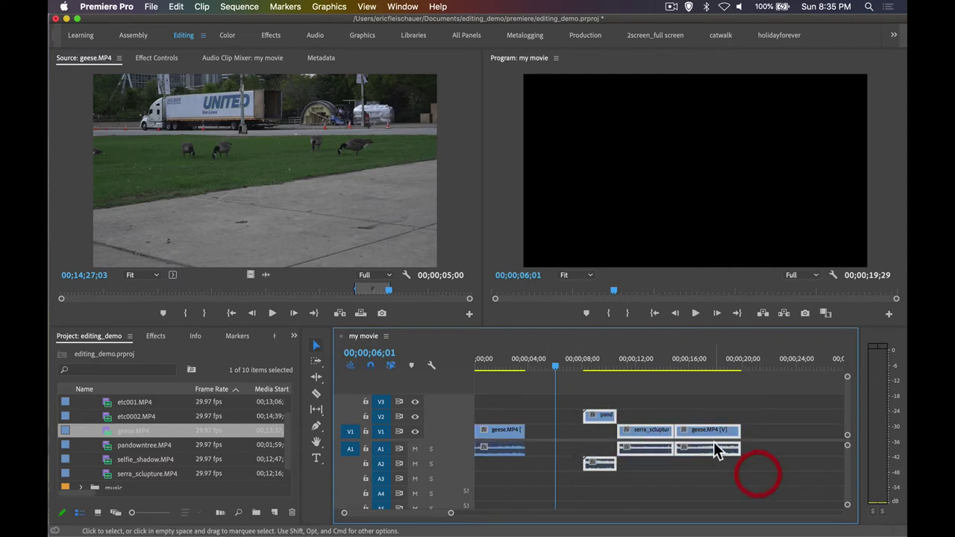
mouse_move(711, 429)
mouse_down()
mouse_move(652, 428)
mouse_move(726, 433)
mouse_move(709, 433)
mouse_up()
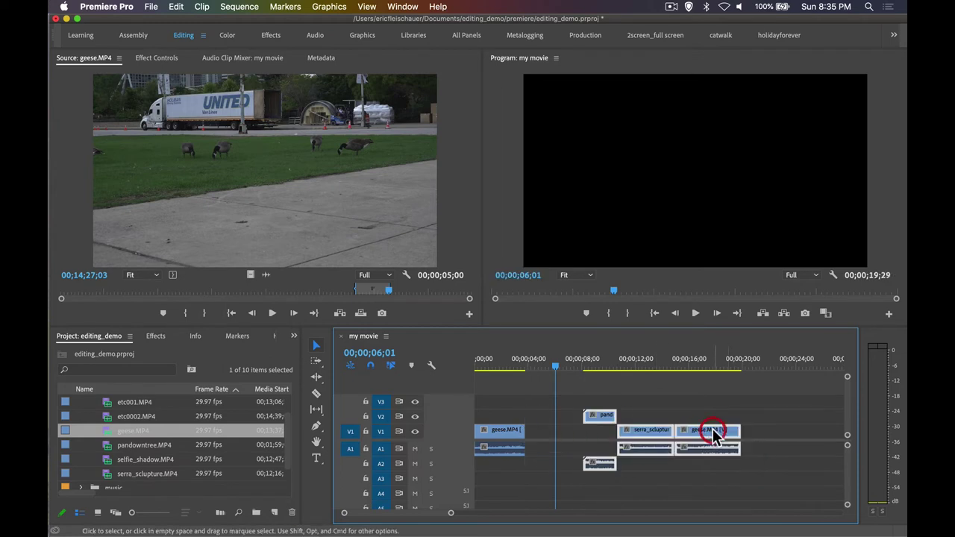
drag(553, 363, 566, 369)
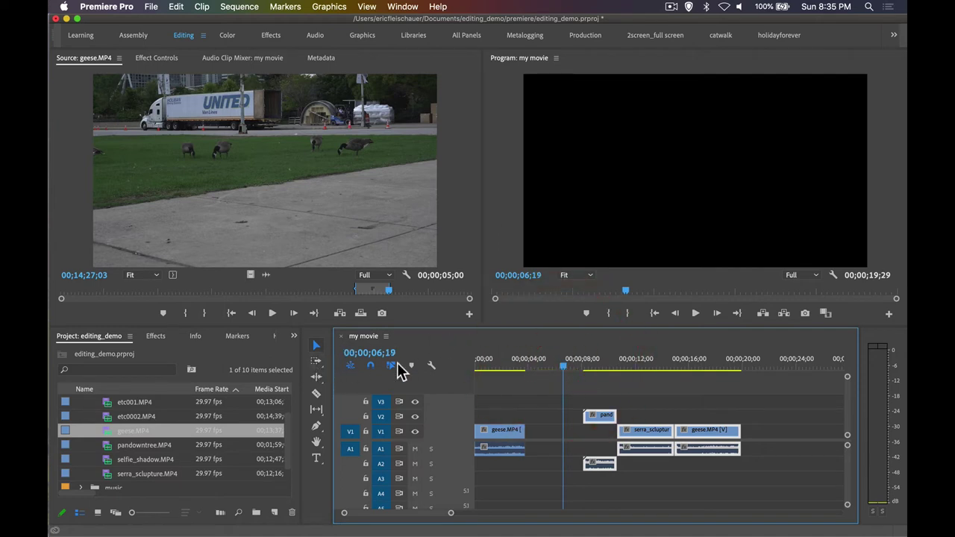
click(582, 400)
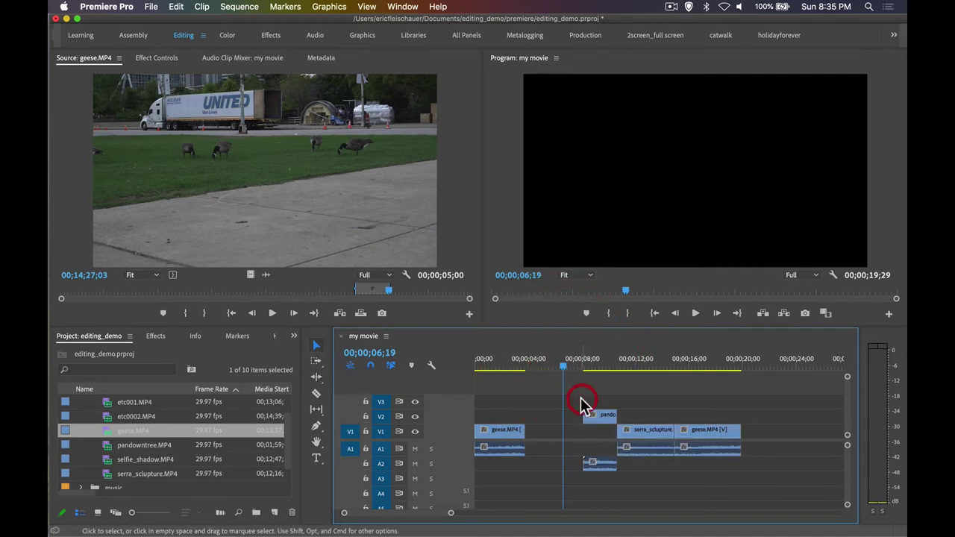
Use the Track Select Forward Tool to select all clips from the gap onward across every track.
click(316, 367)
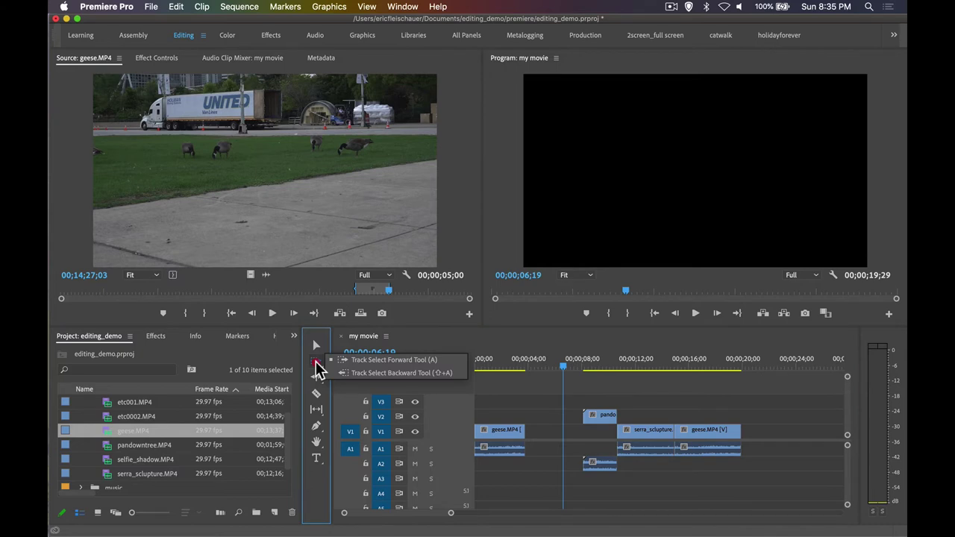
click(377, 359)
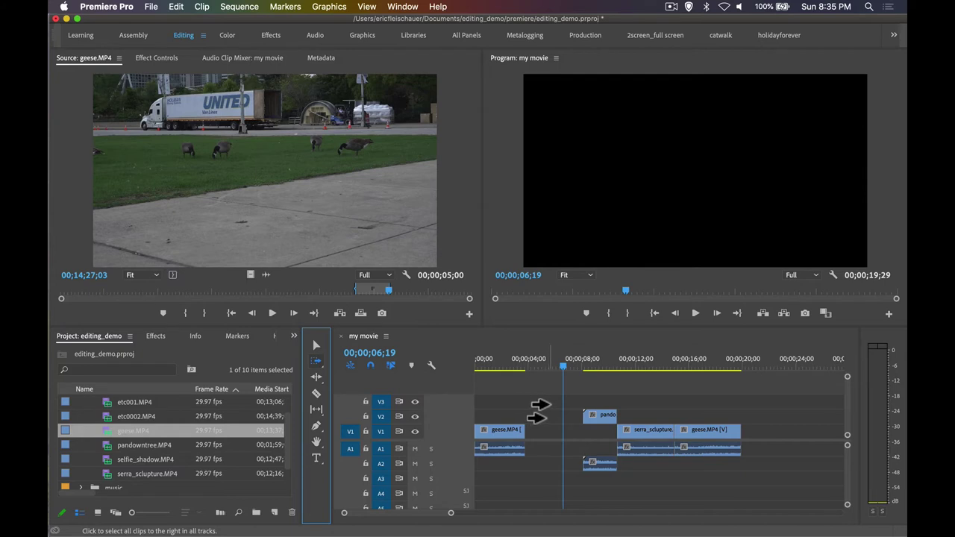
click(537, 409)
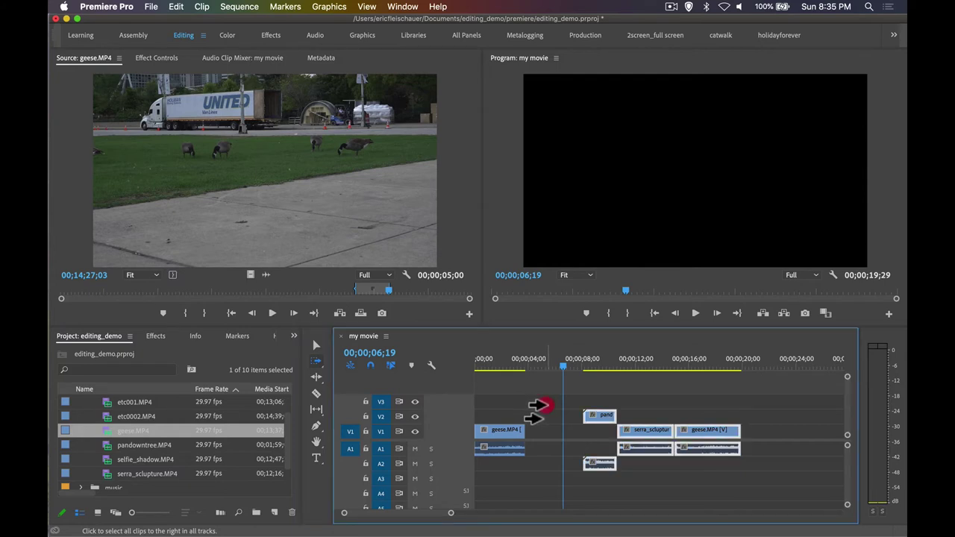
click(639, 406)
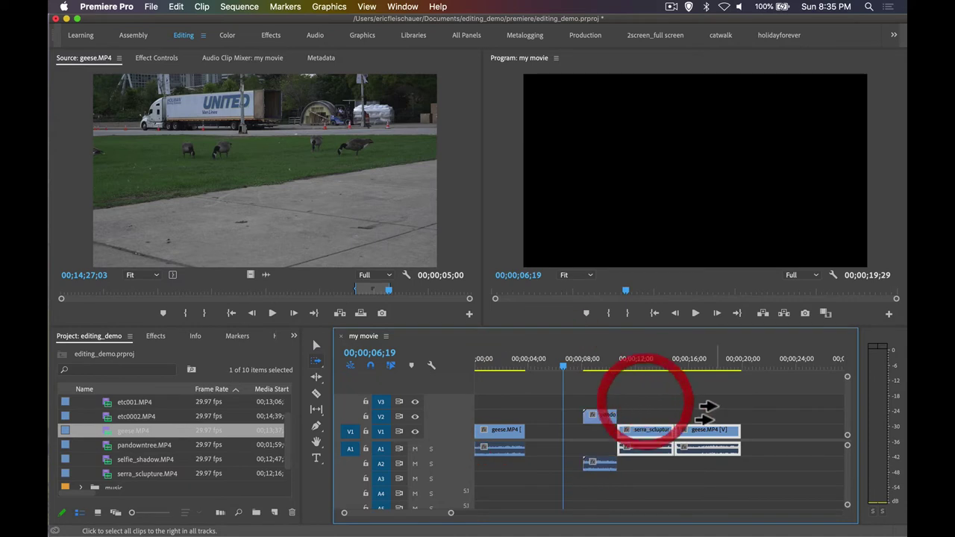
click(709, 407)
click(540, 402)
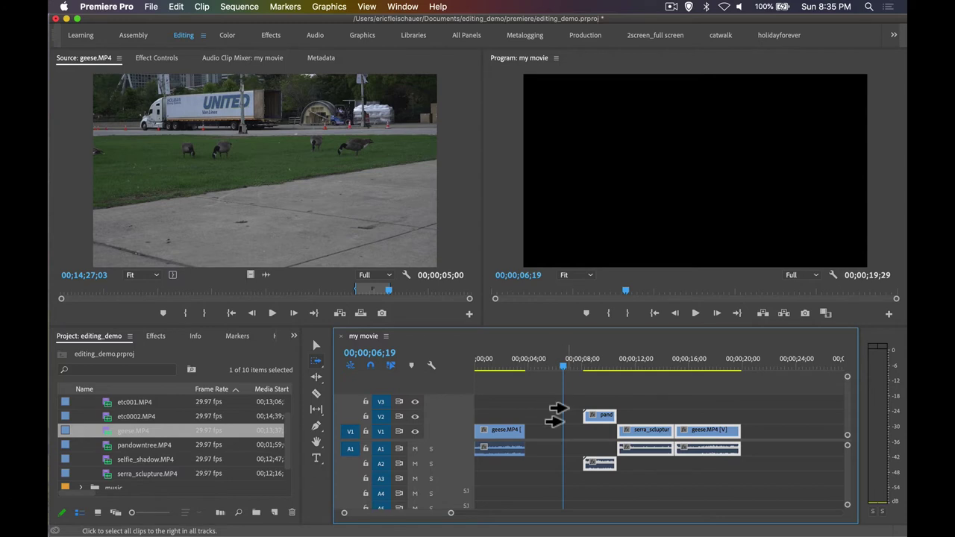
Try the single-track mode of Track Select Forward, selecting the V2 clip alone and the V1 clips alone.
key(shift)
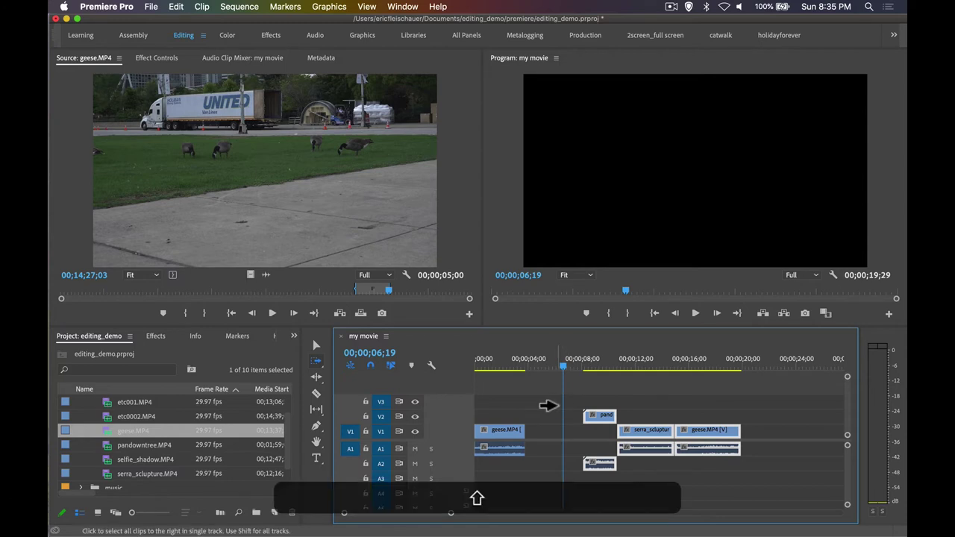
shift+click(545, 418)
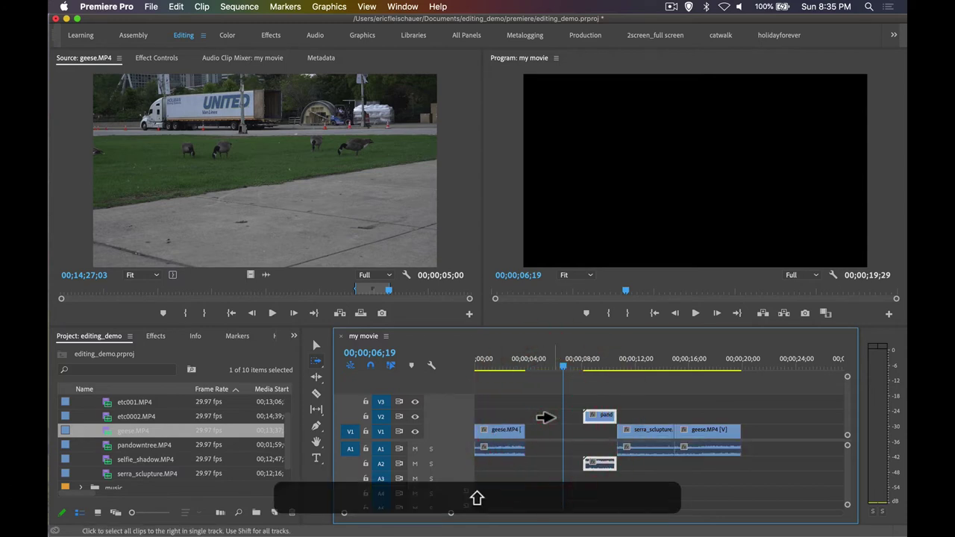
shift+click(571, 432)
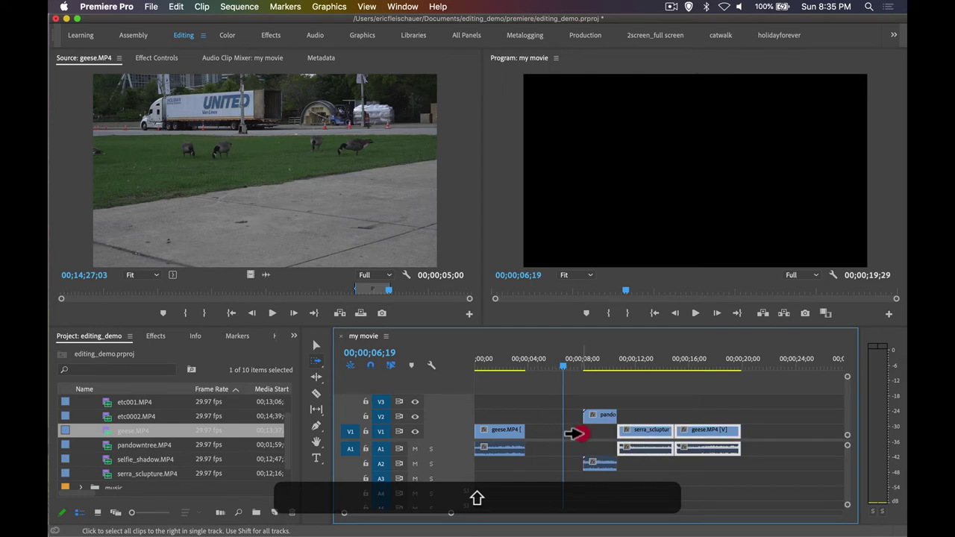
shift+click(540, 417)
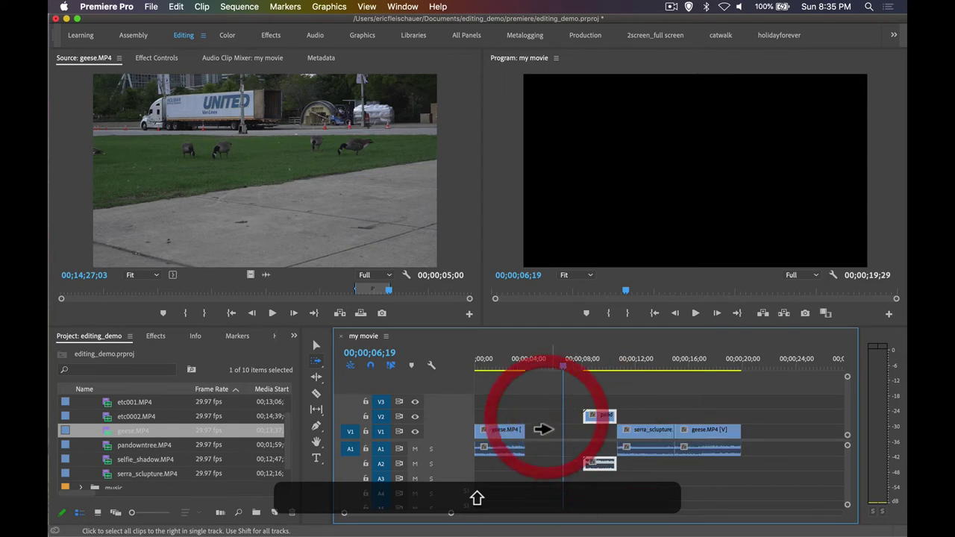
shift+click(596, 450)
click(567, 417)
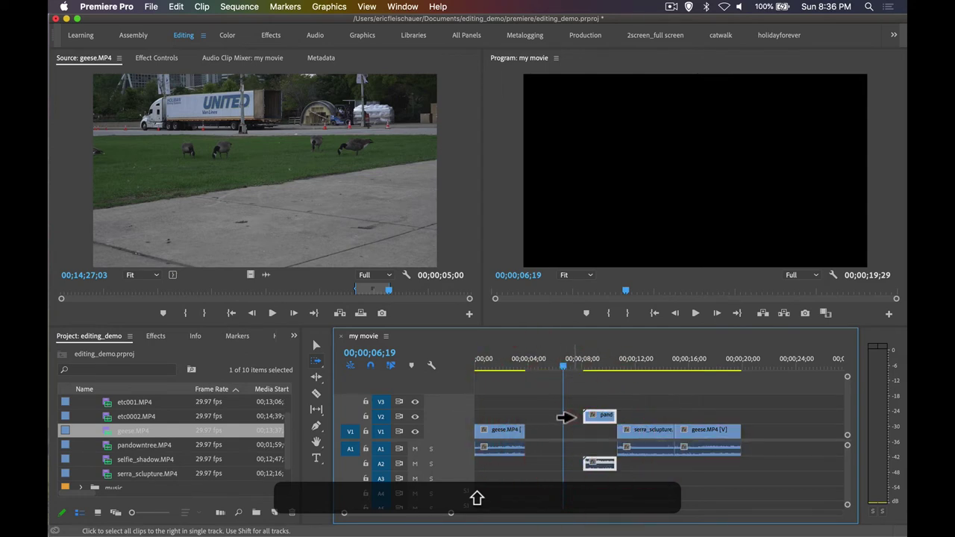
Close the gap by moving all clips after it together to start at 00;00;03;24, and play the sequence across the edit.
shift+click(571, 421)
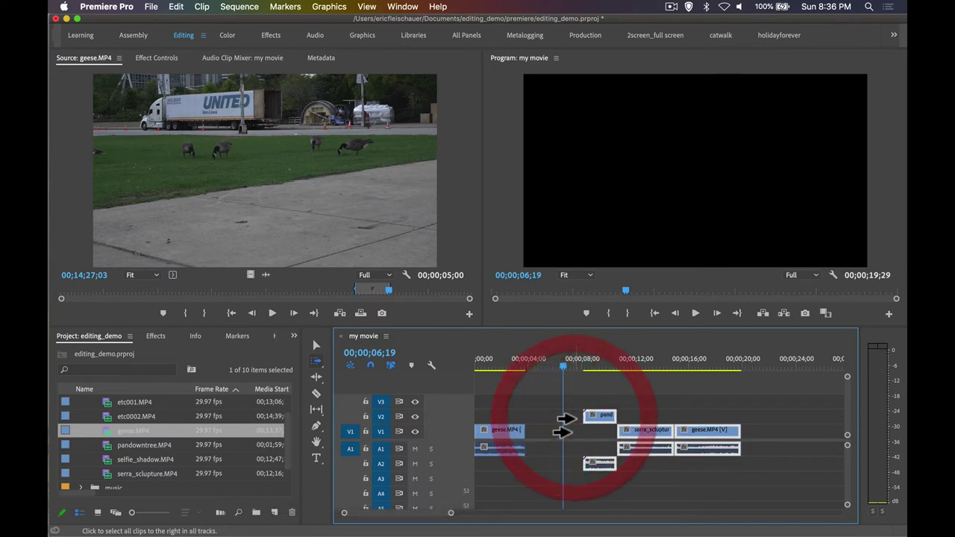
key(Up)
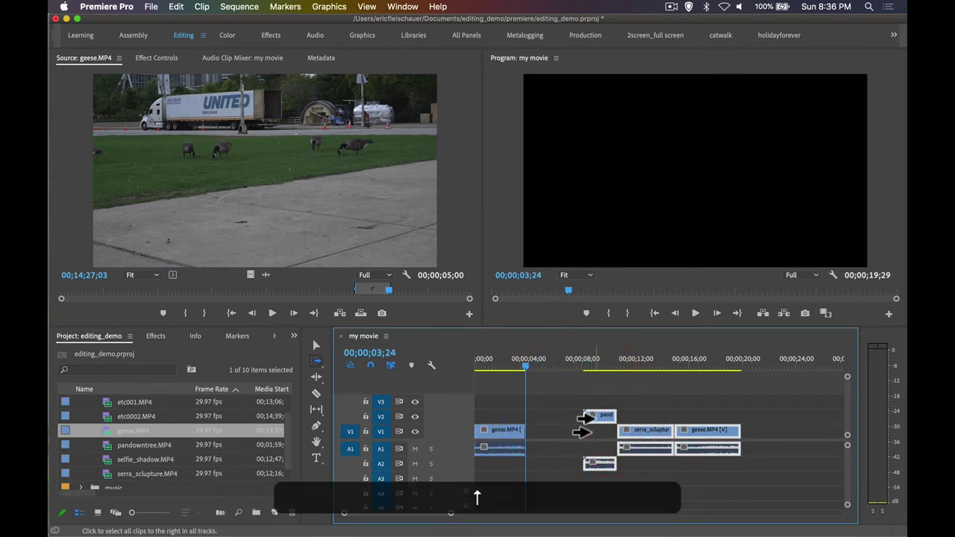
drag(585, 419, 539, 419)
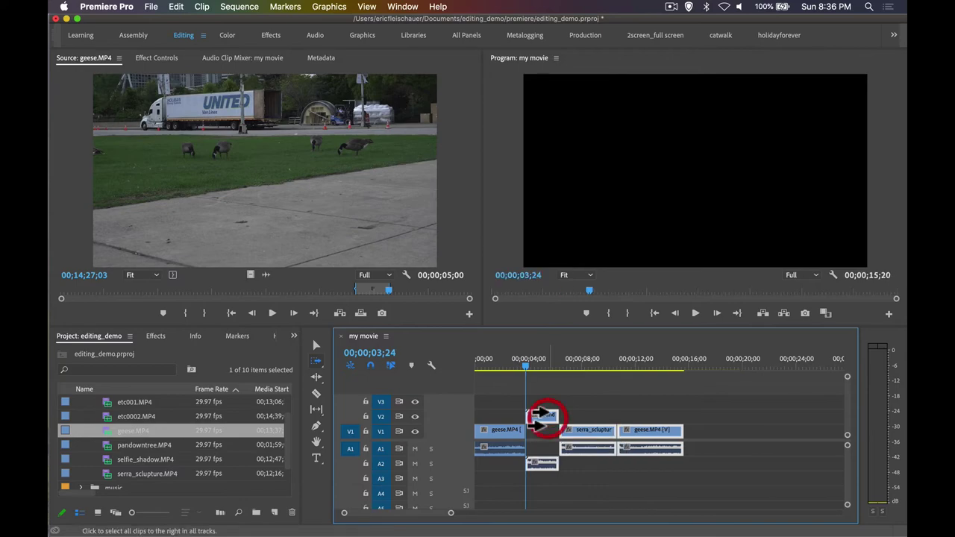
click(520, 365)
key(space)
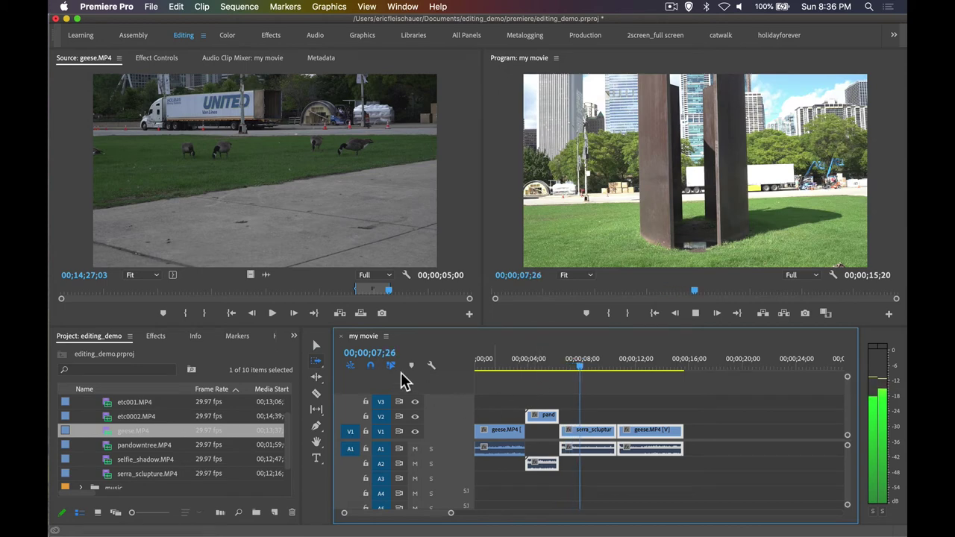
Split the last geese.MP4 clip on V1 at 00;00;13;05 with the Razor tool.
click(315, 346)
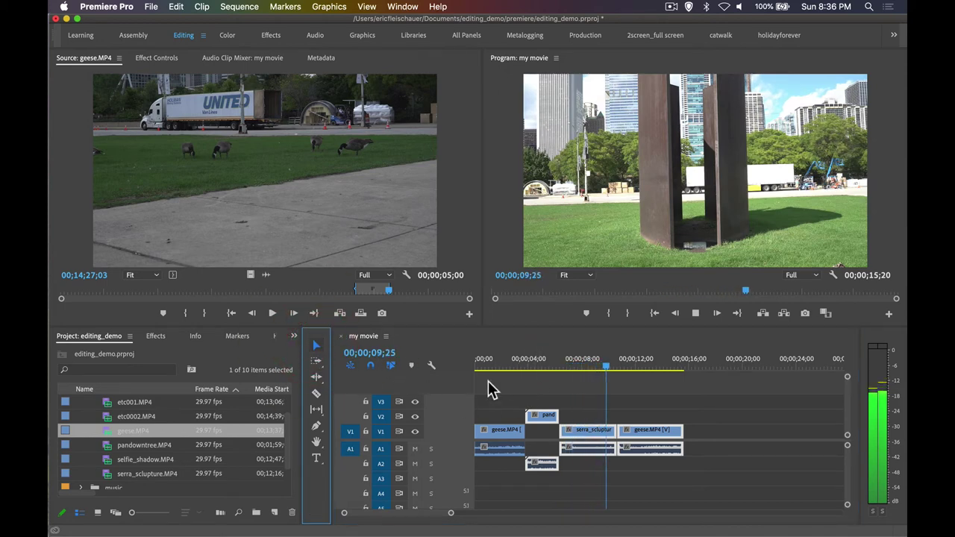
drag(596, 366, 648, 373)
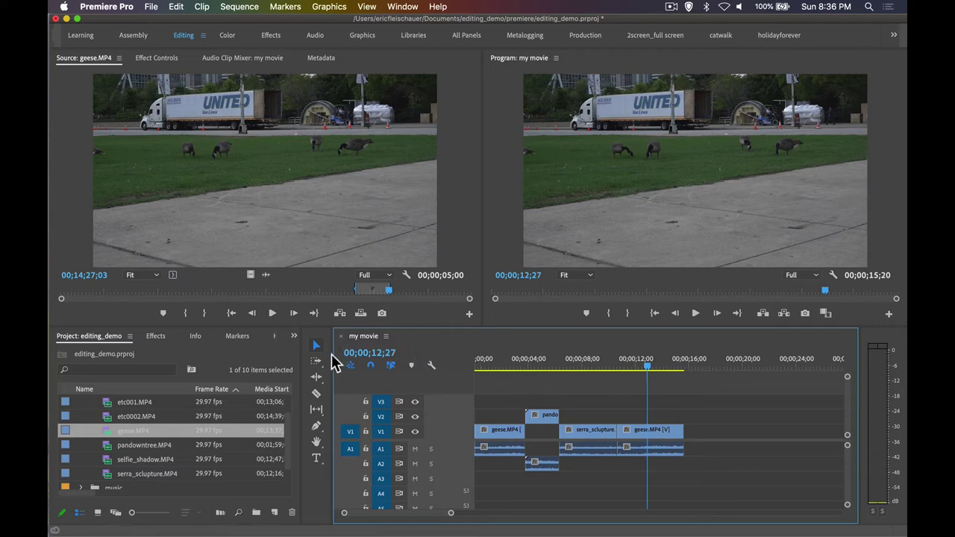
click(316, 393)
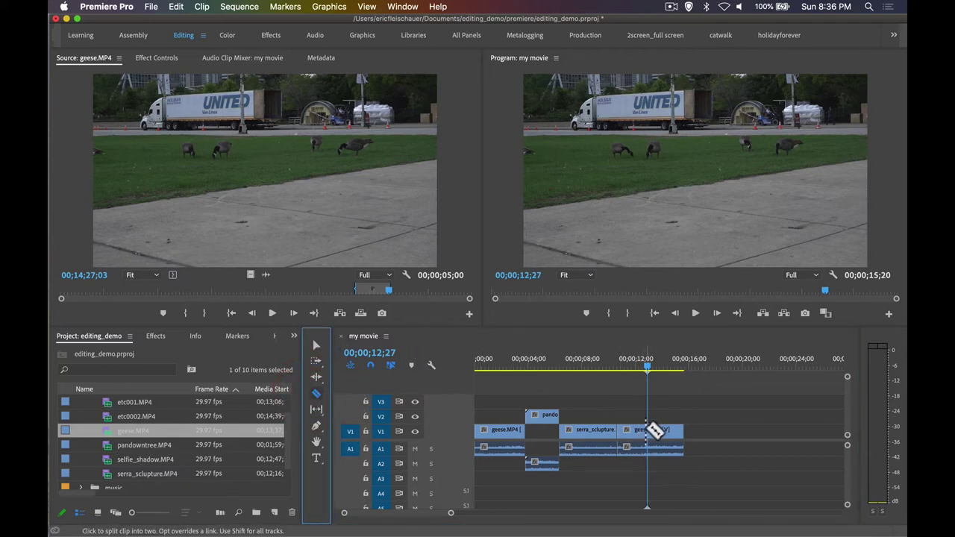
key(equal)
key(equal)
key(equal)
mouse_move(655, 366)
mouse_down()
mouse_move(626, 366)
mouse_move(692, 373)
mouse_up()
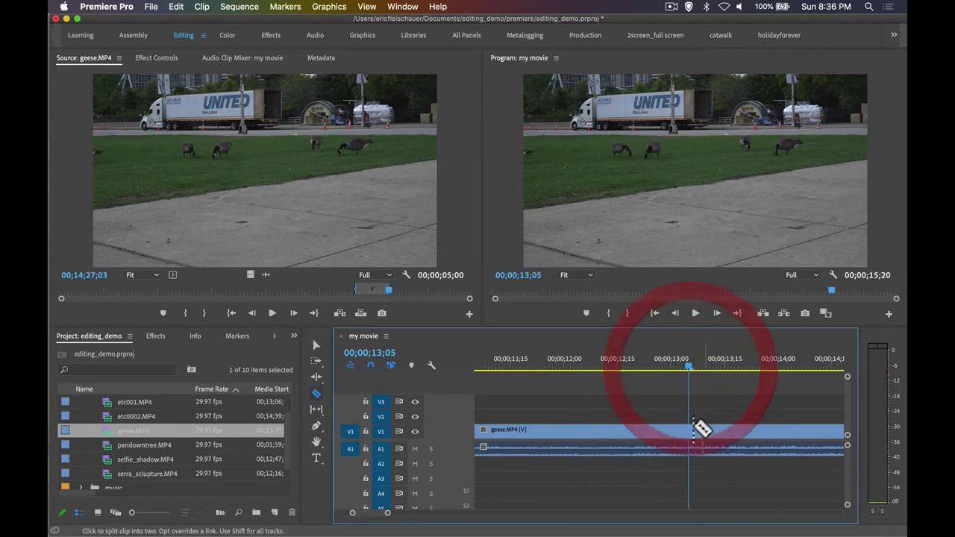
click(688, 431)
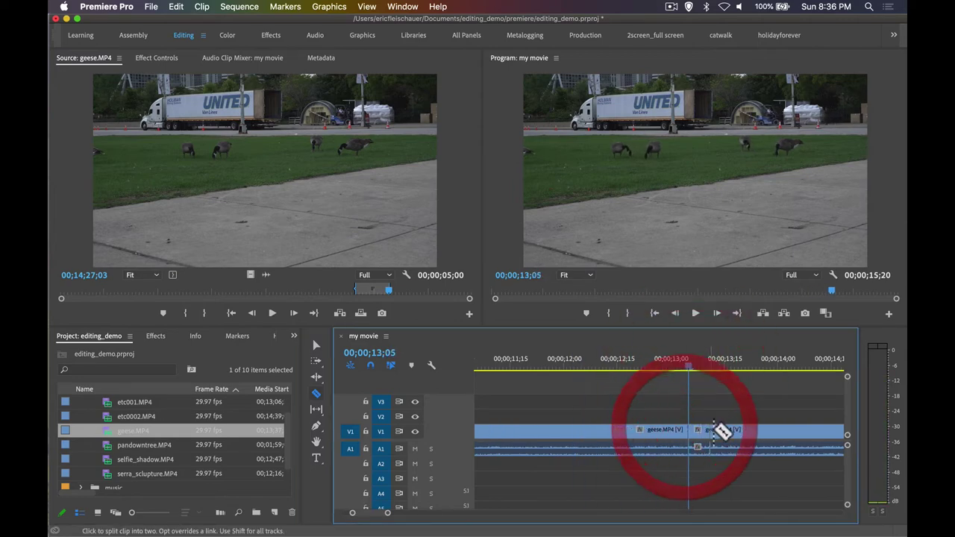
Razor the geese.MP4 footage after 00;00;13;05 into a row of short pieces, up to about 00;00;14;25.
click(719, 431)
click(742, 431)
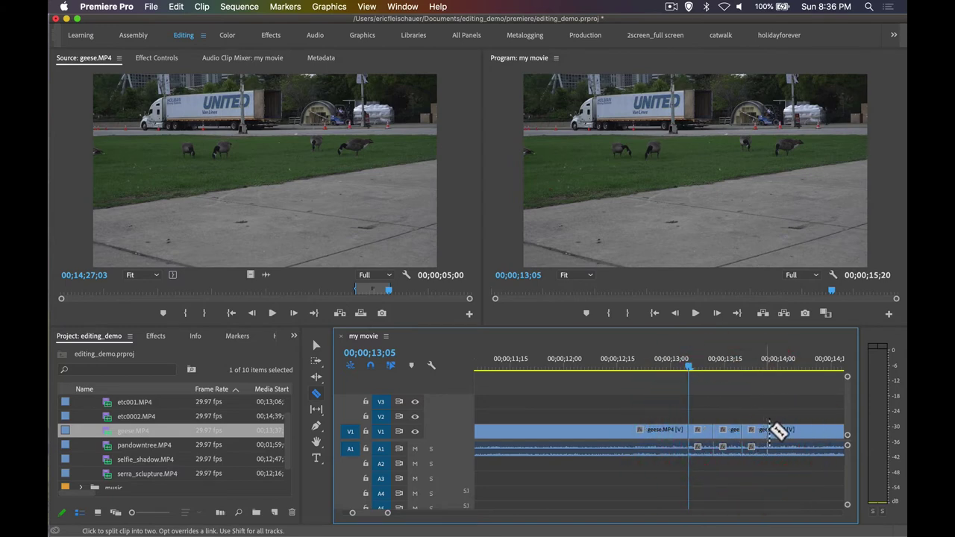
click(779, 432)
scroll(782, 436, right, 1)
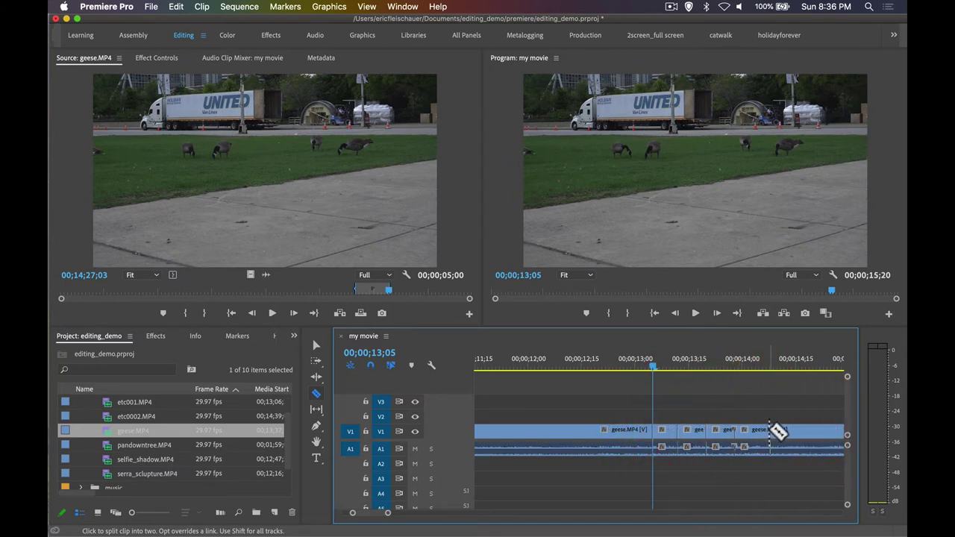
click(778, 431)
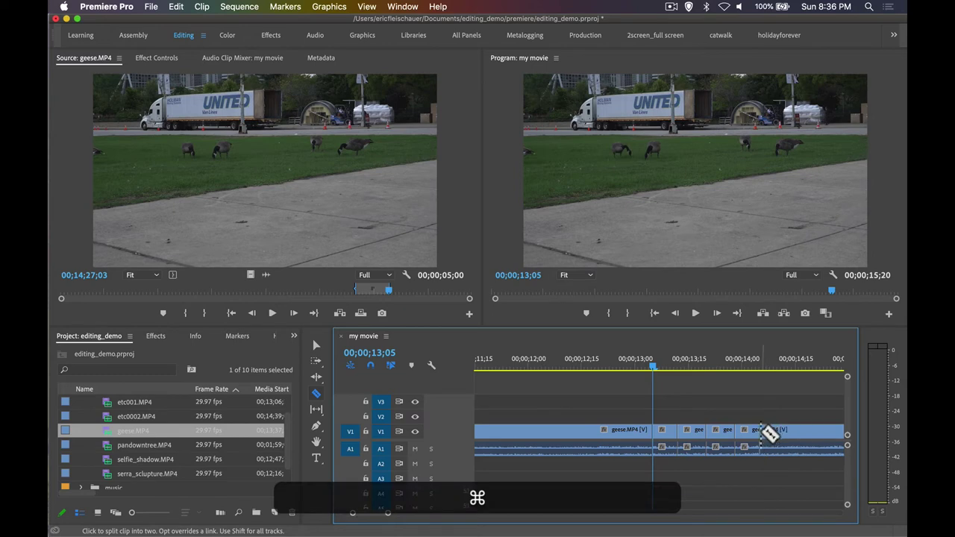
click(767, 432)
click(792, 431)
click(809, 431)
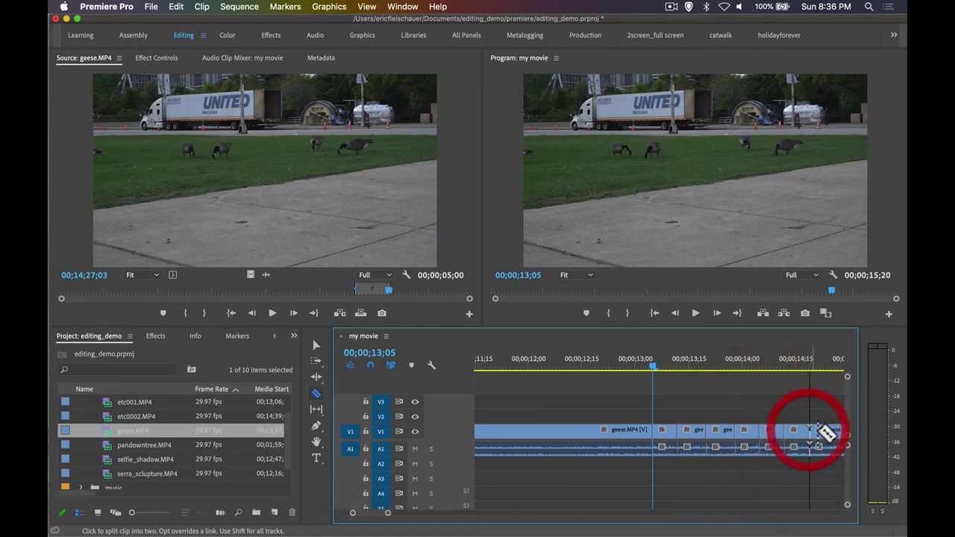
click(822, 431)
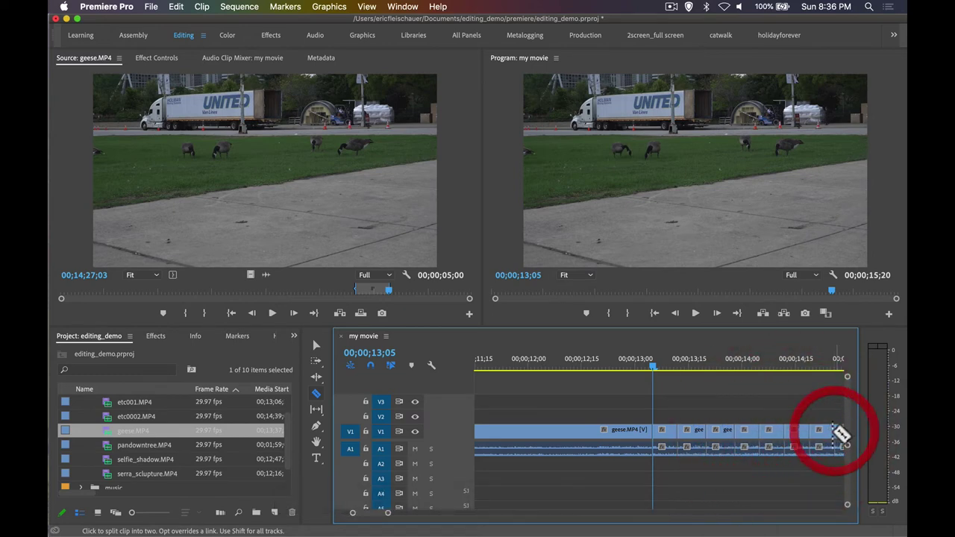
Razor the geese.MP4 footage before 00;00;13;05 into similar short pieces, back to about 00;00;12;05.
click(653, 436)
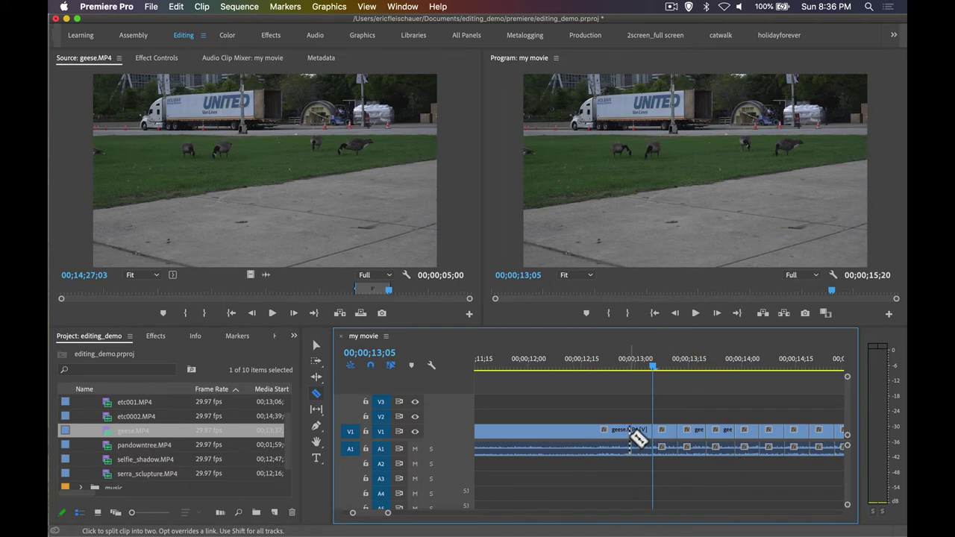
click(630, 433)
click(603, 434)
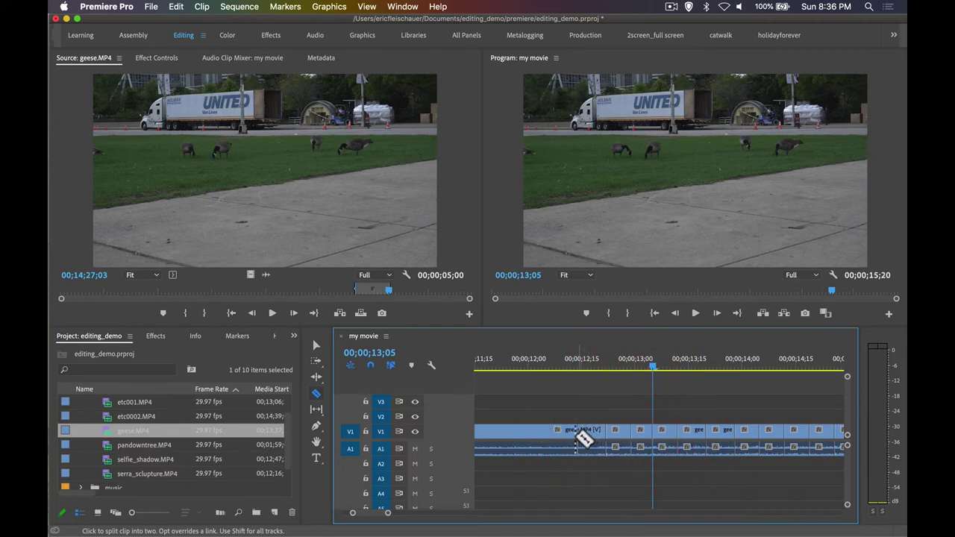
click(579, 433)
click(494, 432)
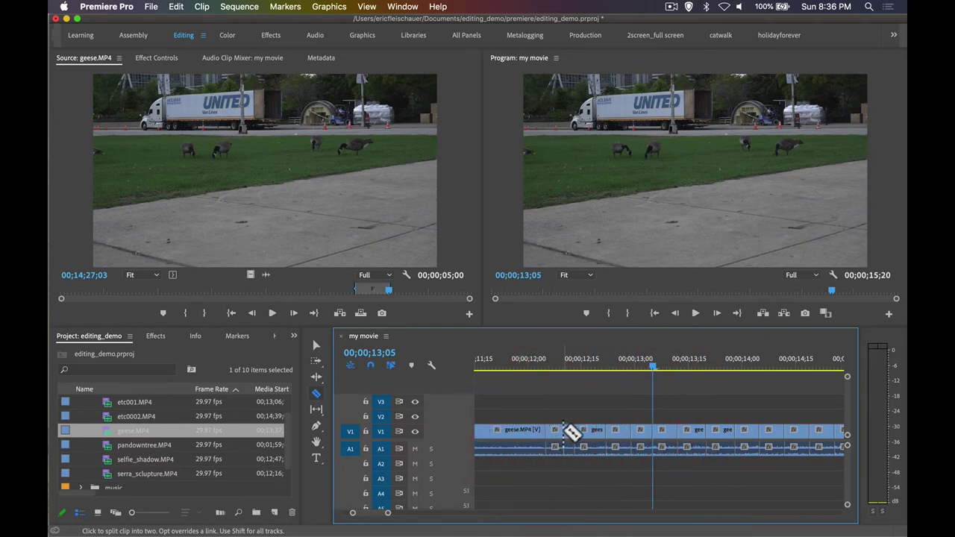
Delete every other short geese.MP4 piece with its audio, leaving gaps between the remaining pieces.
key(minus)
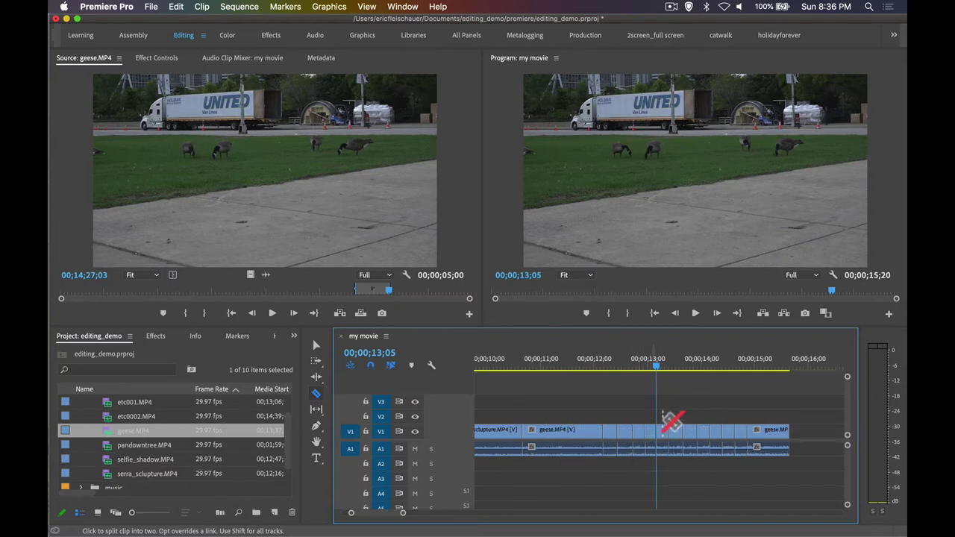
key(v)
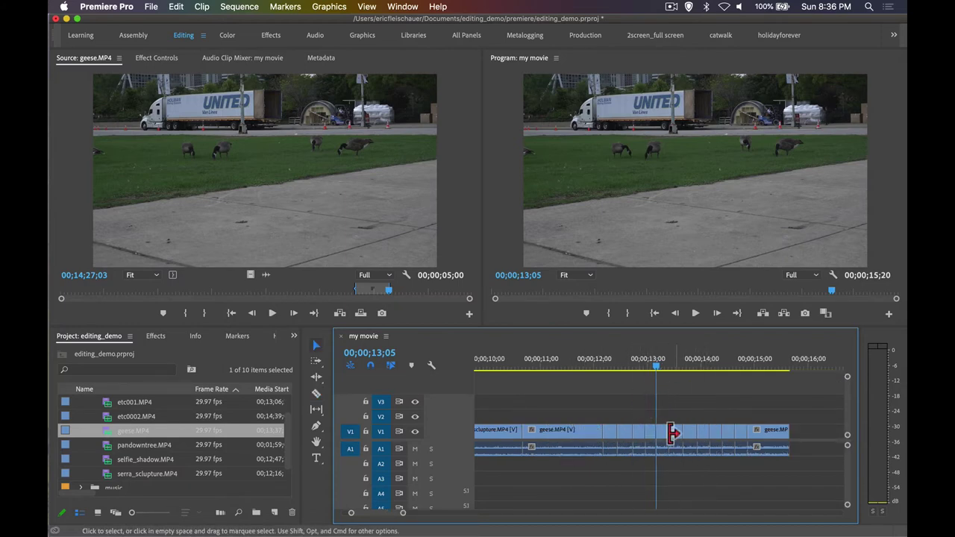
click(608, 433)
key(BackSpace)
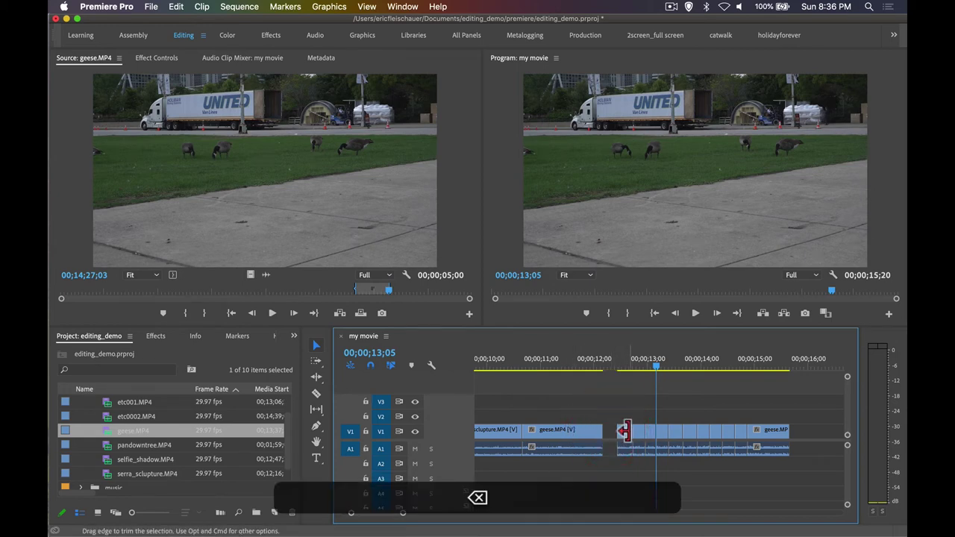
click(639, 436)
key(BackSpace)
click(661, 437)
key(BackSpace)
click(688, 432)
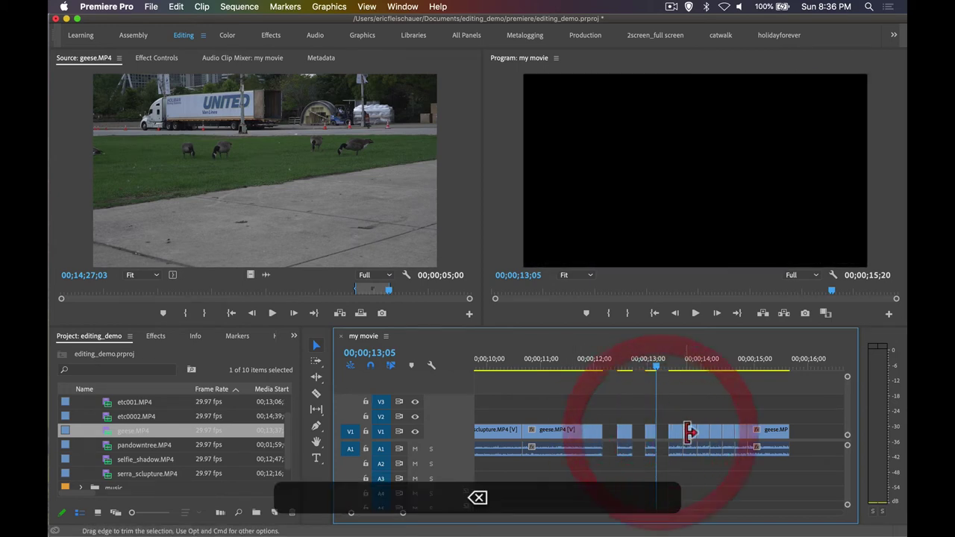
key(BackSpace)
click(717, 440)
key(BackSpace)
click(741, 441)
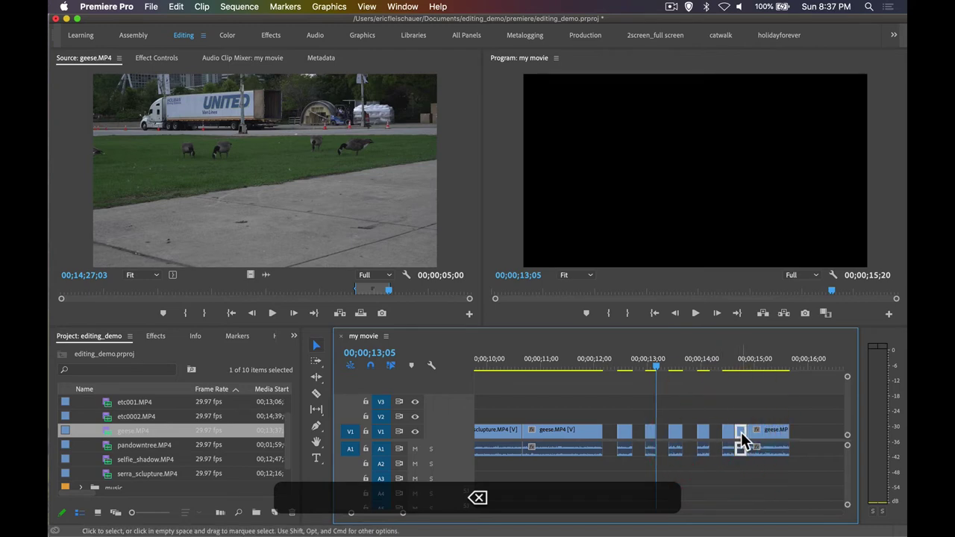
key(BackSpace)
Play the sequence from just after 00;00;12;00 through the chopped geese pieces to review the flicker of gaps.
click(607, 364)
key(space)
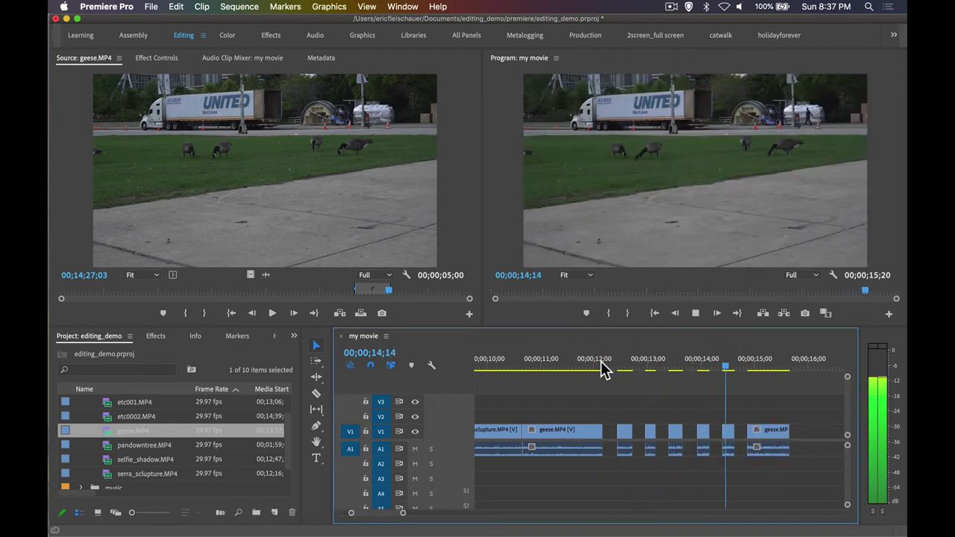
key(space)
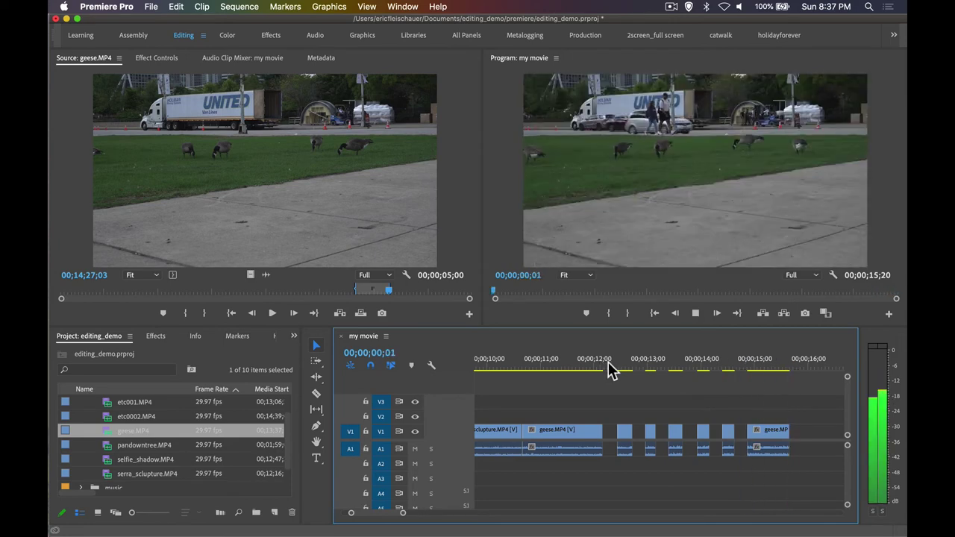
key(space)
Move all pieces of the last geese.MP4 clip up to V2 and their audio down to A2, keeping their timing.
key(minus)
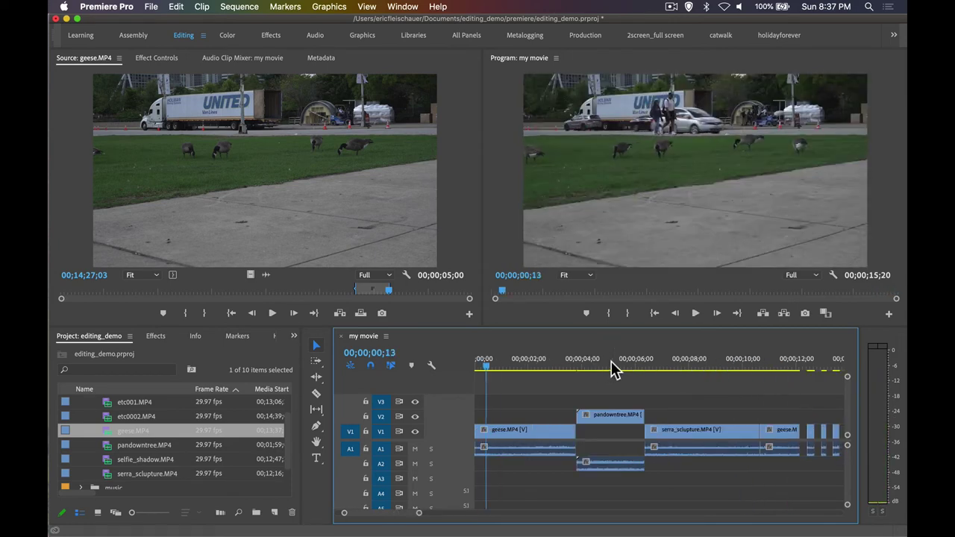
scroll(615, 368, right, 3)
mouse_move(756, 361)
mouse_down()
mouse_move(731, 369)
mouse_move(812, 373)
mouse_move(703, 380)
mouse_move(697, 371)
mouse_up()
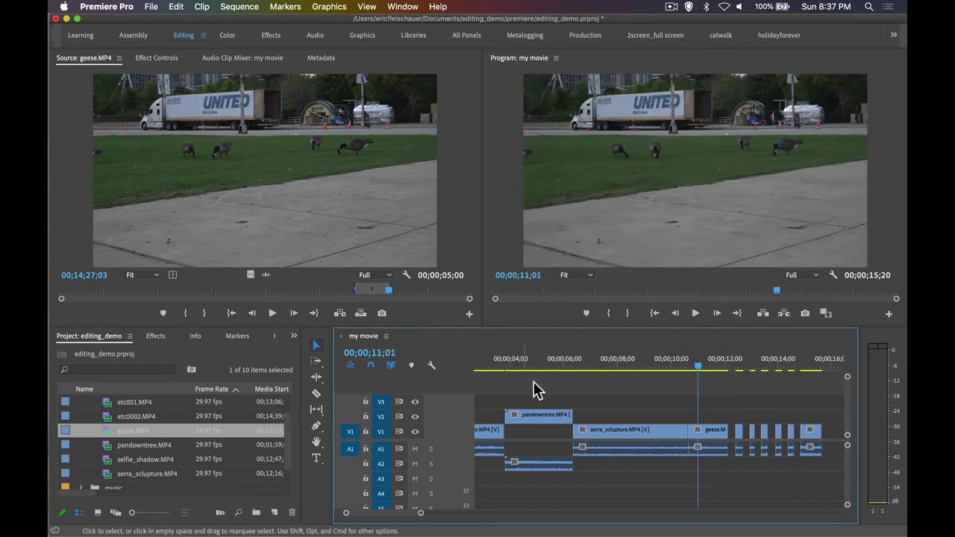
drag(830, 430, 711, 418)
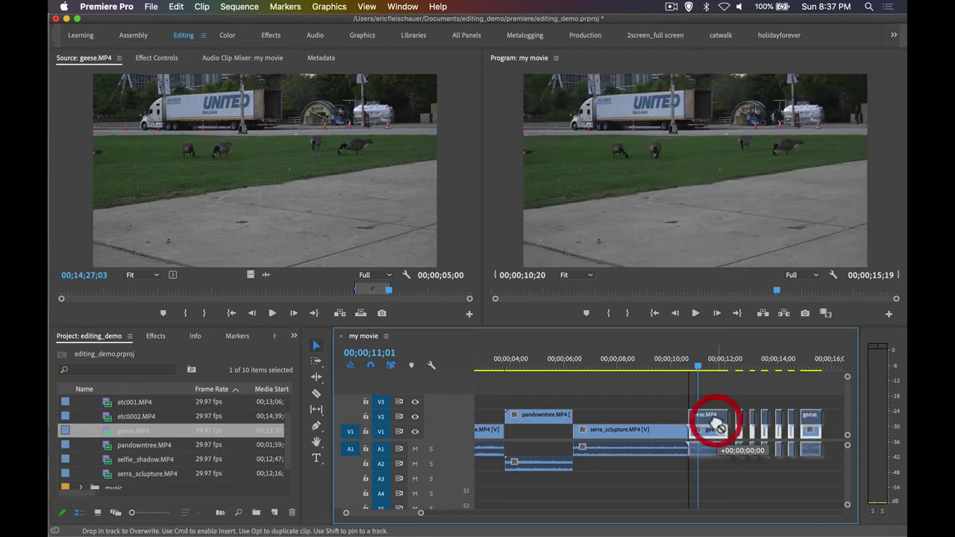
click(685, 367)
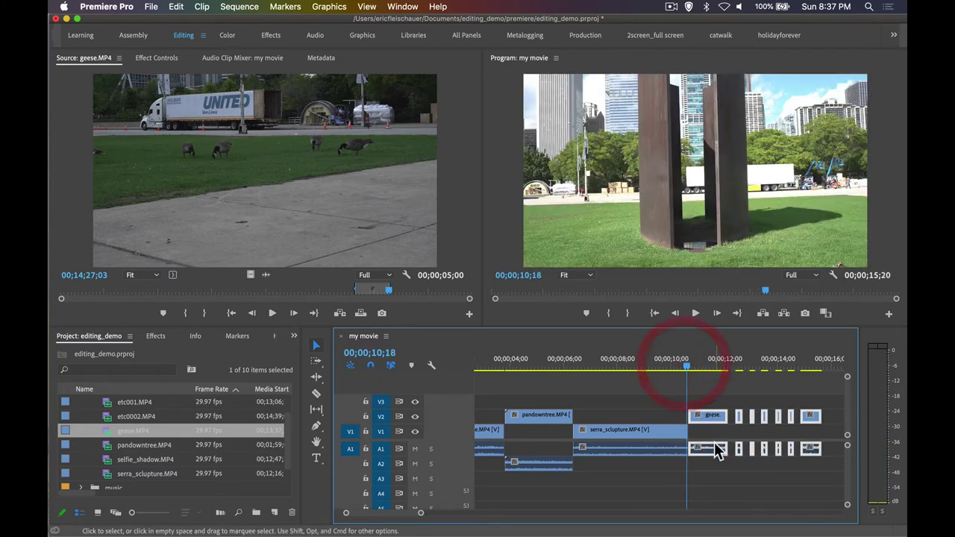
drag(717, 449, 716, 465)
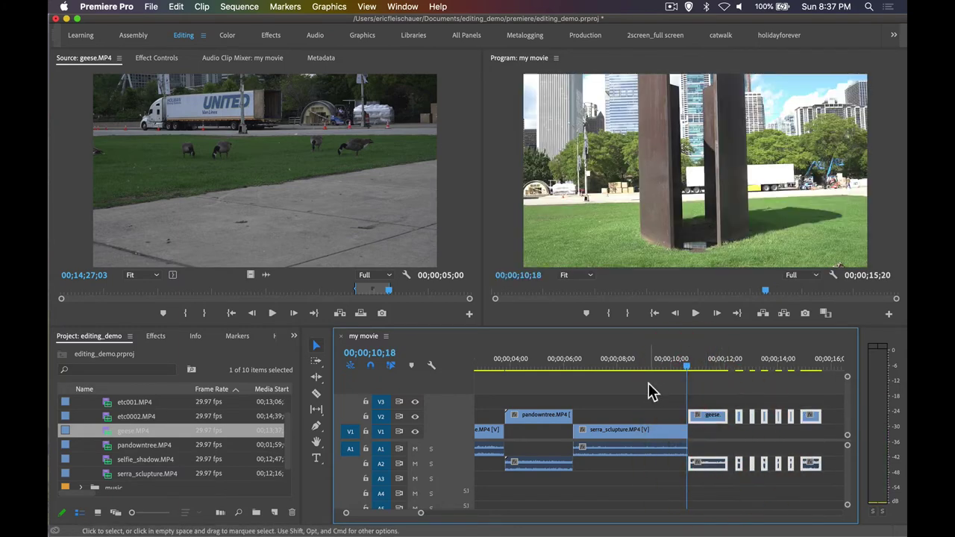
Examine how the clips alternate between V1 and V2, selecting the geese, pandowntree and serra_sclupture clips in turn.
click(542, 359)
scroll(543, 362, up, 4)
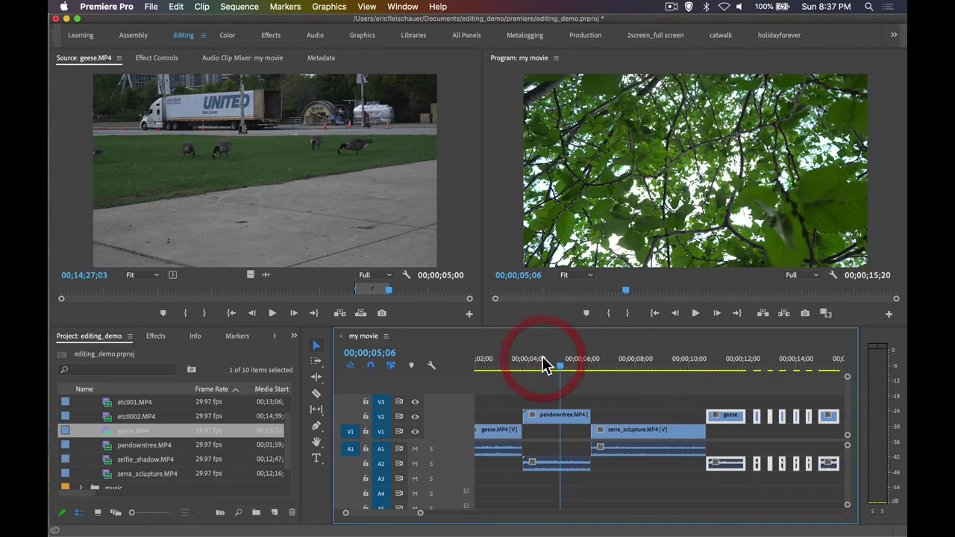
mouse_move(542, 358)
mouse_down()
mouse_move(699, 365)
mouse_move(581, 383)
mouse_up()
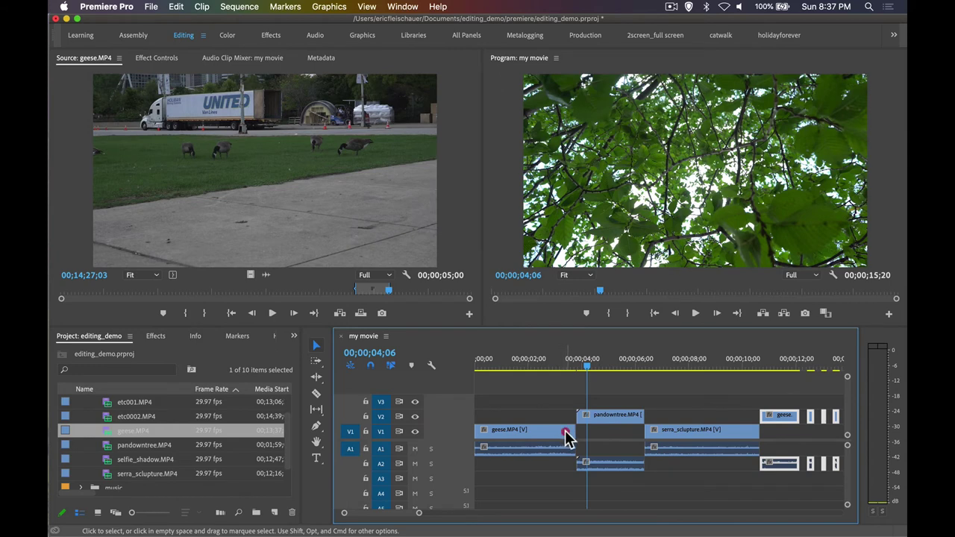
click(614, 414)
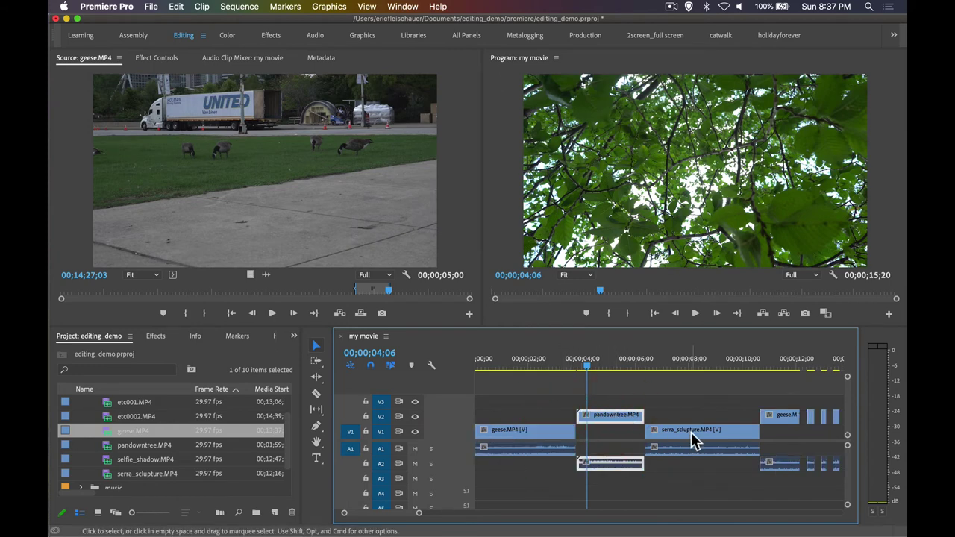
click(688, 438)
click(781, 421)
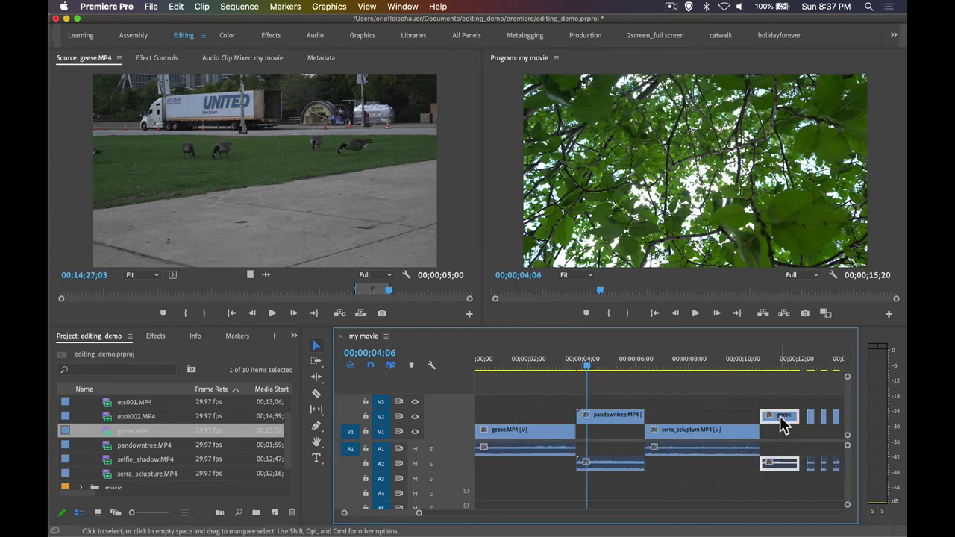
click(543, 361)
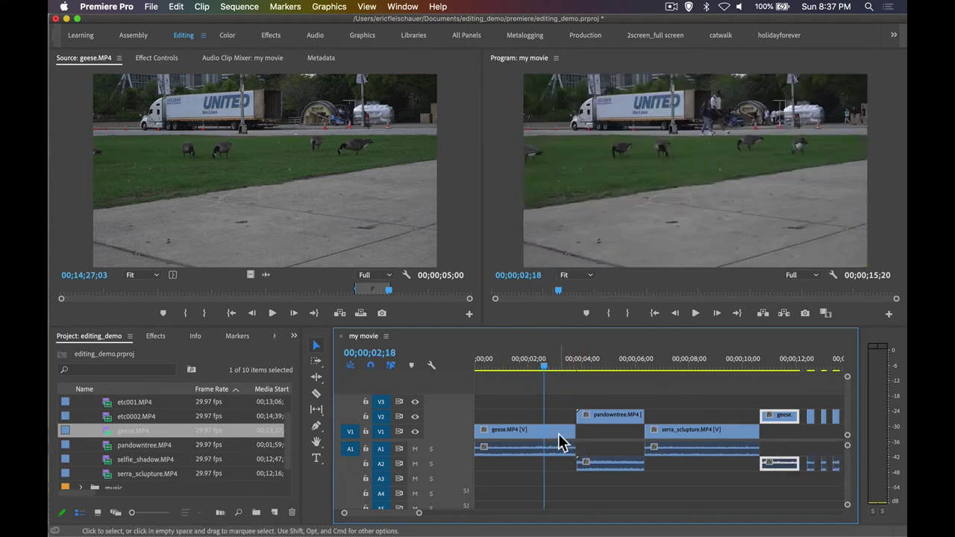
click(561, 431)
click(605, 419)
click(677, 432)
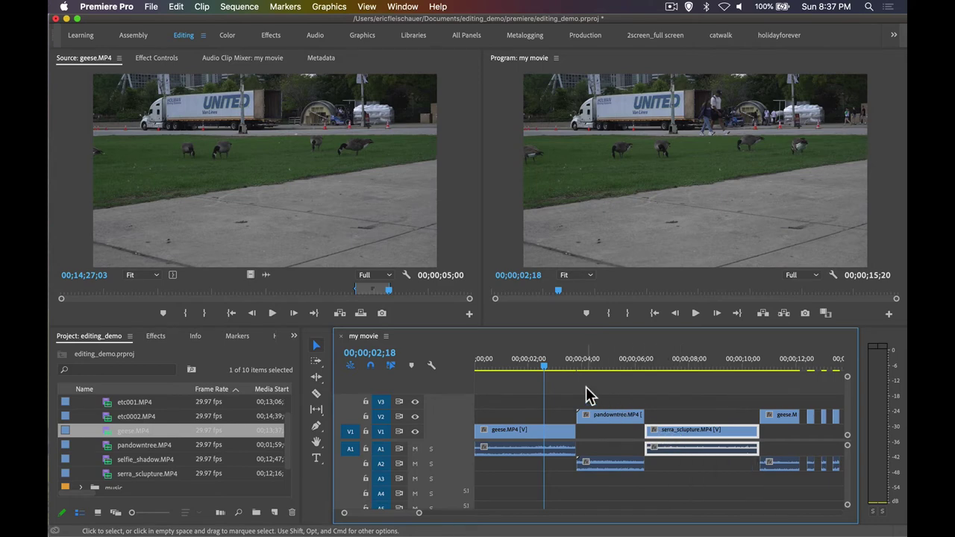
Scrub around the first cut, and play the sequence from its start into the serra_sclupture clip.
drag(579, 369, 549, 371)
mouse_move(575, 365)
mouse_down()
mouse_move(641, 370)
mouse_move(567, 377)
mouse_up()
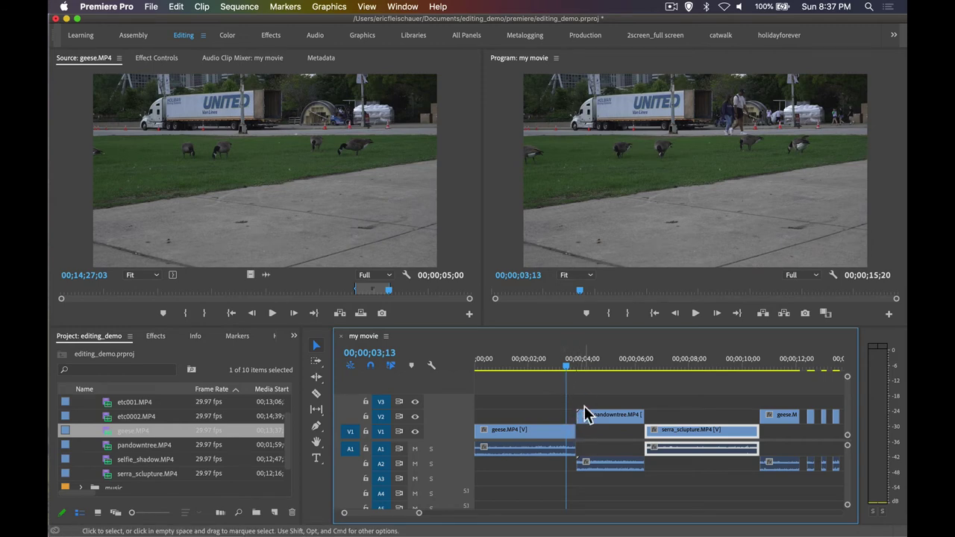
key(space)
click(453, 368)
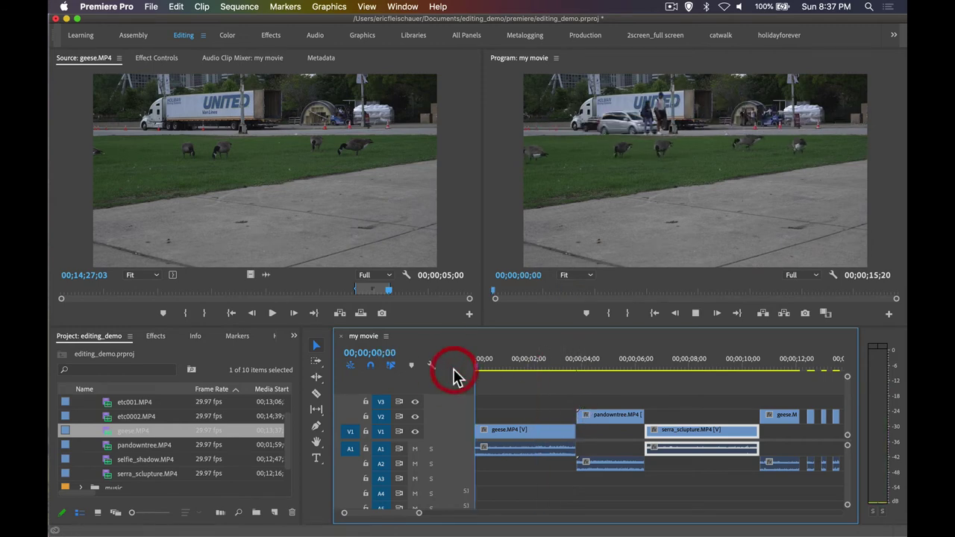
key(Home)
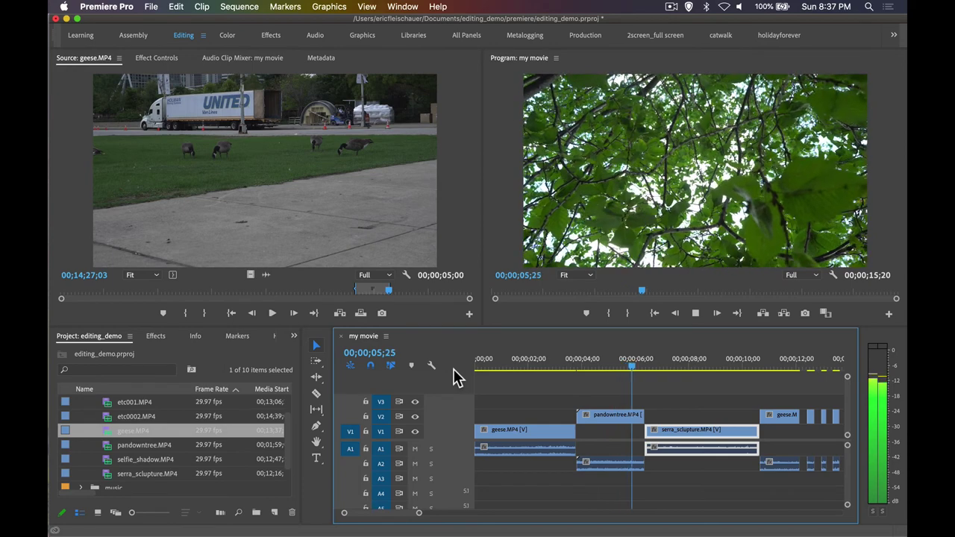
key(space)
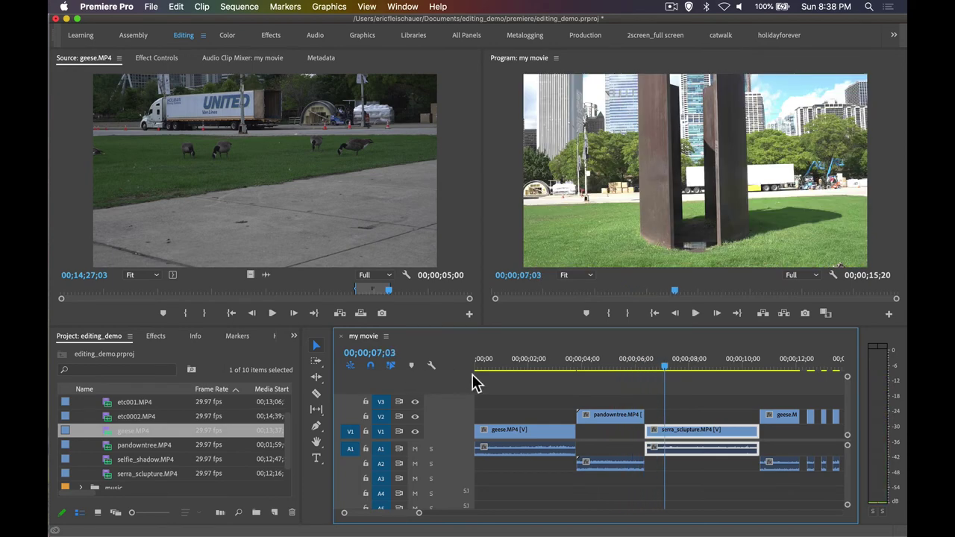
Open the V2 pandowntree.MP4 clip in the Source monitor and extend its out point to 00;02;04;06.
click(598, 359)
click(637, 360)
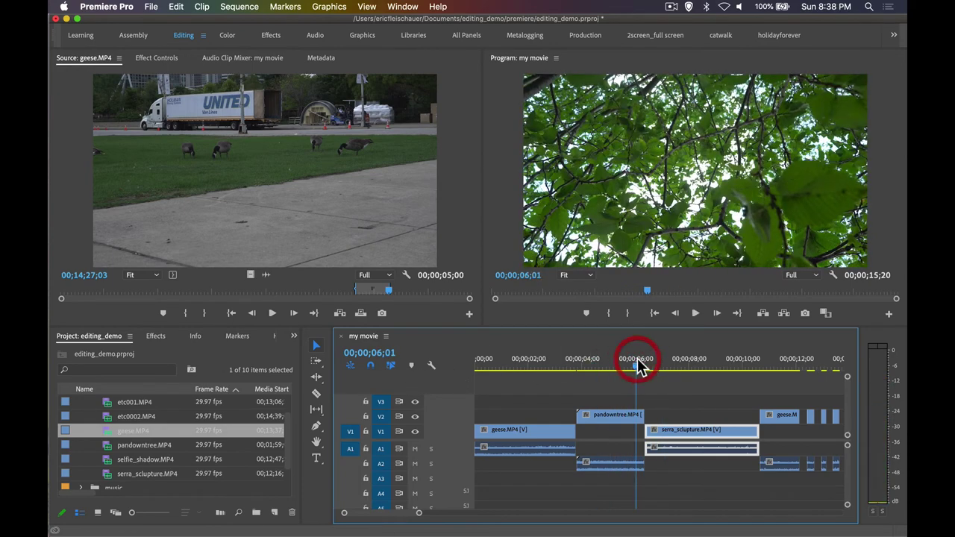
click(645, 402)
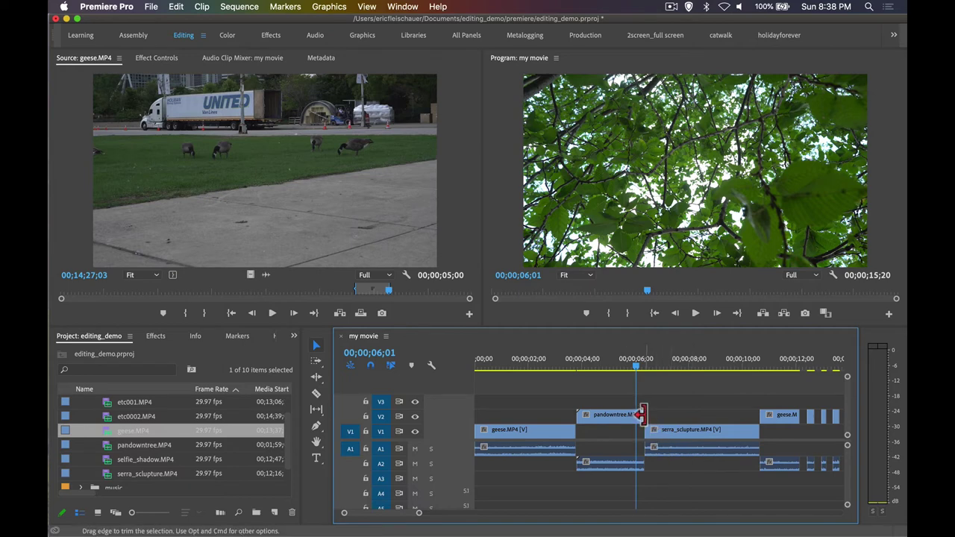
click(647, 415)
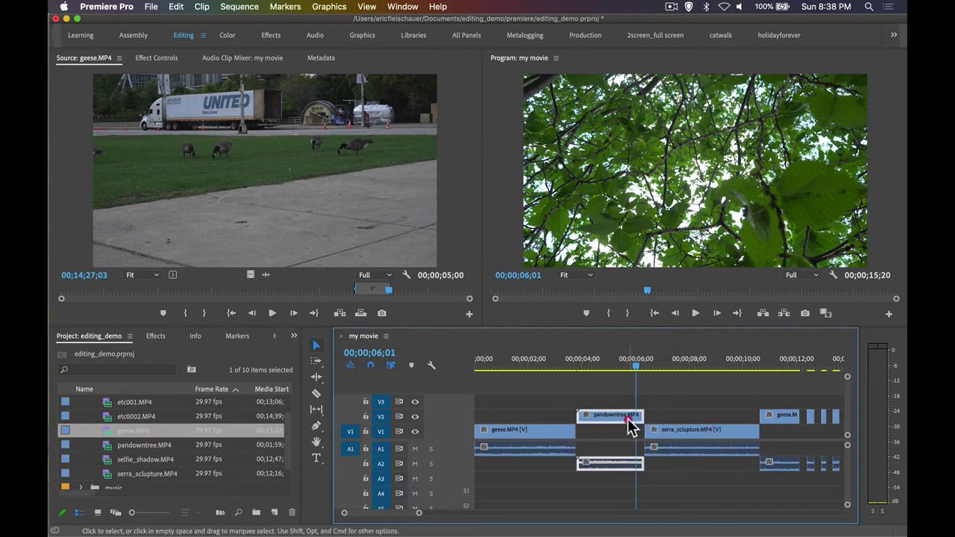
double_click(631, 415)
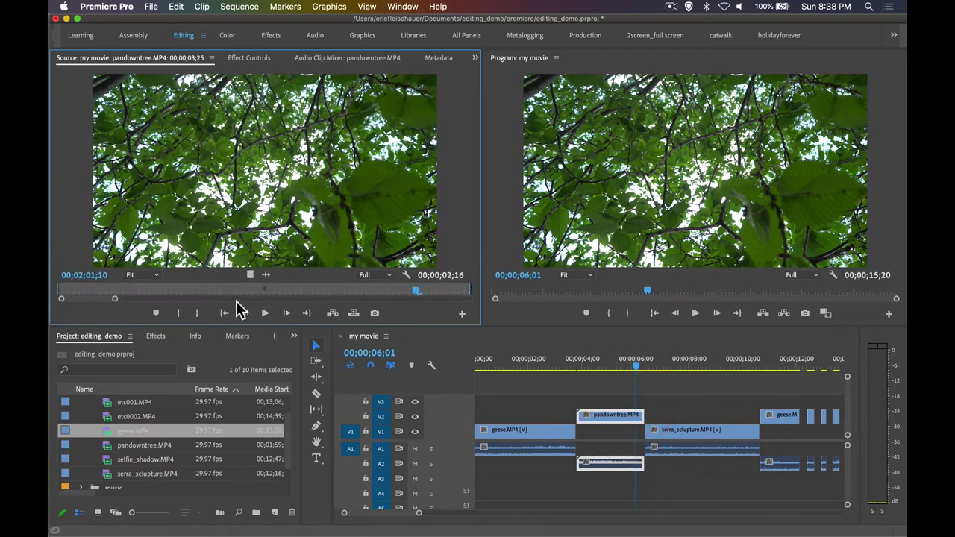
click(404, 311)
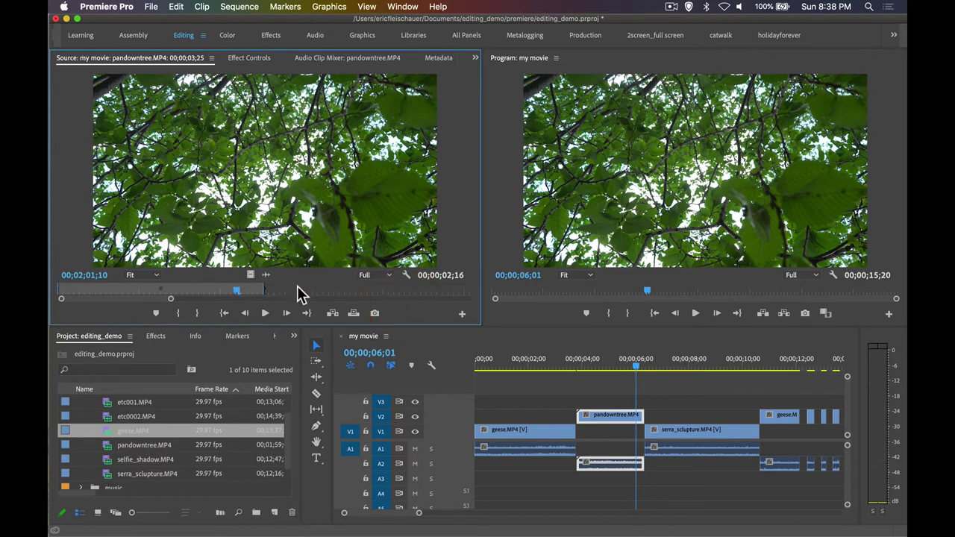
click(236, 289)
key(space)
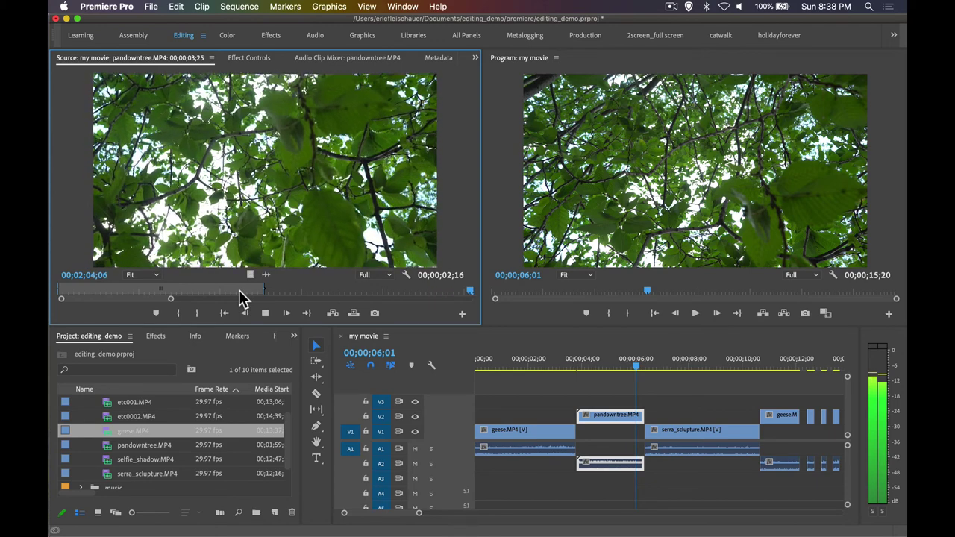
key(o)
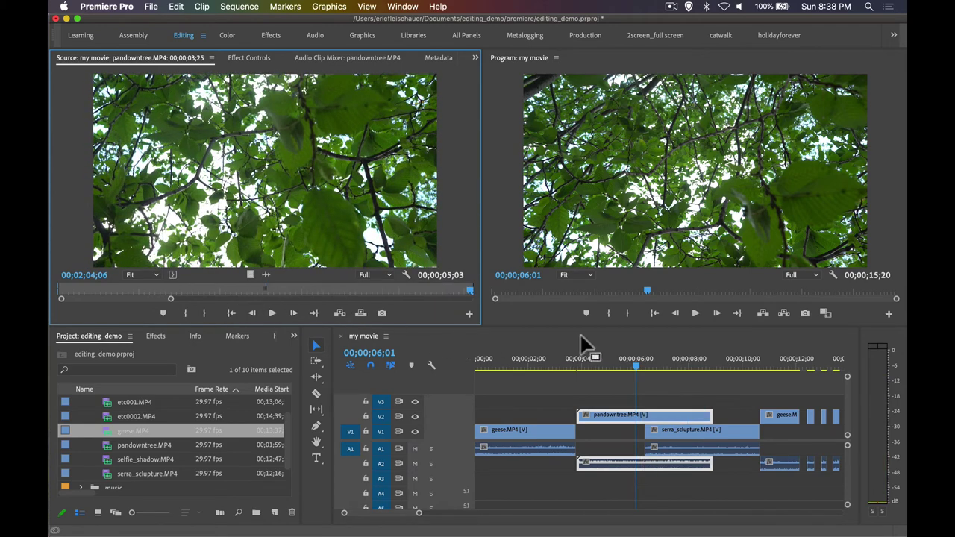
Play across the start of serra_sclupture.MP4, and trim the end of pandowntree.MP4 on V2 back to a duration of 00;00;04;19.
click(646, 369)
mouse_move(646, 367)
mouse_down()
mouse_move(732, 370)
mouse_move(640, 375)
mouse_up()
key(space)
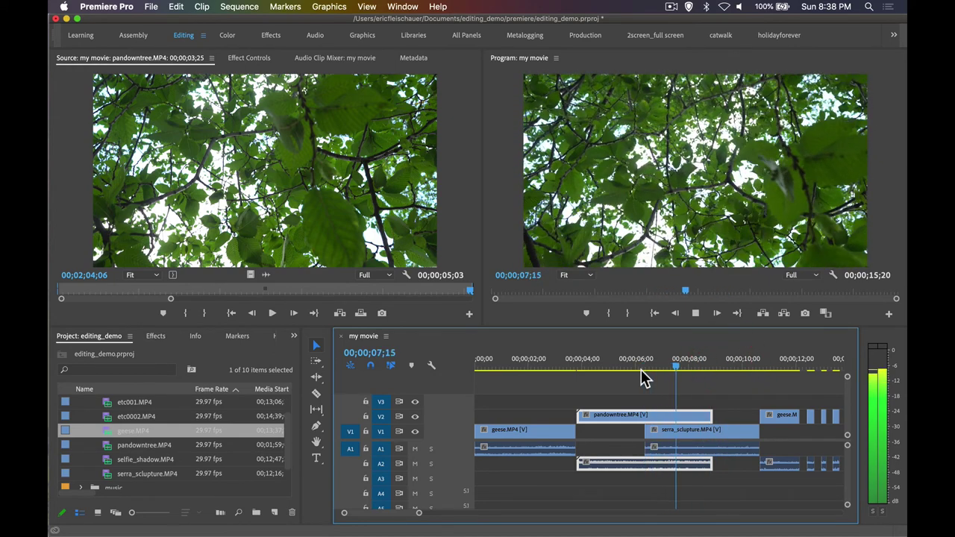
drag(713, 415, 678, 366)
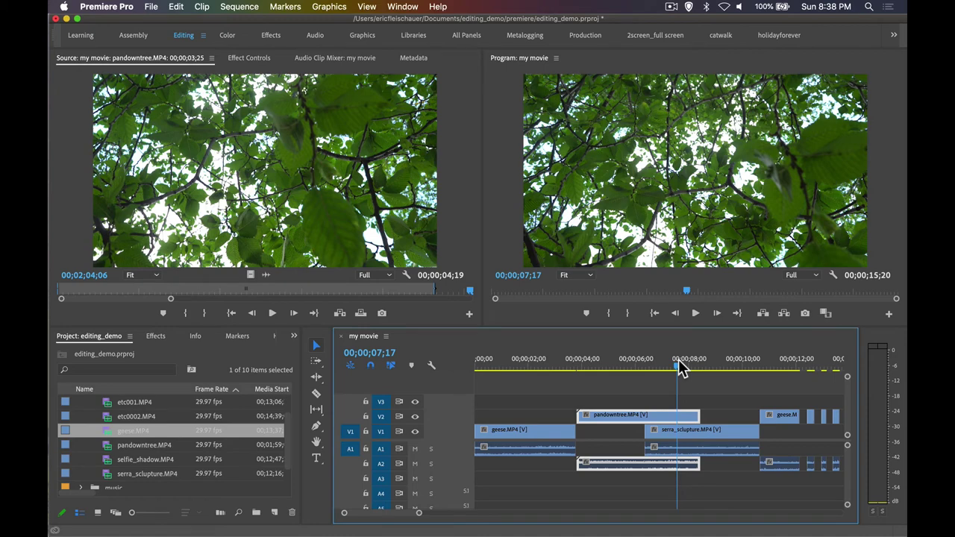
Scrub through the overlap of pandowntree.MP4 and serra_sclupture.MP4, and save the project.
drag(678, 367, 656, 373)
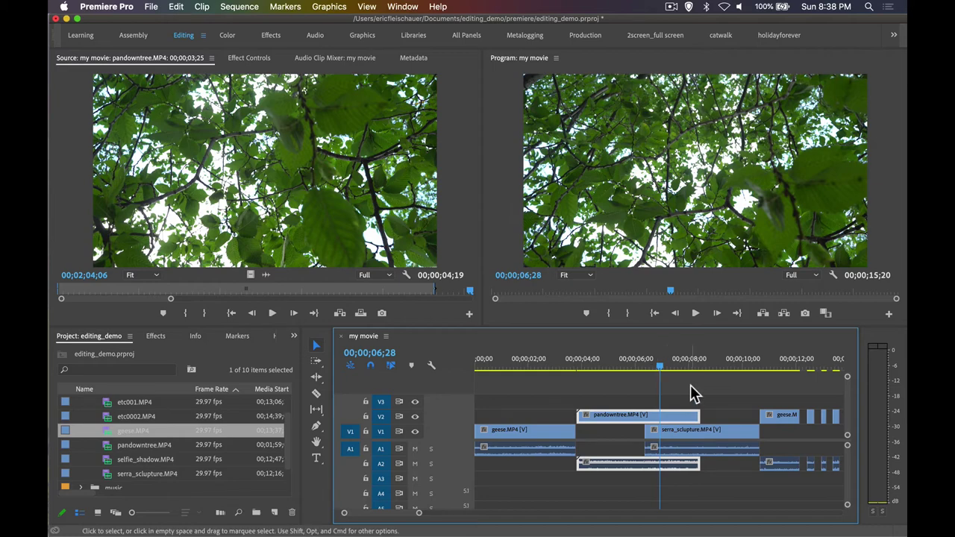
mouse_move(663, 369)
mouse_down()
mouse_move(549, 366)
mouse_move(675, 366)
mouse_up()
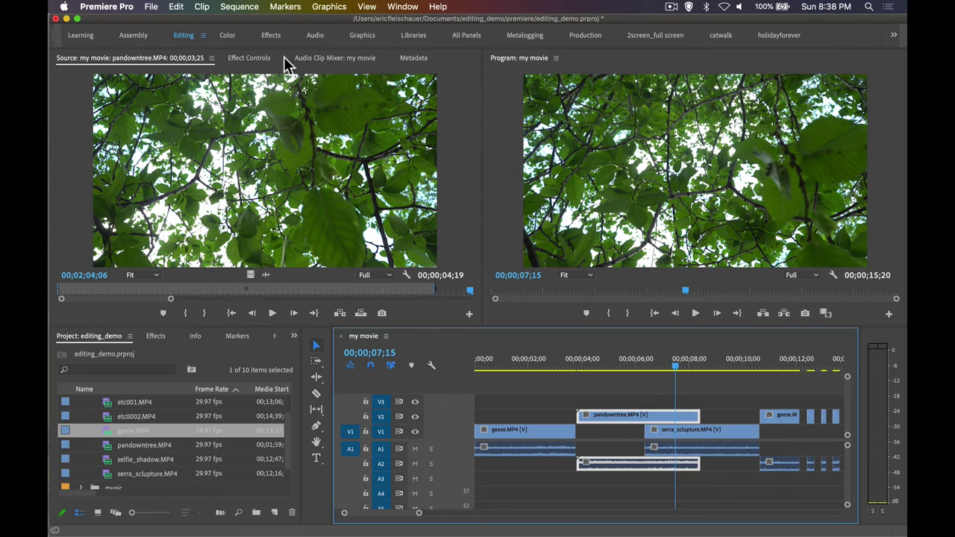
click(155, 7)
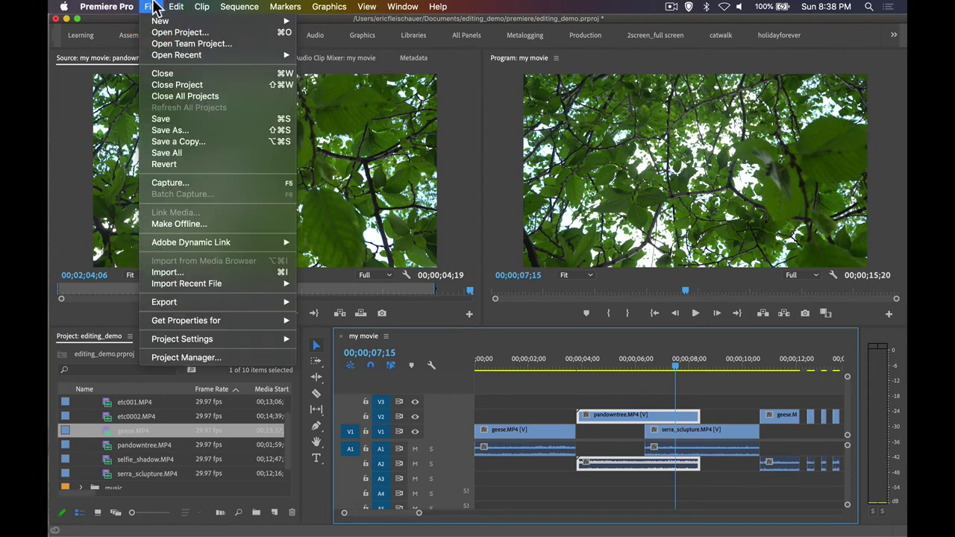
click(185, 120)
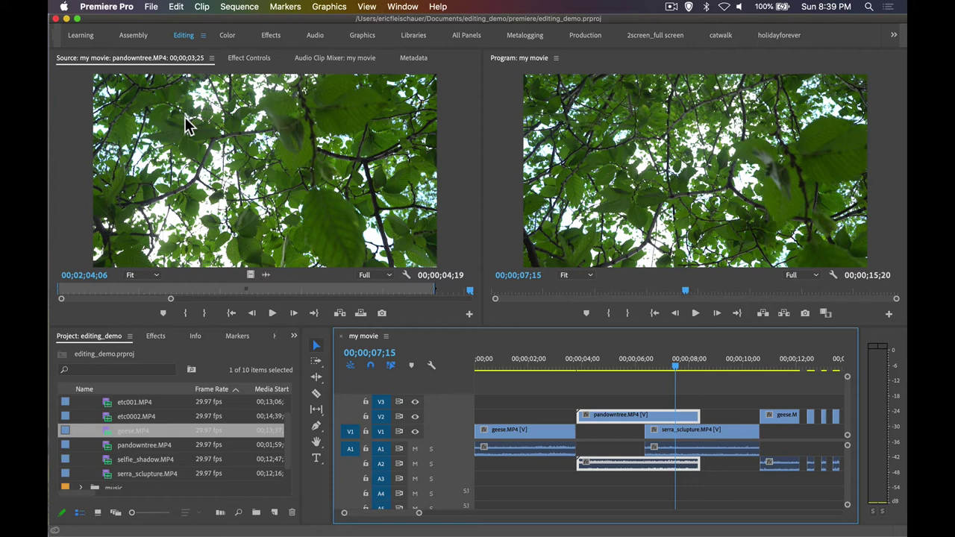
Open the preferences and examine the Timeline settings, including the still image default duration.
click(66, 8)
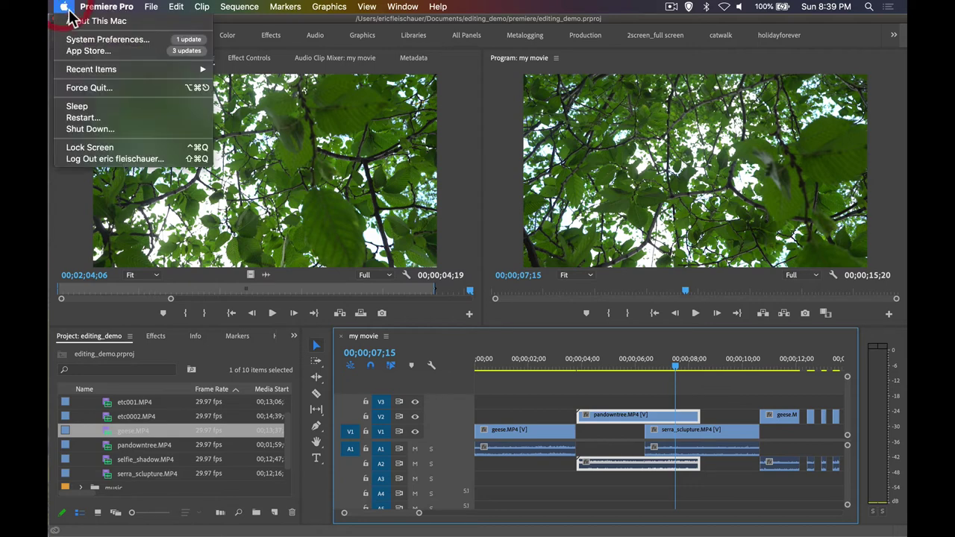
mouse_move(97, 8)
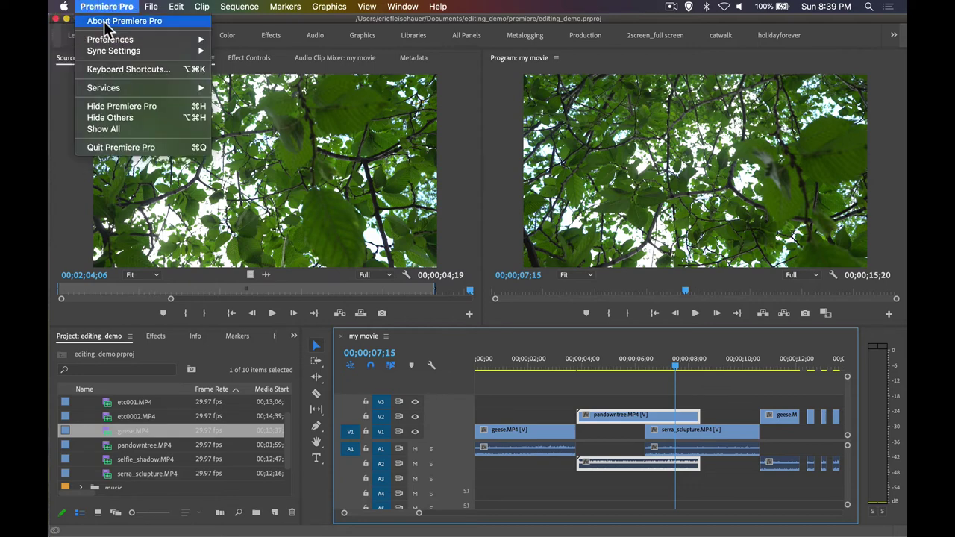
mouse_move(208, 39)
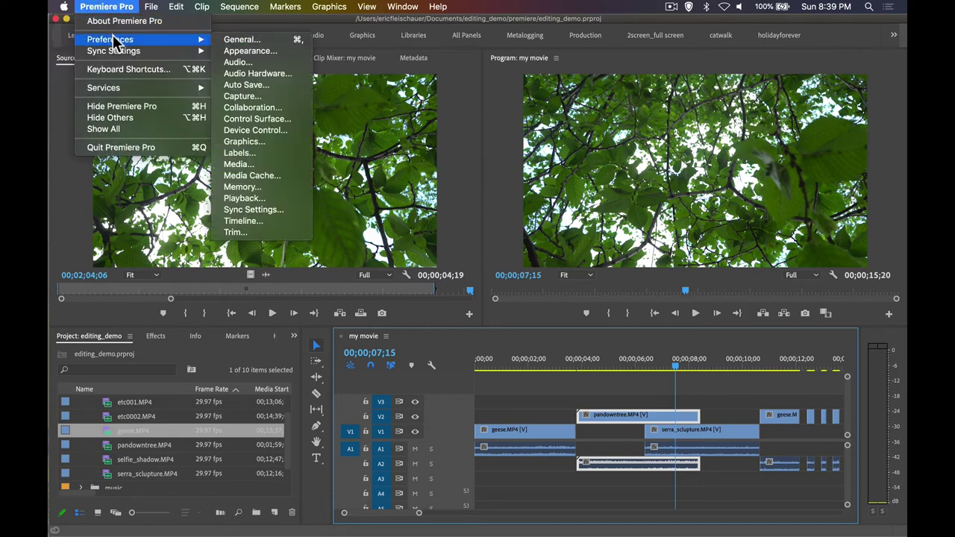
click(236, 39)
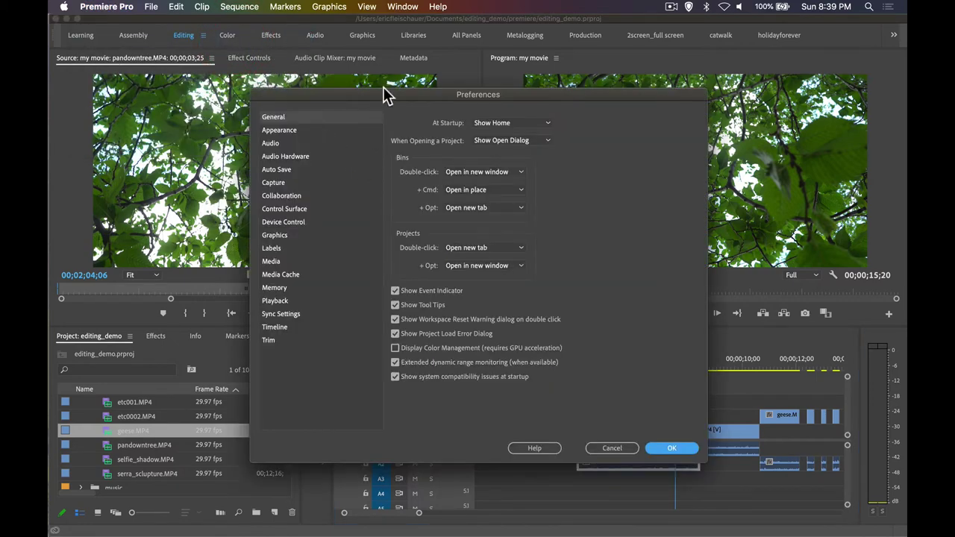
drag(384, 94, 348, 75)
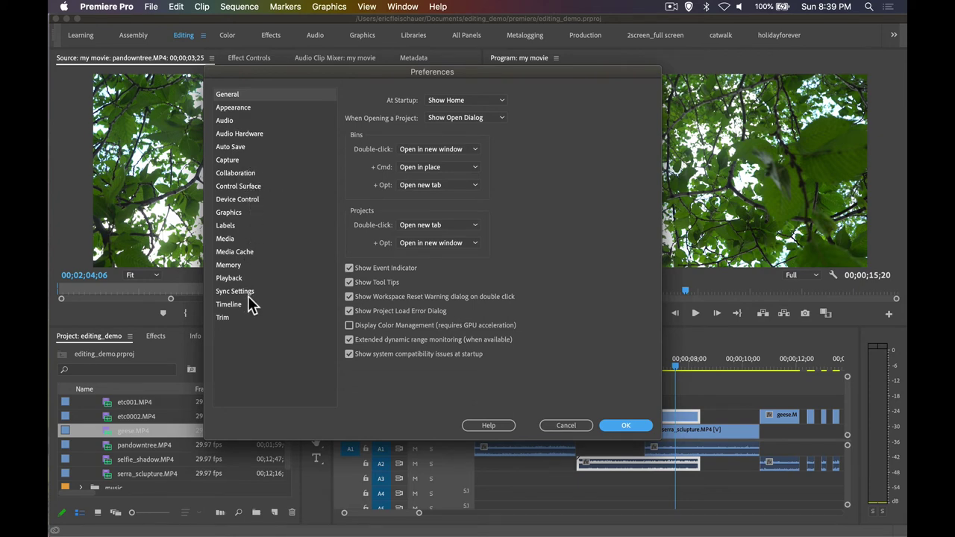
click(229, 304)
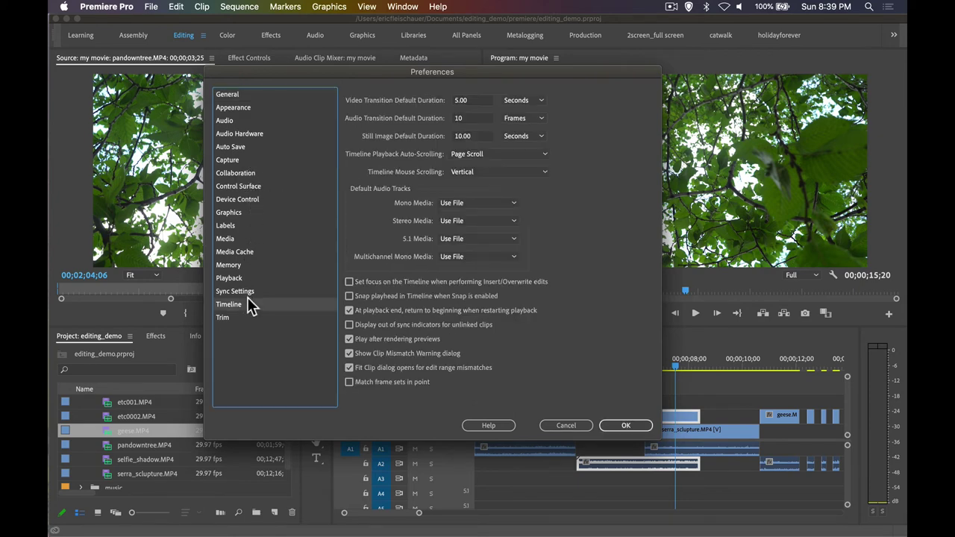
click(474, 135)
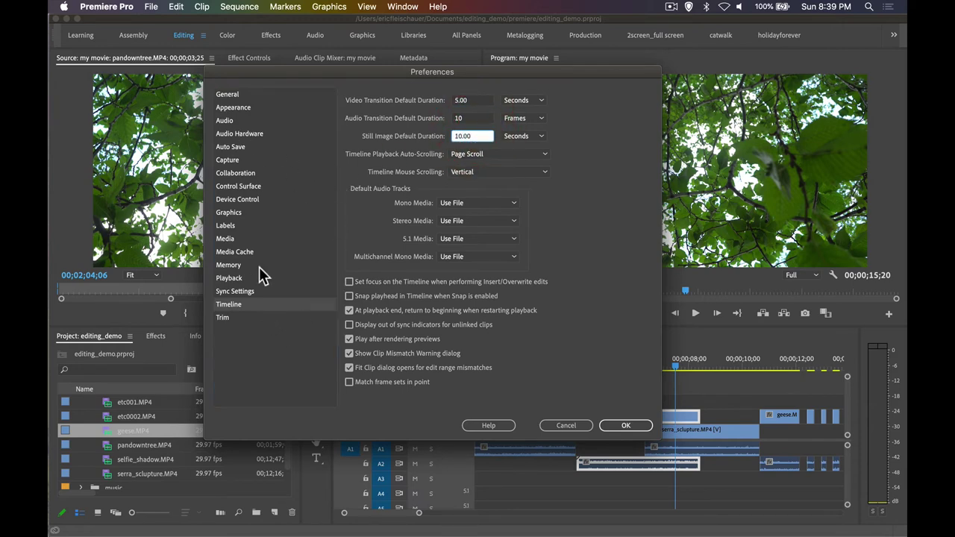
Examine the Auto Save interval and options, and leave the preferences without saving changes.
click(228, 147)
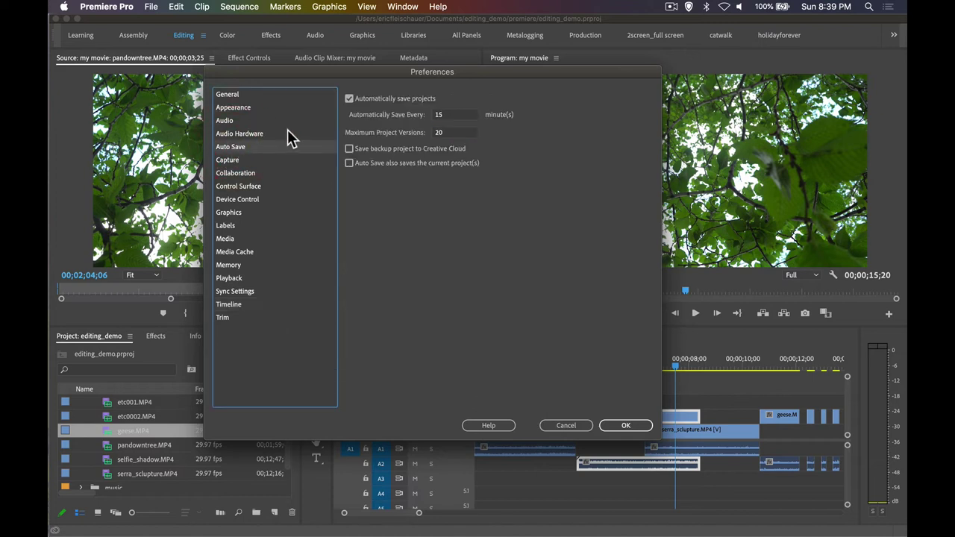
click(446, 117)
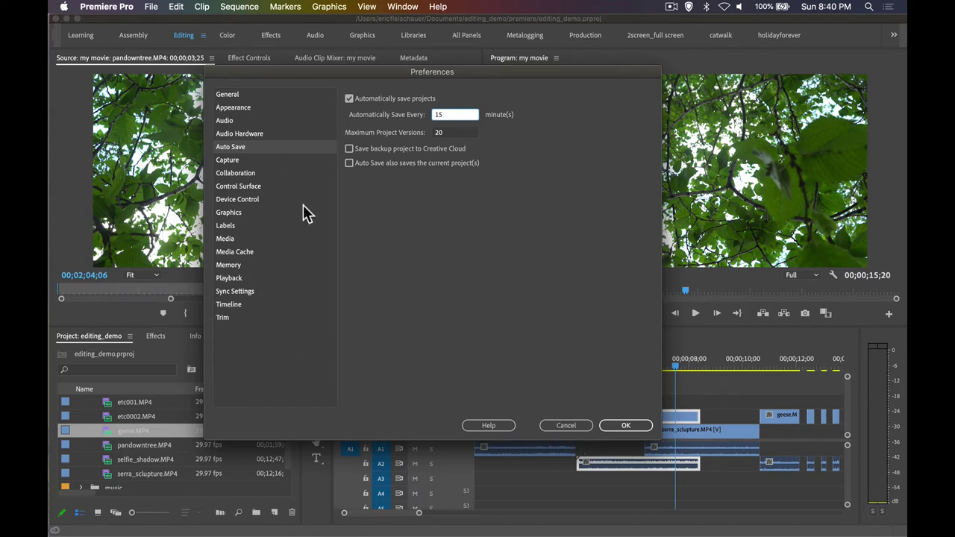
click(566, 426)
Play the sequence from the start of pandowntree.MP4 into serra_sclupture.MP4, and scrub around the overlap and the end of pandowntree.MP4.
click(606, 366)
drag(606, 365, 582, 369)
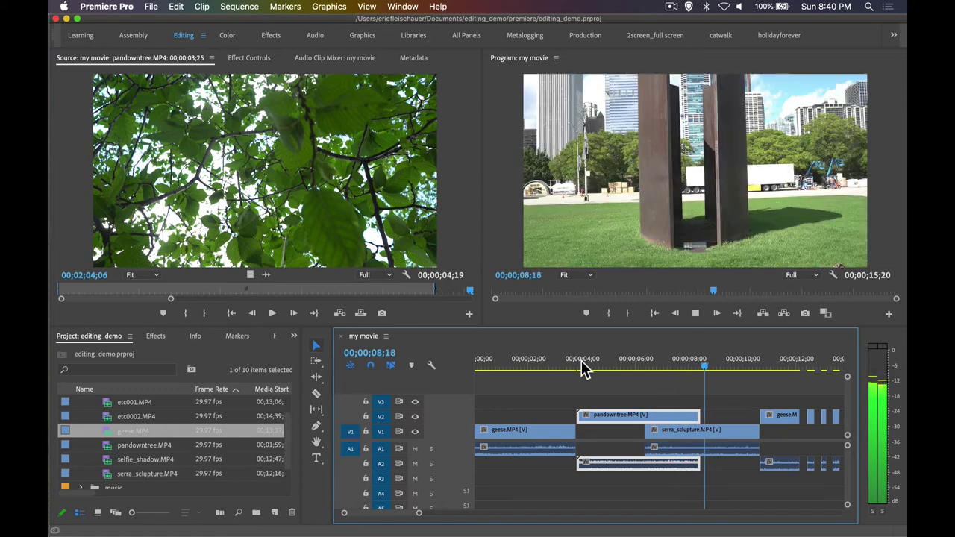
key(space)
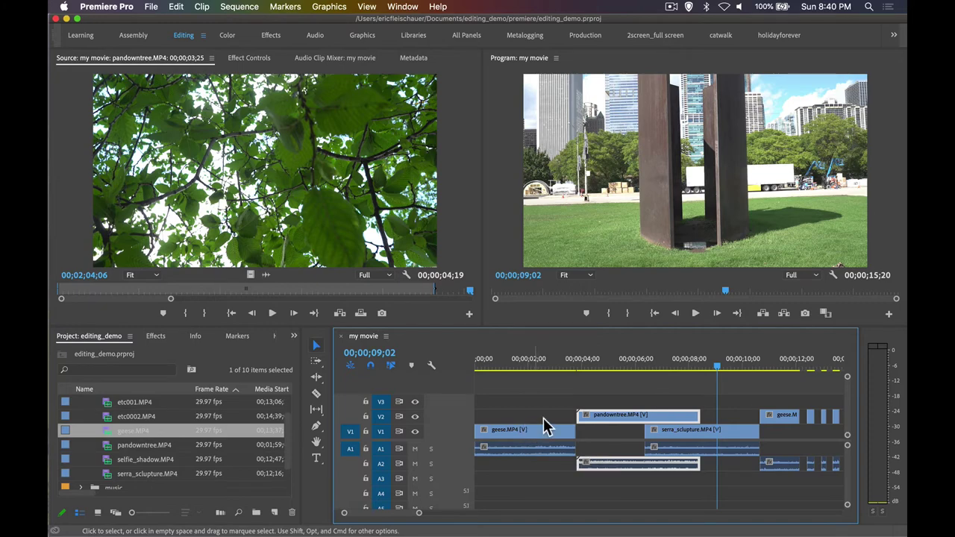
drag(668, 361, 706, 365)
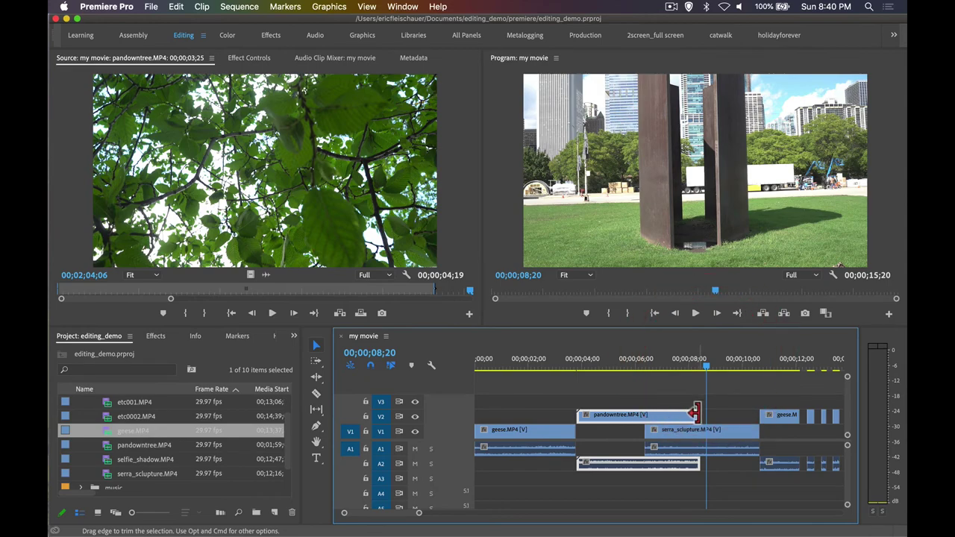
mouse_move(638, 366)
mouse_down()
mouse_move(685, 369)
mouse_move(628, 366)
mouse_move(653, 371)
mouse_up()
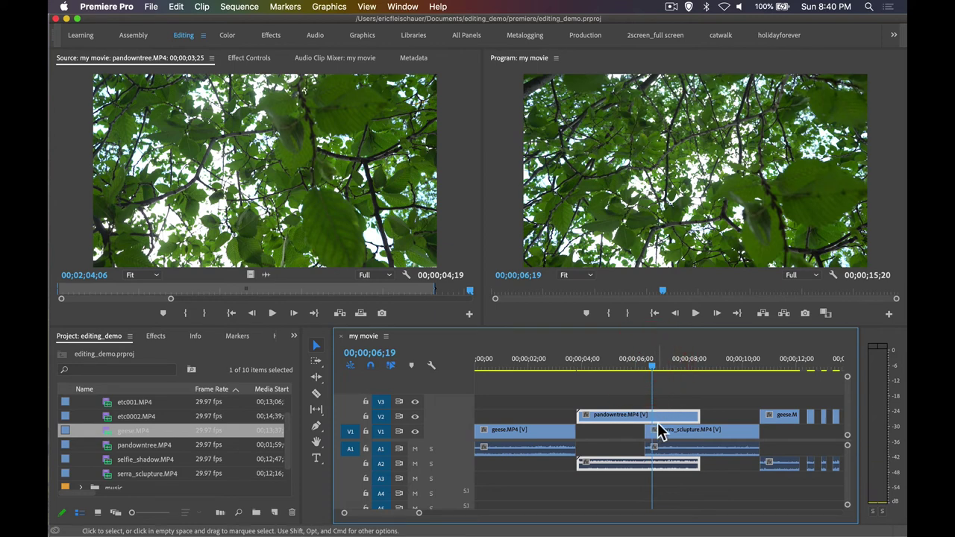
Try to trim the end of pandowntree.MP4 on V2 back to around the start of serra_sclupture.MP4, and undo the trim.
drag(698, 415, 638, 415)
drag(652, 367, 665, 368)
key(super+z)
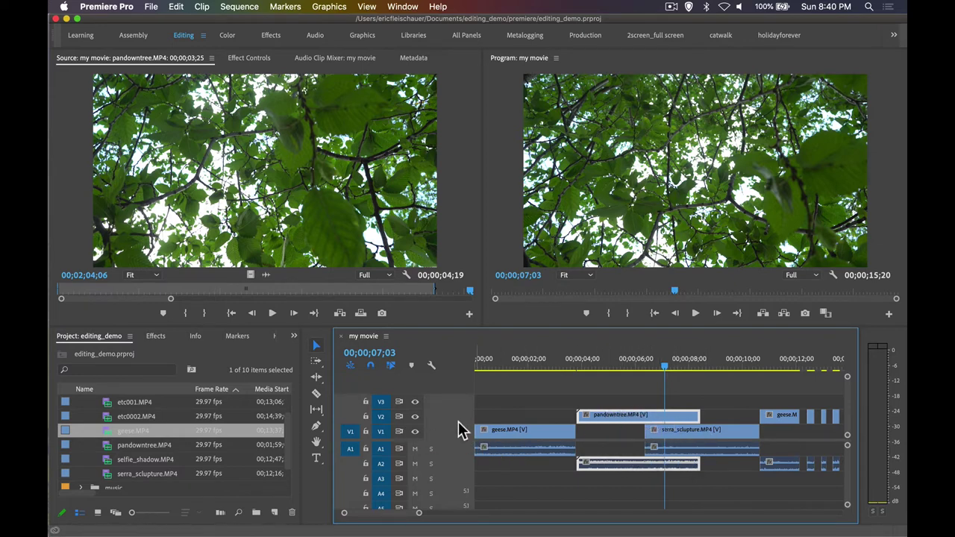
Increase the heights of tracks V1, V2, A1 and A2, making V2 tall enough for clip thumbnails.
drag(462, 420, 460, 390)
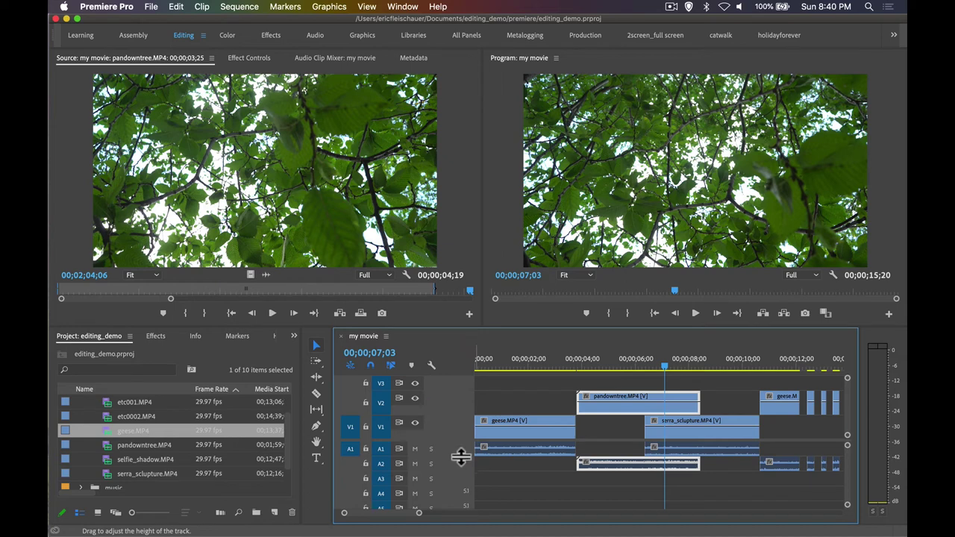
drag(460, 455, 468, 496)
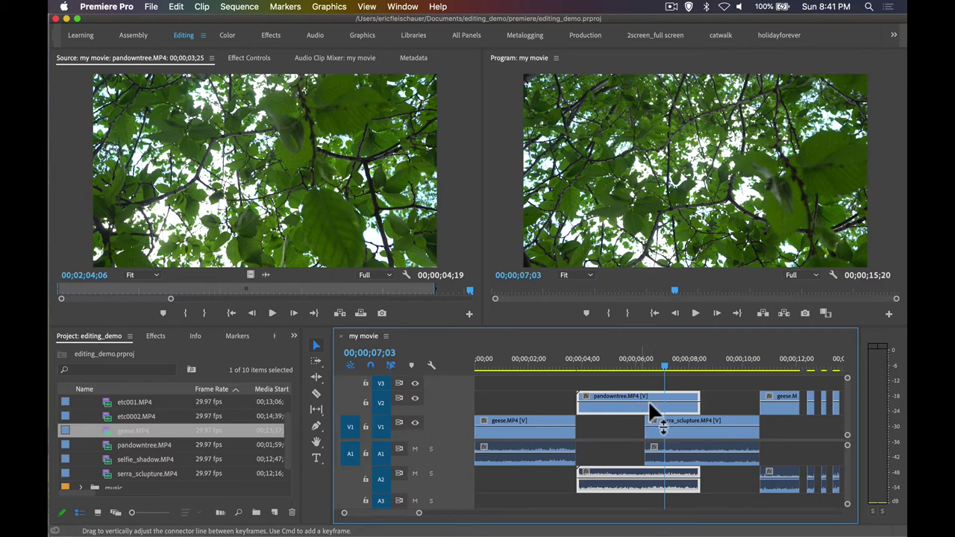
key(alt+super)
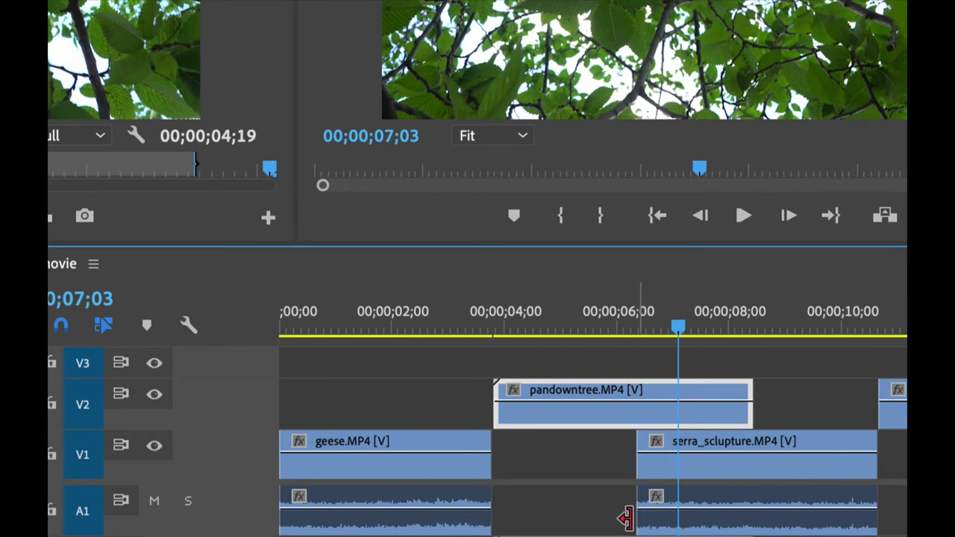
scroll(629, 521, down, 2)
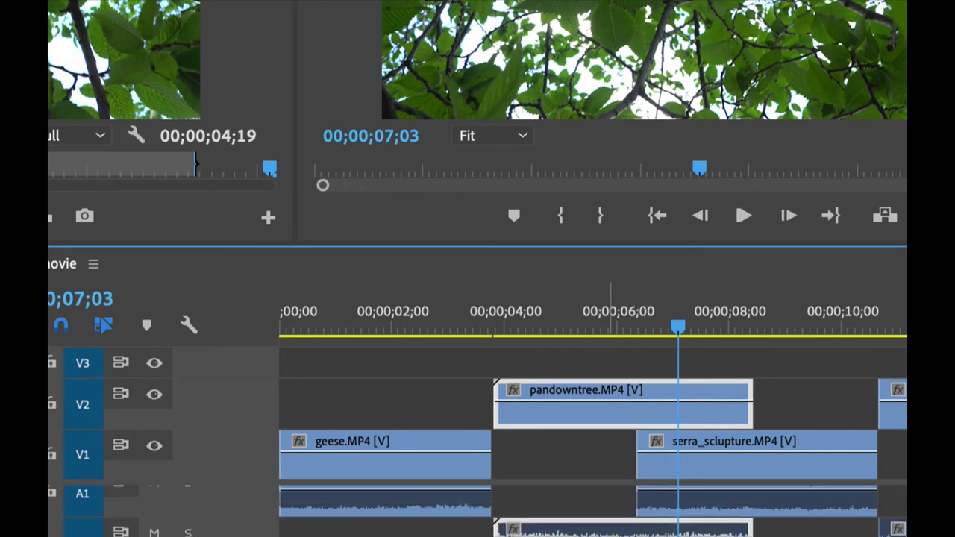
key(alt+super)
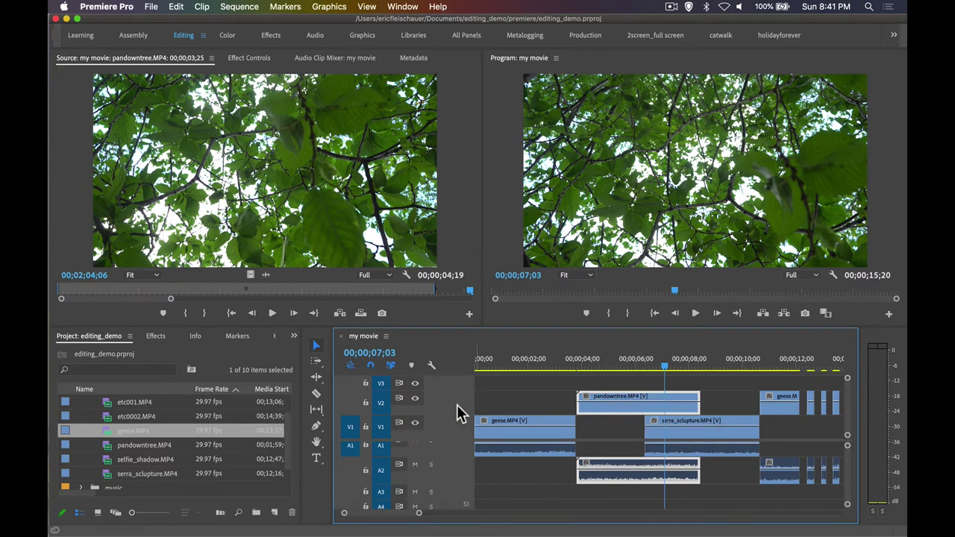
drag(464, 393, 464, 385)
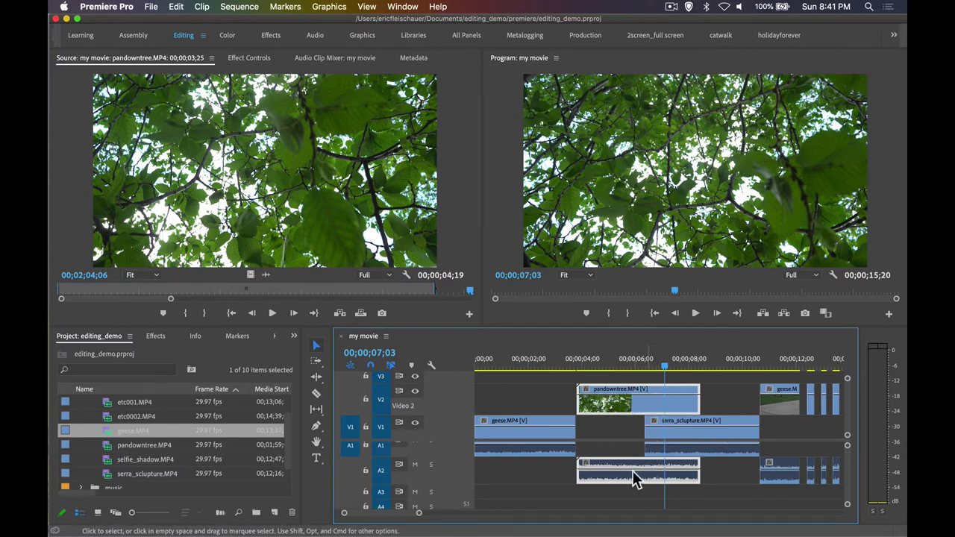
Turn the timeline's Show Video Keyframes display setting off, and turn it back on.
click(430, 364)
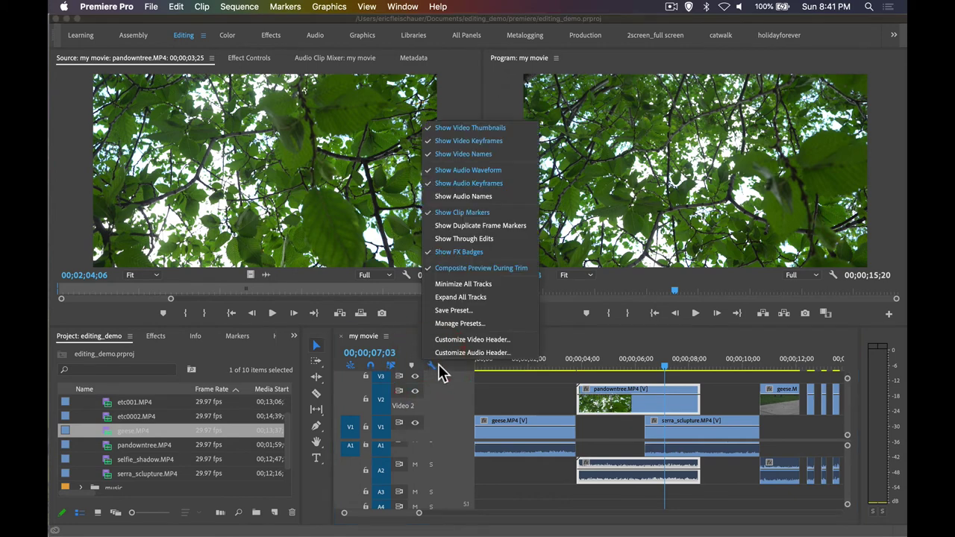
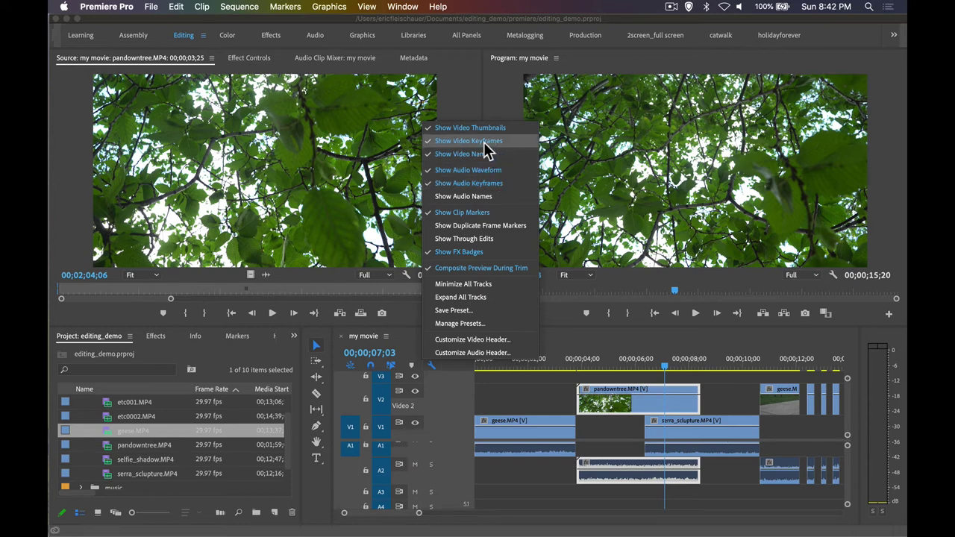
click(440, 140)
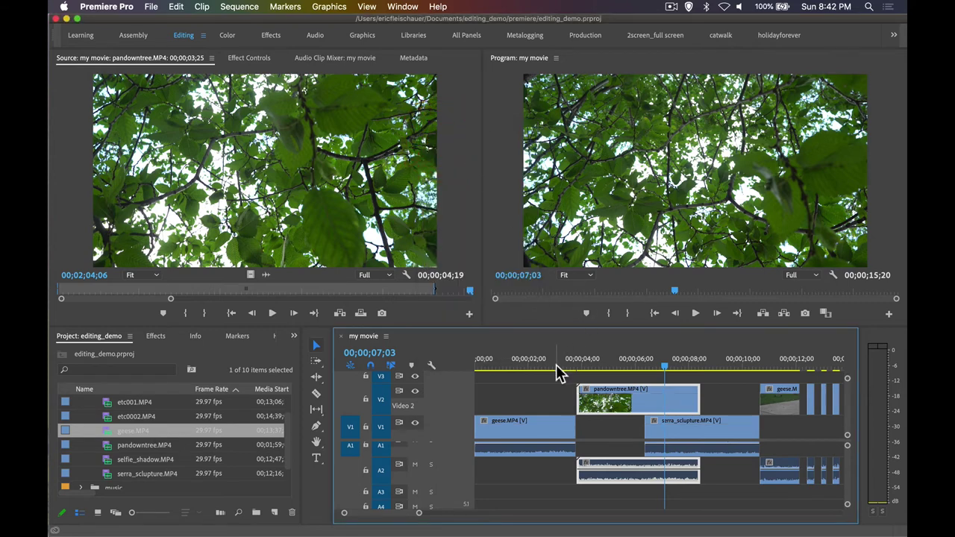
click(429, 365)
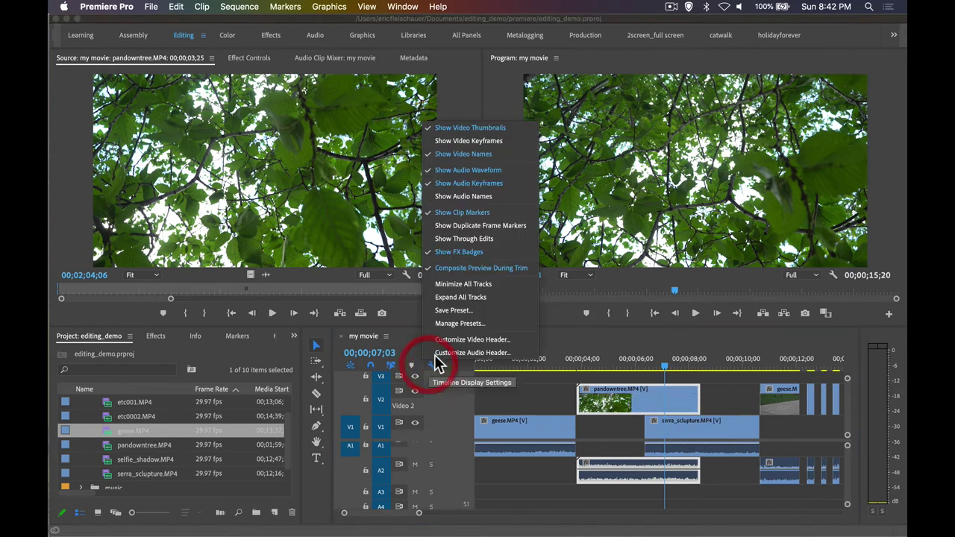
click(454, 141)
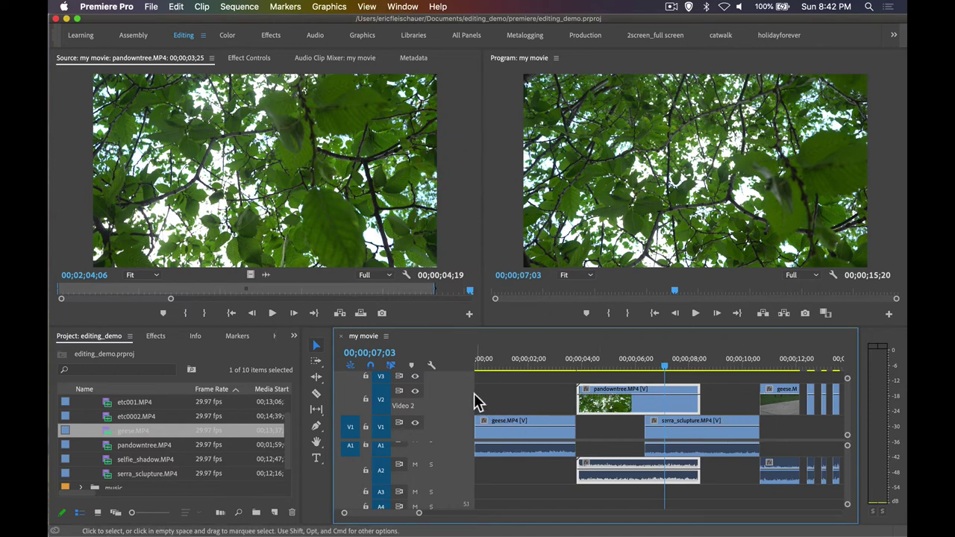
Slightly reduce the height of track V2, activate the Pen tool, and put the playhead at 00;00;04;24 in pandowntree.MP4.
mouse_move(465, 386)
mouse_down()
mouse_move(467, 402)
mouse_move(467, 390)
mouse_up()
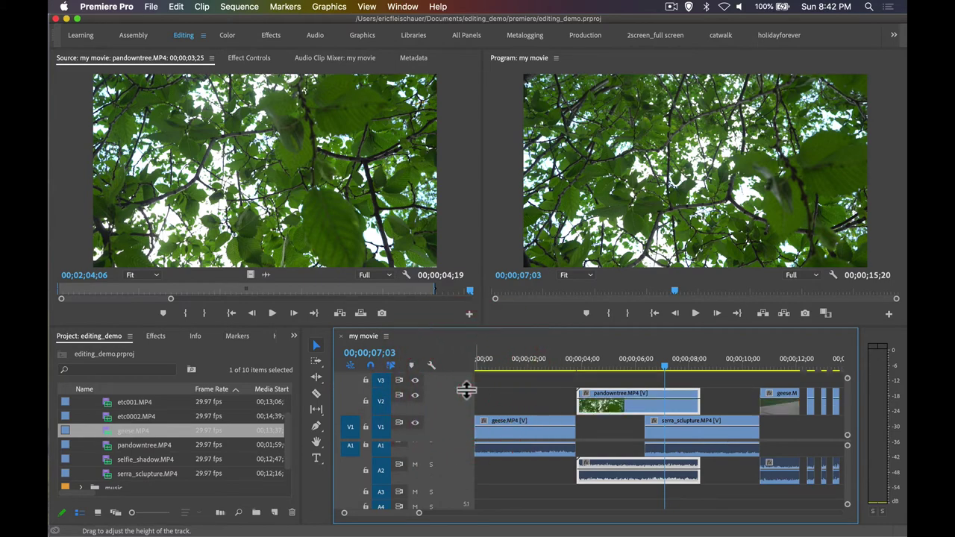
drag(643, 366, 629, 367)
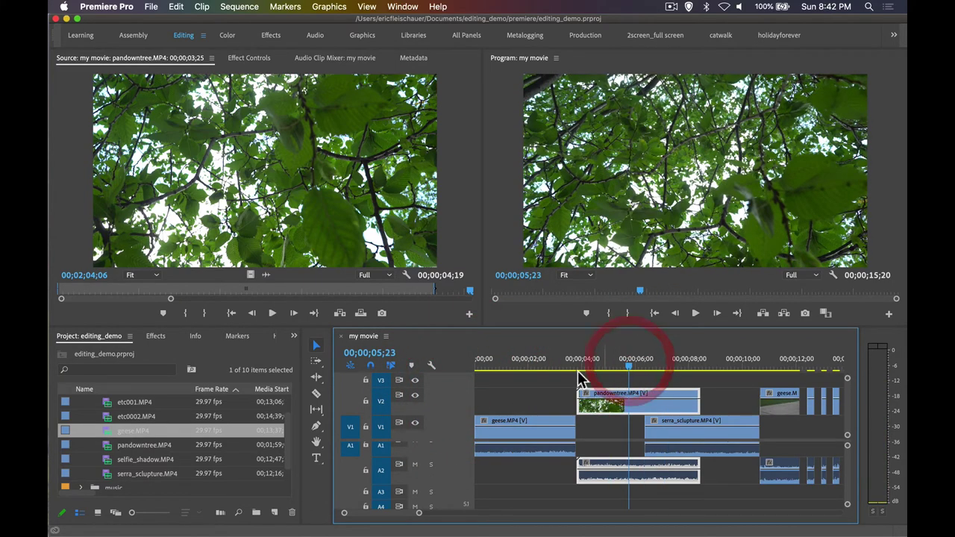
click(316, 427)
drag(316, 435, 356, 436)
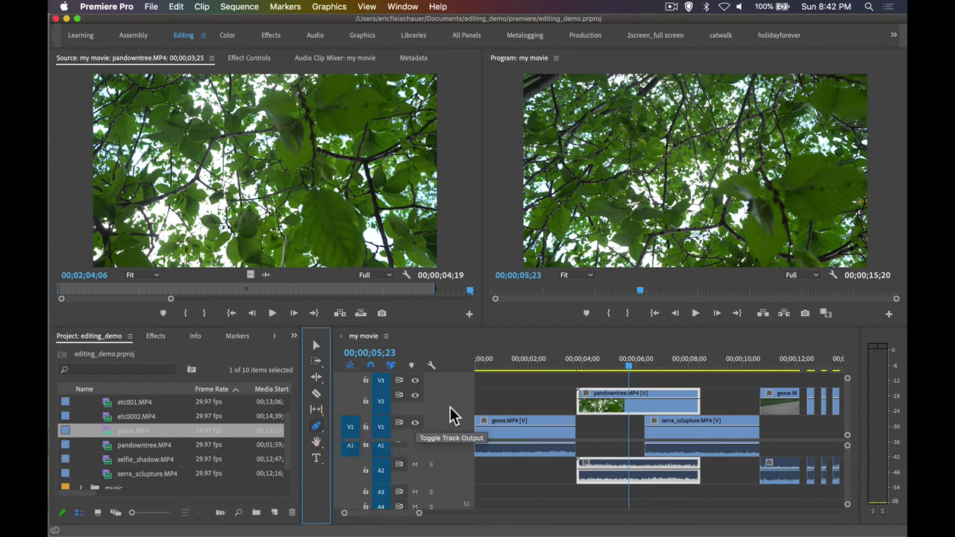
scroll(671, 403, up, 3)
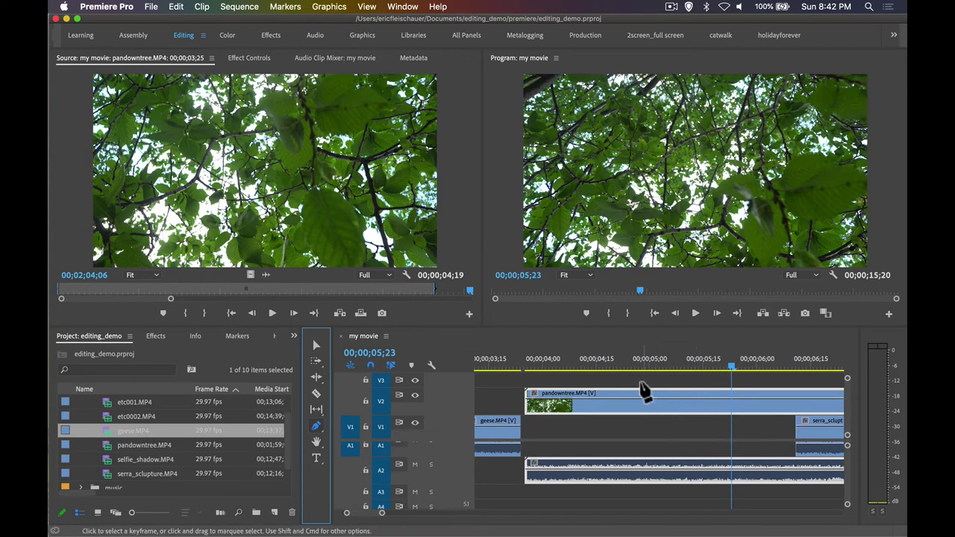
drag(646, 366, 629, 367)
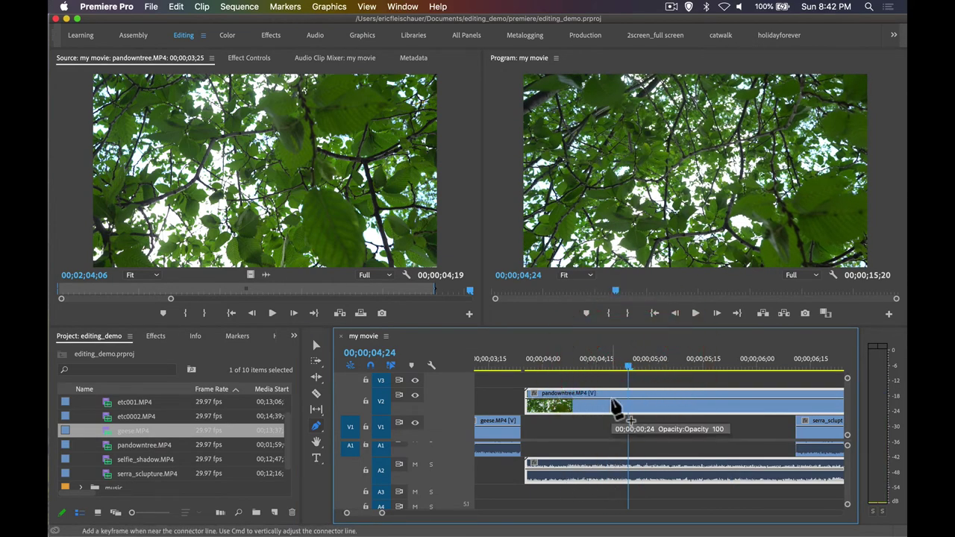
Play pandowntree.MP4 through its overlap with serra_sclupture.MP4 with the sound turned up, and scrub around the start of the overlap.
scroll(646, 384, right, 3)
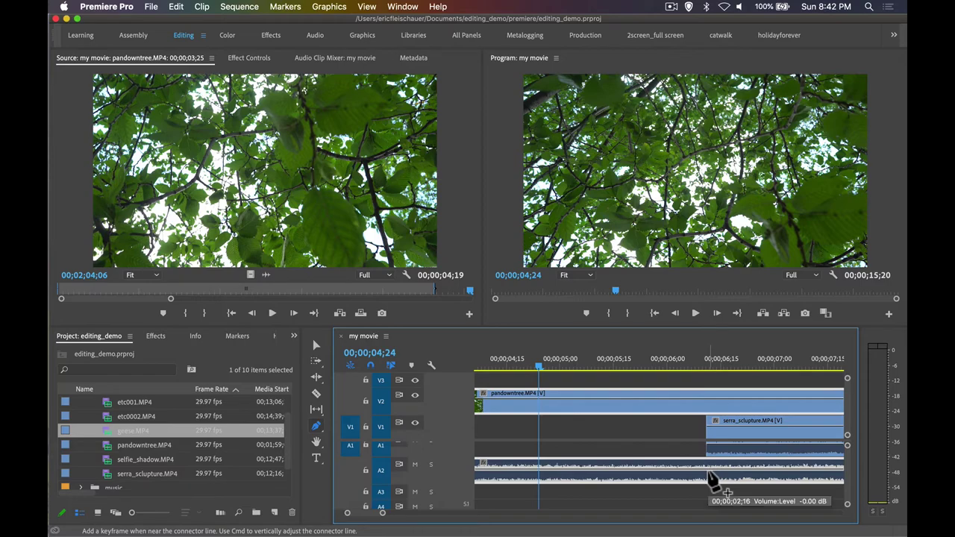
key(XF86AudioRaiseVolume)
key(space)
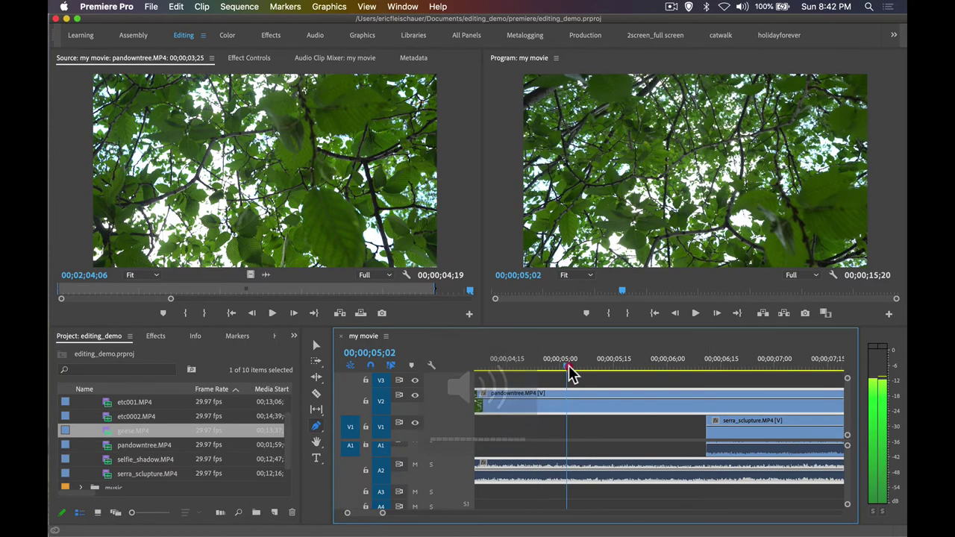
click(568, 367)
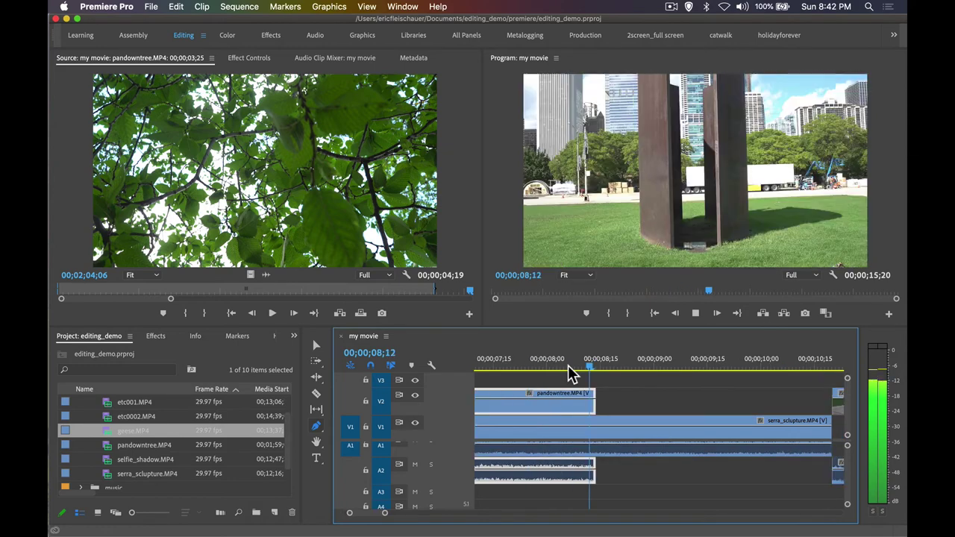
key(space)
key(minus)
key(minus)
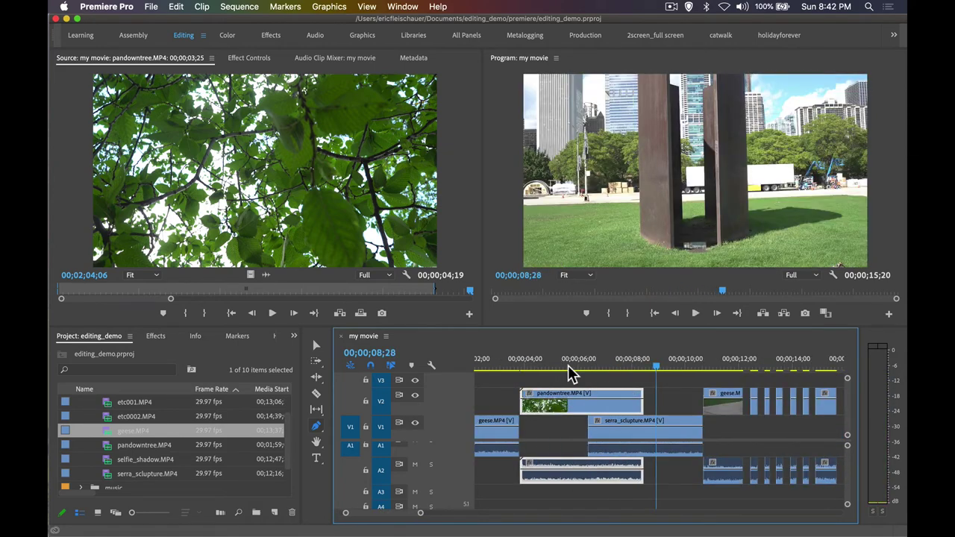
mouse_move(572, 366)
mouse_down()
mouse_move(651, 376)
mouse_move(587, 382)
mouse_move(587, 373)
mouse_up()
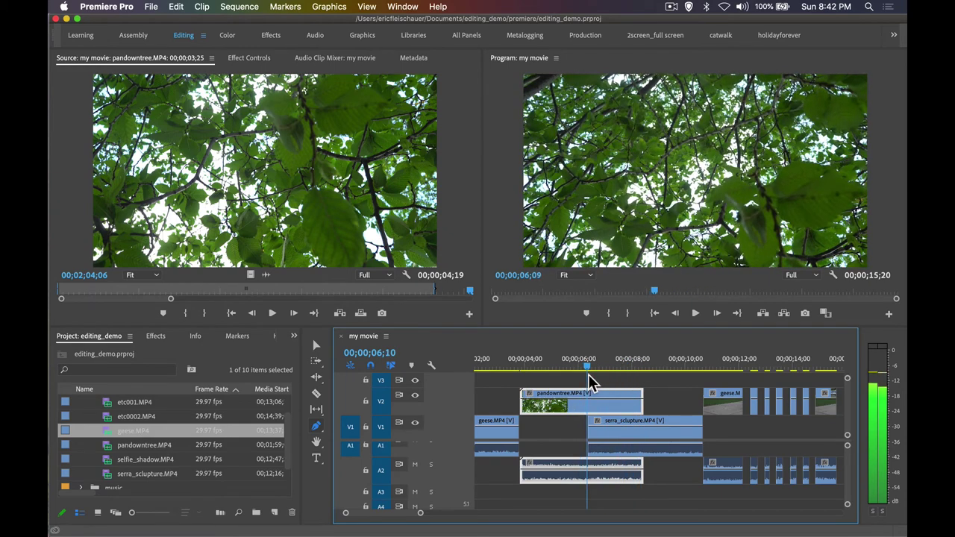
click(588, 374)
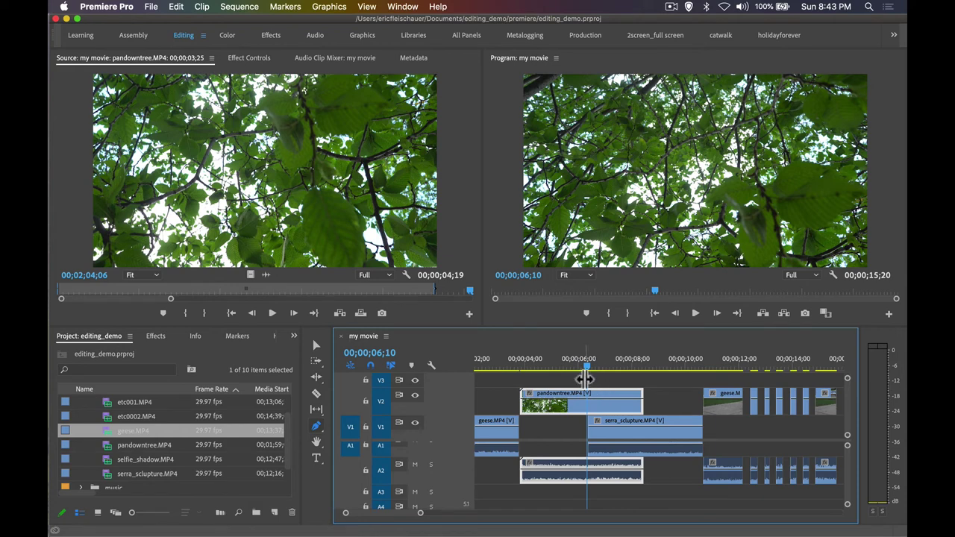
Add opacity and volume keyframes to pandowntree.MP4 on V2 and A2 at about the start of serra_sclupture.MP4.
key(Down)
key(Up)
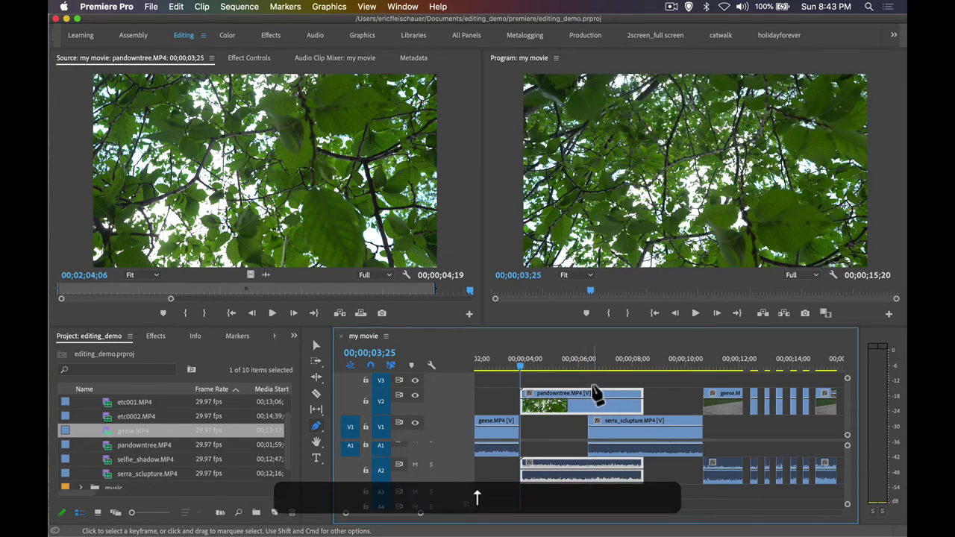
key(Down)
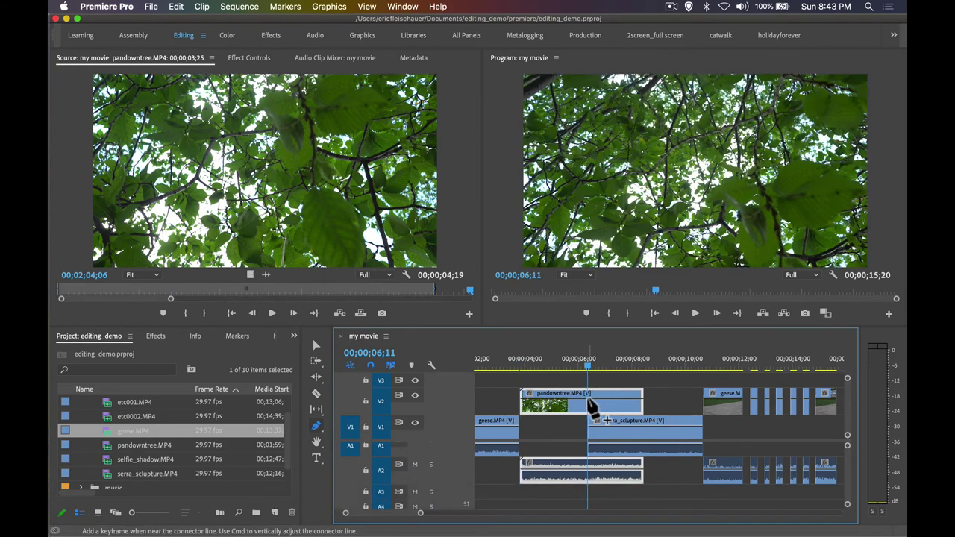
scroll(592, 408, up, 5)
key(Right)
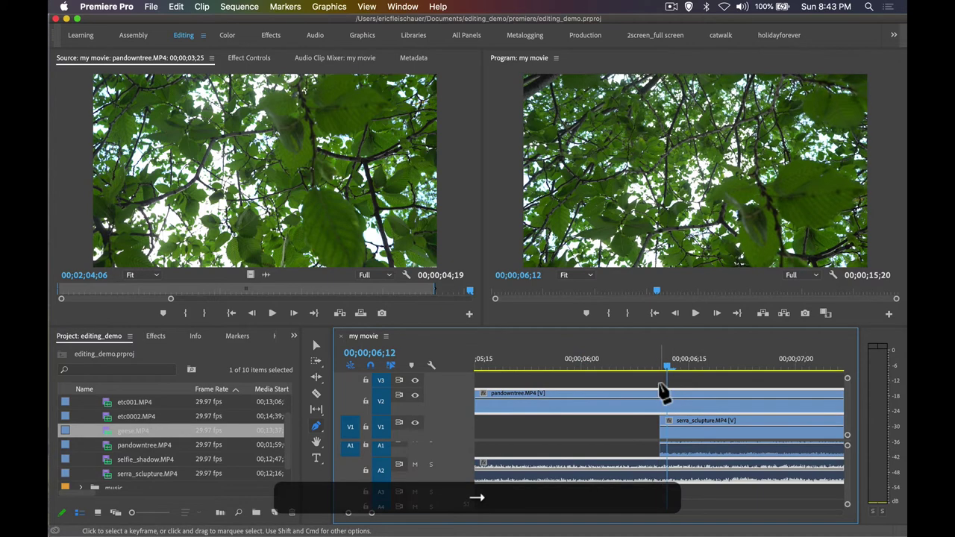
key(Left)
key(Left)
key(Left)
key(Left)
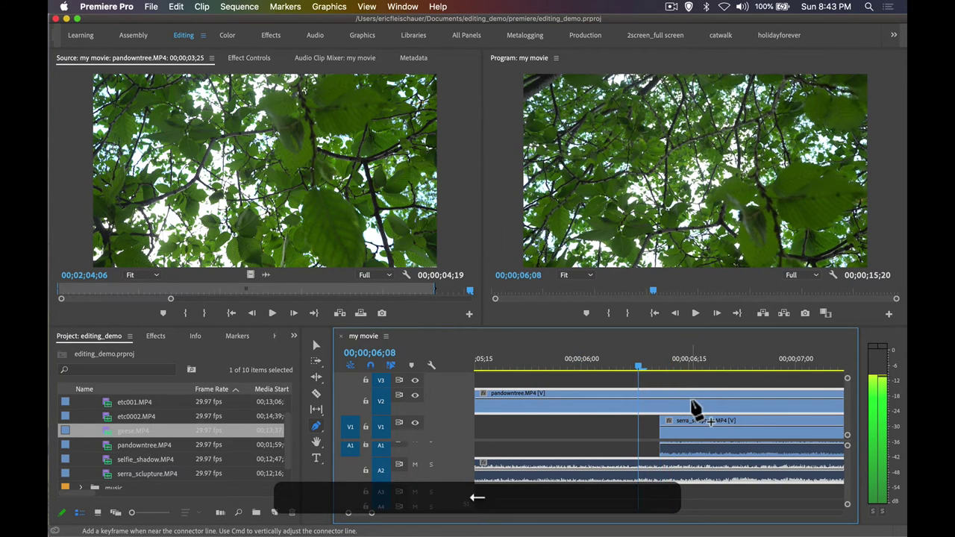
key(Left)
click(657, 398)
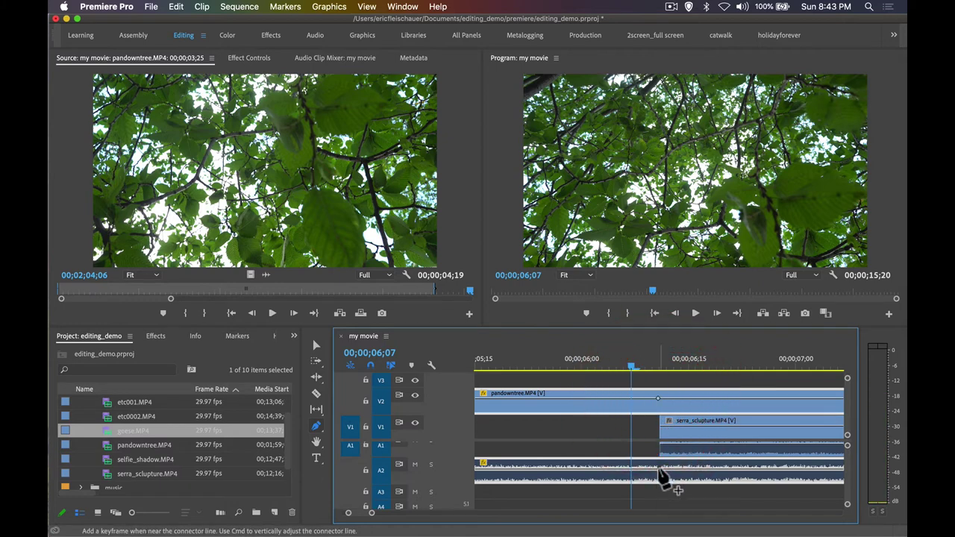
Add a second opacity keyframe to pandowntree.MP4, lower it to fully transparent at about 00;00;06;20, and play the short fade.
scroll(663, 407, right, 3)
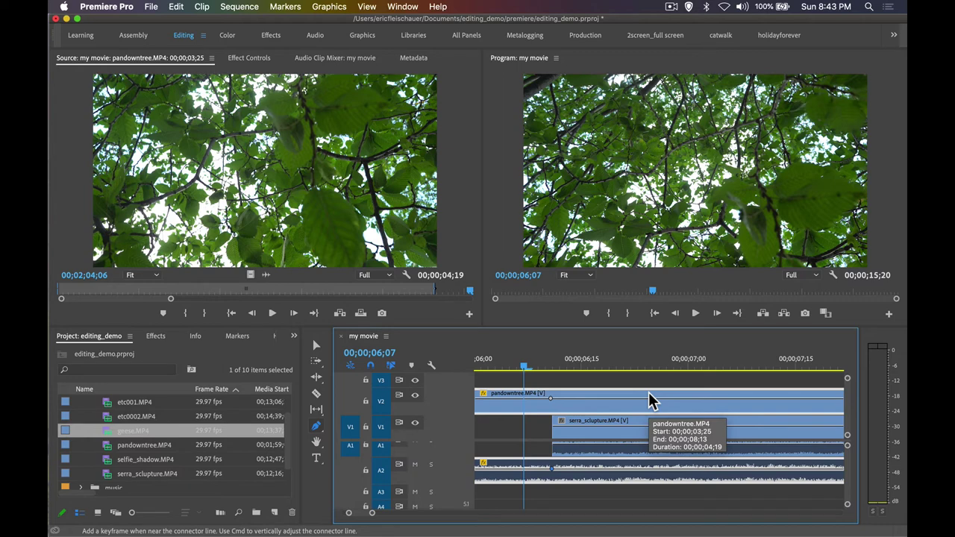
alt+scroll(648, 392, down, 2)
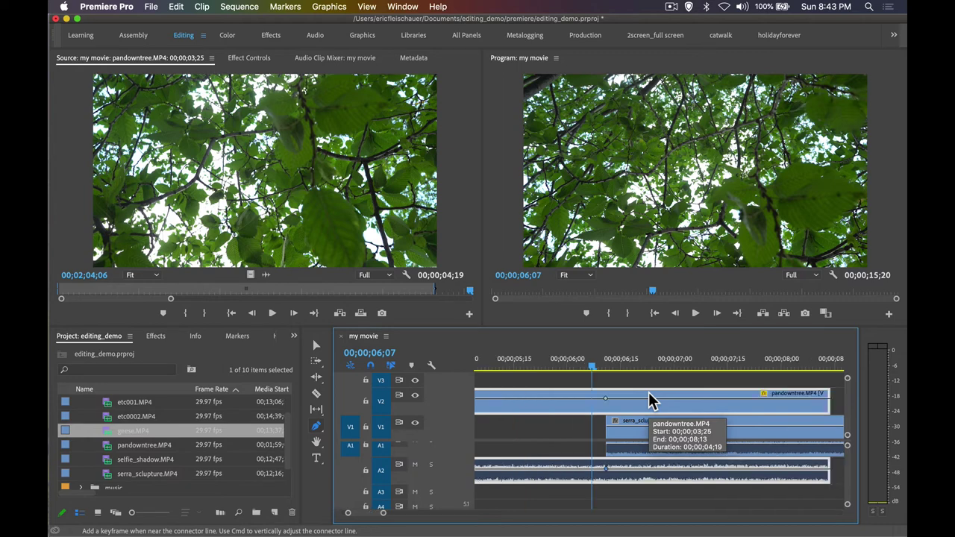
click(604, 366)
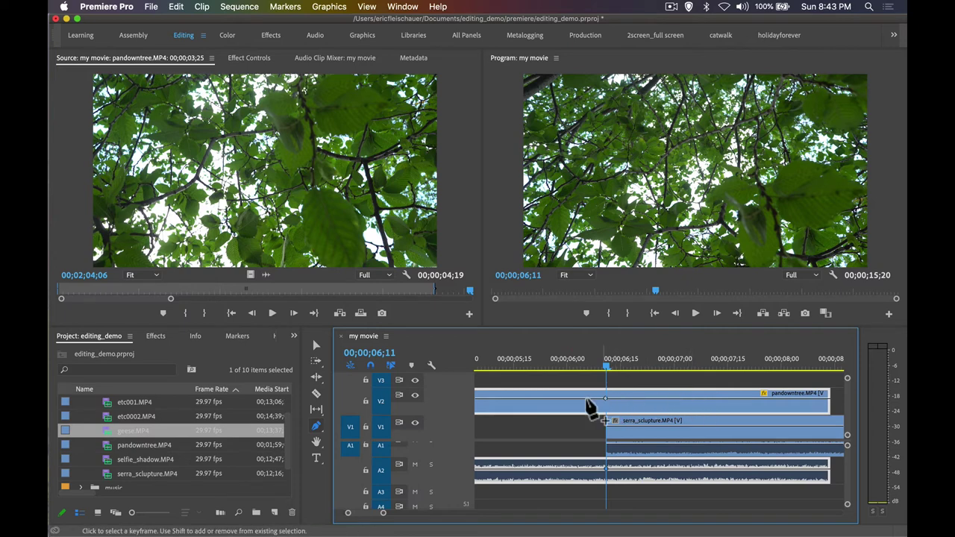
click(733, 398)
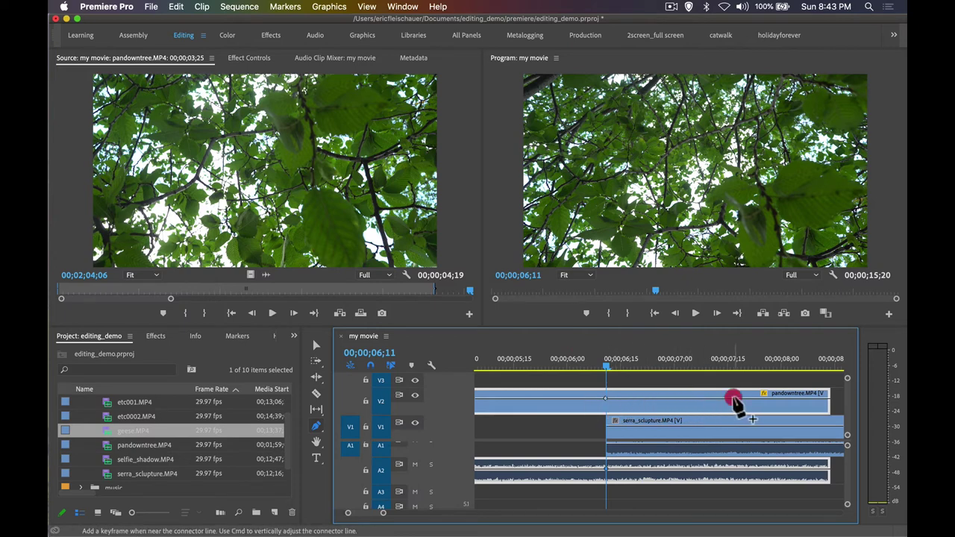
drag(734, 399, 638, 411)
key(space)
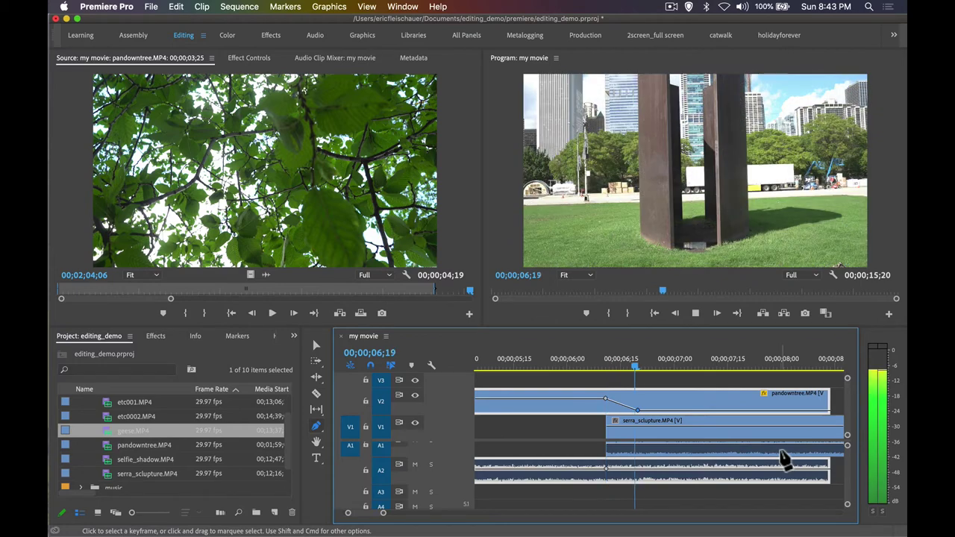
key(space)
Lengthen the opacity fade of pandowntree.MP4 by moving its second keyframe to just before 00;00;08;00, and play the dissolve.
drag(638, 410, 776, 409)
drag(675, 366, 595, 373)
key(space)
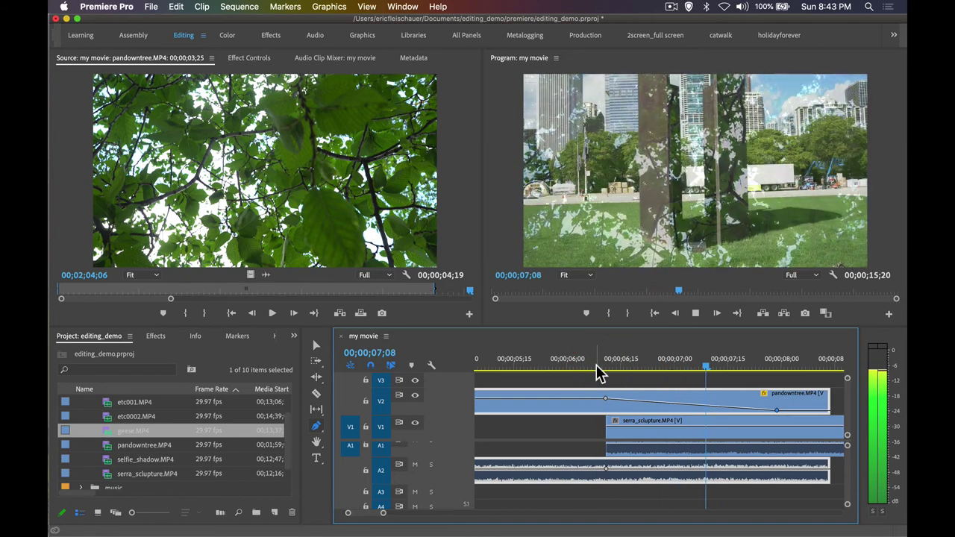
key(space)
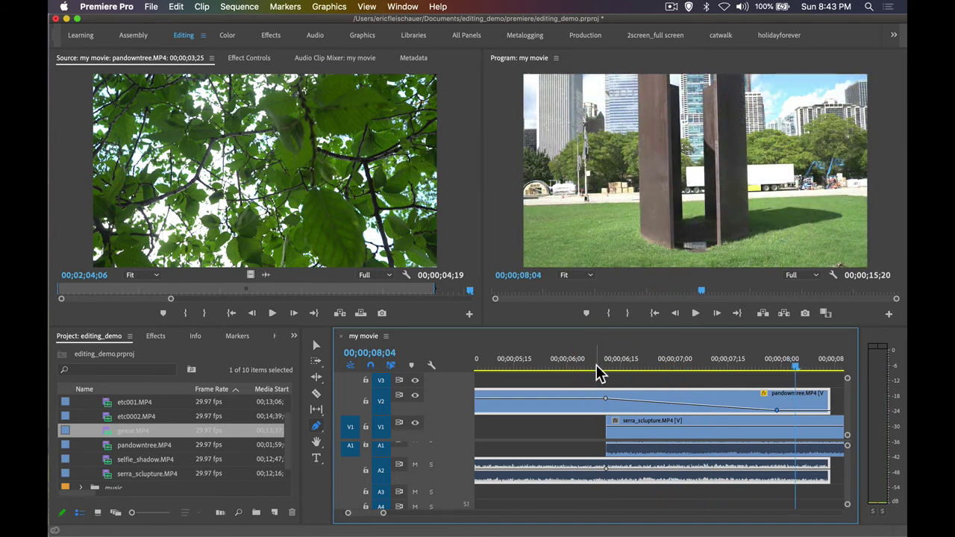
Add a second volume keyframe to the pandowntree.MP4 audio on A2 at 00;00;07;11, lower it to -oo dB, and play the fade.
click(710, 472)
drag(710, 472, 715, 479)
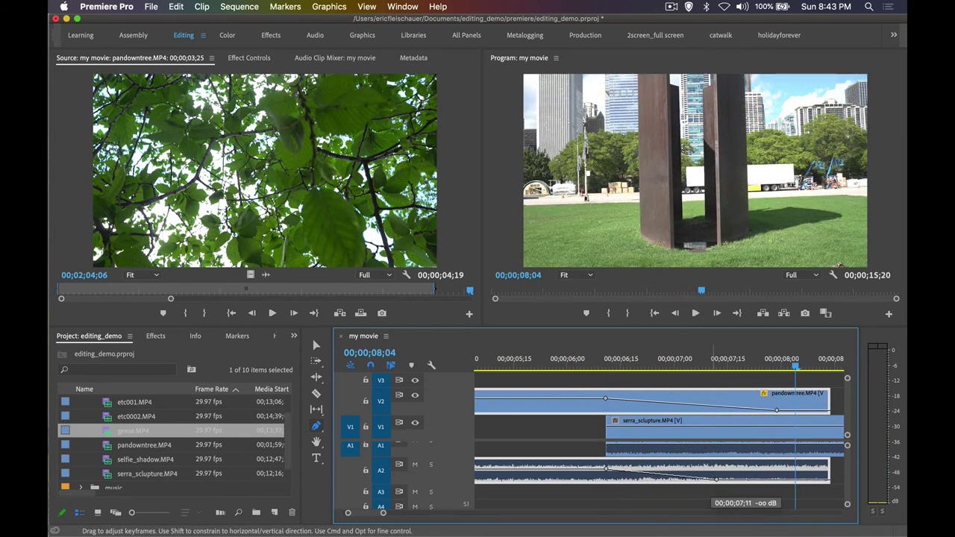
drag(665, 368, 604, 372)
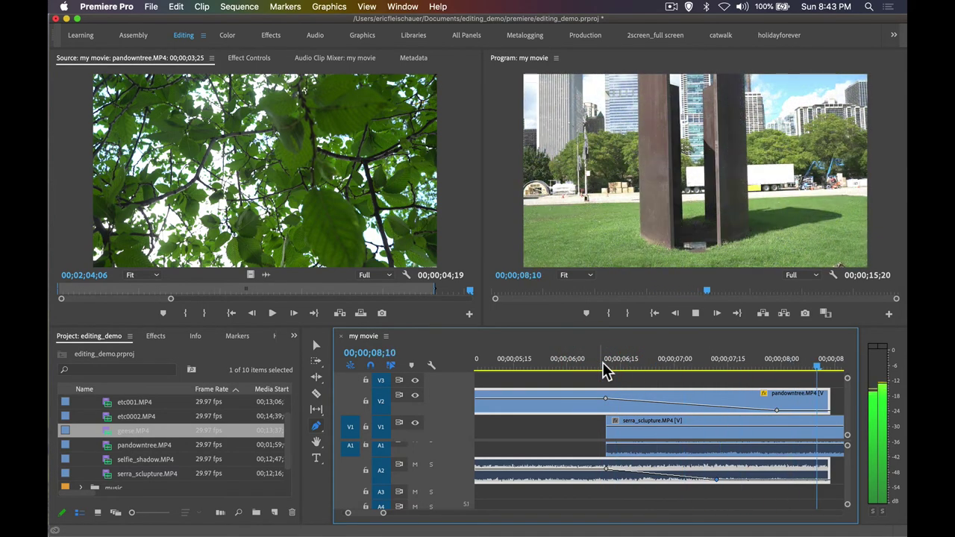
key(space)
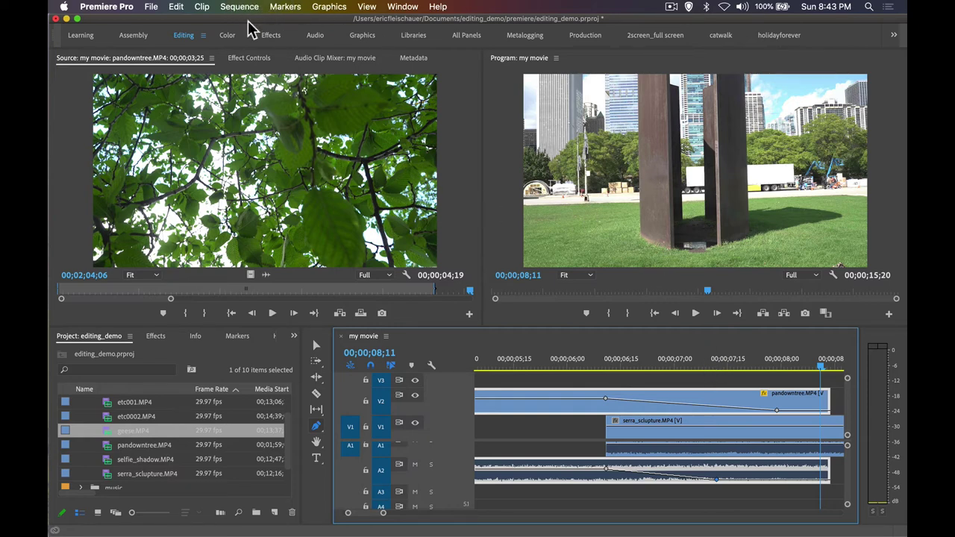
Scrub through the dissolve between pandowntree.MP4 and serra_sclupture.MP4 to 00;00;06;23, and switch to the Selection tool.
drag(258, 437, 668, 425)
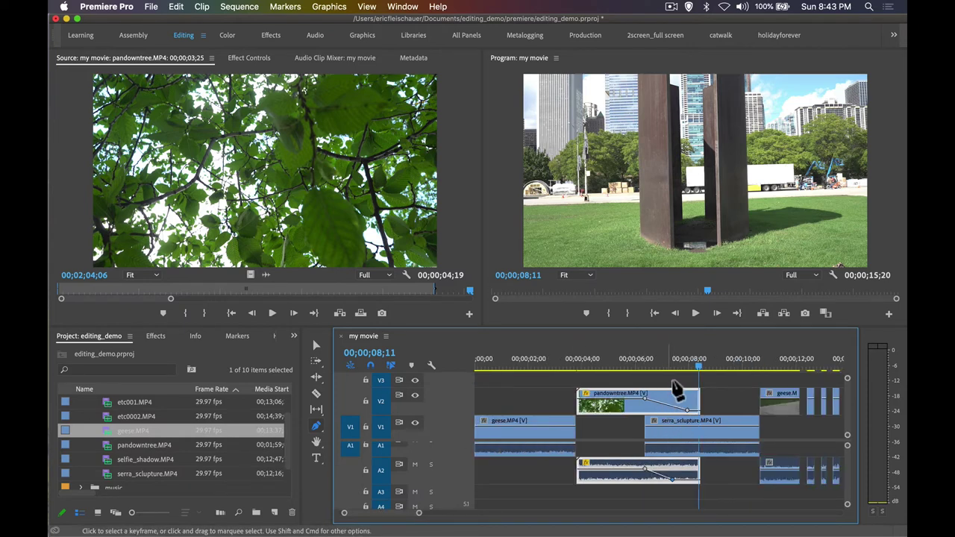
scroll(677, 384, right, 3)
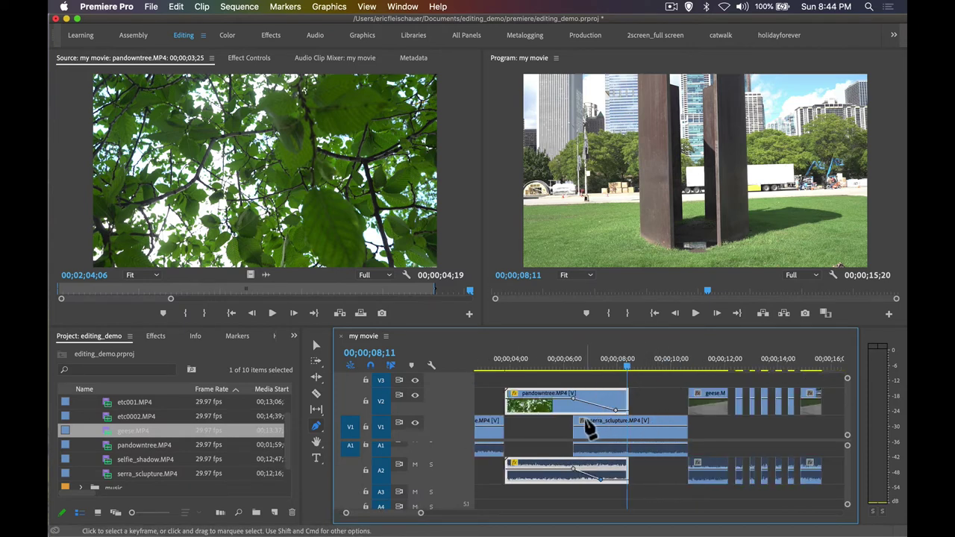
click(560, 366)
drag(563, 370, 584, 369)
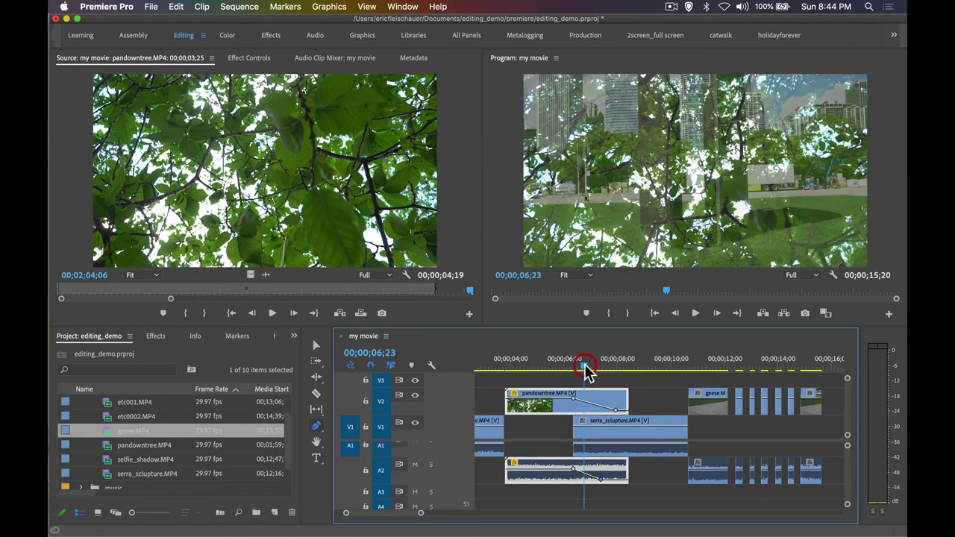
click(316, 345)
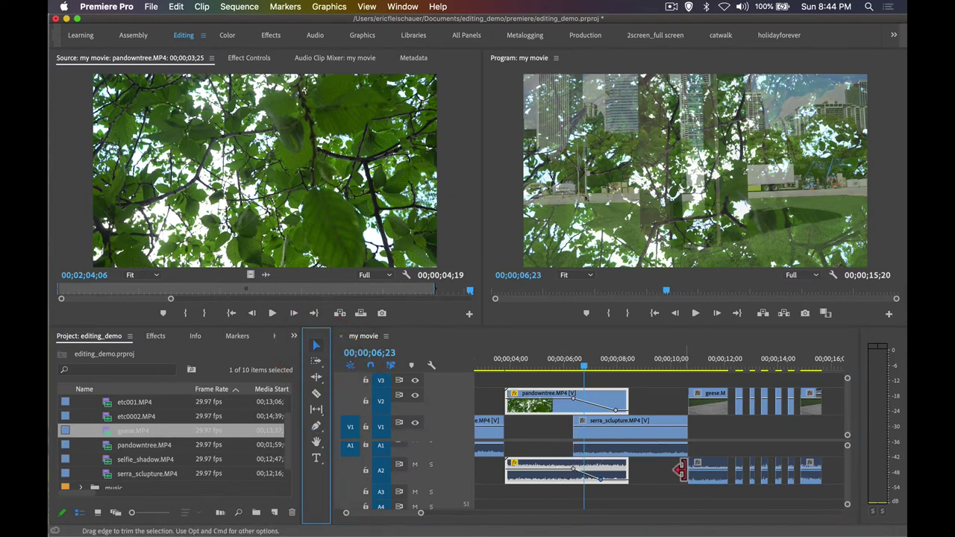
Raise the volume of the first geese.MP4 clip on A2 by about 12.8 dB and play the cut into it before and after.
click(687, 367)
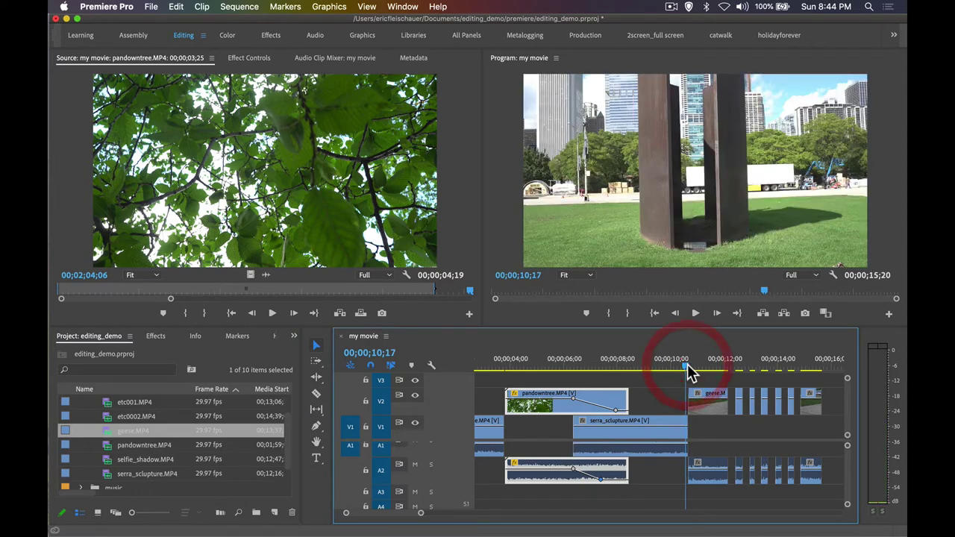
key(space)
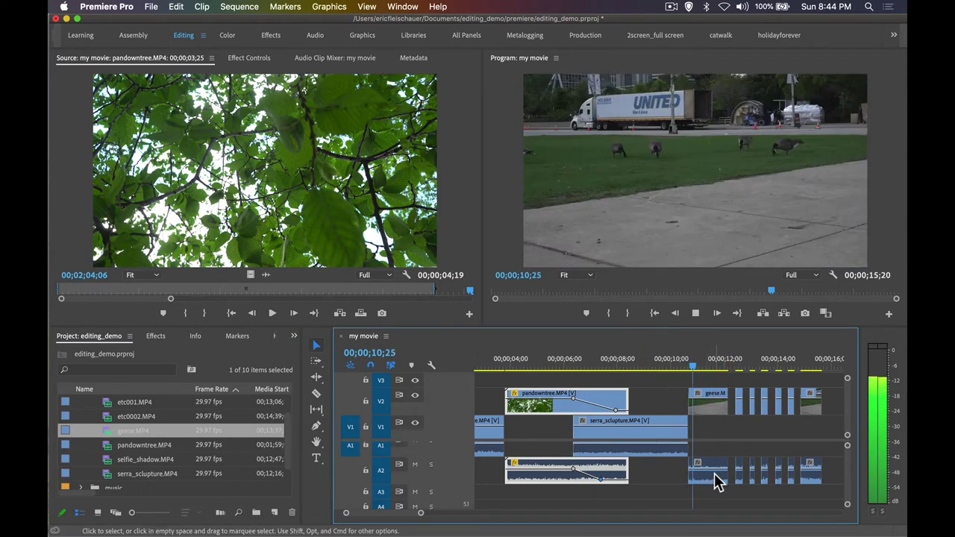
key(space)
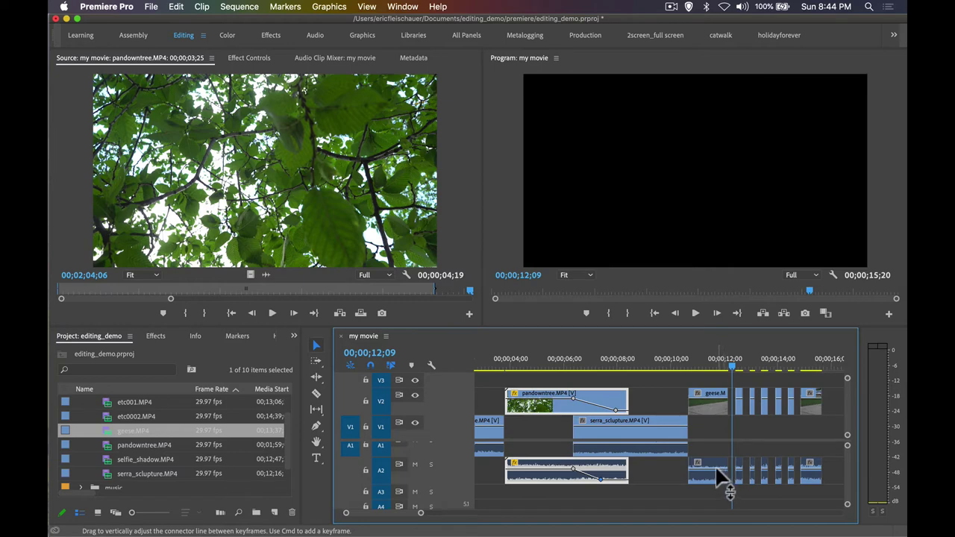
mouse_move(721, 469)
mouse_down()
mouse_move(724, 476)
mouse_move(724, 462)
mouse_up()
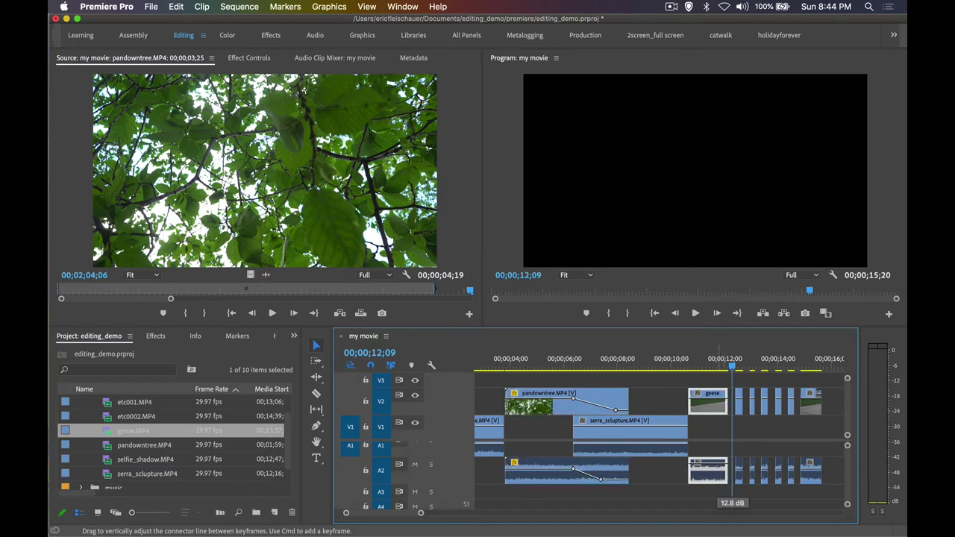
drag(695, 365, 685, 371)
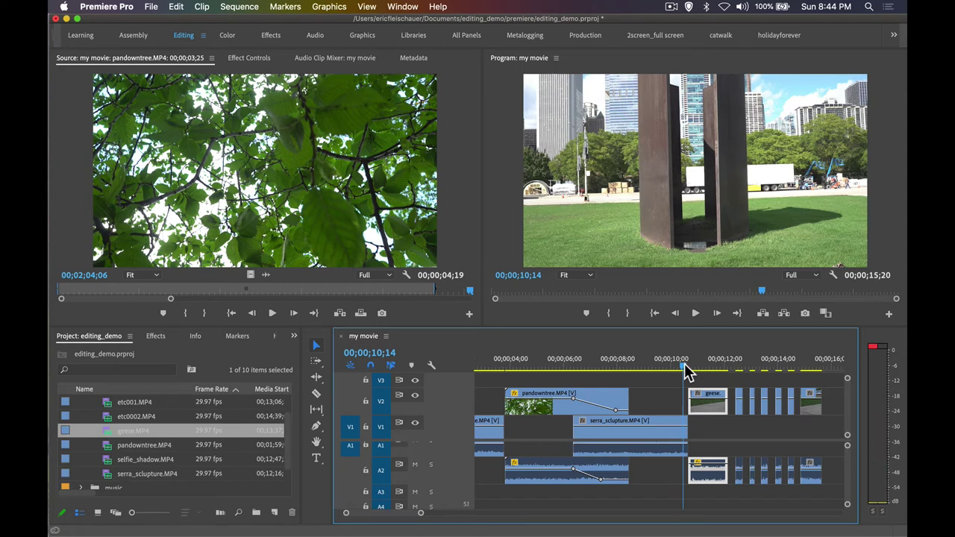
key(space)
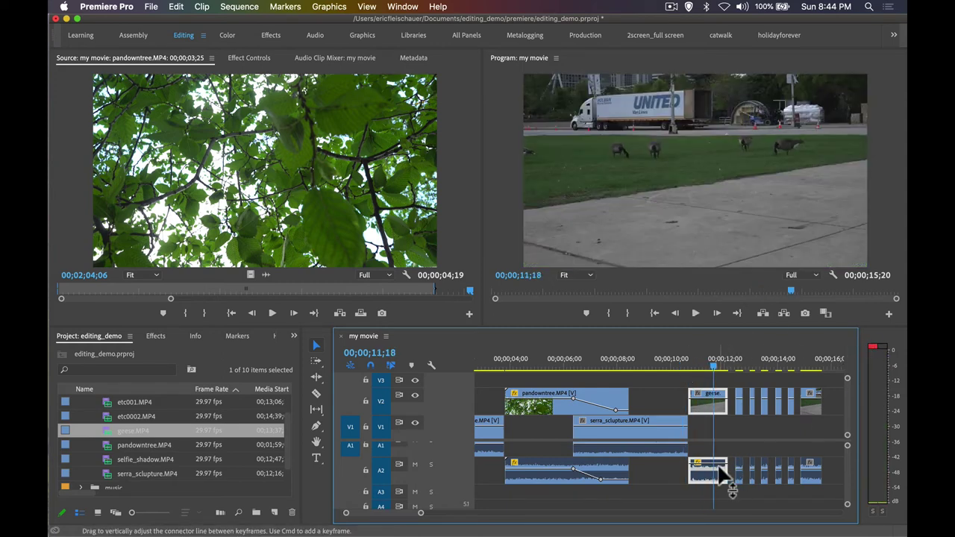
Lower the volume of the first geese.MP4 clip on A2 to -3.68 dB and play past the clip.
drag(718, 470, 719, 472)
key(space)
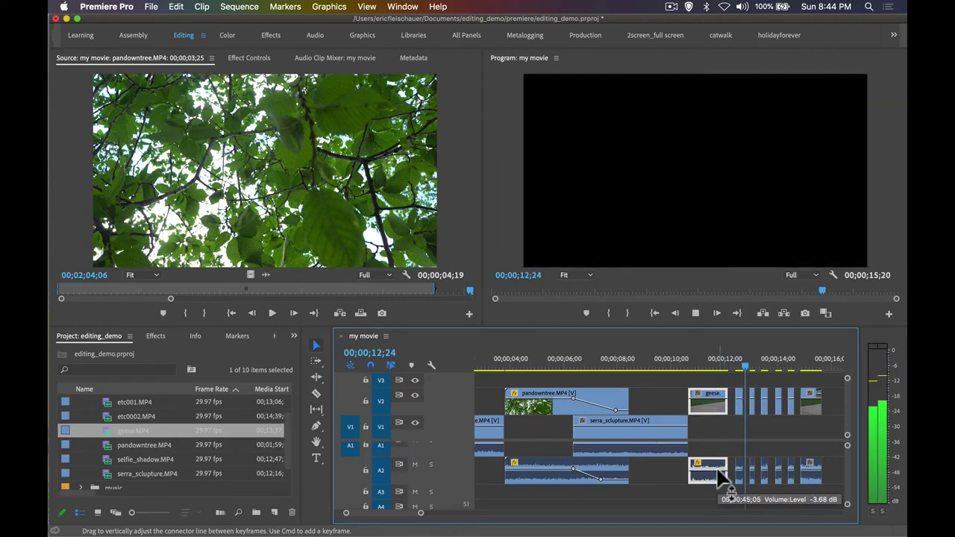
key(space)
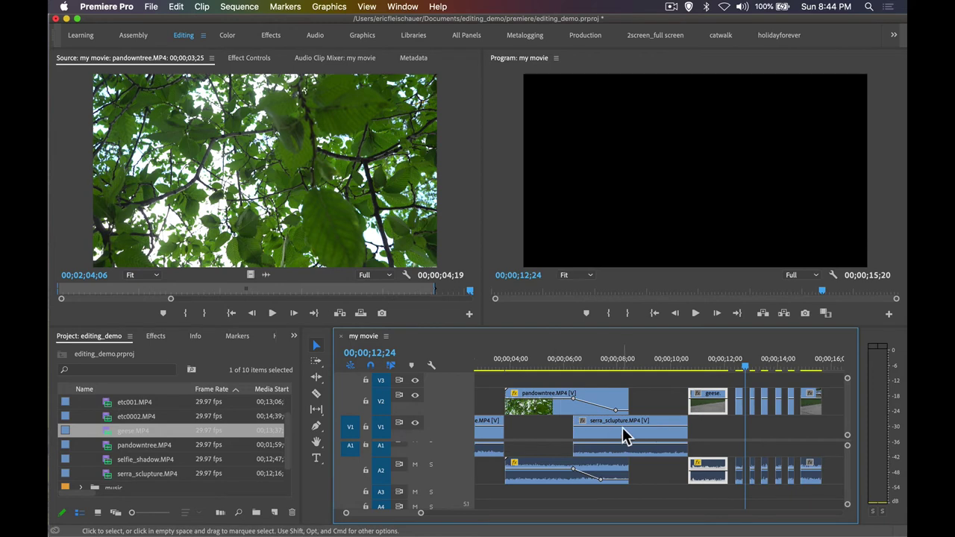
Select serra_sclupture.MP4 on V1, switch to the Pen tool, and play into the first and last geese.MP4 clips on V2.
click(644, 365)
drag(656, 446, 651, 408)
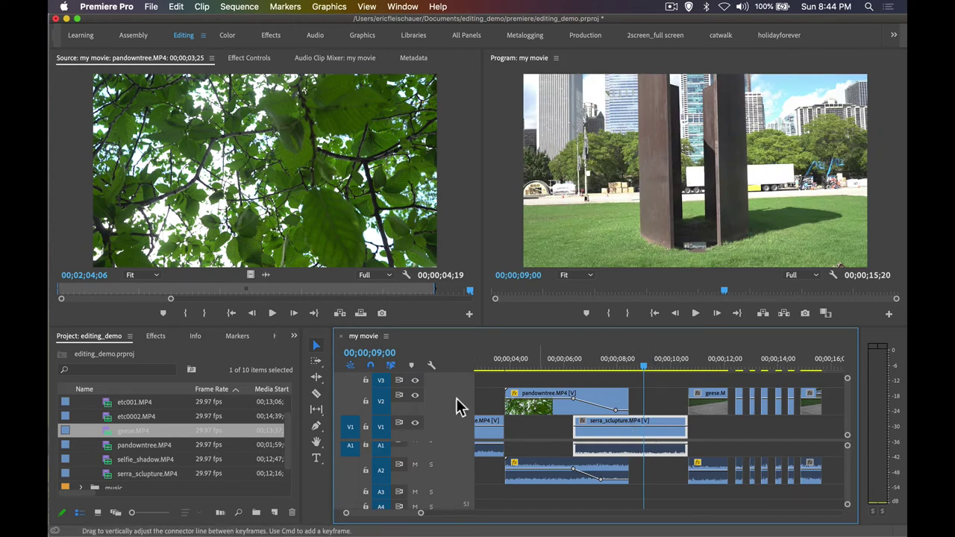
click(317, 425)
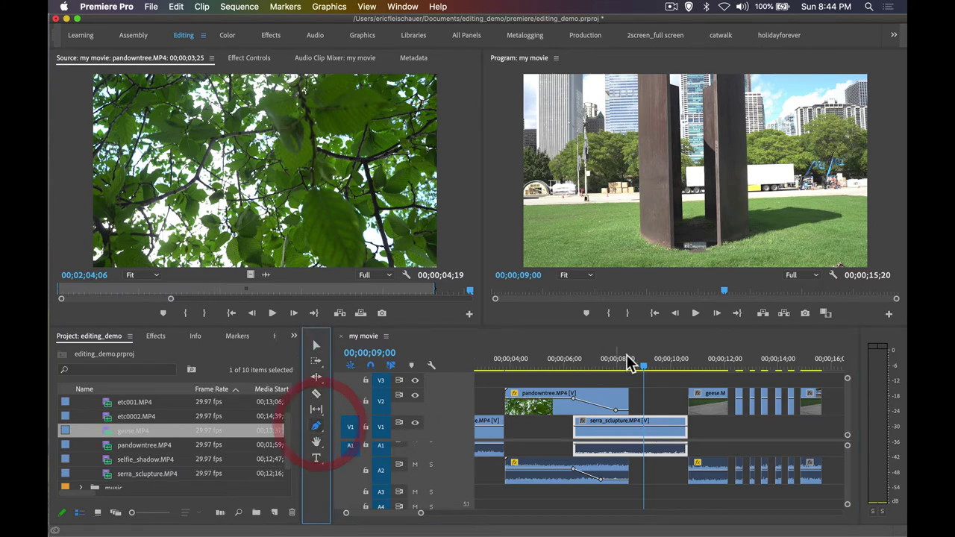
click(684, 359)
key(space)
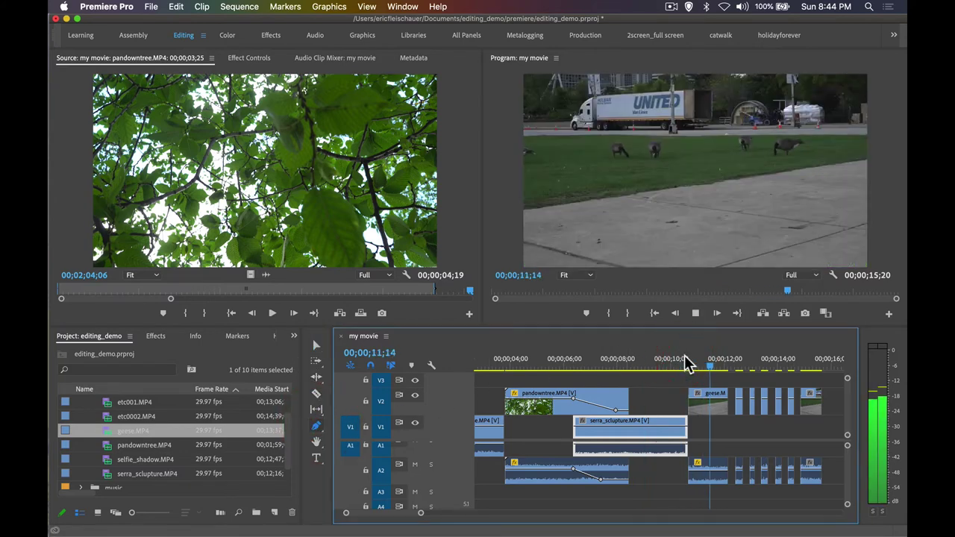
key(space)
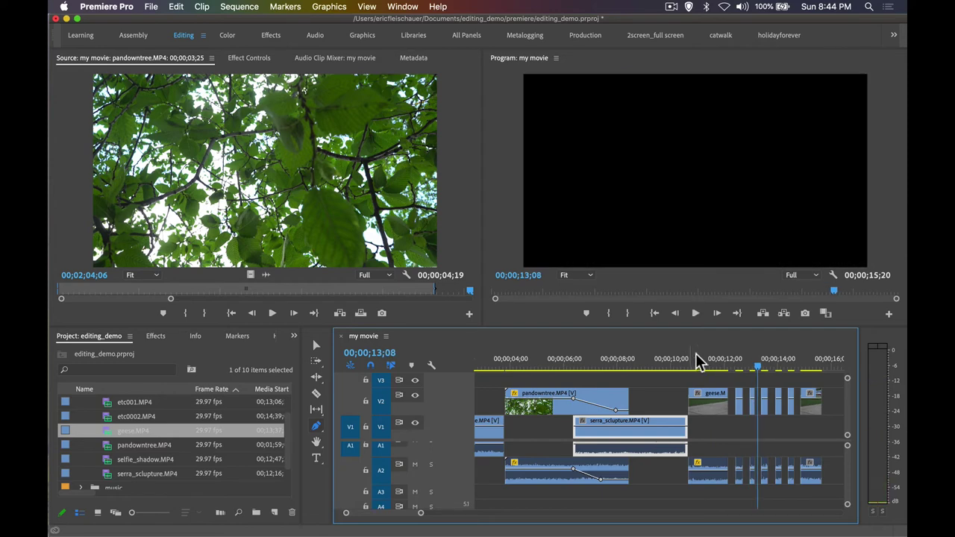
click(795, 362)
key(space)
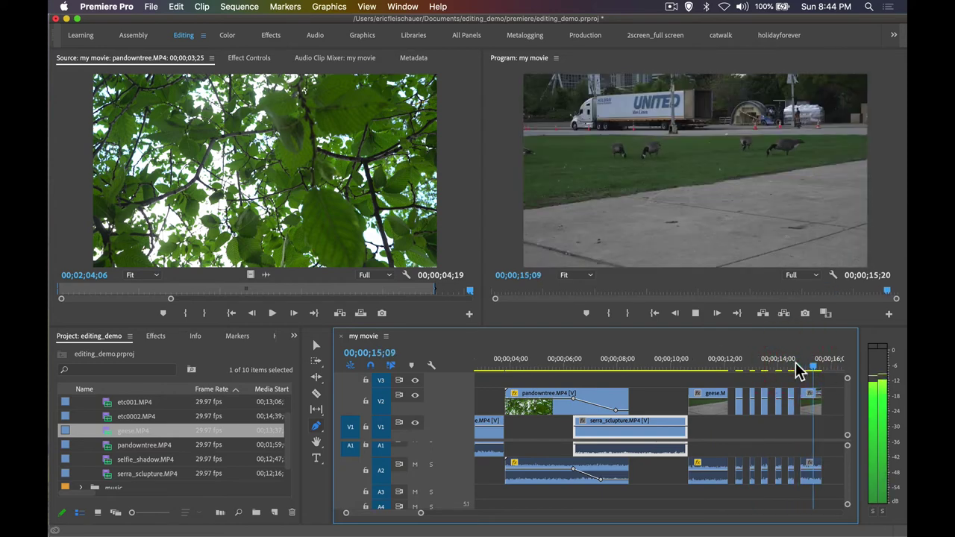
Add a row of closely spaced opacity keyframes to the last geese.MP4 clip on V2, from near its start to about 00;00;15;02.
key(equal)
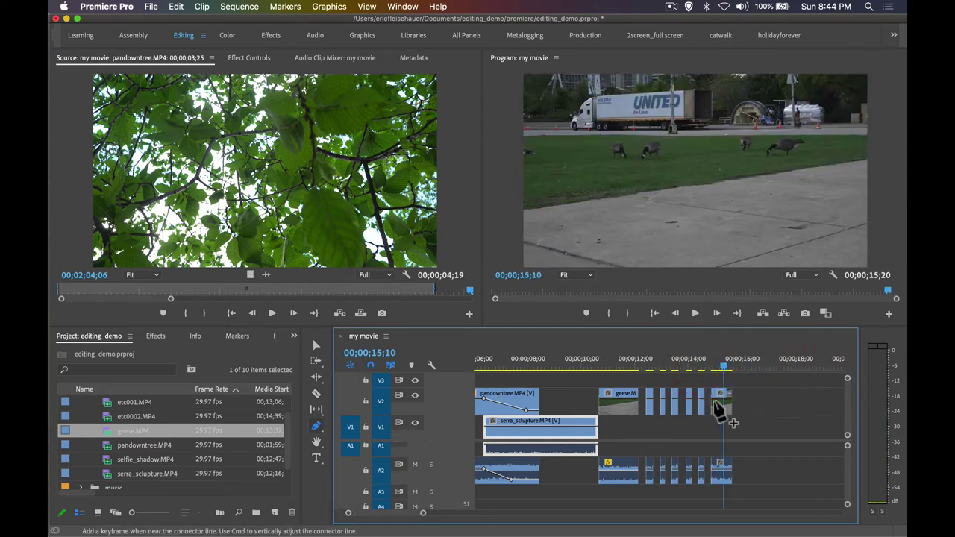
key(equal)
key(equal)
key(equal)
scroll(529, 400, up, 3)
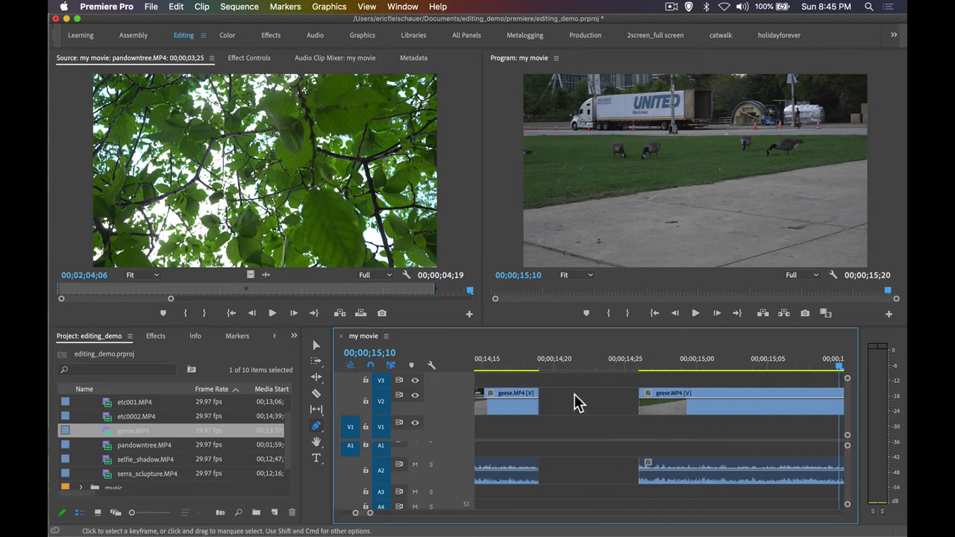
click(650, 405)
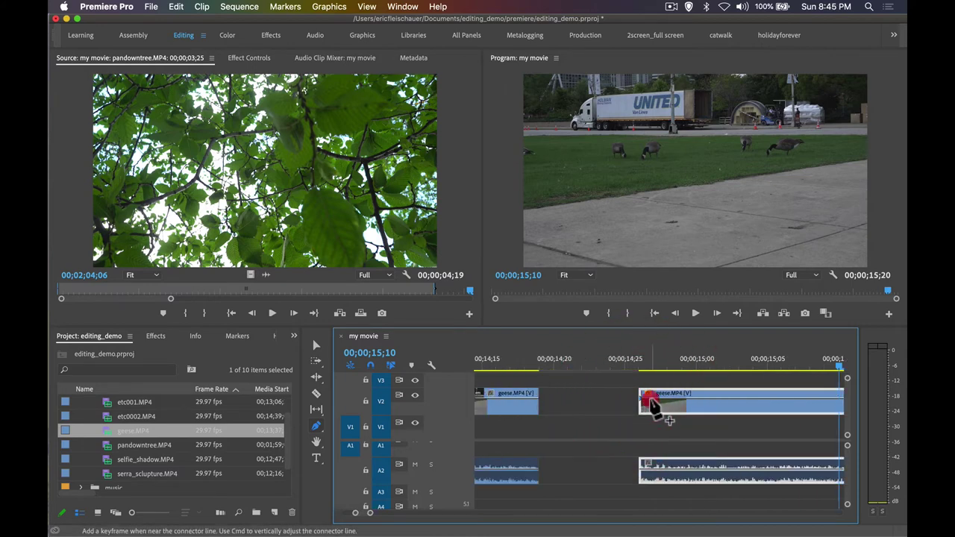
click(665, 398)
click(674, 398)
click(684, 398)
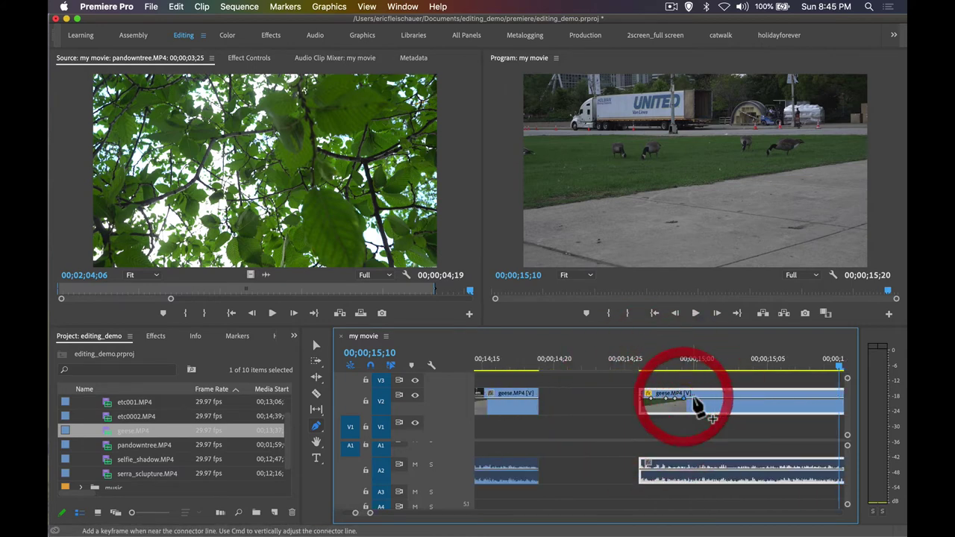
click(694, 398)
click(699, 398)
click(709, 397)
click(722, 398)
click(736, 398)
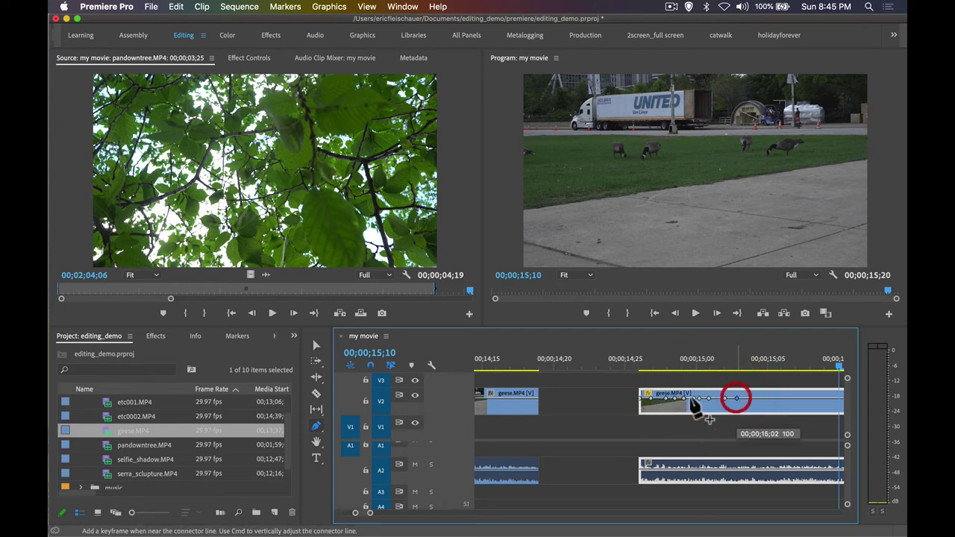
Lower every other opacity keyframe of the last geese.MP4 clip to 0 in a zigzag and play the flicker.
drag(648, 398, 734, 410)
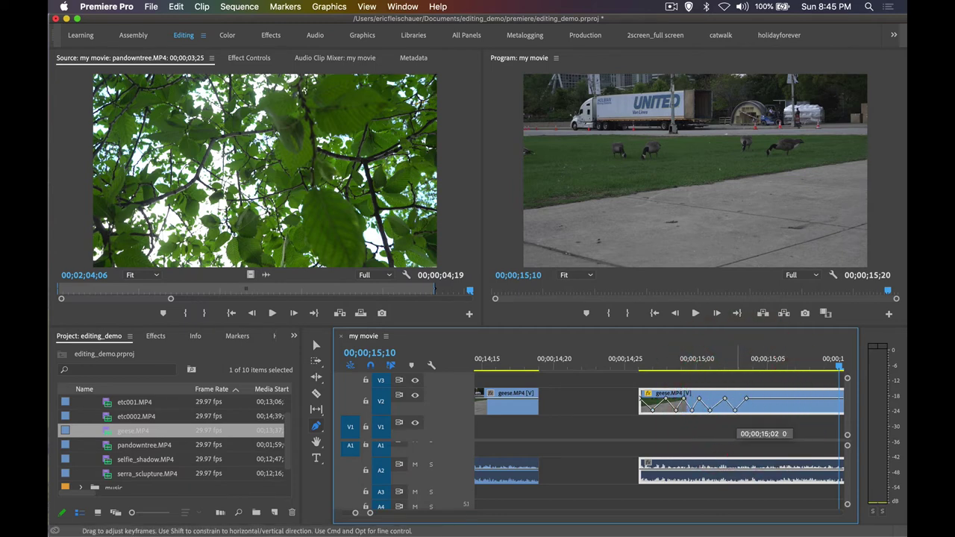
click(612, 369)
key(space)
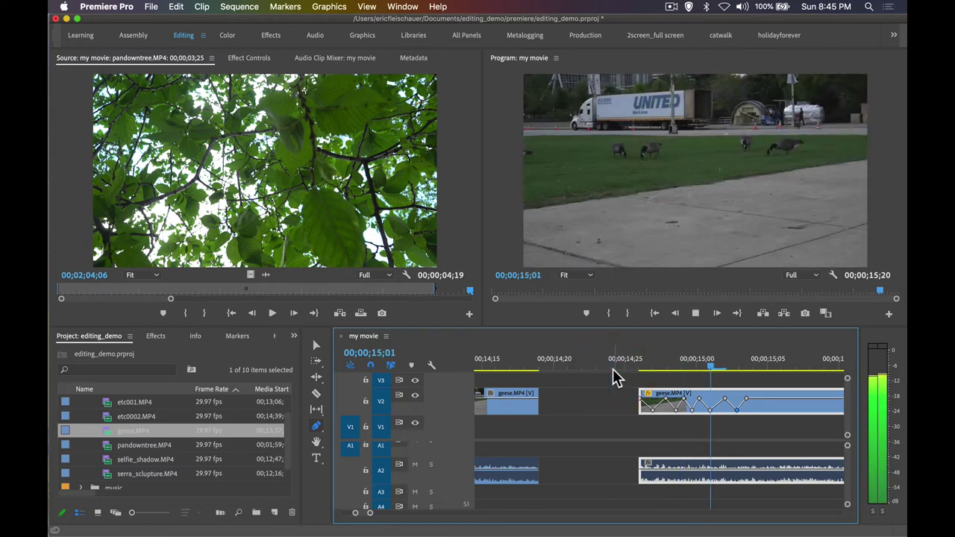
key(space)
Replay the opacity flicker from the start of the last geese.MP4 clip at 00;00;14;26 through to its end.
key(Up)
key(Up)
key(Up)
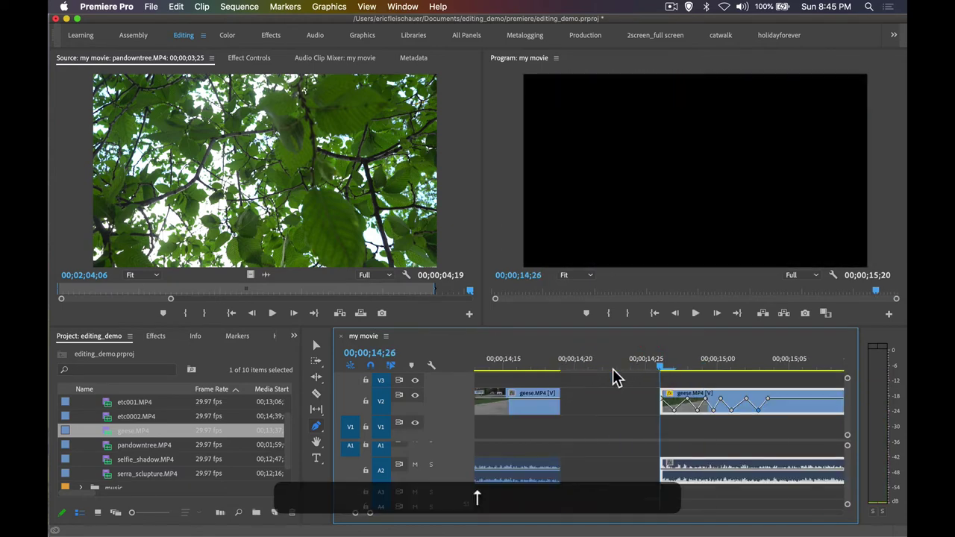
key(Down)
key(Down)
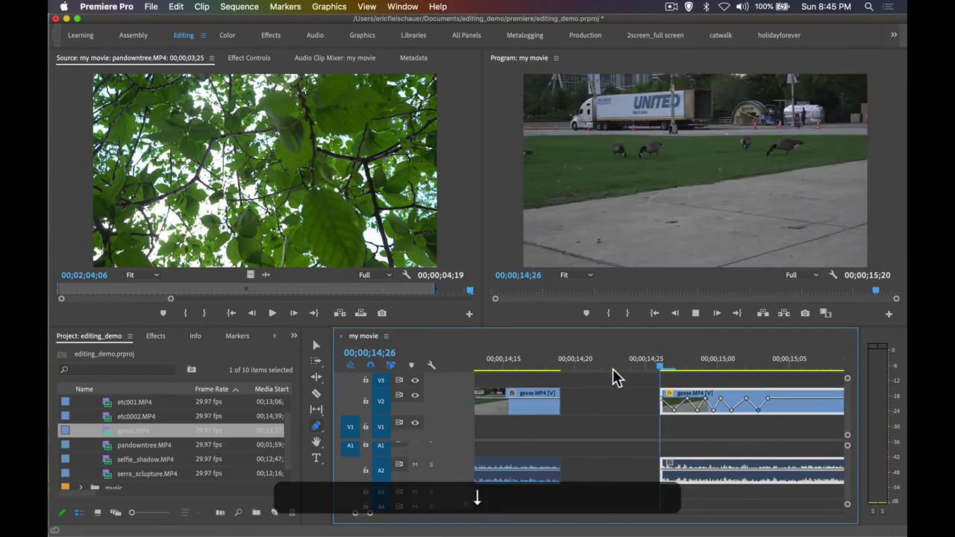
key(space)
key(space)
key(space)
key(Left)
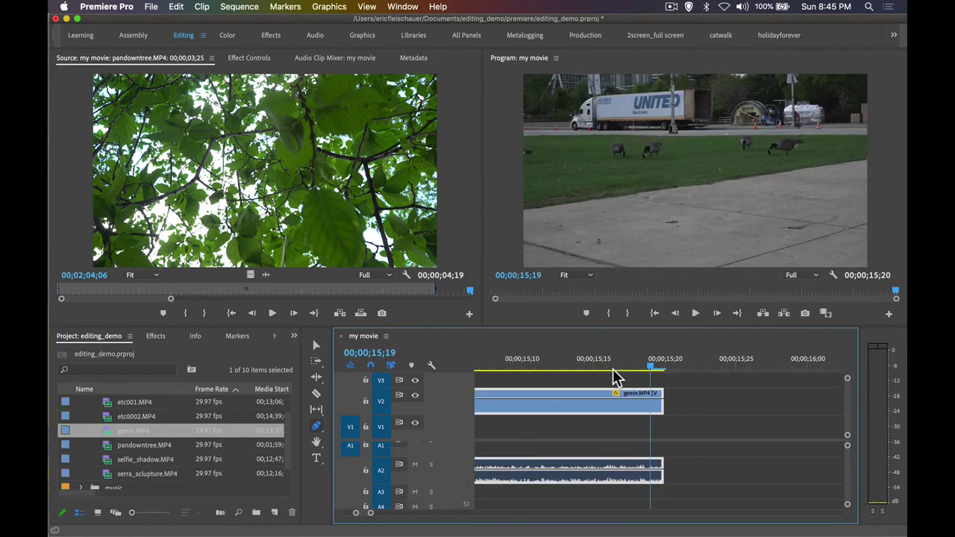
Review the short geese.MP4 clips on V2 and go back through pandowntree.MP4 to the first geese.MP4 clip at 00;00;03;01.
key(minus)
key(minus)
click(555, 368)
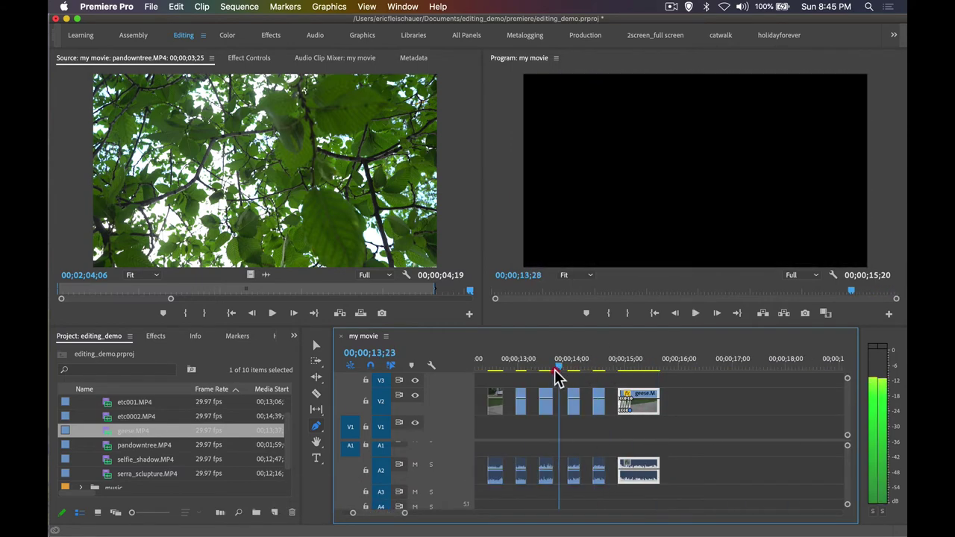
key(minus)
key(minus)
key(minus)
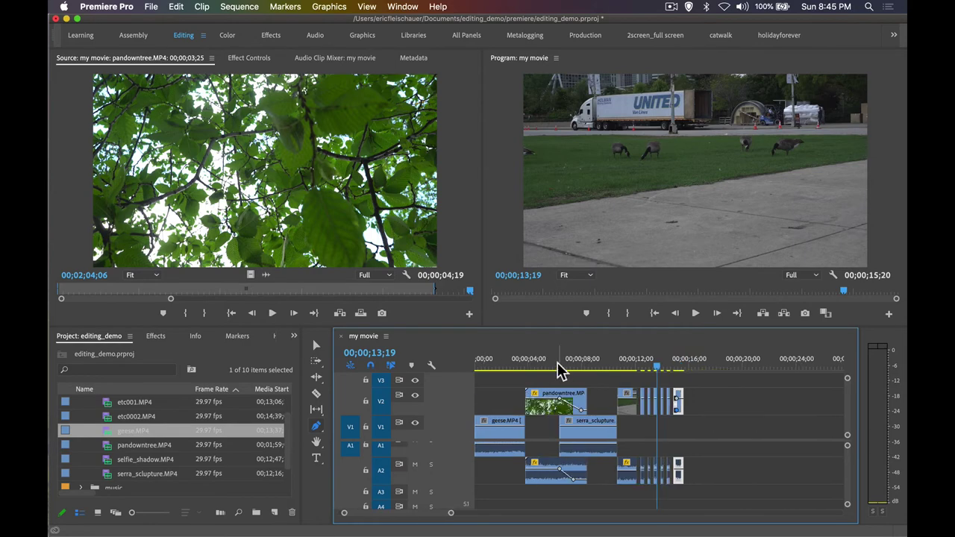
click(527, 367)
click(544, 365)
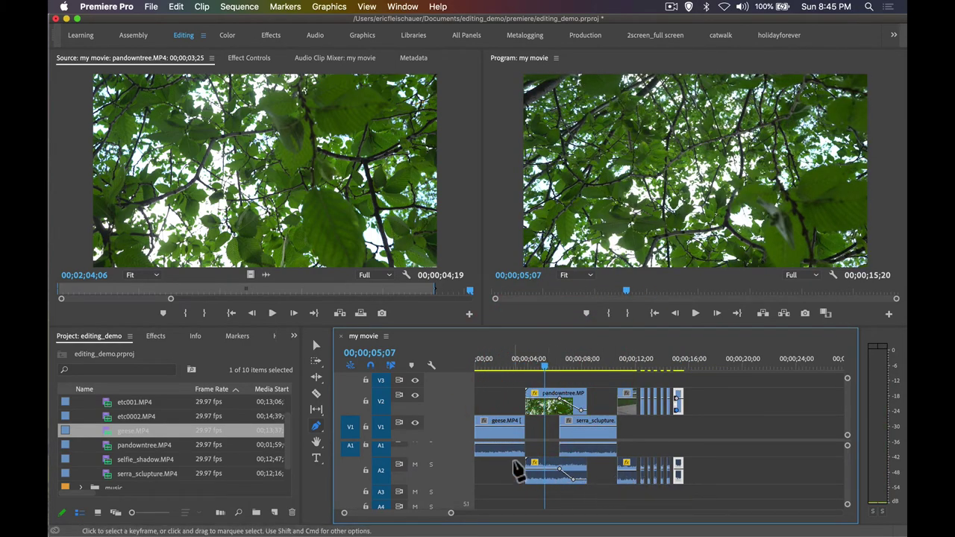
click(516, 365)
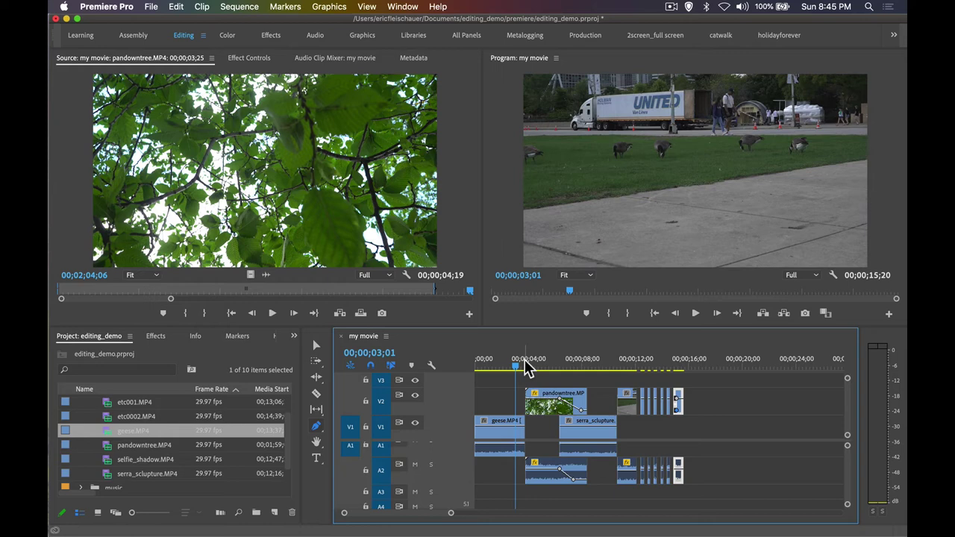
Return the playhead to the start of the sequence and select the music bin in the project.
click(459, 370)
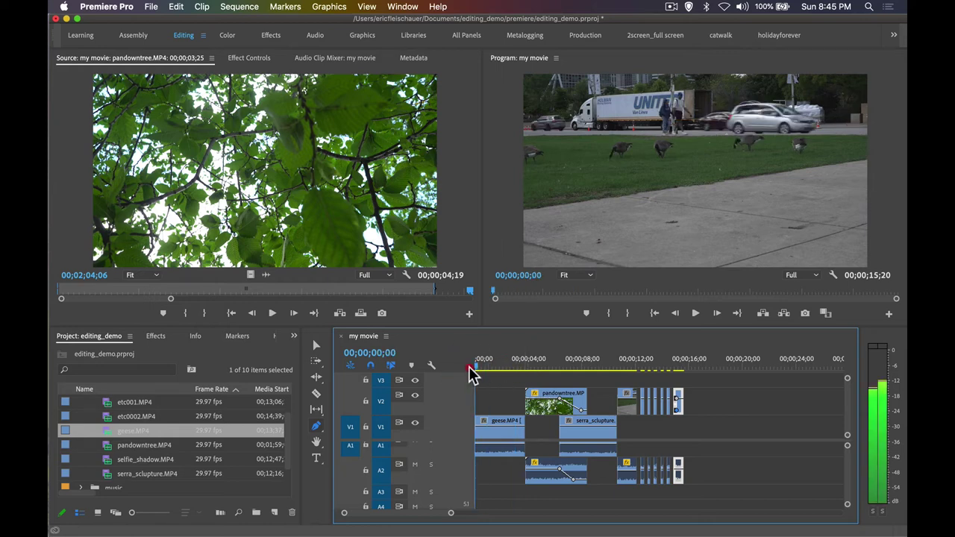
key(=)
key(=)
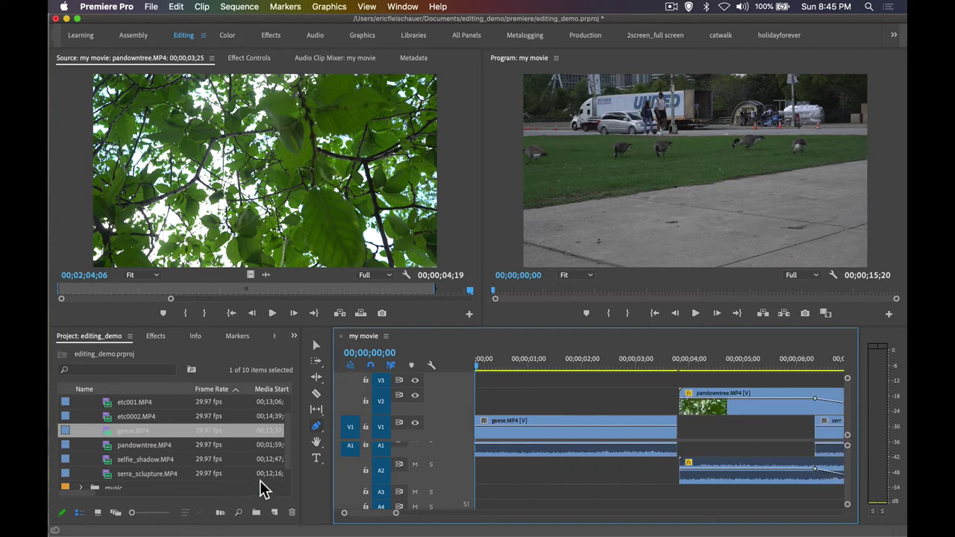
click(240, 484)
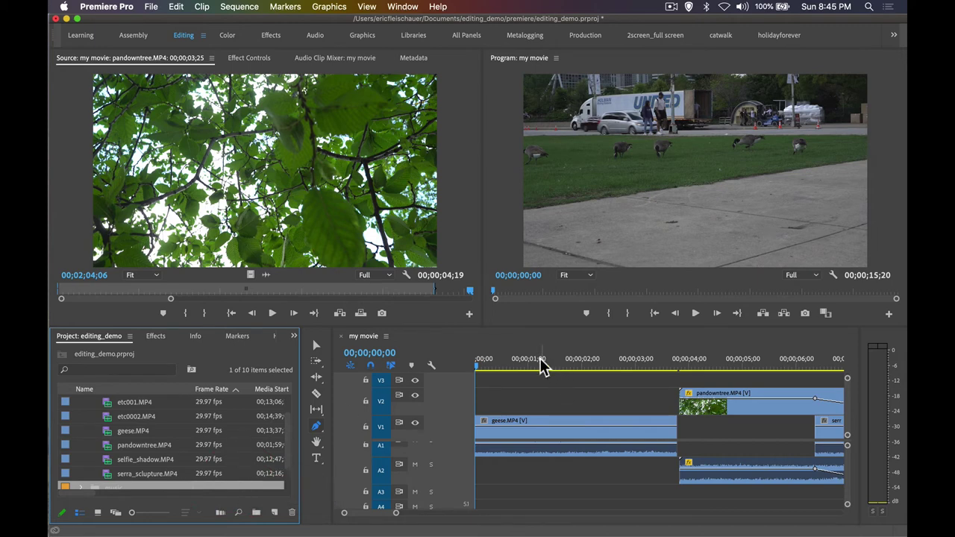
click(448, 370)
key(space)
Shift all clips on every track about 15 frames later with Track Select Forward, leaving a gap at the start, and play the opening.
scroll(488, 453, up, 1)
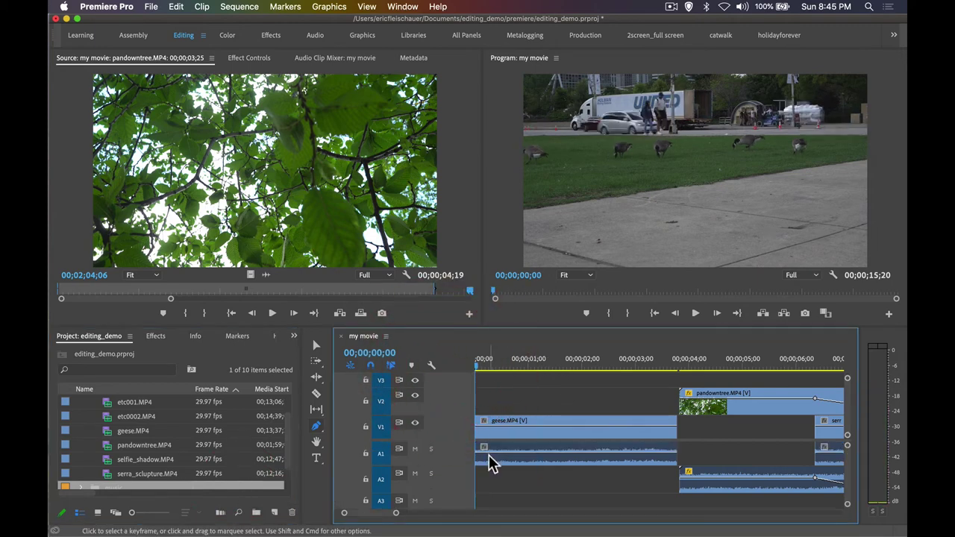
key(a)
drag(490, 420, 517, 420)
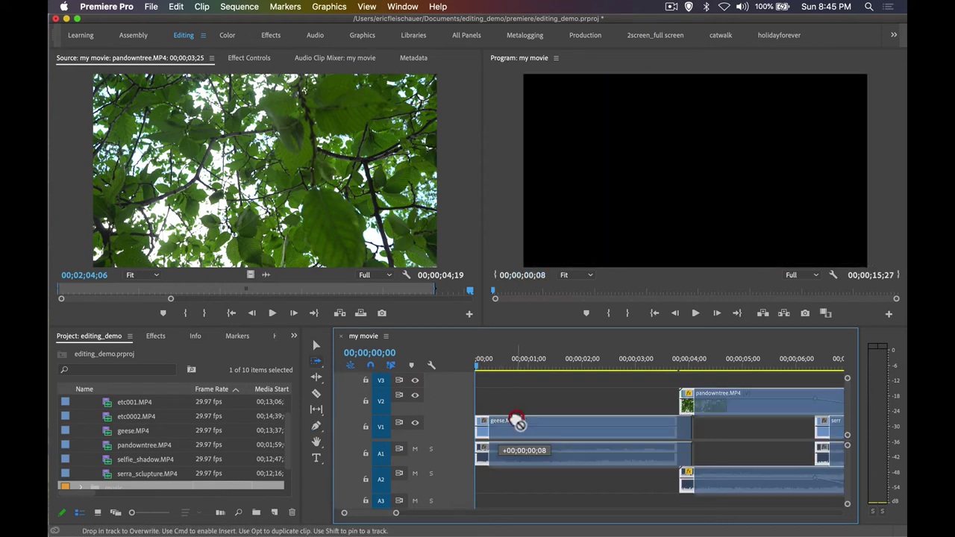
click(496, 365)
drag(498, 371, 471, 369)
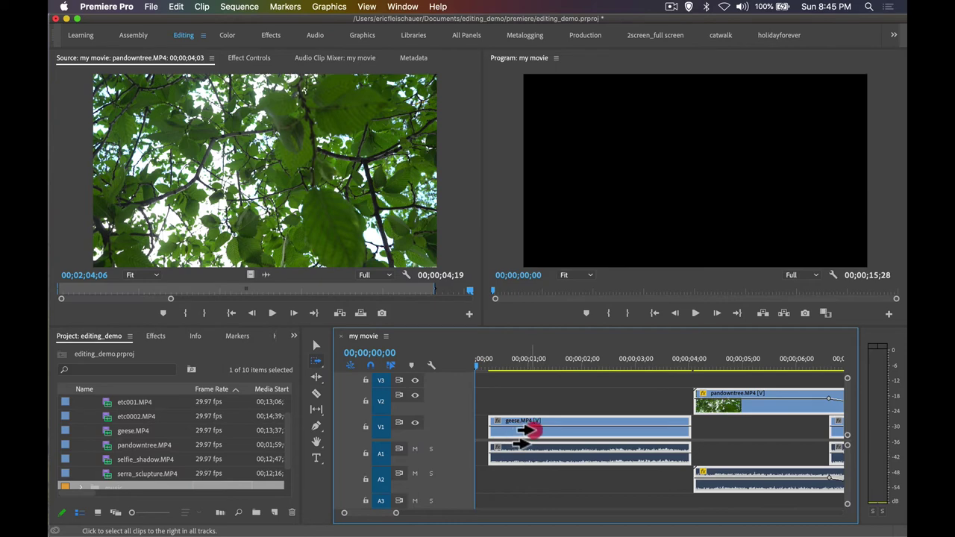
drag(518, 424, 542, 434)
click(460, 369)
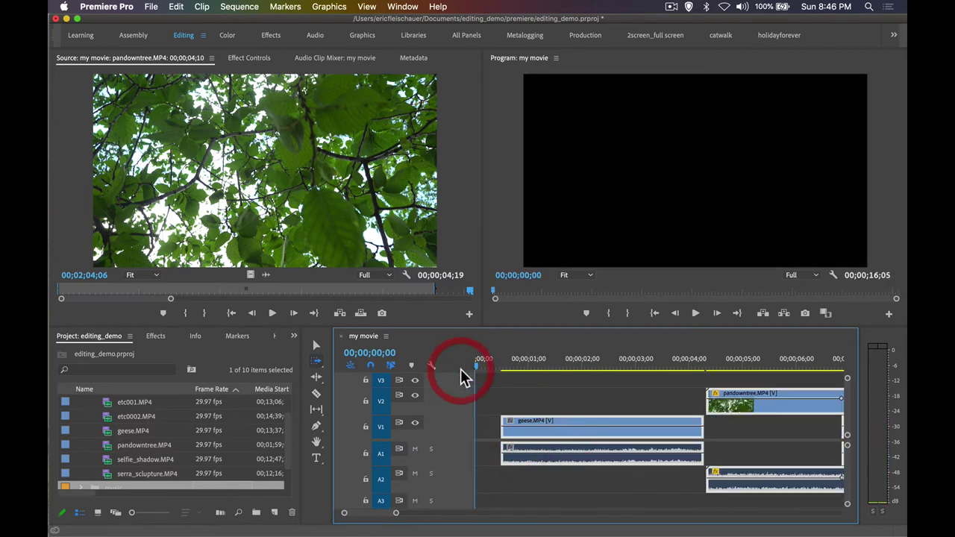
key(space)
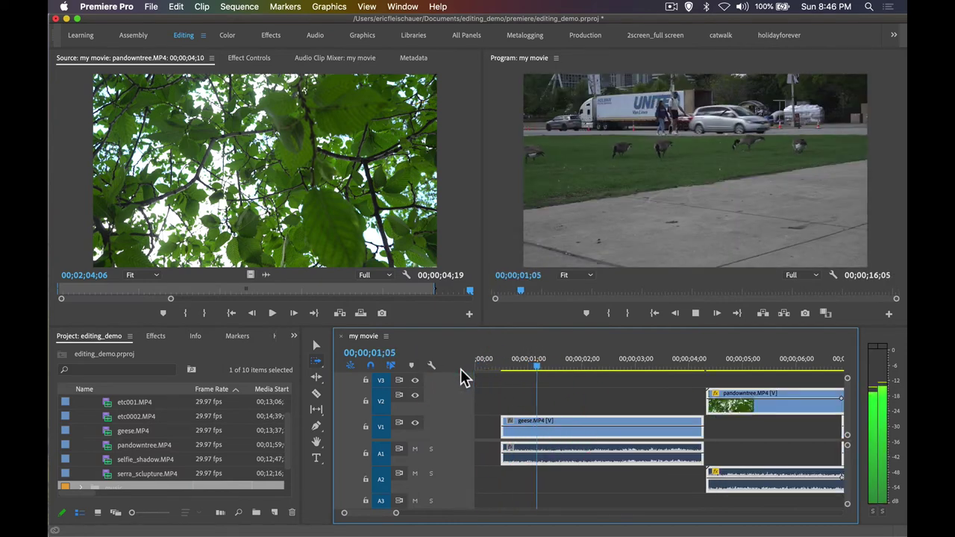
Return to the sequence start and examine the audio and video transition categories in the effects, including the Page Peel transitions.
key(Up)
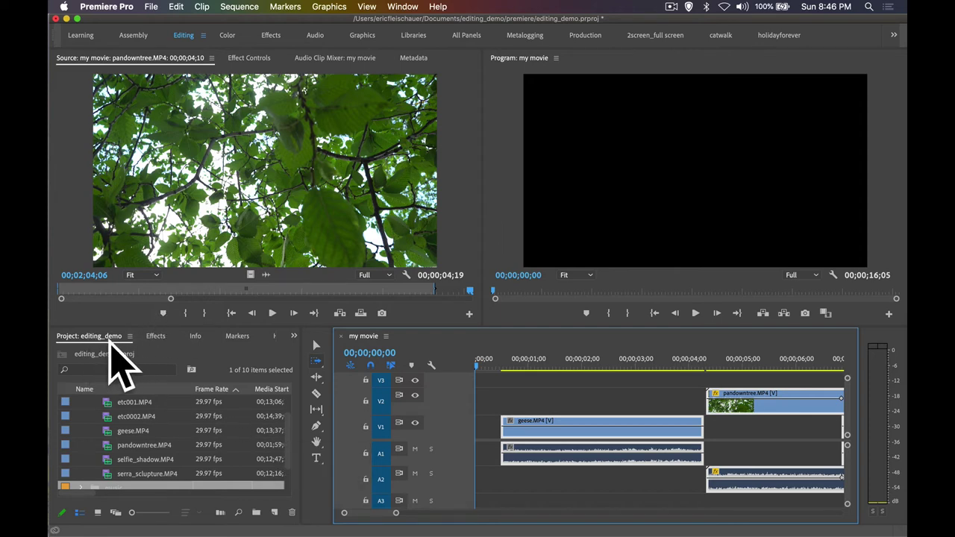
click(154, 337)
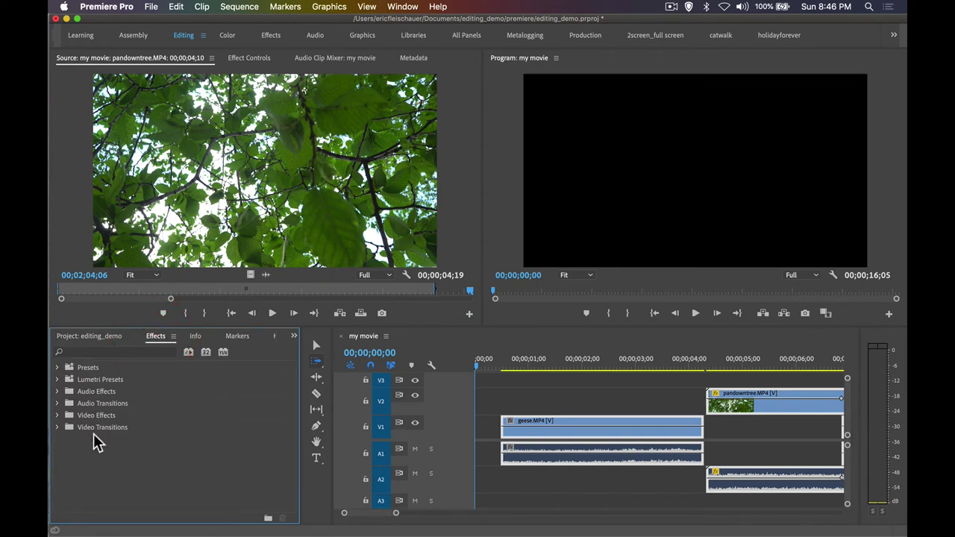
click(57, 403)
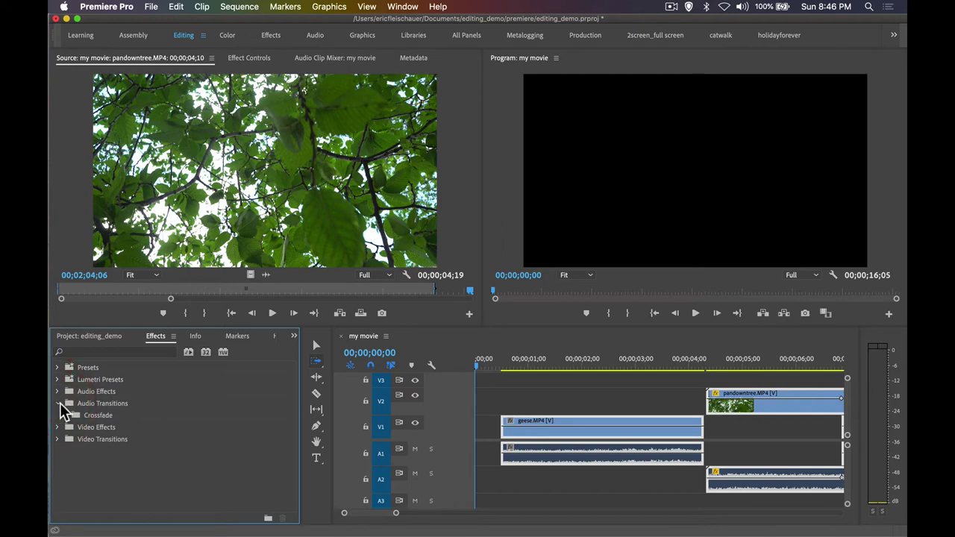
click(57, 403)
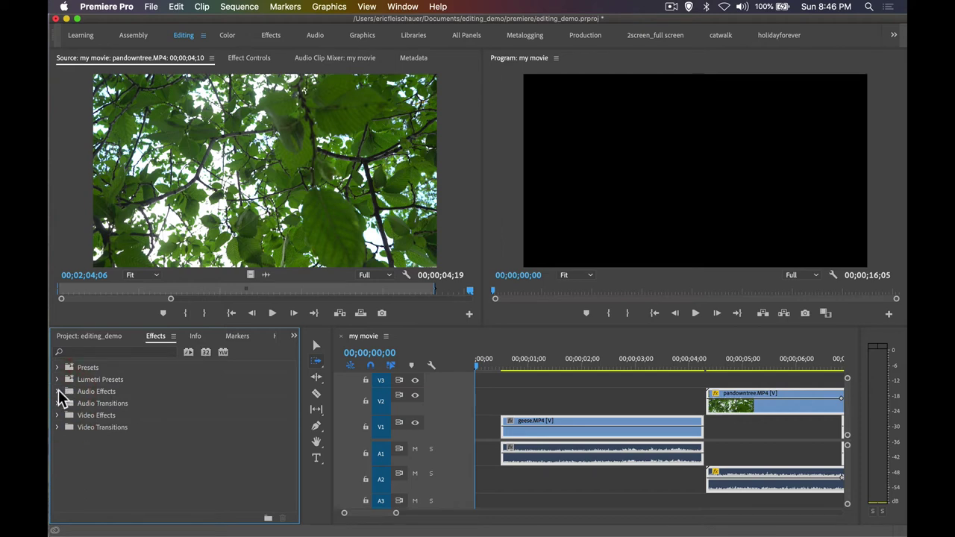
click(59, 391)
click(59, 391)
click(59, 426)
scroll(134, 437, down, 1)
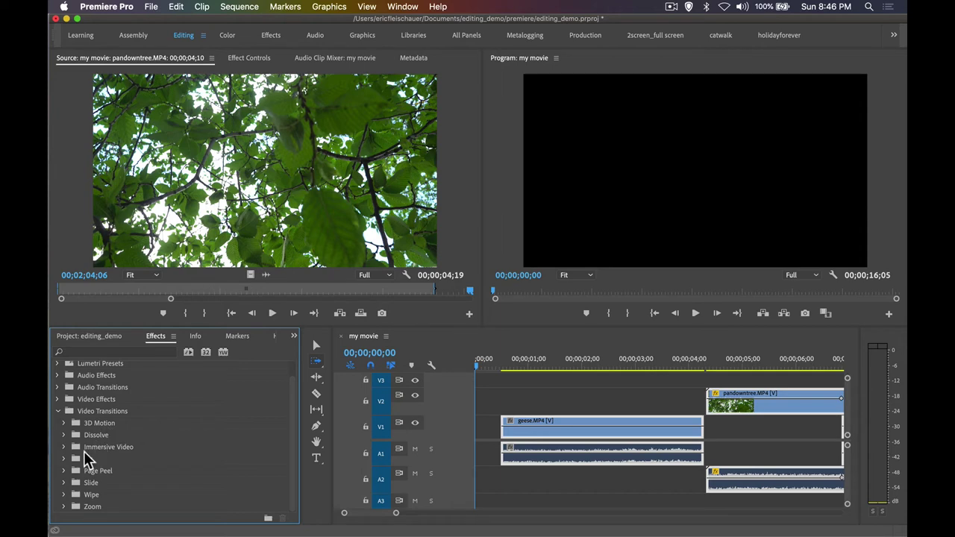
click(63, 471)
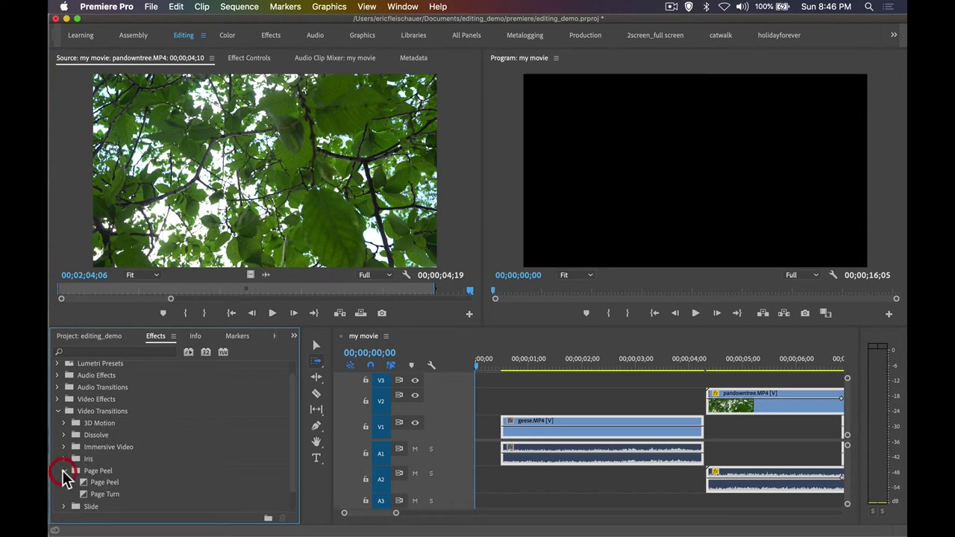
click(64, 470)
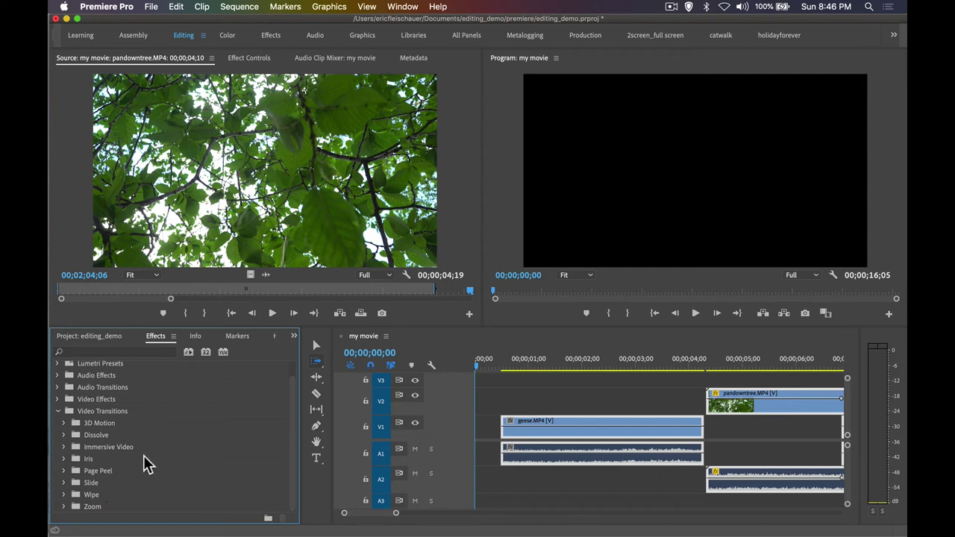
click(58, 411)
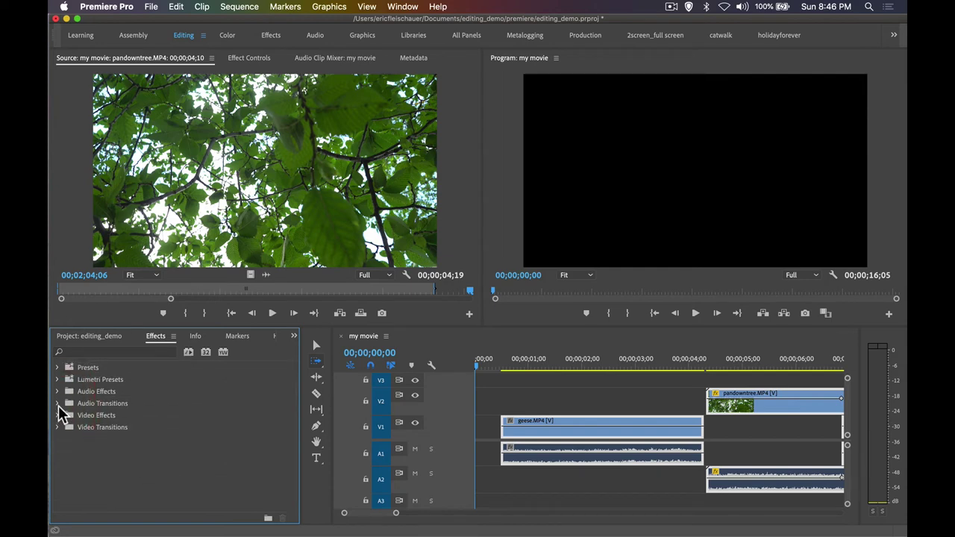
Examine the Audio Effects categories, including the Reverb effects, and find the Crossfade group under Audio Transitions.
click(58, 404)
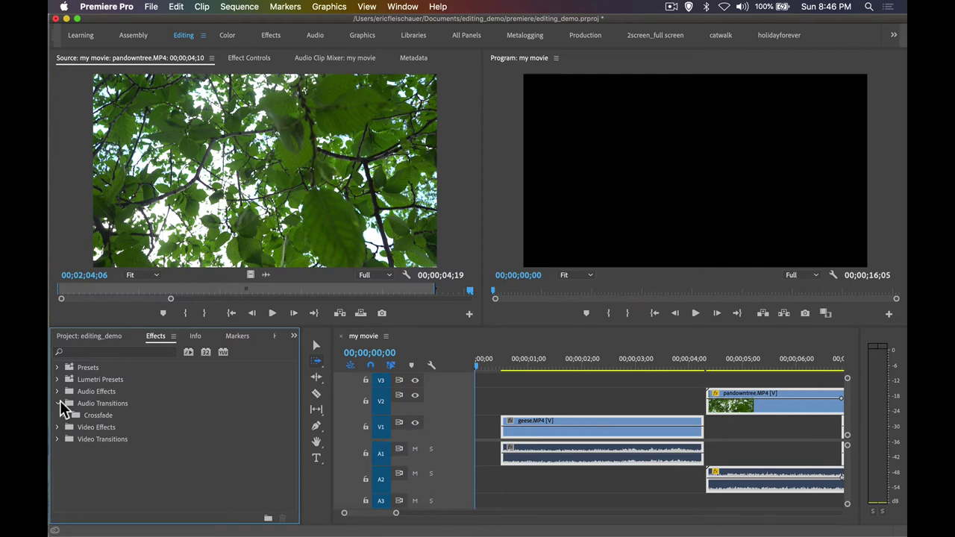
click(57, 391)
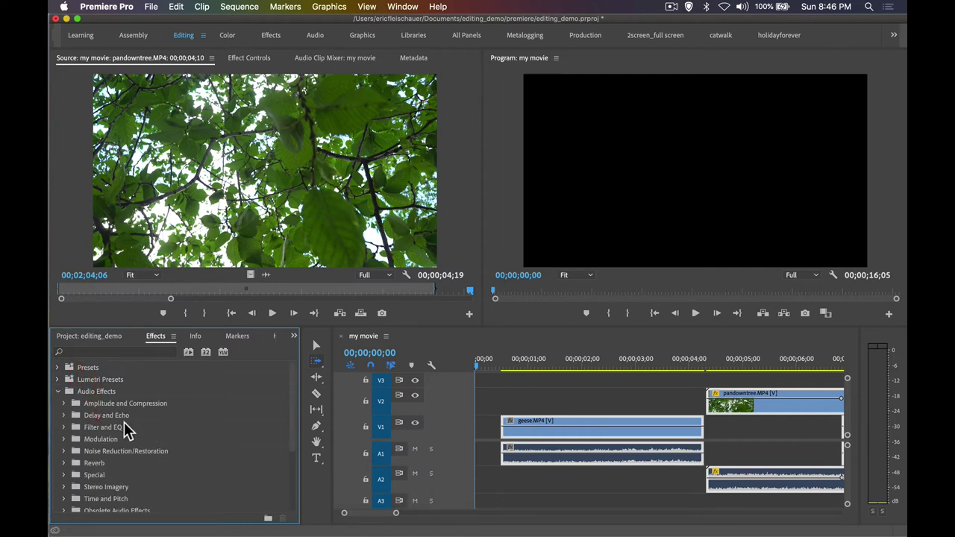
scroll(139, 428, down, 3)
scroll(139, 425, down, 2)
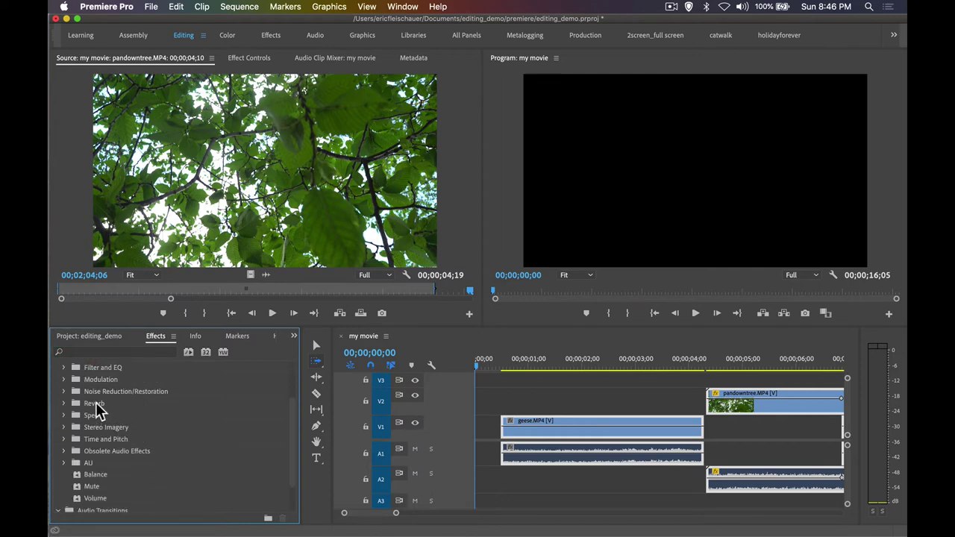
click(64, 403)
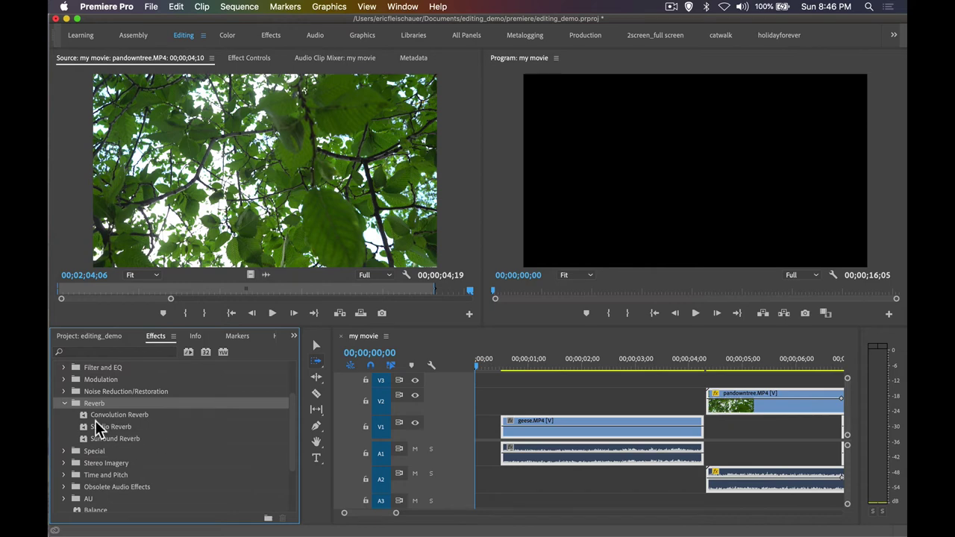
drag(85, 416, 557, 451)
click(124, 418)
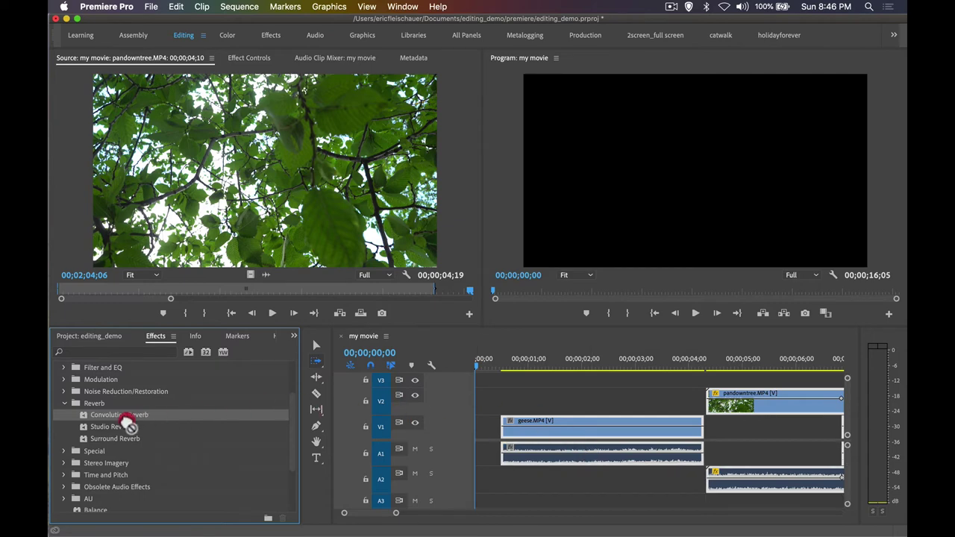
click(64, 403)
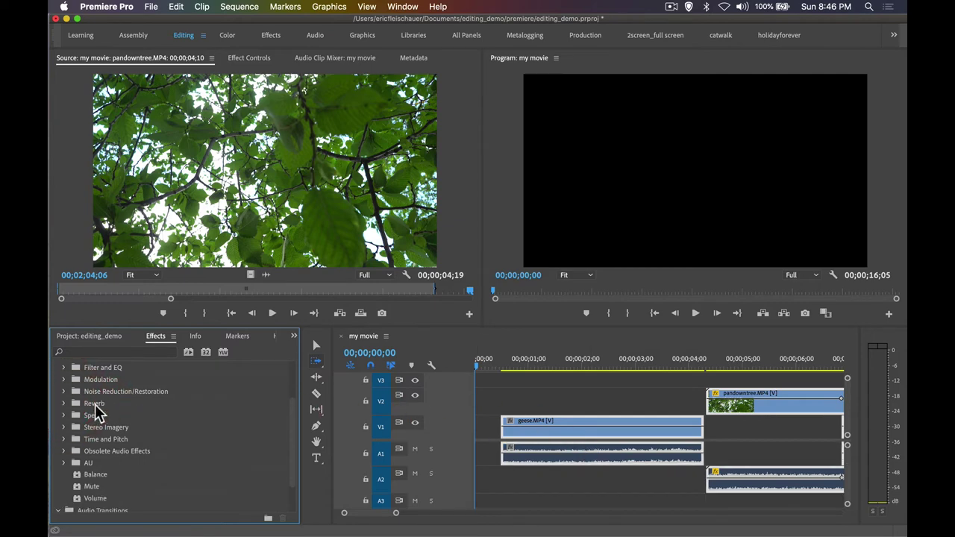
scroll(75, 448, down, 2)
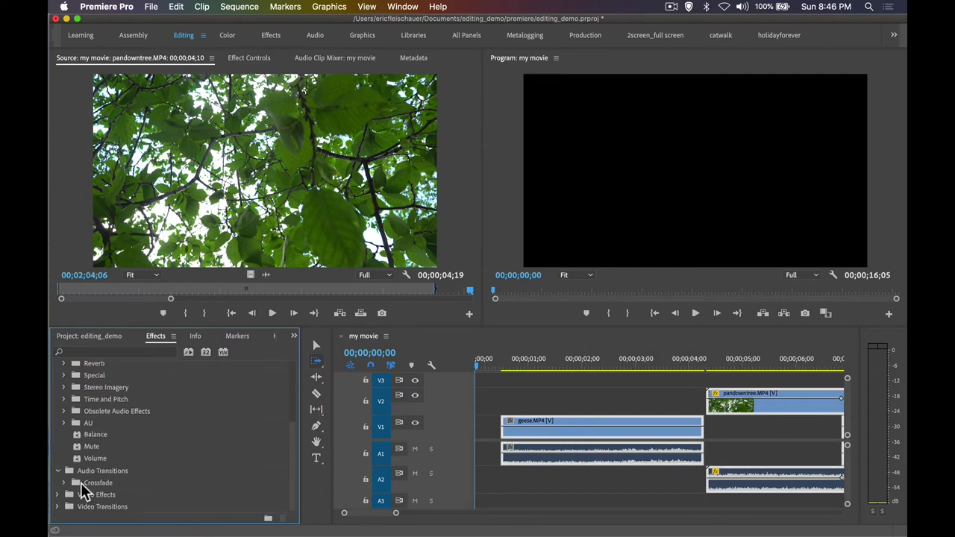
click(65, 483)
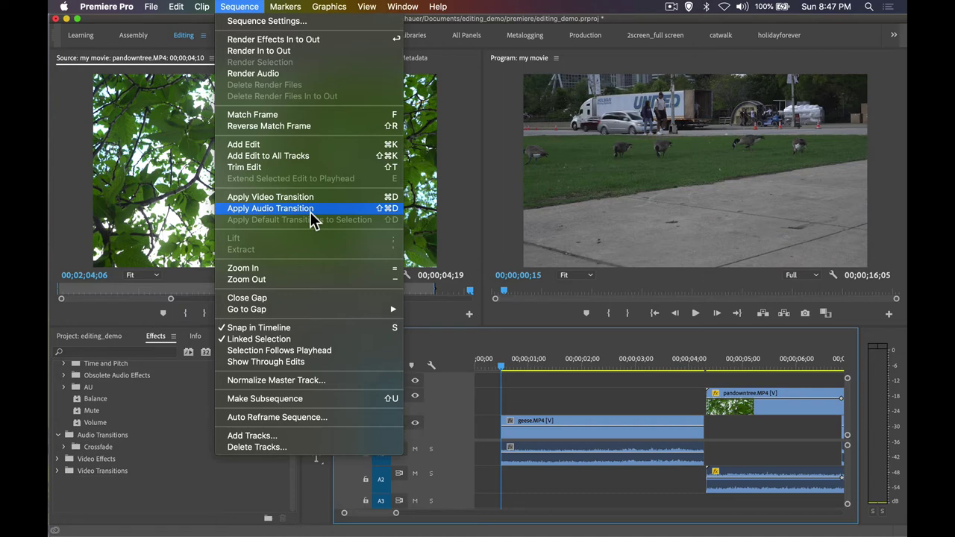
Try the default audio transition at the start of the first geese.MP4 clip, look into the Crossfade group, and undo the transition.
click(270, 208)
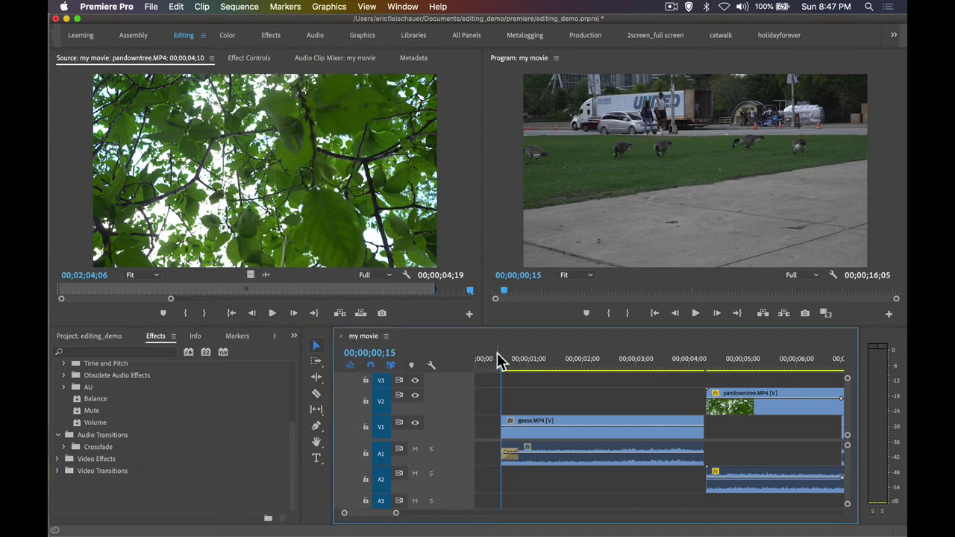
drag(500, 361, 486, 362)
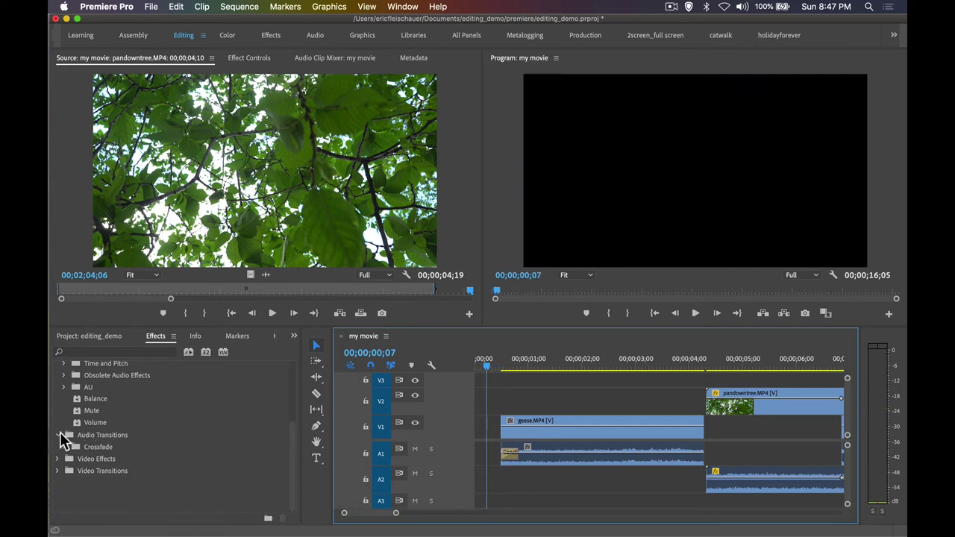
click(65, 447)
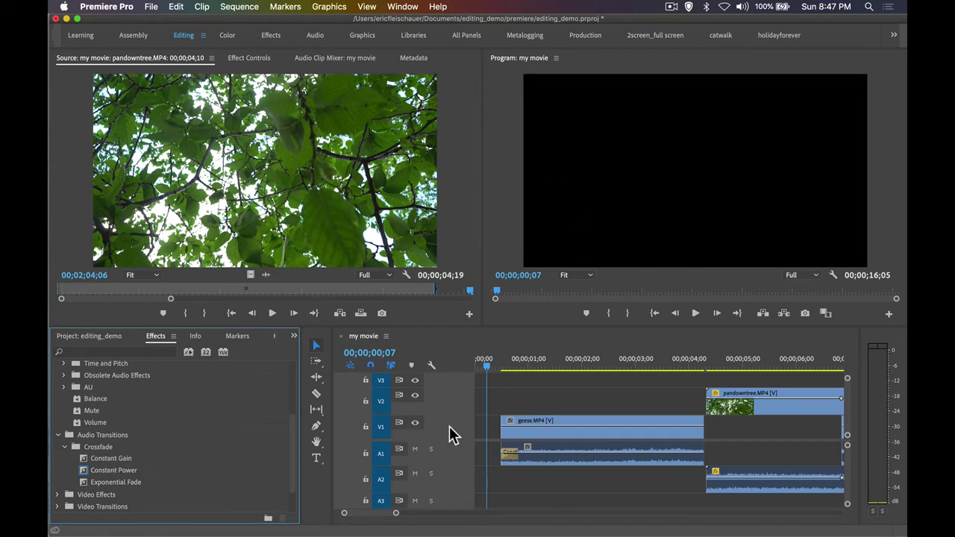
key(cmd+z)
Add the Constant Power crossfade to the start of the first geese.MP4 clip's audio on A1 and play it from 00;00;00;11.
drag(85, 474, 507, 452)
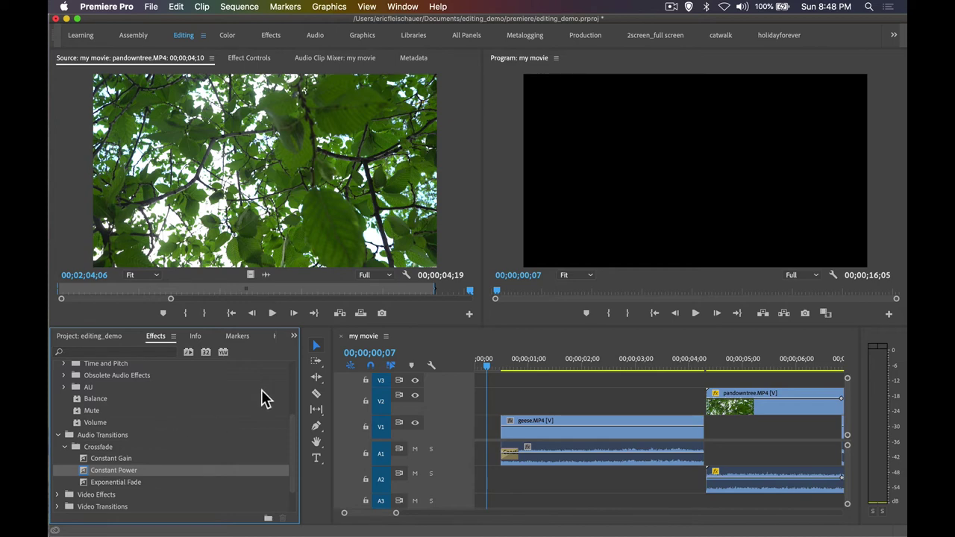
key(shift)
click(494, 347)
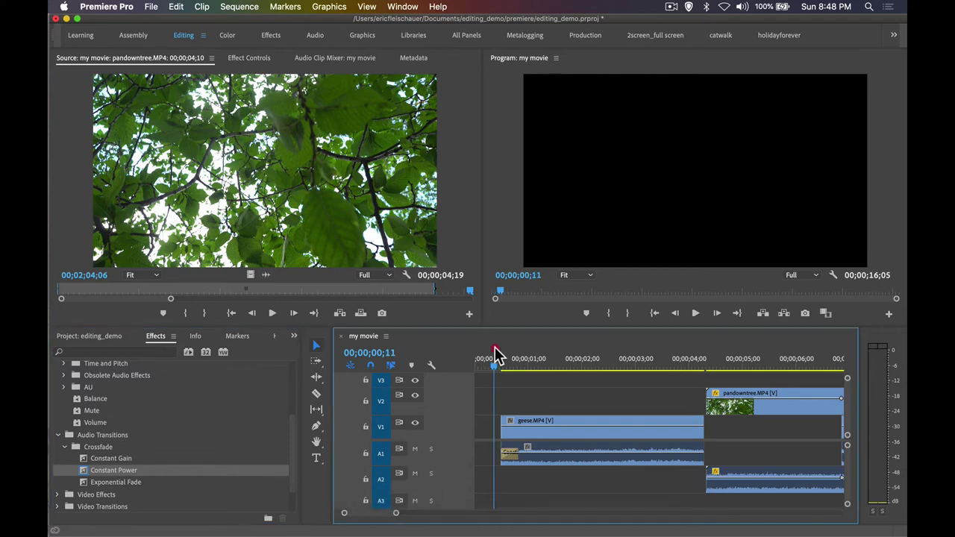
key(space)
key(space)
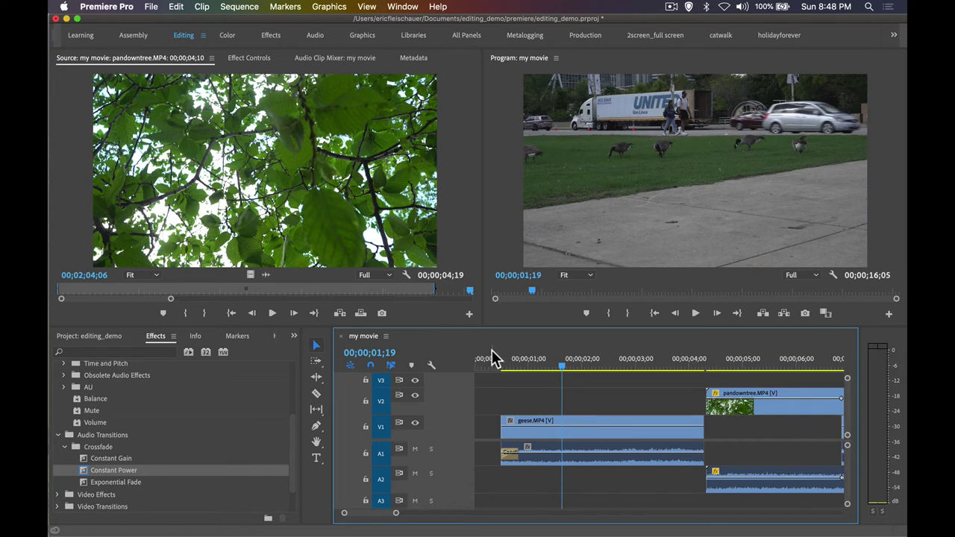
Set the Constant Power transition's duration to 00;00;02;10 and play the opening from 00;00;00;07.
key(Down)
double_click(508, 453)
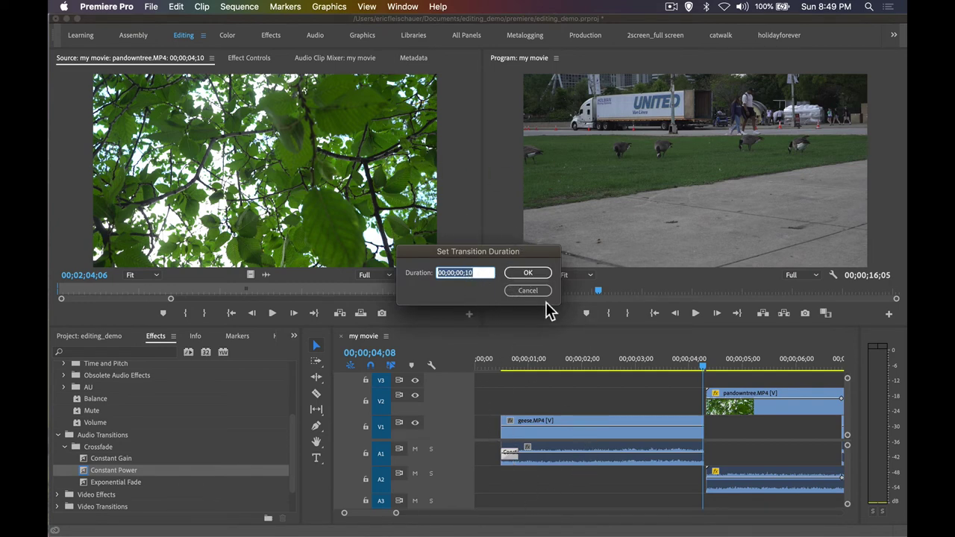
click(463, 273)
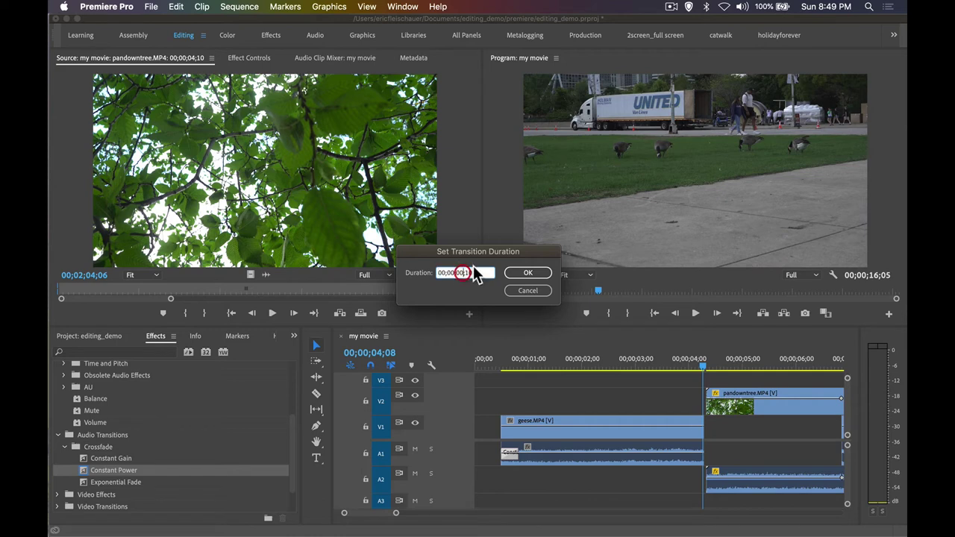
key(BackSpace)
text(2)
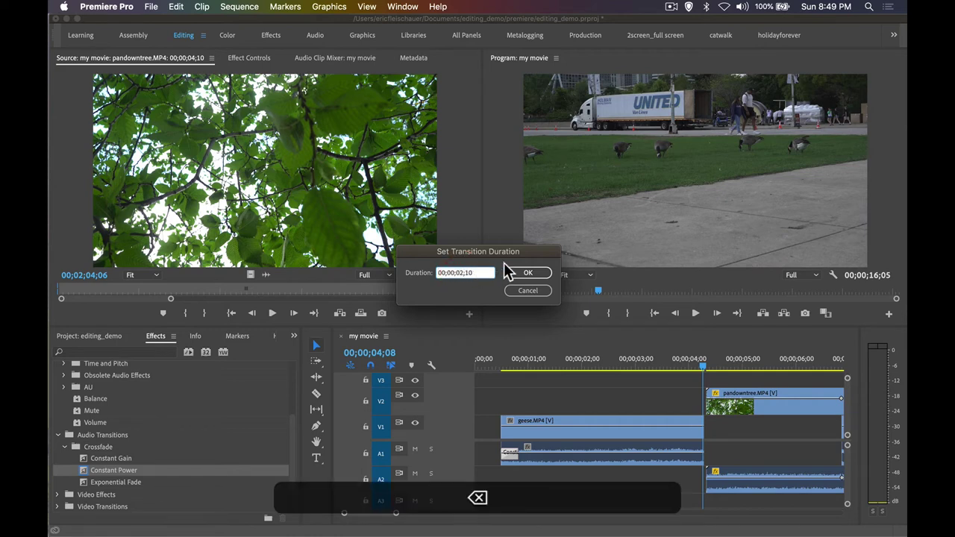
click(528, 273)
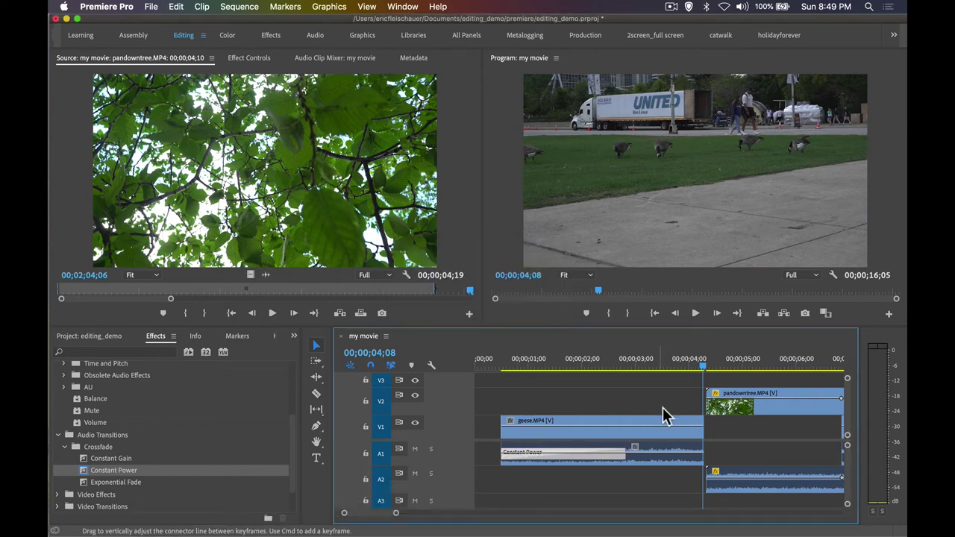
drag(619, 366, 488, 371)
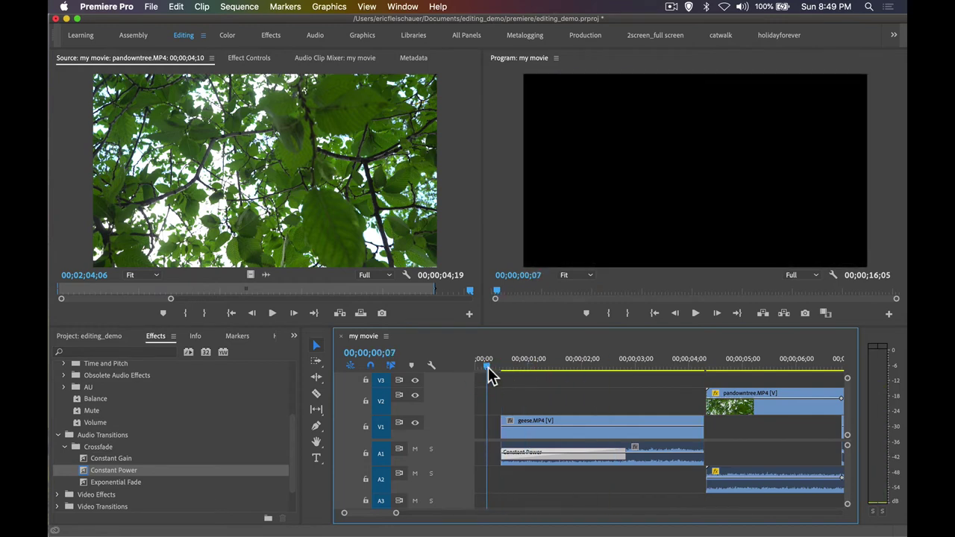
key(space)
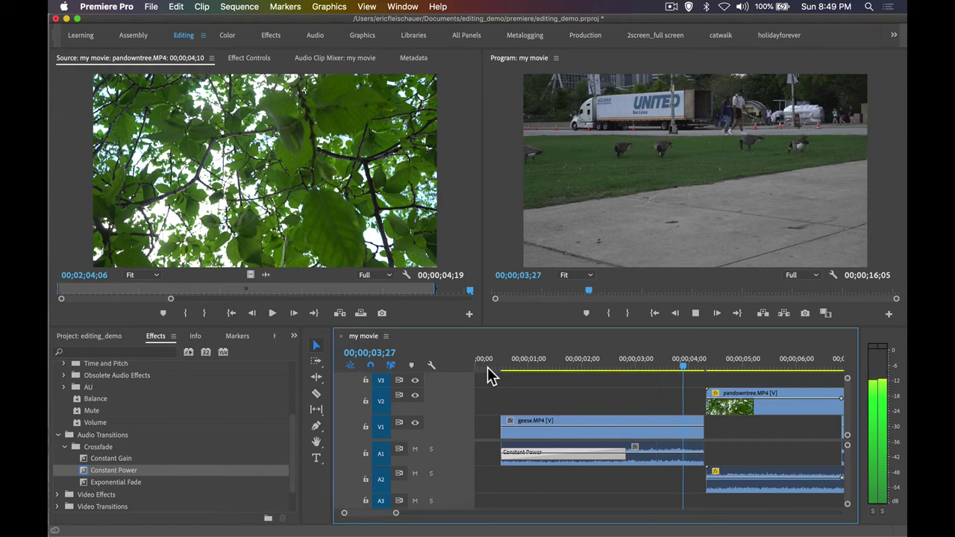
key(space)
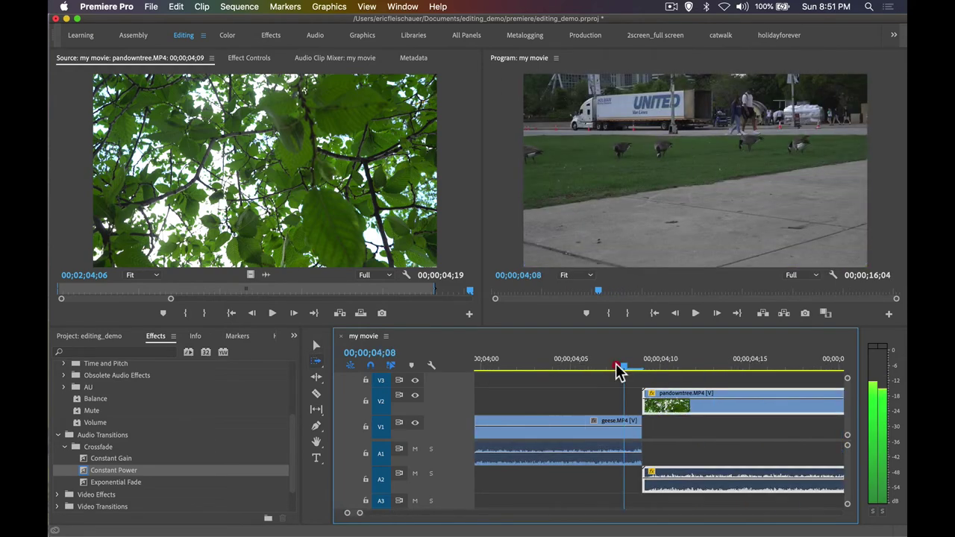
Play the sequence from the end of the first geese.MP4 clip through to 00;00;16;04 and save the project.
click(631, 369)
key(=)
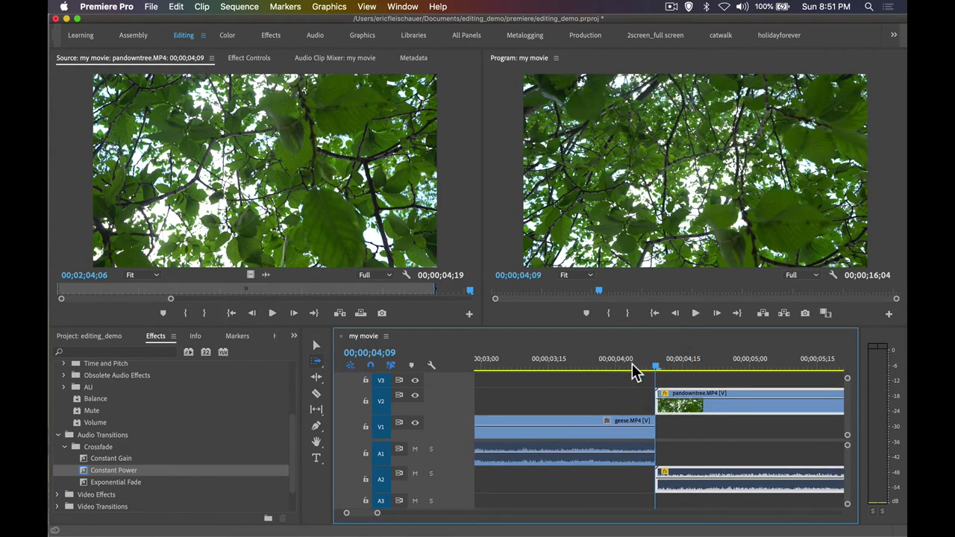
key(minus)
click(539, 368)
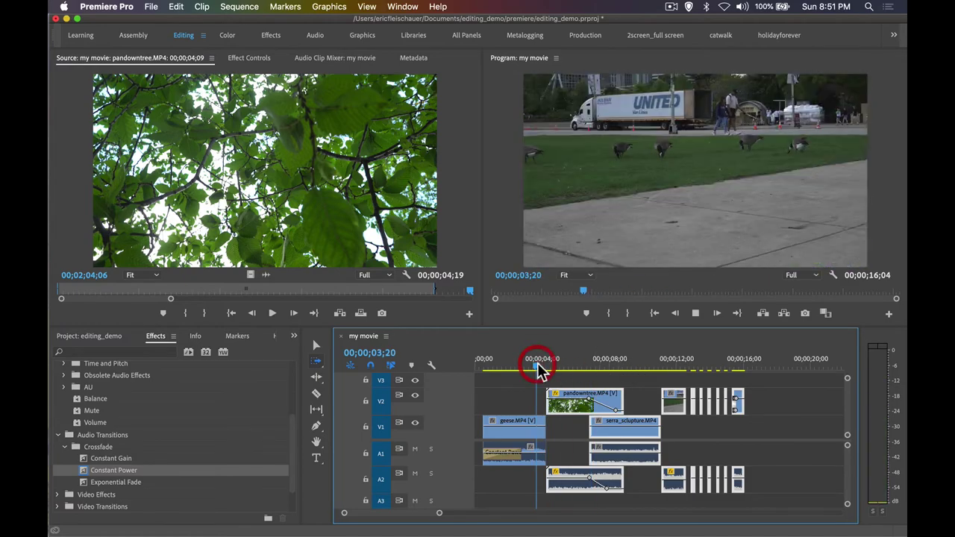
key(space)
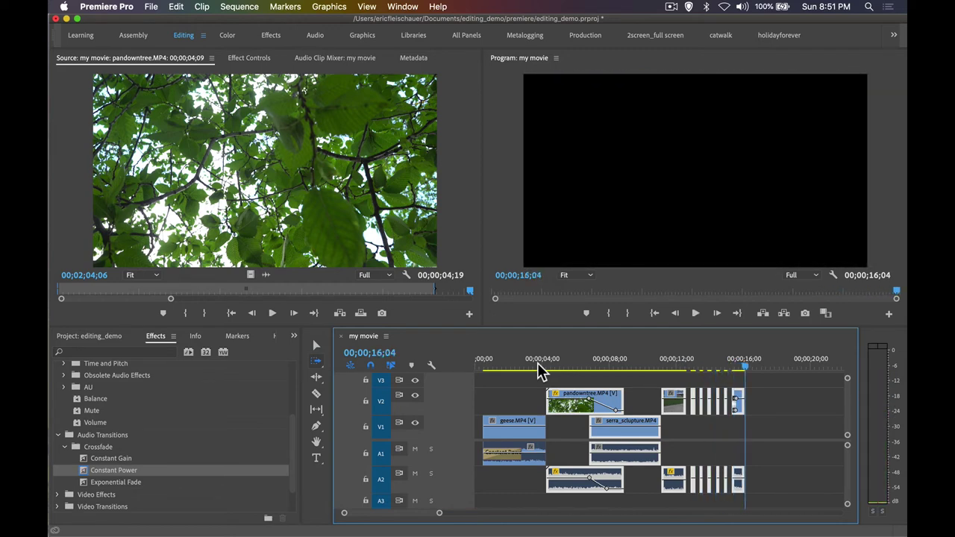
key(super+s)
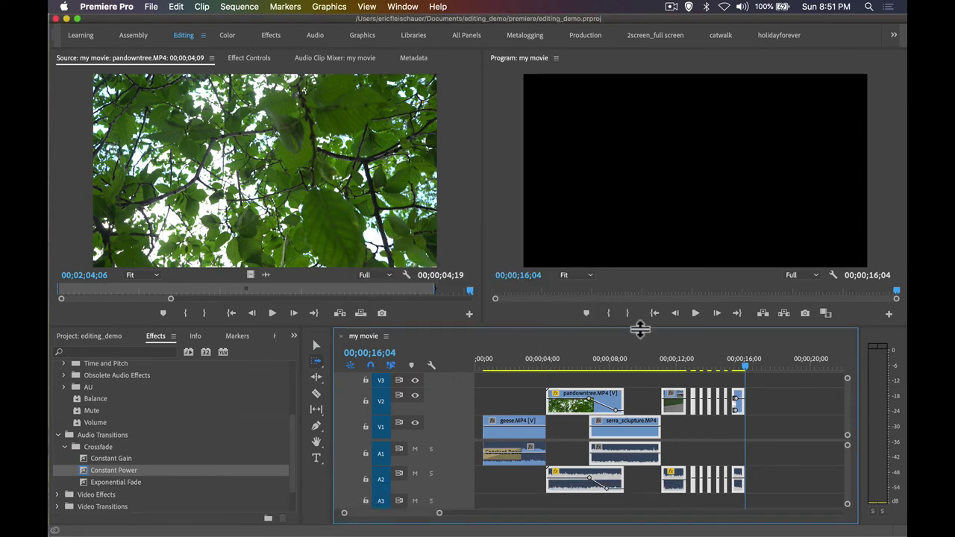
Place the playhead at 00;00;10;20, clear the clip selection and switch back to the Selection tool.
click(649, 365)
drag(650, 367, 653, 367)
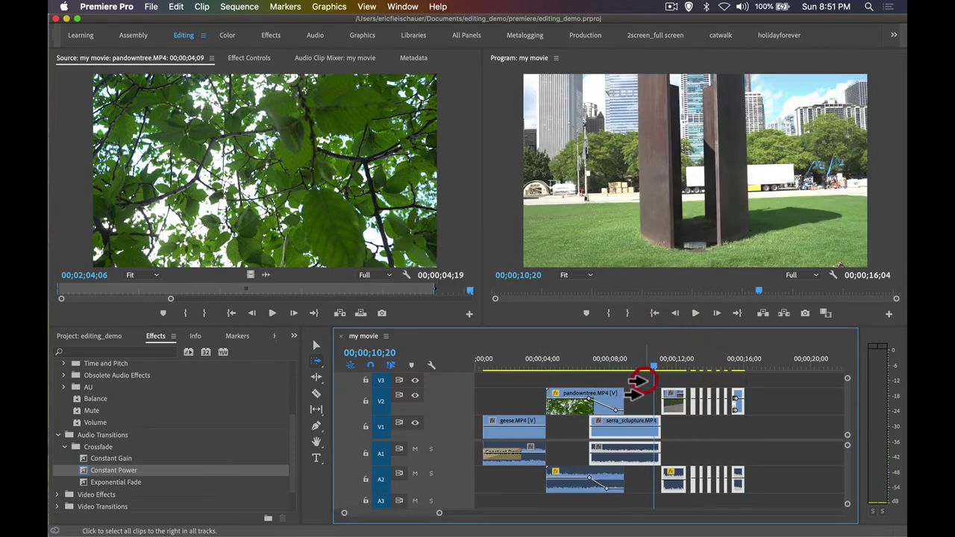
click(634, 386)
key(v)
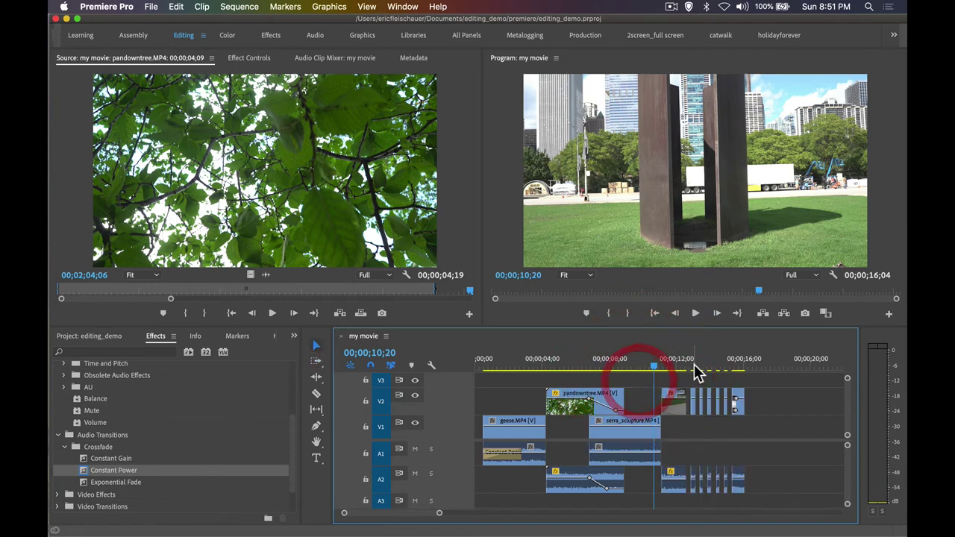
Play the chopped-up geese.MP4 section at the end of the sequence, through to 00;00;15;21.
drag(695, 371, 735, 370)
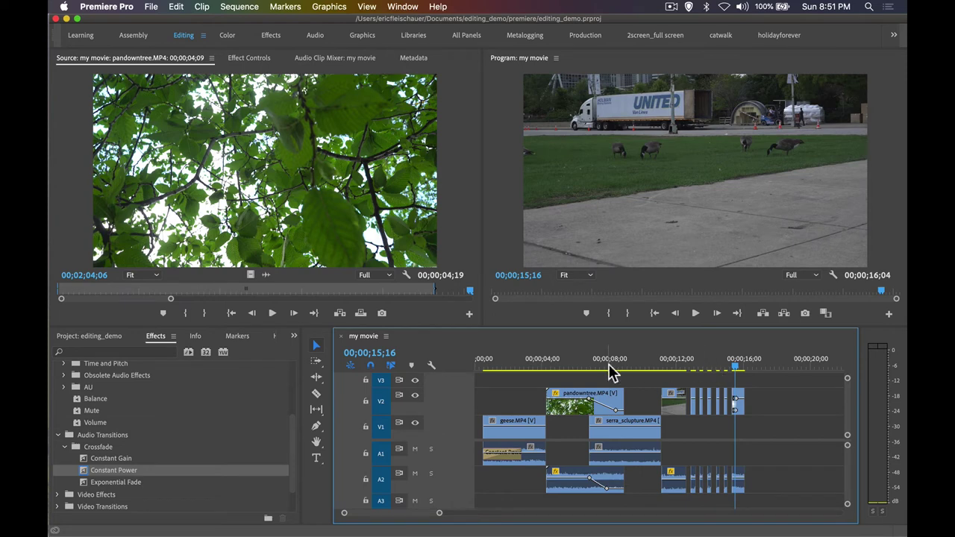
drag(631, 366, 688, 366)
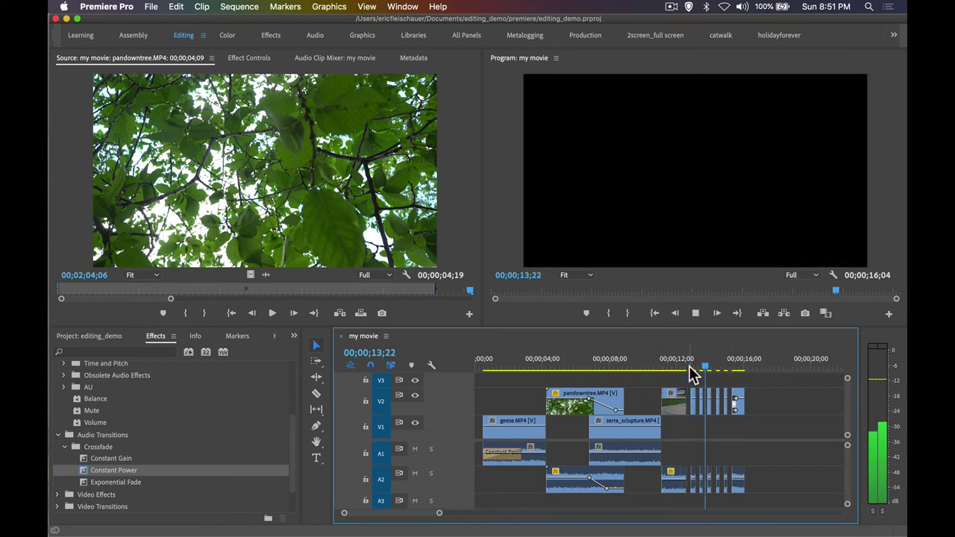
key(space)
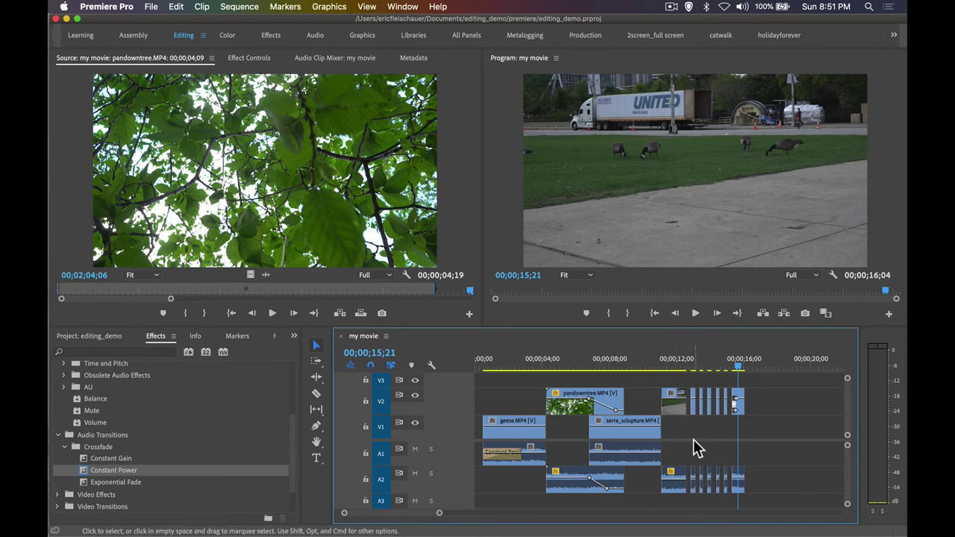
Unlink the video and audio of the long geese.MP4 clip on V2 and A2, and select only its audio.
mouse_move(685, 477)
mouse_down()
mouse_move(701, 479)
mouse_move(740, 432)
mouse_move(718, 472)
mouse_move(727, 474)
mouse_move(696, 475)
mouse_up()
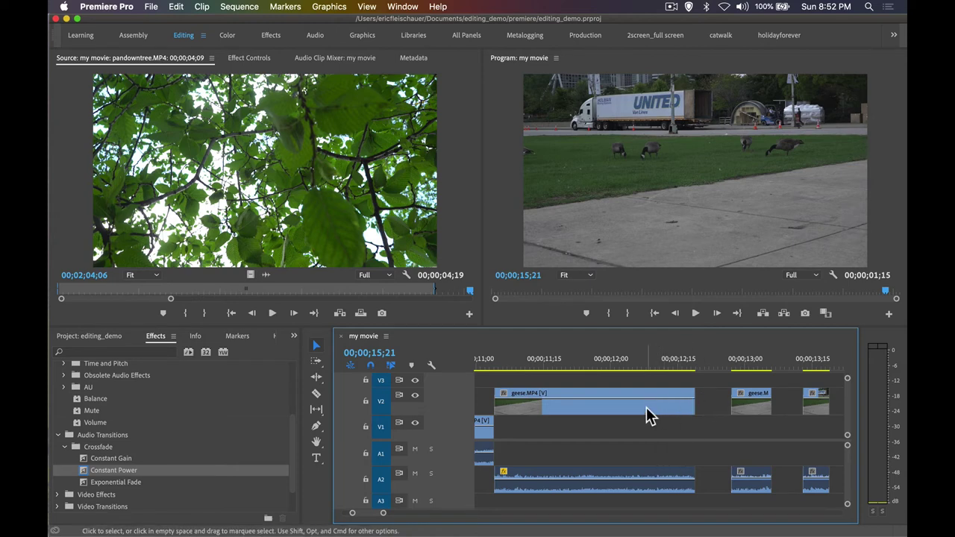
click(646, 412)
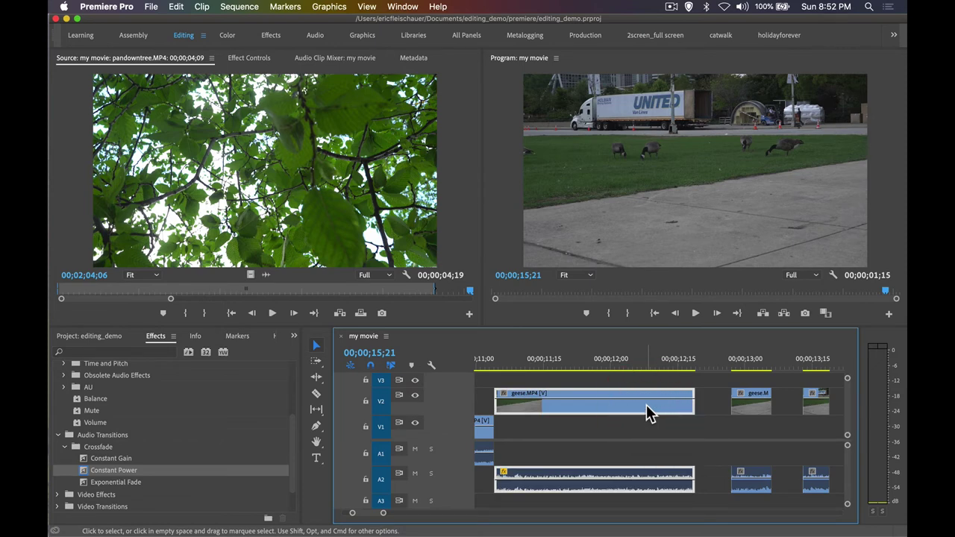
right_click(646, 414)
scroll(688, 453, down, 5)
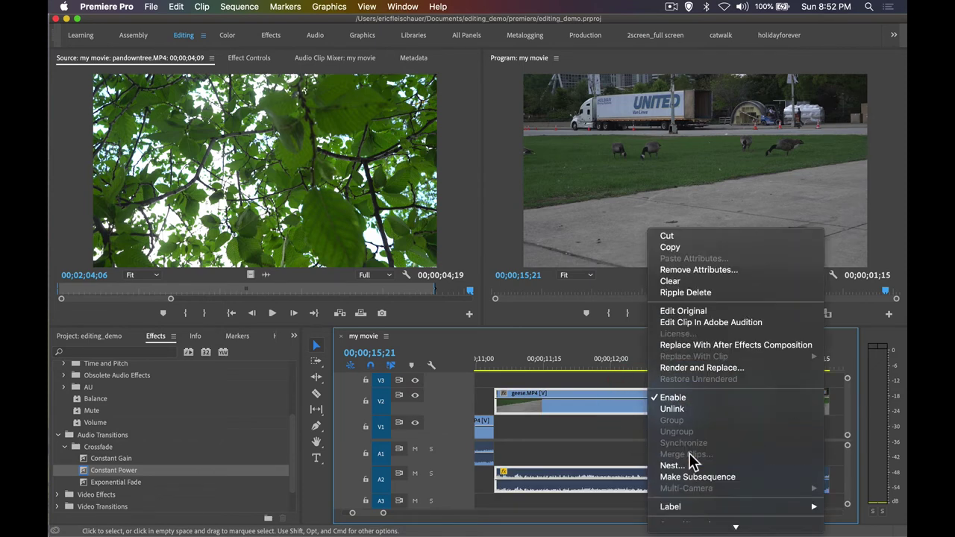
scroll(727, 298, up, 1)
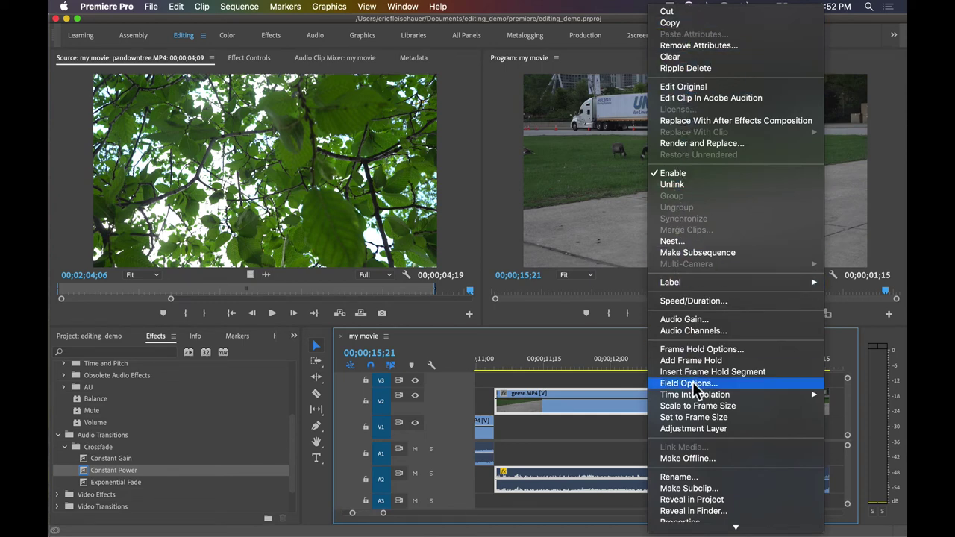
mouse_move(696, 399)
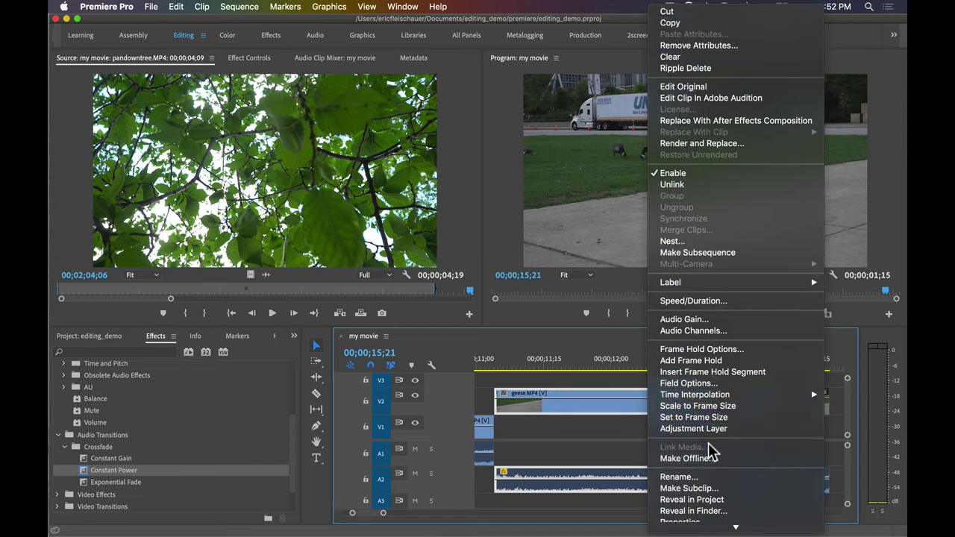
click(711, 190)
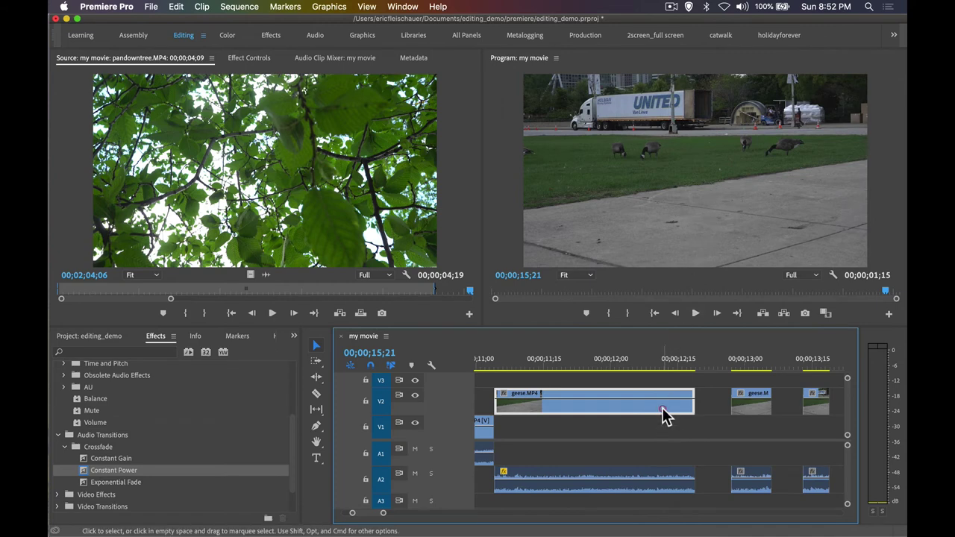
click(664, 476)
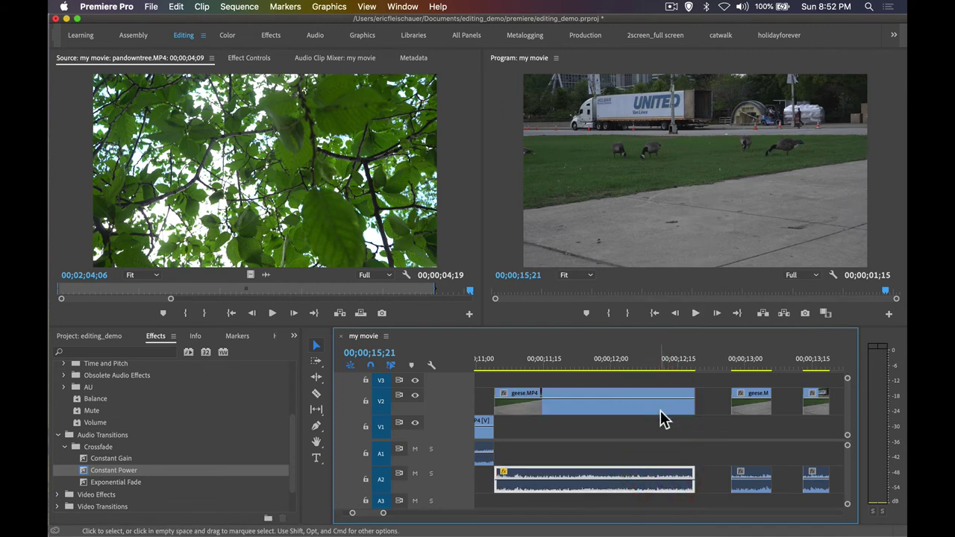
Unlink the video and audio of all the short geese.MP4 clips following the long one on V2 and A2.
mouse_move(694, 469)
mouse_down()
mouse_move(712, 468)
mouse_move(694, 469)
mouse_up()
mouse_move(693, 401)
mouse_down()
mouse_move(709, 407)
mouse_move(694, 407)
mouse_up()
scroll(701, 414, right, 5)
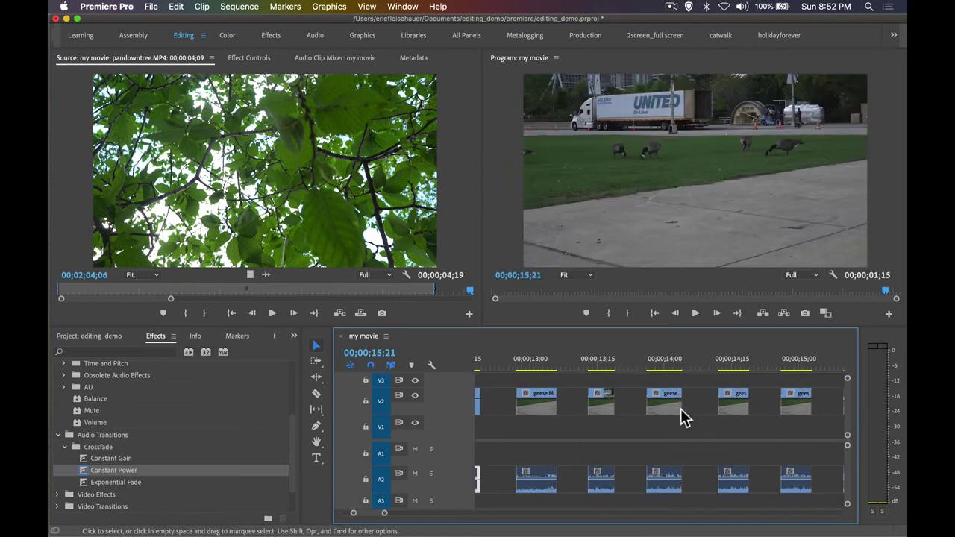
scroll(682, 418, left, 2)
drag(616, 405, 616, 405)
key(minus)
key(minus)
key(minus)
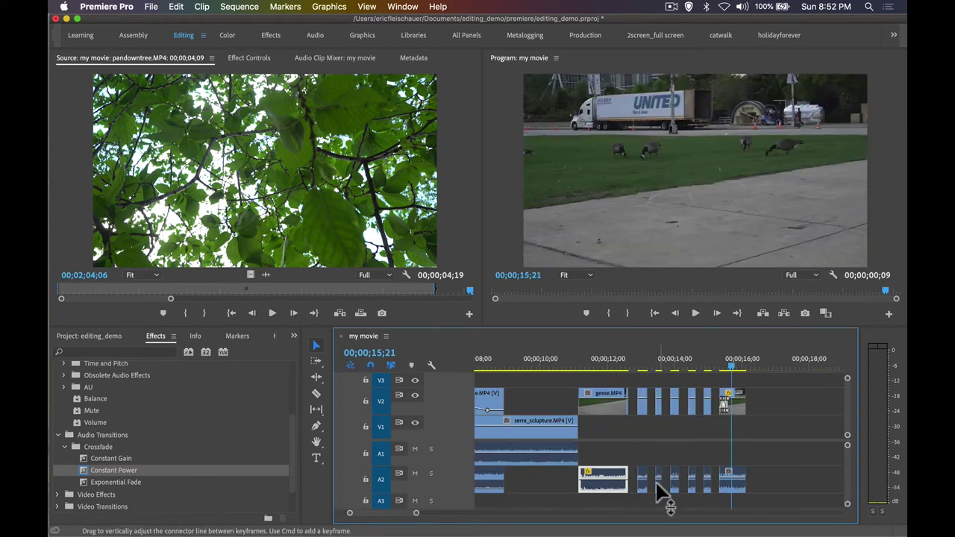
drag(640, 503, 739, 470)
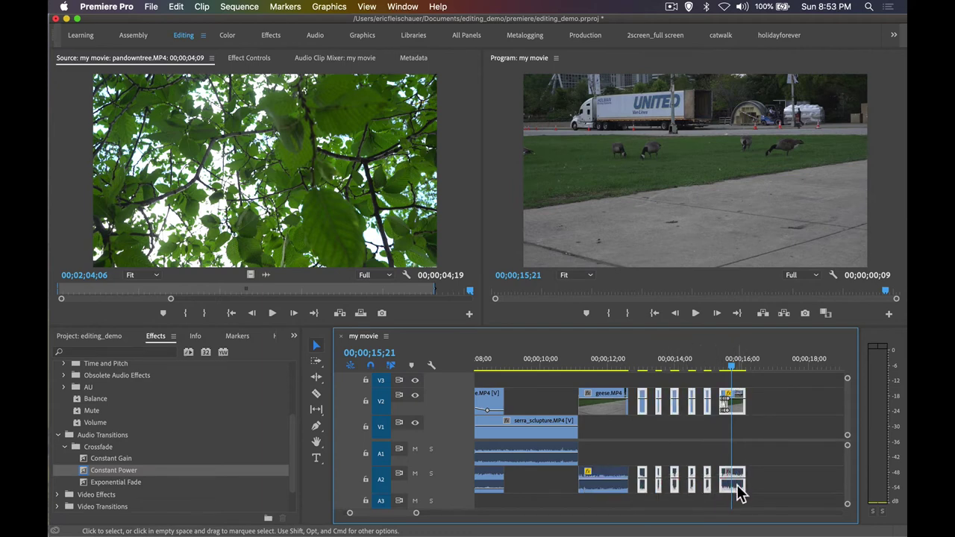
right_click(738, 491)
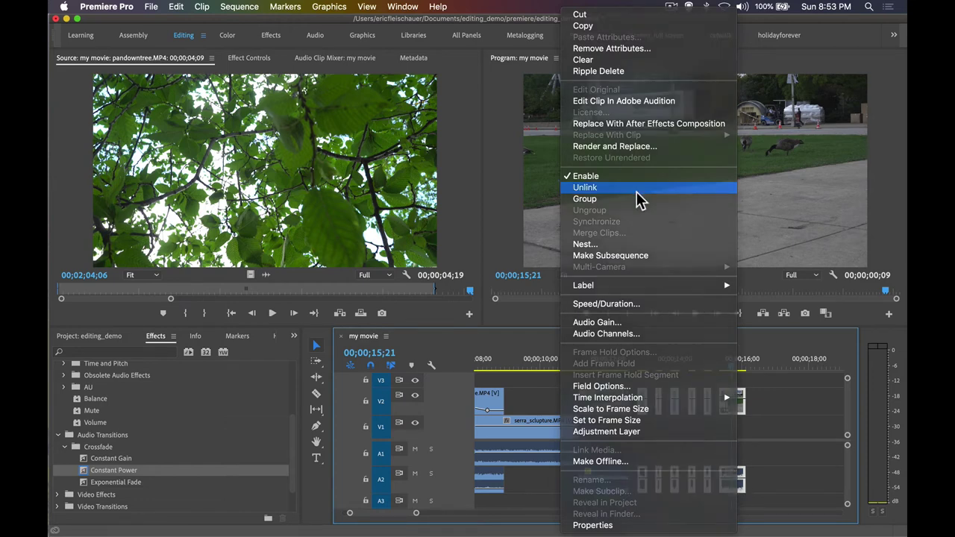
click(637, 191)
Replace the short geese audio pieces on A2 by extending the long clip's audio to 00;00;16;04, and play the section.
drag(811, 489, 746, 483)
key(BackSpace)
click(625, 367)
key(space)
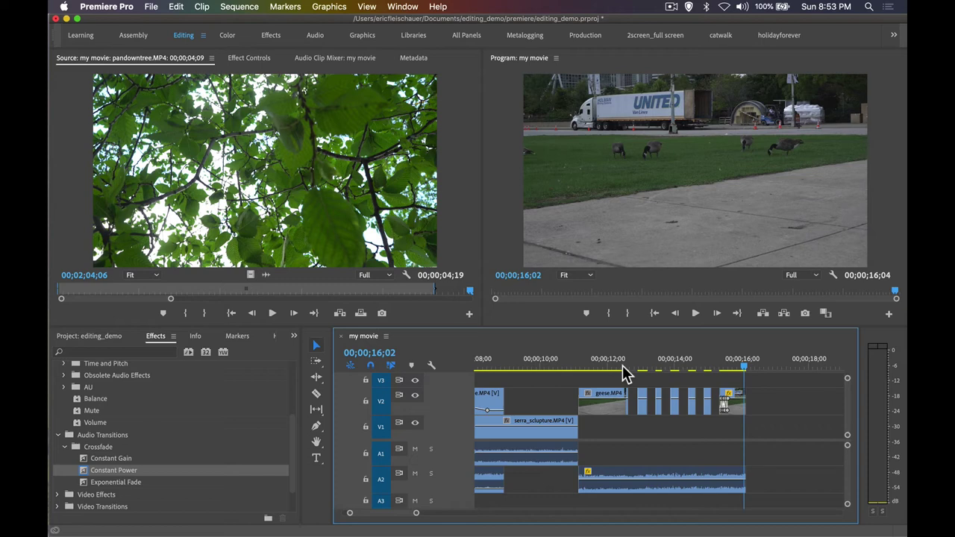
Place the playhead at 00;00;11;07 and save the project.
key(minus)
click(620, 366)
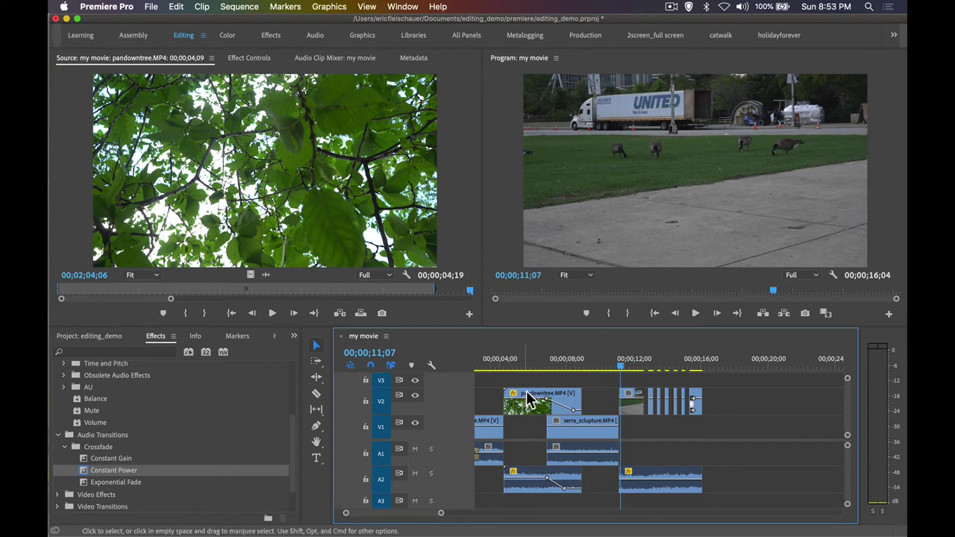
scroll(686, 481, down, 2)
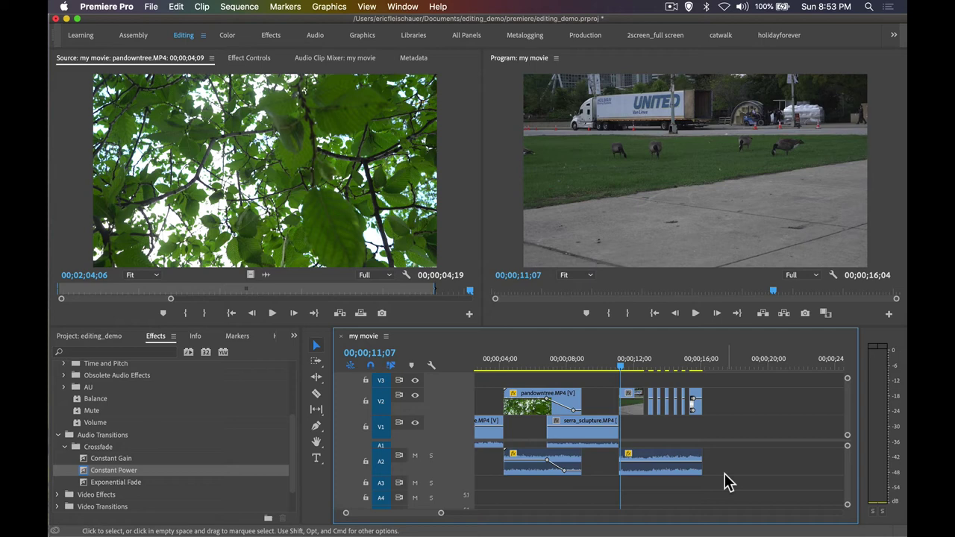
key(super+s)
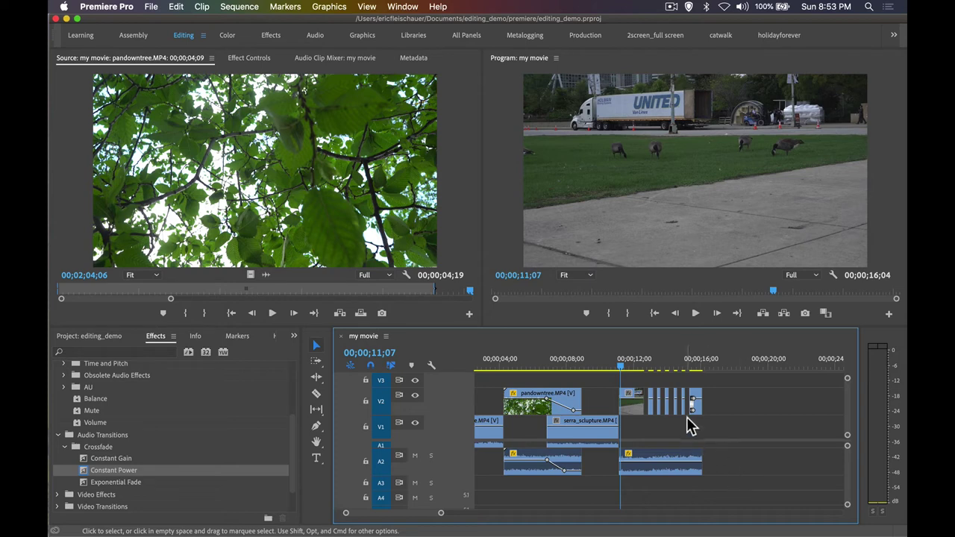
Move the playhead to 00;00;09;24, browse the audio effects and return to the project's media list.
drag(620, 363, 595, 366)
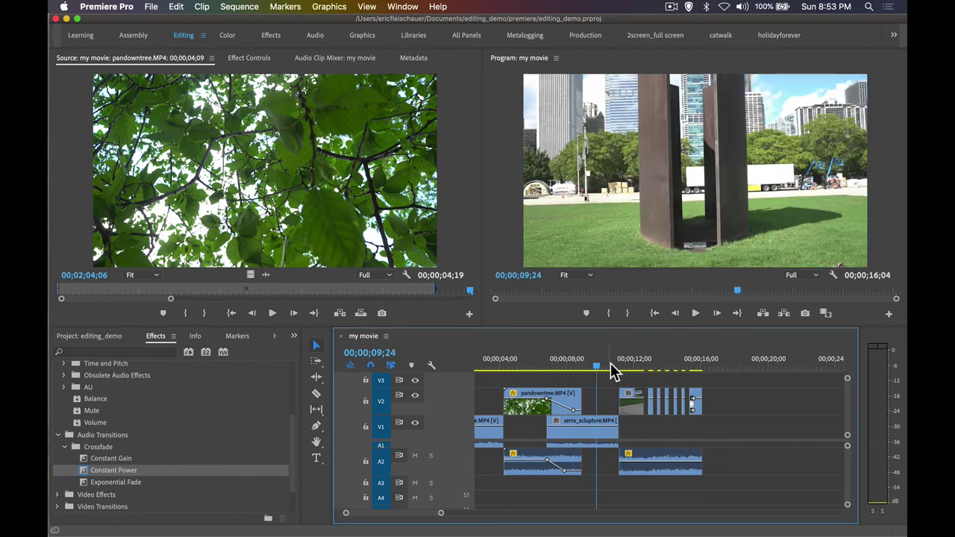
scroll(130, 403, up, 3)
scroll(130, 403, up, 3)
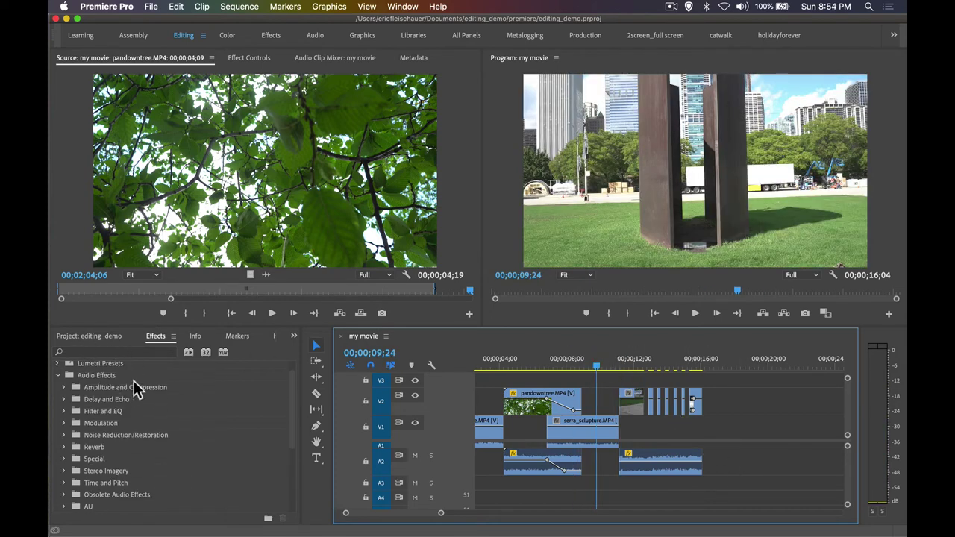
click(112, 337)
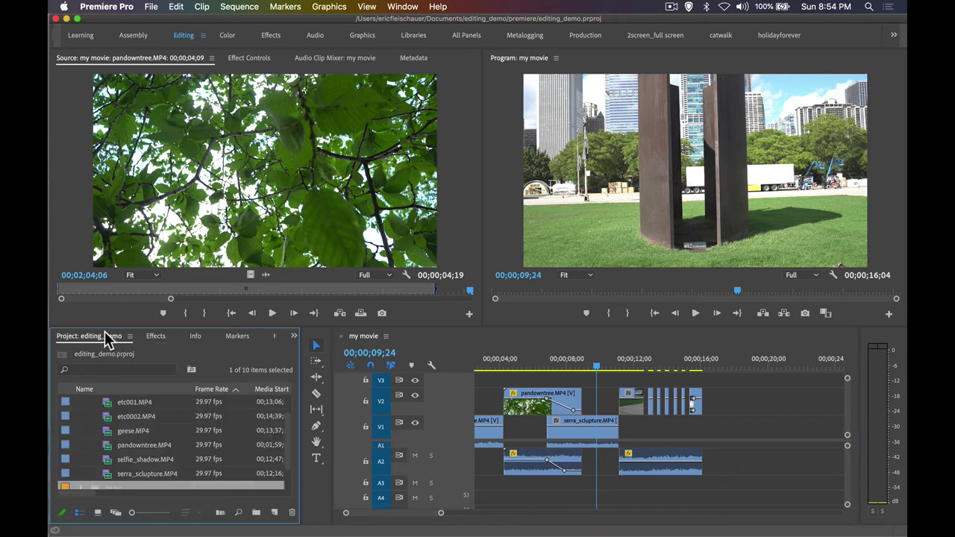
scroll(122, 437, up, 1)
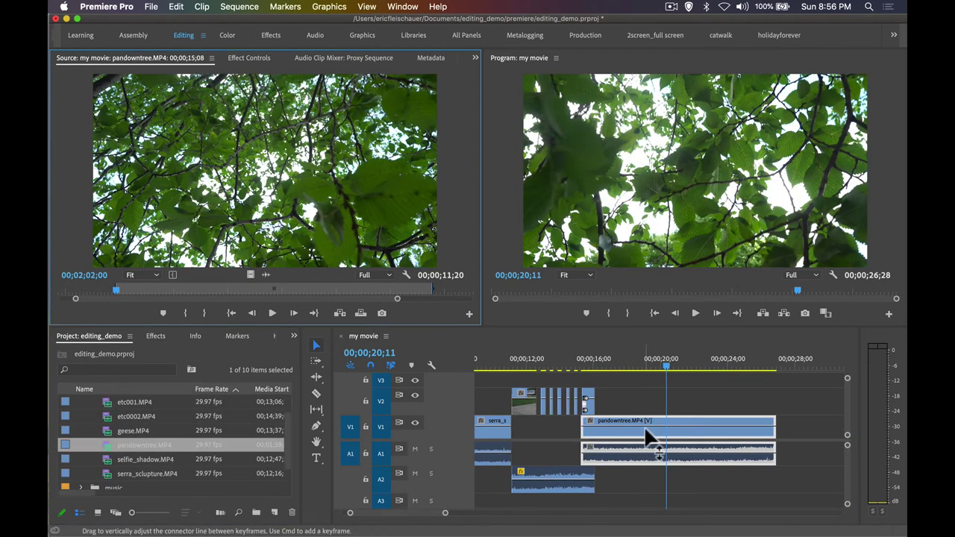
Move the last pandowntree.MP4 clip on V1 and A1 to start at 00;00;16;19, and preview it up to 00;00;19;22.
drag(647, 437, 670, 437)
click(619, 366)
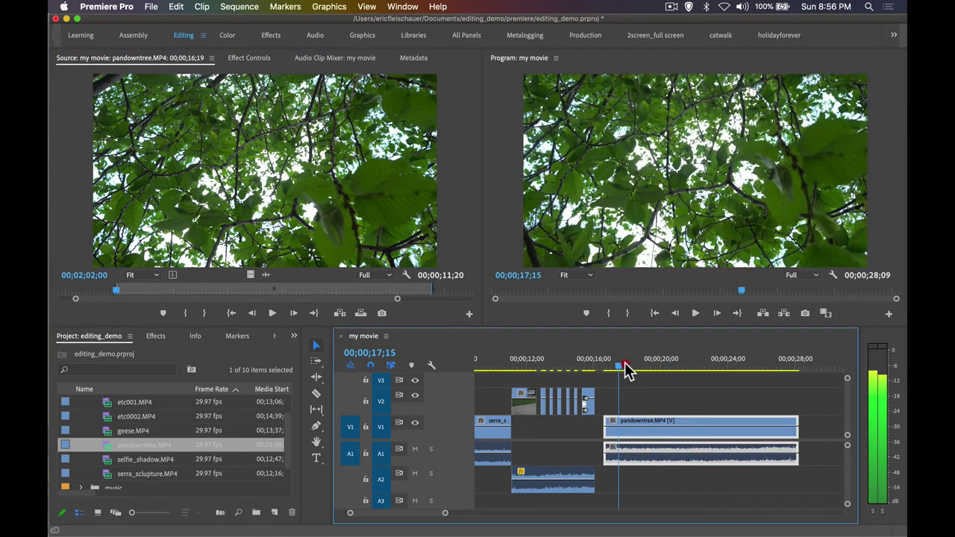
drag(624, 365, 789, 394)
click(802, 386)
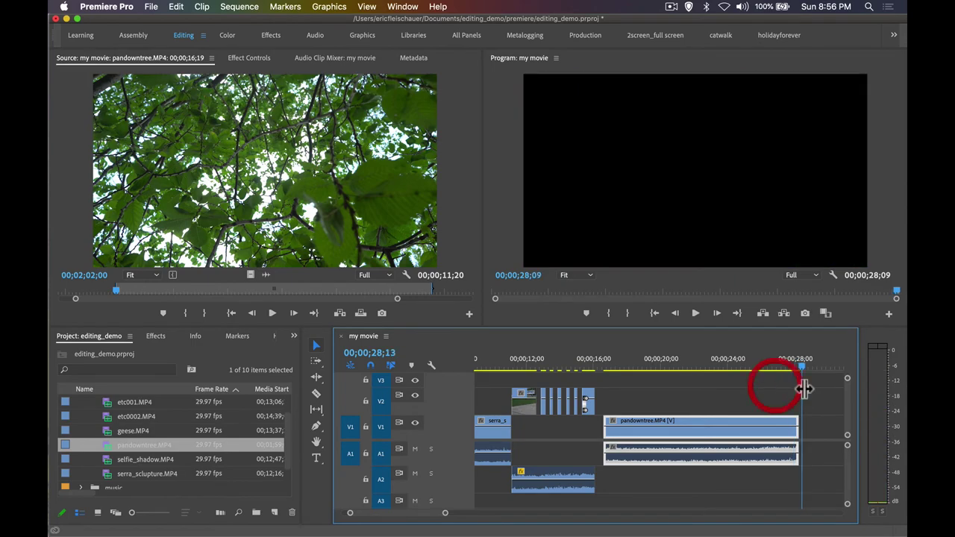
drag(743, 373, 608, 369)
key(space)
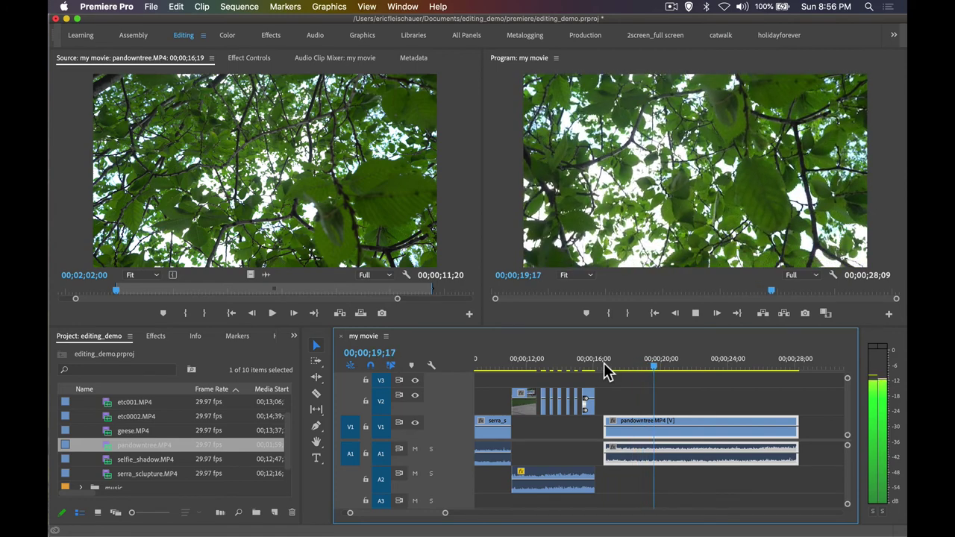
key(space)
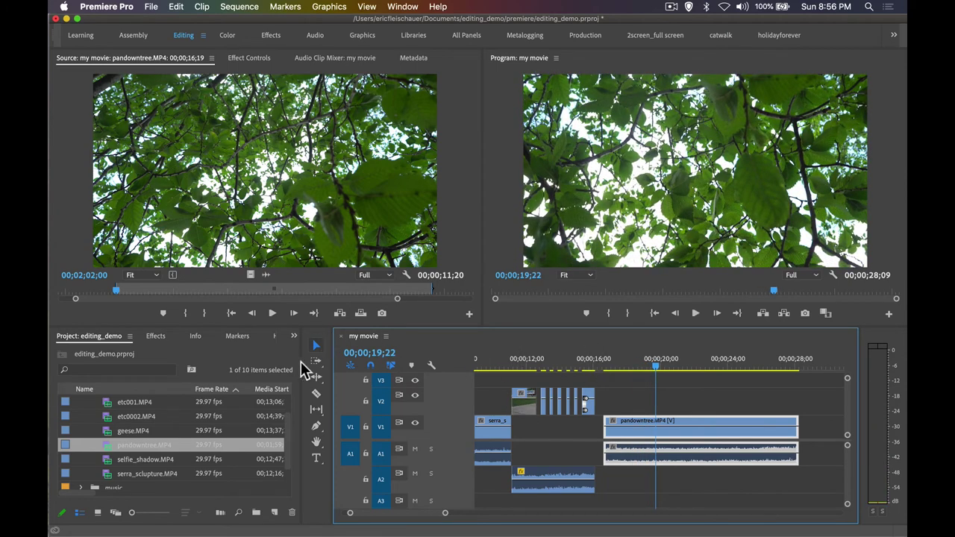
Shorten the last pandowntree.MP4 clip from its start to 00;00;06;04 with the Rate Stretch tool, for a speed of 190.22%.
click(317, 412)
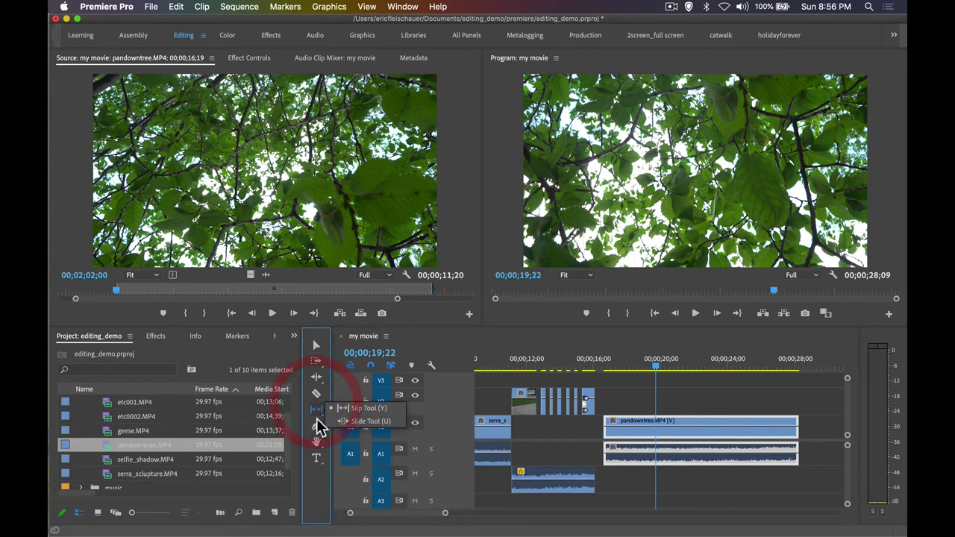
click(316, 379)
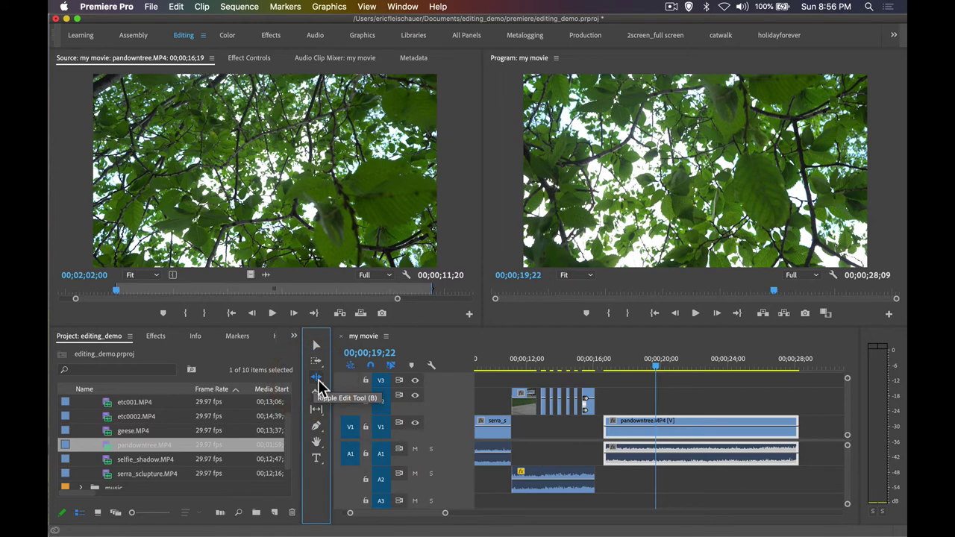
click(318, 382)
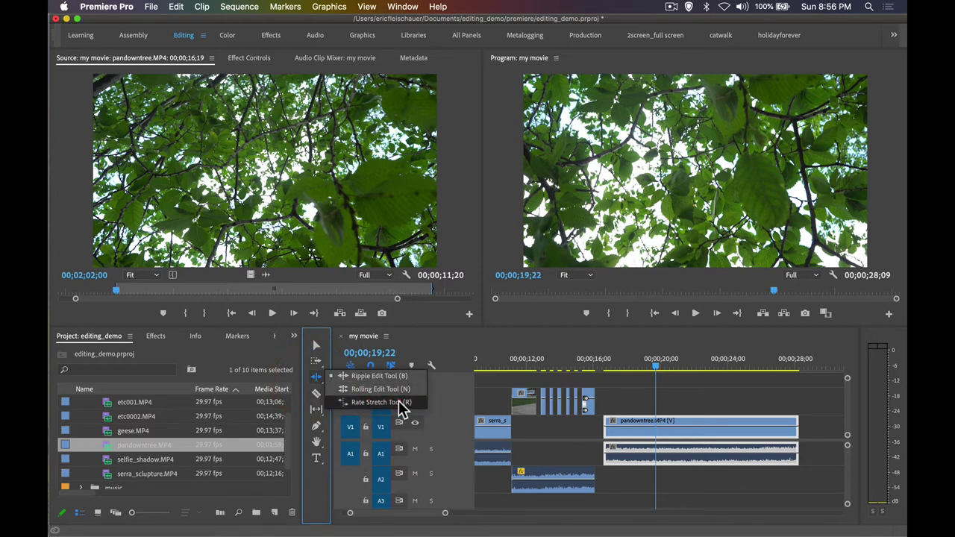
click(399, 401)
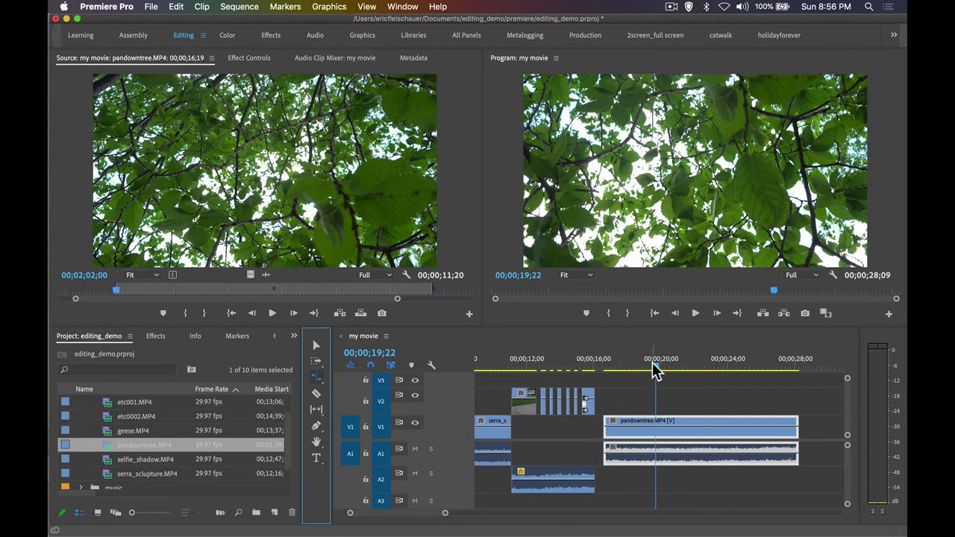
drag(654, 371, 773, 366)
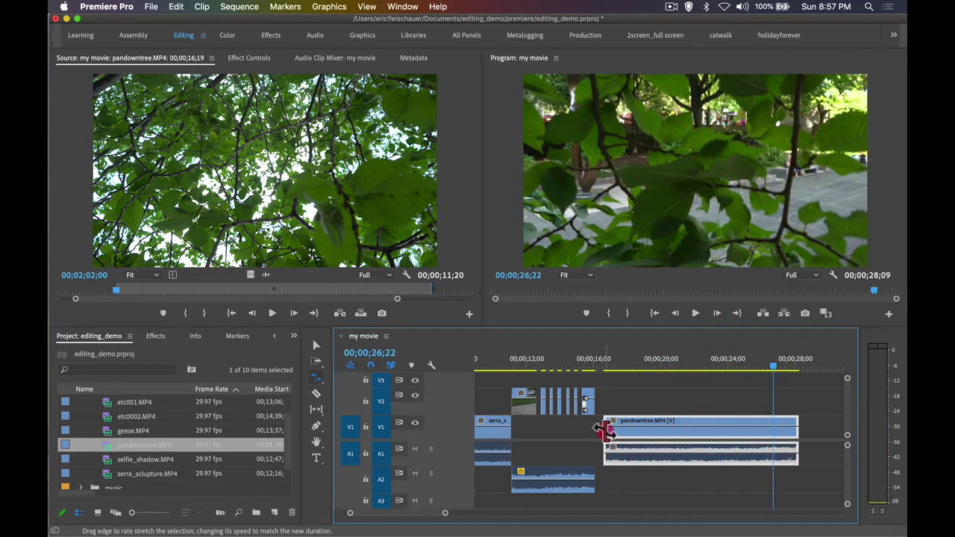
drag(604, 431, 696, 430)
Play the sped-up pandowntree.MP4 clip to its end, scrub back to about 00;00;25;00 and switch back to the Selection tool.
click(708, 367)
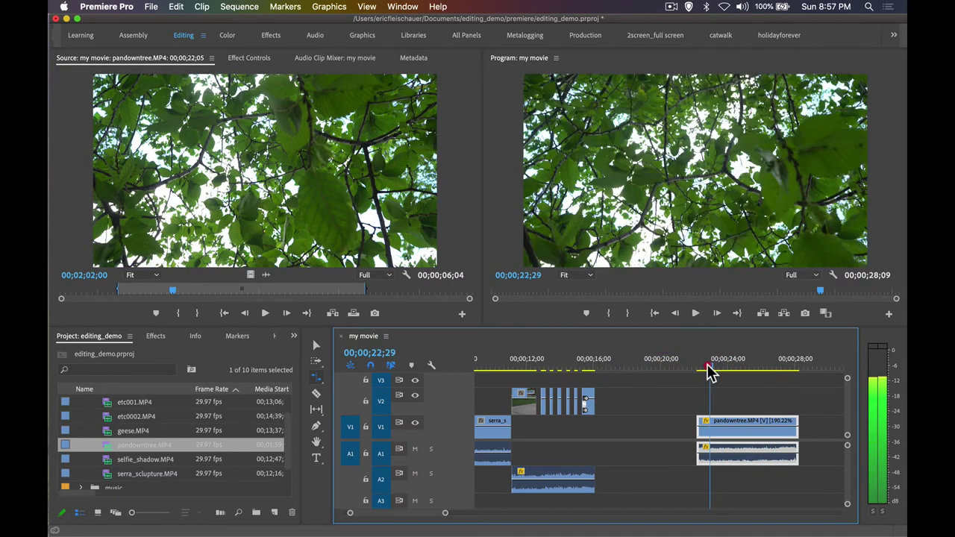
key(space)
click(696, 366)
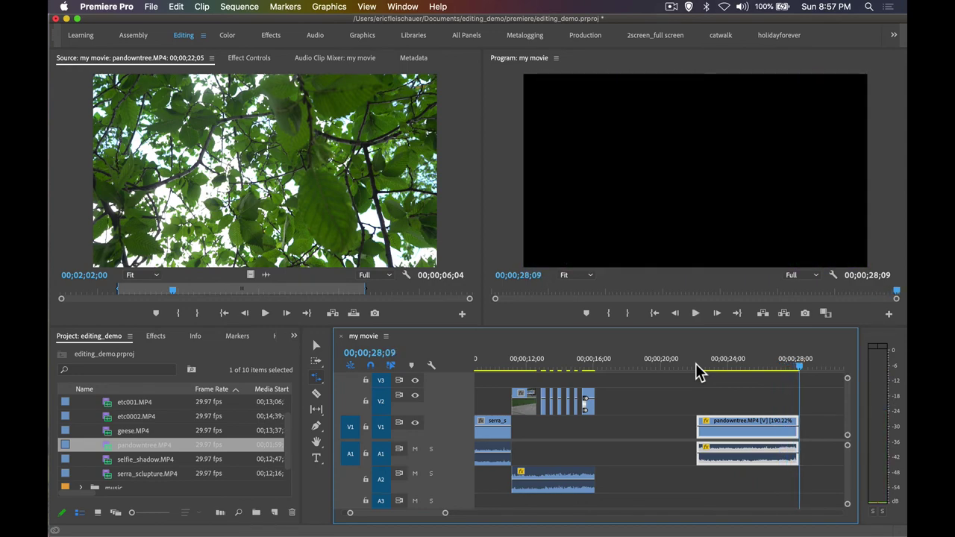
drag(728, 367, 744, 367)
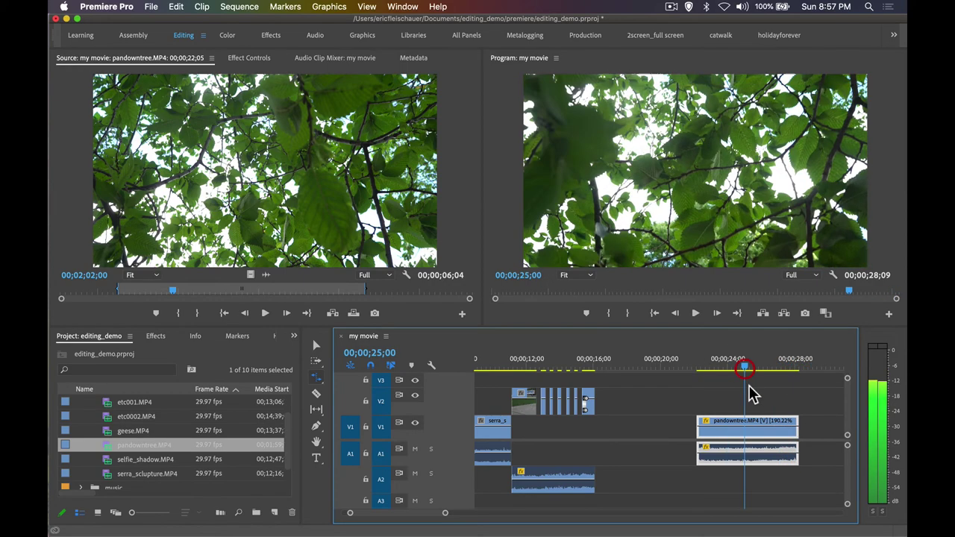
key(v)
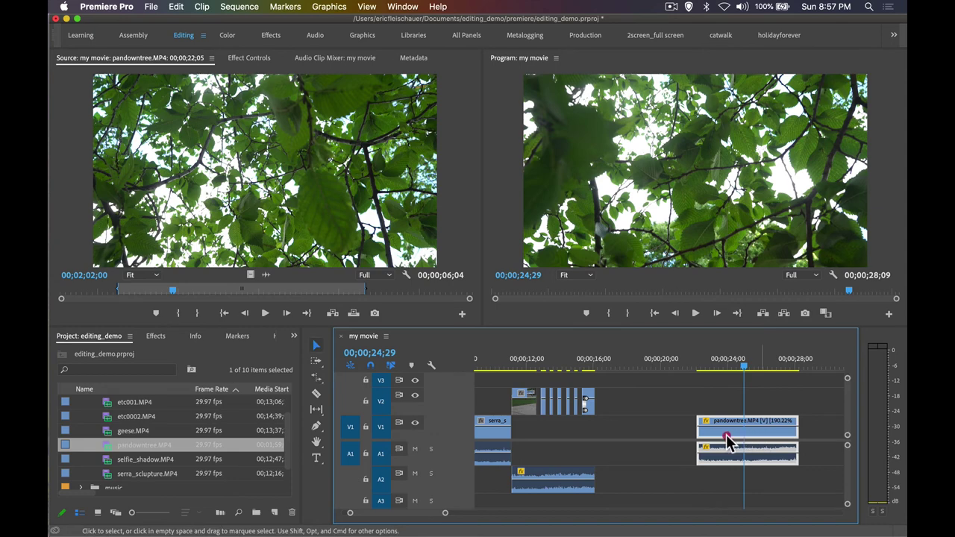
Move the sped-up pandowntree.MP4 clip to start at 00;00;17;06 and preview it from its start to 00;00;18;20.
drag(727, 440, 676, 440)
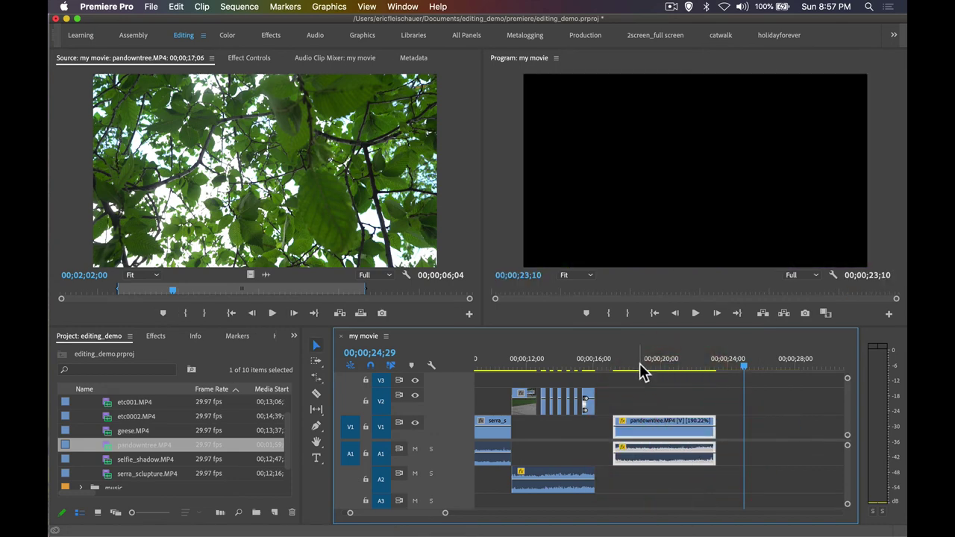
click(652, 367)
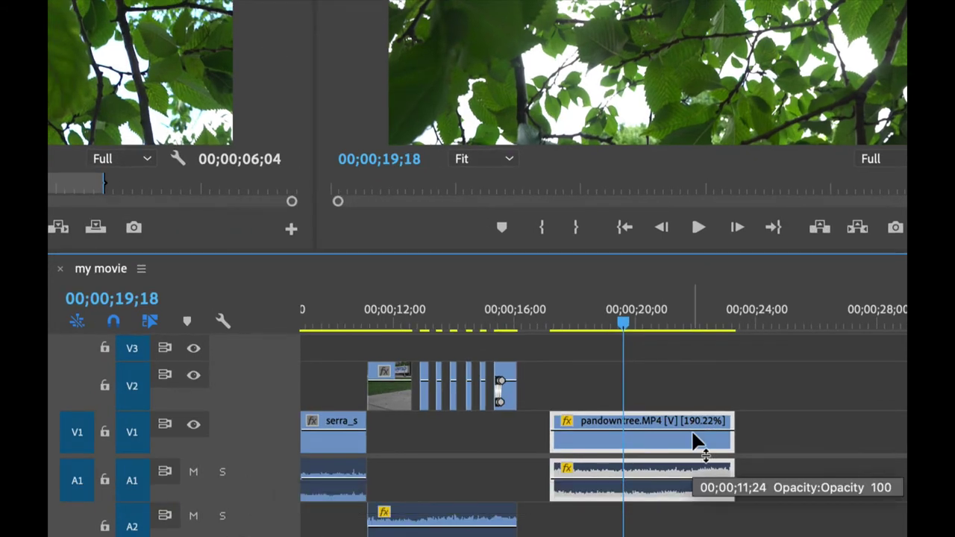
key(Up)
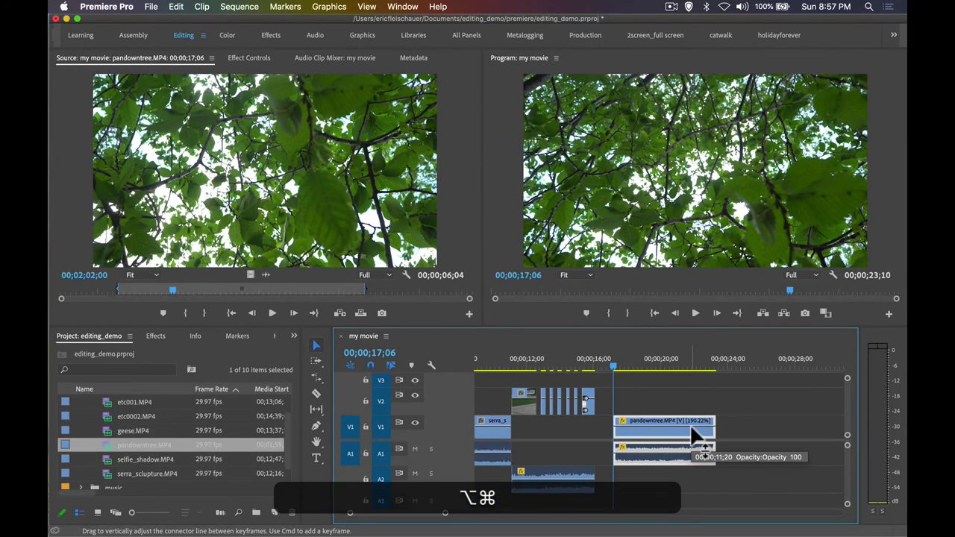
key(space)
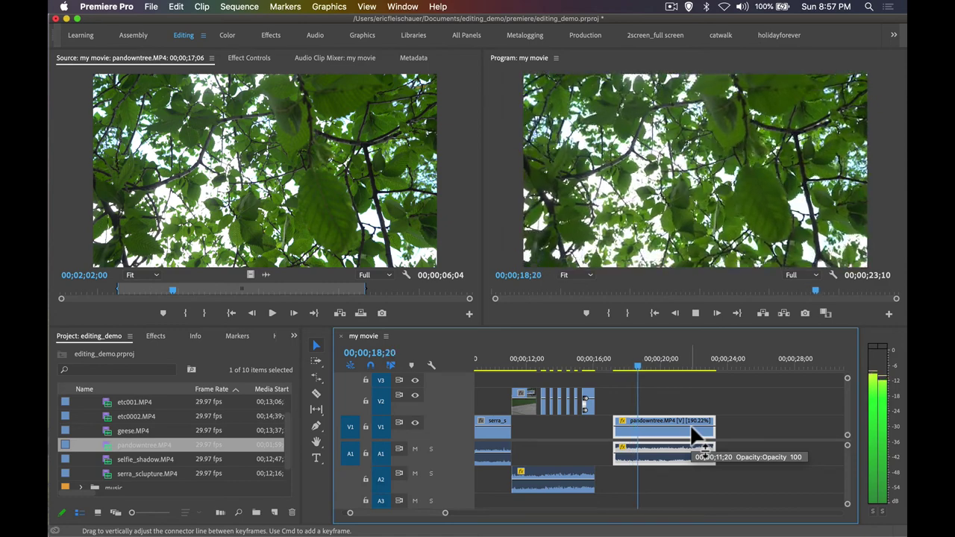
key(space)
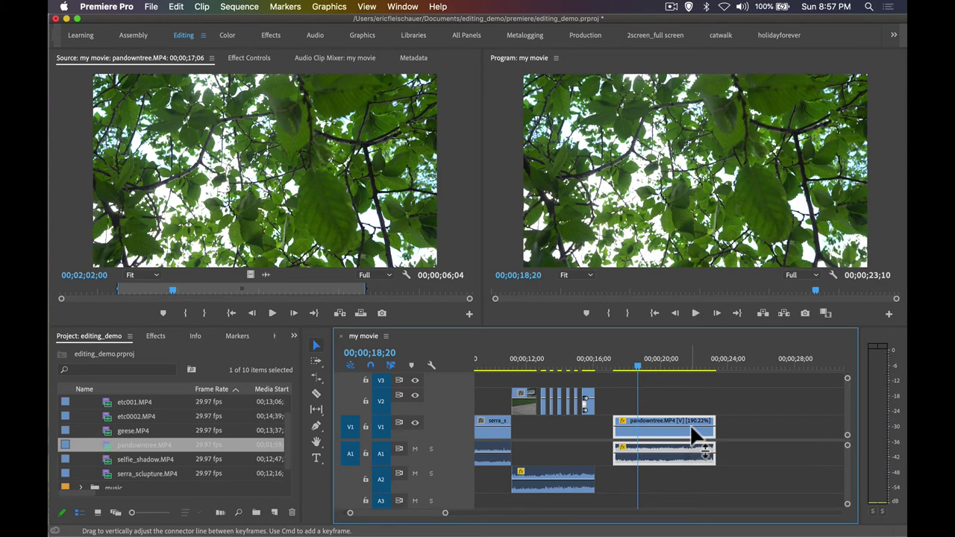
Undo the move and the rate stretch of the last pandowntree.MP4 clip.
key(super+z)
key(super+z)
key(super+z)
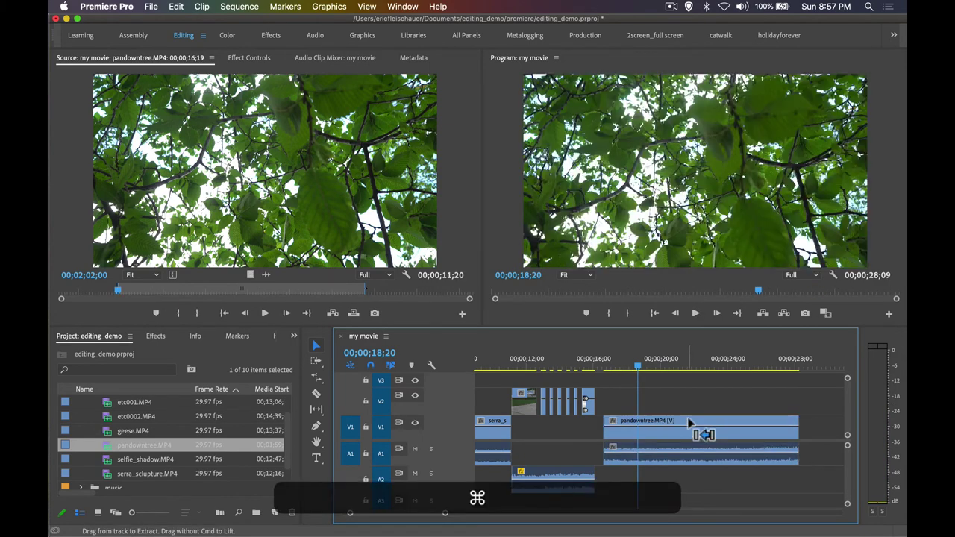
Unlink the video and audio of the last pandowntree.MP4 clip and clear the selection.
right_click(643, 432)
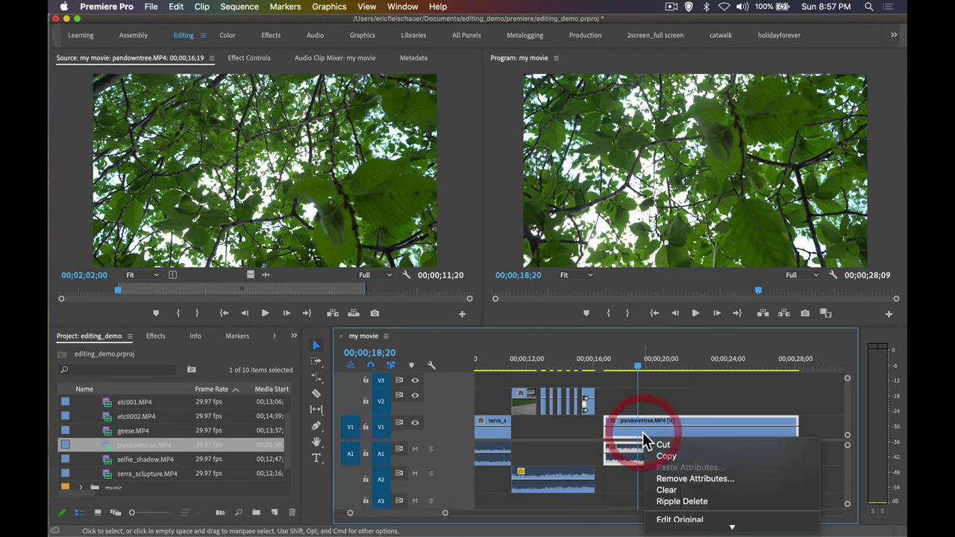
click(675, 399)
click(707, 427)
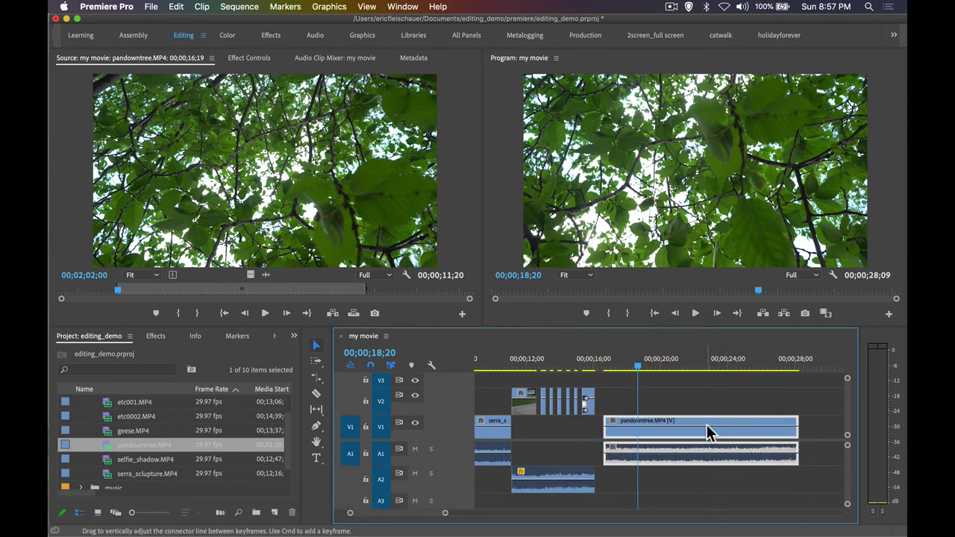
right_click(706, 425)
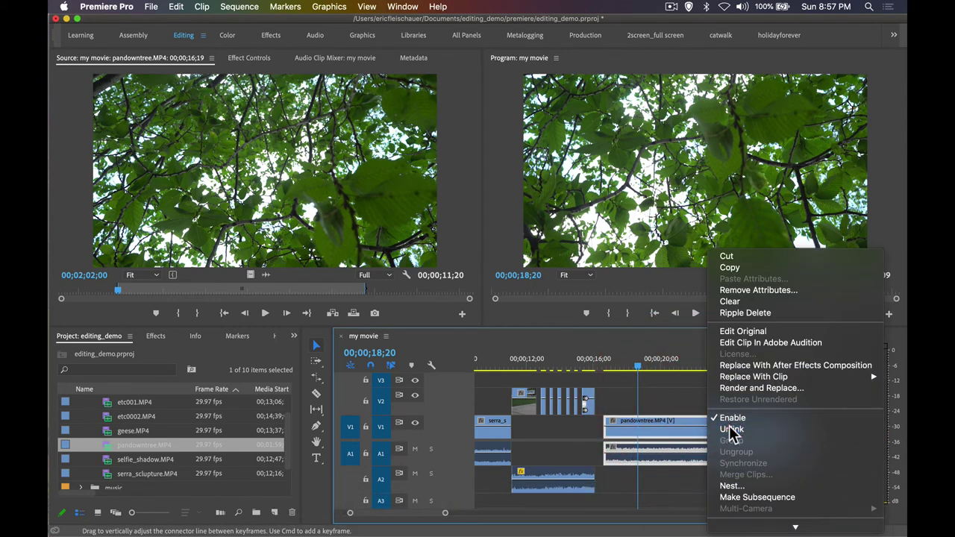
click(727, 419)
click(703, 402)
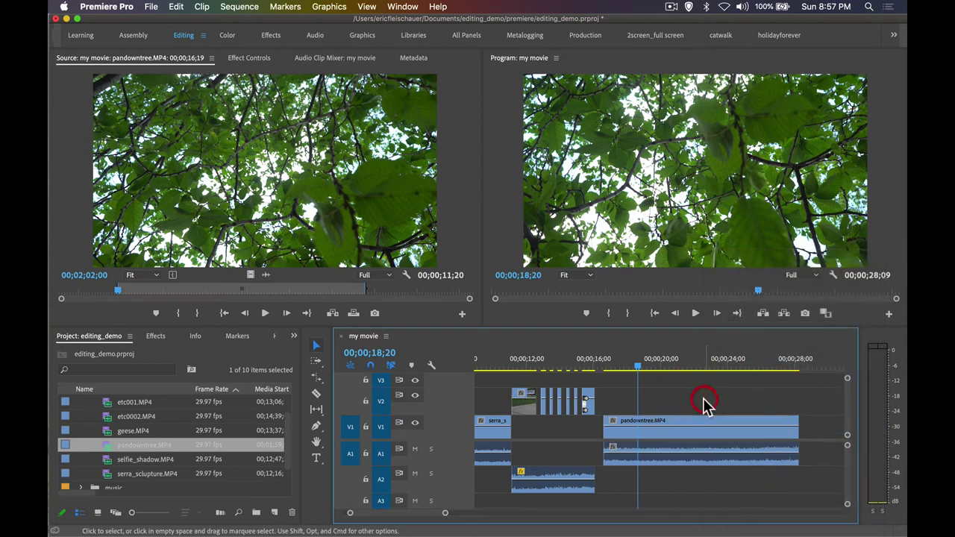
Rate-stretch only the pandowntree.MP4 video from its start to about 222.93% speed, then move it back to 00;00;16;19 and preview it.
click(317, 379)
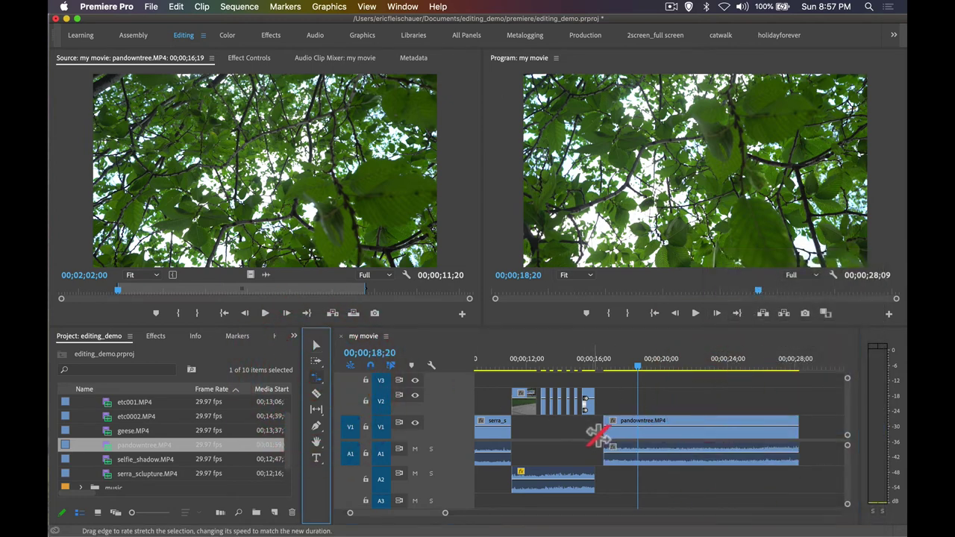
drag(605, 433, 711, 429)
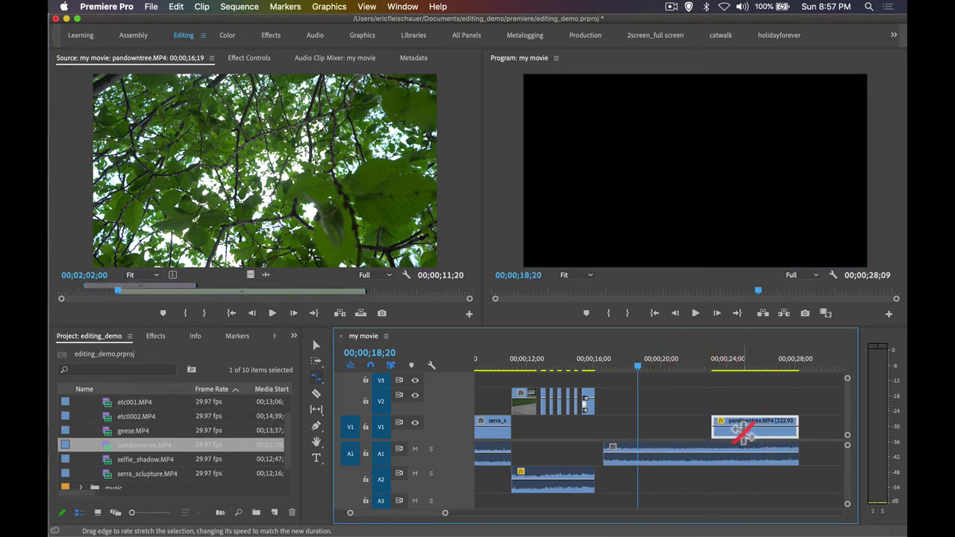
key(v)
drag(729, 432, 631, 435)
drag(604, 366, 601, 368)
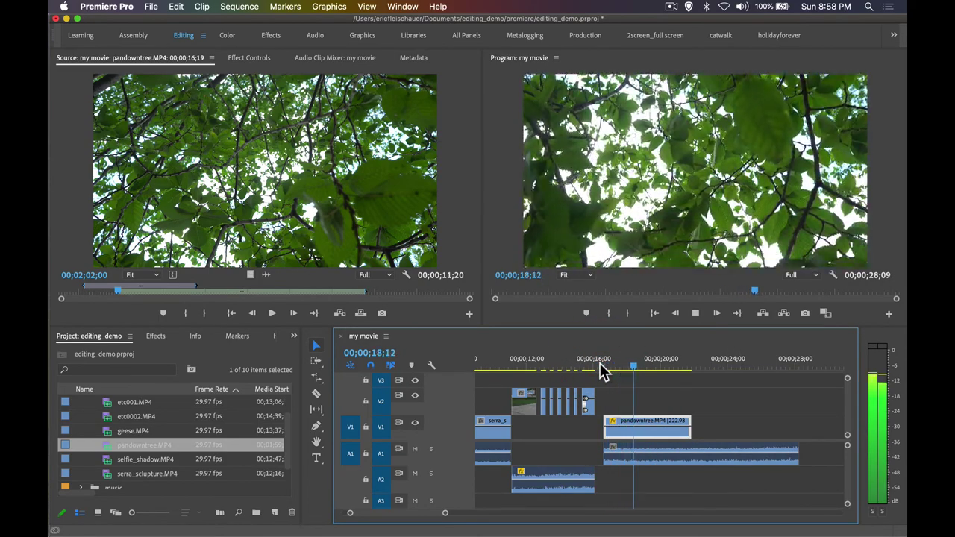
key(space)
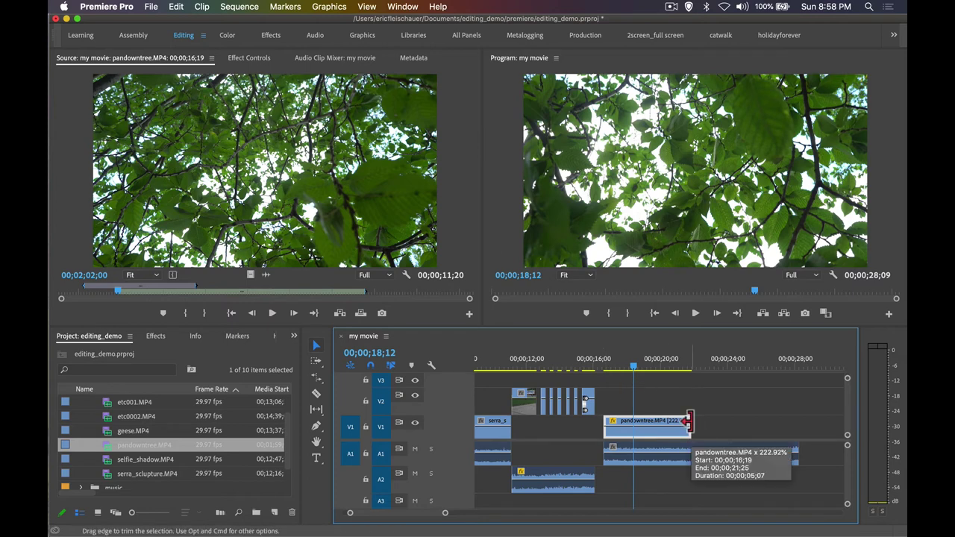
Extend the end of the pandowntree.MP4 video on V1 with the Rate Stretch tool for a speed of 138.89%, and preview it.
click(718, 422)
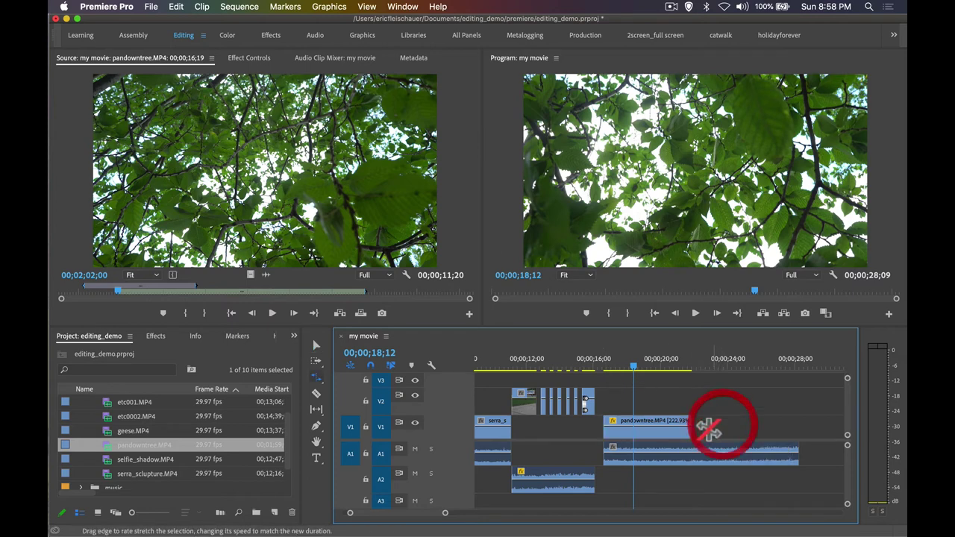
drag(694, 430, 738, 430)
drag(631, 367, 612, 369)
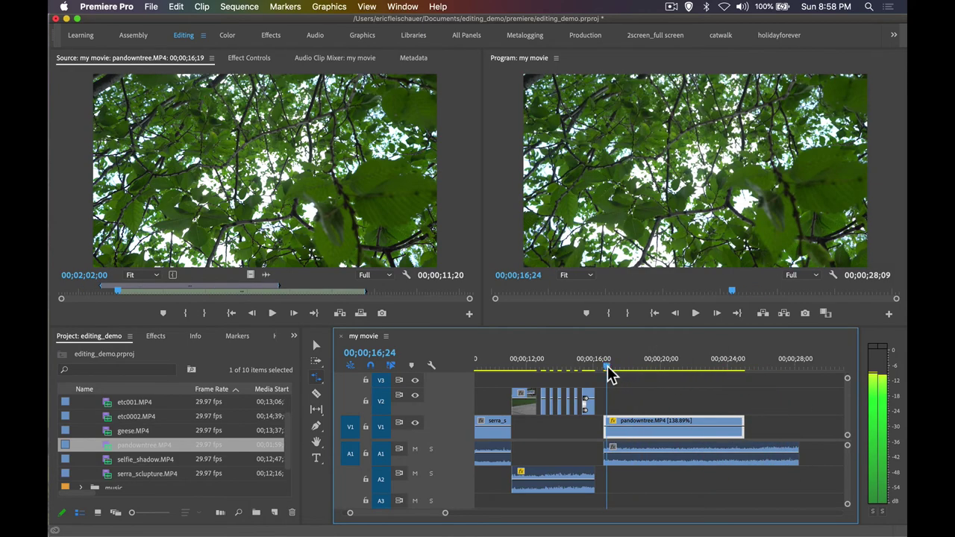
key(space)
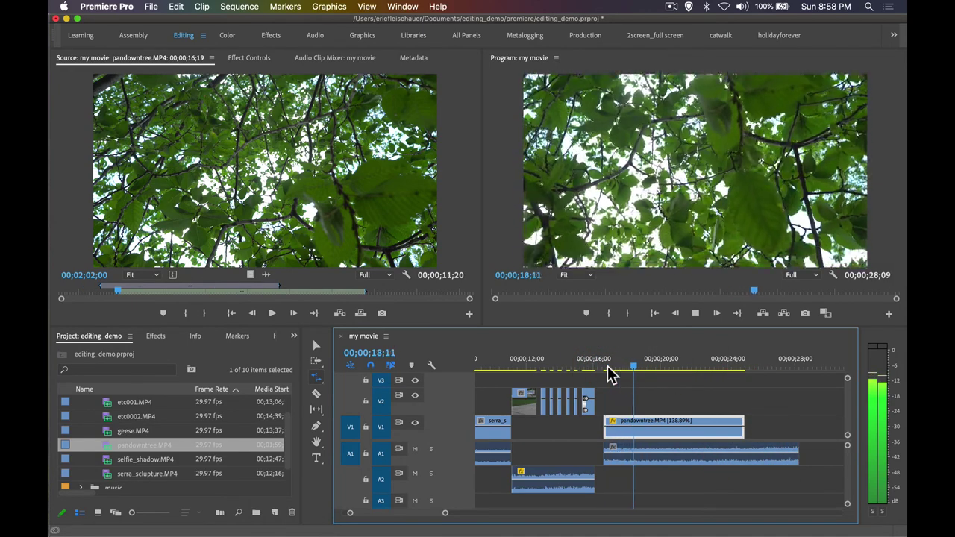
key(space)
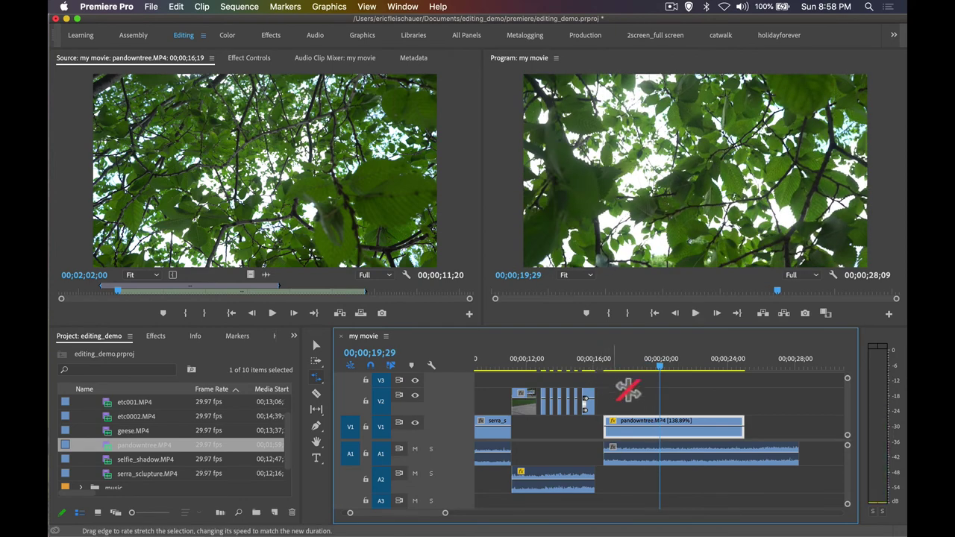
Try trimming the pandowntree.MP4 audio on A1 to the end of its V1 video, undo the trim, and scrub to 00;00;20;11.
key(v)
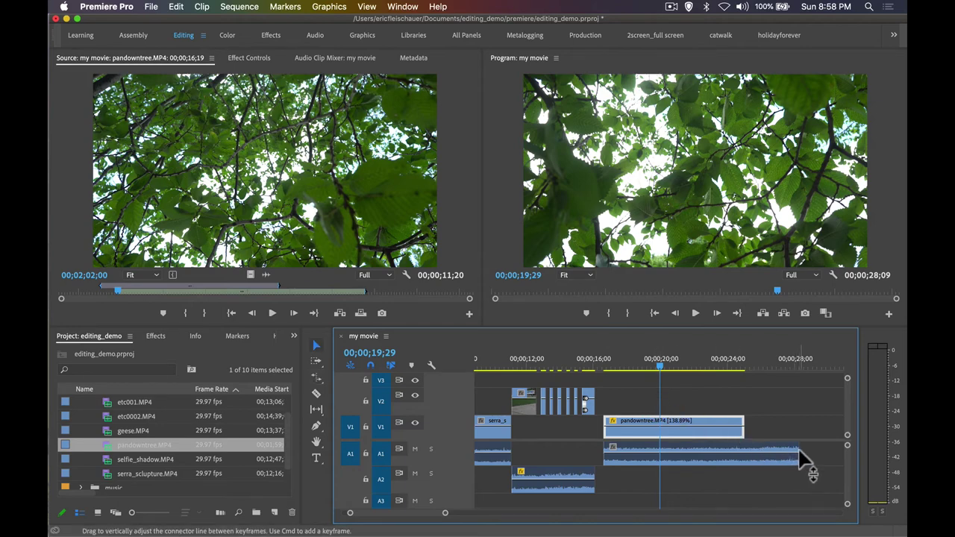
drag(797, 447, 744, 449)
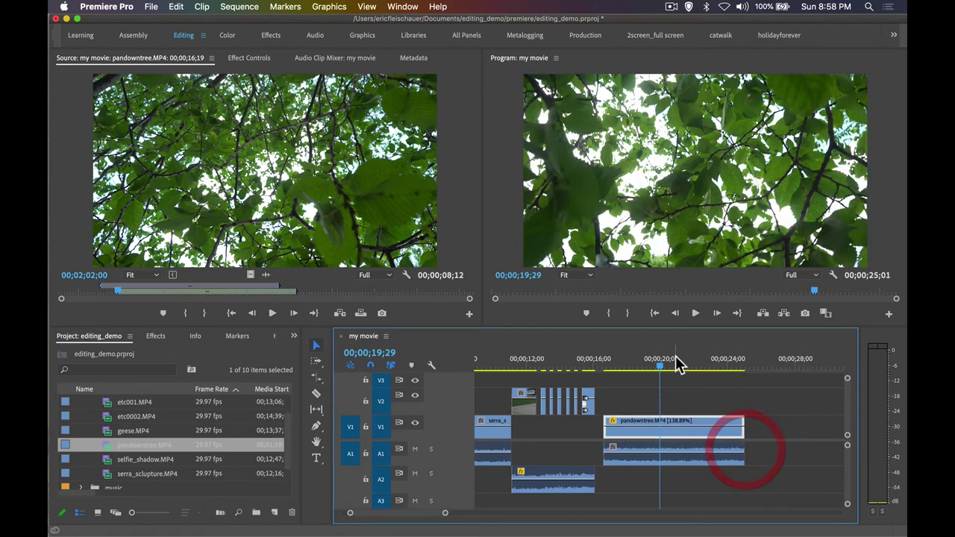
click(675, 365)
mouse_move(674, 368)
mouse_down()
mouse_move(639, 367)
mouse_move(654, 369)
mouse_up()
key(super+z)
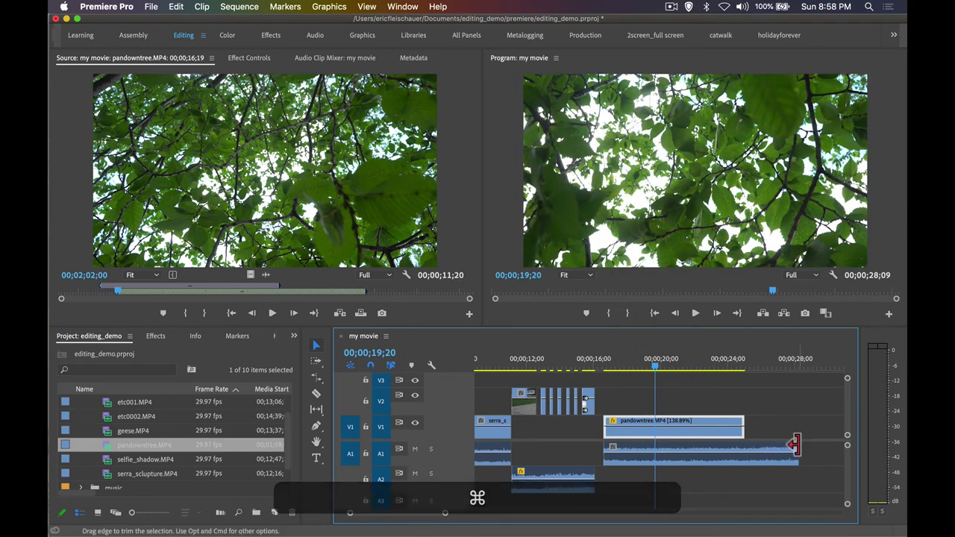
mouse_move(669, 366)
mouse_down()
mouse_move(717, 379)
mouse_move(721, 365)
mouse_move(769, 367)
mouse_move(666, 364)
mouse_up()
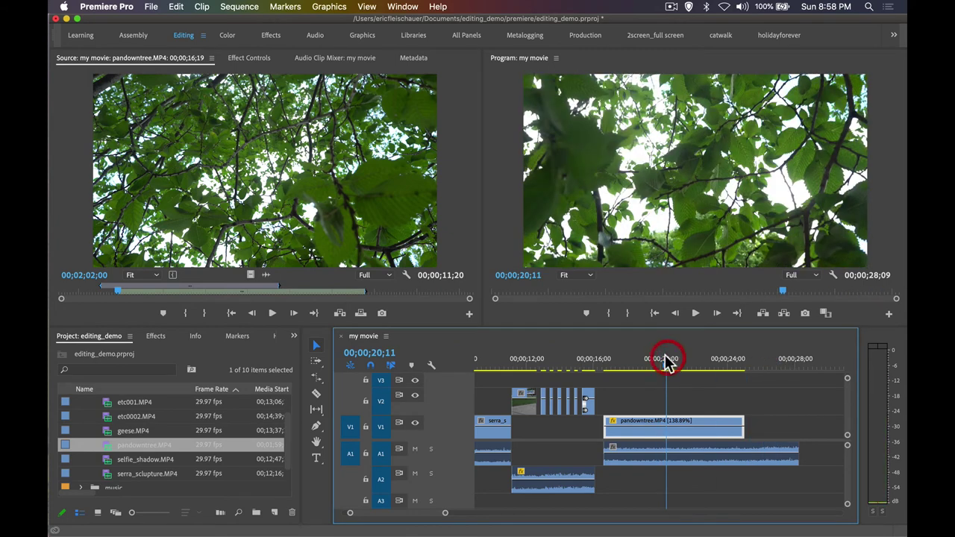
Open selfie_shadow.MP4 in the Source Monitor and mark its in point at 00;12;55;00 and out point at 00;12;57;27.
double_click(109, 461)
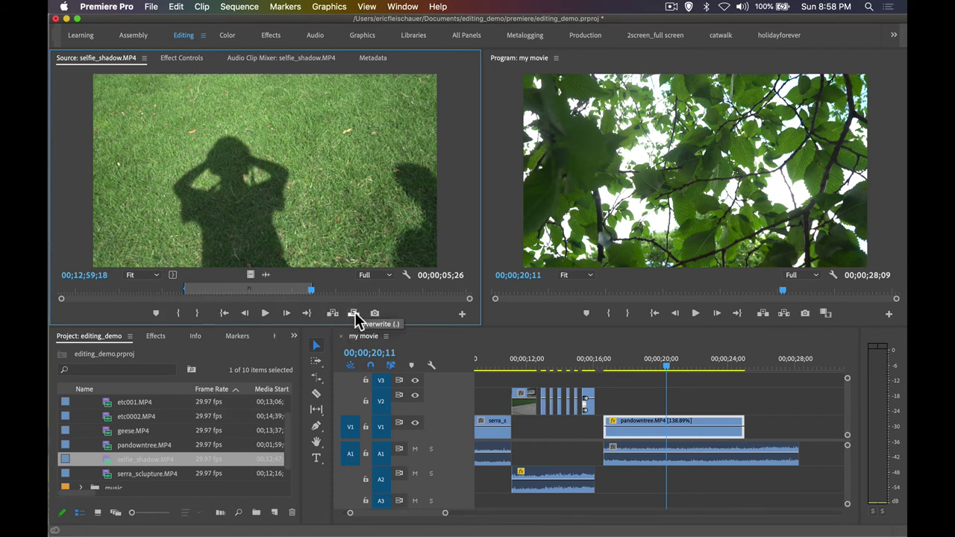
drag(309, 291, 208, 297)
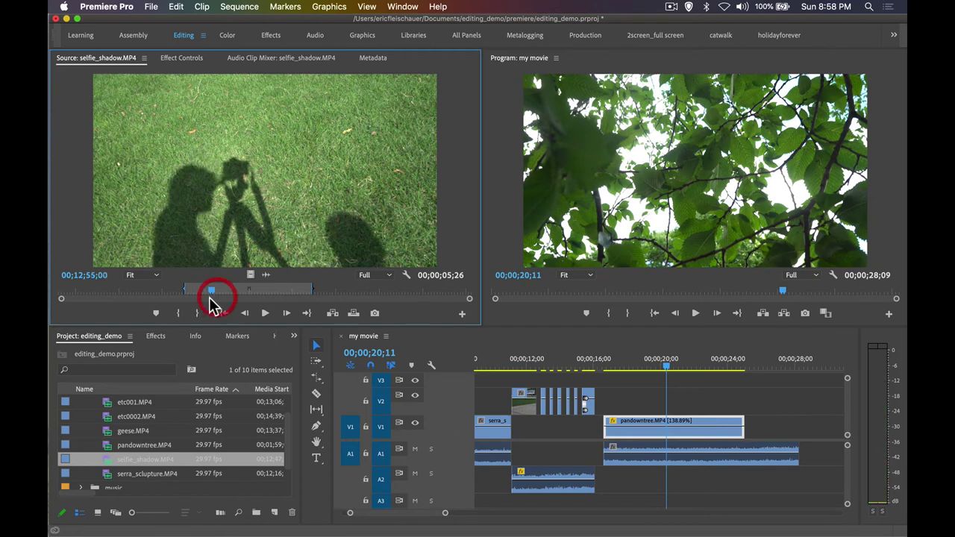
key(i)
key(space)
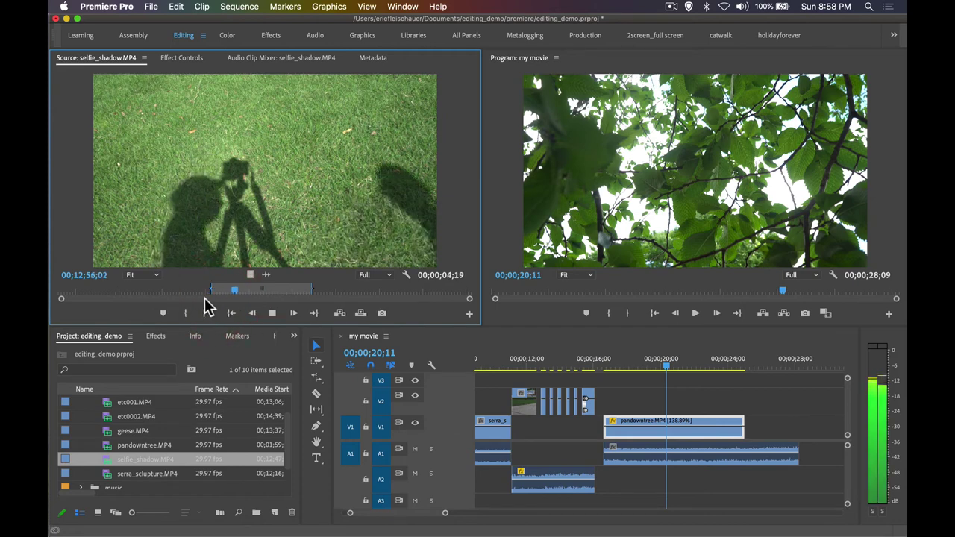
key(space)
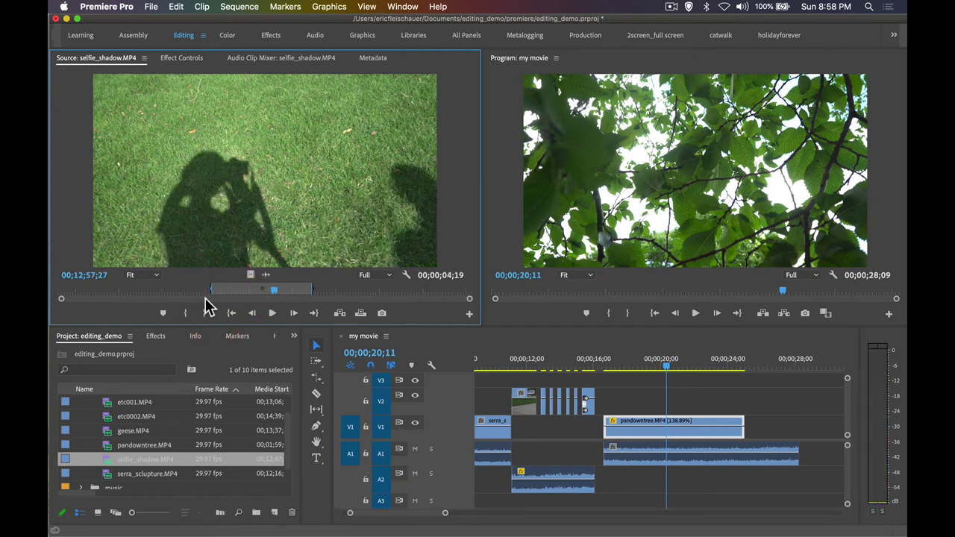
key(o)
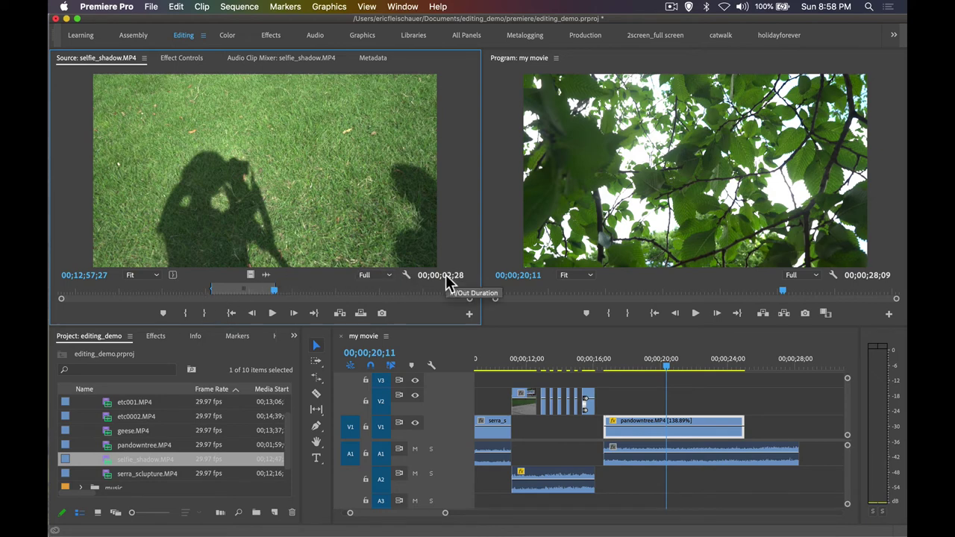
Play the sequence up to 00;00;20;14 and lock audio track A1, leaving V1 unlocked.
mouse_move(649, 369)
mouse_down()
mouse_move(663, 369)
mouse_move(640, 370)
mouse_up()
key(space)
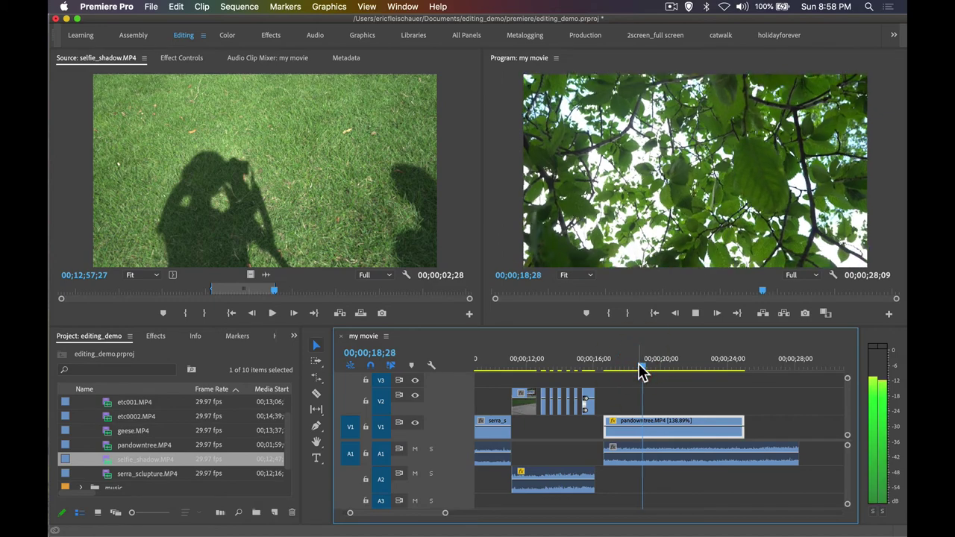
key(space)
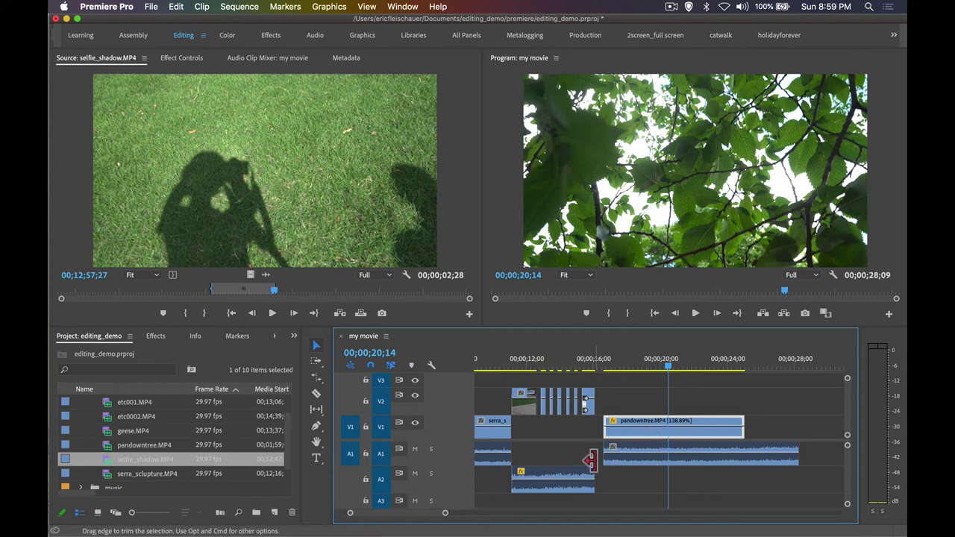
click(366, 455)
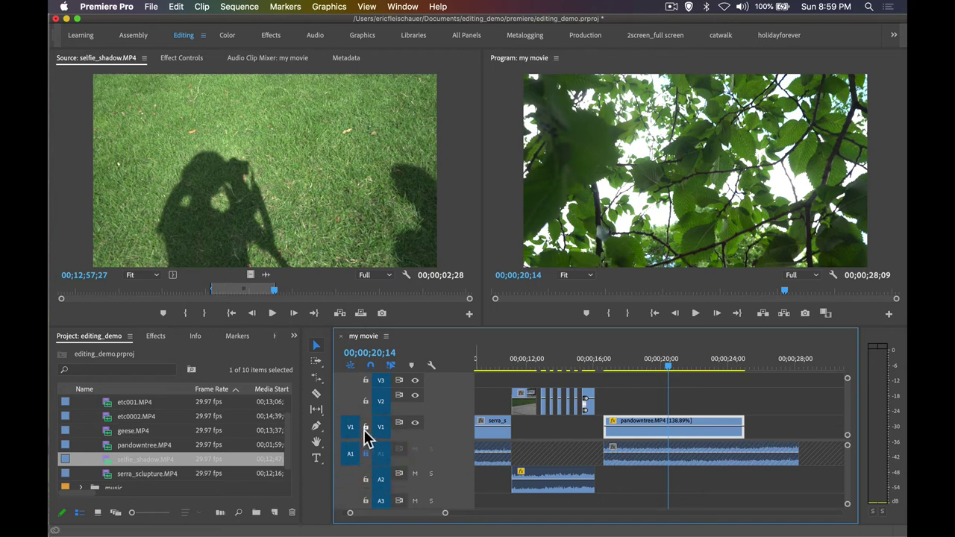
click(365, 428)
click(365, 428)
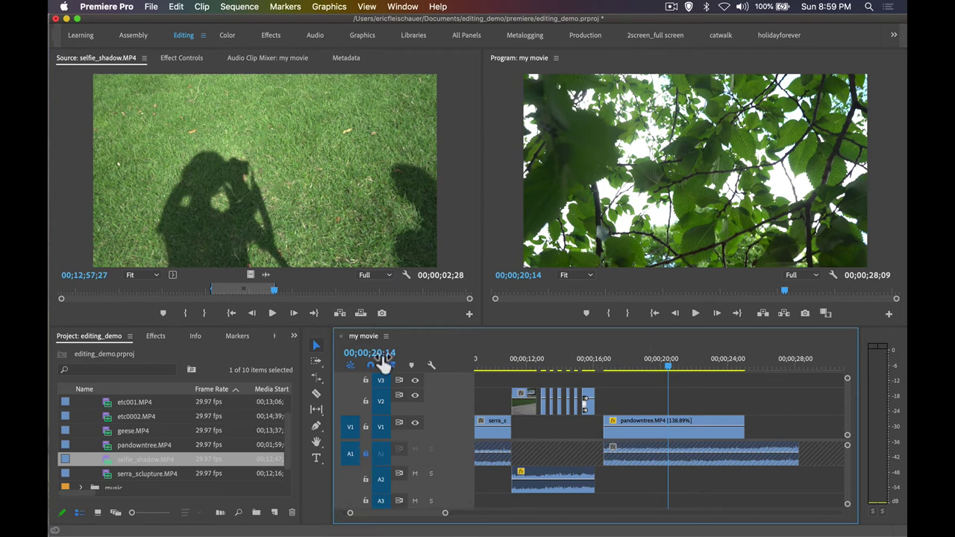
Patch the source to V2 and A2, insert the marked selfie_shadow.MP4 section at 00;00;20;14, and scrub through the edit.
click(350, 402)
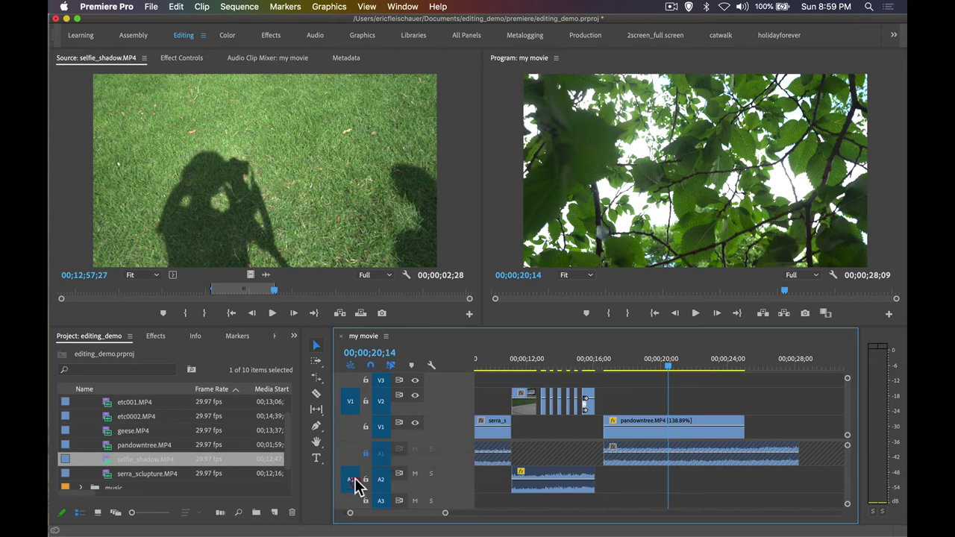
click(351, 481)
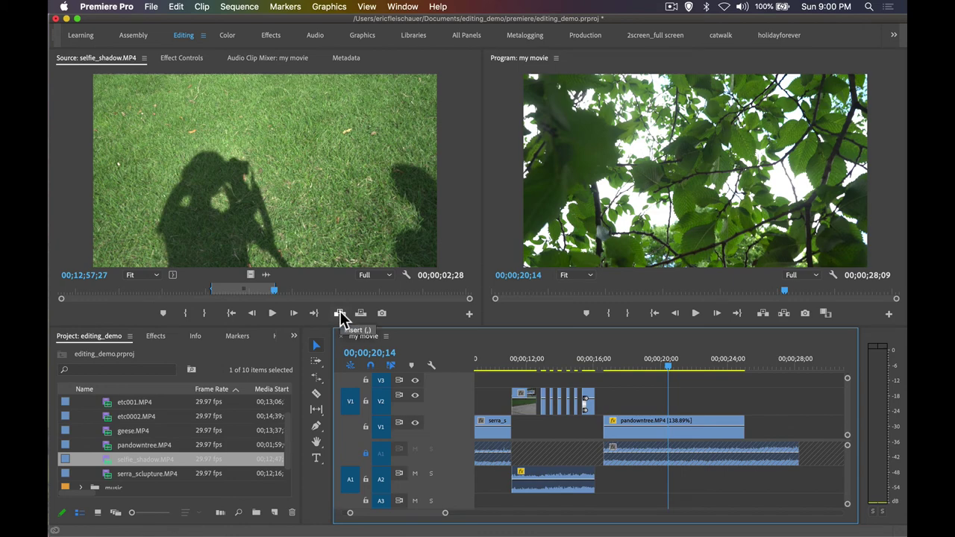
click(340, 315)
click(632, 366)
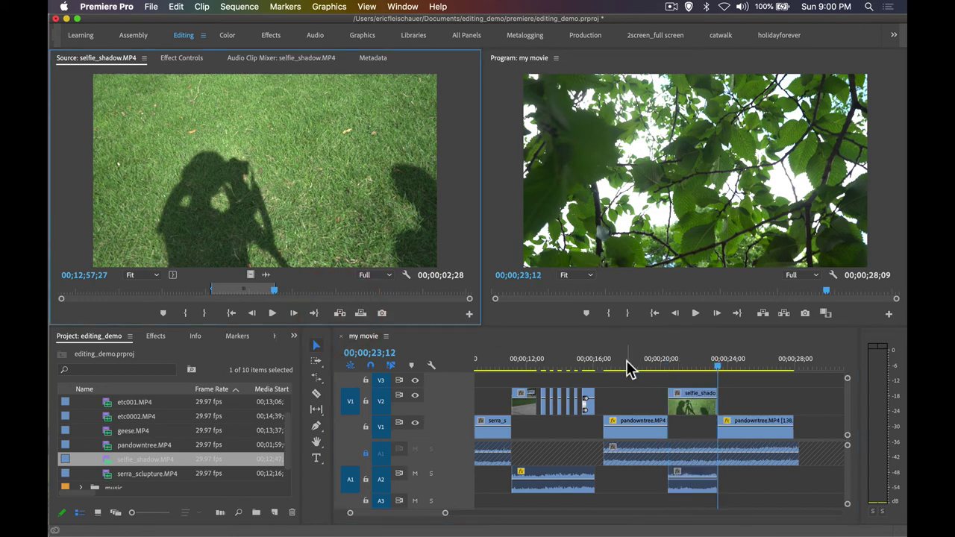
drag(638, 367, 724, 369)
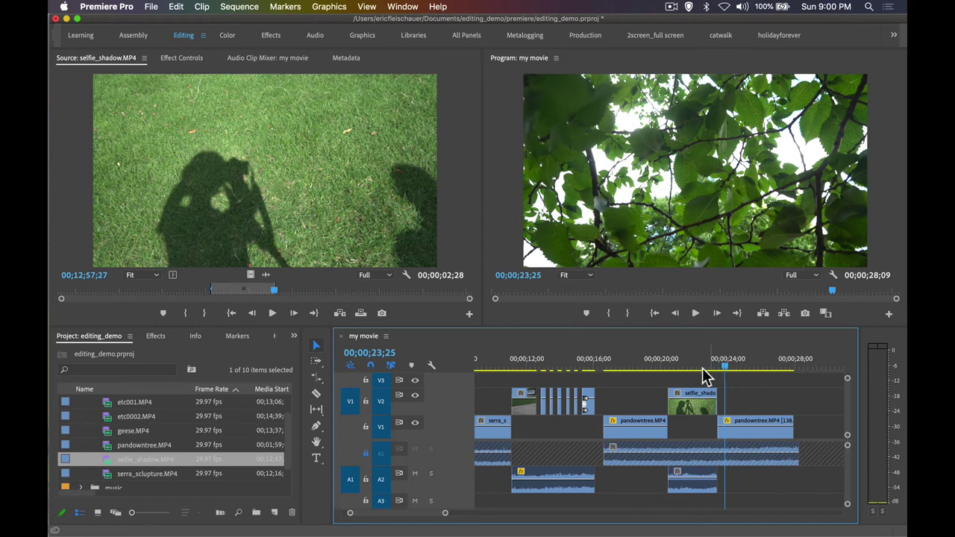
Play the sequence from 00;00;19;18 through the inserted selfie_shadow clip and on into the rest of the pandowntree clip.
click(655, 367)
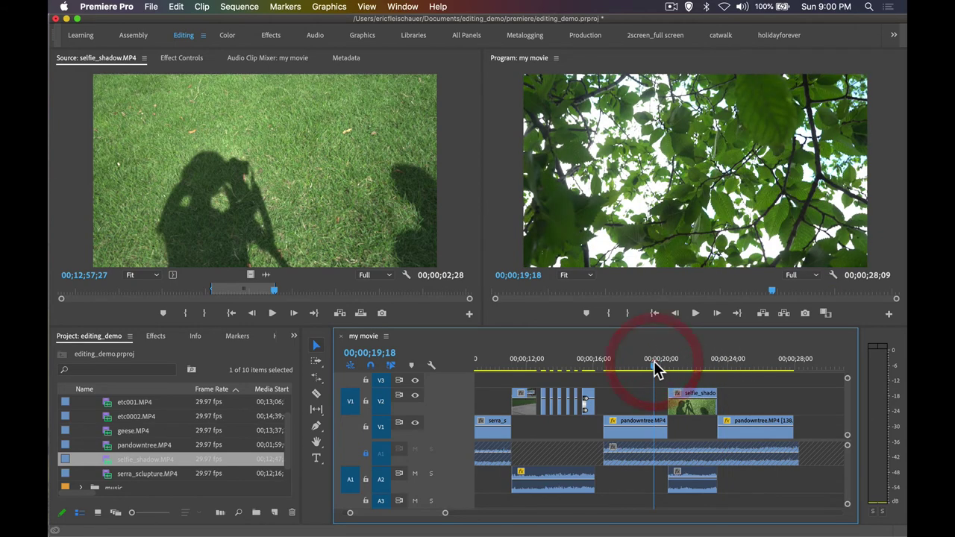
key(space)
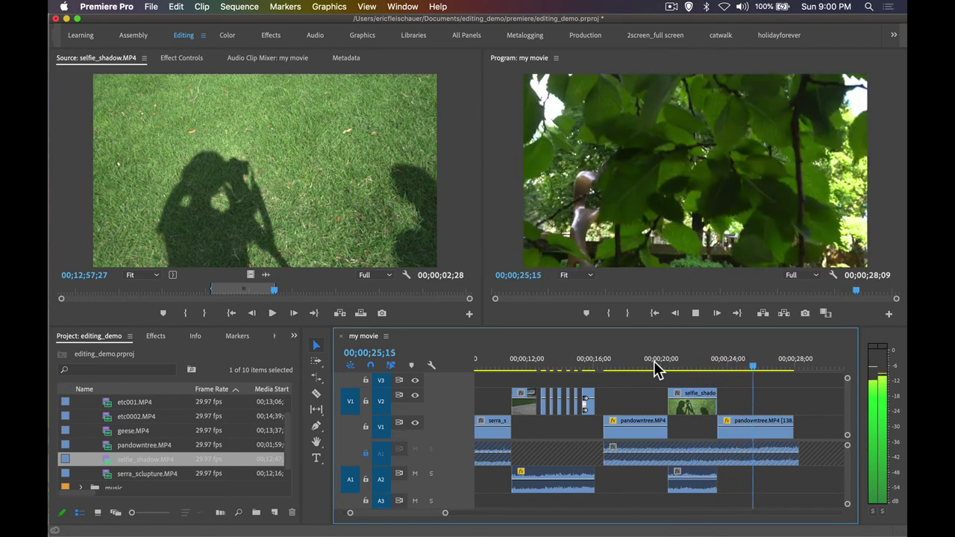
key(space)
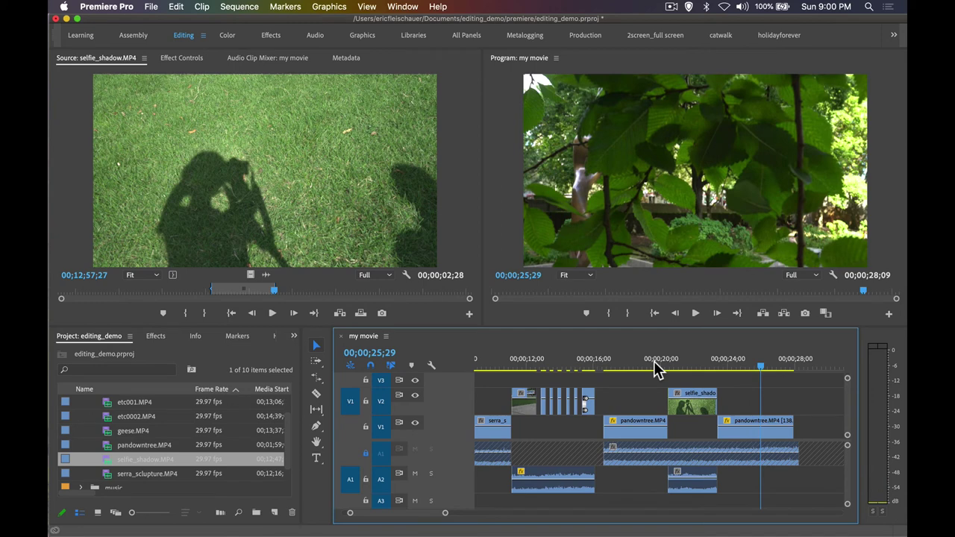
Undo the selfie_shadow insert, overwrite the marked section onto V2 and A2 at 00;00;20;14 instead, and play it back.
key(super+z)
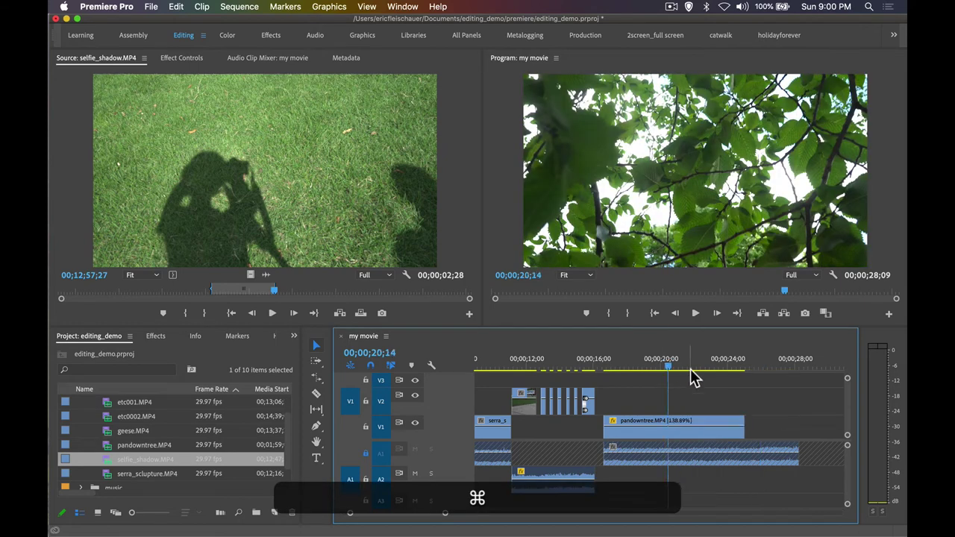
click(361, 313)
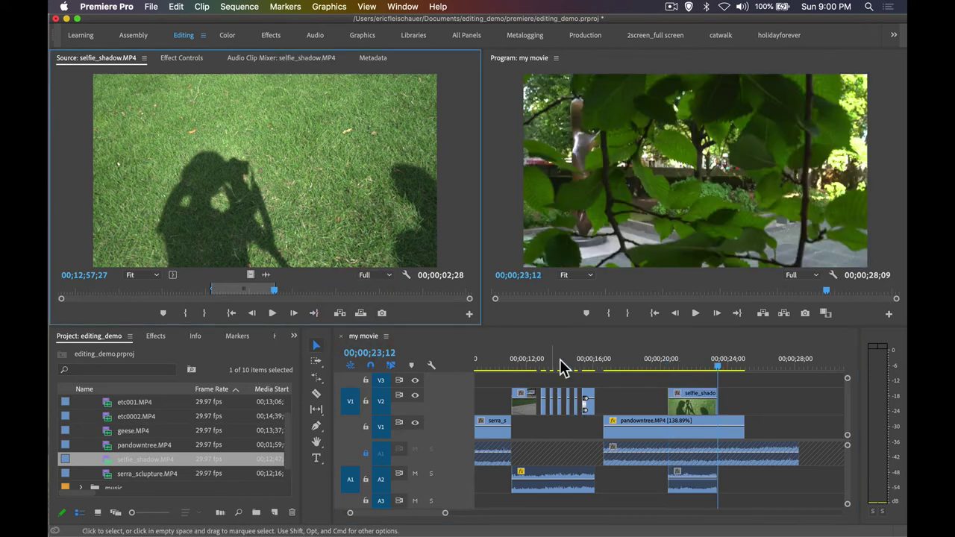
click(655, 366)
key(space)
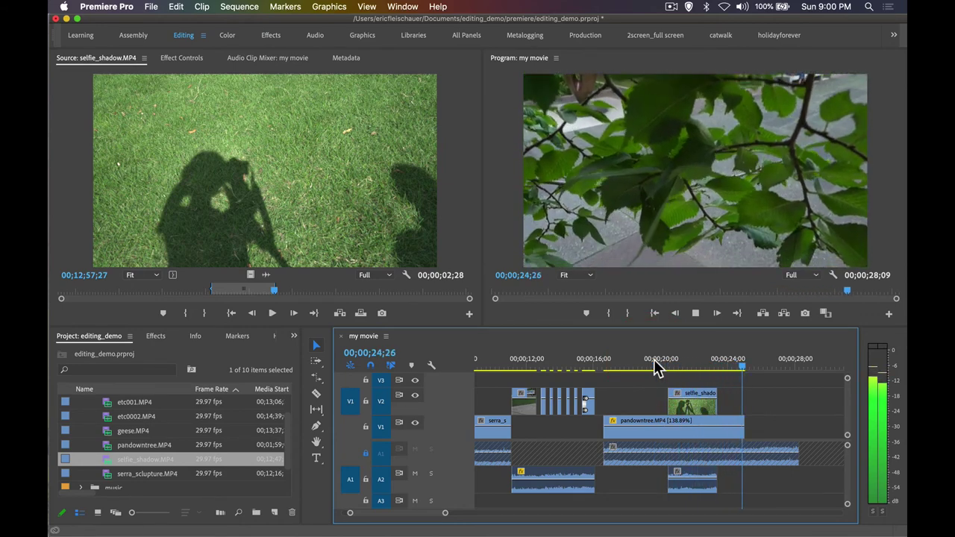
key(space)
Move the selfie_shadow clip on V2 and A2 about one second earlier over the pandowntree clip and save the project.
drag(689, 405, 664, 407)
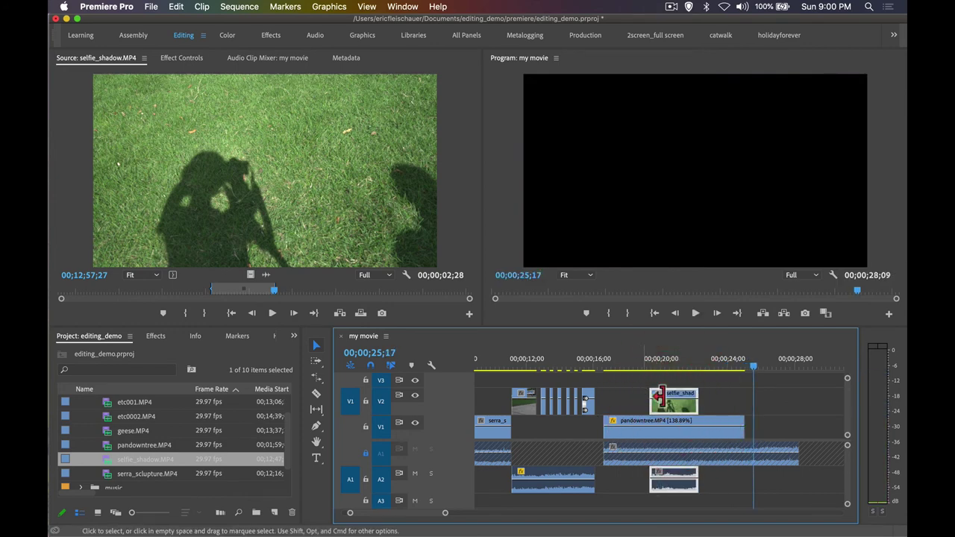
key(super)
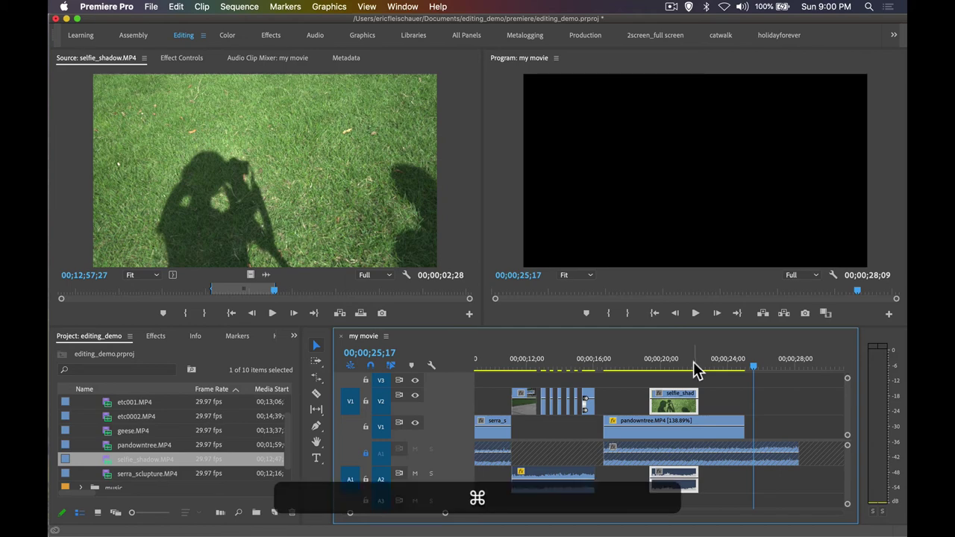
key(super+s)
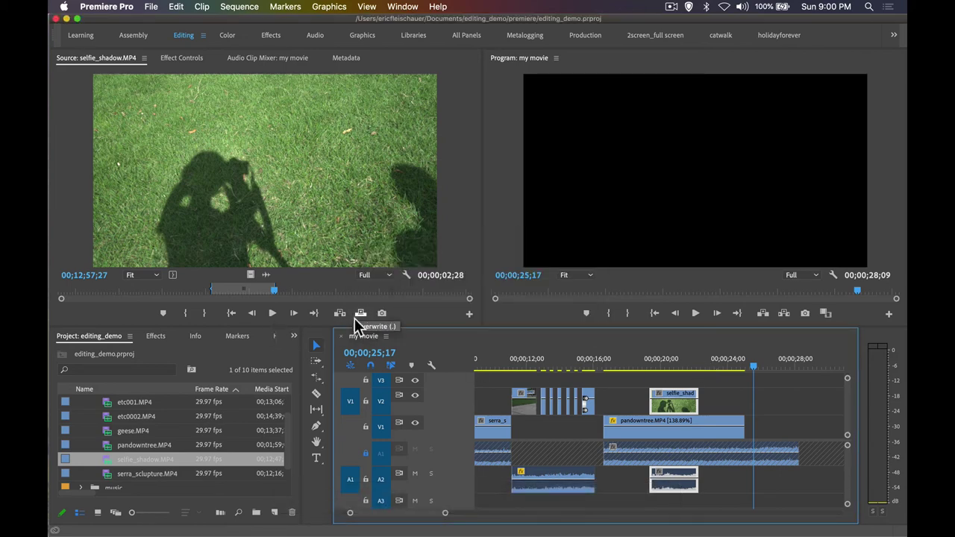
Unlock audio track A1 and place the playhead at 00;00;18;07.
click(365, 453)
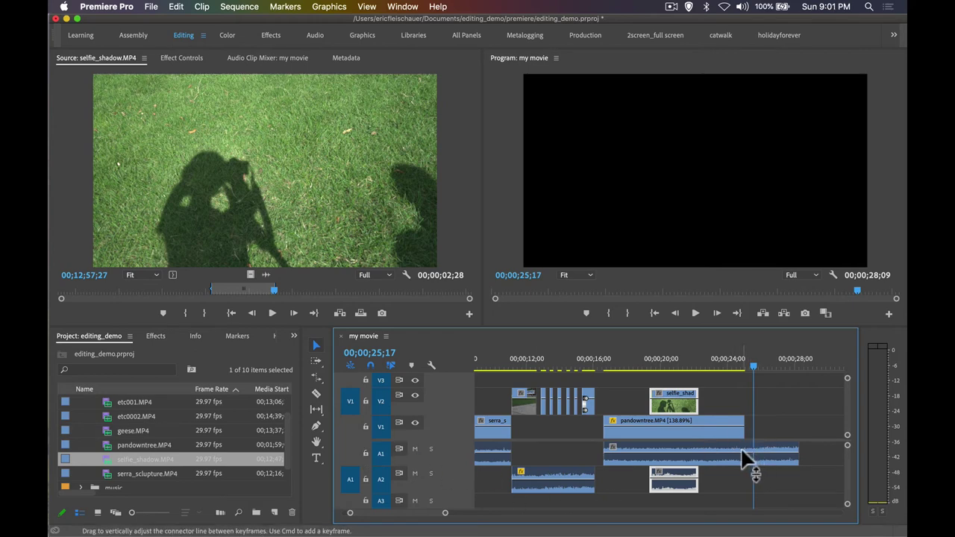
key(super)
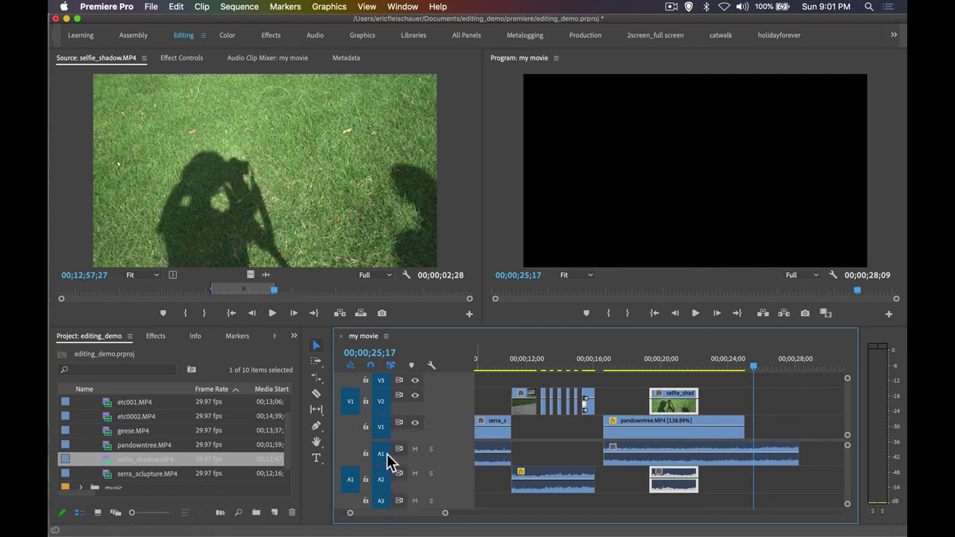
click(632, 365)
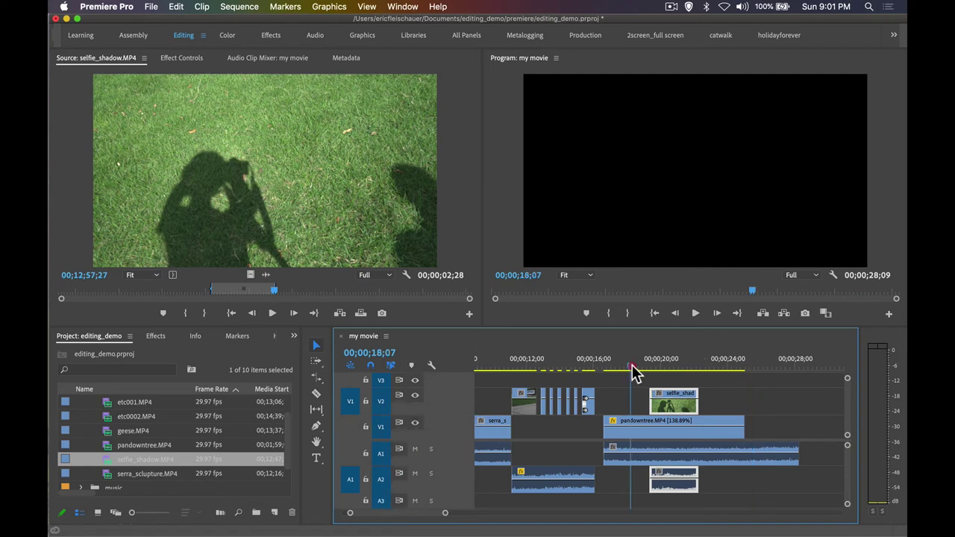
Try switching the output of video track V1 off and on, and locking and unlocking the track.
click(414, 422)
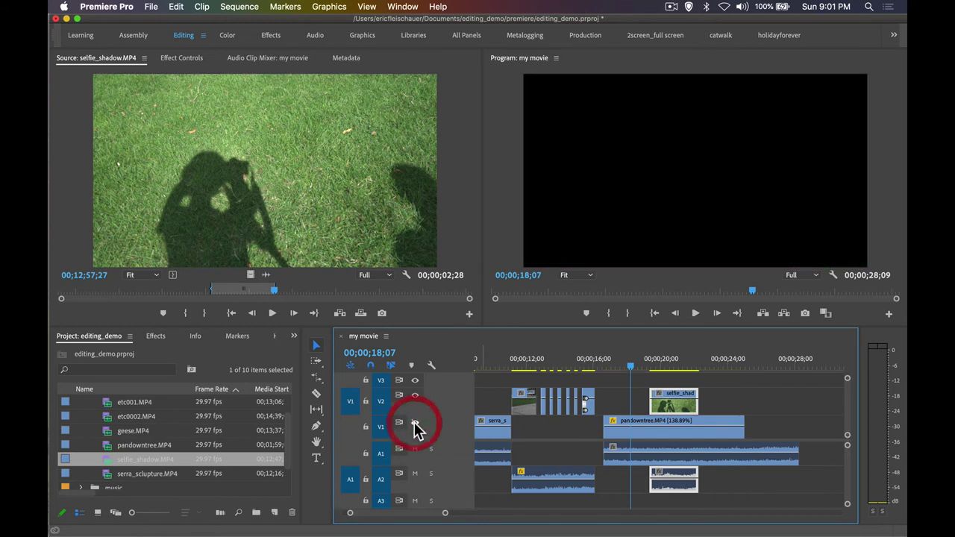
click(415, 425)
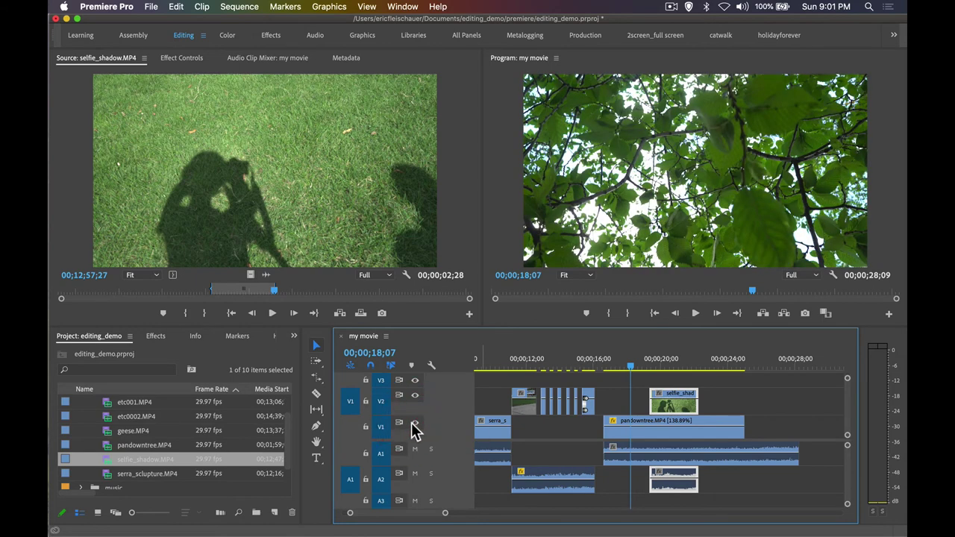
click(365, 427)
click(365, 425)
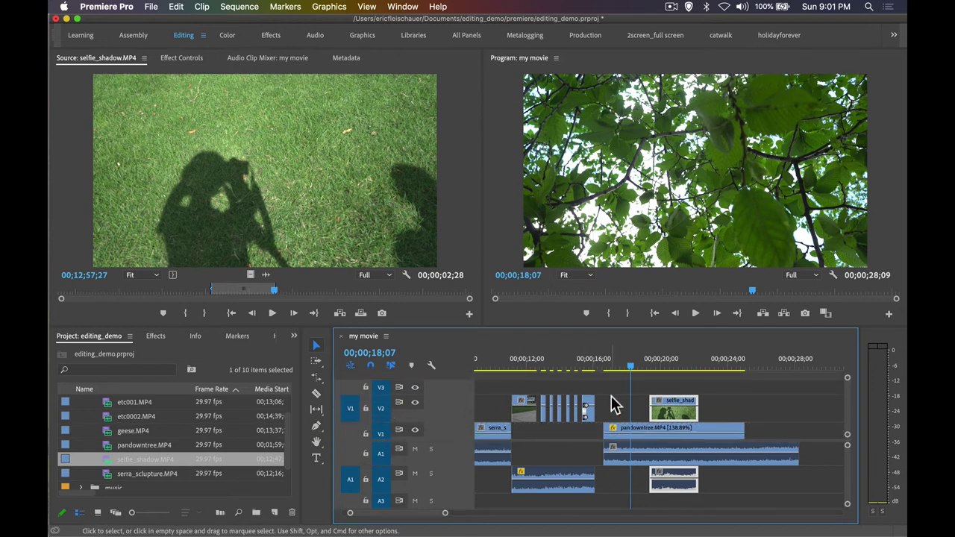
Try out the targeting of the video tracks and look over the sequence commands for adding and deleting tracks.
click(381, 400)
click(380, 426)
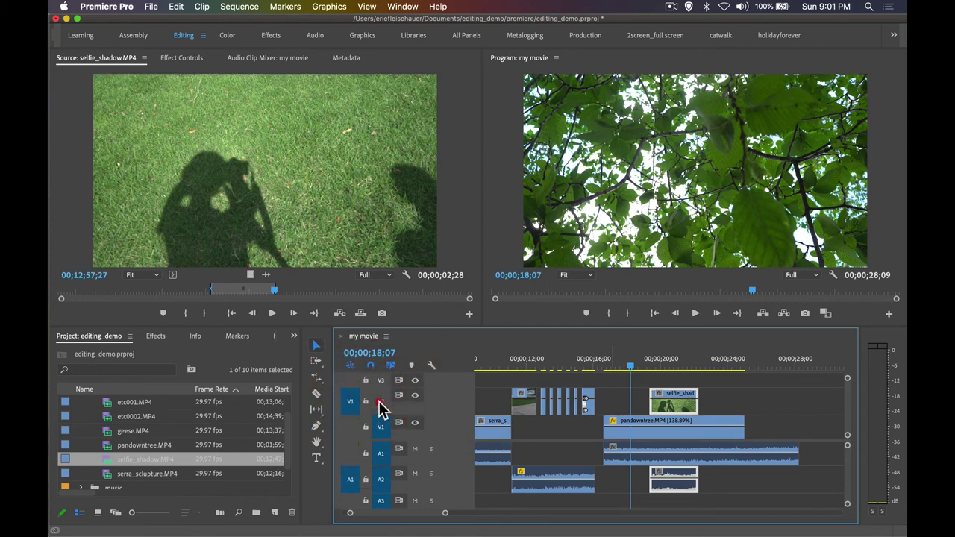
click(380, 384)
scroll(637, 440, up, 1)
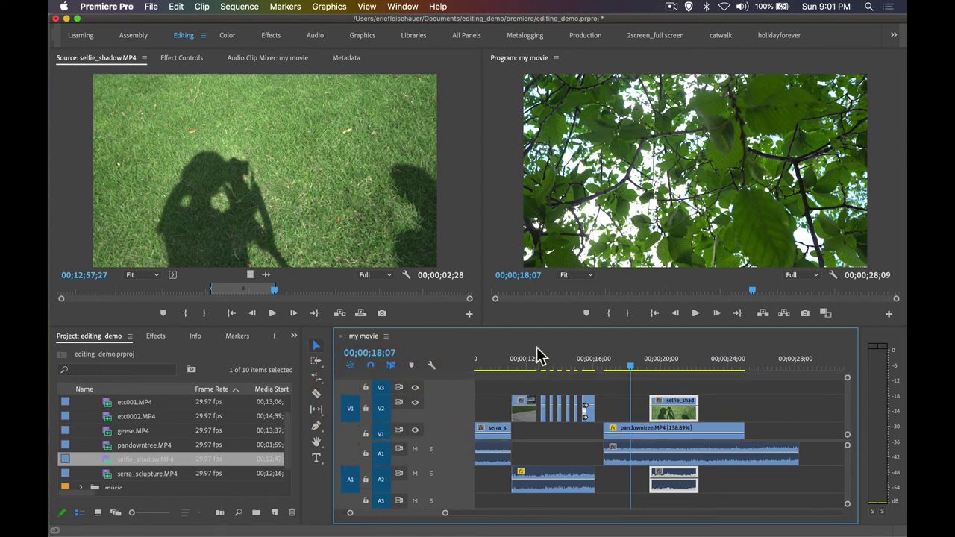
click(240, 7)
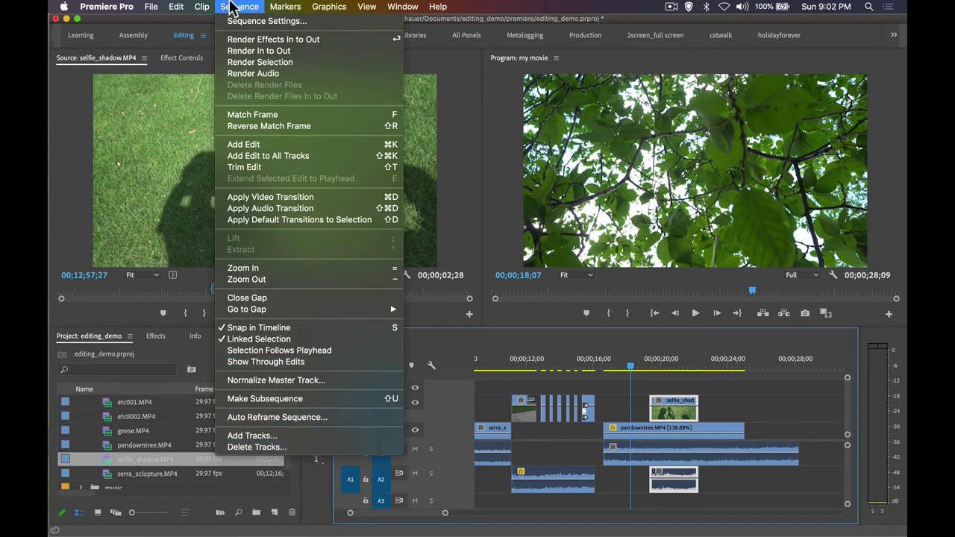
click(235, 7)
Try moving the selfie_shadow video above V2 to a higher track, undo the move, and check the upper video tracks.
drag(687, 412, 674, 375)
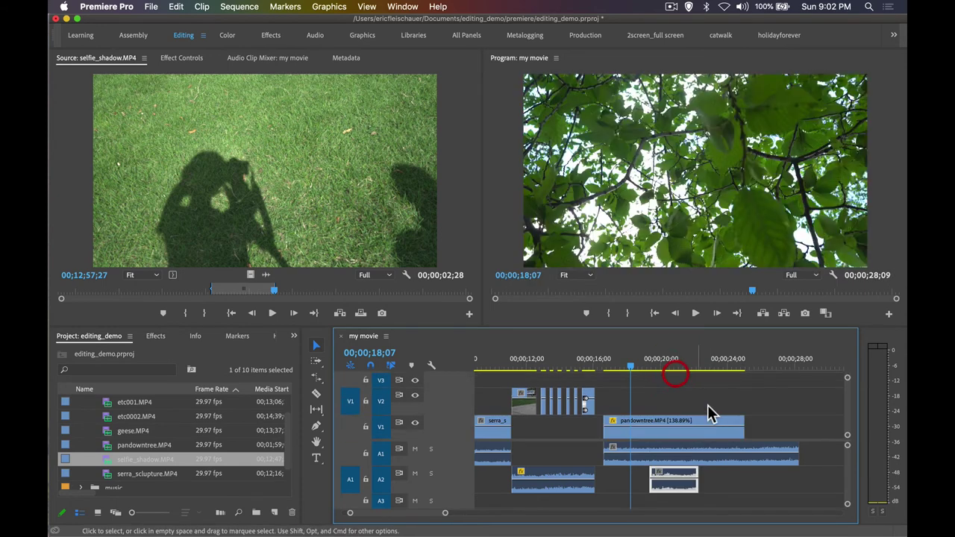
key(super+z)
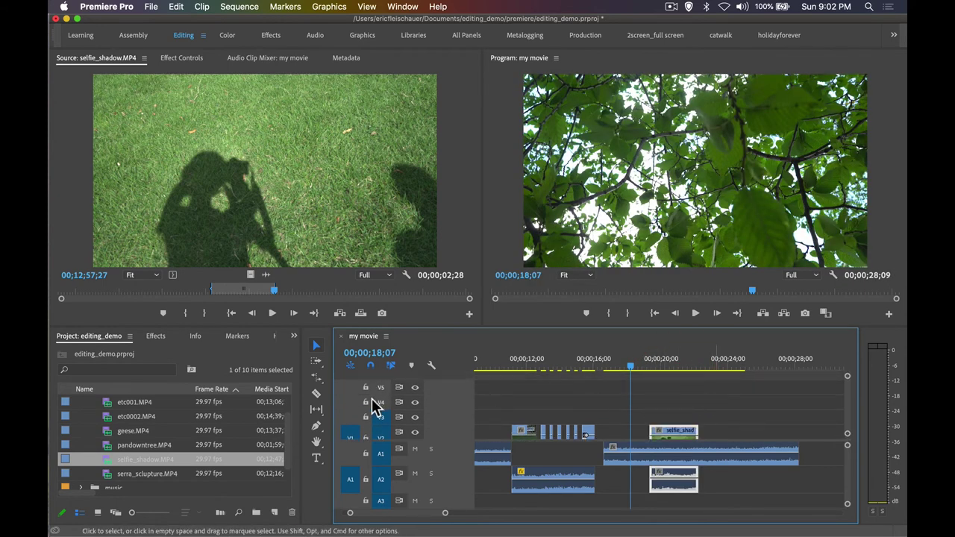
click(384, 396)
click(383, 394)
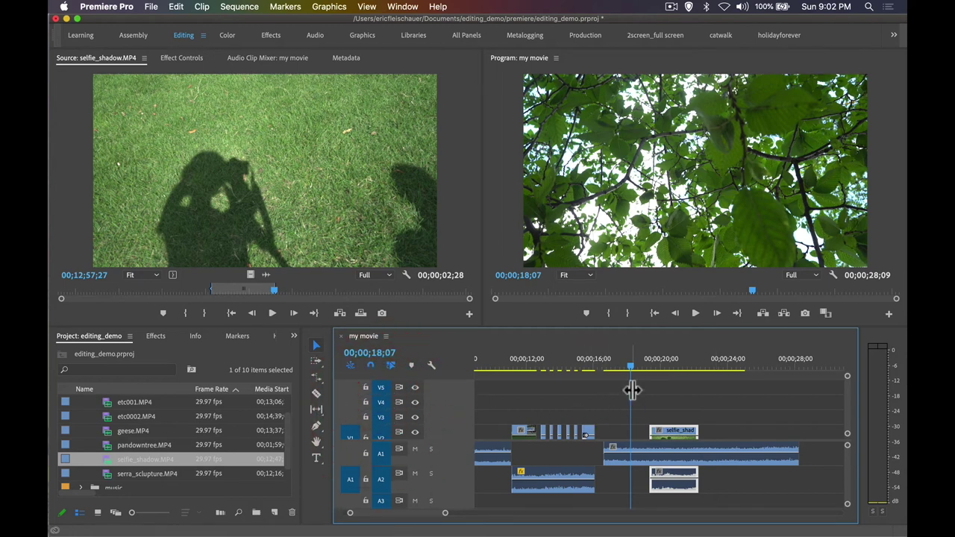
Save the project and open ELS_bikes.MP4 in the Source Monitor with a 00;00;06;01 section marked, ending at 00;03;31;29.
key(super+s)
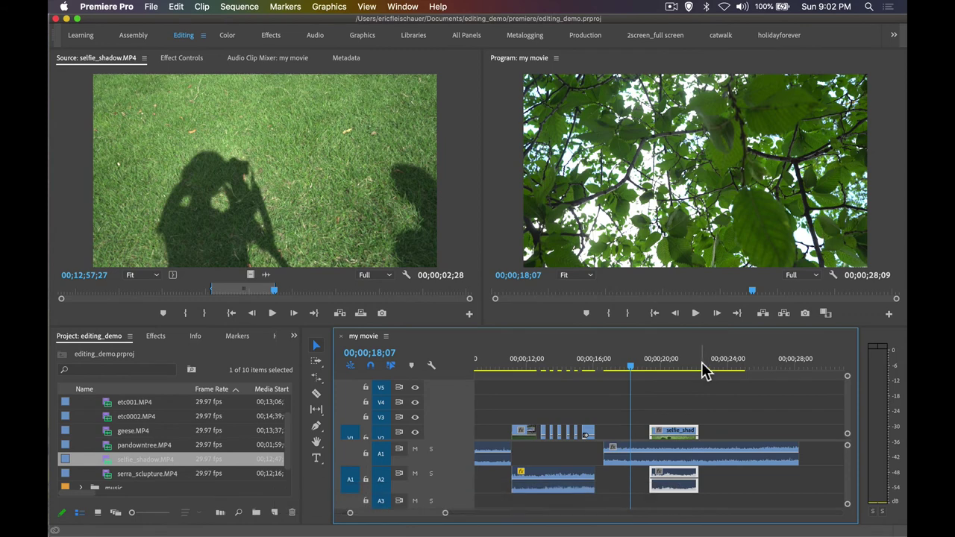
drag(704, 370, 657, 367)
scroll(714, 397, up, 2)
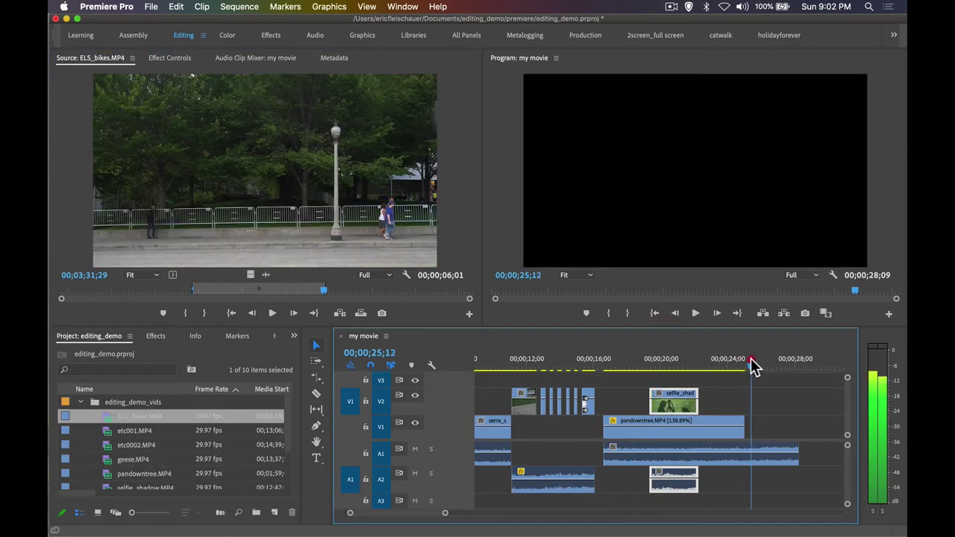
Try overwriting the marked ELS_bikes.MP4 section onto V2 and A2 at 00;00;25;11, scrub to its start, and undo the edit.
click(750, 362)
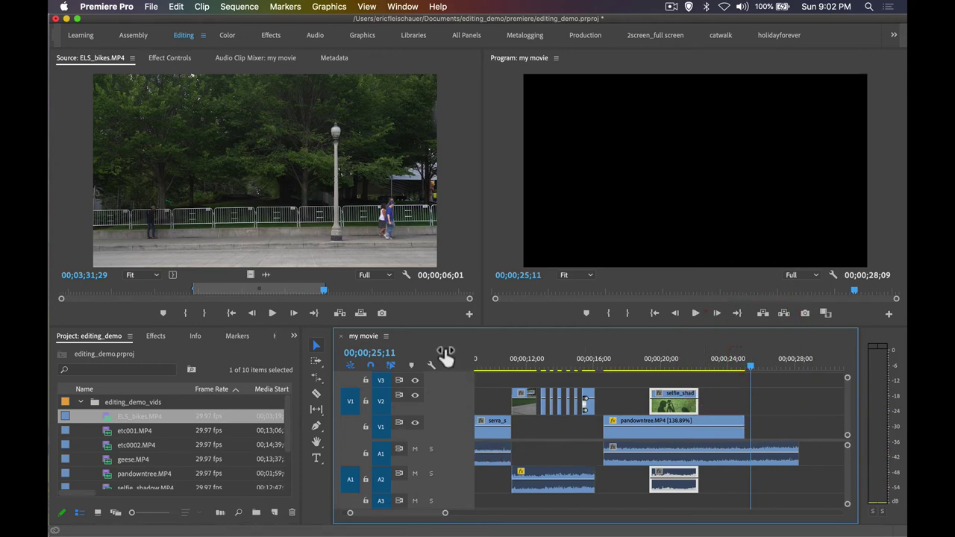
click(362, 312)
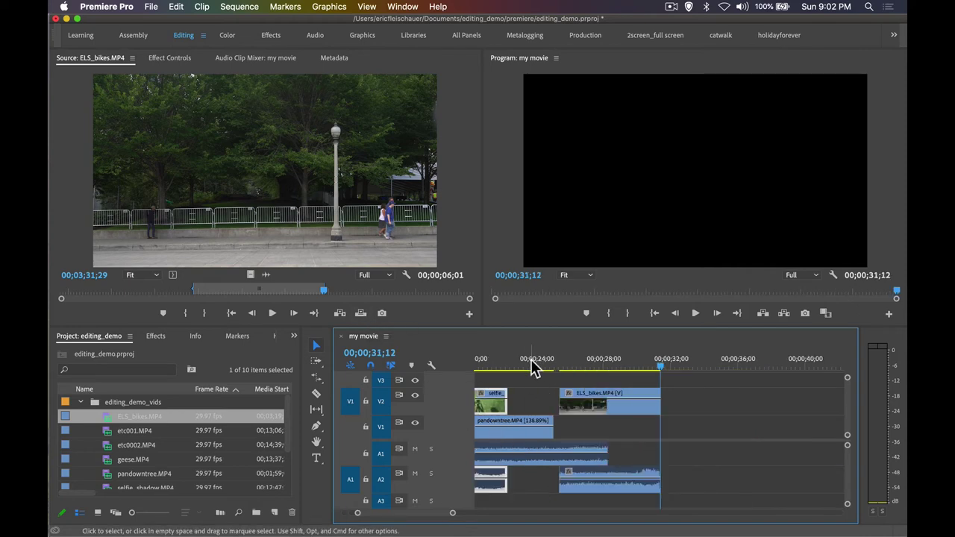
drag(530, 359, 559, 363)
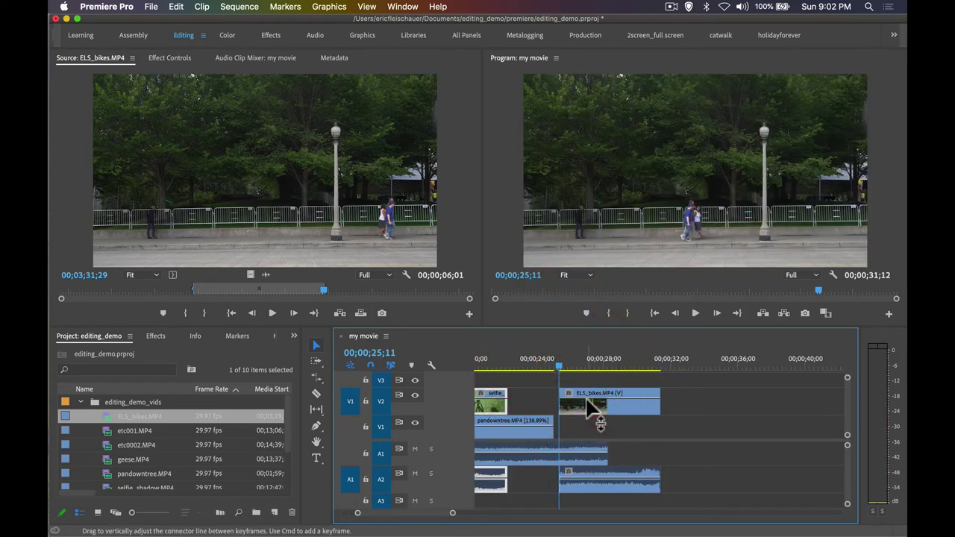
key(super+z)
Overwrite the marked ELS_bikes.MP4 section onto V2 and A2 at 00;00;25;01, directly after the pandowntree video, and scrub through it.
key(Up)
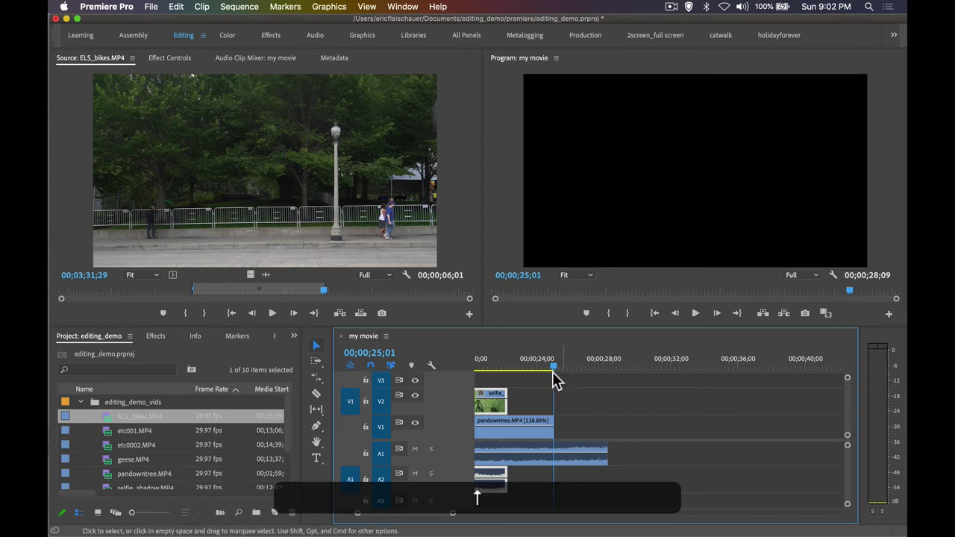
click(360, 313)
drag(539, 360, 615, 364)
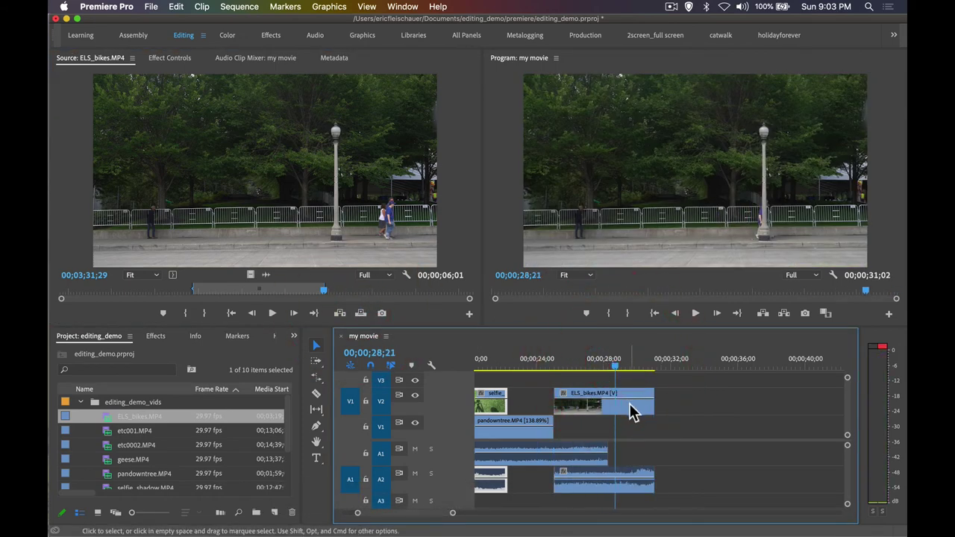
Shift the ELS_bikes clip so it ends at 00;00;32;20, extend its start back to the pandowntree video's end, and go to 00;00;25;06.
drag(631, 407, 656, 403)
drag(583, 406, 554, 406)
click(558, 368)
click(556, 368)
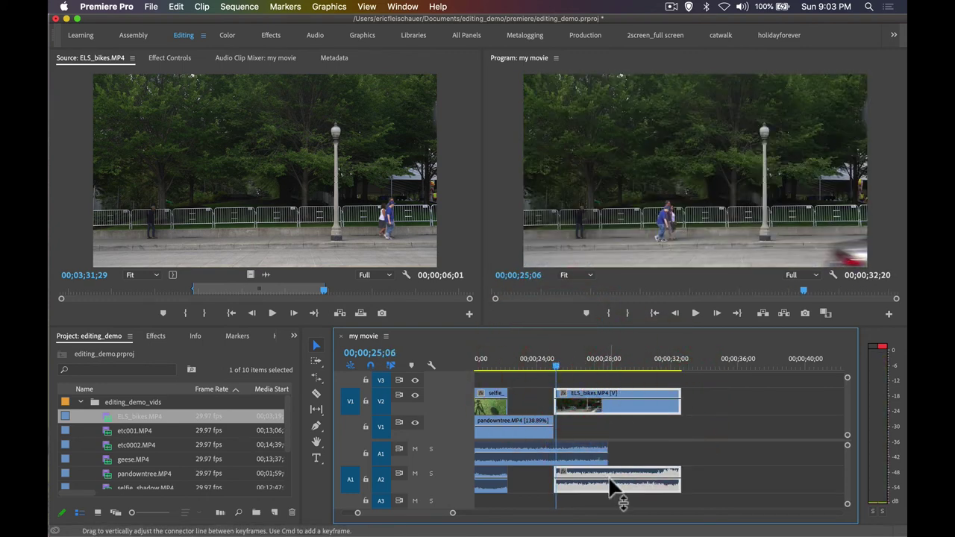
Raise the volume of the ELS_bikes audio on A2 and play the sequence up to 00;00;26;02.
mouse_move(608, 475)
mouse_down()
mouse_move(608, 485)
mouse_move(608, 468)
mouse_up()
key(space)
key(space)
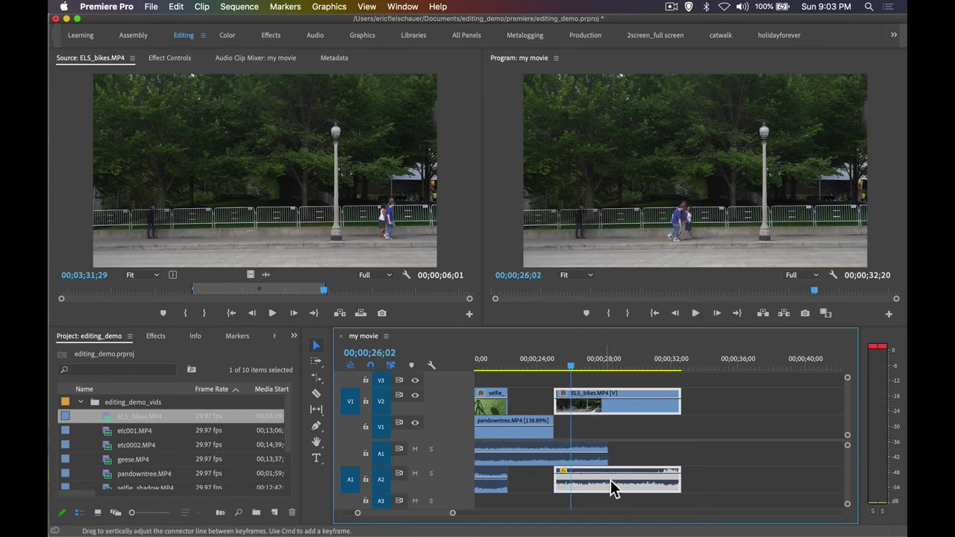
Add volume keyframes to the A1 audio with the Pen tool just before and after the pandowntree video's end, and go to 00;00;25;01.
click(581, 456)
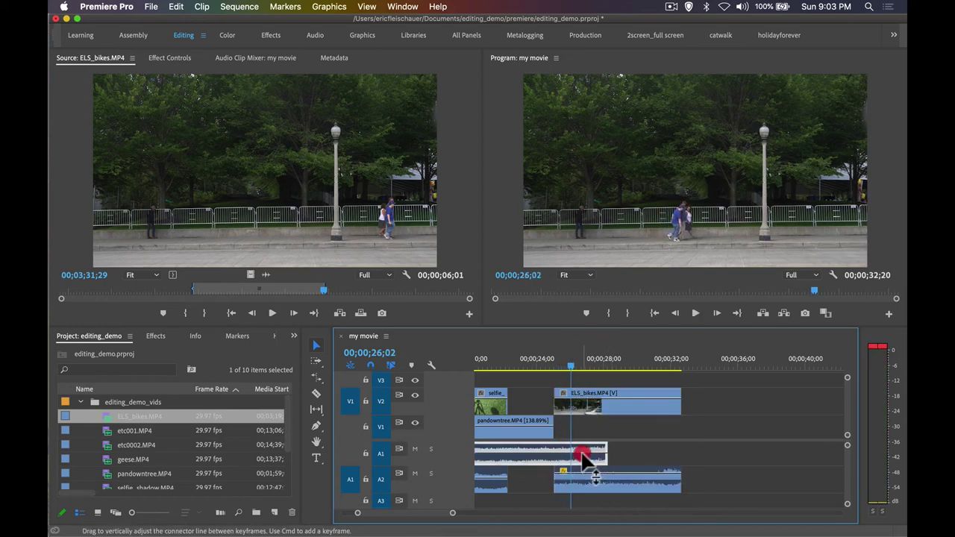
key(p)
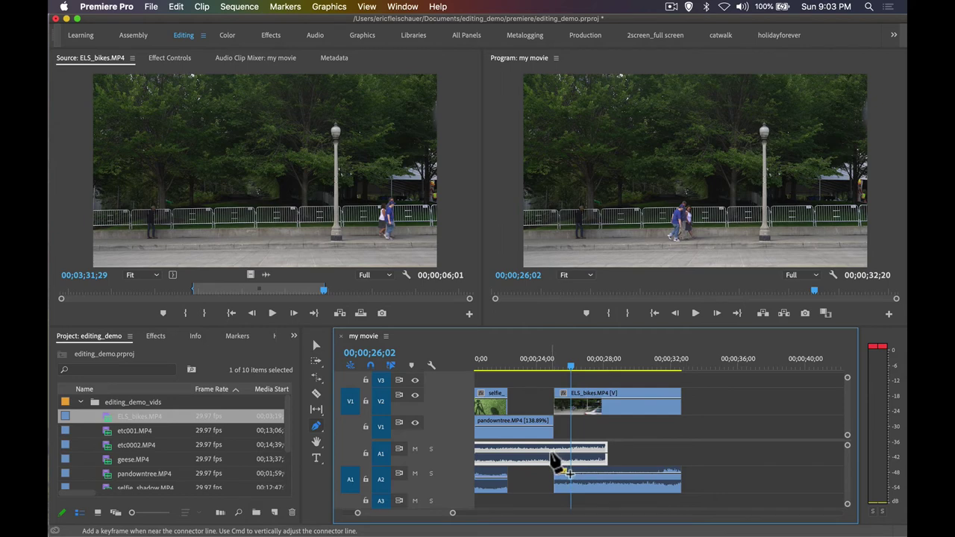
click(551, 453)
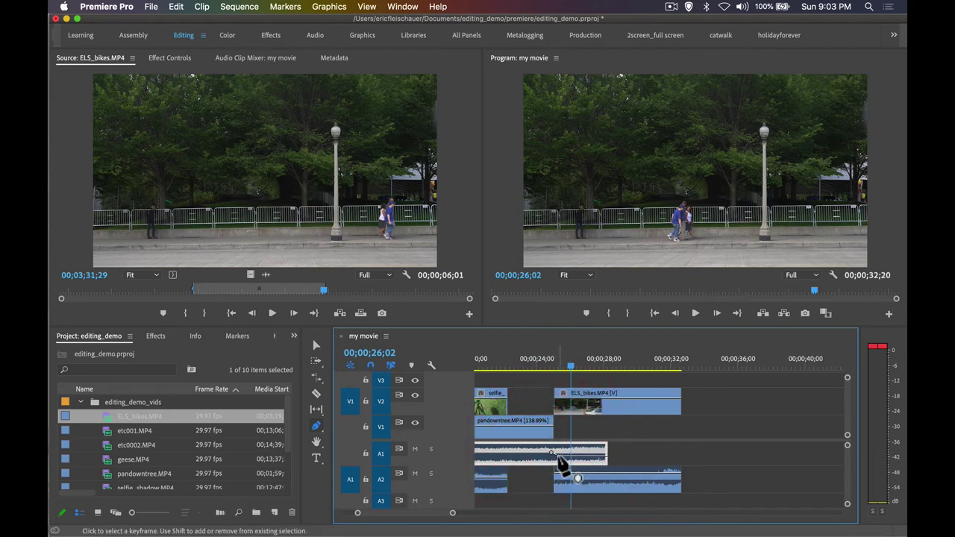
scroll(561, 464, up, 10)
key(Up)
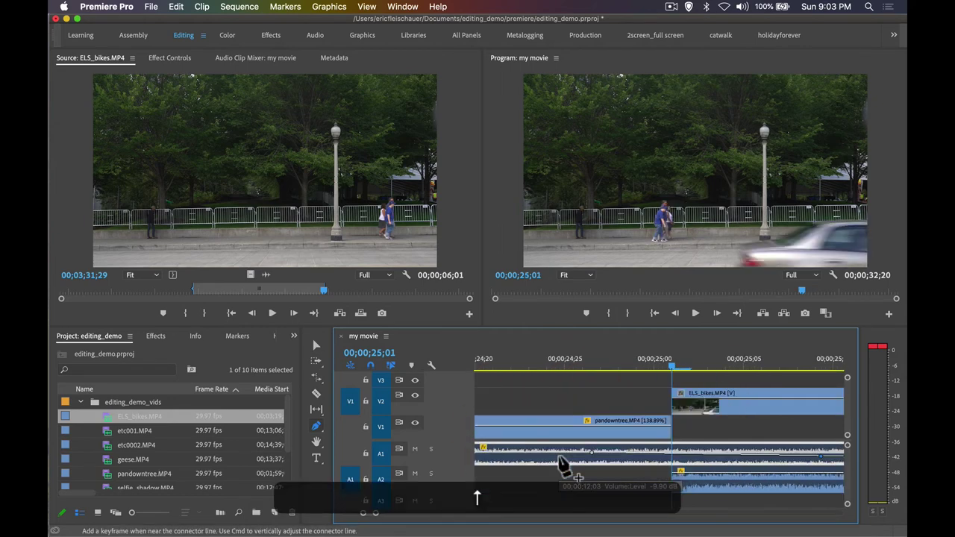
scroll(670, 447, down, 3)
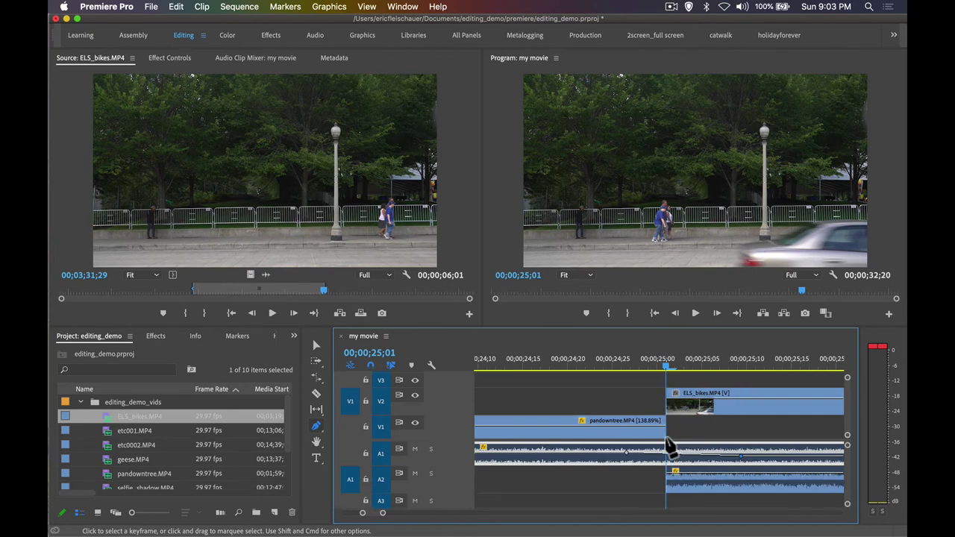
scroll(668, 448, down, 3)
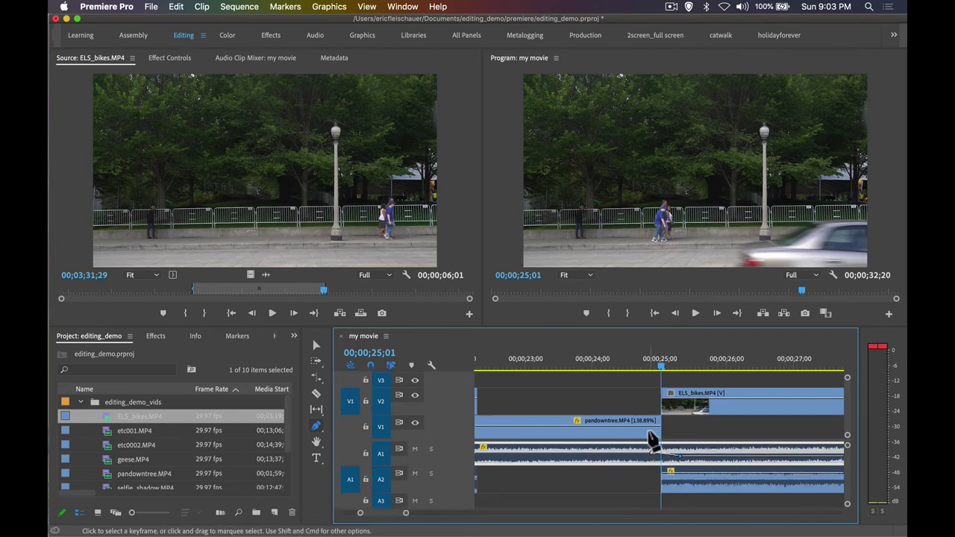
Fade out the A1 audio from 00;00;24;27 by moving the second volume keyframe to 00;00;25;04 at -oo dB.
key(Left)
key(Left)
key(Left)
key(Left)
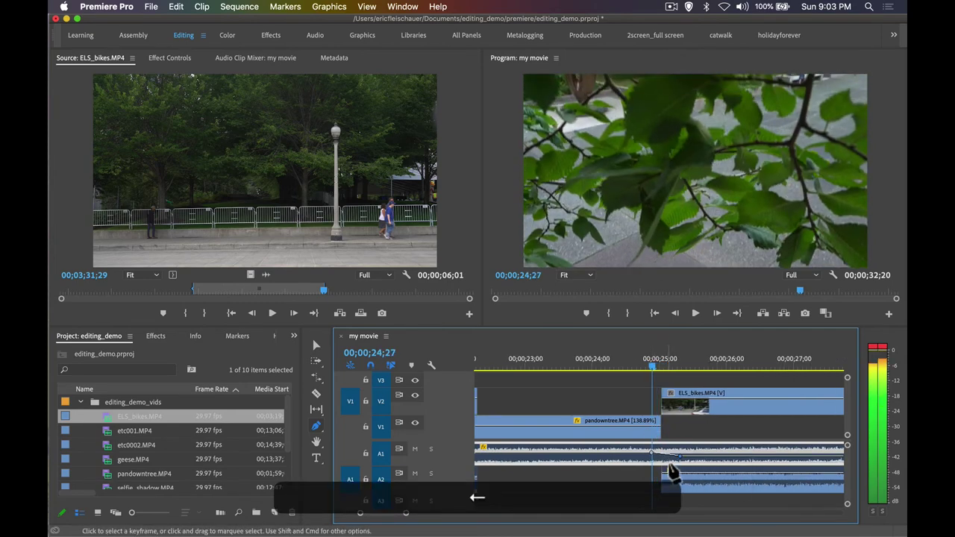
key(v)
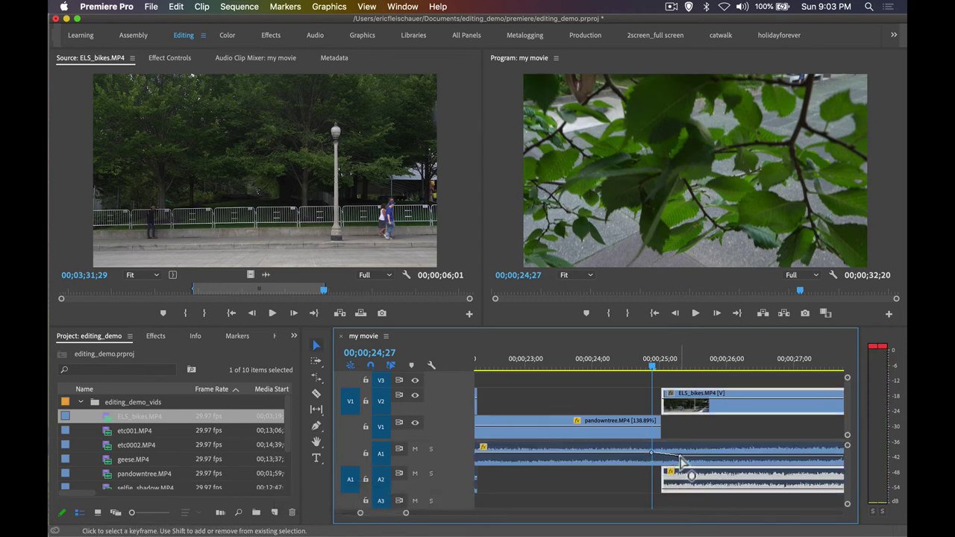
click(317, 429)
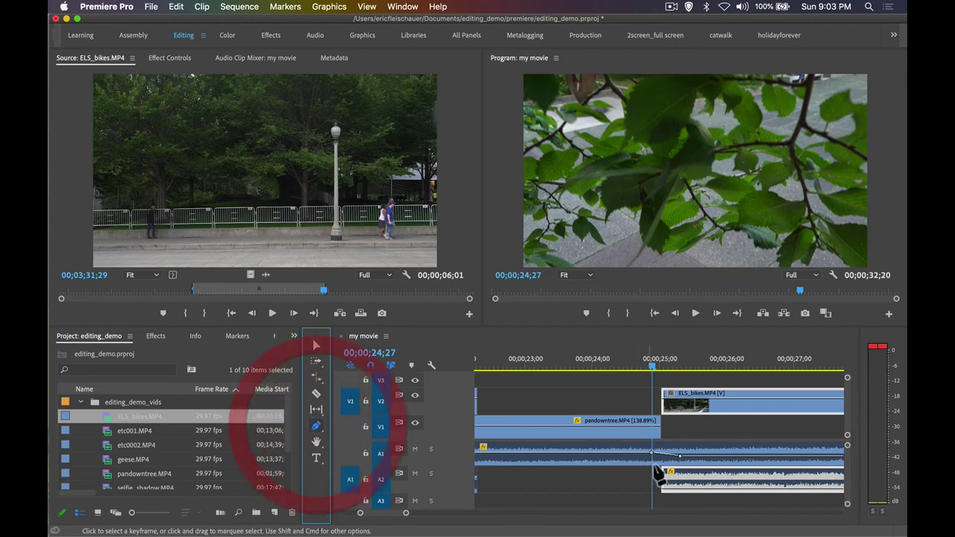
drag(679, 456, 656, 457)
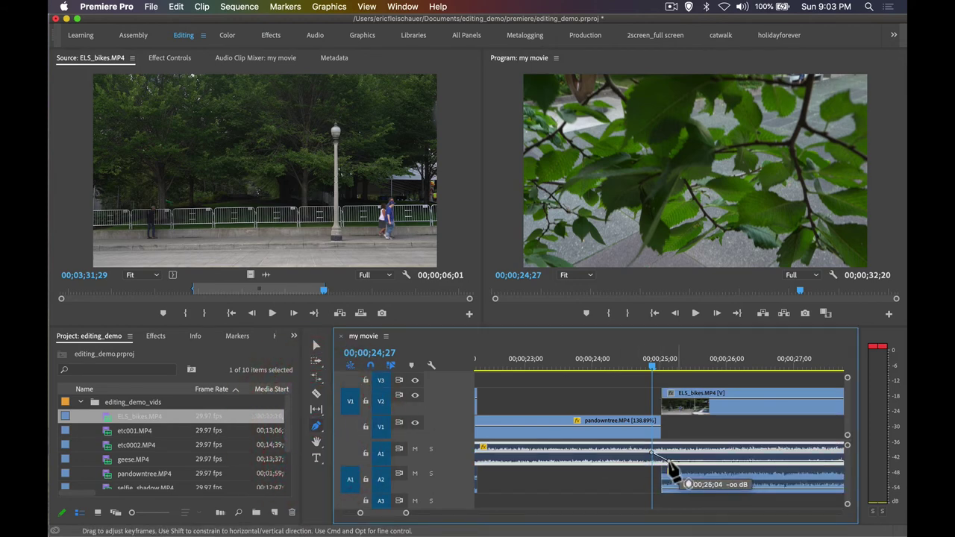
Step frame by frame through the A1 fade-out around the cut to ELS_bikes, and play it back up to 00;00;25;17.
key(Right)
key(Right)
key(Right)
key(Right)
key(Right)
key(Right)
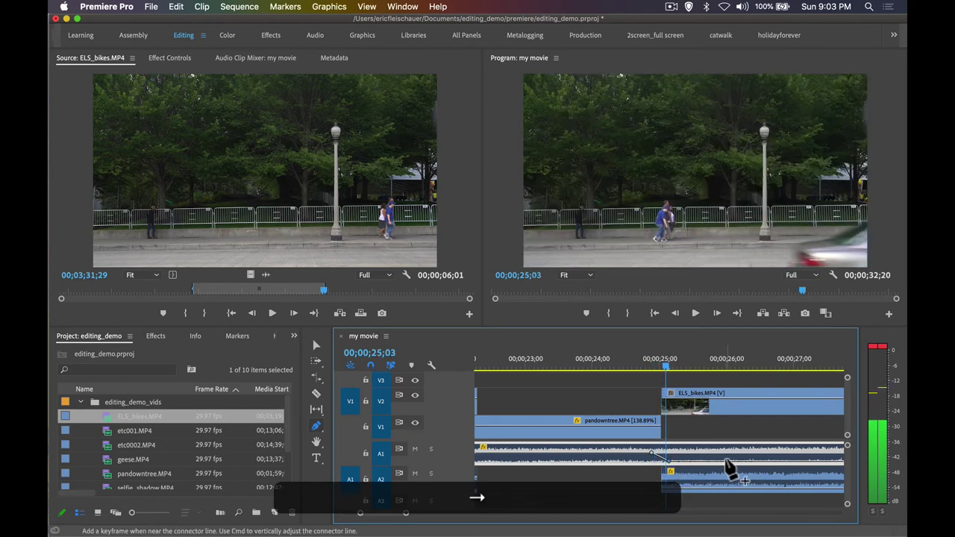
key(Left)
key(Left)
key(Left)
key(Left)
key(Left)
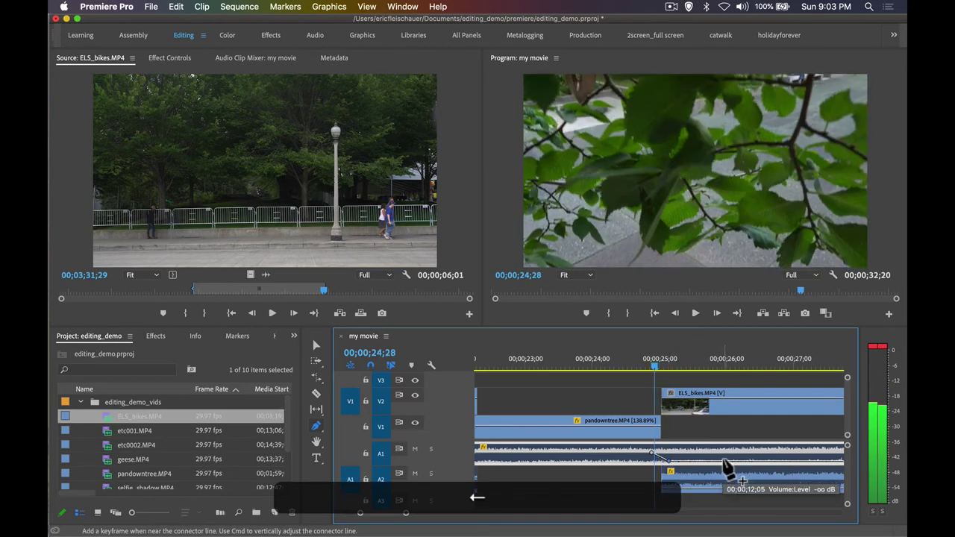
key(Left)
key(Right)
key(Right)
key(Right)
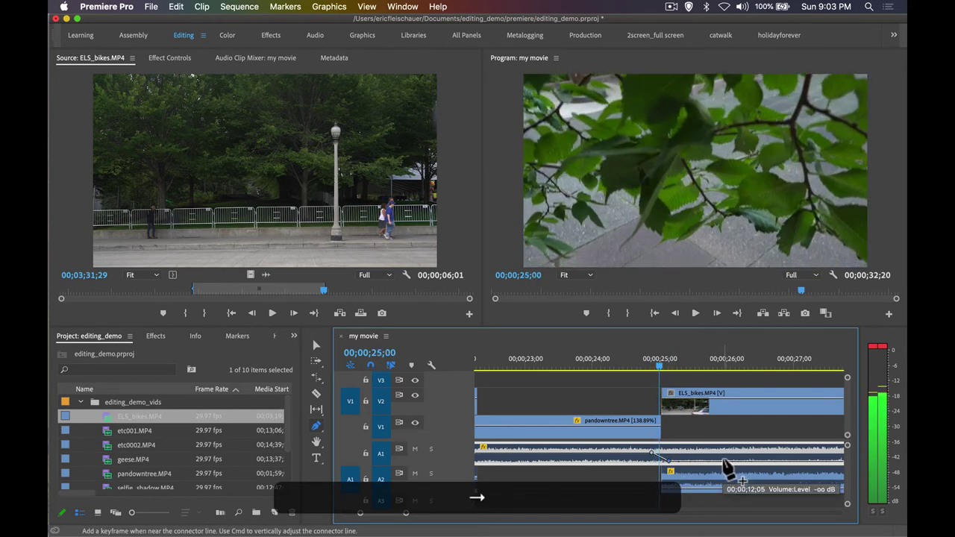
key(Right)
key(Right)
key(Right)
key(Right)
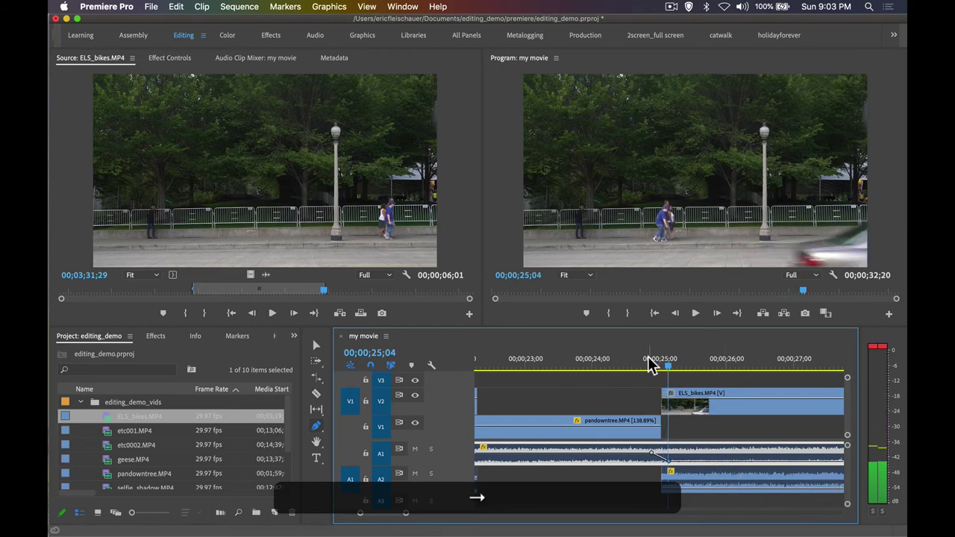
click(604, 368)
key(space)
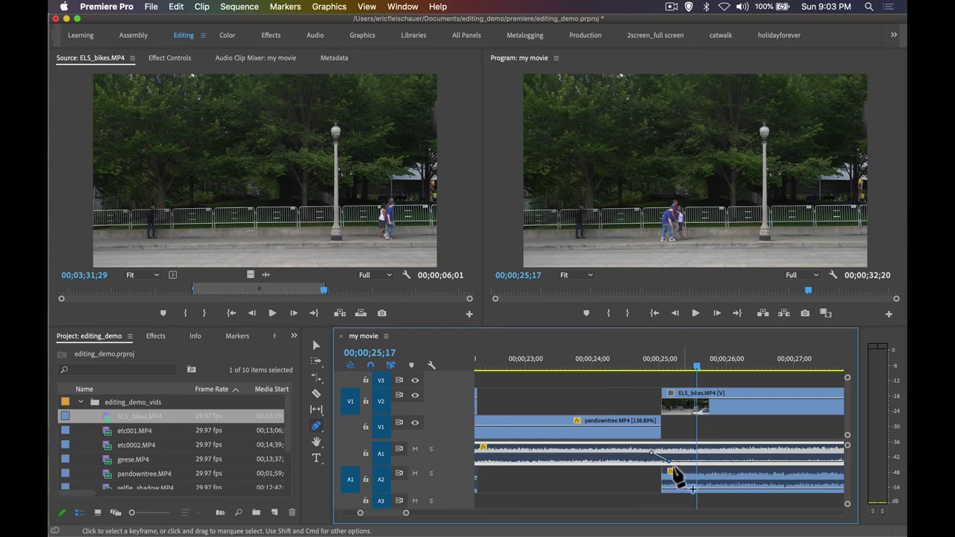
Lengthen the A1 fade-out to run from about 00;00;24;15 to about 00;00;25;17, and play it from 00;00;24;05 to 00;00;26;03.
drag(669, 461, 626, 453)
drag(630, 366, 603, 366)
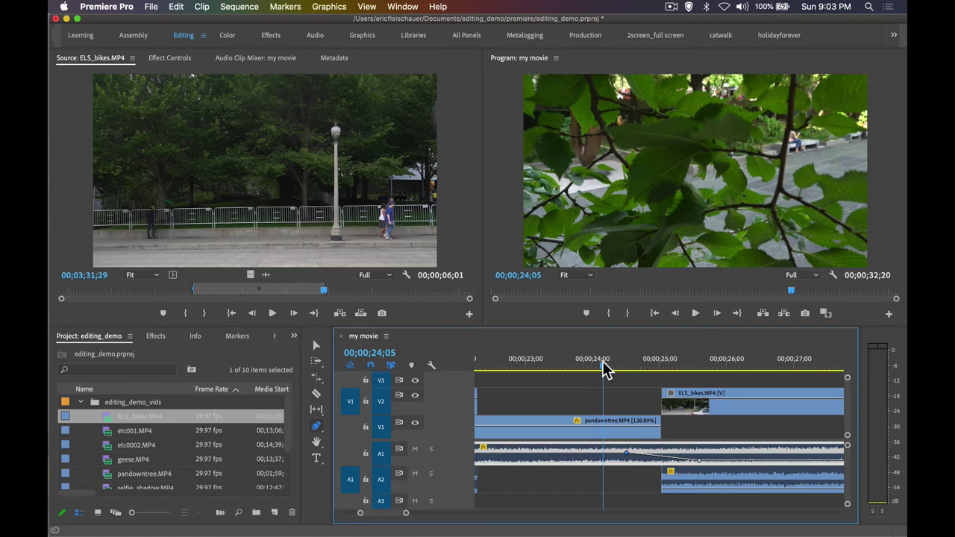
key(space)
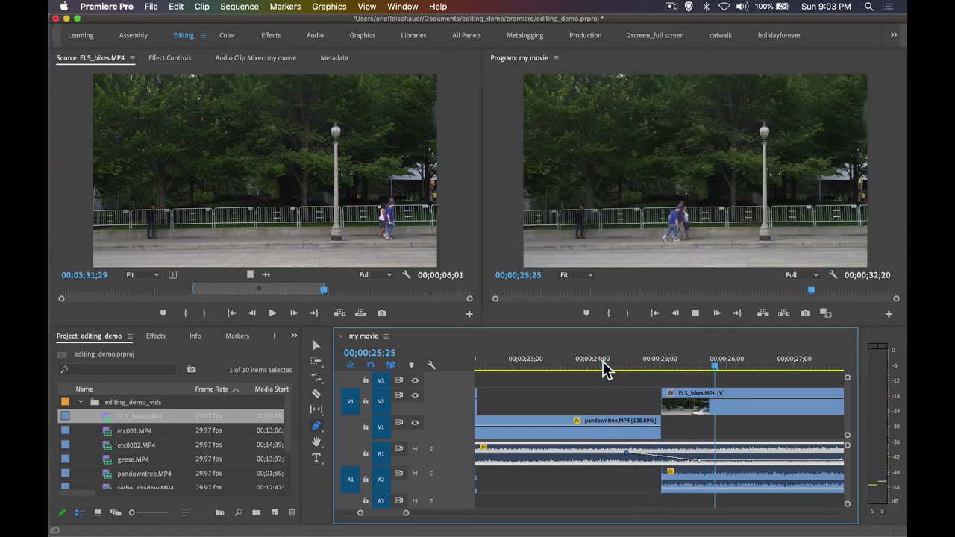
key(space)
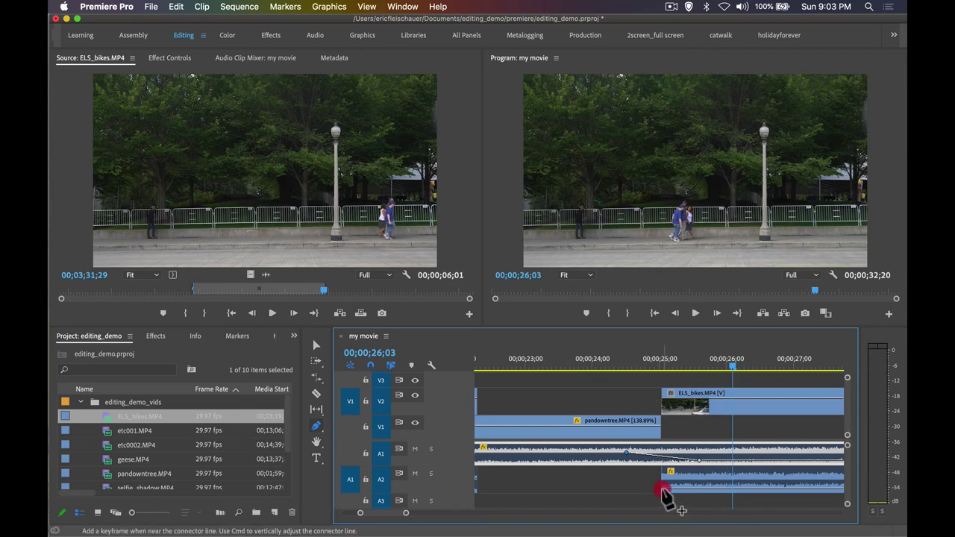
Fade in the ELS_bikes audio on A2 with two volume keyframes over about 12 frames from its start, and play the transition.
drag(662, 490, 689, 485)
click(625, 359)
key(space)
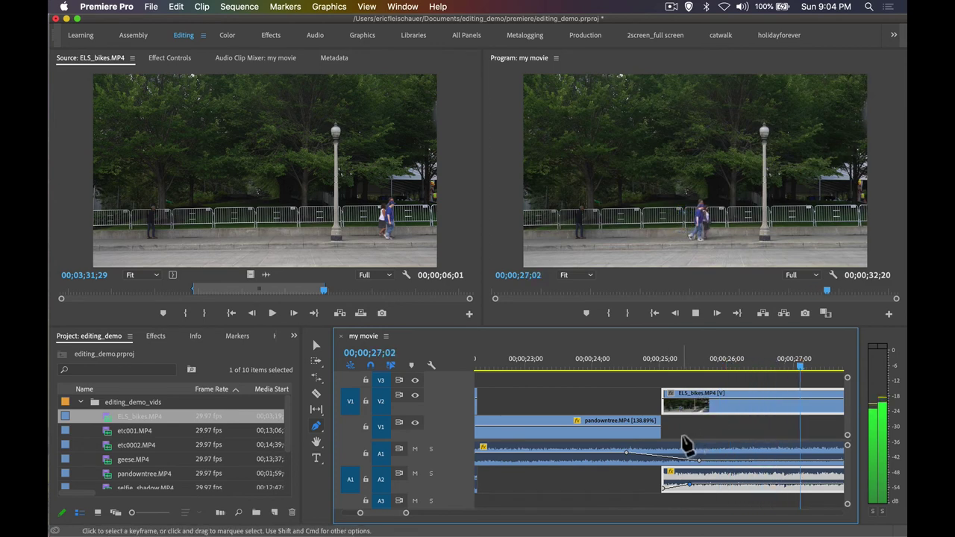
Review the end of the sequence in a wider timeline view, and go back to 00;00;27;23.
scroll(682, 440, right, 5)
key(minus)
key(minus)
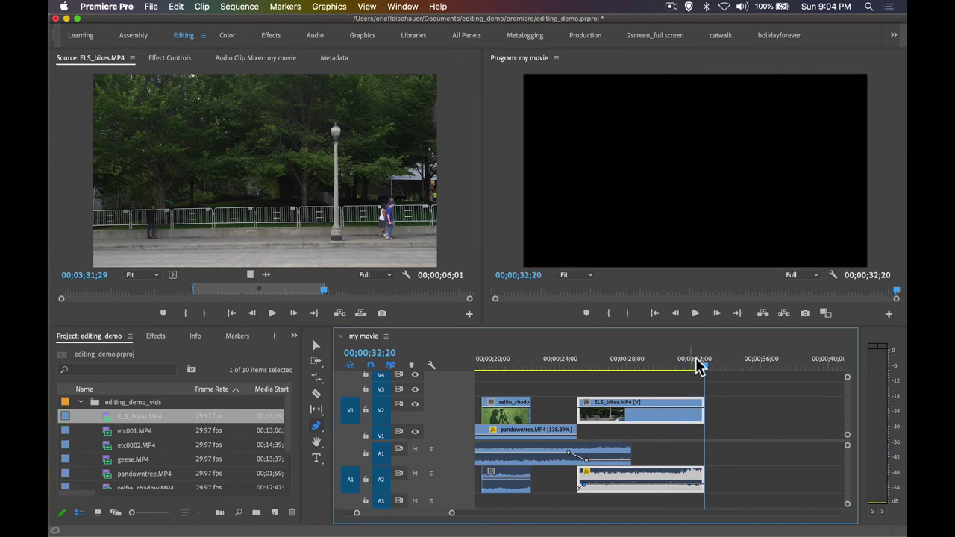
drag(687, 369, 622, 366)
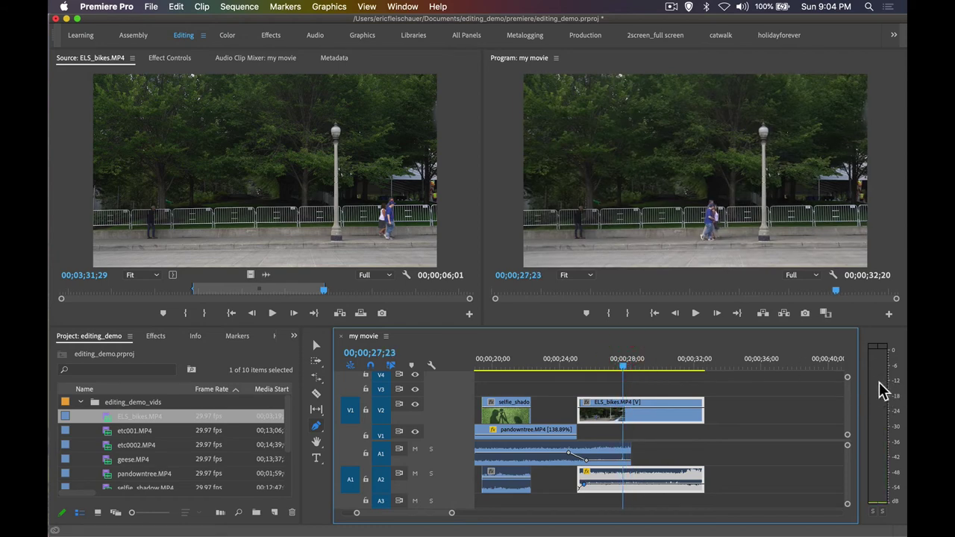
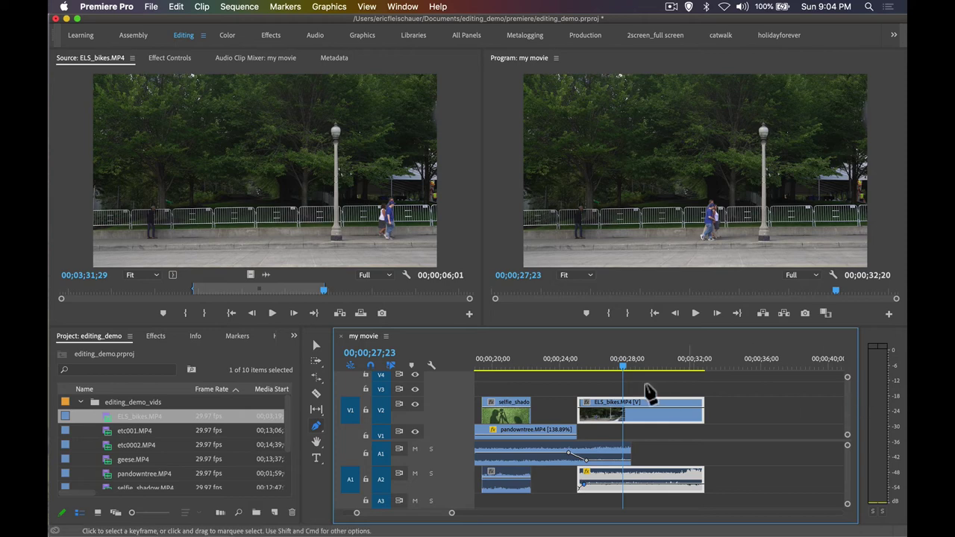
Play and scrub through the ELS_bikes clip in the my movie sequence to review its picture and sound.
key(space)
click(627, 365)
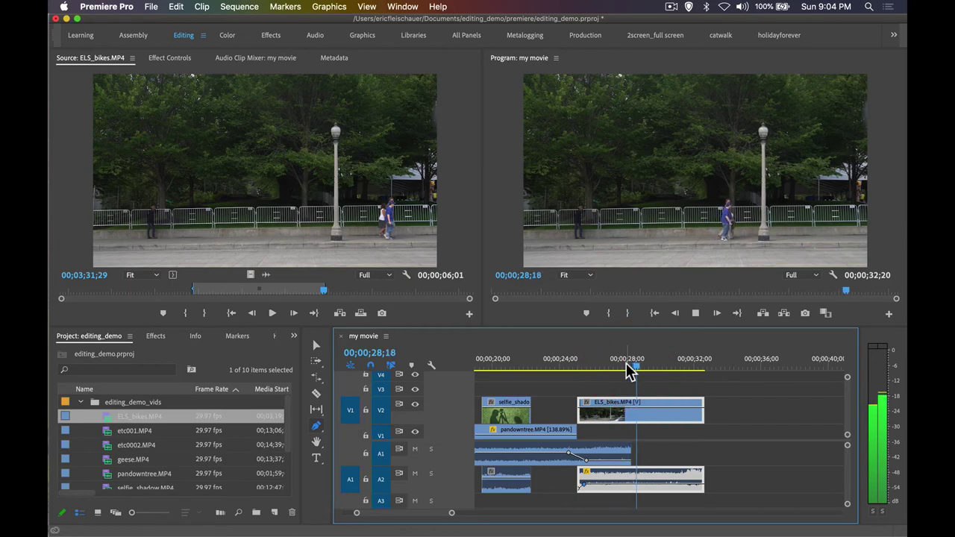
key(space)
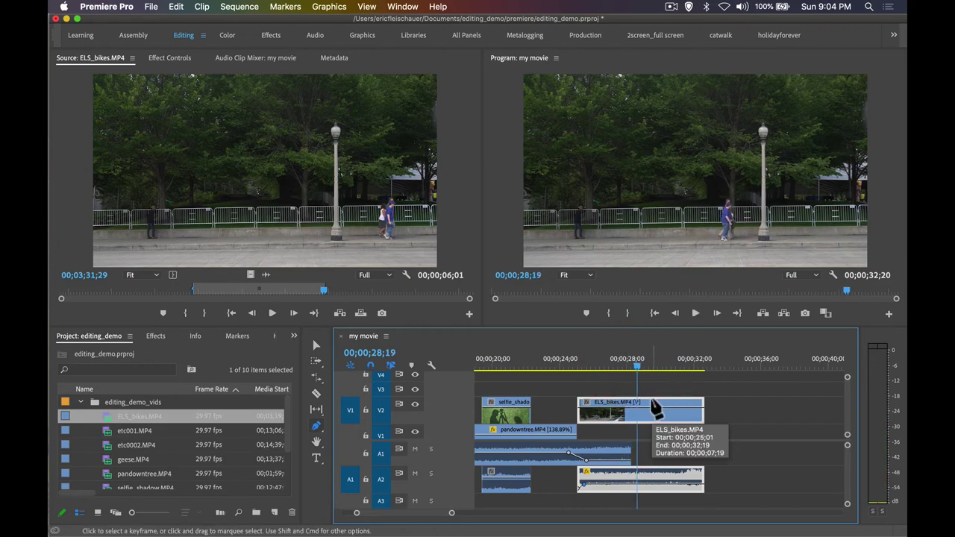
click(550, 359)
key(space)
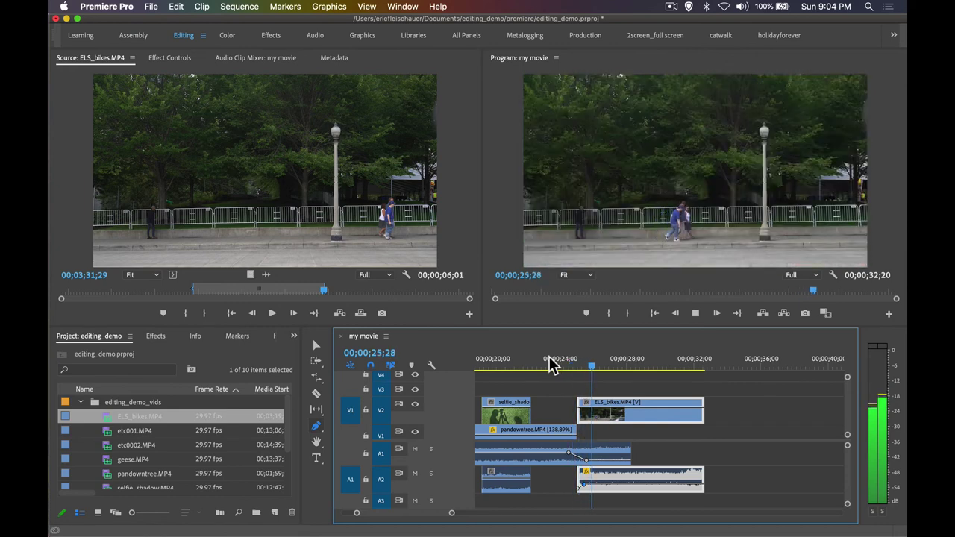
key(space)
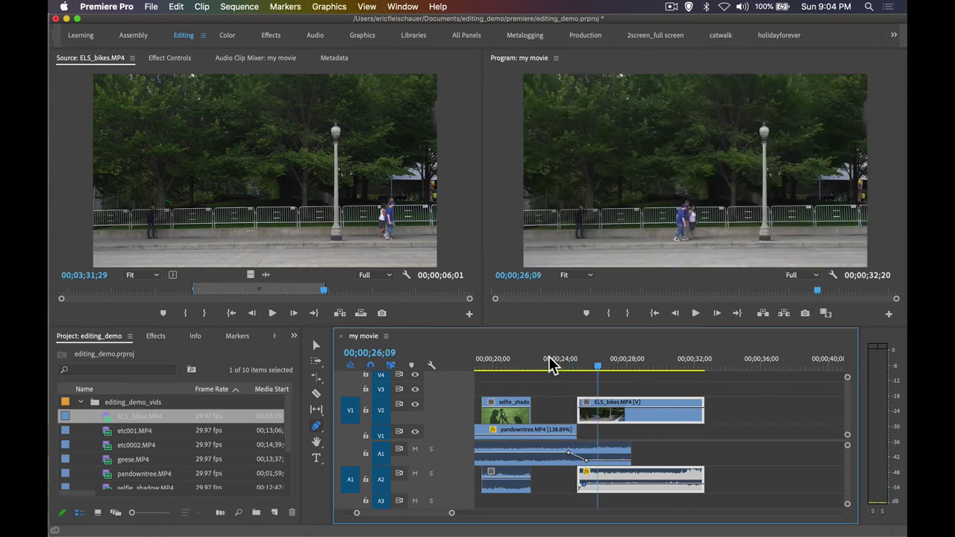
click(617, 364)
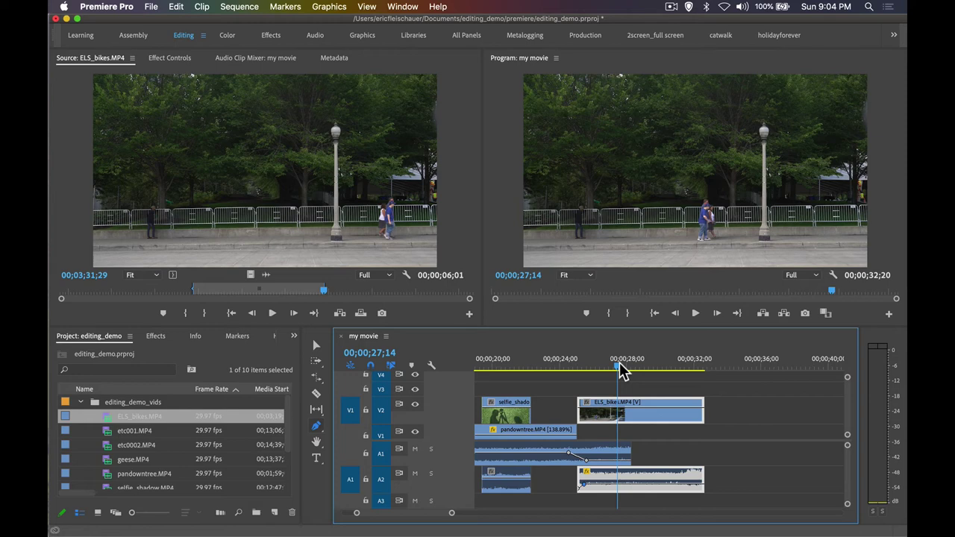
drag(618, 364, 646, 378)
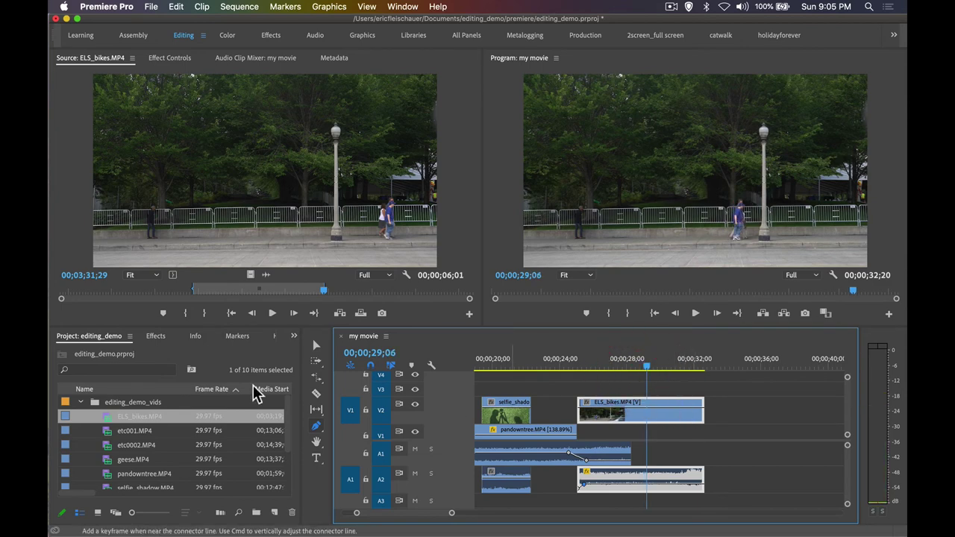
Switch to the Selection tool, select the ELS_bikes clip on V2 and place the playhead at 00;00;29;14.
click(316, 345)
click(666, 393)
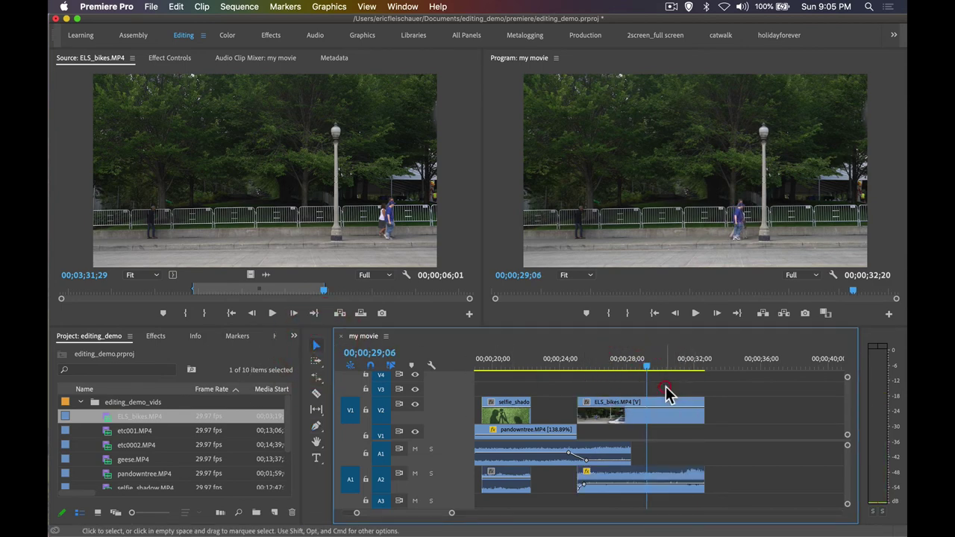
click(678, 411)
click(650, 365)
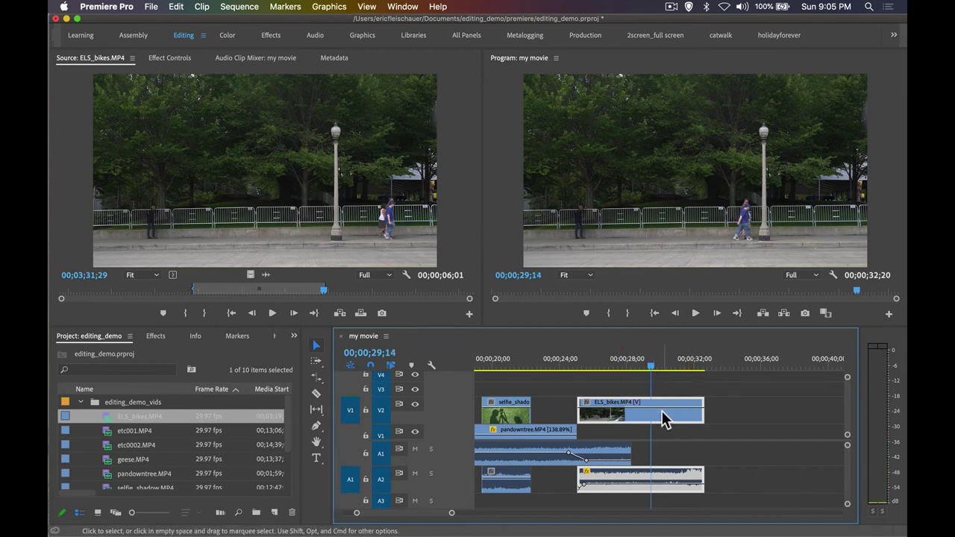
Browse the audio and video effect categories, including the Transition group within Video Effects, and collapse them again.
click(156, 336)
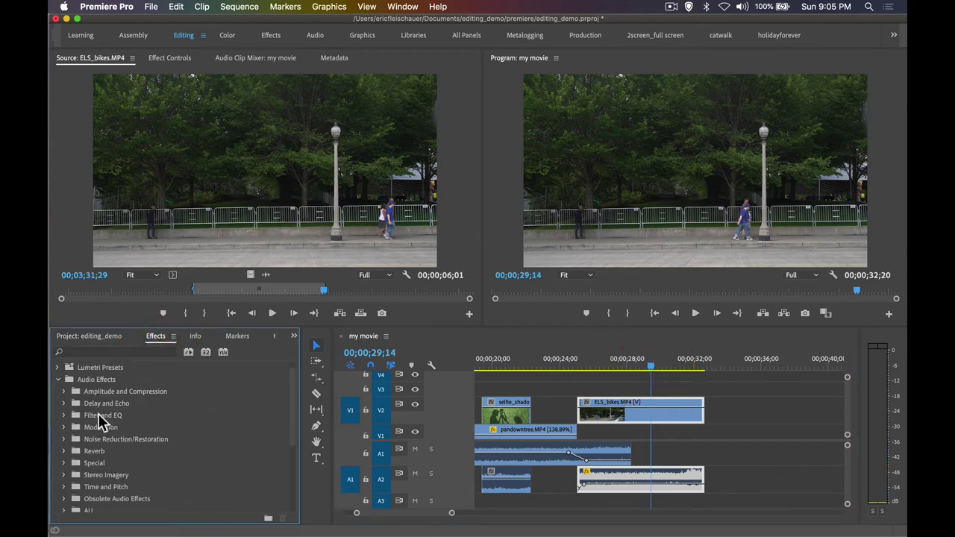
click(59, 380)
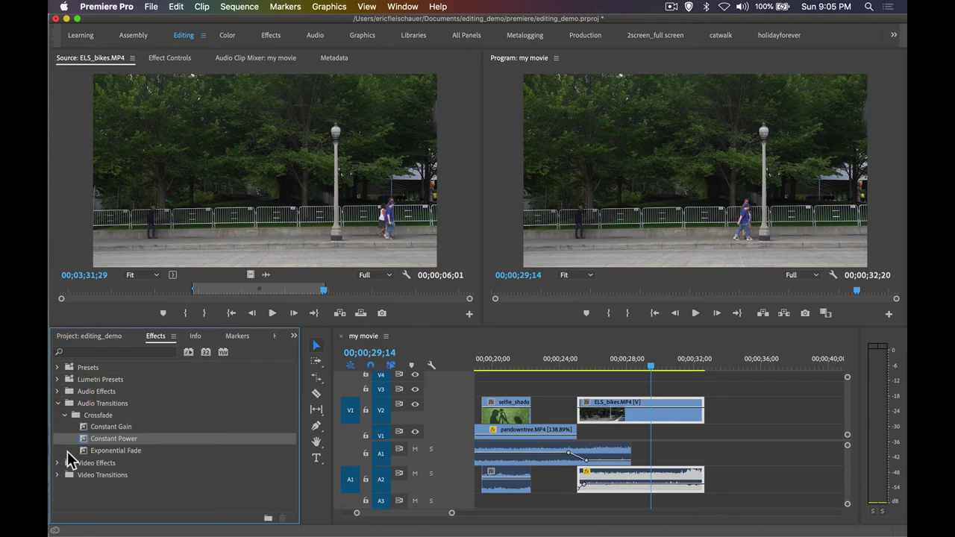
click(63, 414)
click(59, 427)
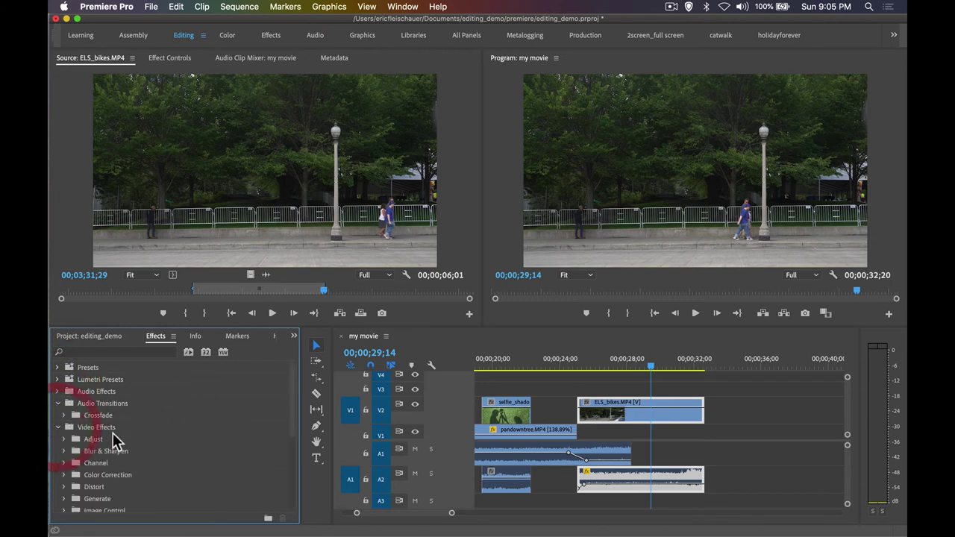
scroll(115, 440, down, 5)
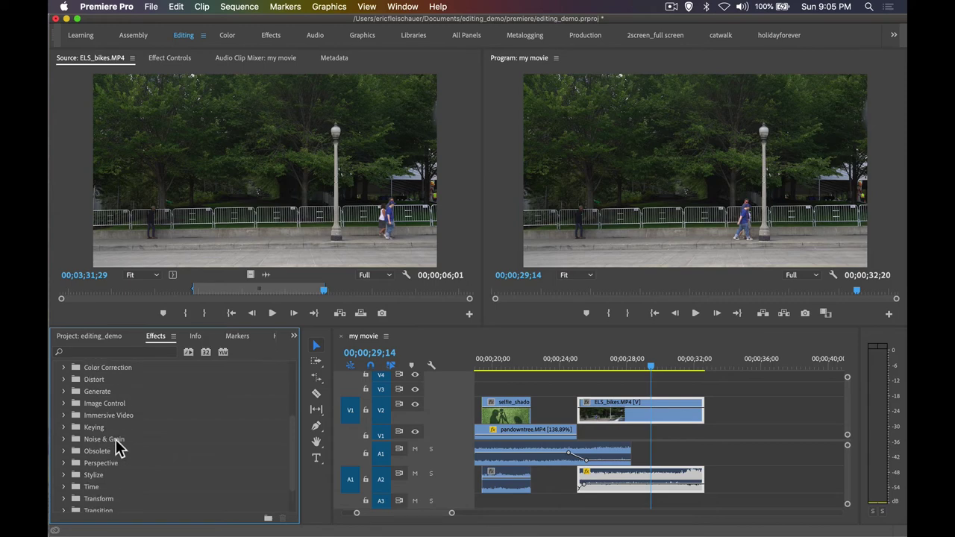
scroll(109, 440, up, 2)
scroll(110, 439, down, 5)
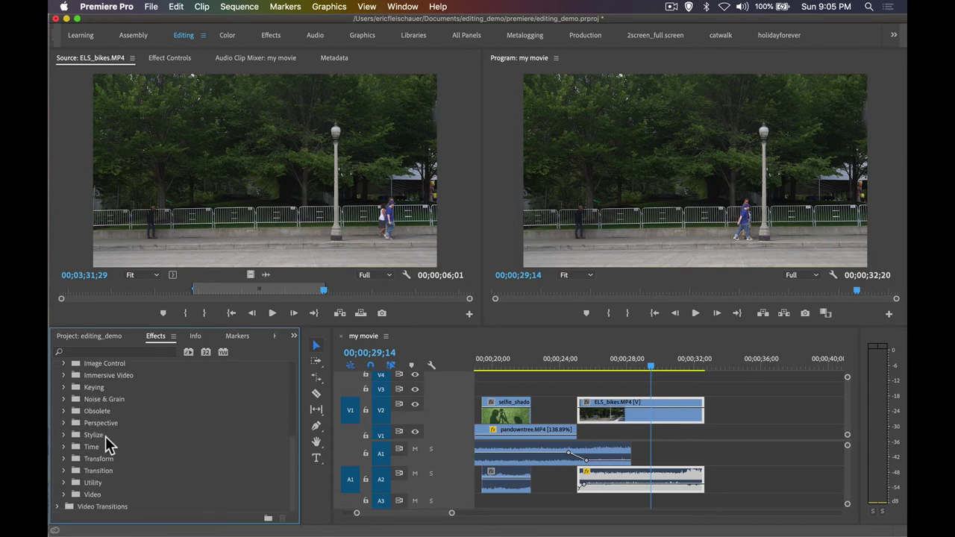
click(65, 471)
scroll(131, 453, down, 3)
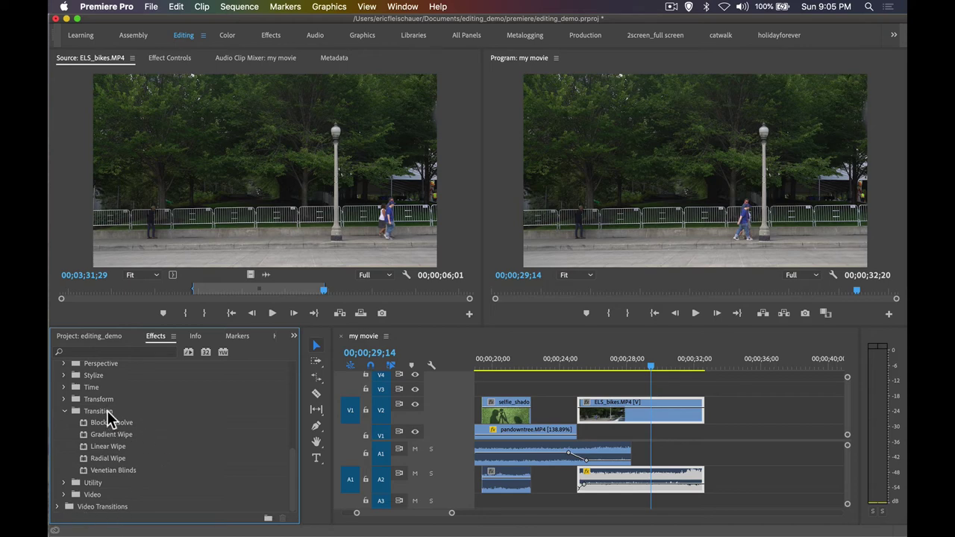
scroll(106, 413, up, 3)
click(64, 483)
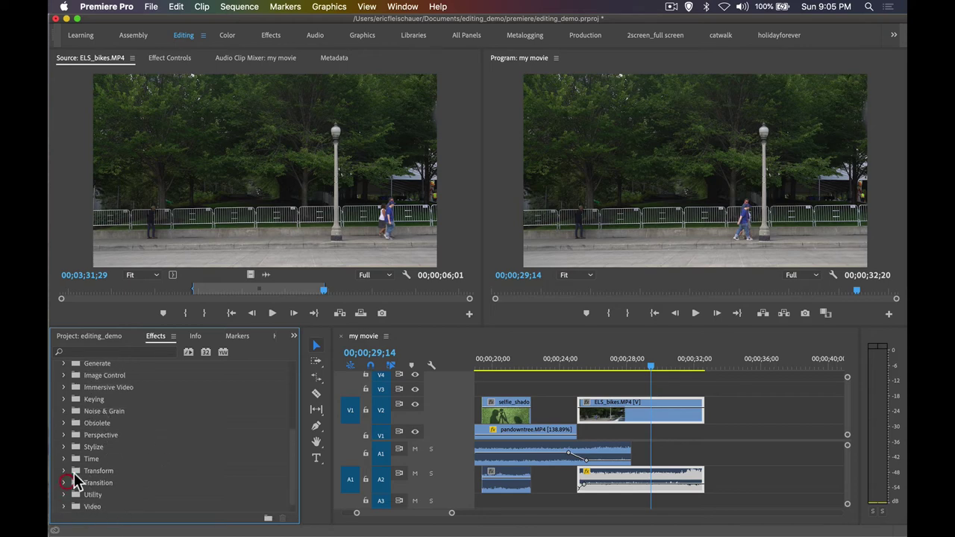
scroll(73, 470, up, 5)
click(59, 423)
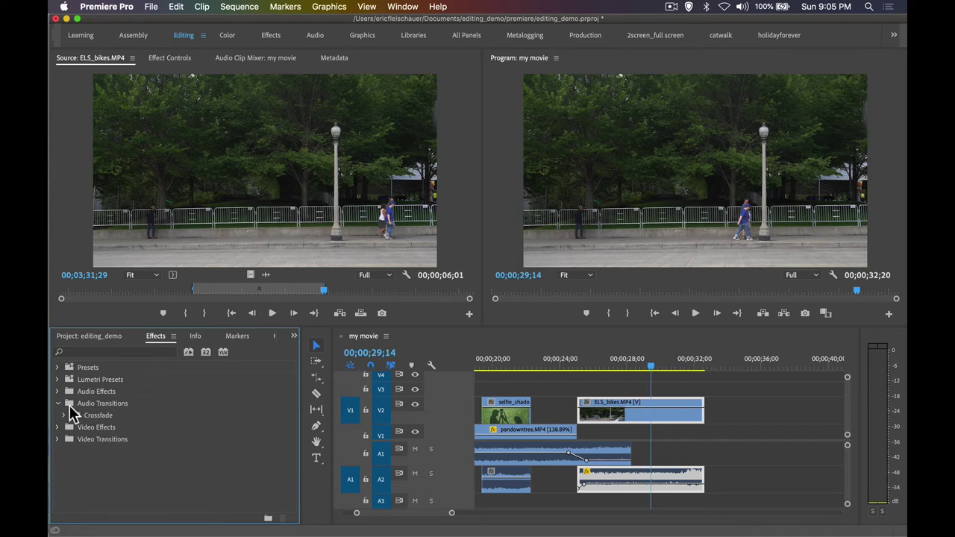
click(58, 403)
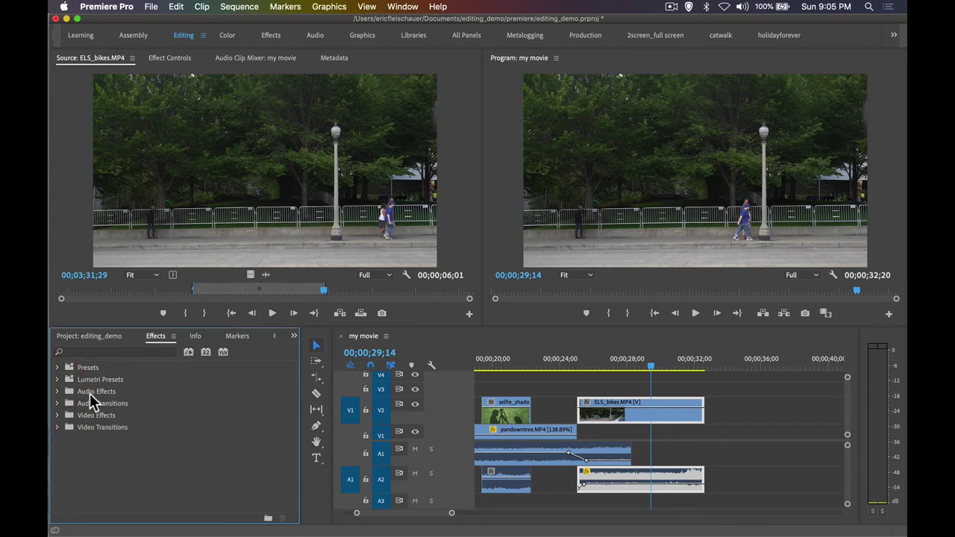
Examine the Distort effects within the Video Effects library.
click(58, 417)
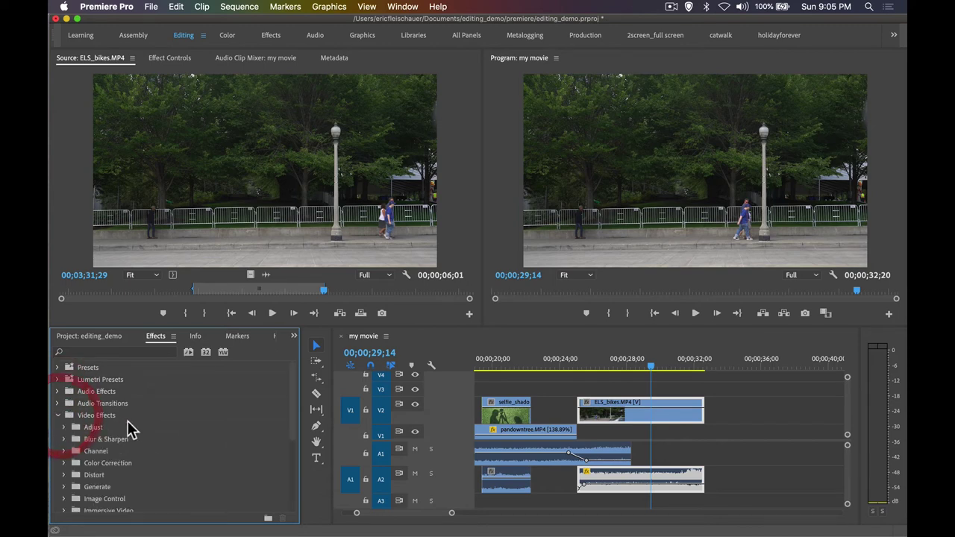
scroll(127, 421, down, 3)
scroll(103, 427, down, 2)
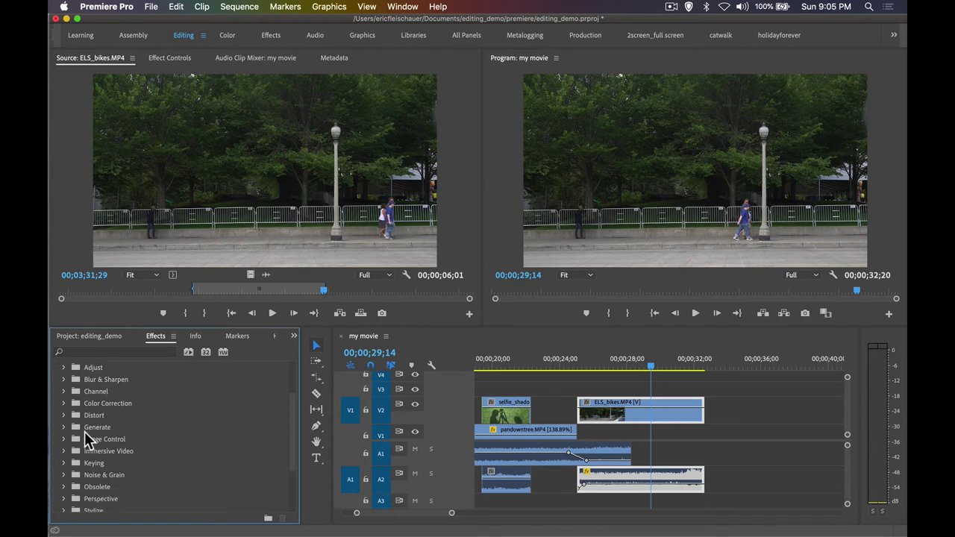
click(64, 415)
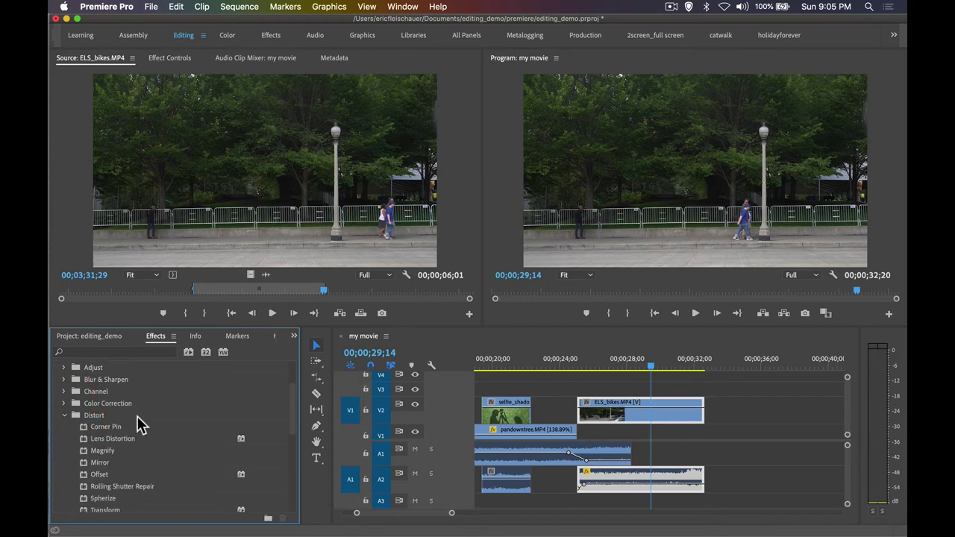
scroll(139, 423, down, 3)
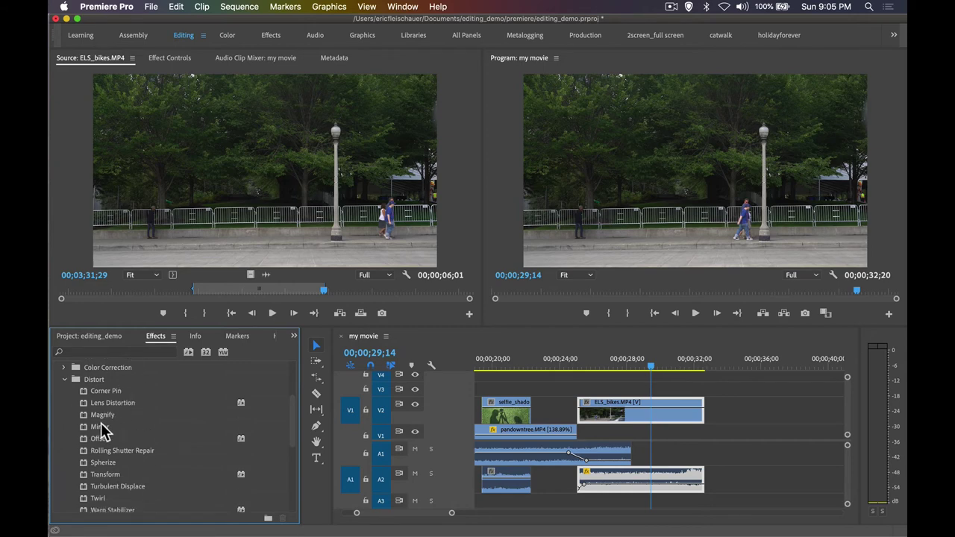
scroll(134, 447, down, 2)
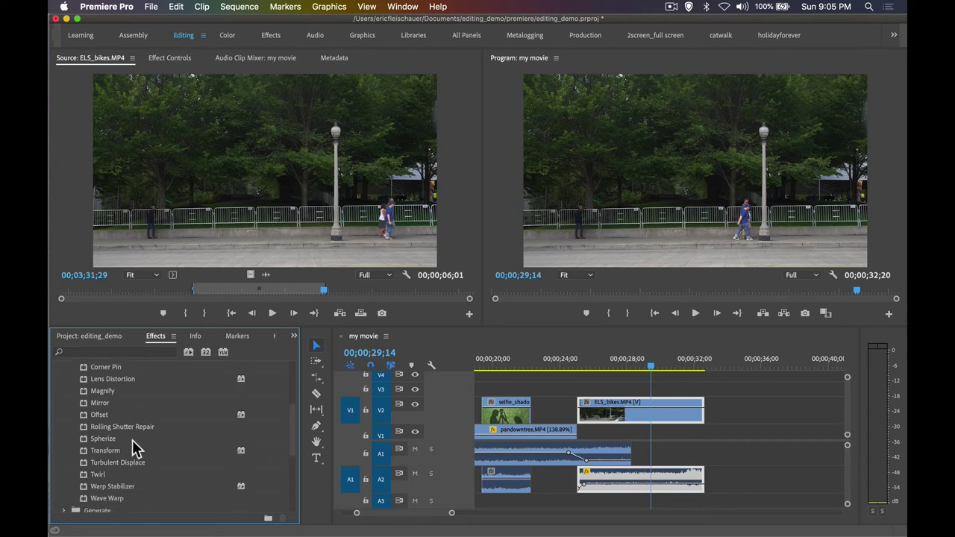
scroll(138, 455, down, 2)
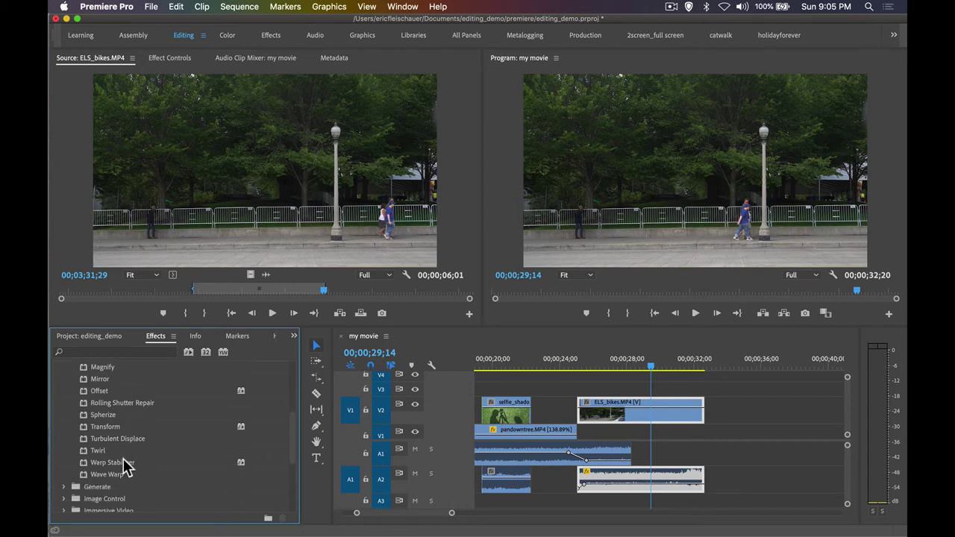
scroll(125, 464, up, 4)
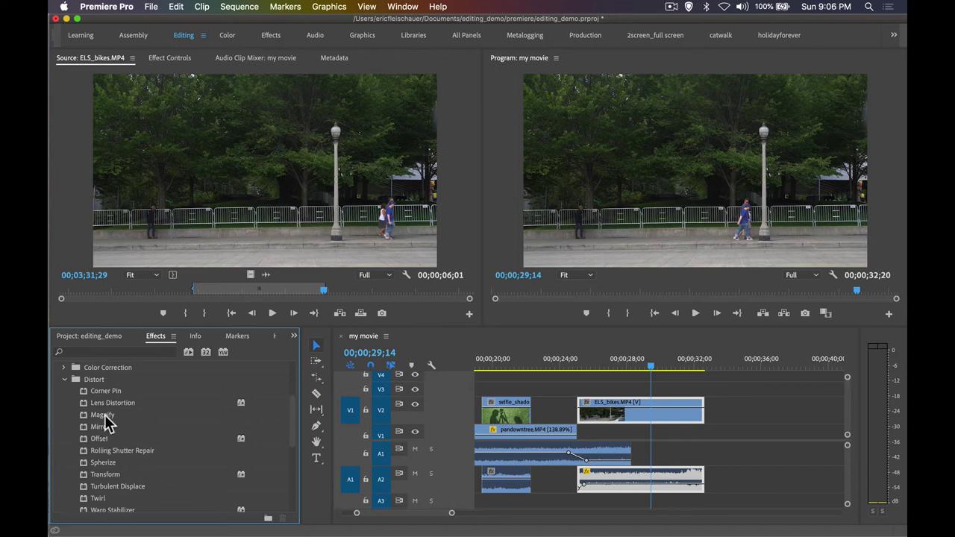
click(64, 379)
scroll(89, 408, up, 2)
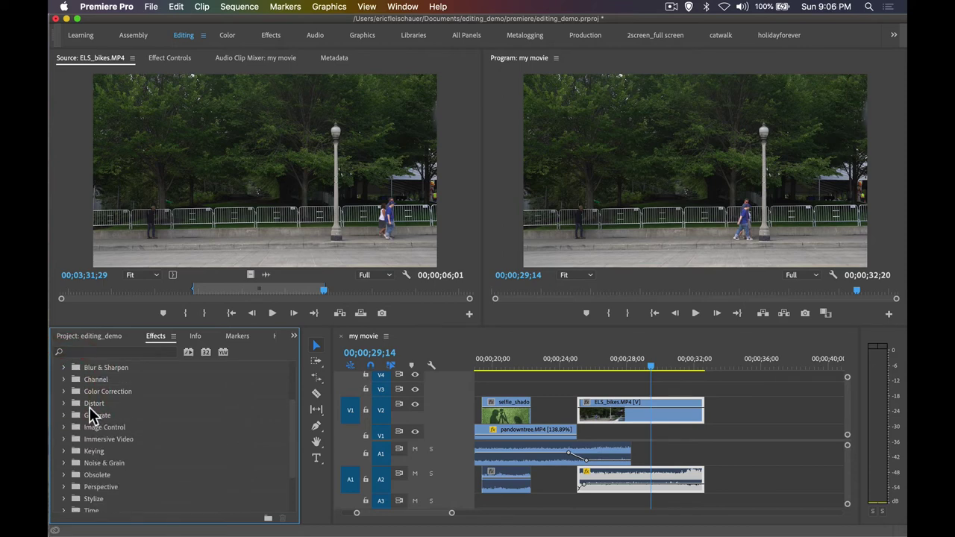
scroll(88, 397, up, 3)
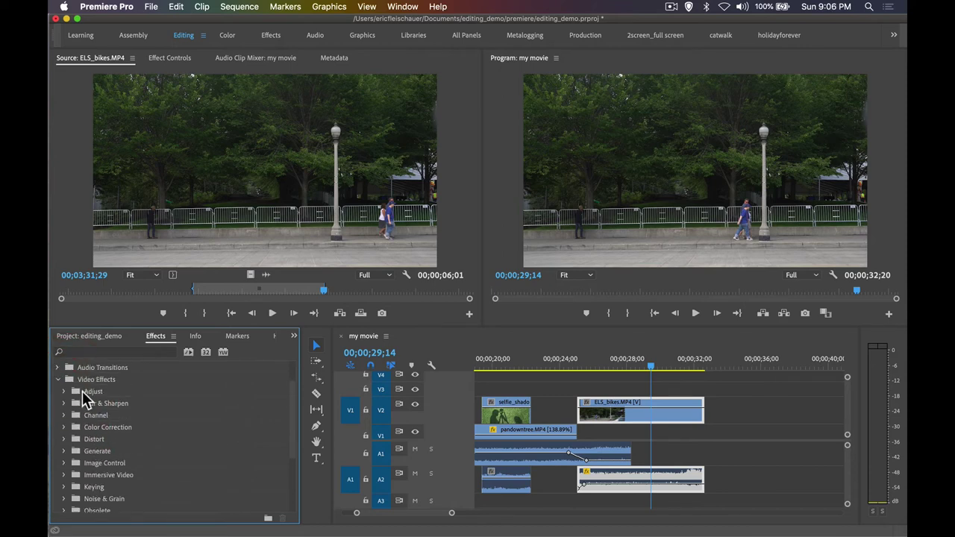
Apply the Mosaic effect from Stylize to the ELS_bikes clip and scrub over it, leaving the playhead at 00;00;30;03.
scroll(90, 403, down, 8)
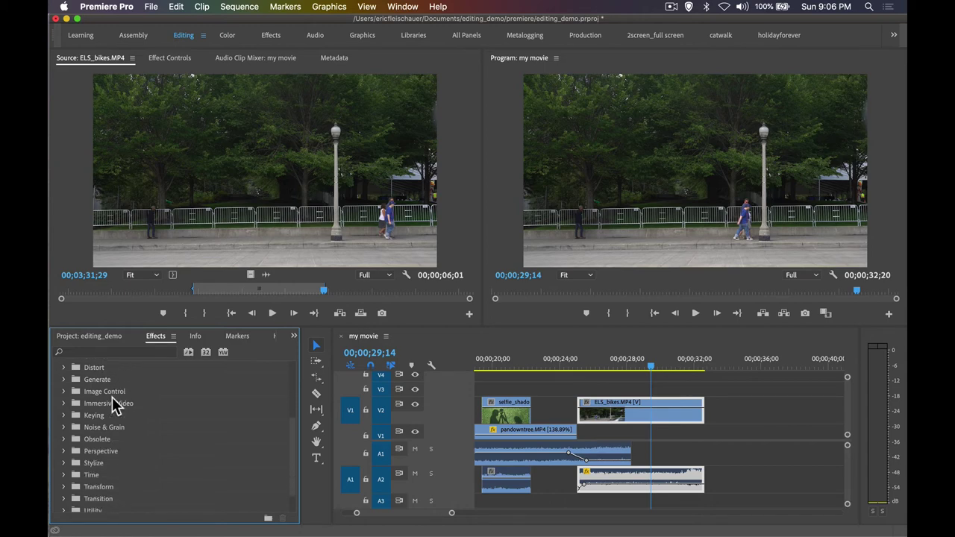
click(64, 439)
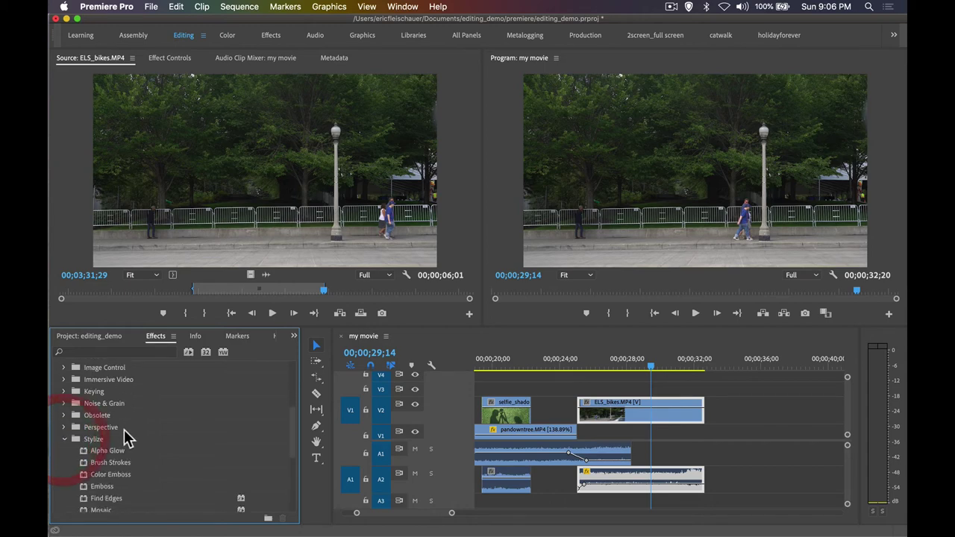
scroll(127, 436, down, 3)
scroll(141, 437, down, 2)
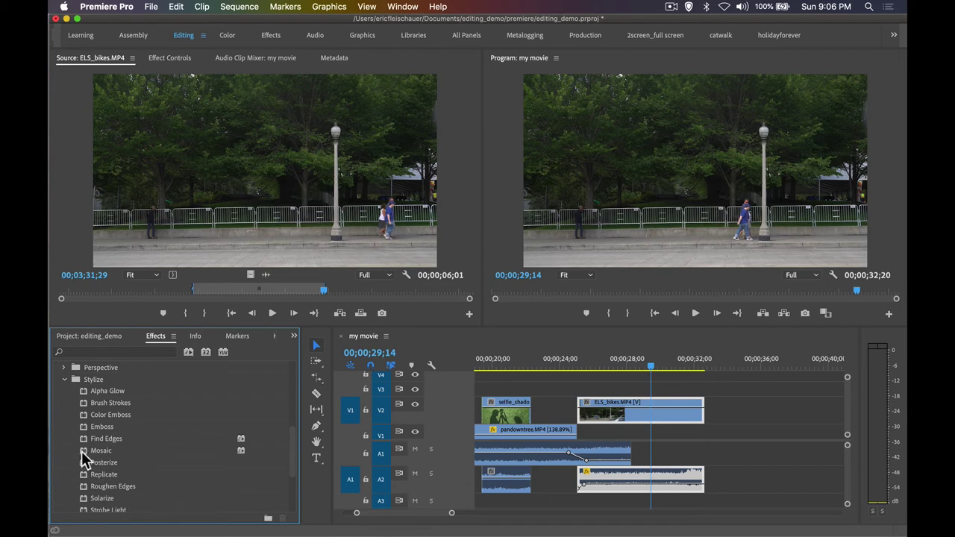
drag(83, 455, 682, 422)
click(653, 366)
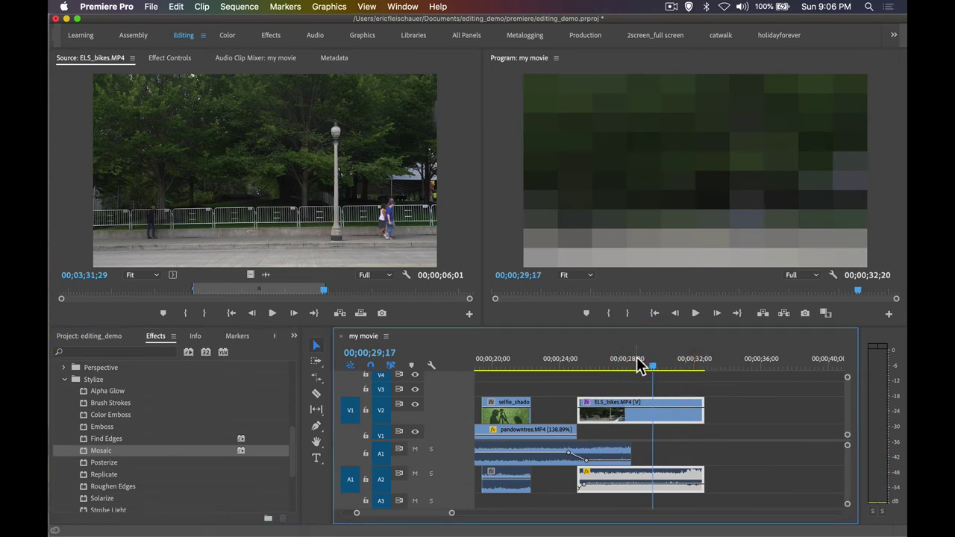
click(669, 365)
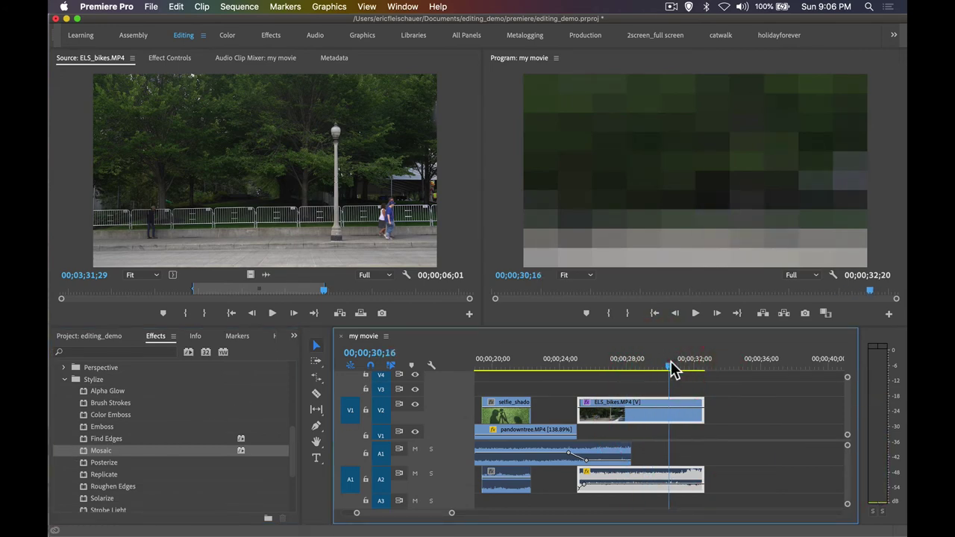
drag(670, 365, 662, 367)
Load the ELS_bikes clip from the sequence into the Source monitor and scrub it to 00;03;28;19.
double_click(666, 420)
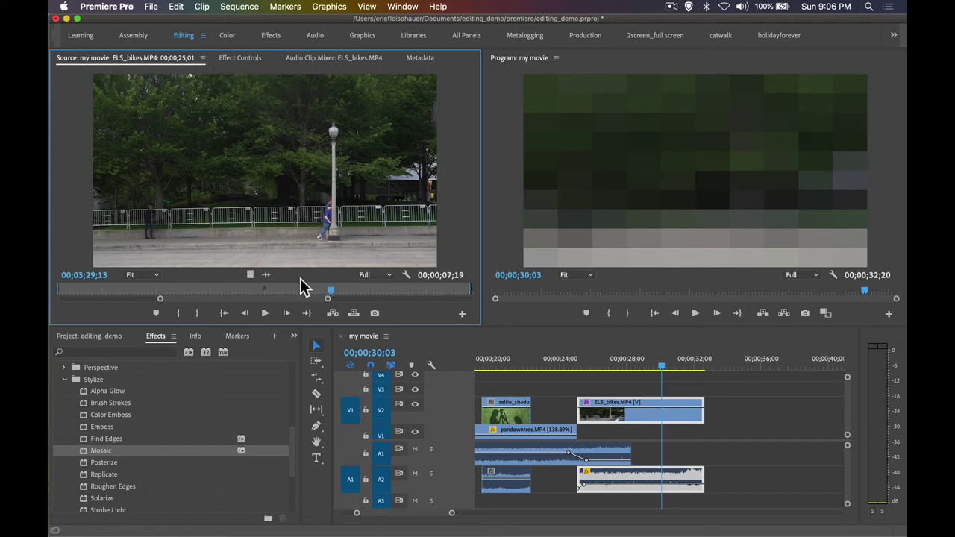
drag(329, 300, 403, 306)
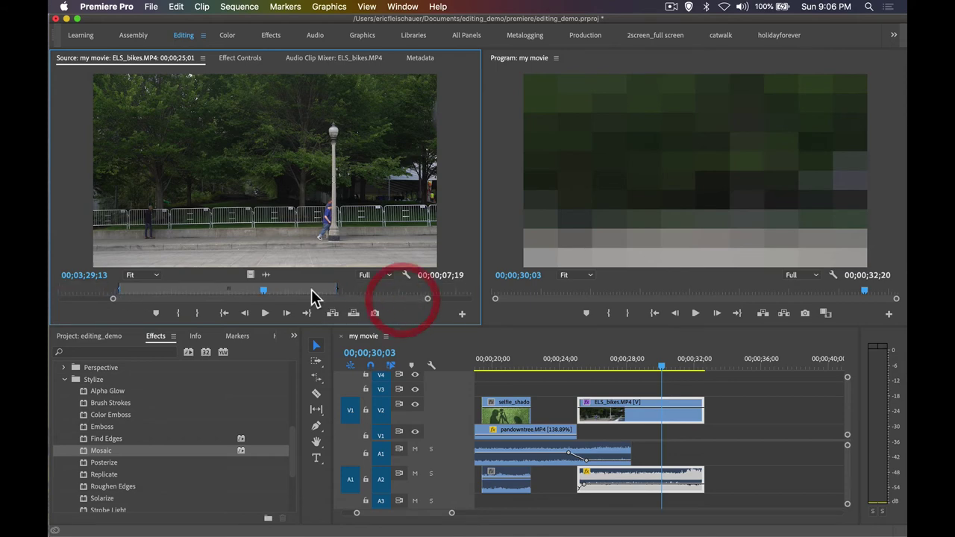
drag(256, 291, 240, 289)
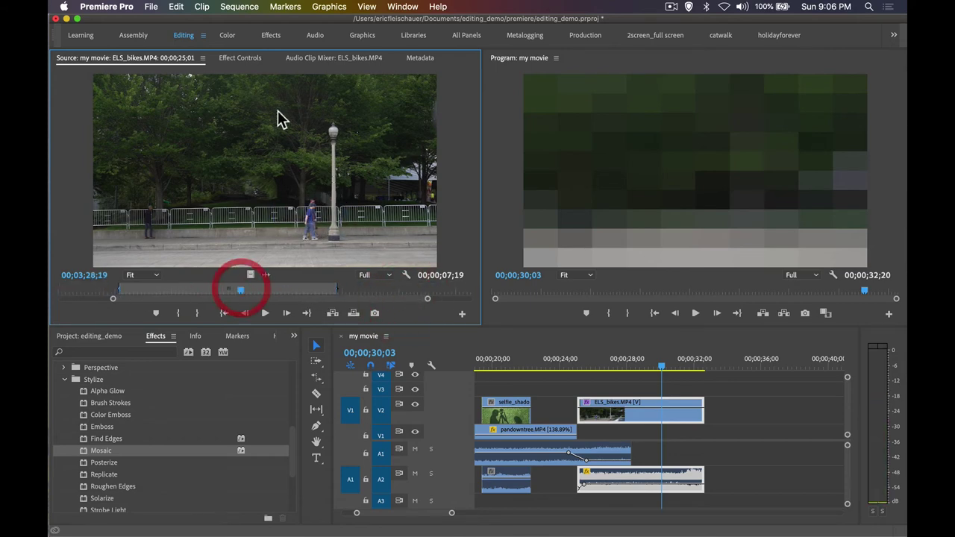
Show the Mosaic settings of the ELS_bikes clip and switch the effect off and back on to compare the picture.
click(239, 58)
scroll(185, 145, down, 2)
scroll(185, 149, down, 3)
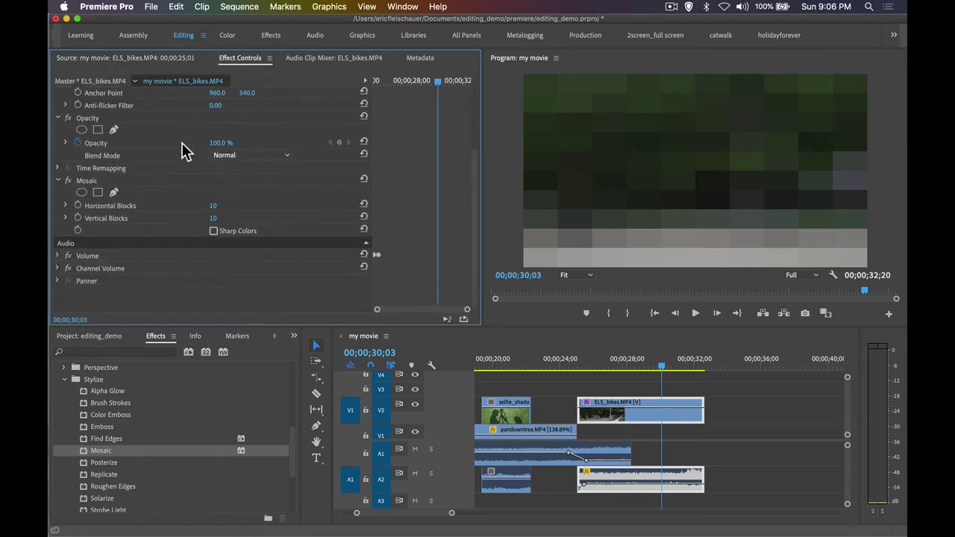
click(84, 182)
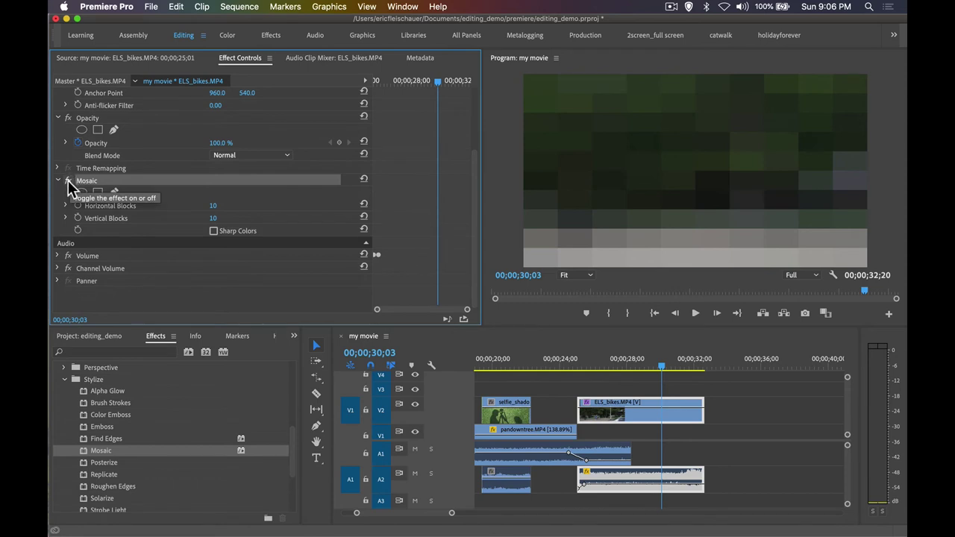
click(68, 181)
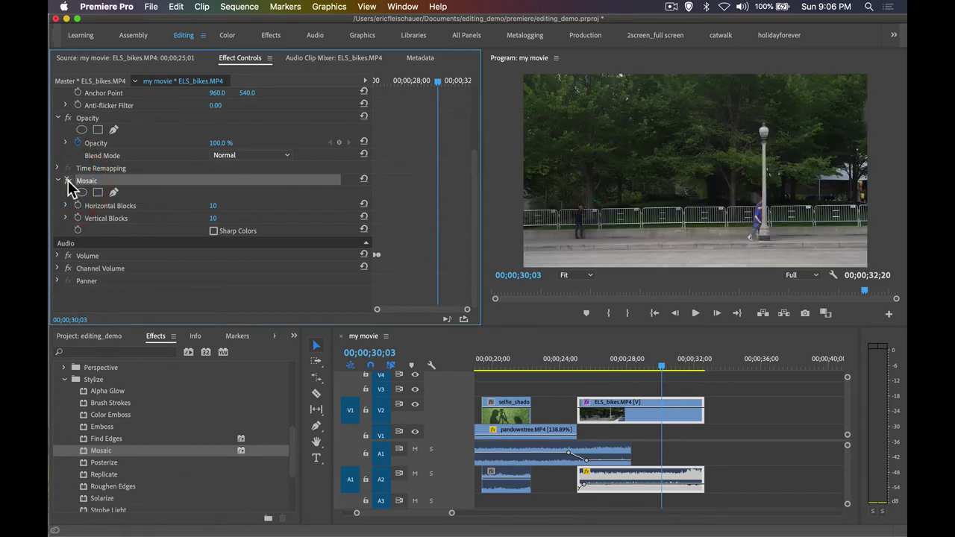
click(68, 181)
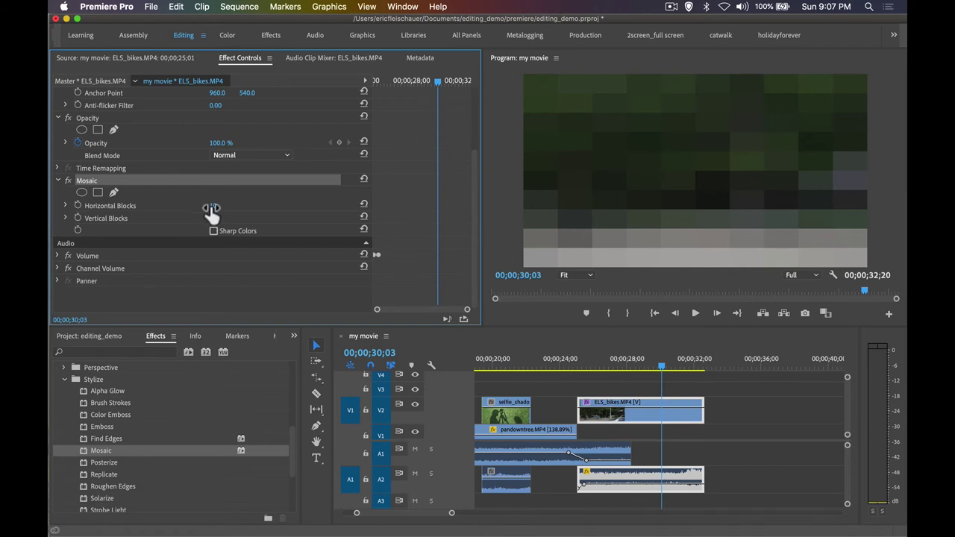
Set the Mosaic effect to 95 horizontal blocks and 109 vertical blocks.
mouse_move(211, 211)
mouse_down()
mouse_move(199, 211)
mouse_move(252, 211)
mouse_move(224, 207)
mouse_up()
text(100)
key(Return)
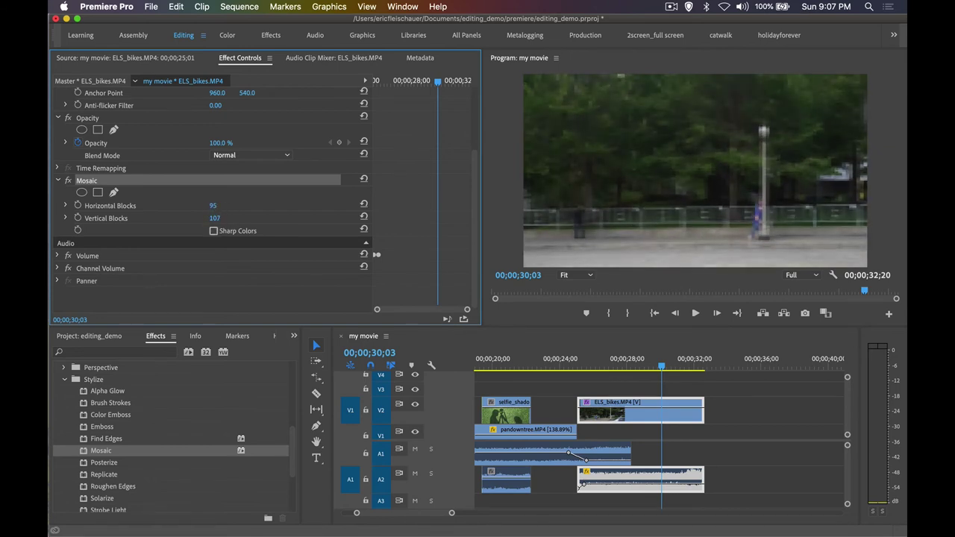
drag(234, 219, 241, 219)
Scrub over the ELS_bikes clip to preview the finer Mosaic, leaving the playhead at 00;00;28;26.
drag(635, 363, 671, 371)
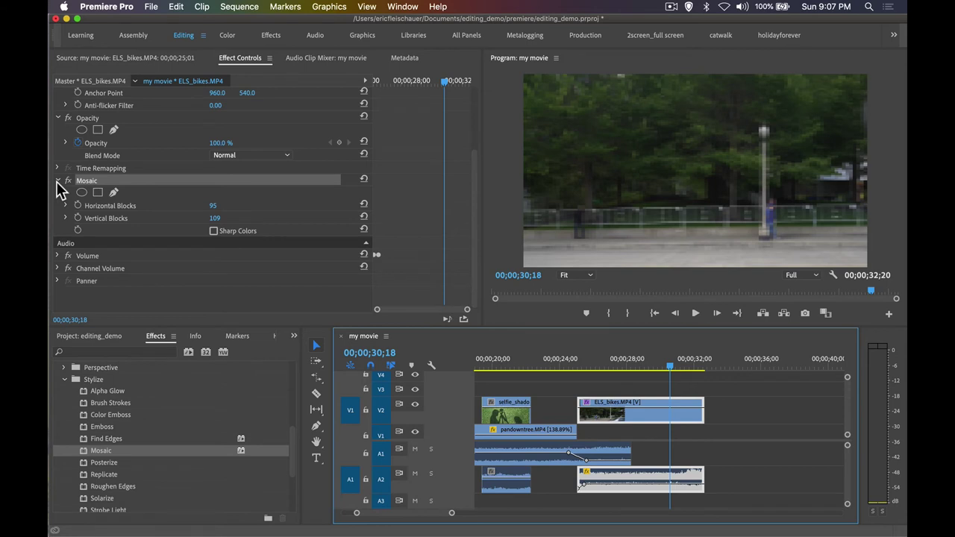
key(super+s)
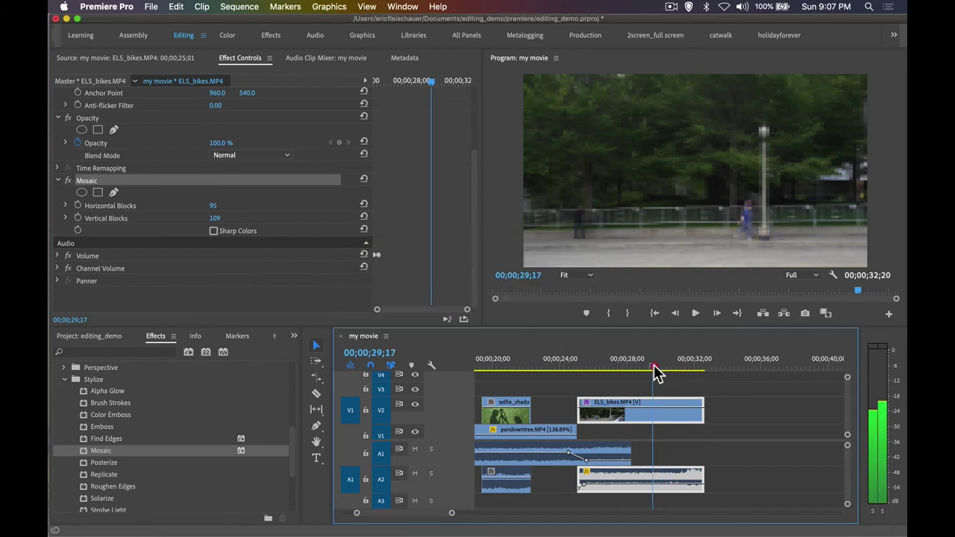
click(662, 367)
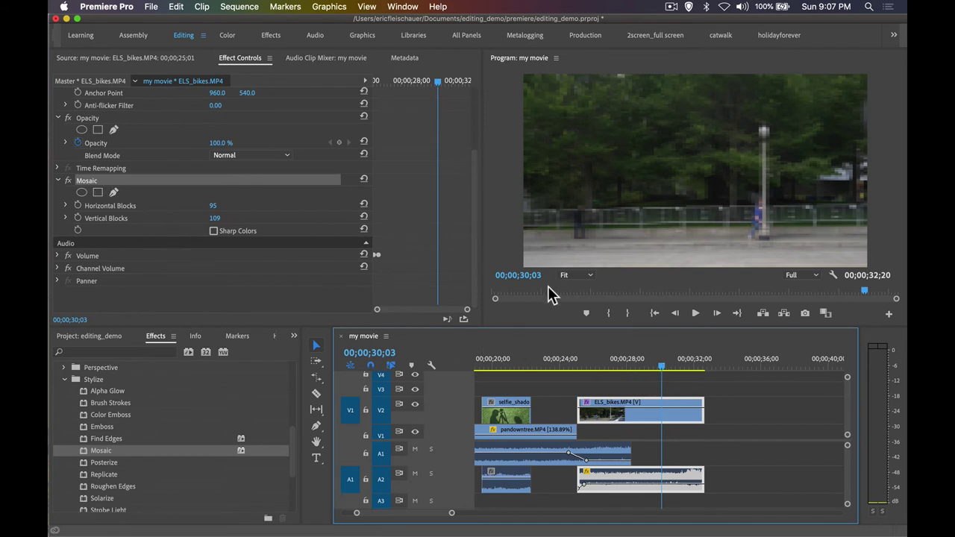
drag(597, 366, 641, 366)
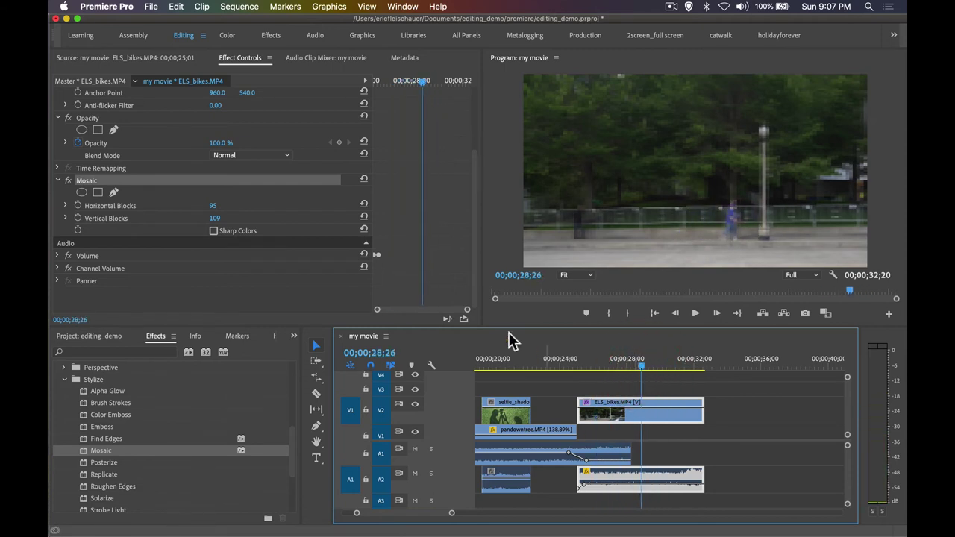
Collapse and re-expand the Mosaic settings, and toggle the effect to compare the picture, leaving it switched off.
click(58, 180)
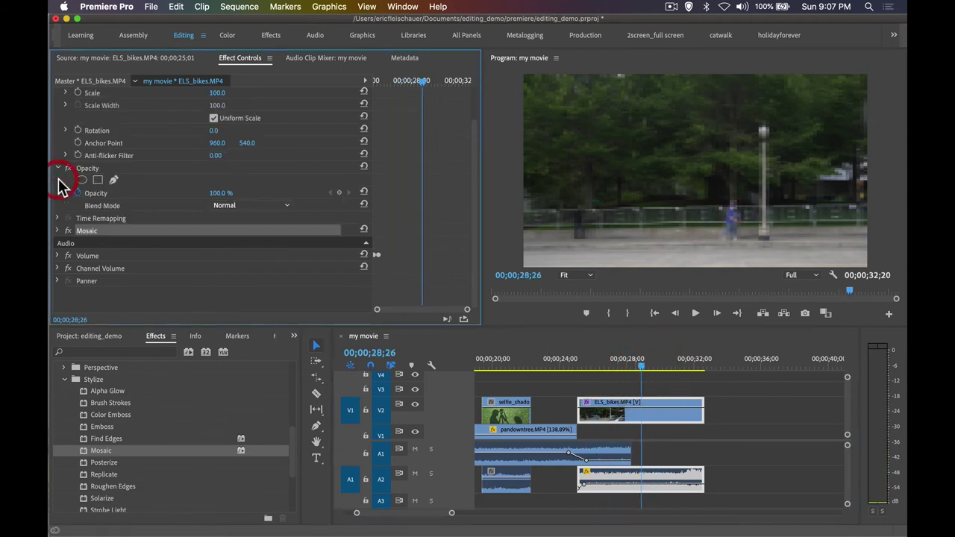
click(58, 232)
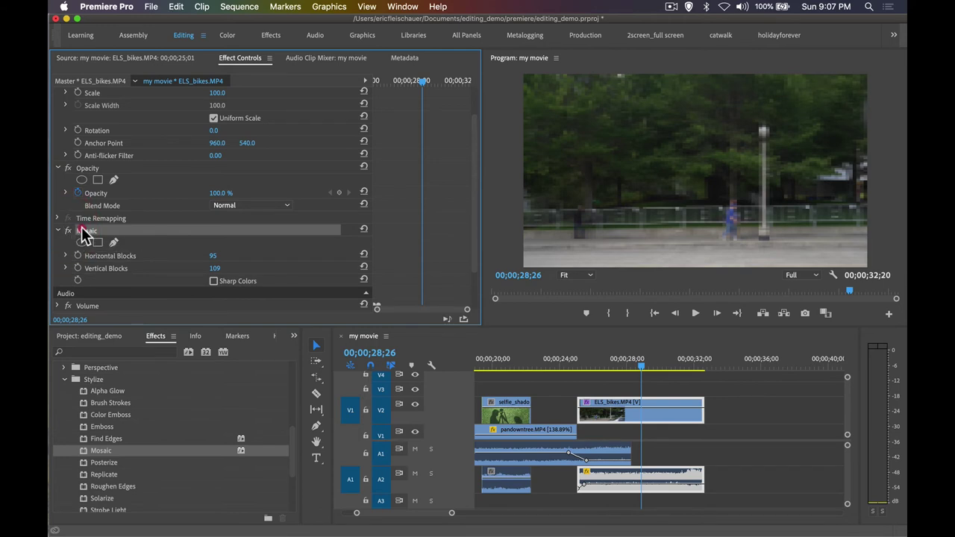
click(68, 231)
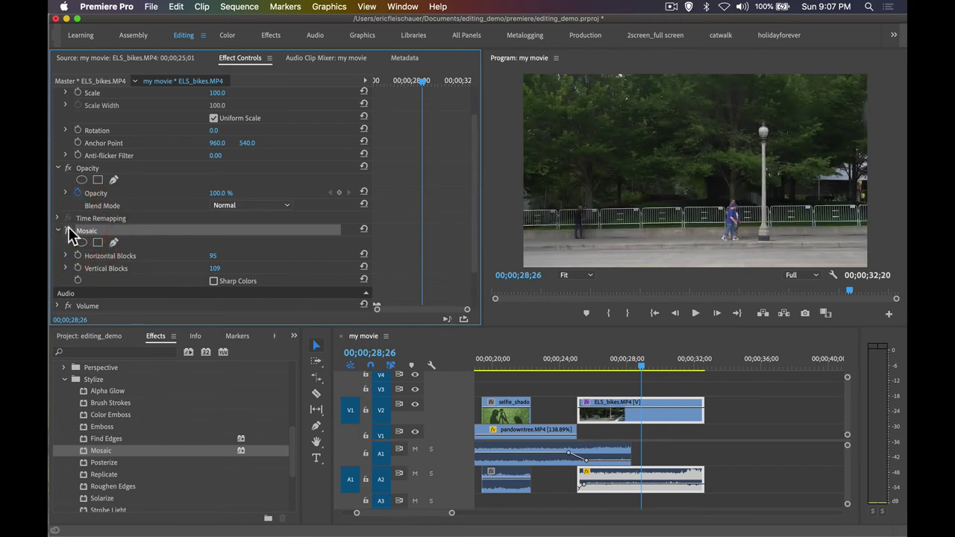
click(67, 231)
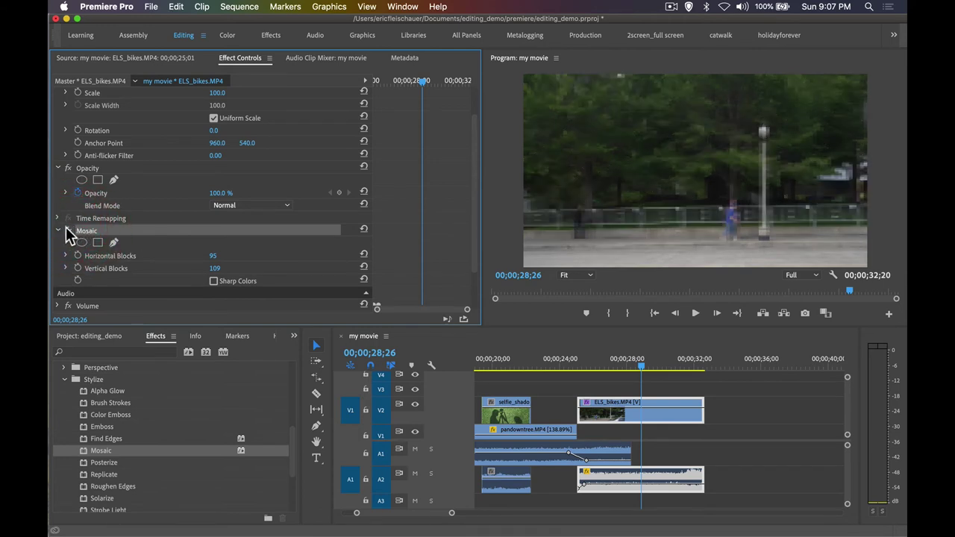
click(68, 231)
Delete the Mosaic effect from the ELS_bikes clip and scrub over the clip to 00;00;29;14.
scroll(115, 242, down, 2)
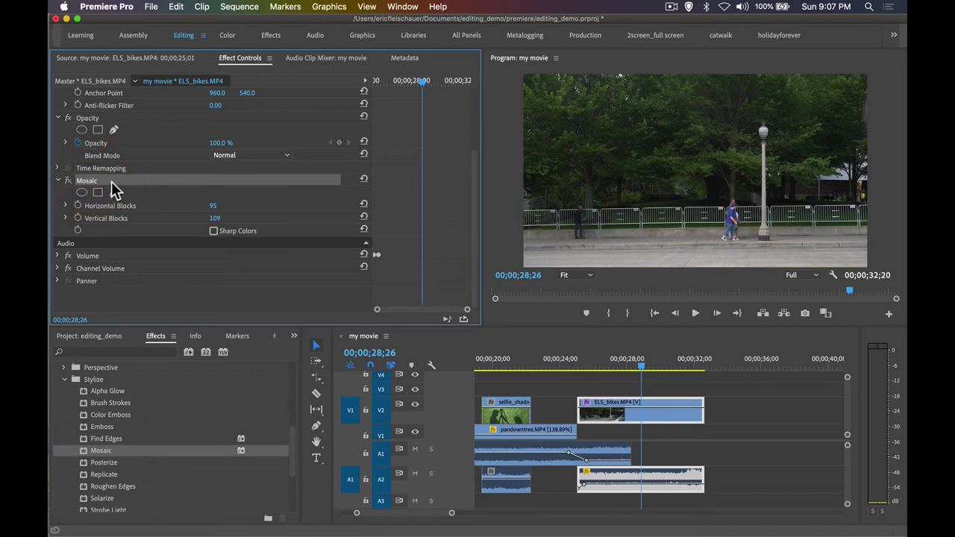
key(BackSpace)
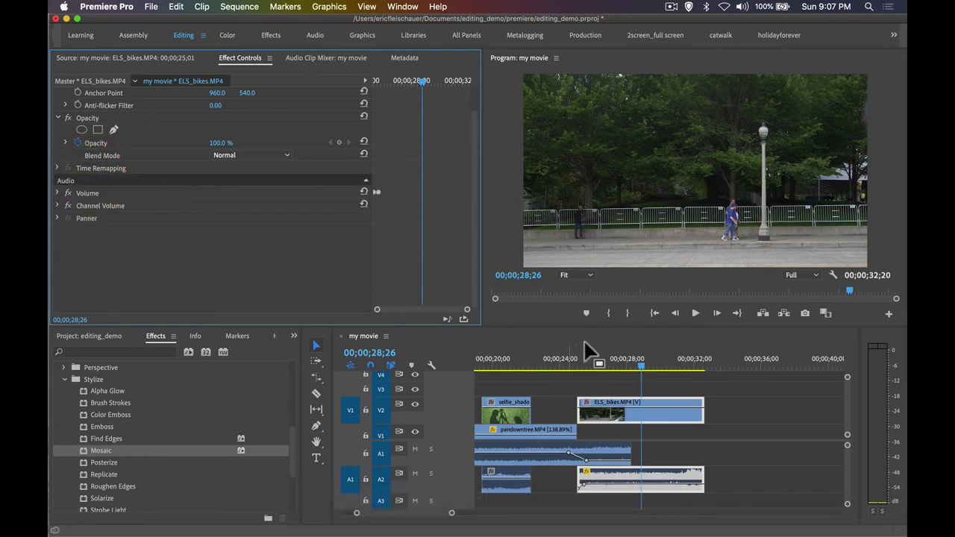
click(642, 359)
drag(646, 365, 651, 365)
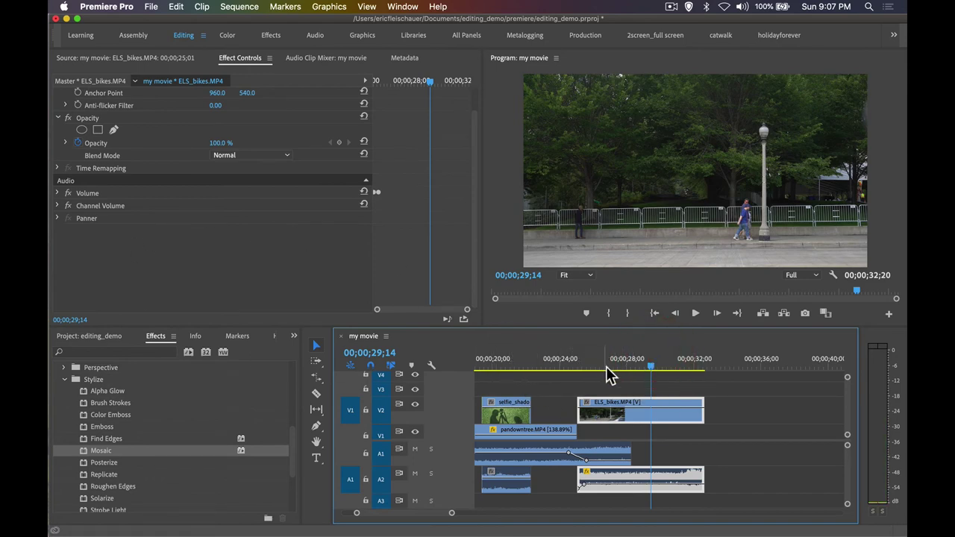
Load the ELS_bikes and selfie_shadow clips in turn into the Source monitor, and reselect ELS_bikes on V2.
click(743, 400)
click(686, 424)
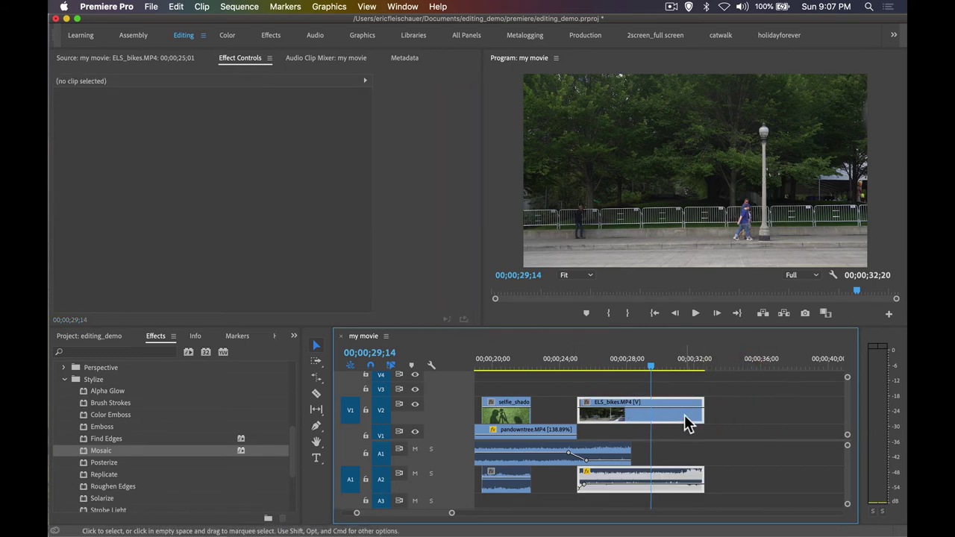
double_click(687, 423)
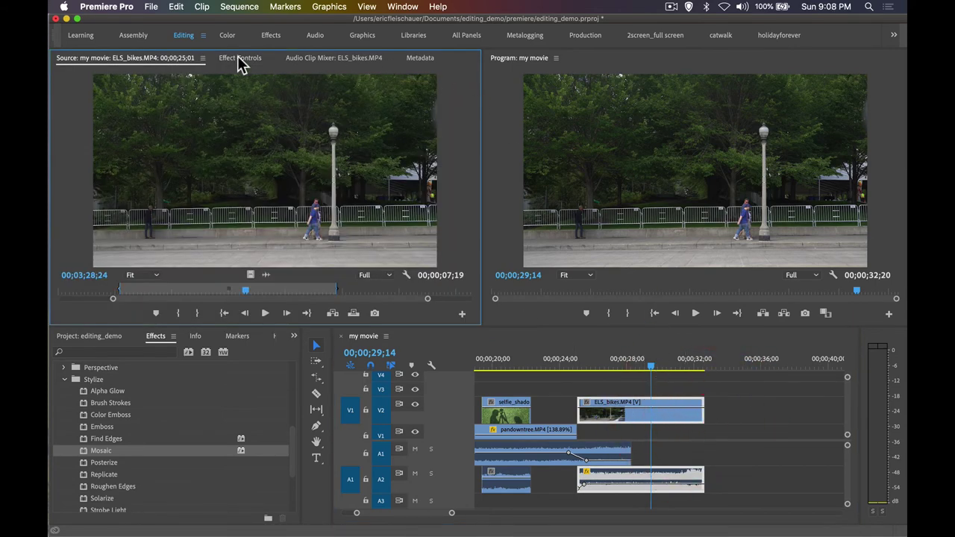
click(682, 411)
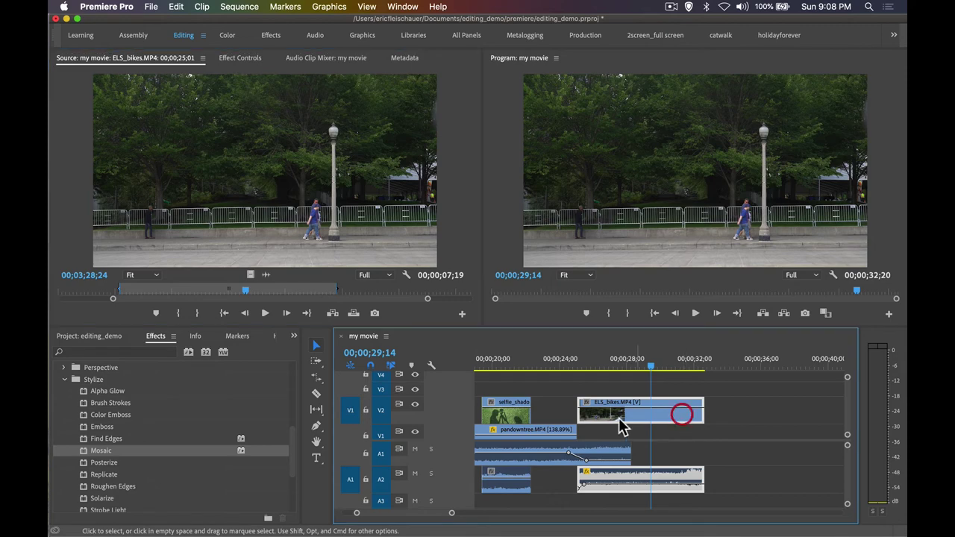
double_click(513, 416)
click(690, 419)
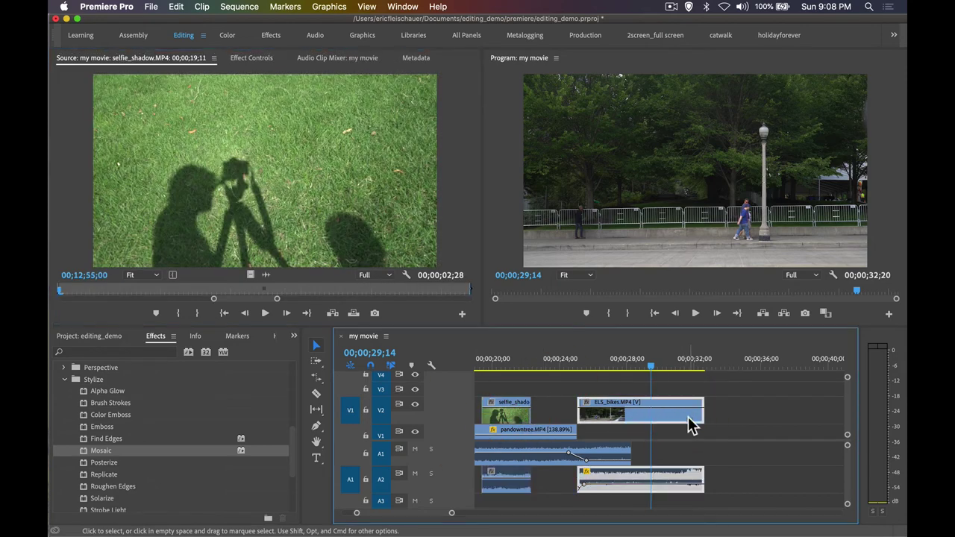
Show the effect controls of the ELS_bikes clip with Opacity collapsed and only the Motion properties expanded.
double_click(687, 415)
click(240, 59)
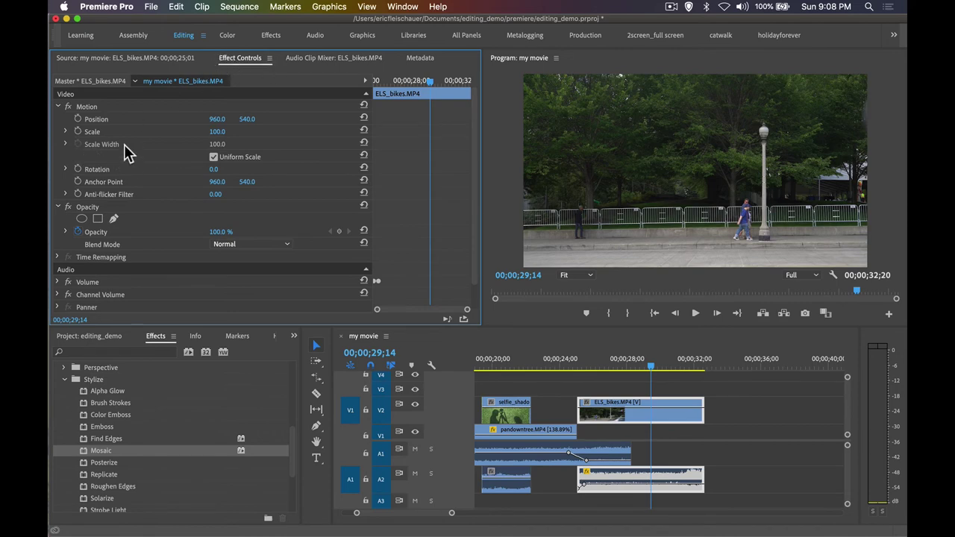
click(58, 107)
click(57, 119)
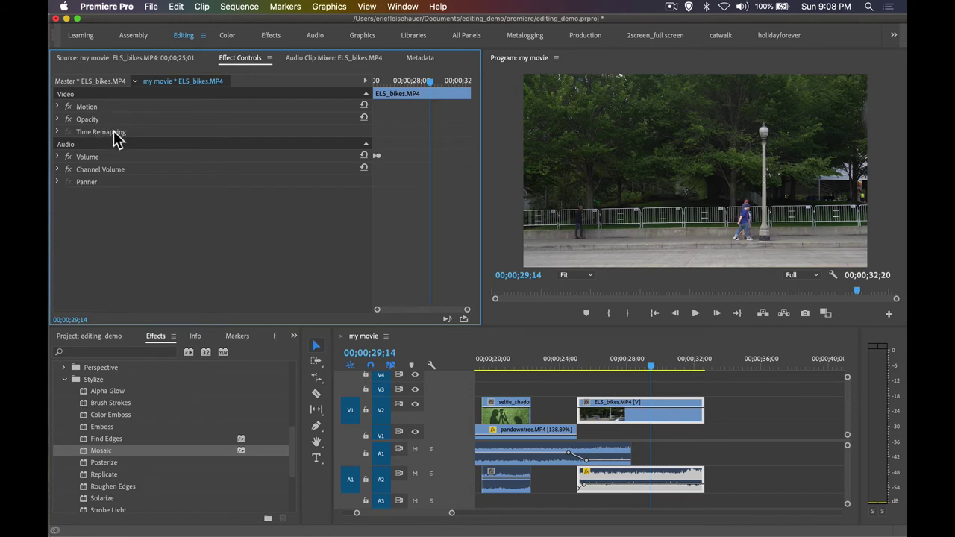
click(59, 106)
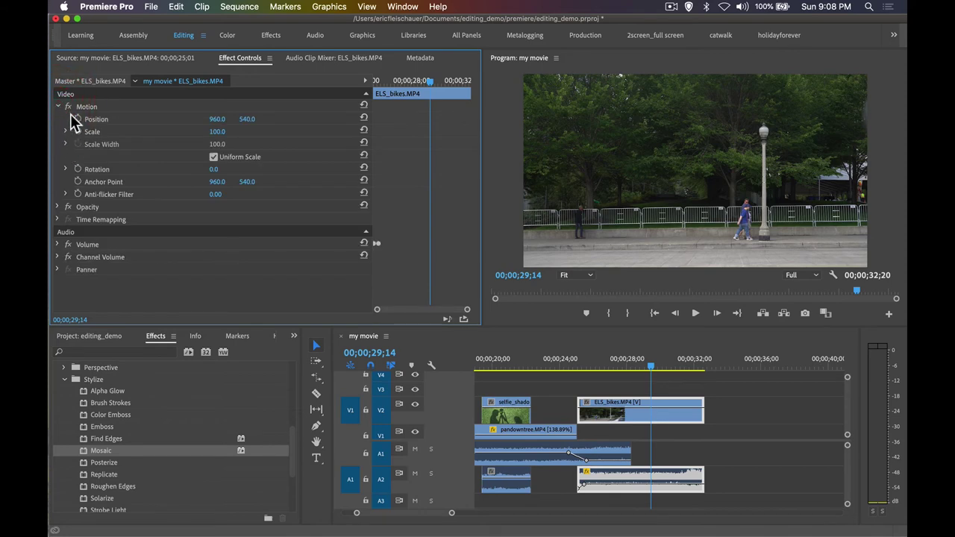
Place the playhead at 00;00;29;28 and set the Motion scale of the ELS_bikes clip to 84.
click(600, 361)
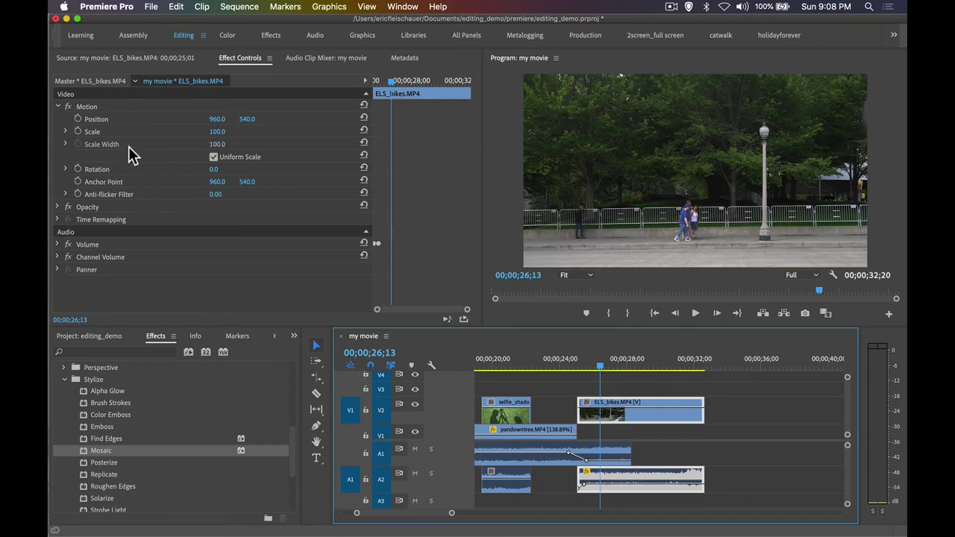
drag(599, 364, 659, 364)
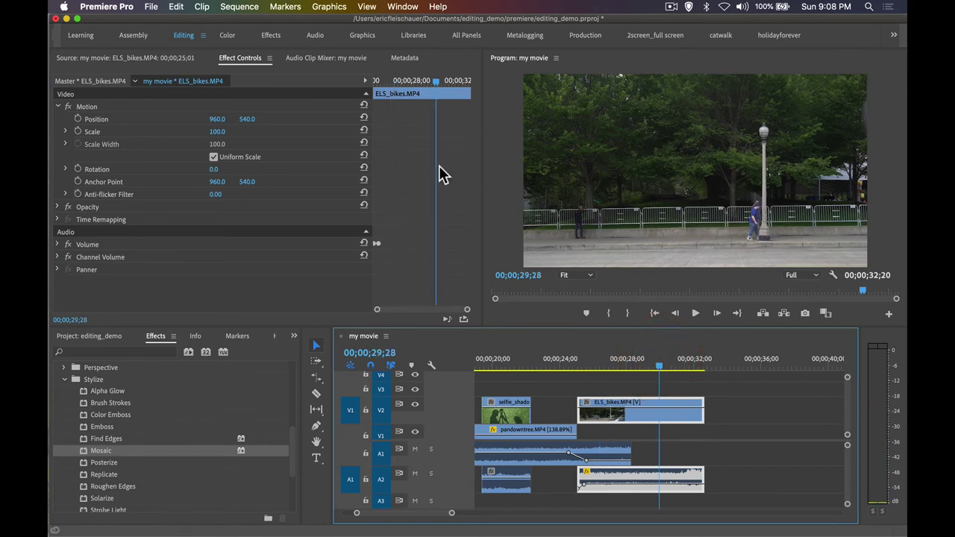
click(215, 132)
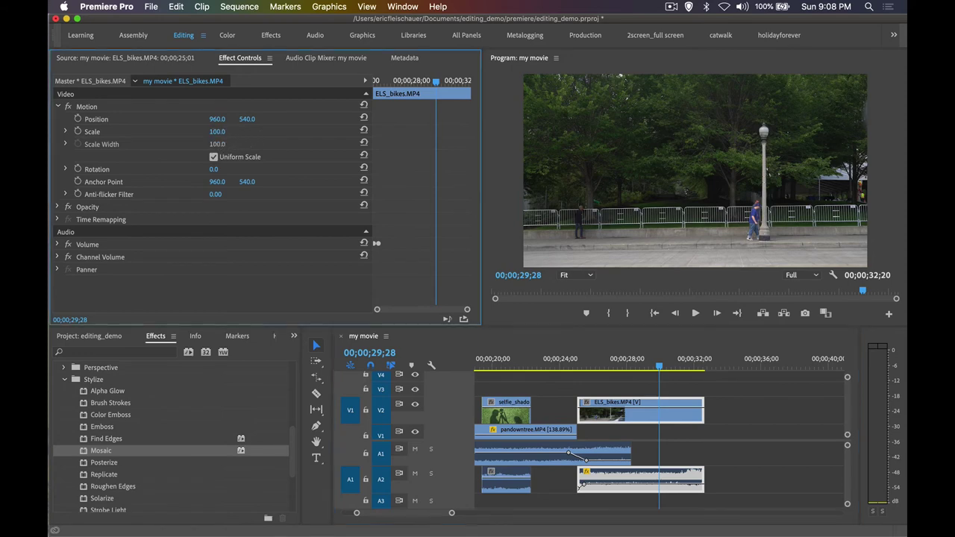
click(214, 132)
text(84)
key(Return)
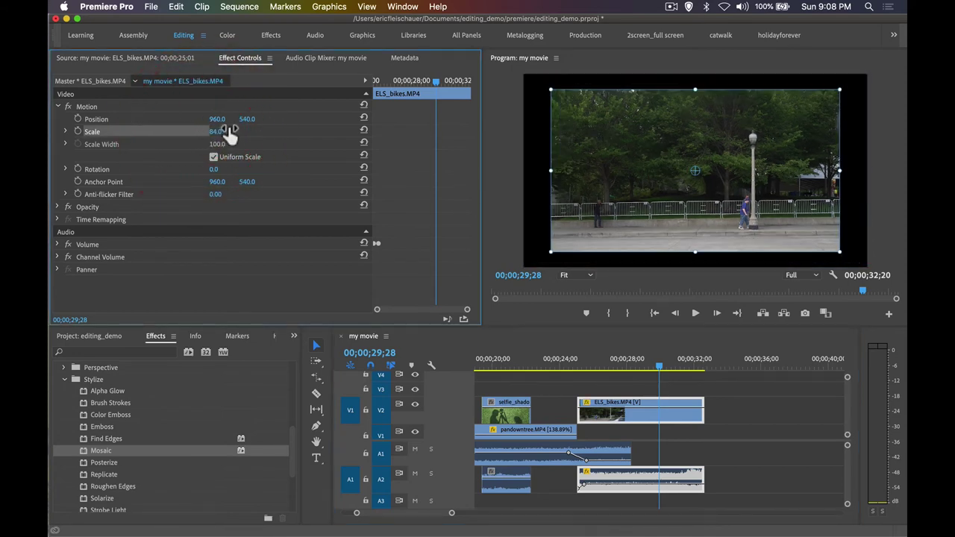
Set the scale of the ELS_bikes clip to 50 and place the playhead at 00;00;30;00.
click(217, 132)
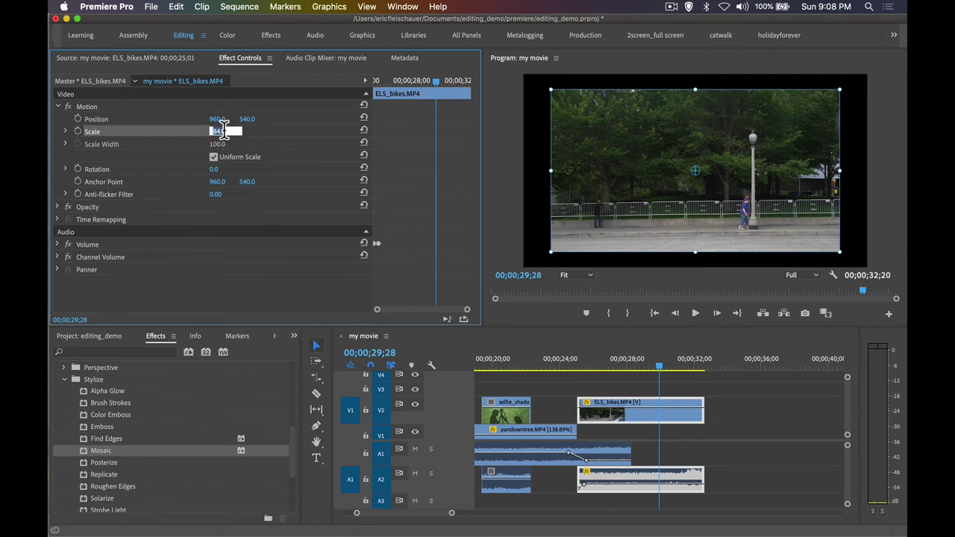
text(50)
key(Return)
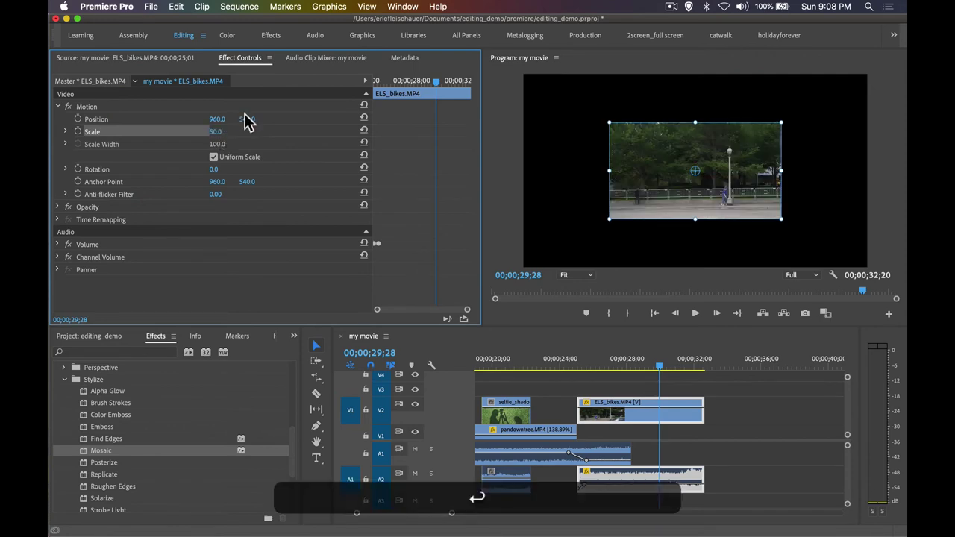
mouse_move(656, 367)
mouse_down()
mouse_move(582, 377)
mouse_move(663, 377)
mouse_up()
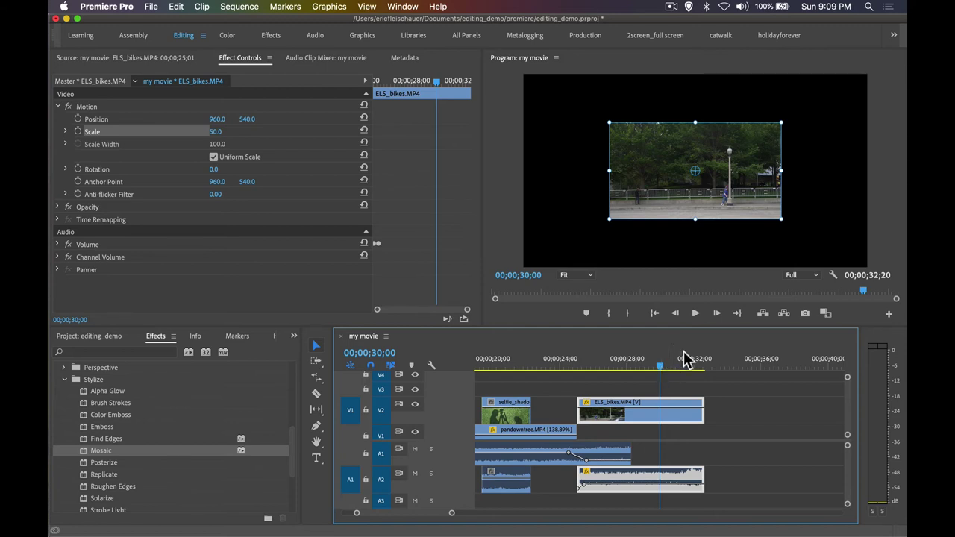
Shift the scaled-down ELS_bikes clip within the frame to position 1436, 532.
click(125, 122)
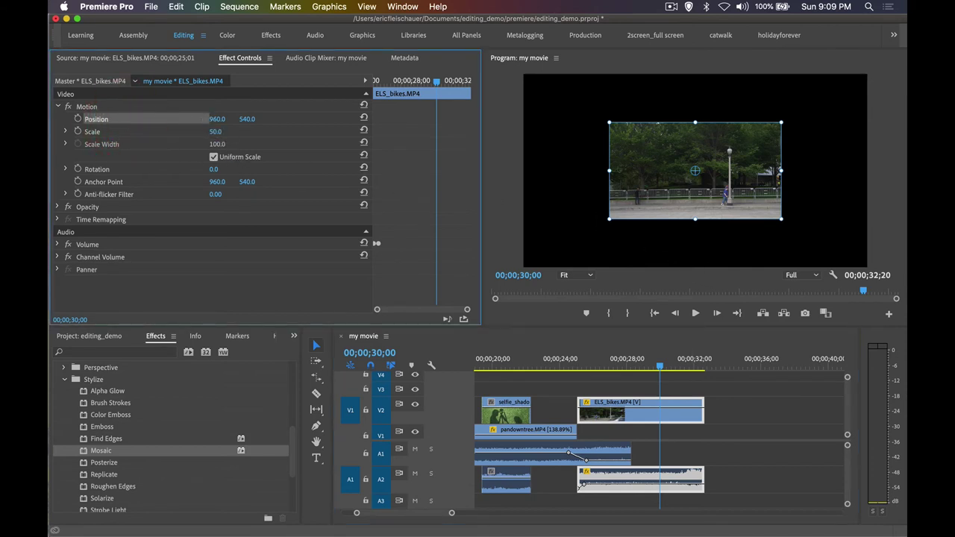
drag(217, 119, 468, 120)
drag(217, 118, 497, 118)
drag(245, 119, 39, 119)
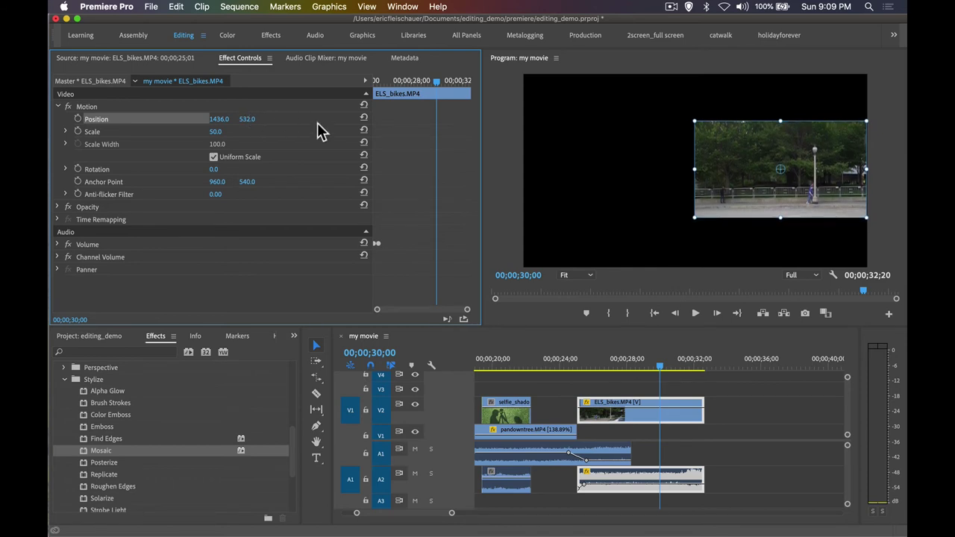
Open etc001.MP4 from the project bin in the source viewer and scrub its footage to 00;13;16;24.
click(688, 416)
drag(674, 365, 639, 365)
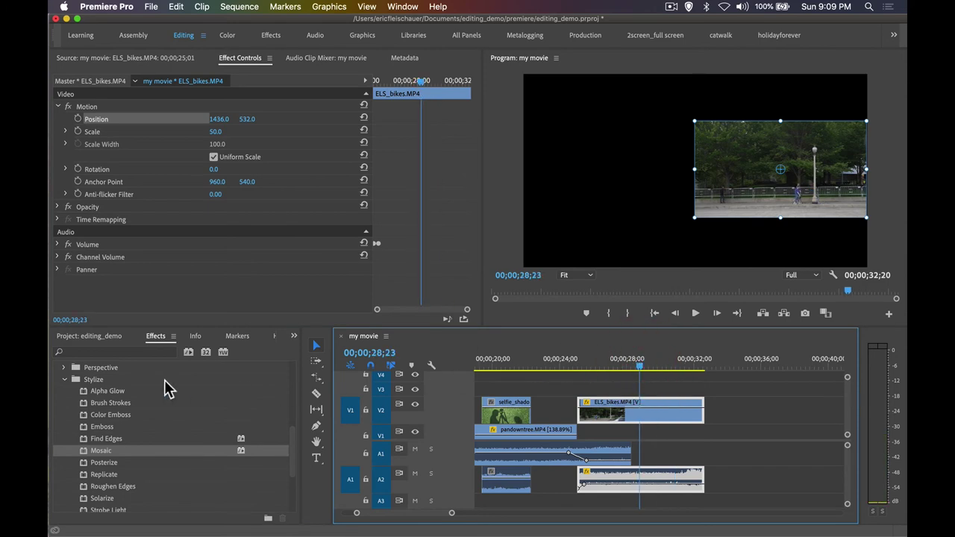
click(109, 335)
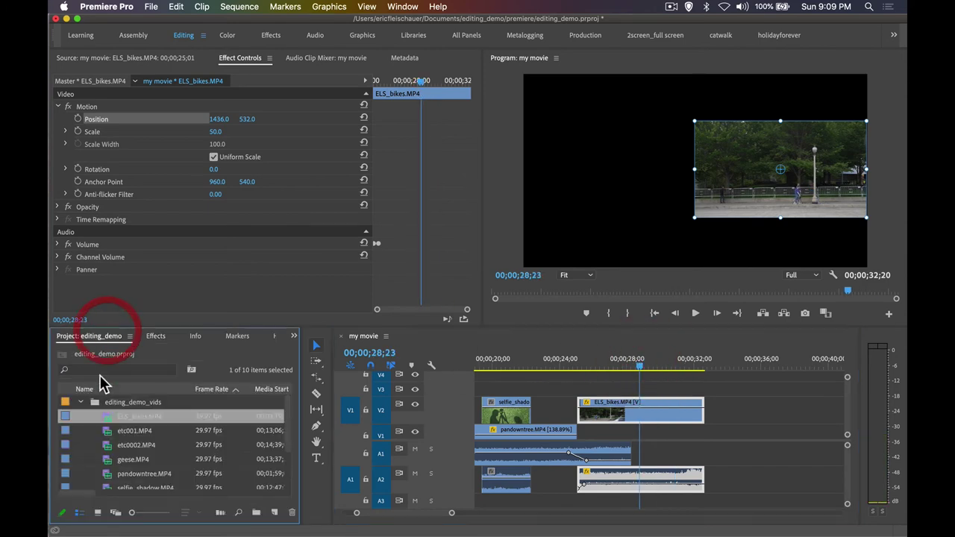
double_click(104, 439)
scroll(132, 448, down, 1)
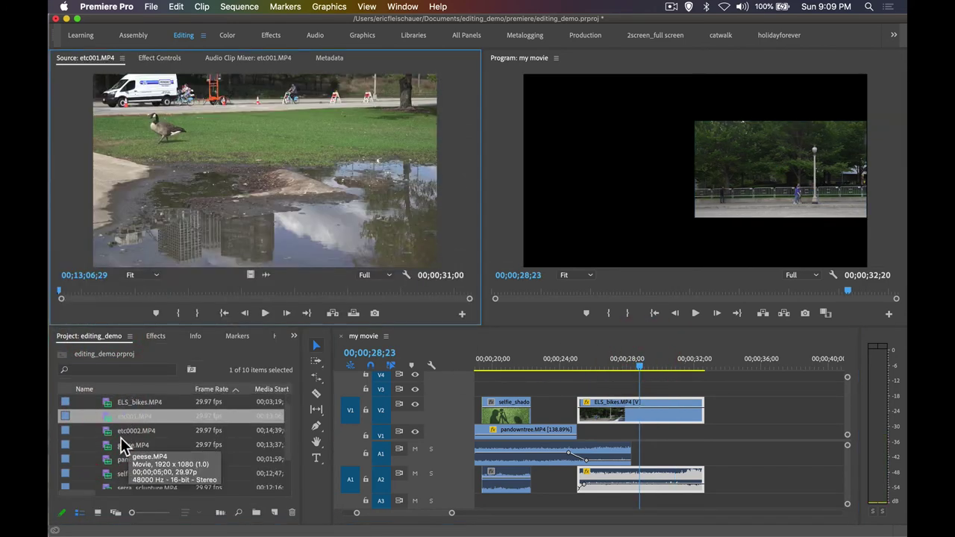
drag(138, 291, 145, 292)
click(595, 364)
click(608, 364)
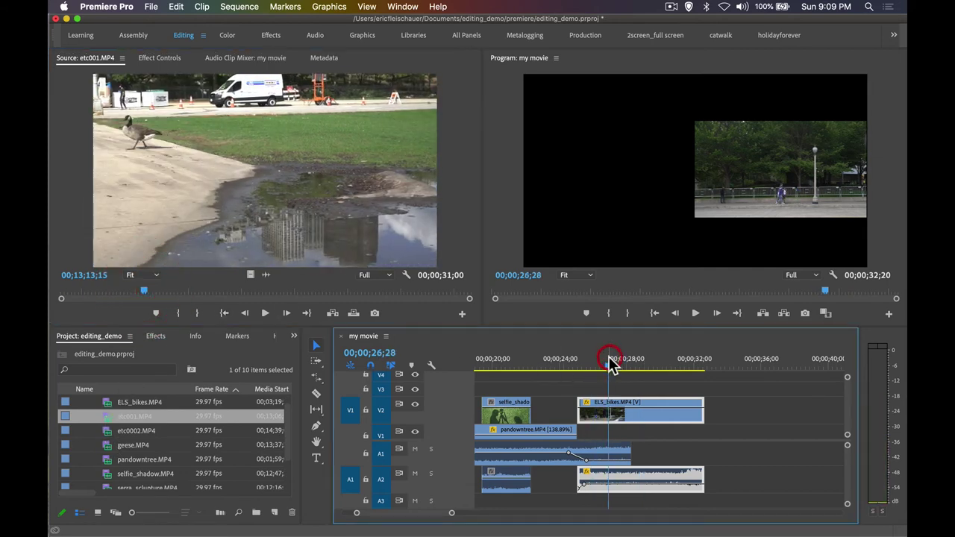
click(187, 292)
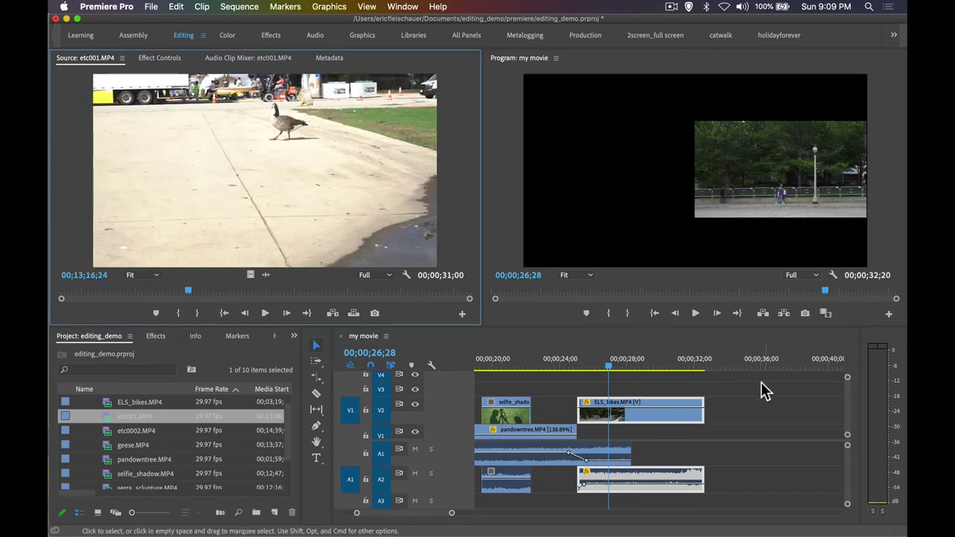
Mark an in point at the start of the ELS_bikes clip, 00;00;25;01, and an out point at its end, 00;00;32;20.
drag(631, 364, 617, 362)
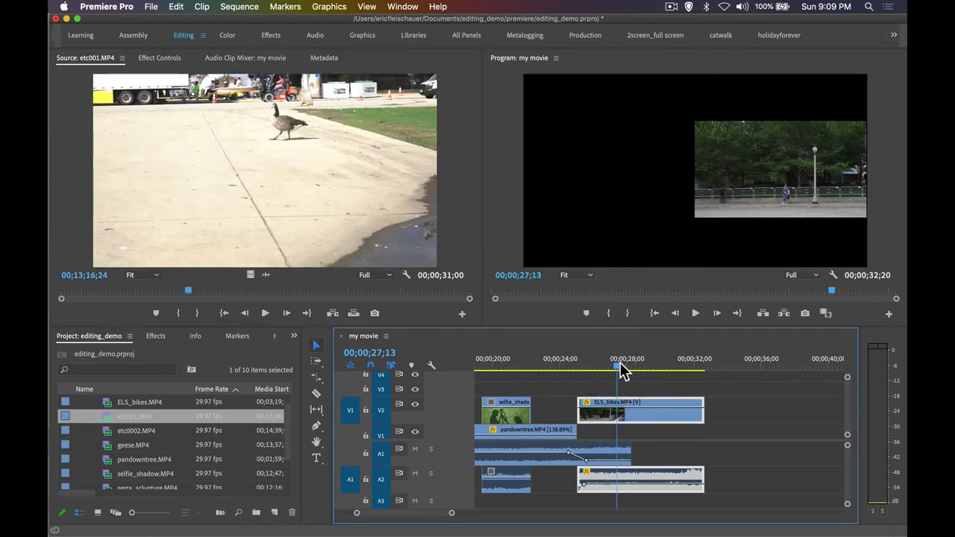
key(space)
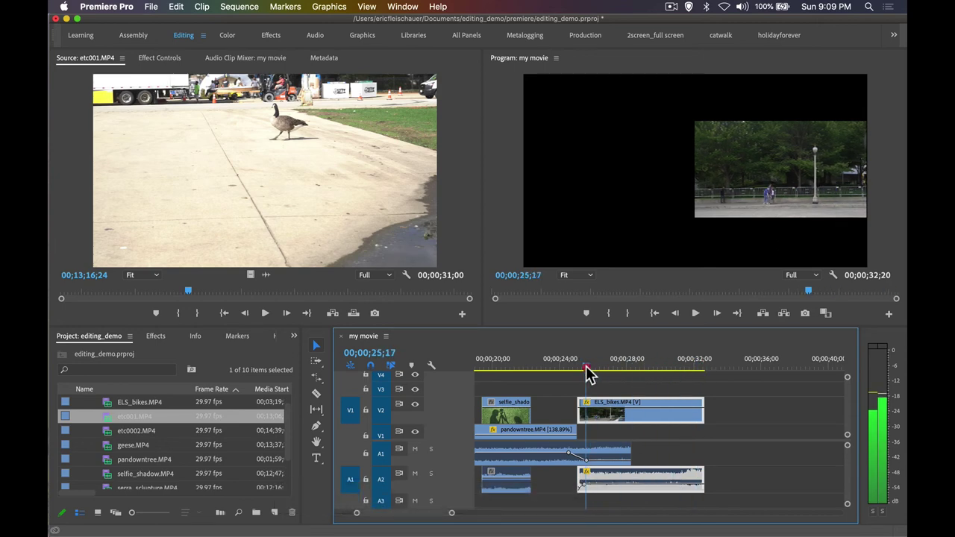
drag(586, 366, 580, 366)
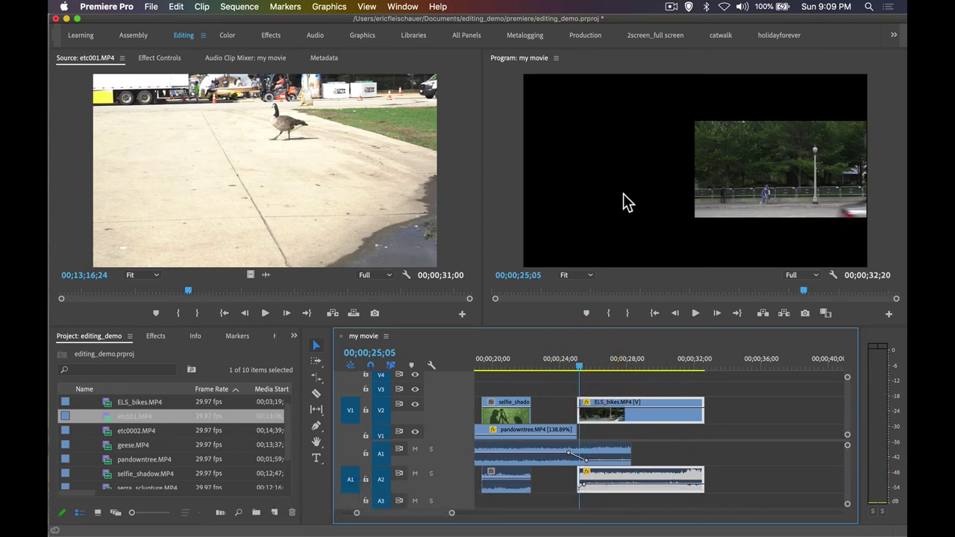
click(577, 366)
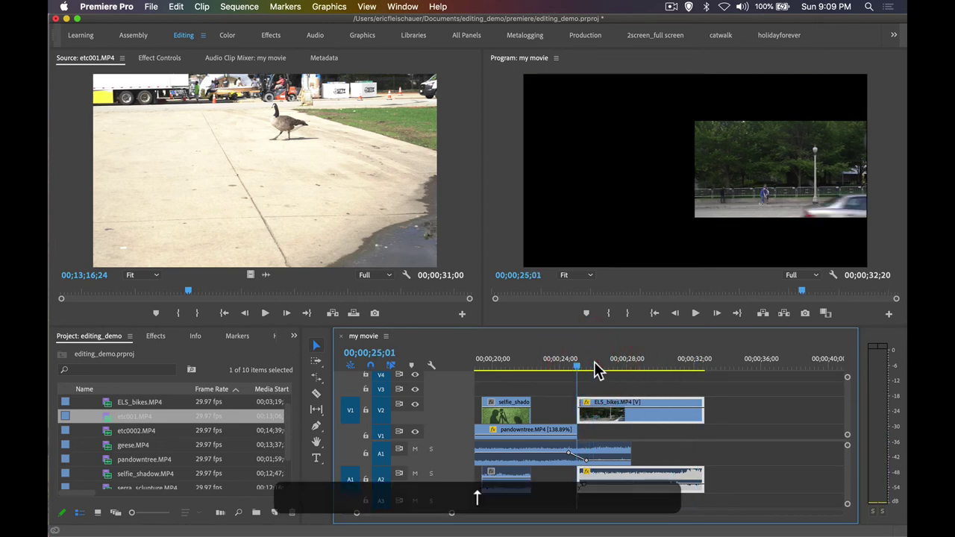
key(i)
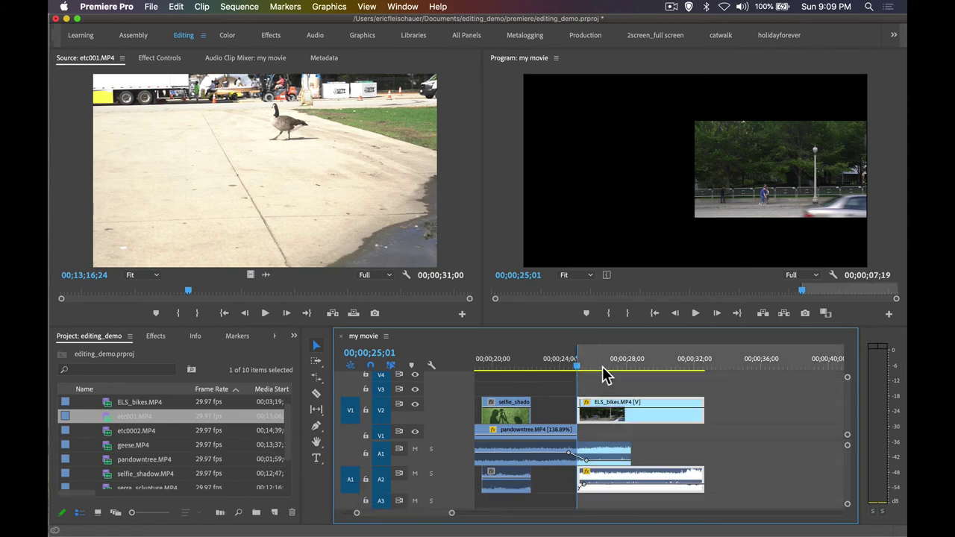
key(Down)
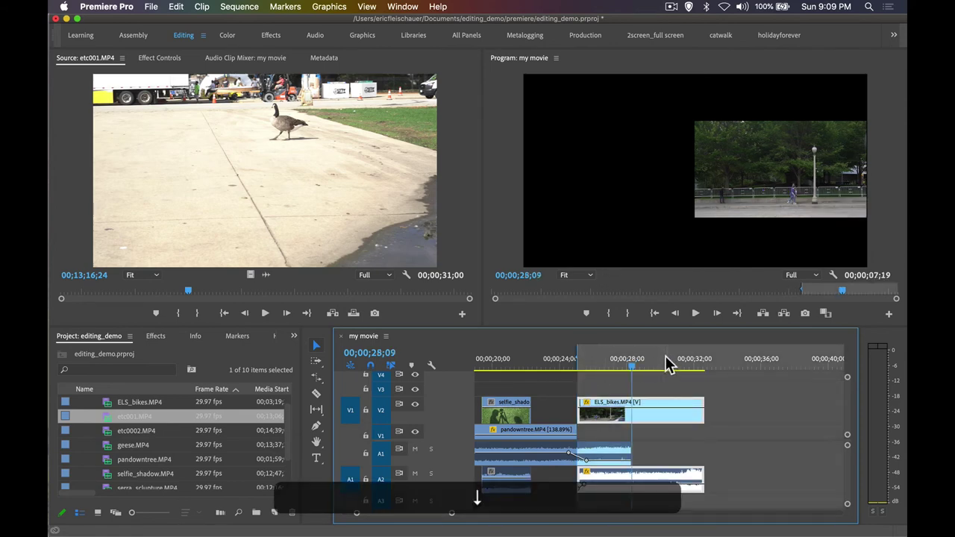
key(o)
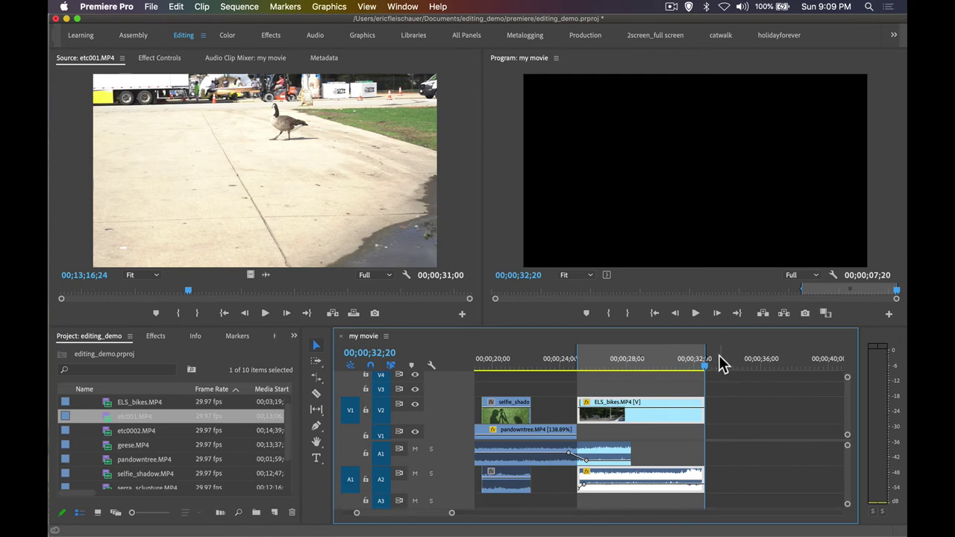
Scrub through the etc001.MP4 source footage and mark its out point at 00;13;28;20.
click(641, 360)
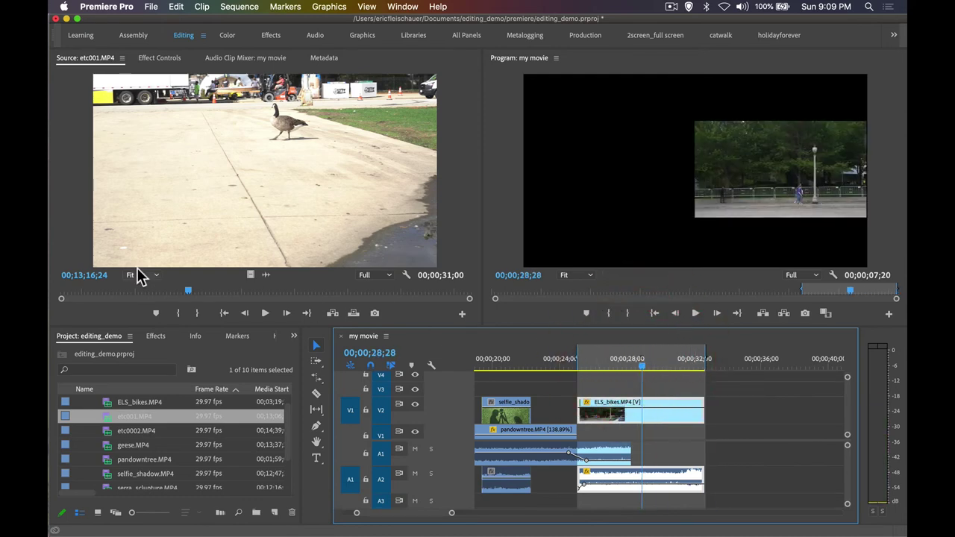
drag(187, 293, 278, 298)
drag(300, 297, 350, 298)
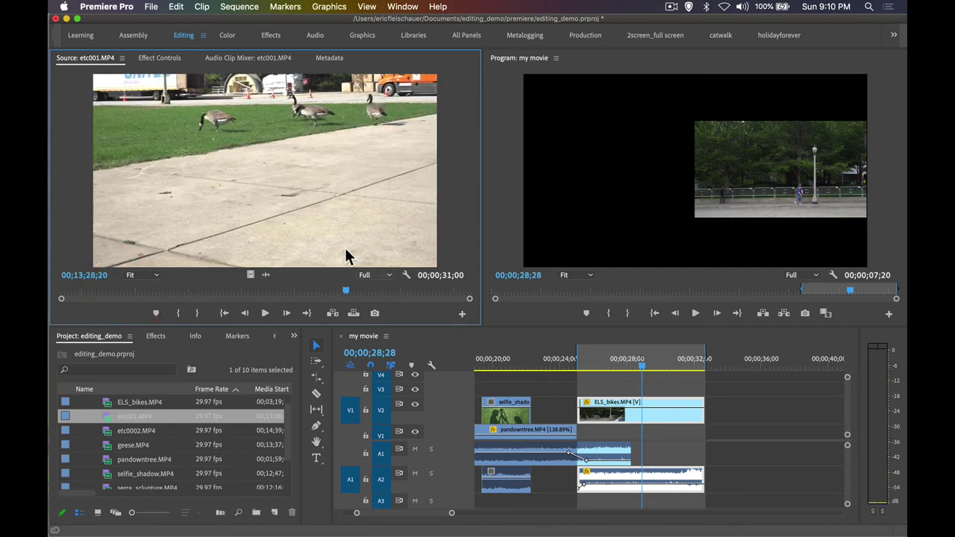
key(o)
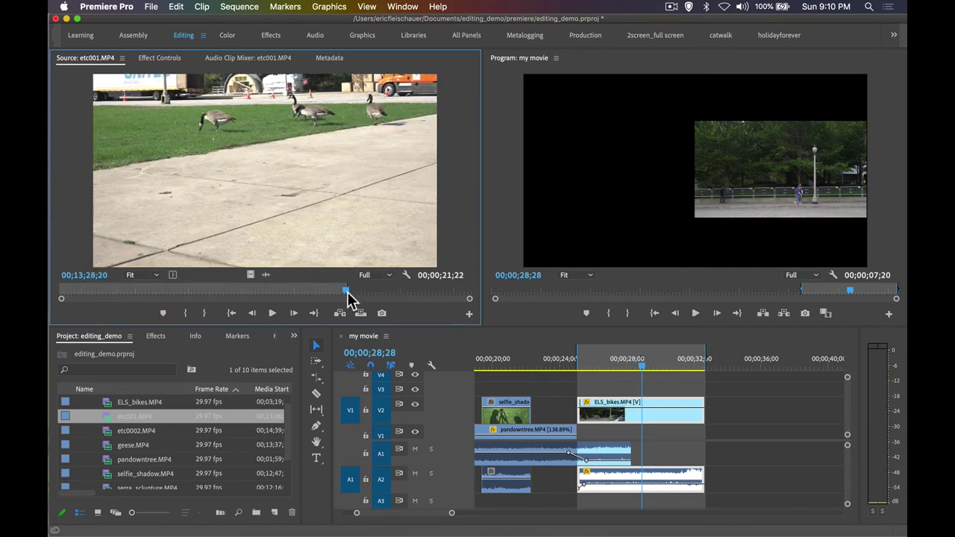
Route the source video to track V3 and audio to A3, and overwrite the marked range with the etc001.MP4 footage.
click(348, 393)
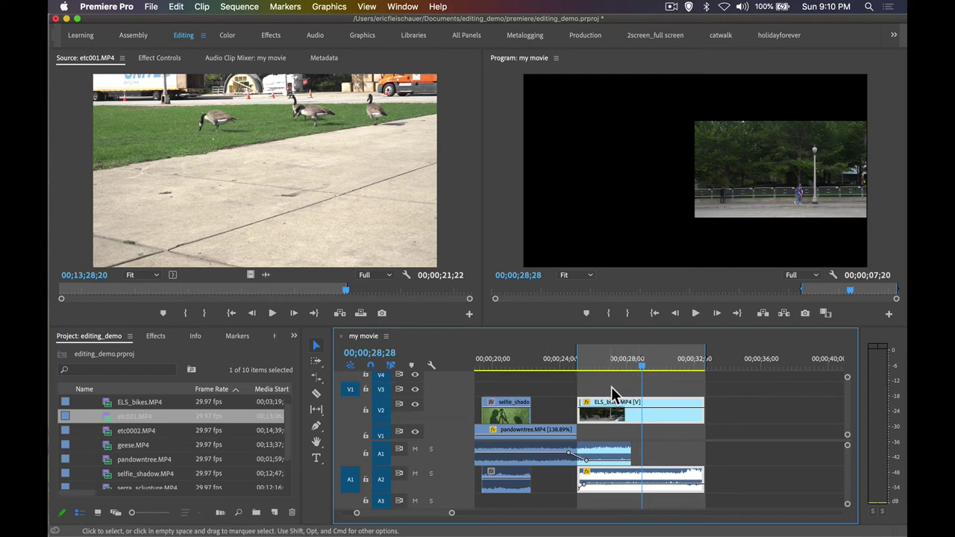
scroll(462, 470, down, 1)
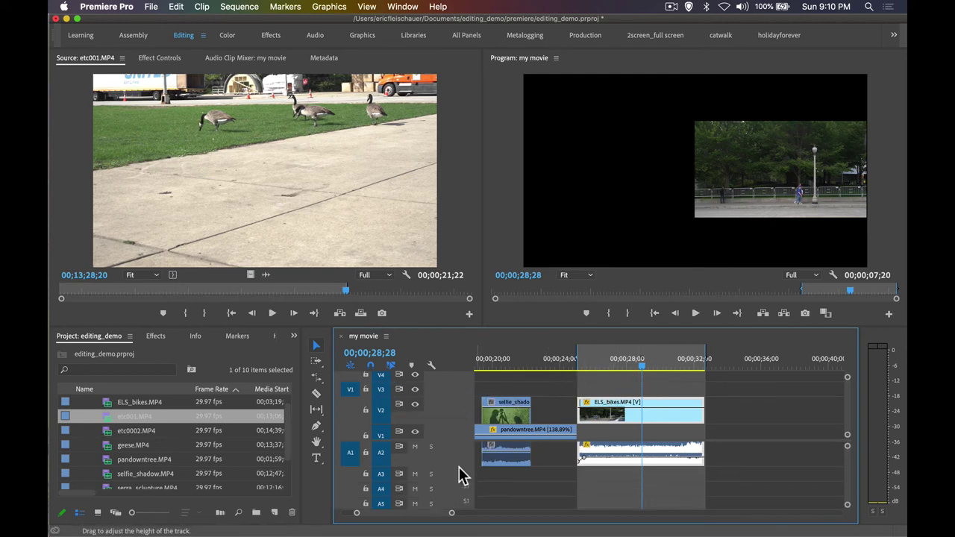
click(351, 474)
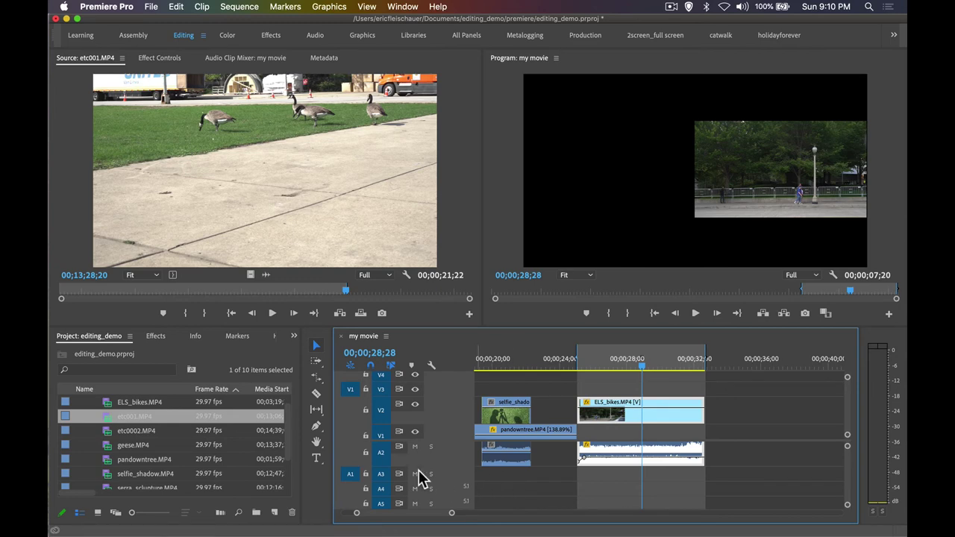
scroll(646, 462, up, 1)
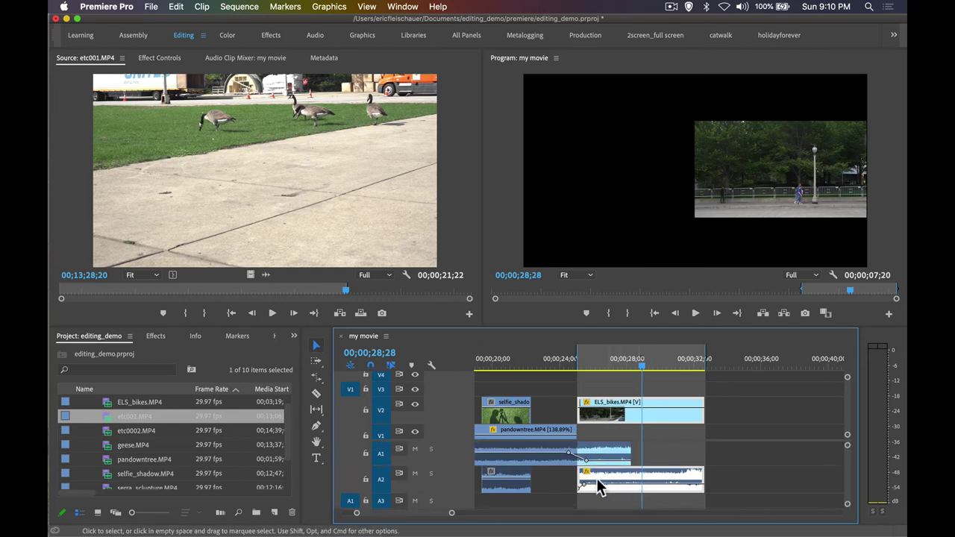
click(360, 314)
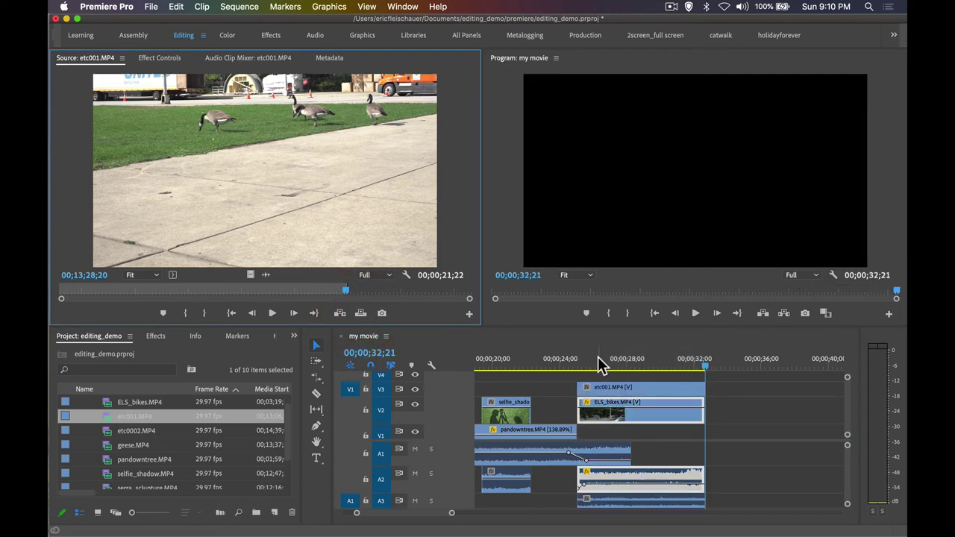
Place the playhead at 00;00;29;13 and show the effect controls of the etc001.MP4 clip on V3.
mouse_move(599, 365)
mouse_down()
mouse_move(579, 366)
mouse_move(615, 365)
mouse_up()
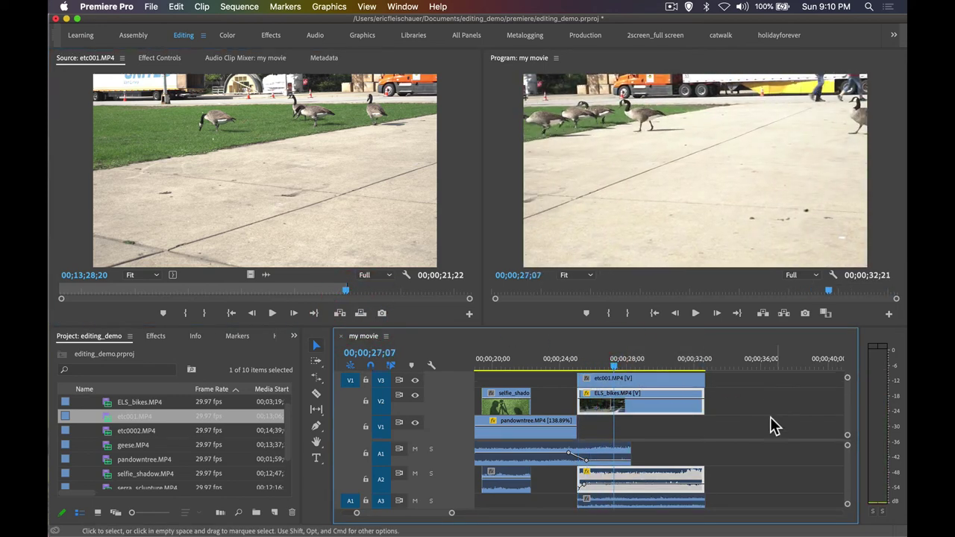
scroll(768, 429, up, 2)
click(585, 367)
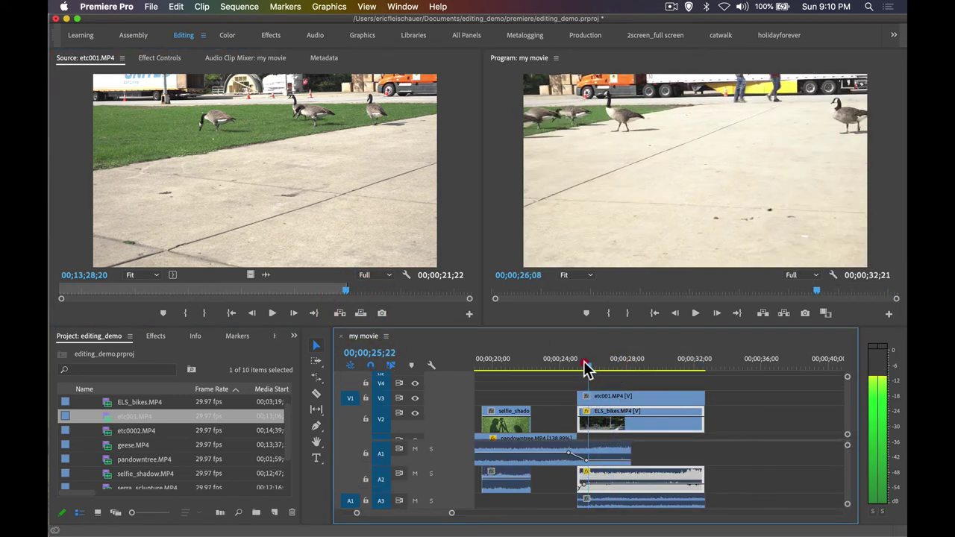
drag(586, 367, 658, 382)
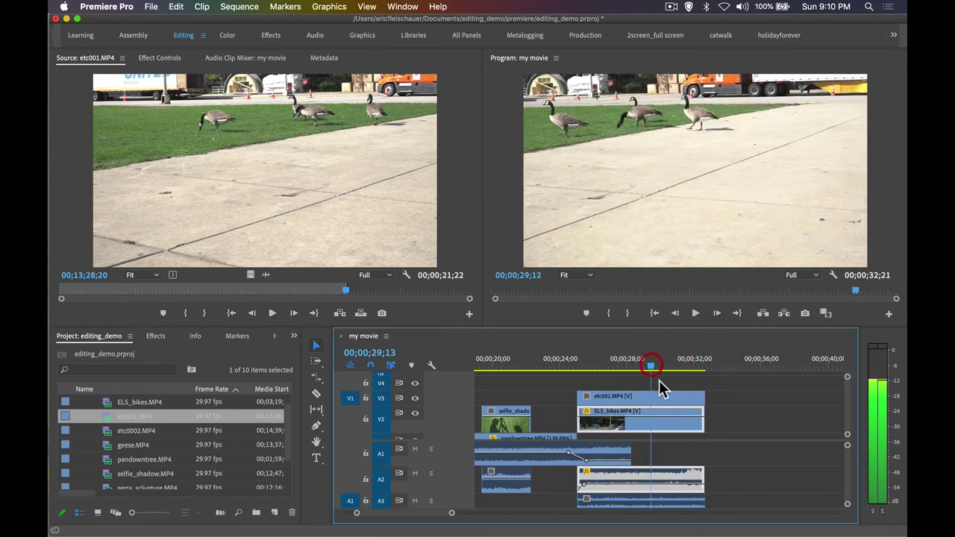
double_click(663, 396)
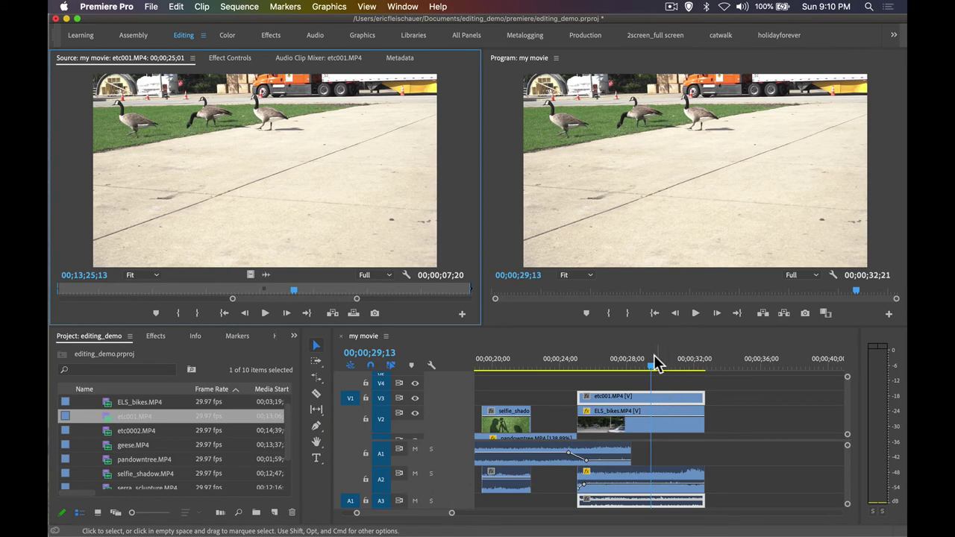
click(231, 58)
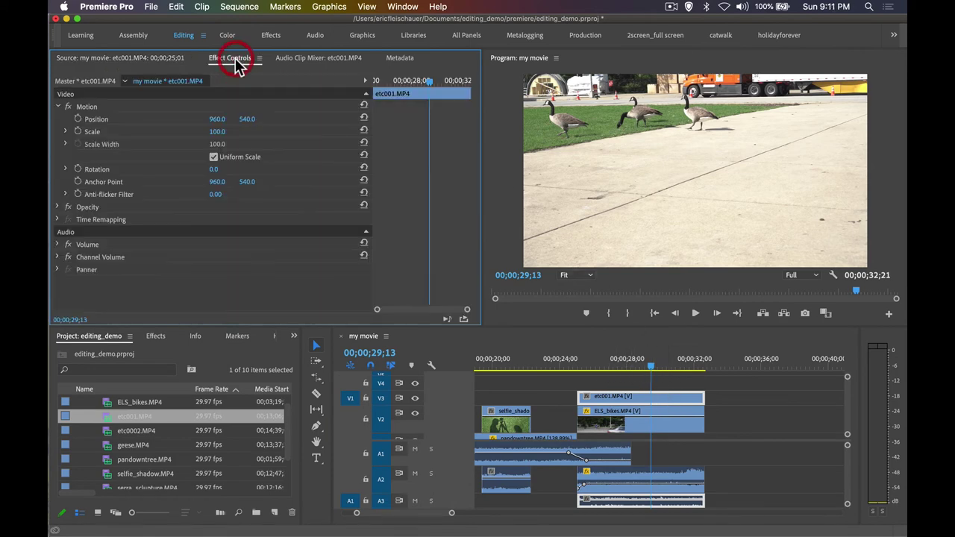
Set the Motion scale of the etc001.MP4 clip to 50 and its horizontal position to 480.
click(220, 131)
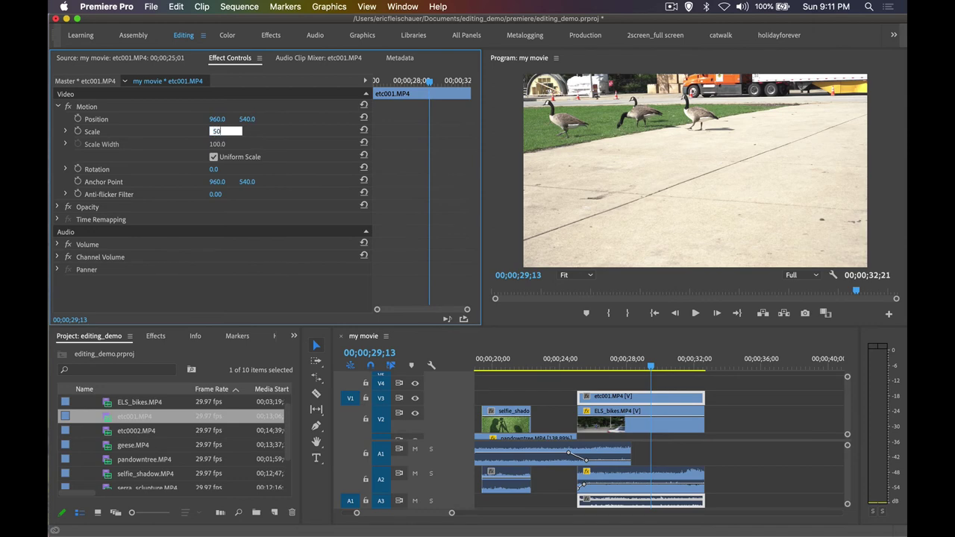
text(50)
key(Return)
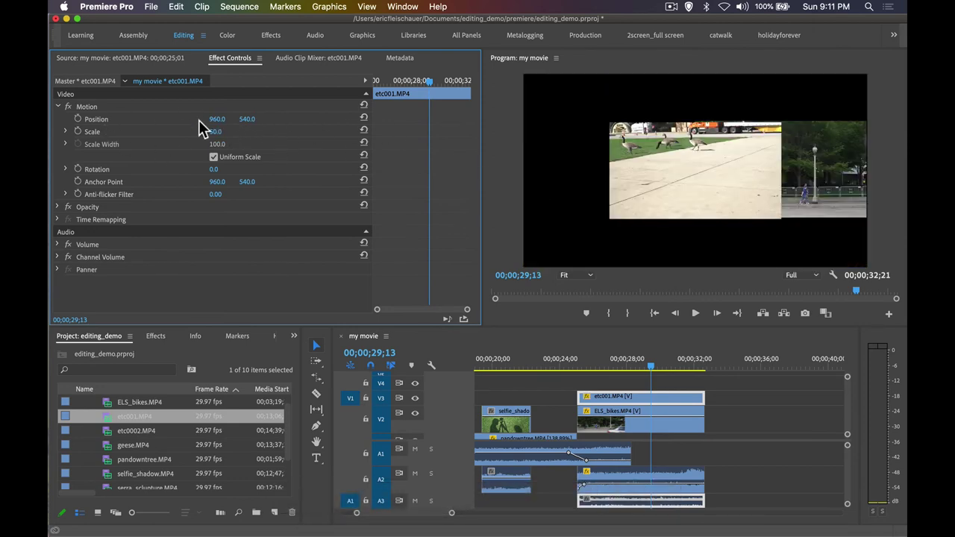
drag(217, 118, 102, 118)
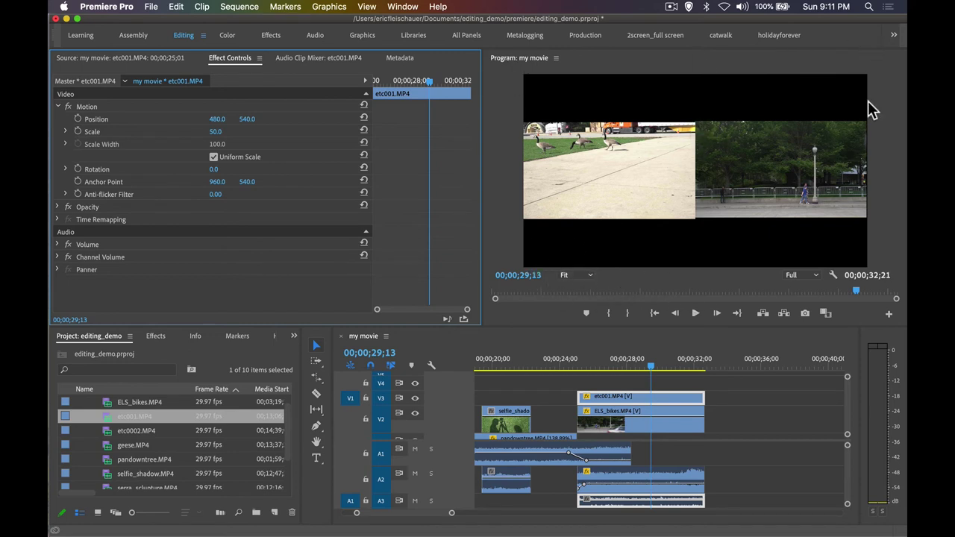
View the program picture at 100% and step the playhead back to 00;00;29;10 to examine the seam between both clips.
click(587, 275)
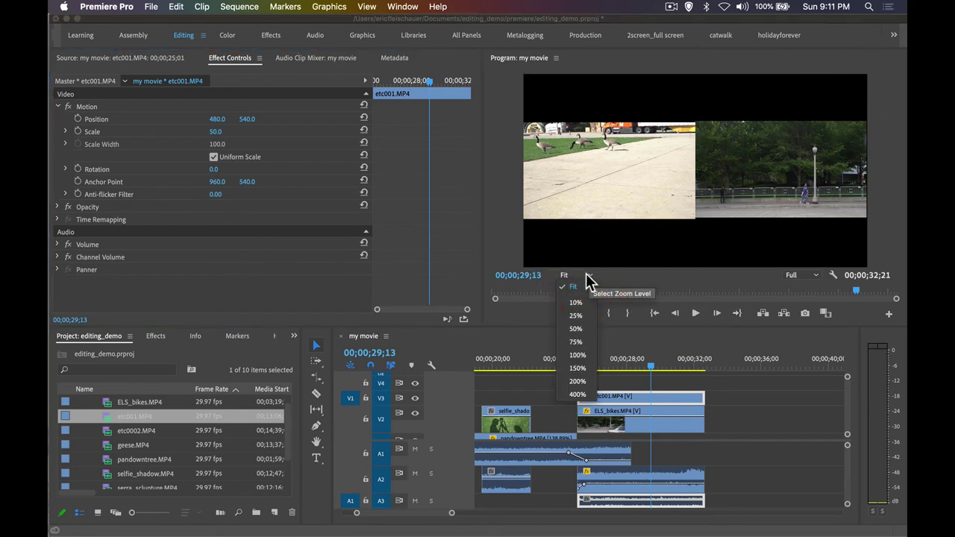
click(581, 355)
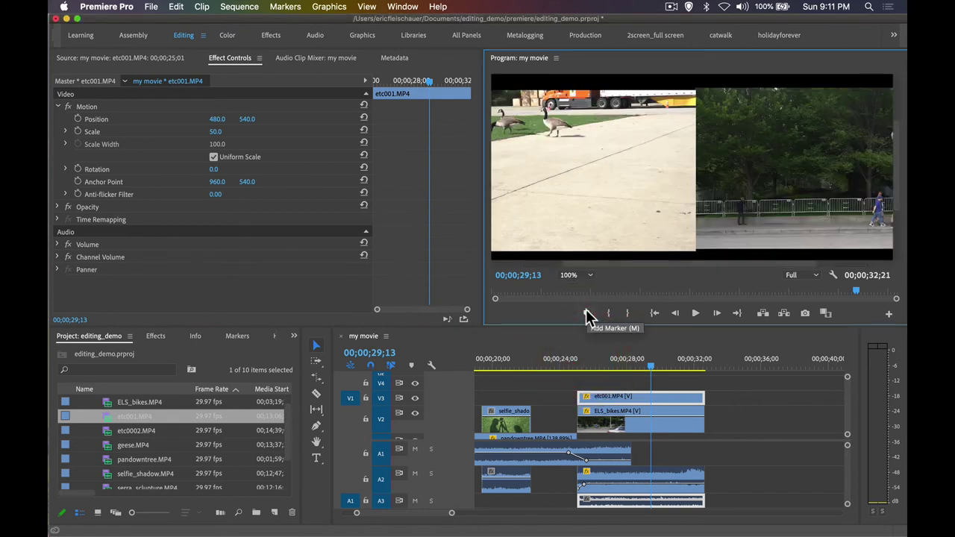
key(Left)
key(Left)
key(Left)
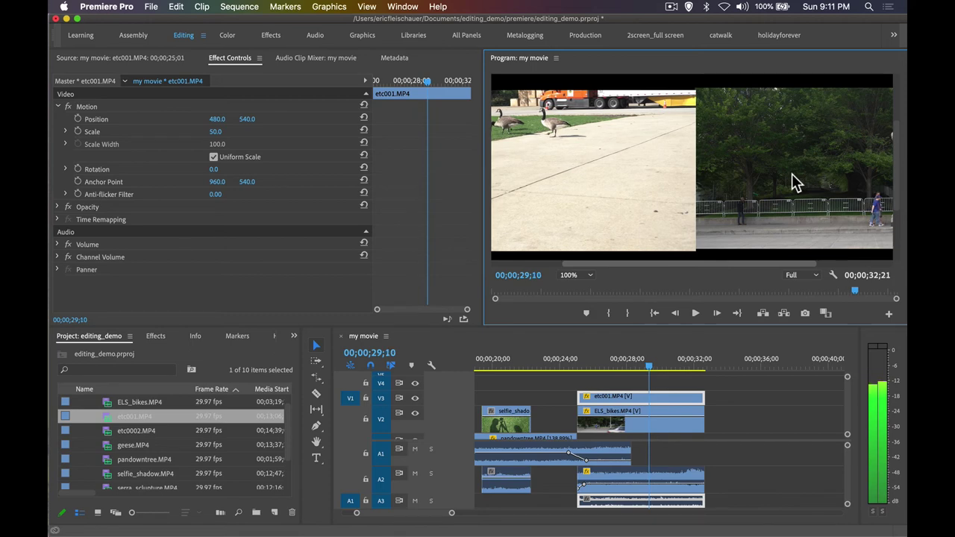
click(592, 276)
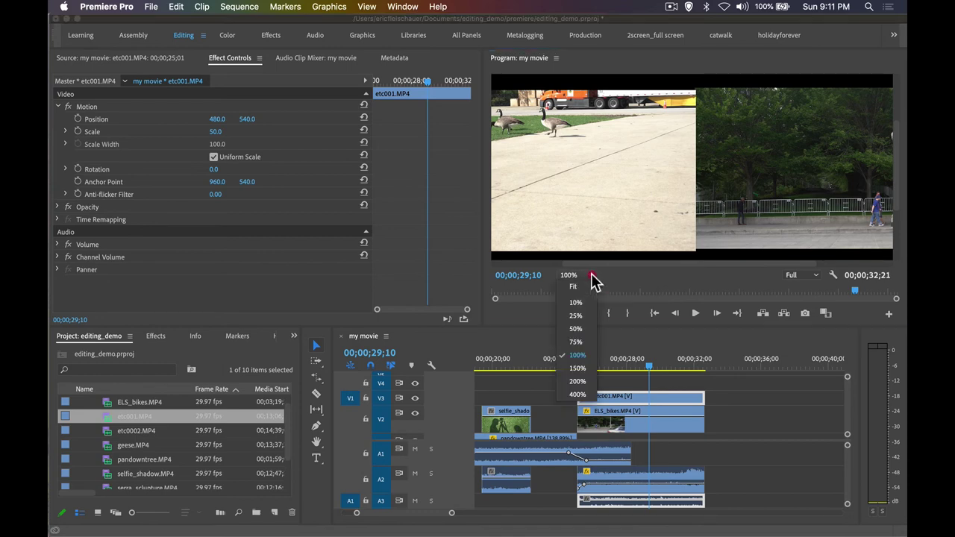
click(585, 356)
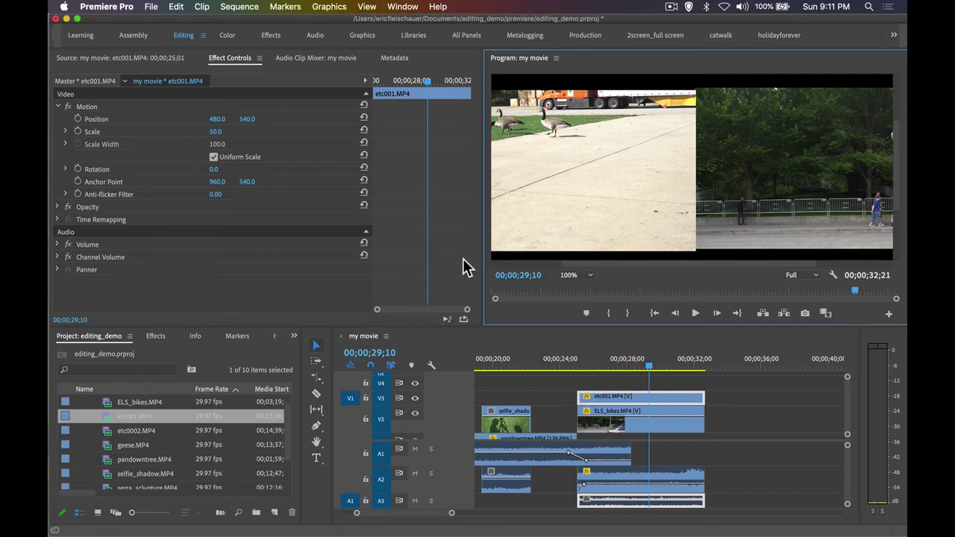
Shift the horizontal Motion position of the etc001.MP4 clip to 477.
click(661, 397)
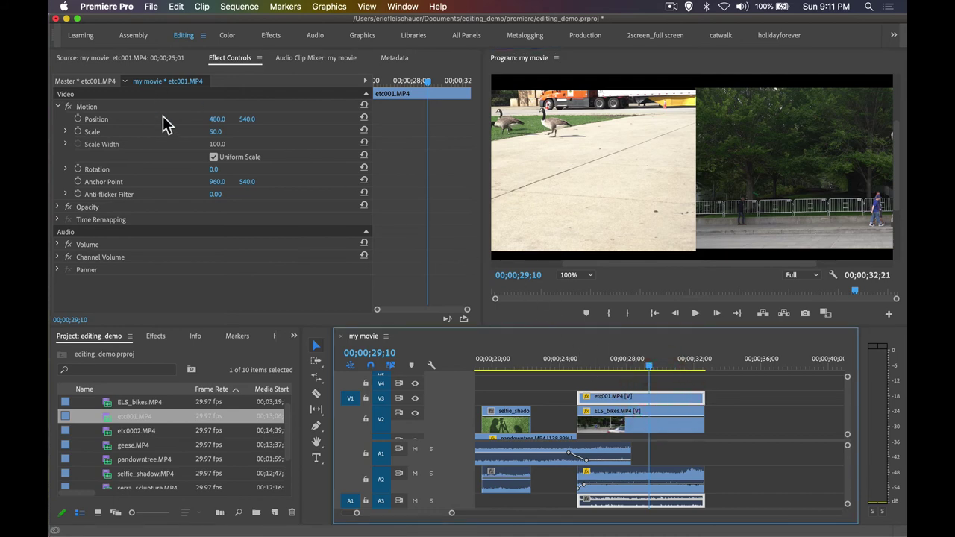
click(215, 128)
drag(216, 119, 214, 119)
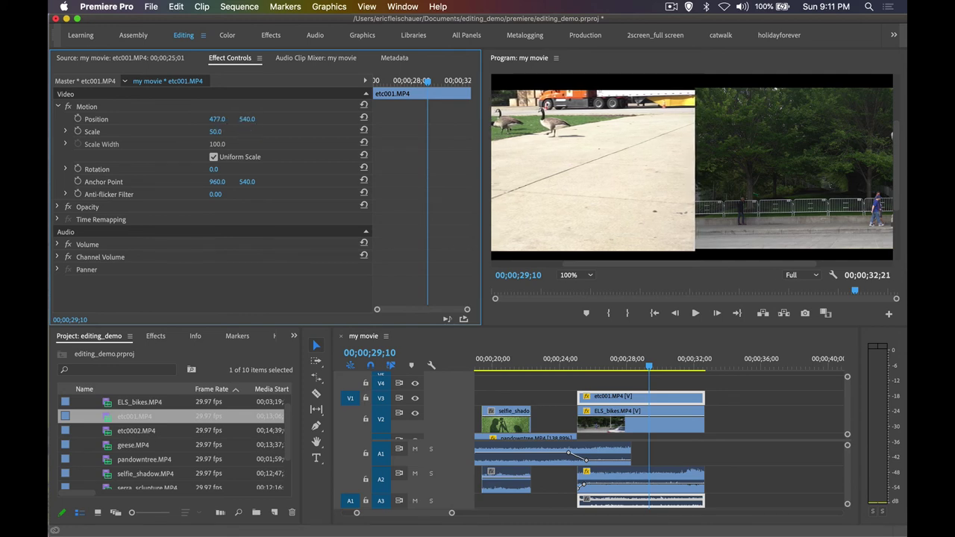
Set the vertical Motion position of the etc001.MP4 clip to 532 and fit the program picture to its monitor.
drag(247, 118, 241, 119)
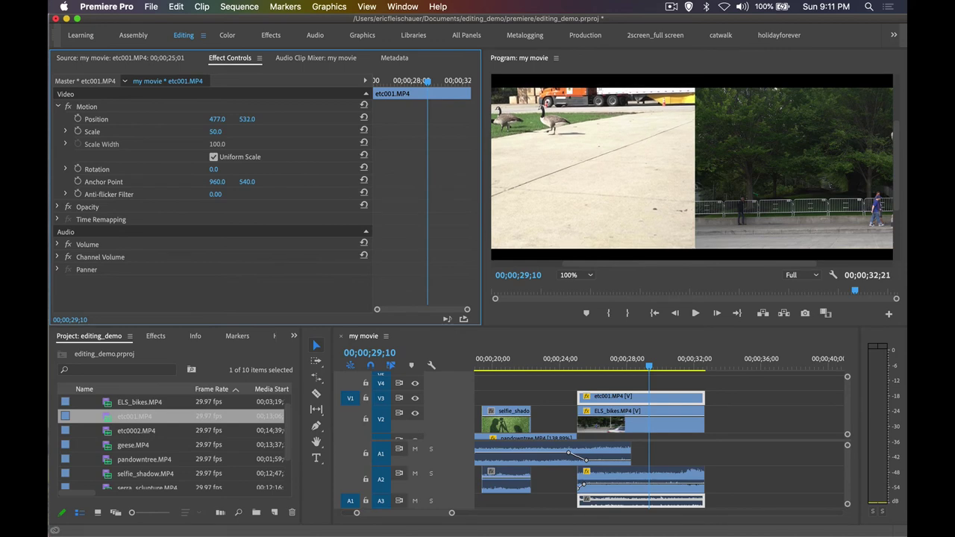
click(593, 275)
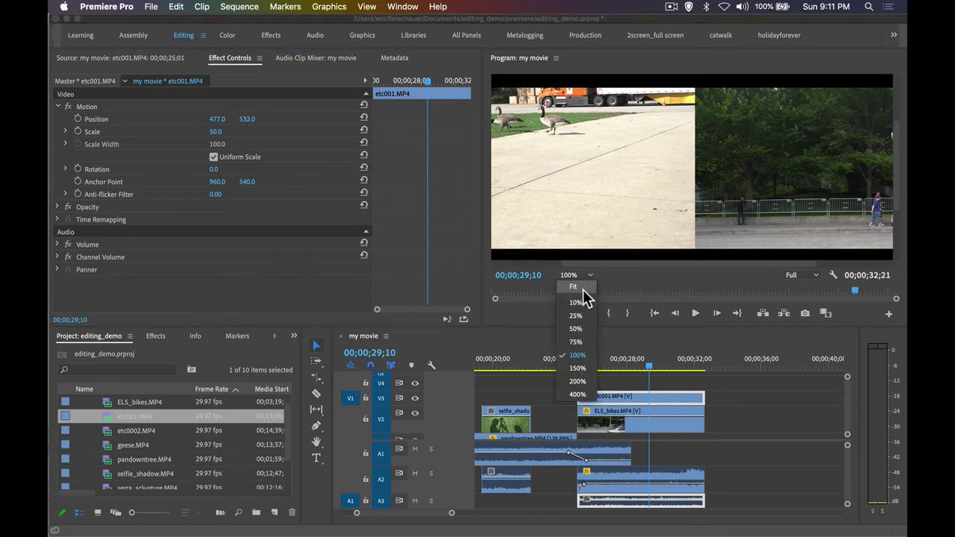
click(583, 289)
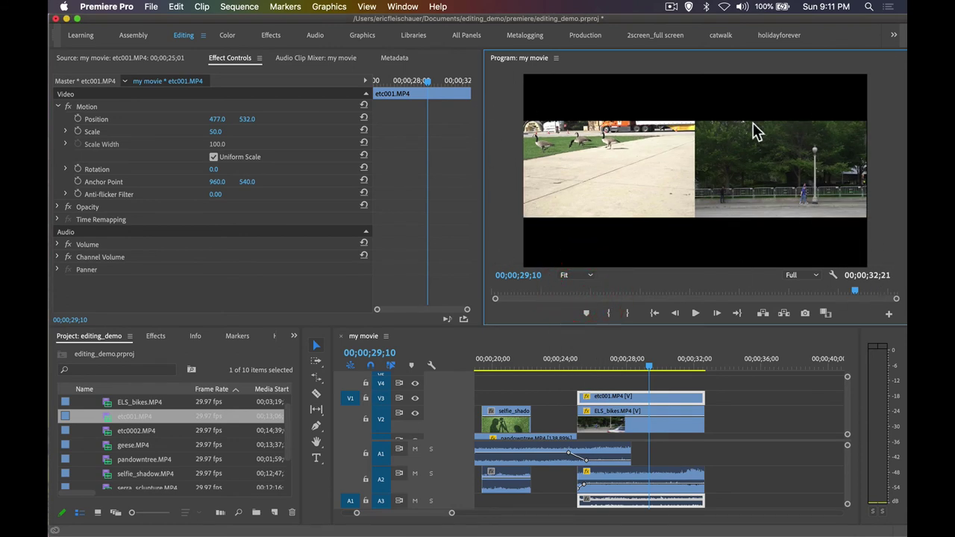
View the program picture at 25% magnification and return it to Fit.
click(582, 276)
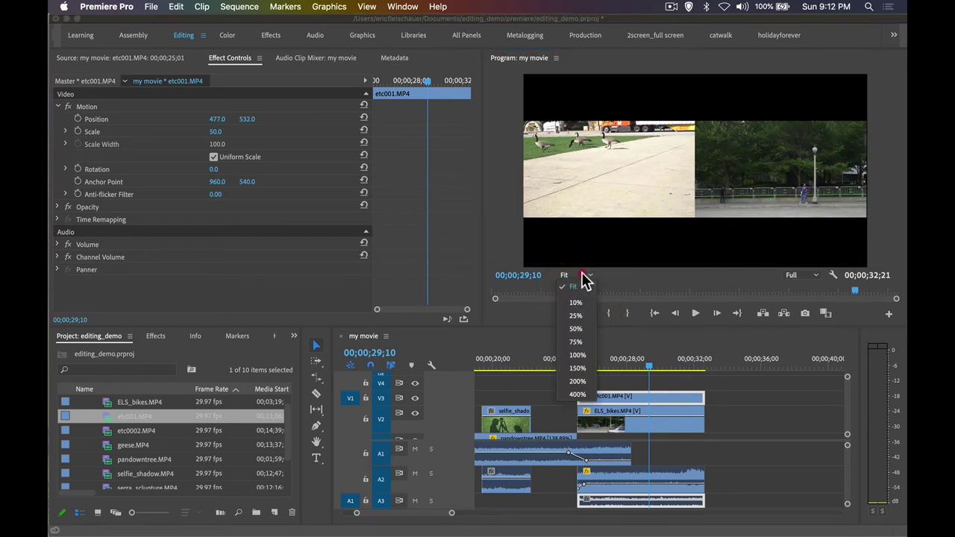
click(578, 314)
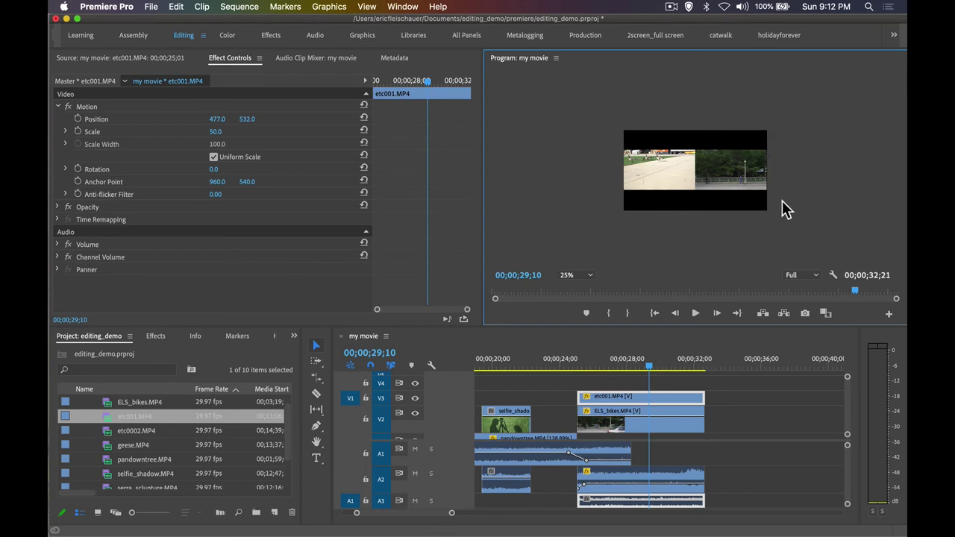
click(575, 275)
click(573, 297)
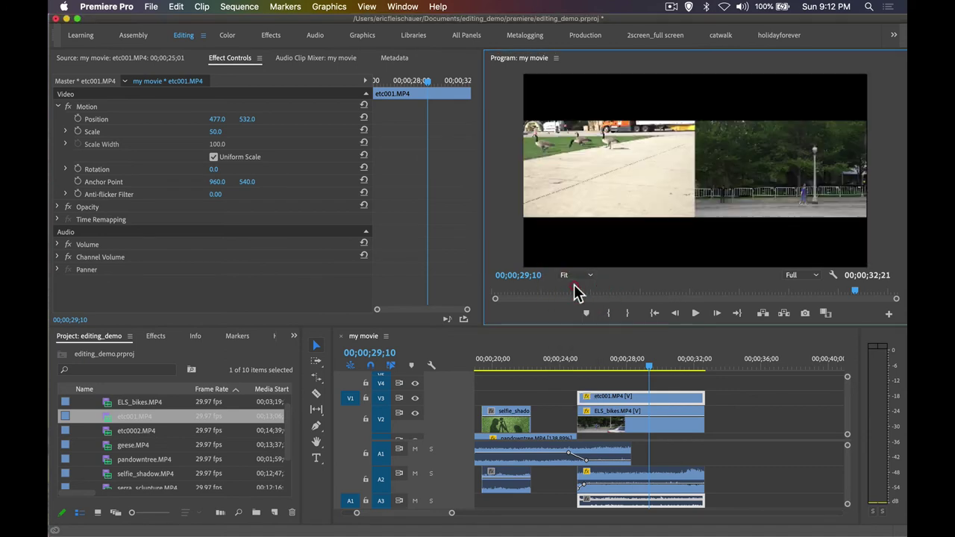
Lower the program playback resolution to 1/2 and play the split screen from 00;00;30;08.
click(813, 276)
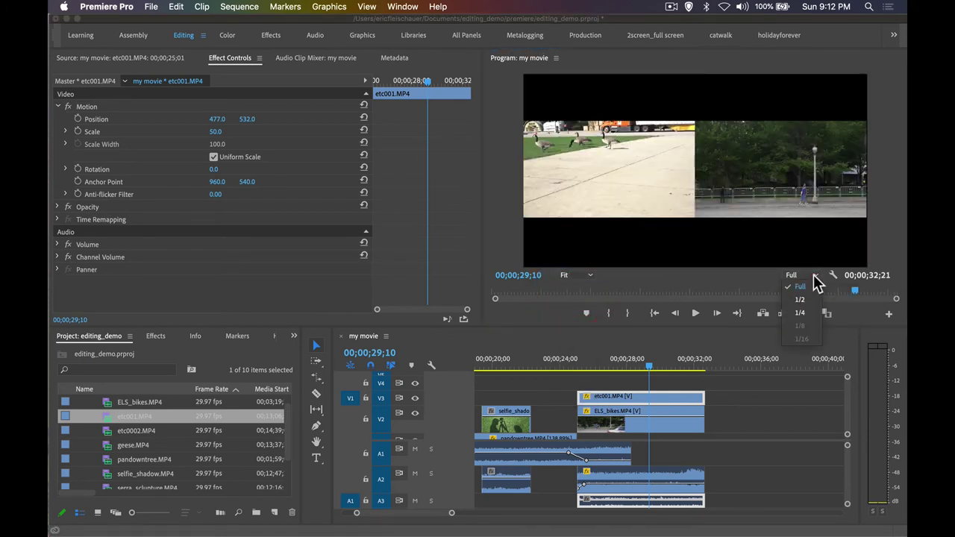
click(814, 275)
click(666, 365)
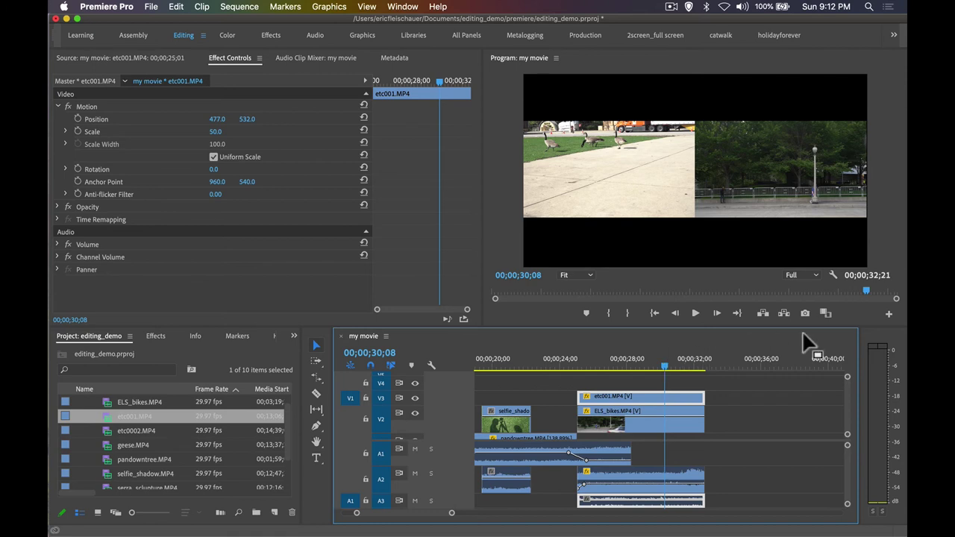
click(813, 277)
click(810, 294)
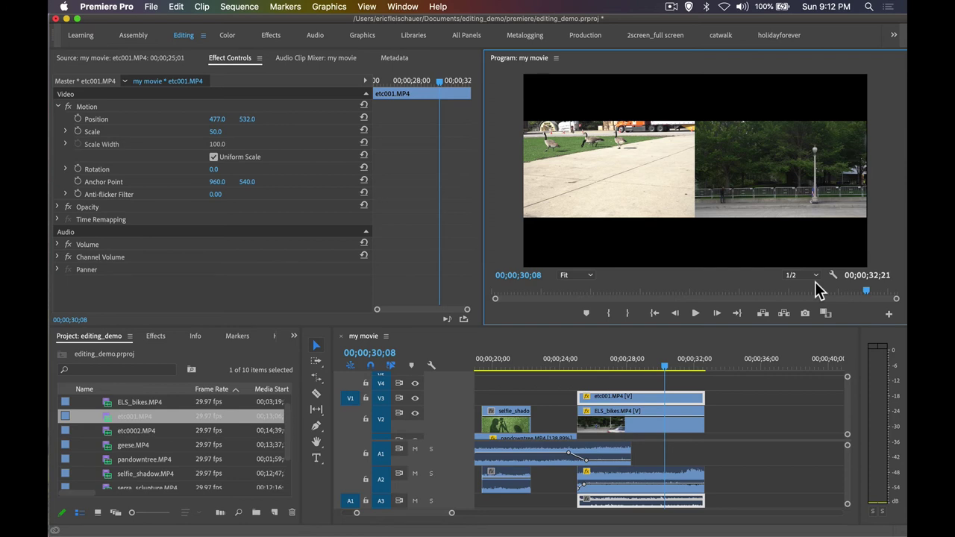
key(space)
key(space)
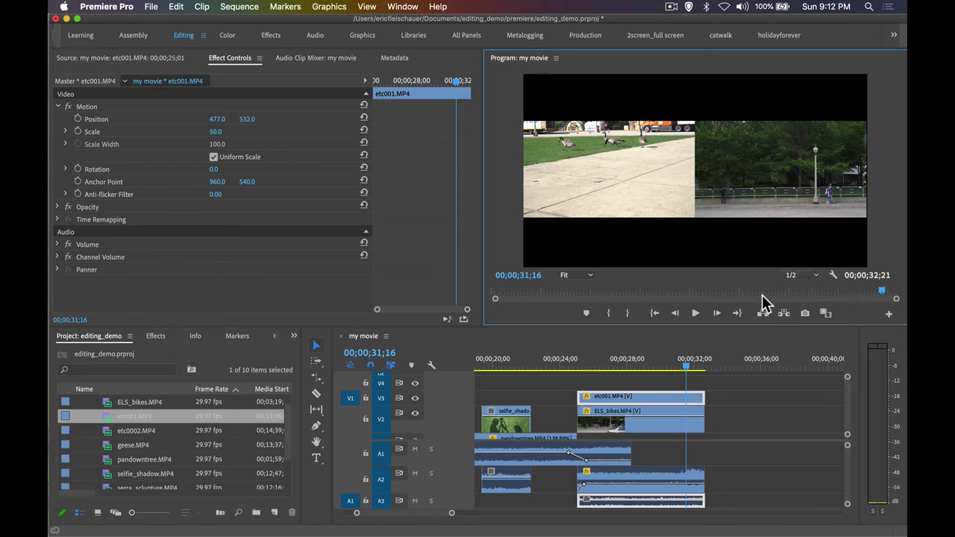
Place the playhead at 00;00;30;20 and set the horizontal Motion position of the etc001.MP4 clip on V3 to 1440.
drag(695, 364, 672, 368)
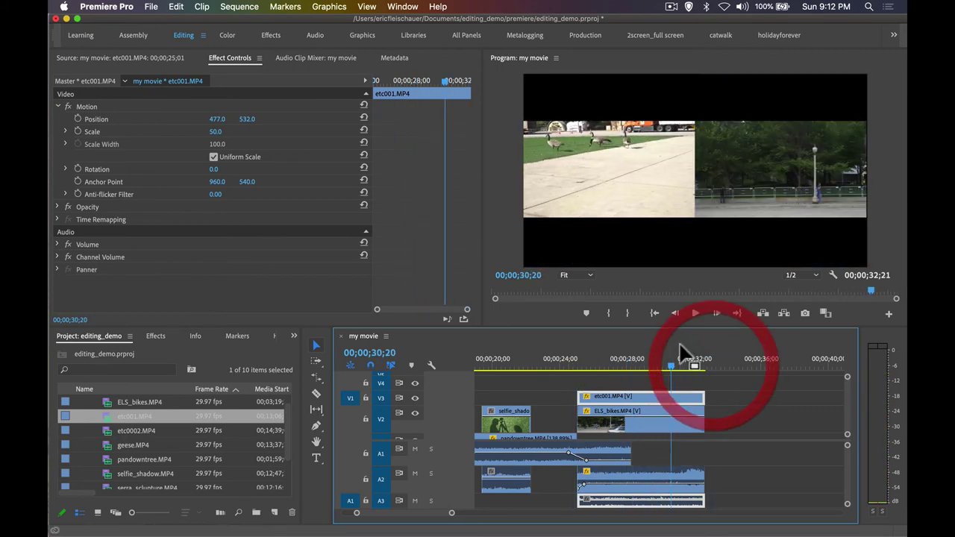
click(675, 399)
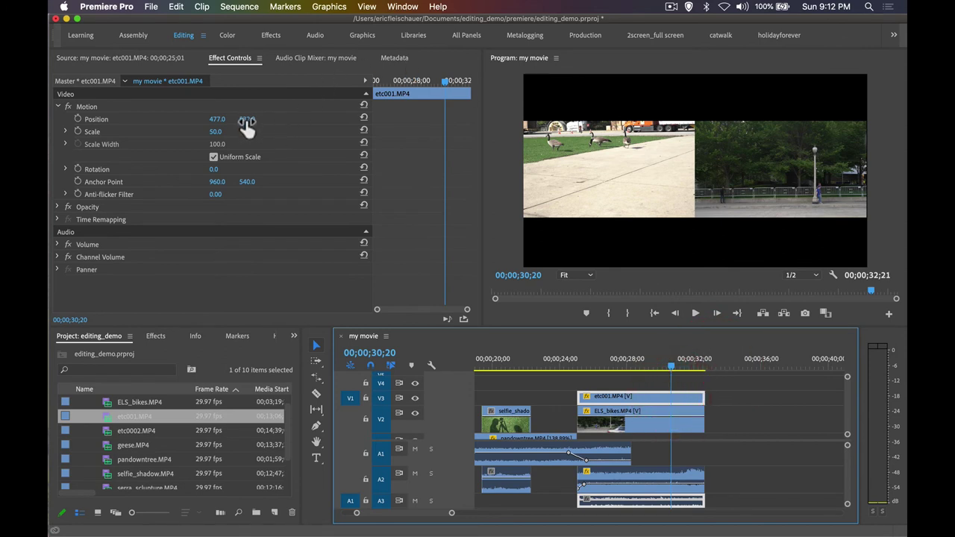
drag(248, 123, 480, 119)
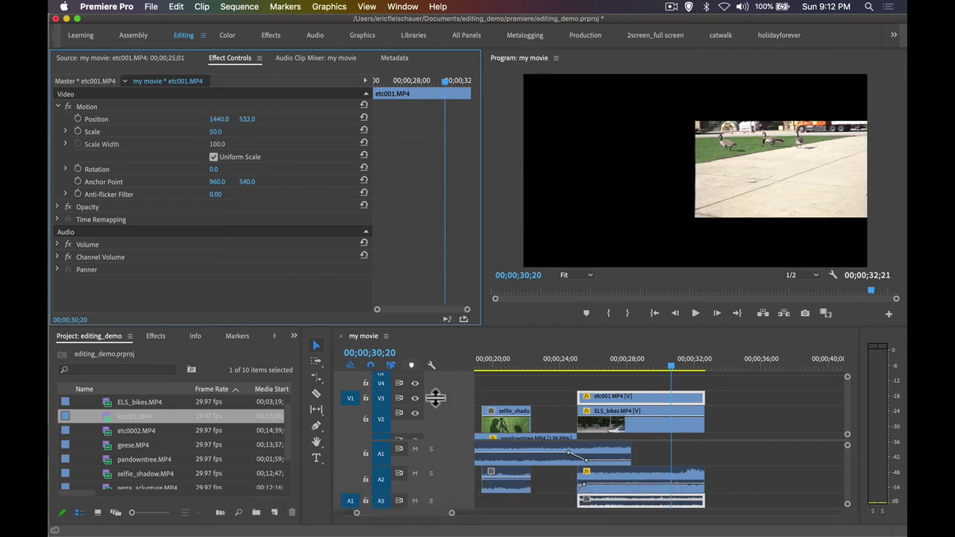
Show the effect controls of the ELS_bikes.MP4 clip on V2 and set its horizontal Motion position to 481.
double_click(687, 420)
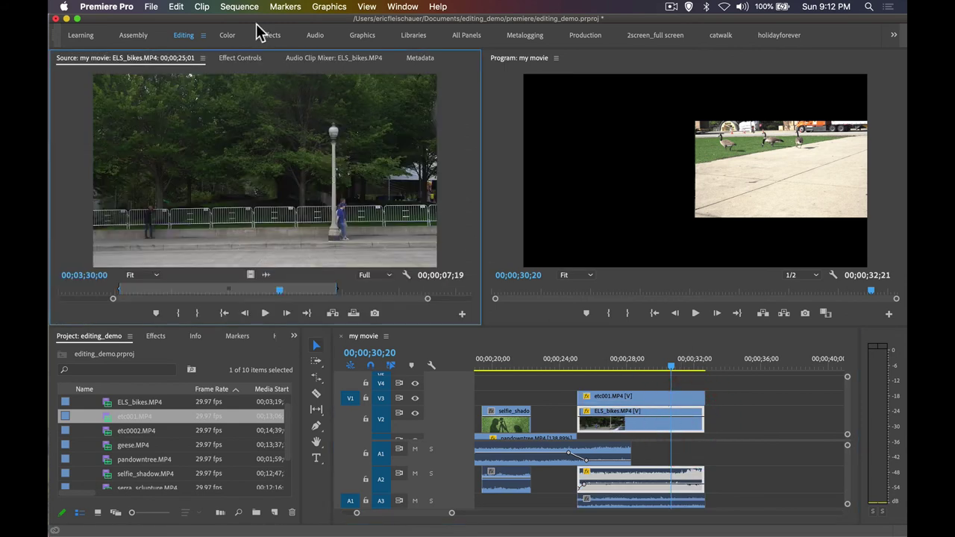
click(258, 59)
drag(247, 120, 82, 119)
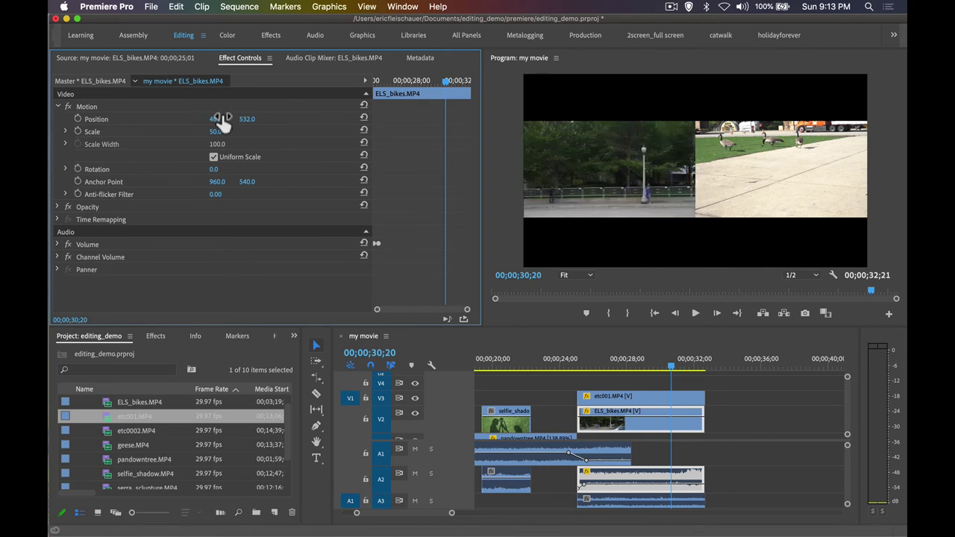
Increase the height of audio track A3 and play the split screen from just before 00;00;28;09.
drag(663, 366, 643, 373)
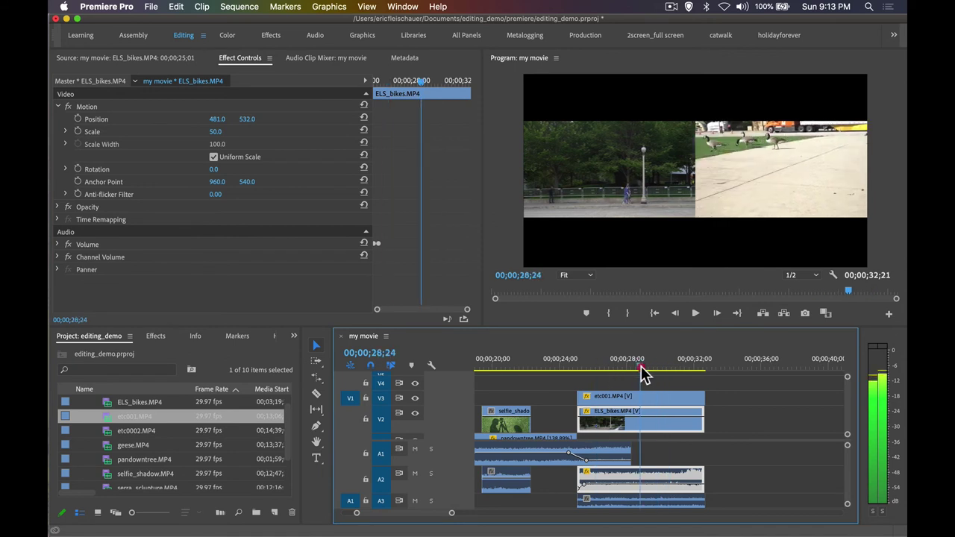
scroll(716, 403, down, 2)
scroll(753, 451, down, 2)
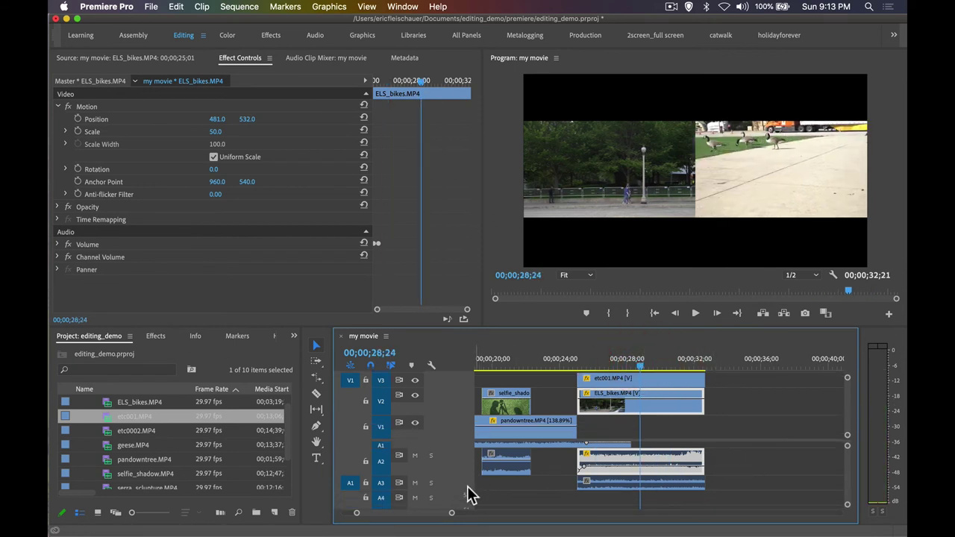
drag(471, 492, 470, 507)
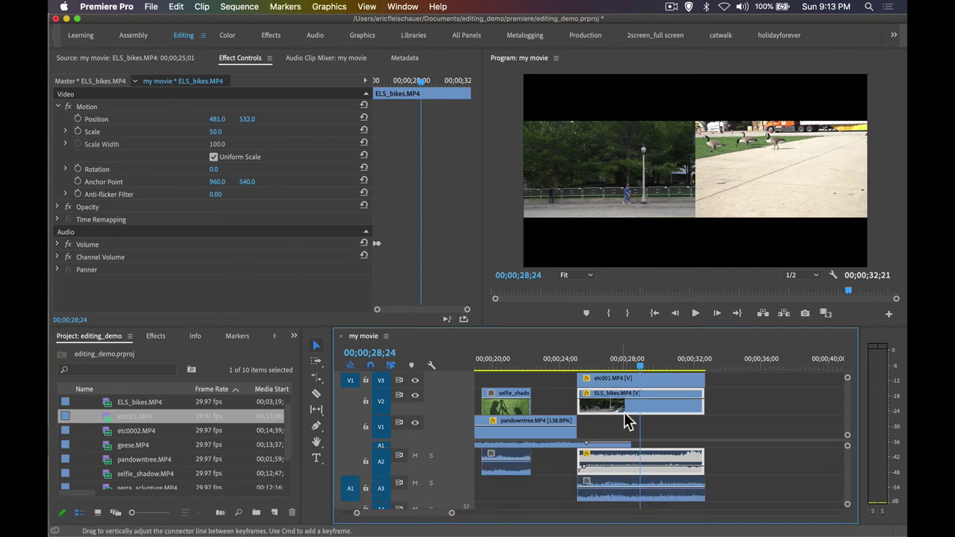
click(618, 362)
key(space)
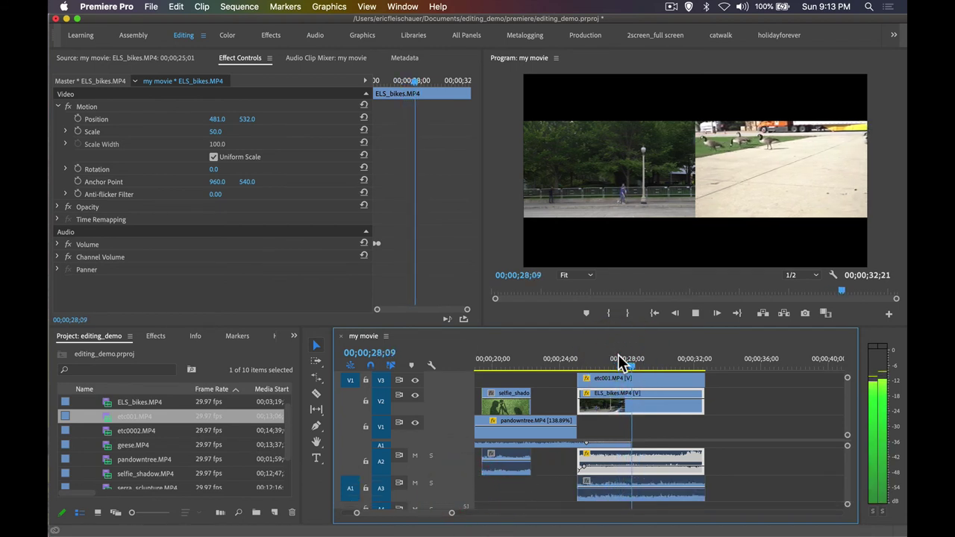
key(space)
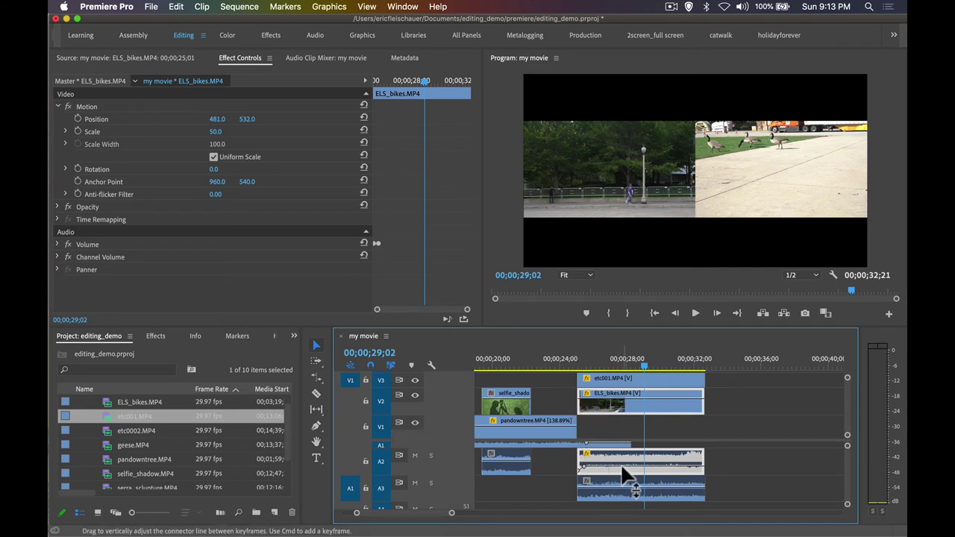
Fade out the ELS_bikes.MP4 audio on A2 with Pen tool volume keyframes, reaching -oo dB at 00;00;29;17.
key(p)
key(=)
key(=)
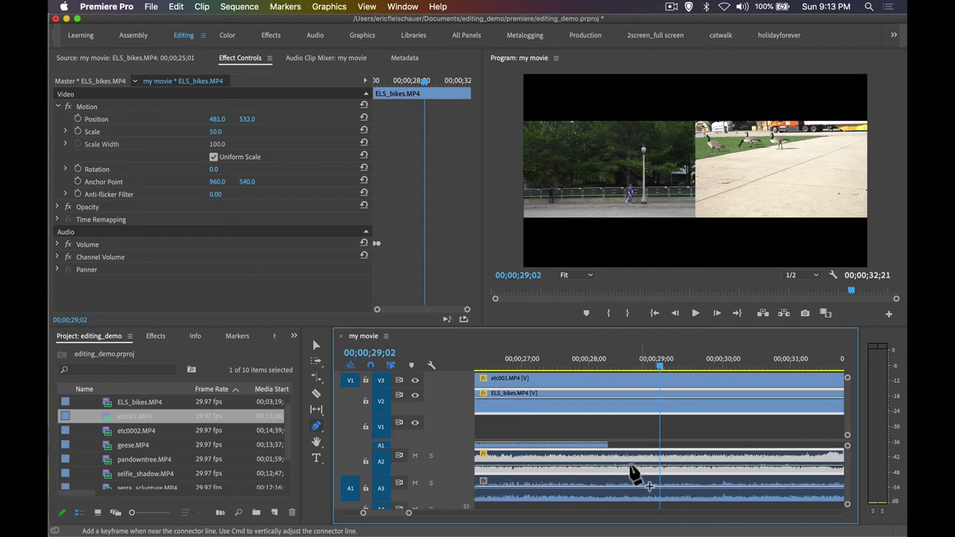
click(622, 466)
drag(660, 468, 694, 470)
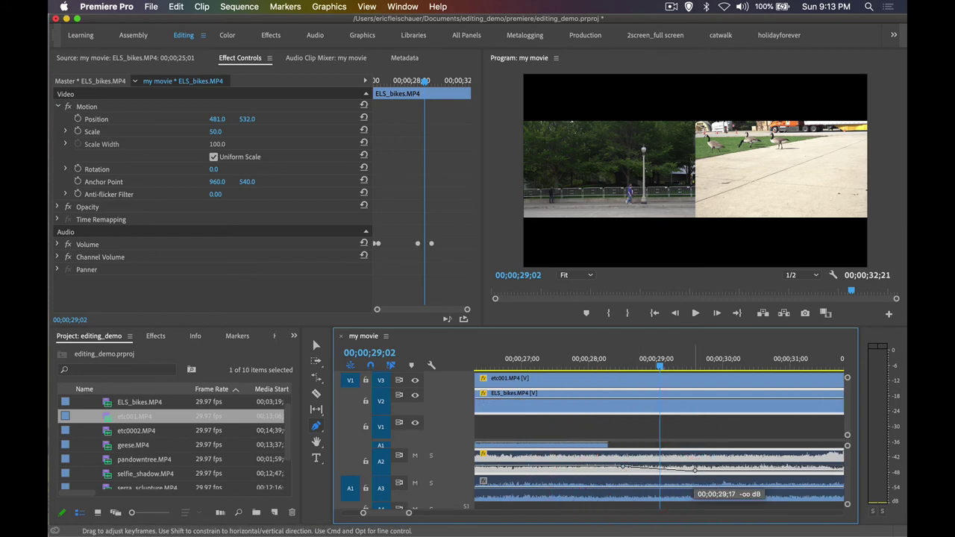
Fade in the etc001.MP4 audio on A3 with two volume keyframes, starting from -oo dB at 00;00;28;15.
click(621, 490)
click(692, 487)
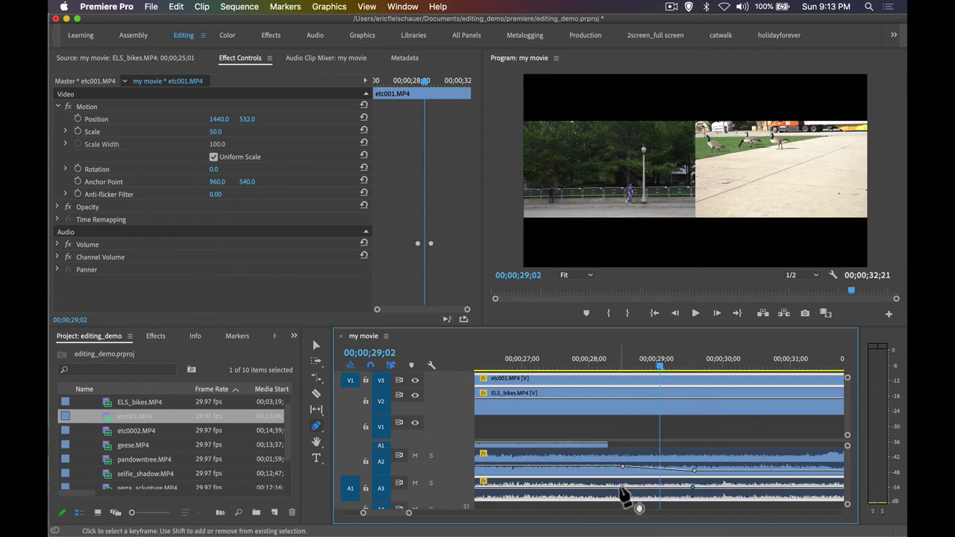
drag(620, 488, 621, 497)
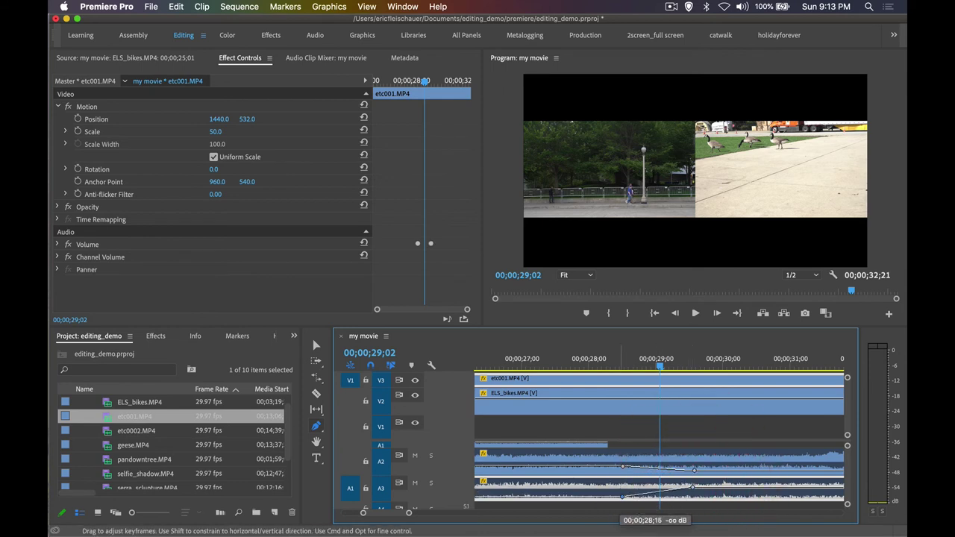
Play the sequence from about 00;00;28;00 to check the crossfade between both audio clips.
key(space)
click(590, 366)
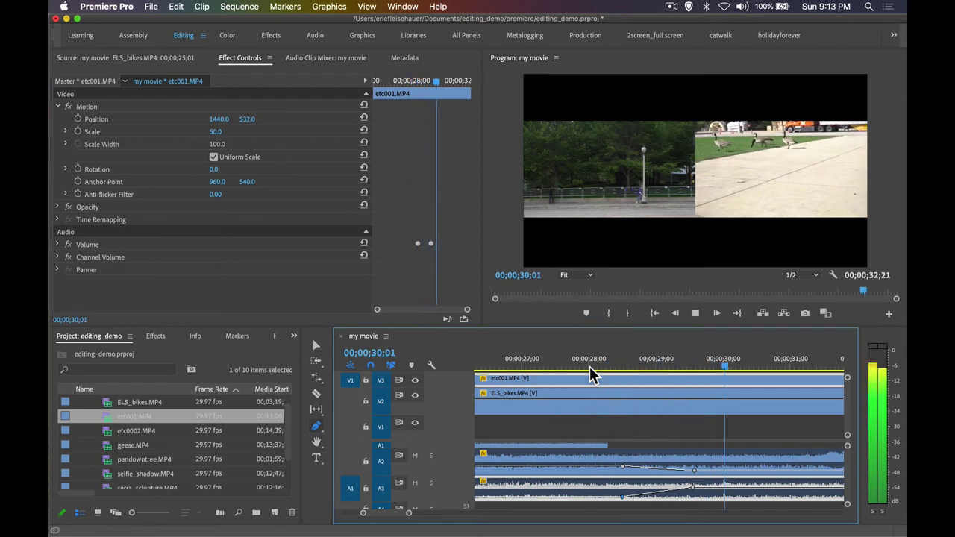
click(588, 364)
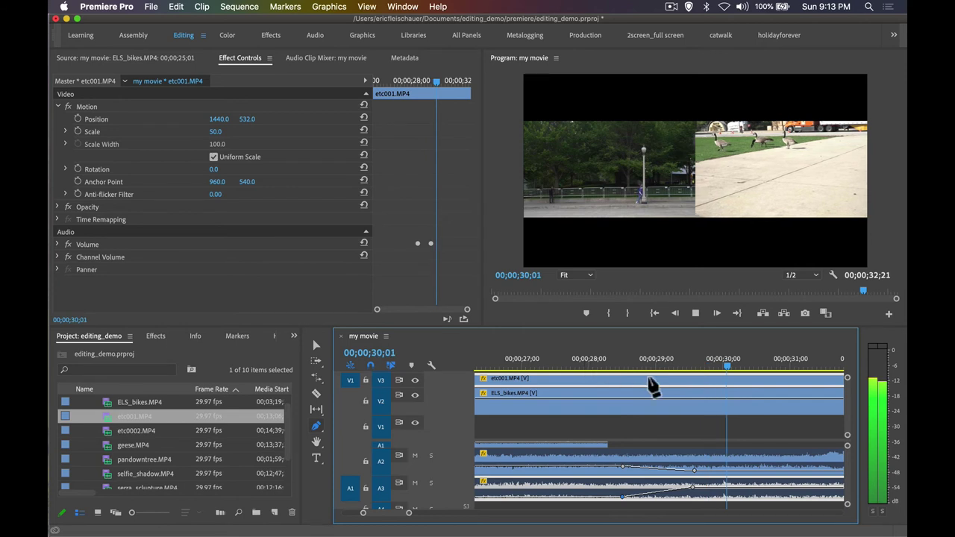
key(space)
Move the etc001.MP4 fade-in earlier, with its -oo dB keyframe at about 00;00;27;26 and its louder keyframe before 00;00;29;00.
click(700, 482)
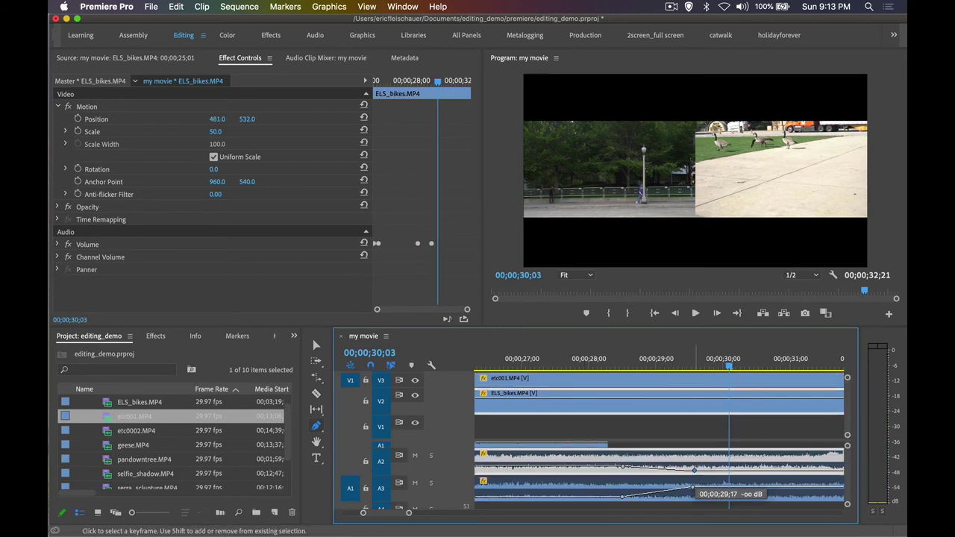
click(692, 490)
drag(693, 489, 622, 509)
drag(593, 496, 581, 496)
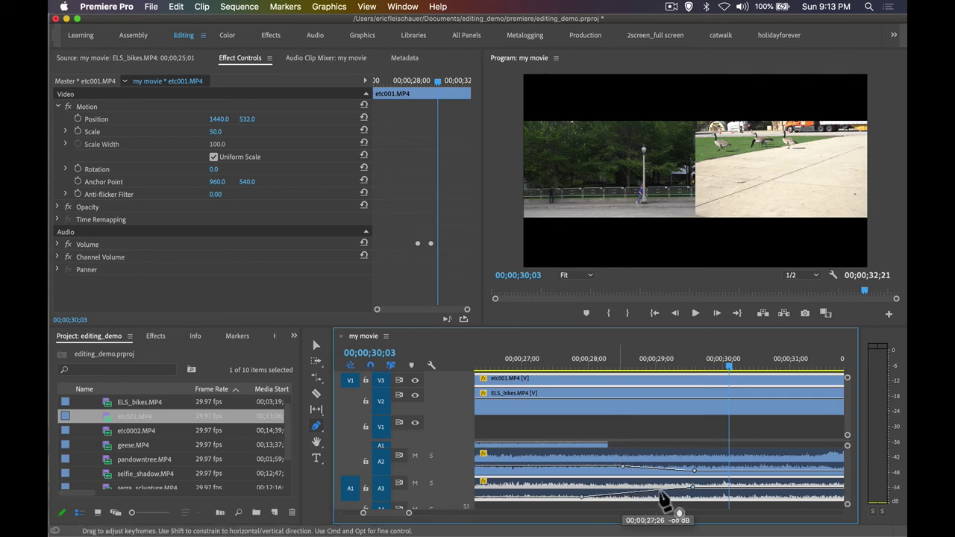
drag(692, 486, 631, 486)
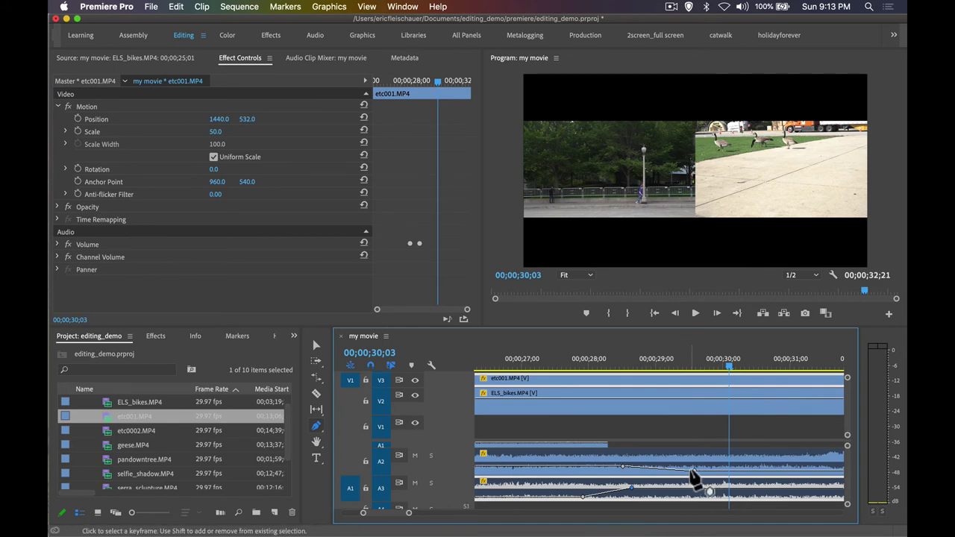
Play the split screen from shortly after 00;00;27;00 to hear the adjusted audio fades.
click(671, 455)
click(567, 361)
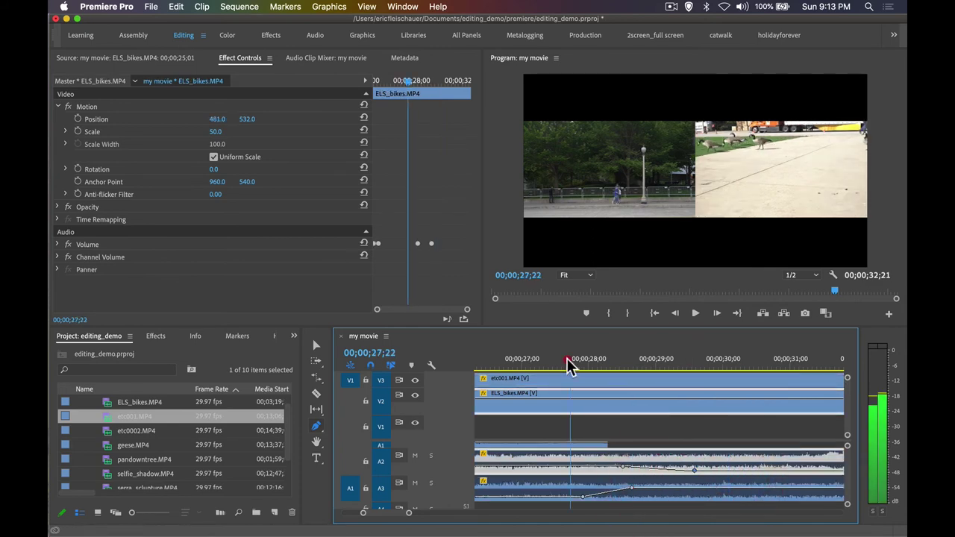
click(534, 364)
key(space)
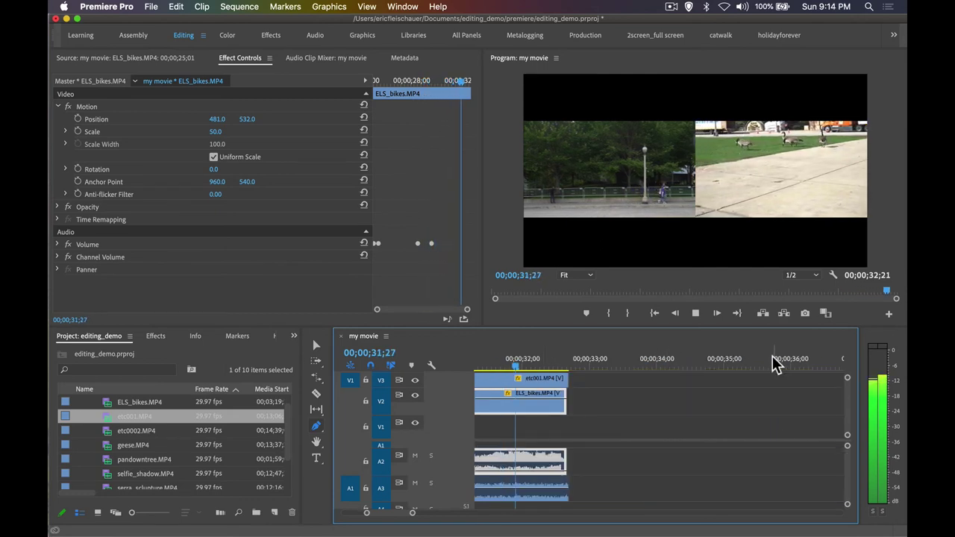
key(space)
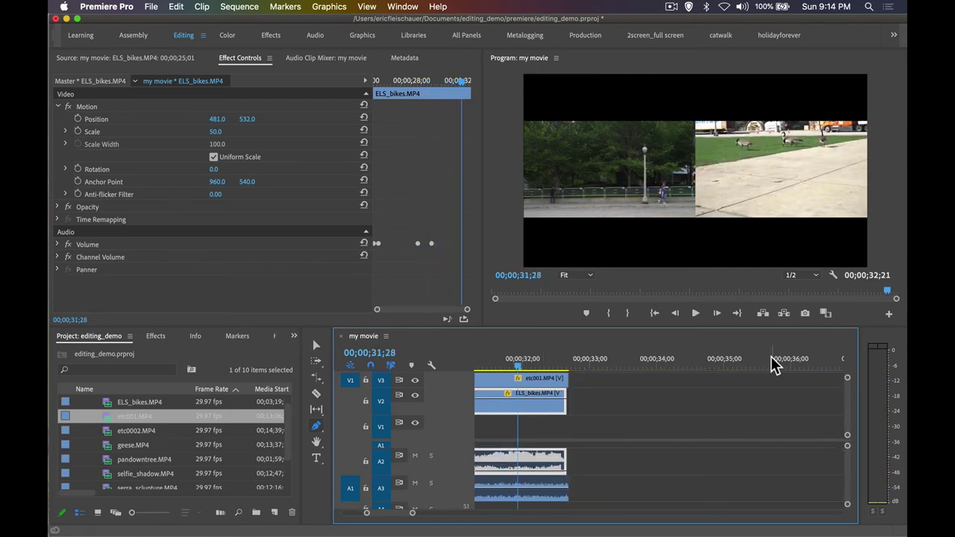
Place the playhead at 00;00;27;12 and examine the split-screen clips and their audio fades up close in the timeline.
key(minus)
key(minus)
key(minus)
click(605, 359)
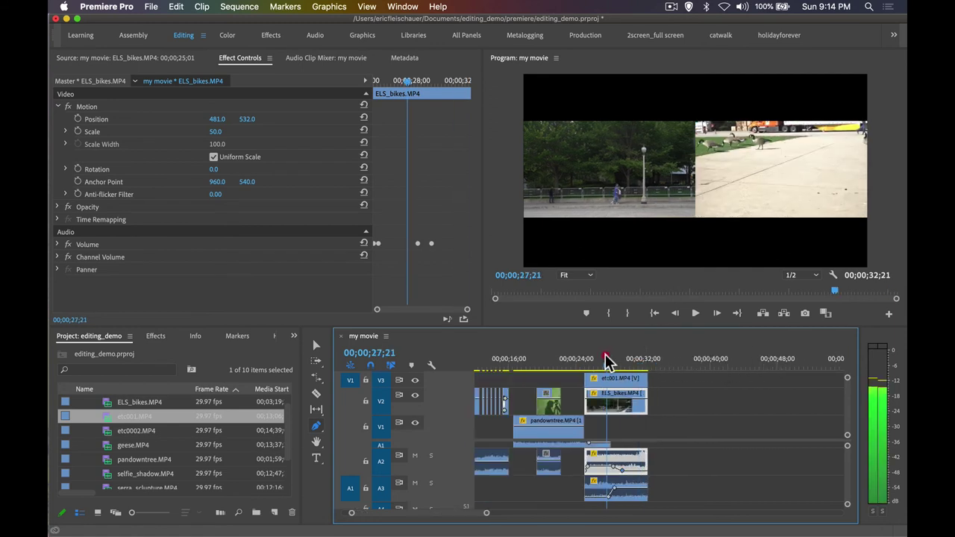
click(606, 359)
key(equal)
key(equal)
key(equal)
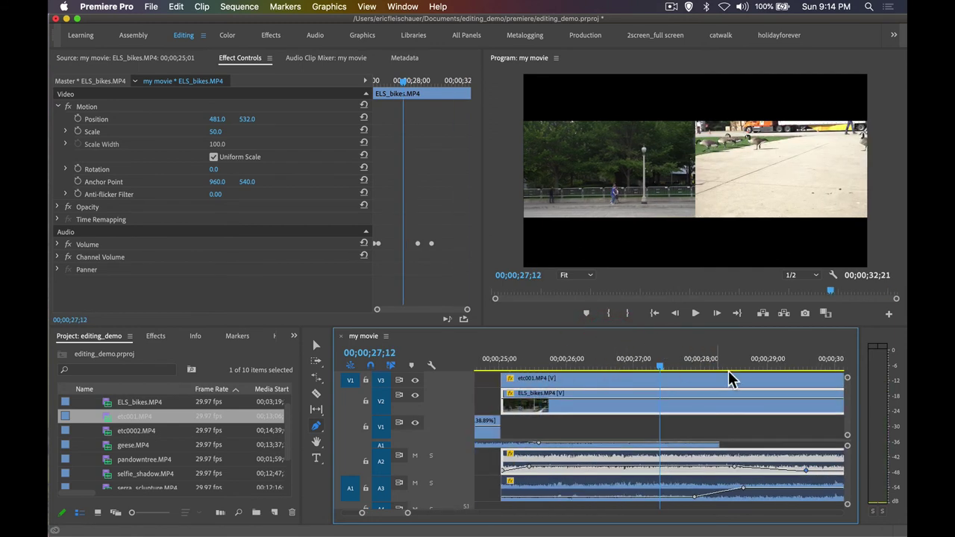
scroll(727, 385, up, 3)
scroll(727, 384, down, 2)
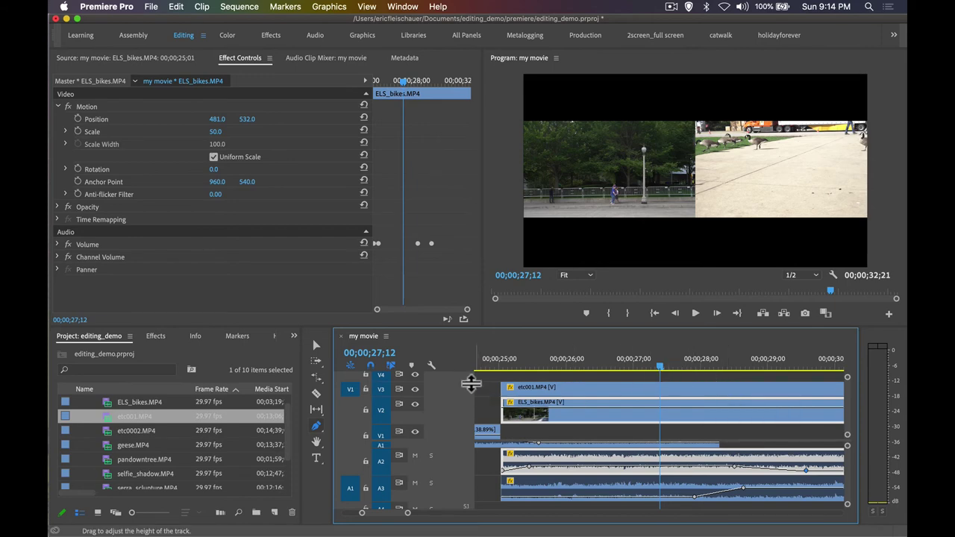
Switch to the Selection tool and save the editing_demo project.
click(315, 345)
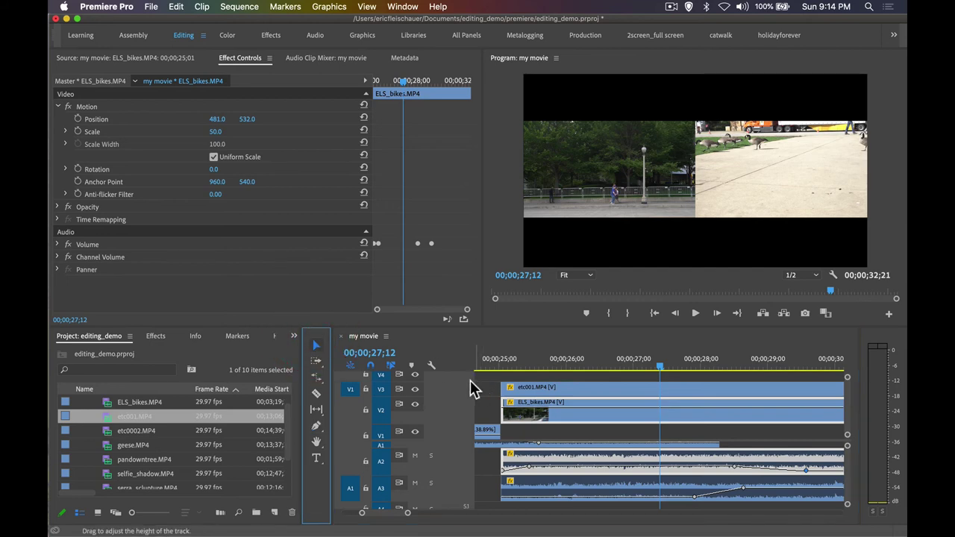
drag(471, 383, 487, 388)
key(super+s)
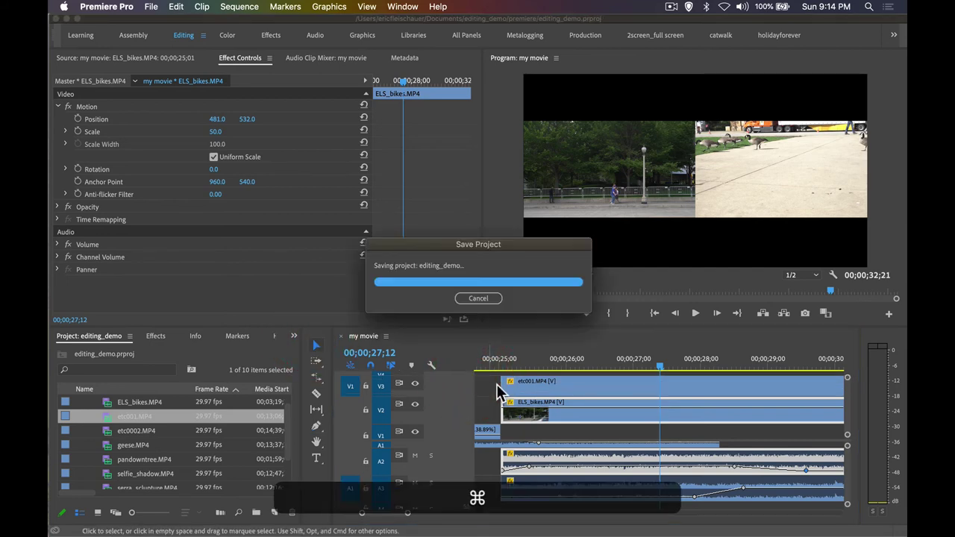
Place the playhead at 00;00;22;16, between the selfie_shadow clip and the split screen.
key(minus)
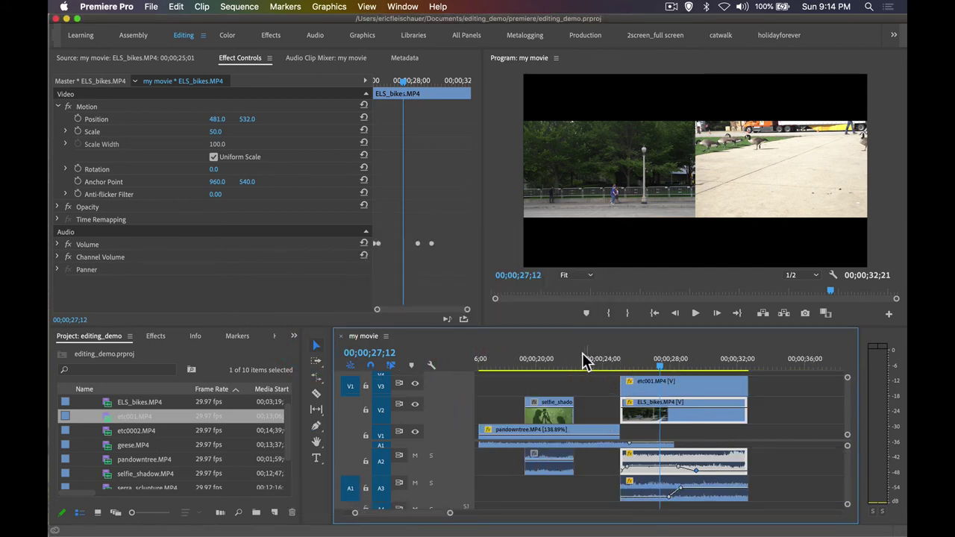
click(554, 347)
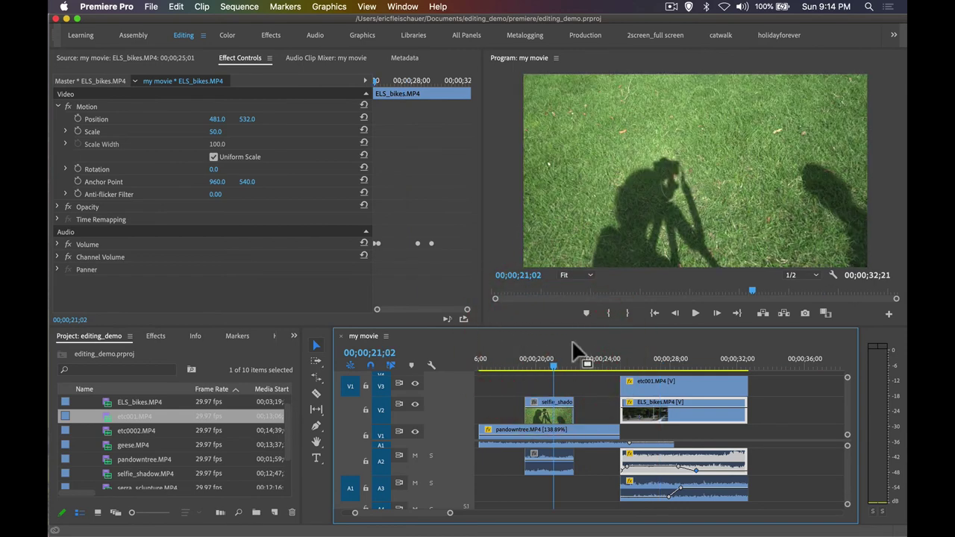
click(579, 363)
scroll(572, 481, up, 2)
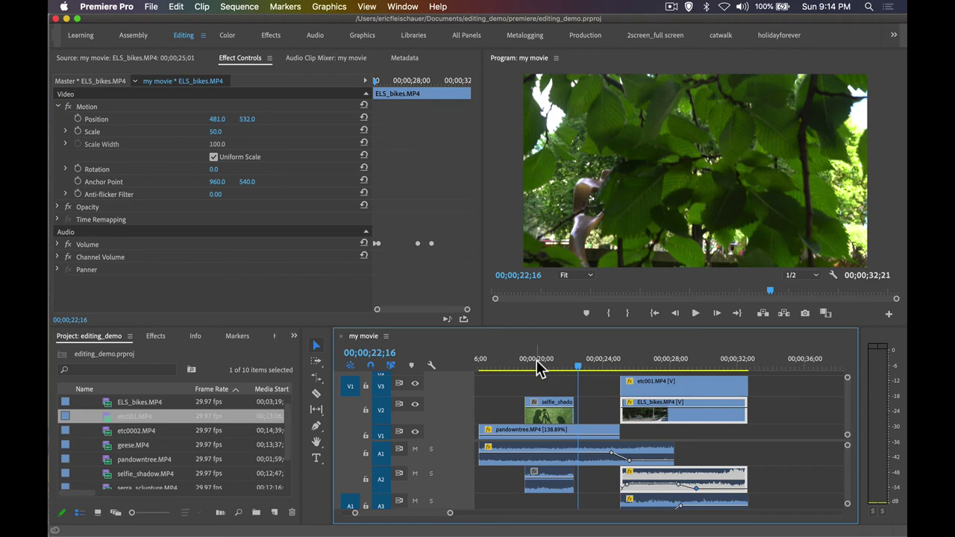
Switch to TextEdit, add a "~" line below "- Exporting" enlarged to 32 pt, and return to Premiere Pro.
key(super+Tab)
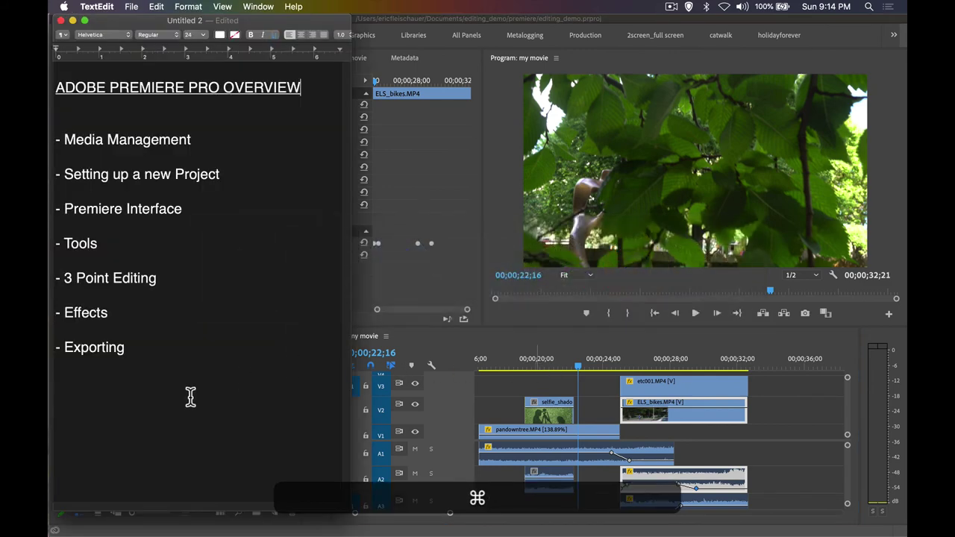
click(142, 418)
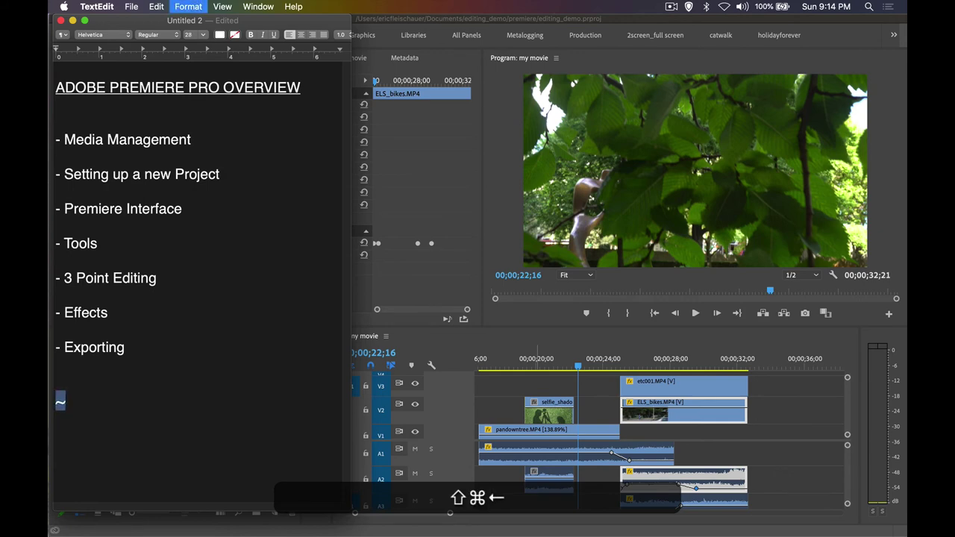
key(super+plus)
click(161, 410)
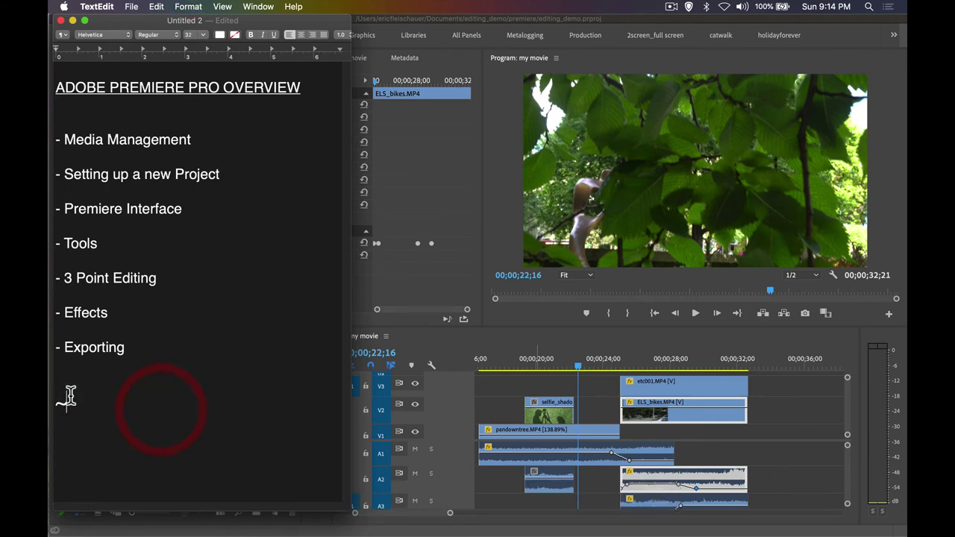
key(super+Tab)
View the timeline, the program monitor and the effect controls maximized one after another, restoring the layout each time.
key(grave)
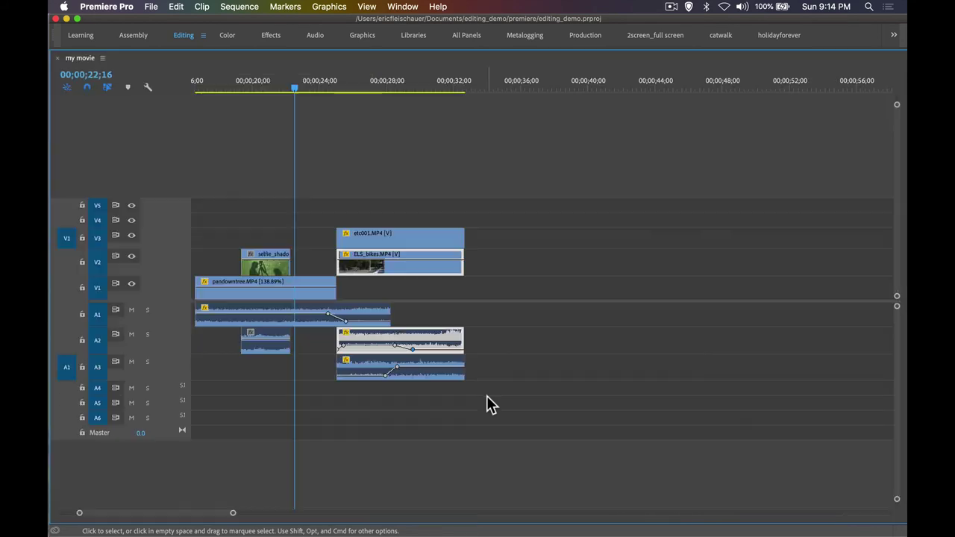
key(grave)
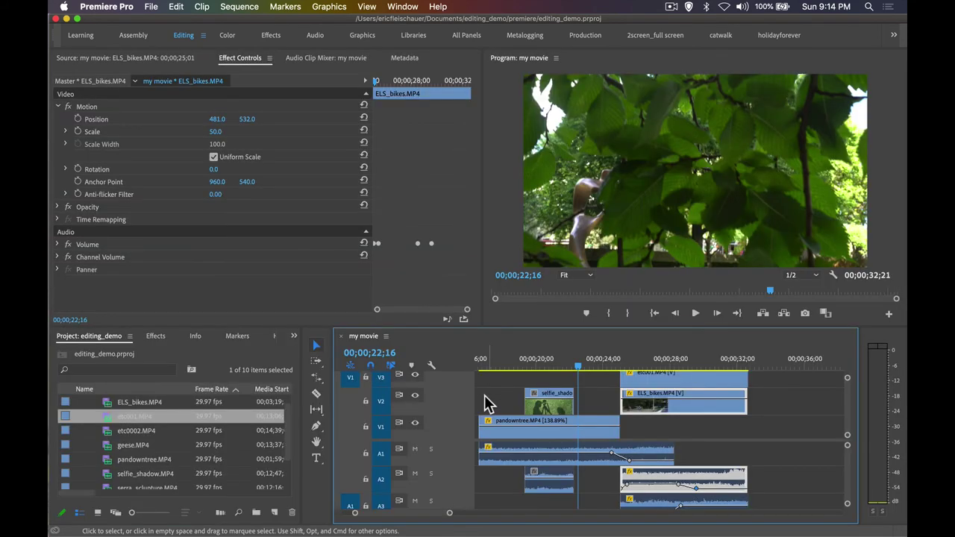
click(564, 260)
key(grave)
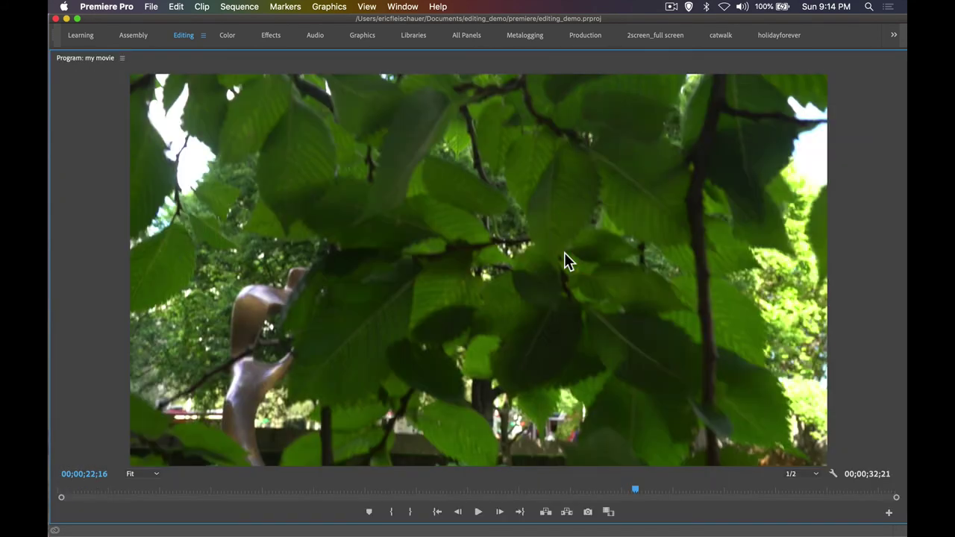
key(grave)
click(363, 281)
key(grave)
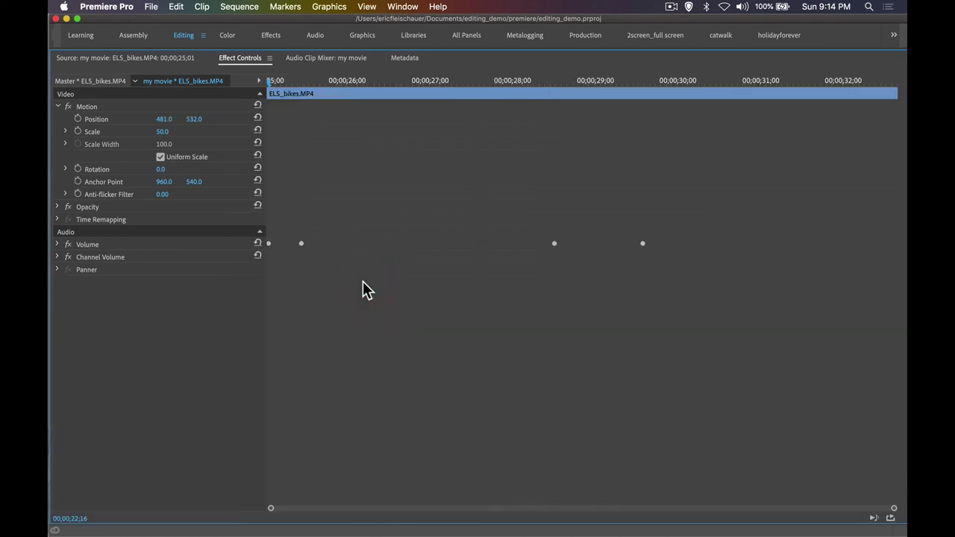
key(grave)
Play the split screen in the maximized timeline from about 00;00;25;13 to 00;00;27;00, and restore the normal layout.
click(548, 358)
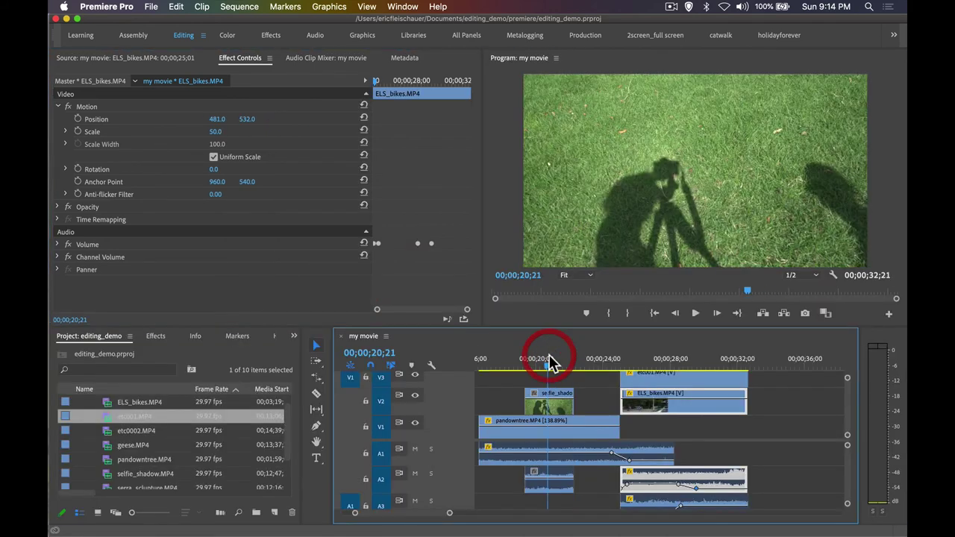
key(grave)
mouse_move(276, 89)
mouse_down()
mouse_move(379, 92)
mouse_move(281, 96)
mouse_up()
key(=)
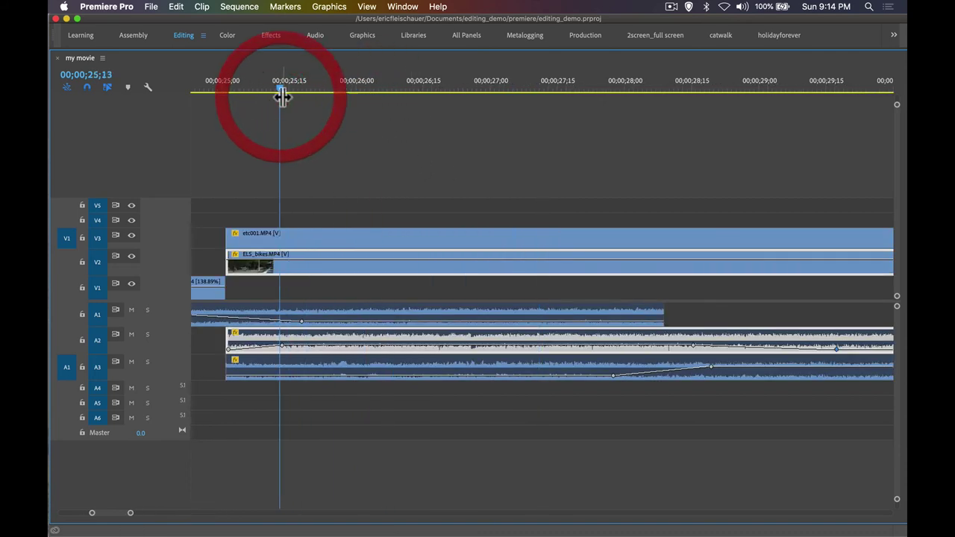
key(space)
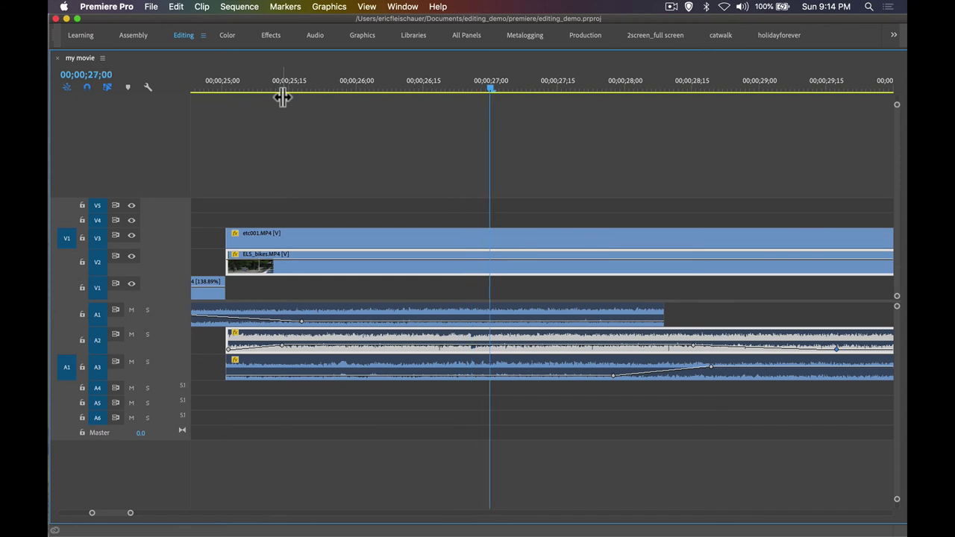
key(minus)
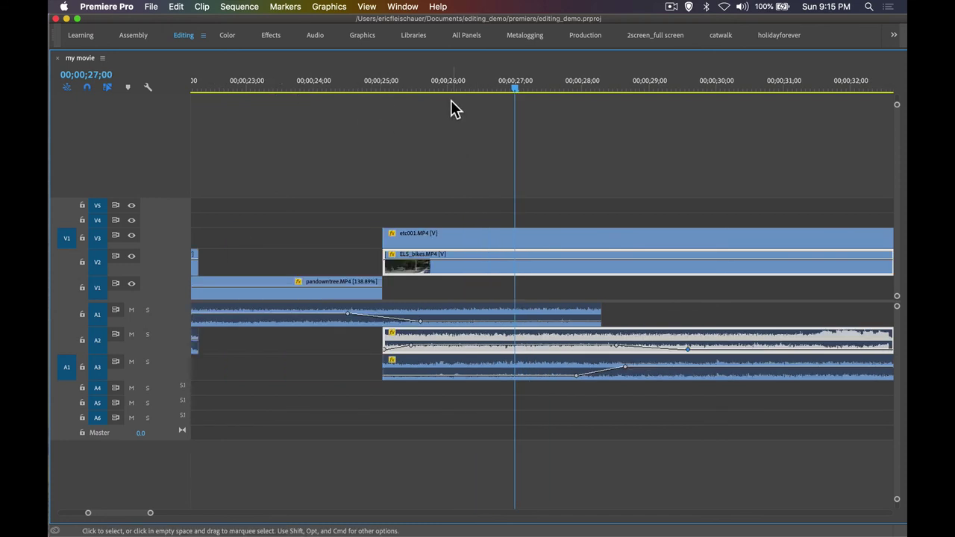
key(grave)
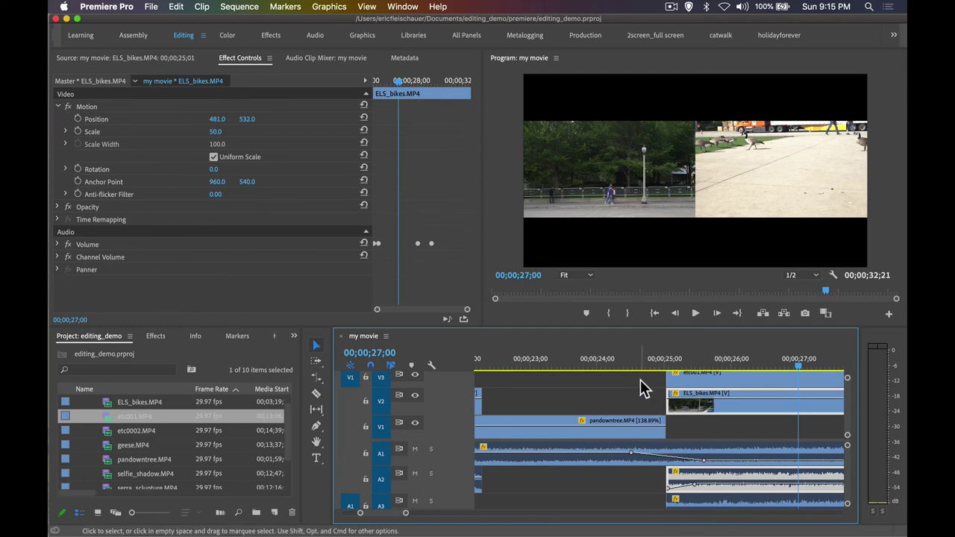
Maximize the project's media list, look inside the music bin, collapse it again and restore the layout.
click(237, 358)
key(grave)
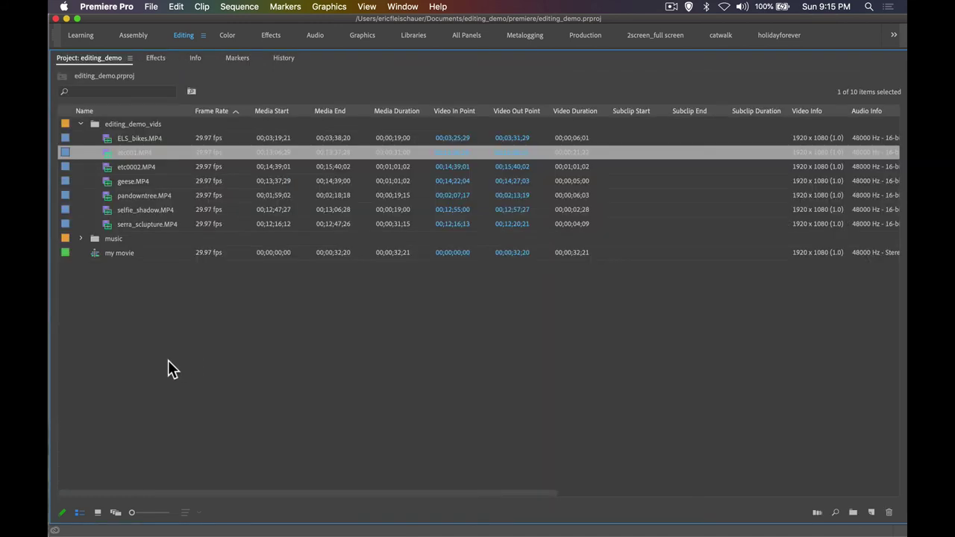
click(80, 239)
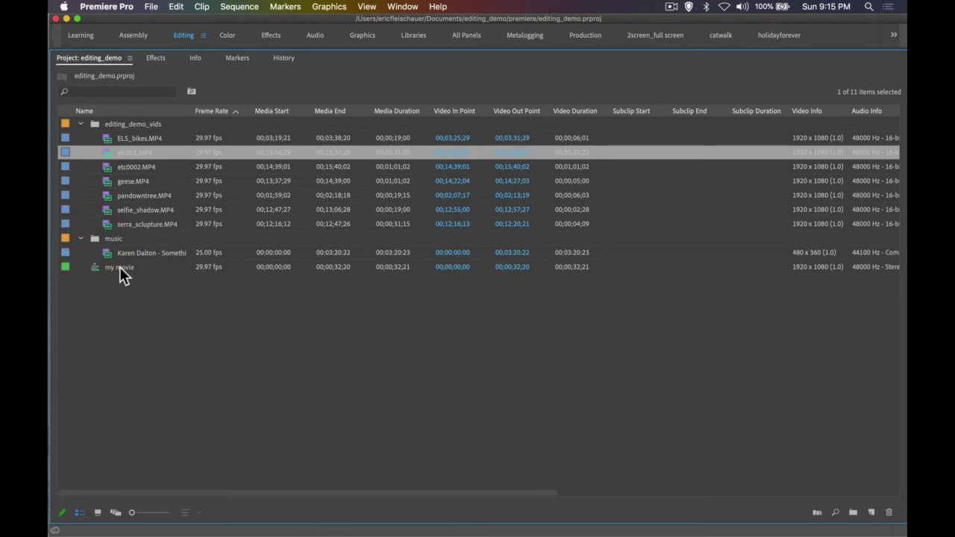
click(77, 237)
click(80, 238)
key(grave)
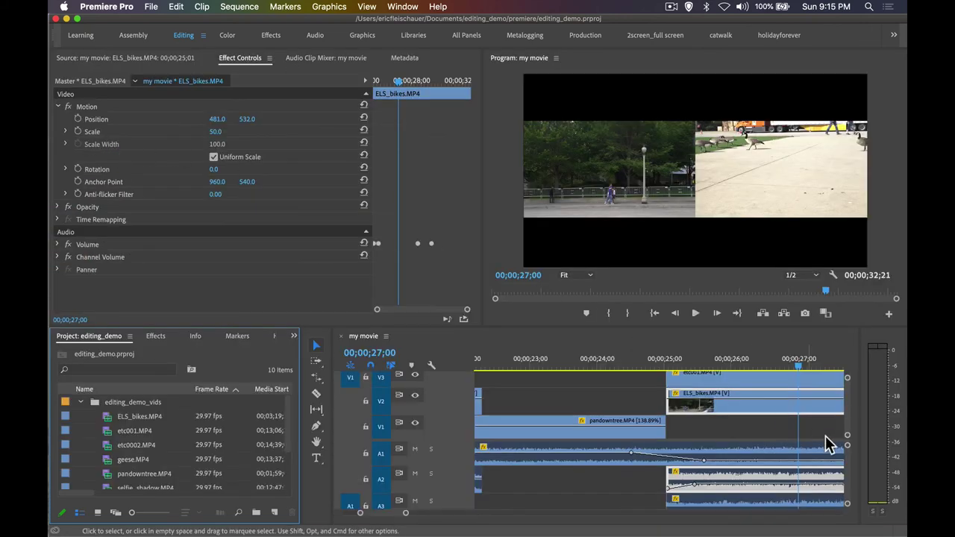
Place the playhead at 00;00;24;18 and enlarge the timeline area to show more audio tracks.
click(639, 367)
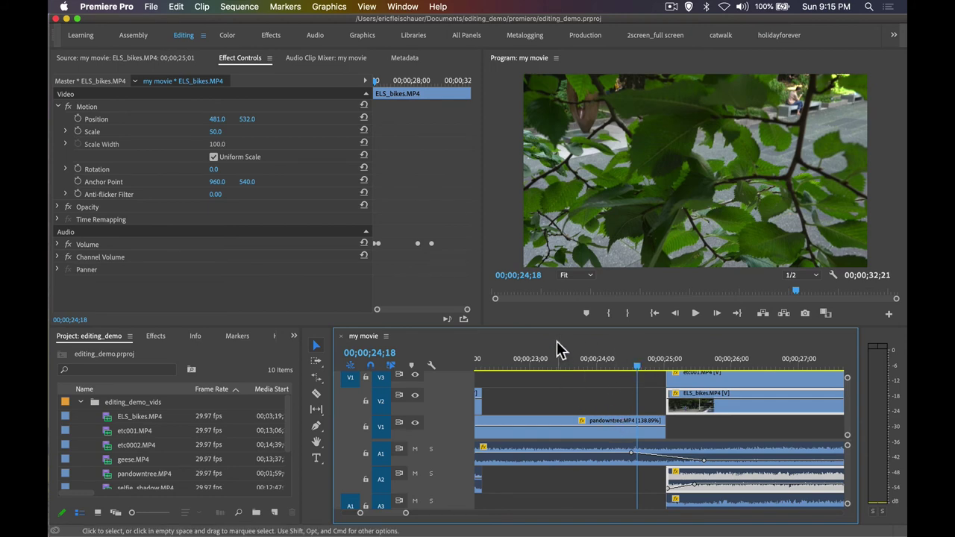
drag(558, 326, 561, 298)
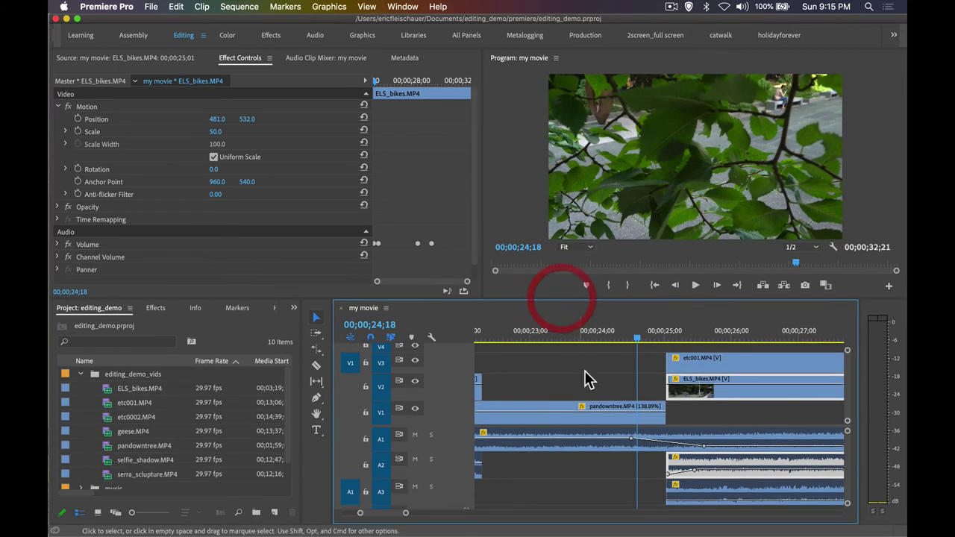
scroll(597, 464, down, 2)
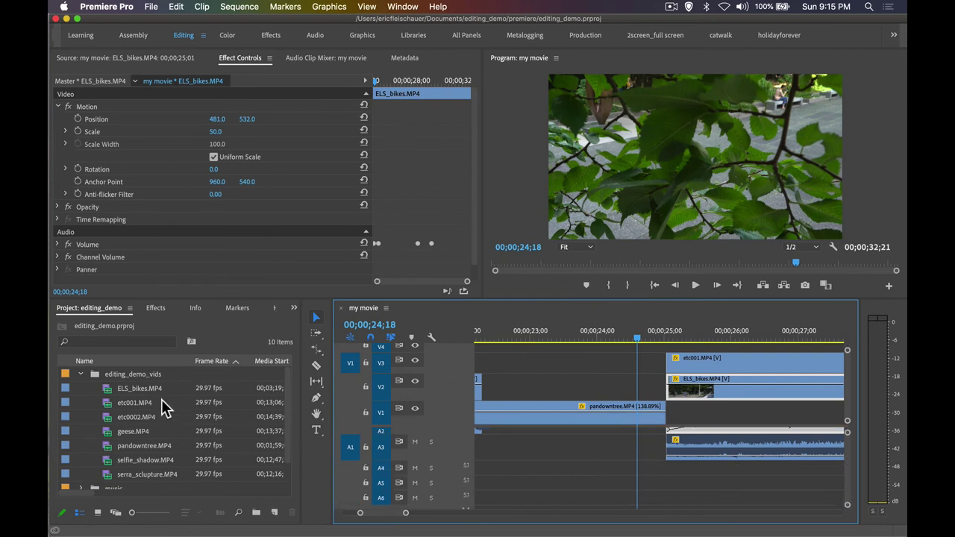
Open the Karen Dalton - Something On Your Mind.mp4 clip from the music bin in the source monitor.
scroll(116, 413, down, 2)
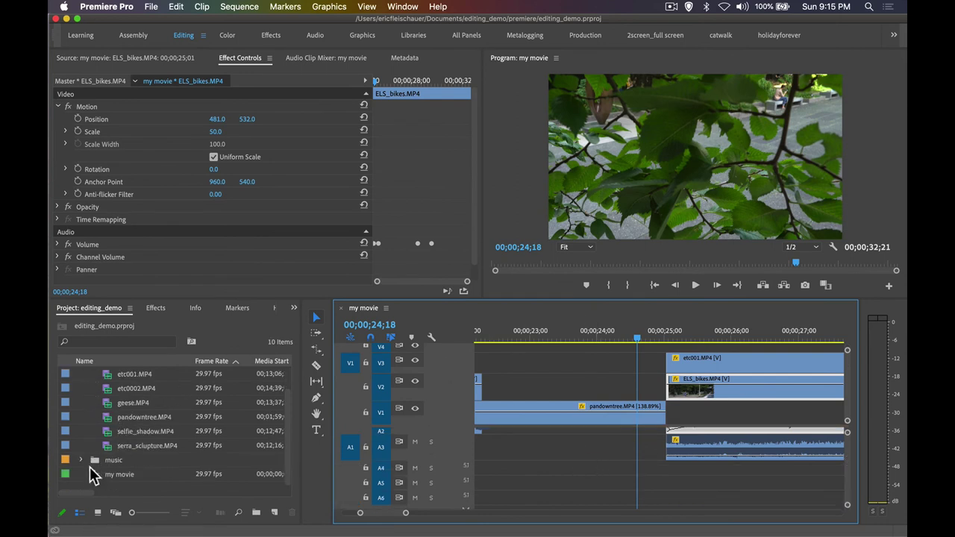
click(83, 459)
double_click(103, 472)
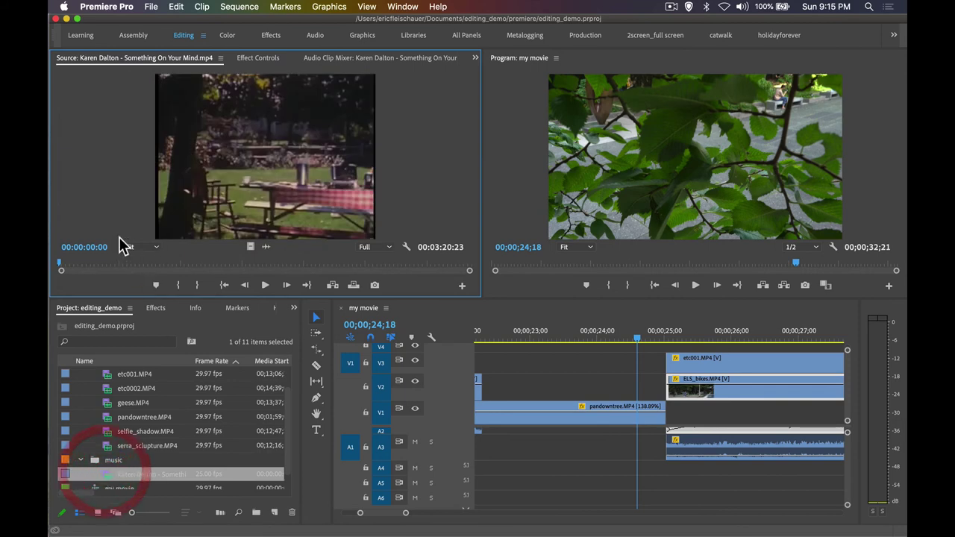
Mark the section of the Karen Dalton clip from its start to an Out point at 00:00:54:24.
click(78, 264)
mouse_move(81, 272)
mouse_down()
mouse_move(70, 268)
mouse_move(87, 269)
mouse_move(64, 274)
mouse_up()
click(60, 267)
key(space)
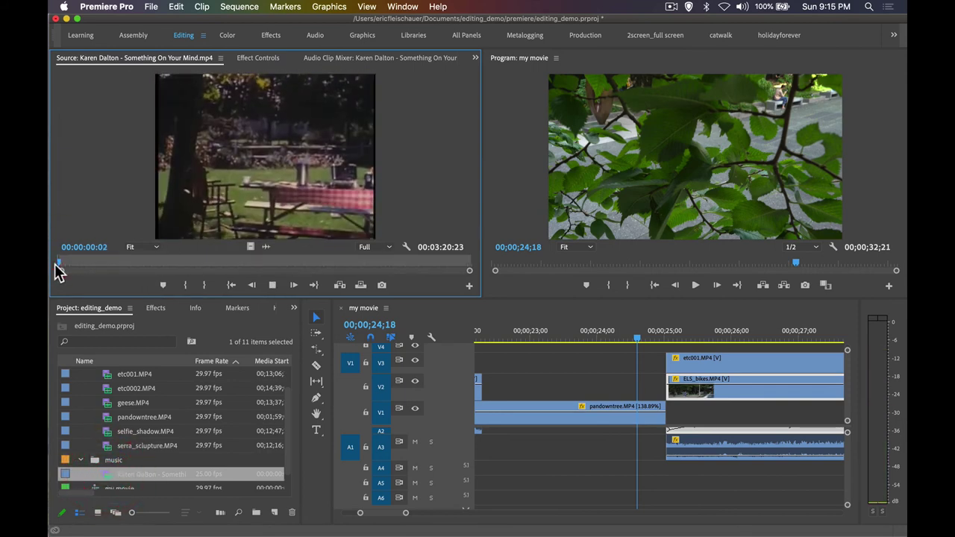
drag(62, 269, 173, 270)
key(o)
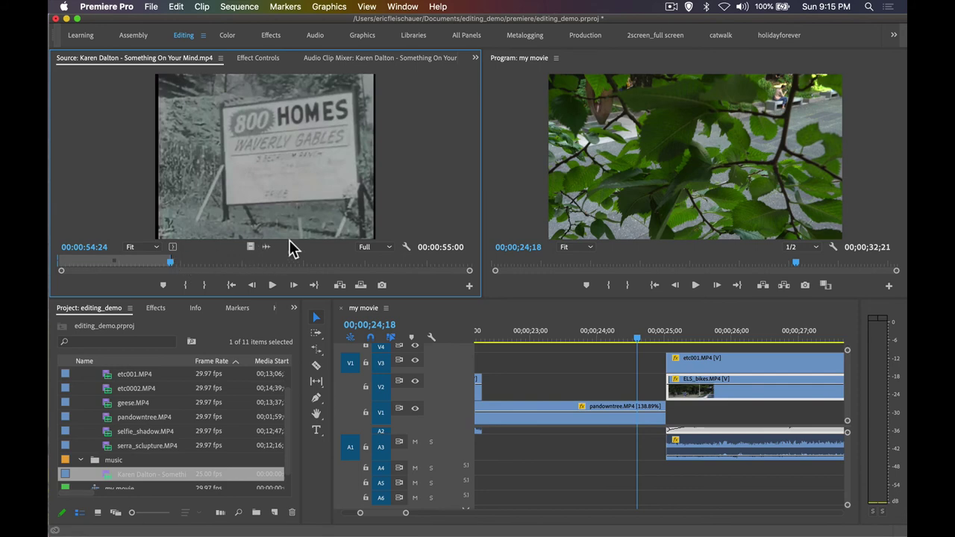
Return the playhead to 00;00;00;00 and place only the audio of the marked Karen Dalton section on track A7 at the sequence start.
drag(549, 335, 433, 336)
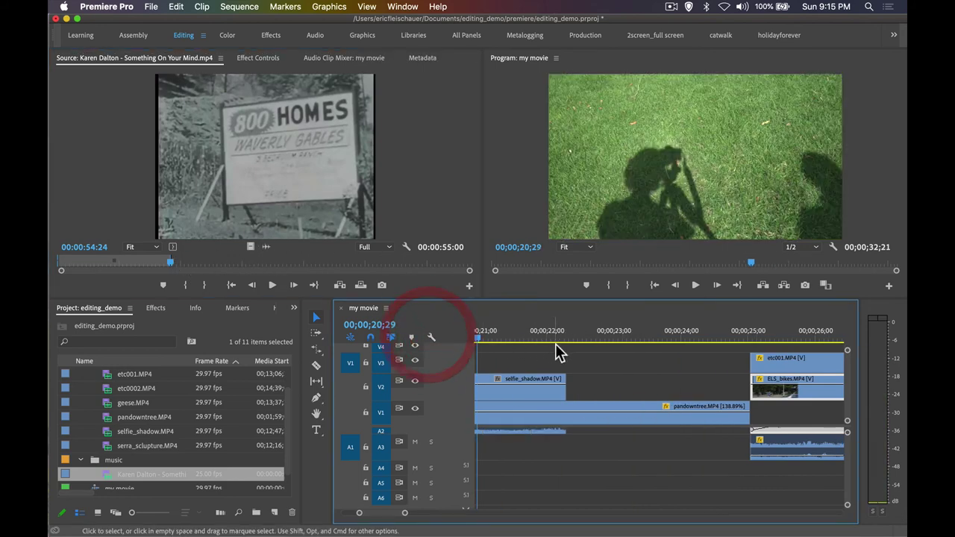
key(Up)
key(Up)
key(Up)
key(Up)
key(Up)
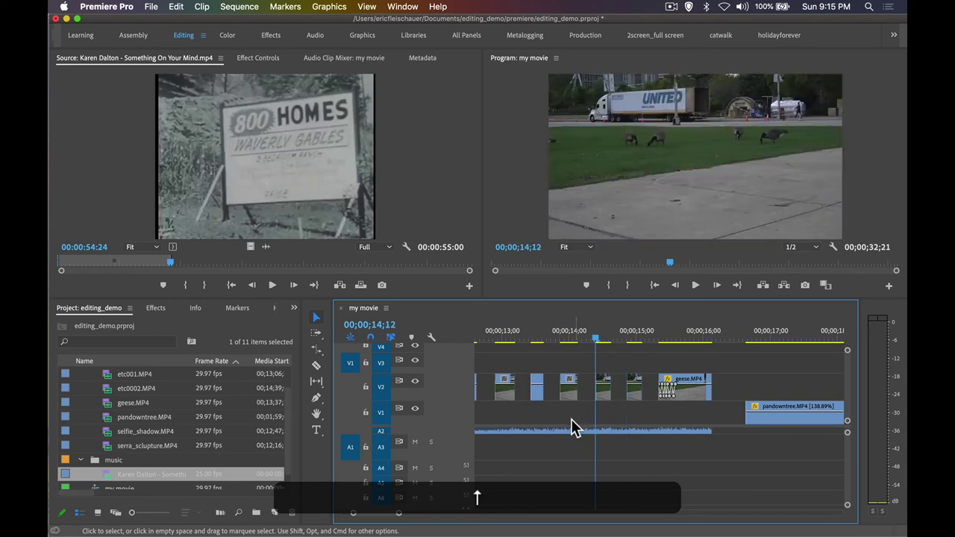
key(Up)
drag(526, 337, 397, 333)
key(minus)
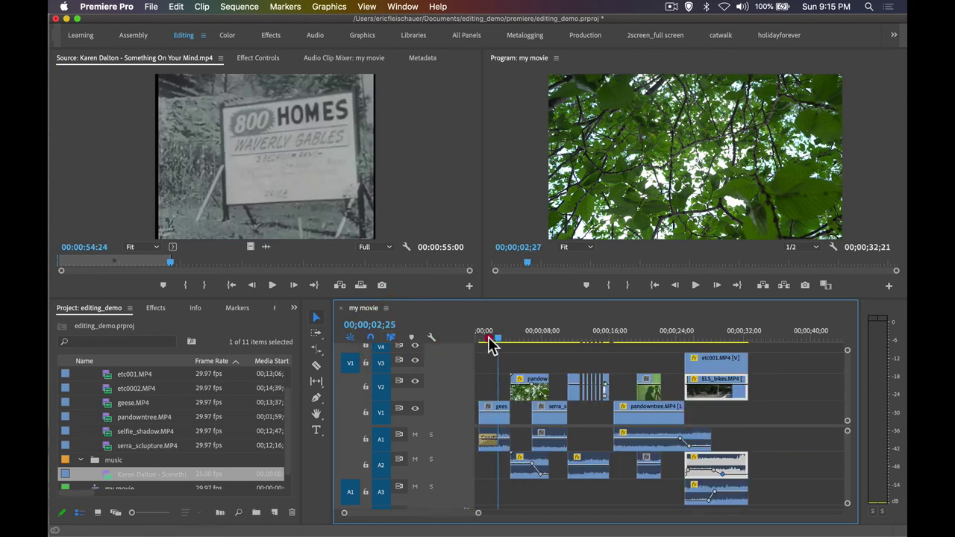
drag(490, 340, 451, 344)
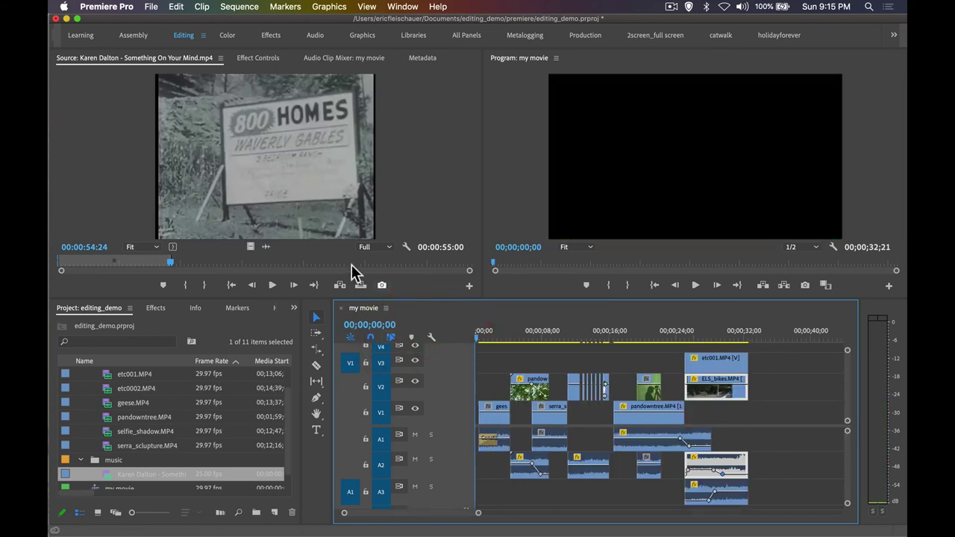
drag(265, 246, 340, 272)
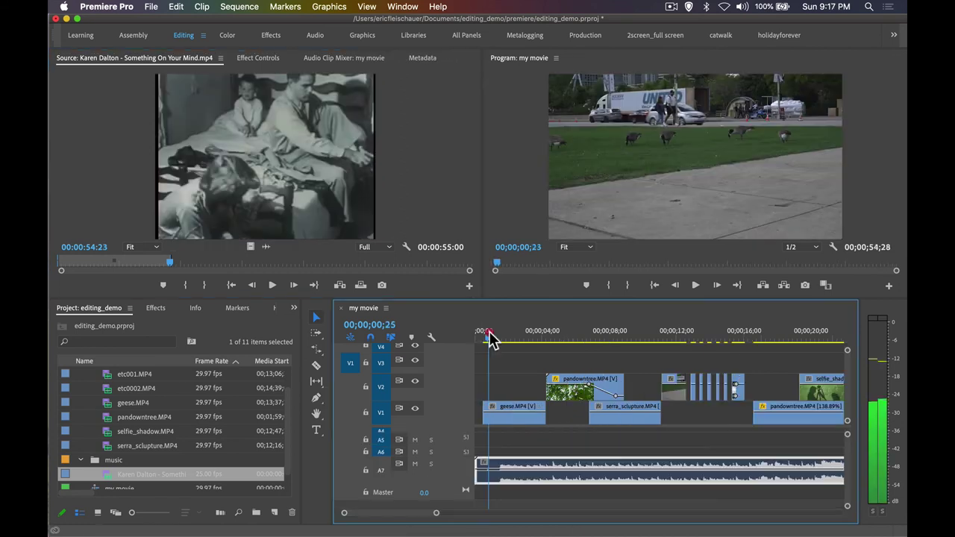
Play the opening from about 00;00;00;25 to hear where the song begins, and place the playhead at 00;00;01;08.
click(489, 334)
key(space)
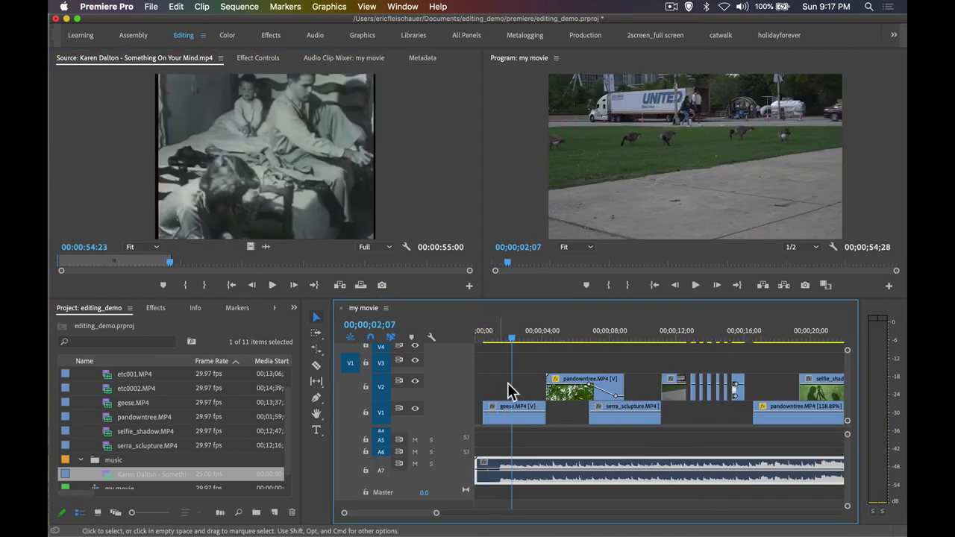
drag(509, 342, 494, 335)
Cut the Karen Dalton audio on A7 at about 00;00;01;13, just before the music starts, and delete the silent opening piece.
key(equal)
key(equal)
key(equal)
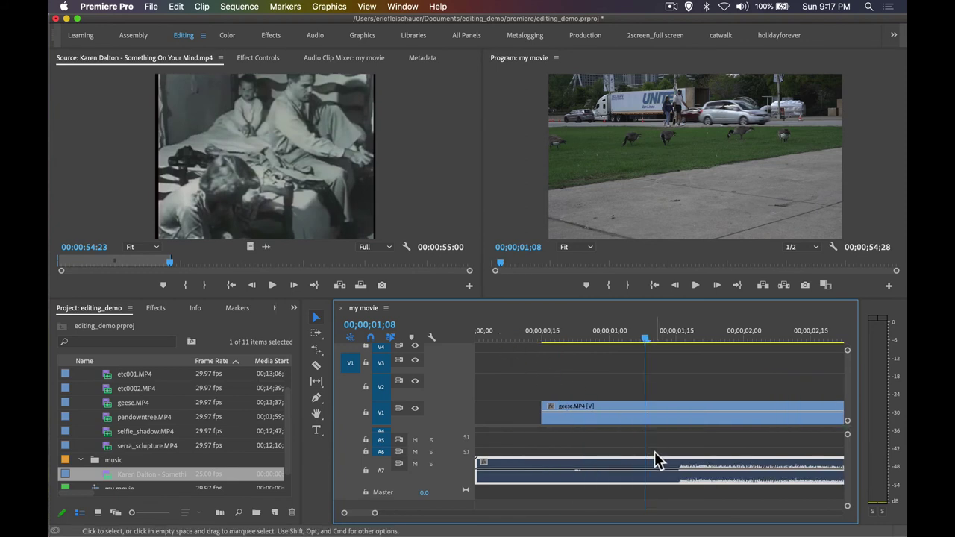
key(c)
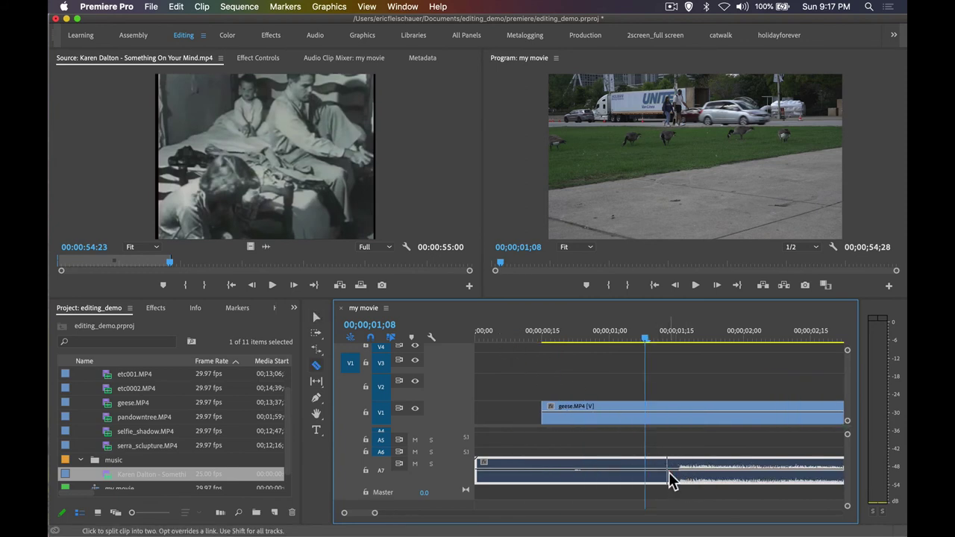
click(668, 478)
key(v)
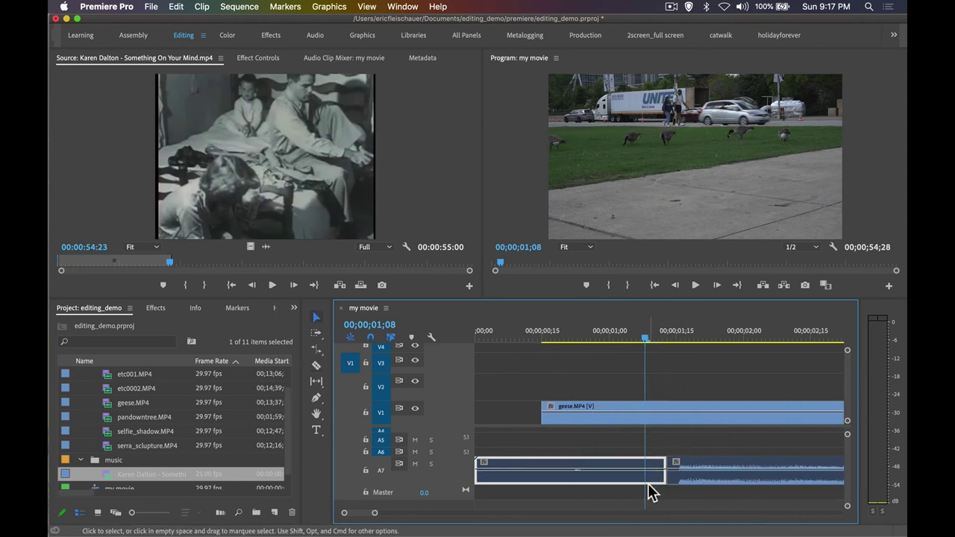
key(BackSpace)
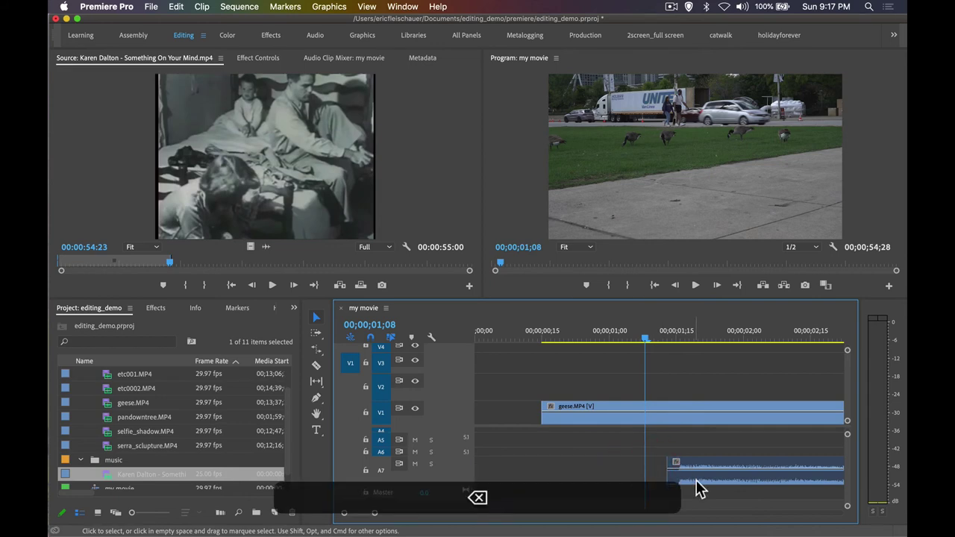
Move the remaining song clip on A7 earlier by 00;00;01;04 and return the playhead to 00;00;00;00.
drag(697, 485, 548, 481)
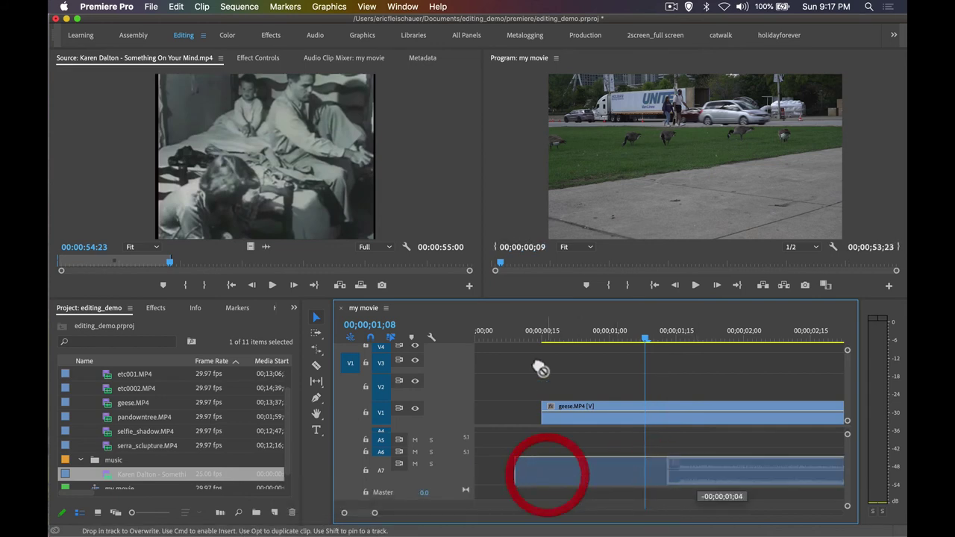
click(531, 340)
click(476, 340)
Play the sequence from the beginning to about 00;00;11;20 to check the music against the picture.
scroll(527, 444, up, 3)
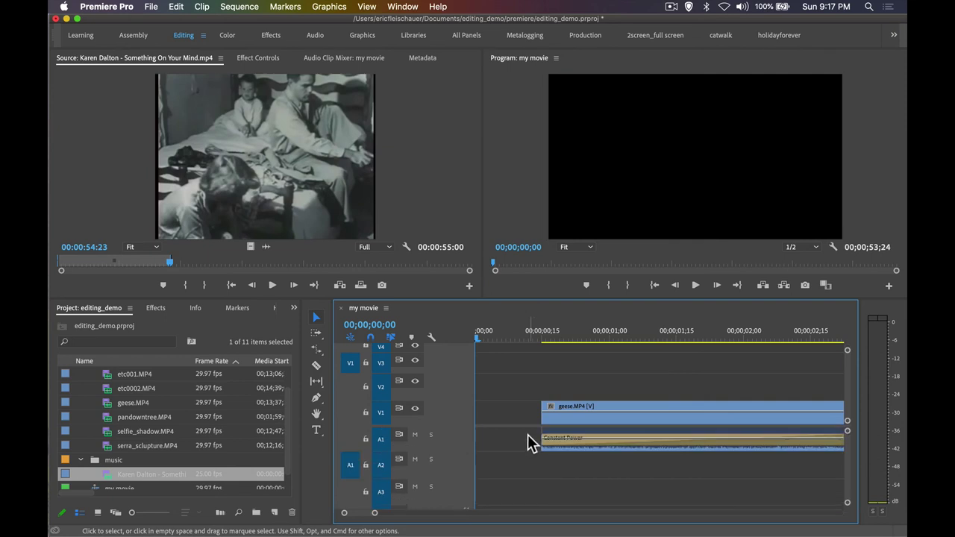
key(minus)
key(minus)
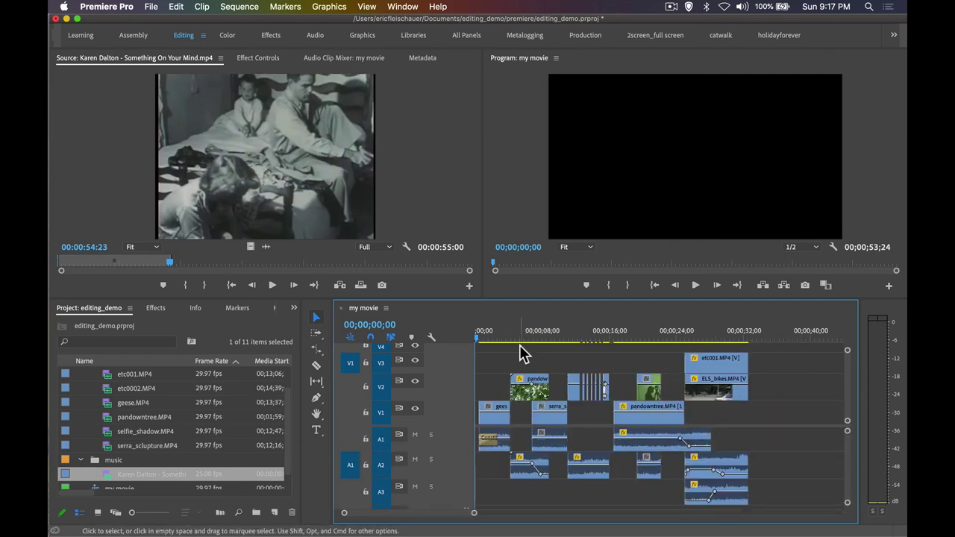
click(485, 331)
click(475, 332)
key(space)
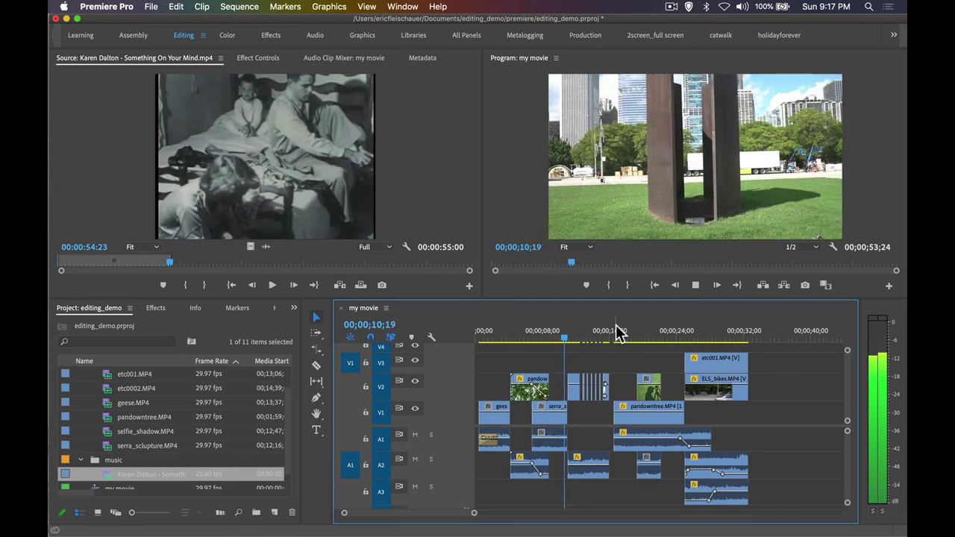
key(space)
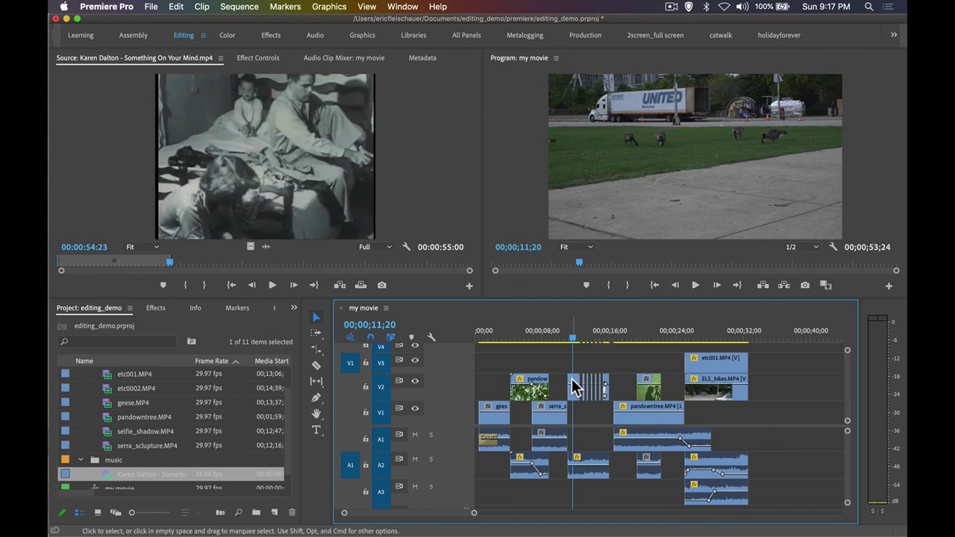
Extend the start of the first geese.MP4 clip on V2 back to about 00;00;10;23 so it overlaps the serra_sclupture clip.
key(=)
key(=)
key(=)
drag(618, 385, 595, 388)
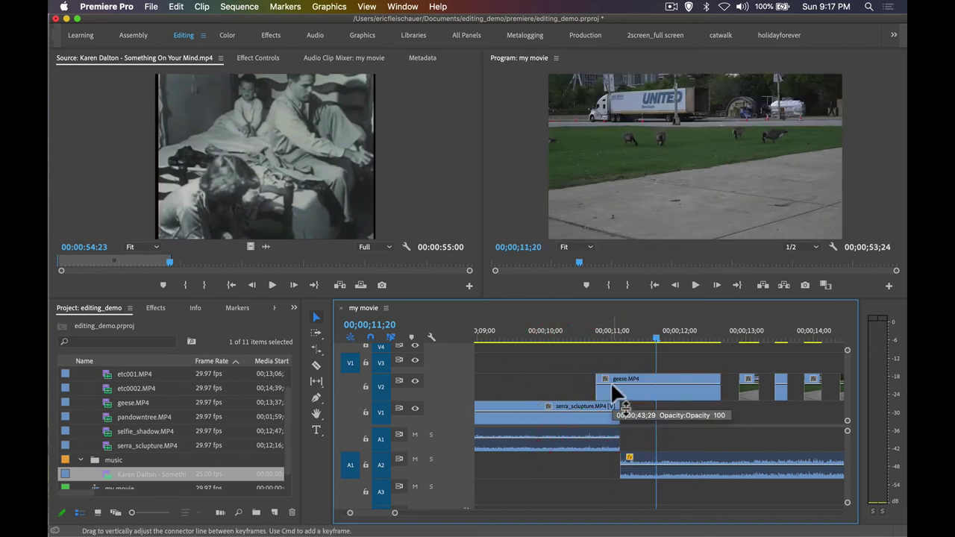
Keyframe an opacity fade-in over the extended start of the geese.MP4 clip and preview it from 00;00;10;22.
key(p)
click(619, 388)
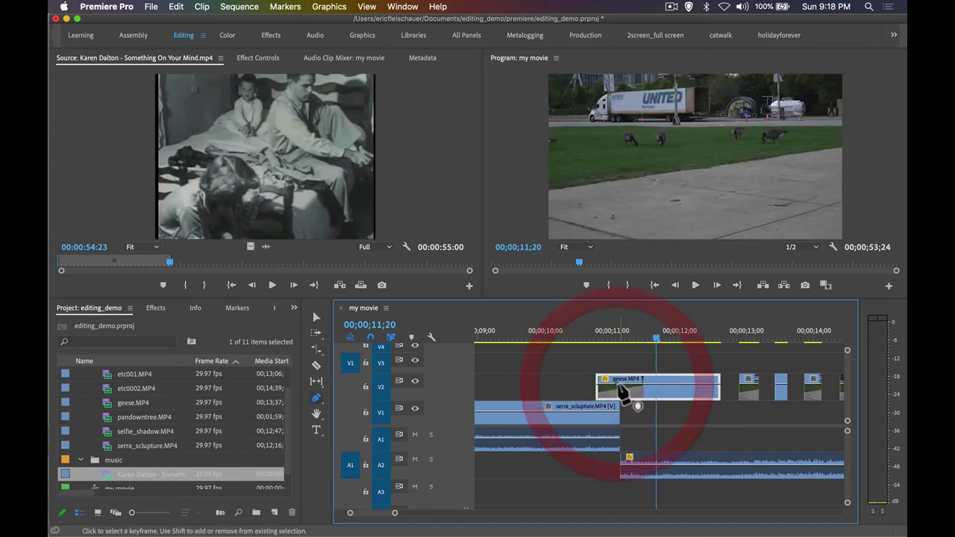
drag(601, 383, 600, 396)
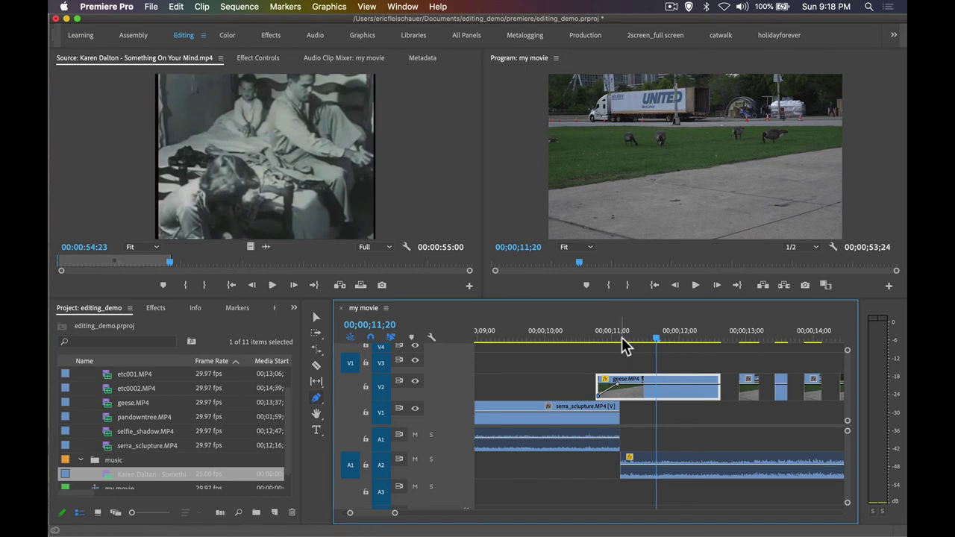
drag(622, 344, 601, 344)
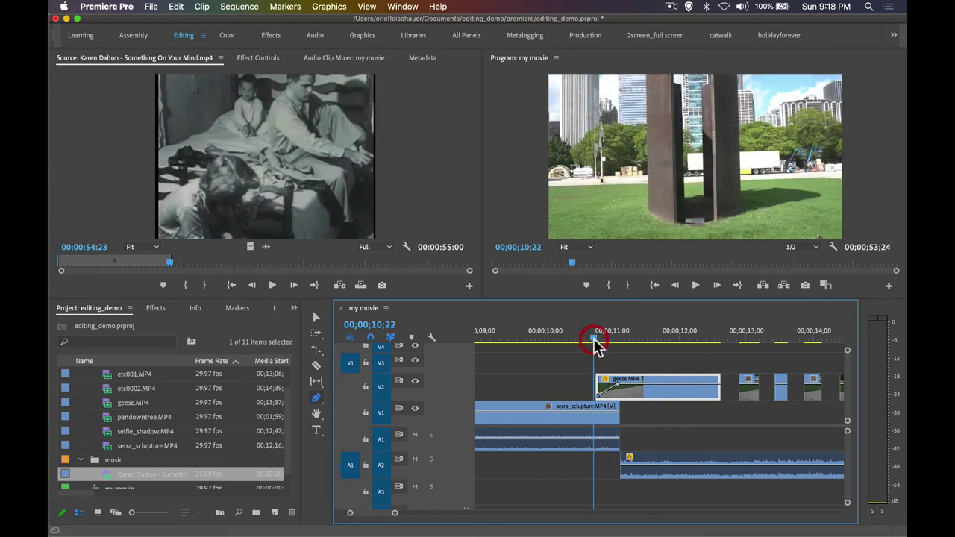
key(space)
key(space)
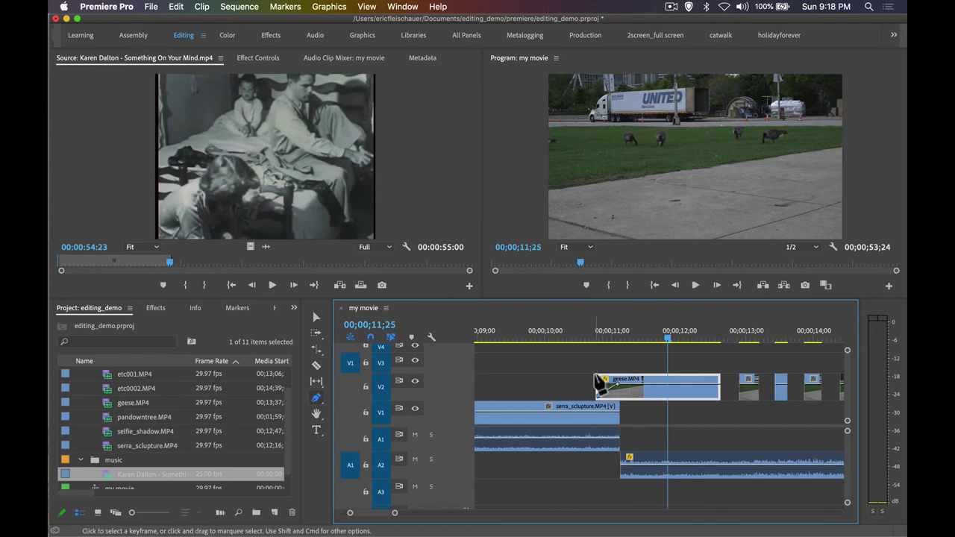
Lengthen the geese.MP4 fade-in by moving its clip start and zero-opacity keyframe to 00;00;10;18, and play the section through.
key(v)
drag(595, 384, 589, 384)
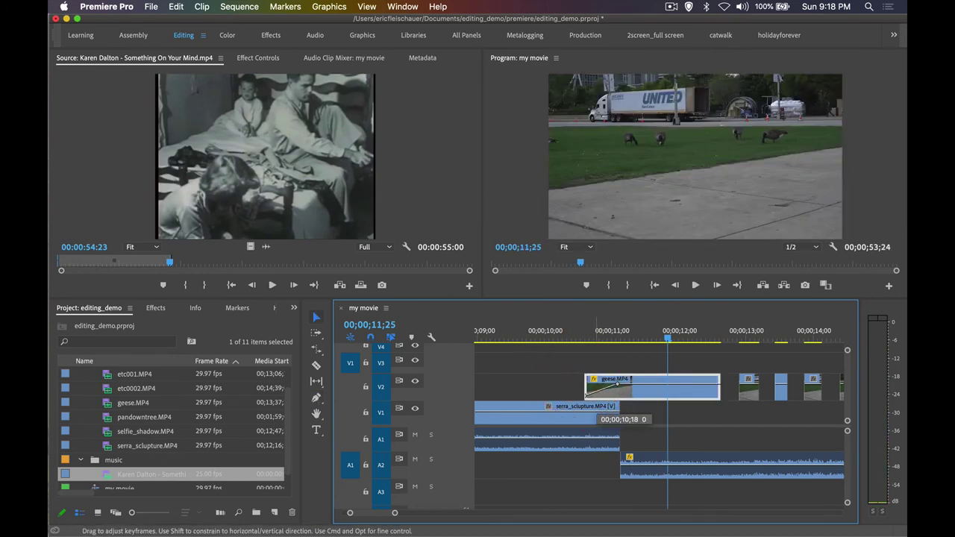
click(585, 339)
key(space)
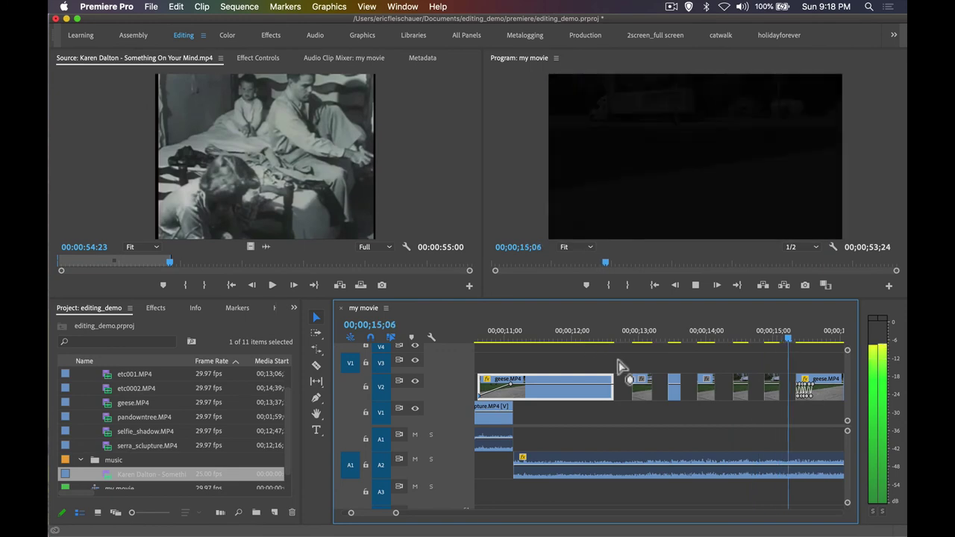
key(space)
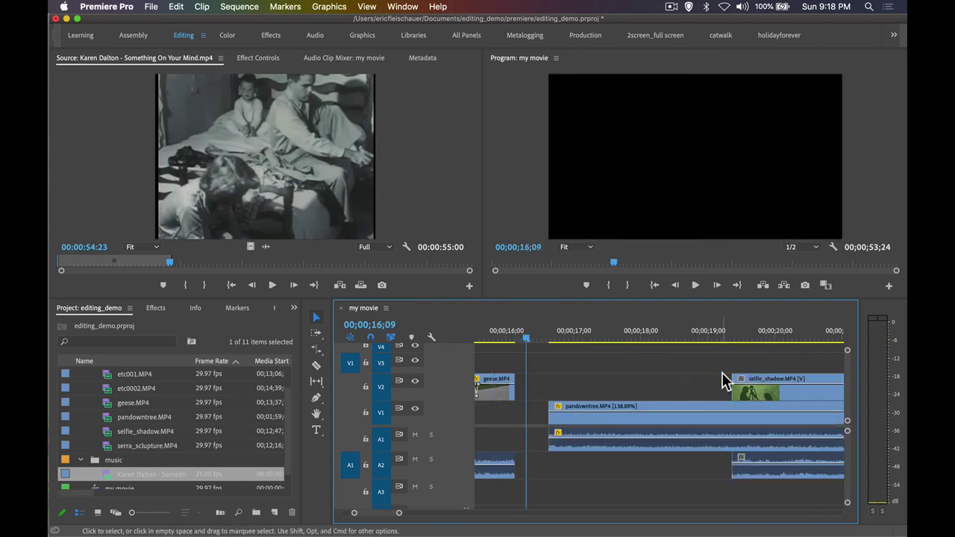
Bring the A7 music waveform into view and play from 00;00;13;03 to about 00;00;16;19 to compare the flashing geese clips with the song.
key(minus)
key(minus)
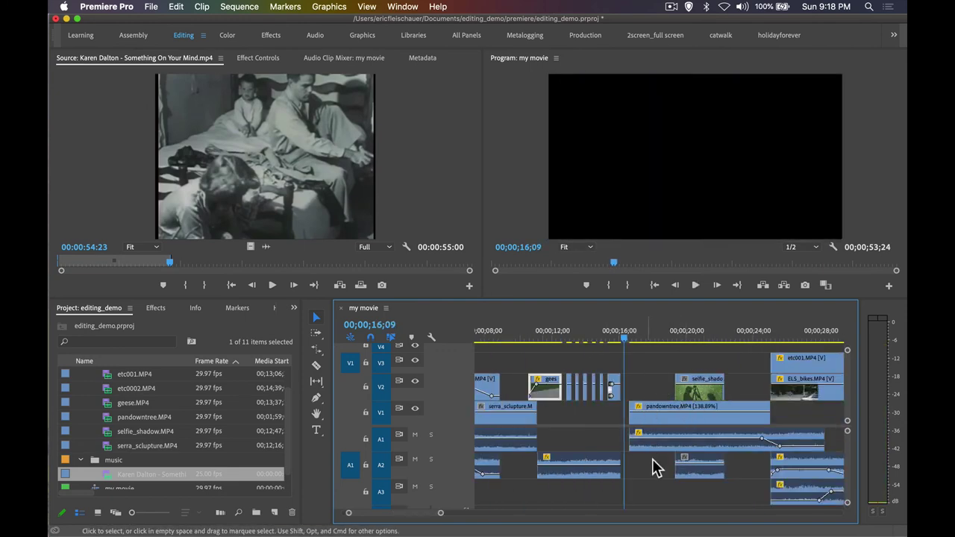
scroll(650, 472, down, 4)
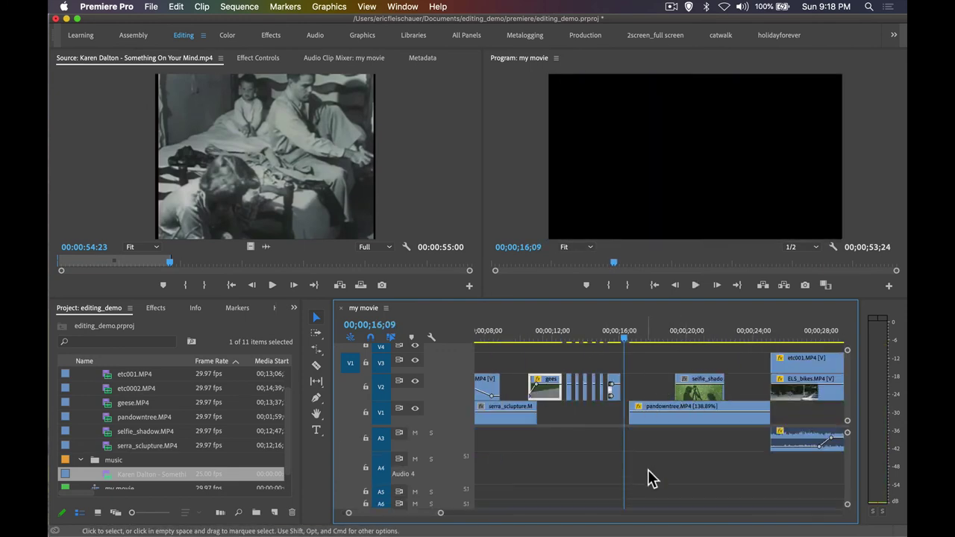
click(610, 336)
drag(610, 336, 599, 337)
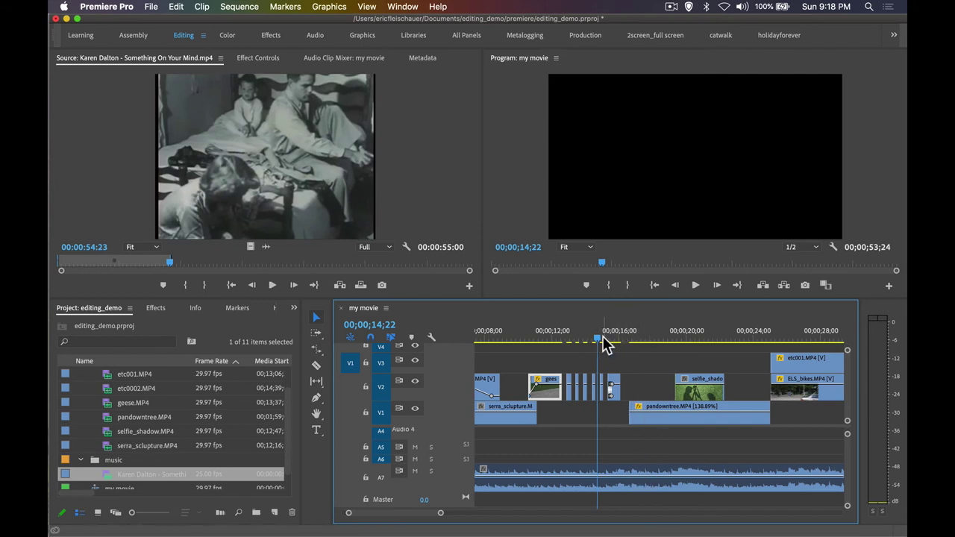
drag(605, 339, 572, 337)
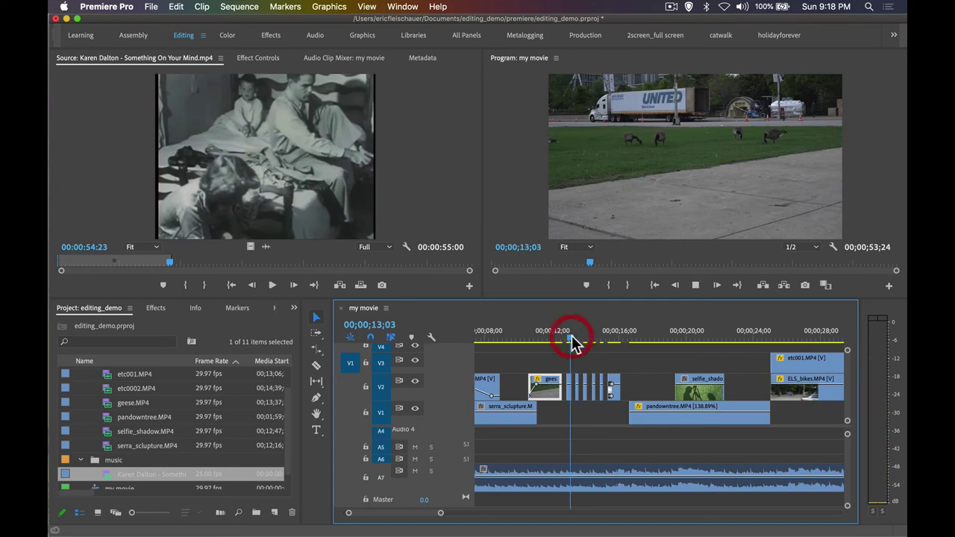
key(space)
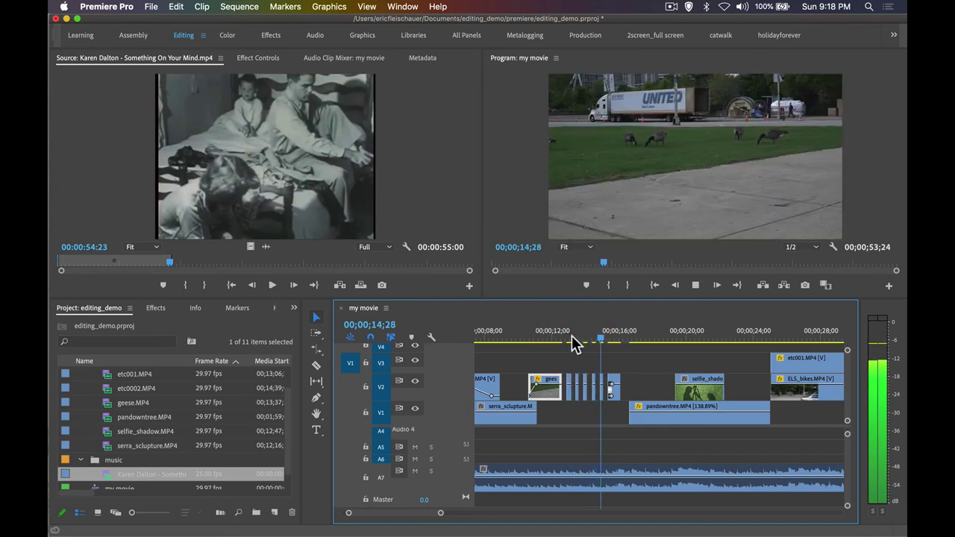
key(space)
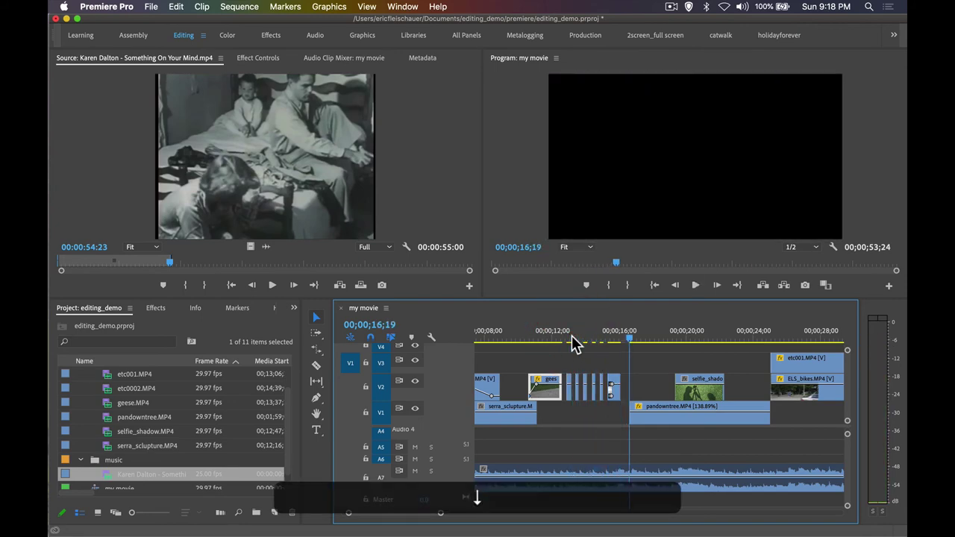
Step frame by frame through the song around the last geese.MP4 clip and place the playhead on the musical accent at 00;00;15;28.
key(Left)
key(Left)
key(Left)
key(Left)
key(Left)
key(Left)
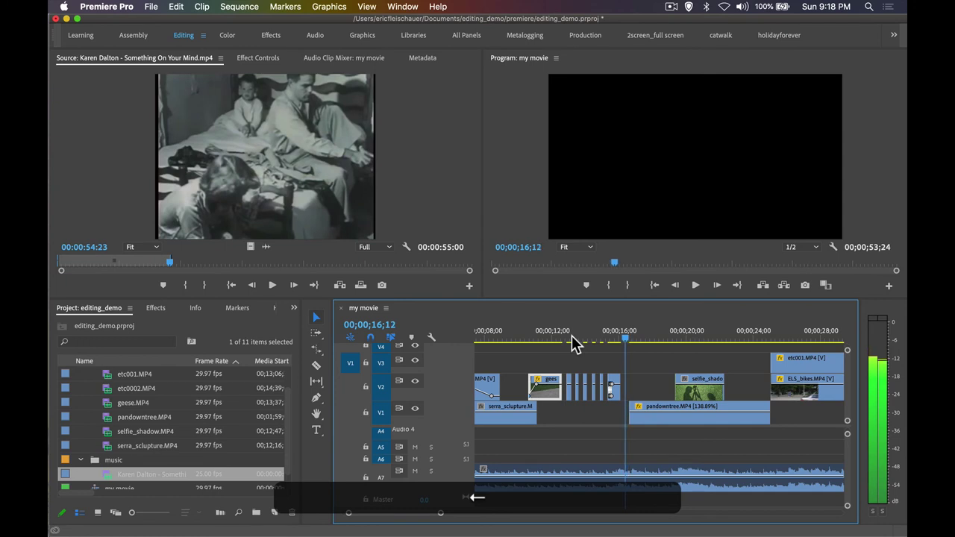
key(=)
key(=)
key(Left)
key(Left)
key(Left)
key(Left)
key(Left)
key(Left)
key(Left)
key(Left)
key(Left)
key(Left)
key(Left)
key(Left)
key(Left)
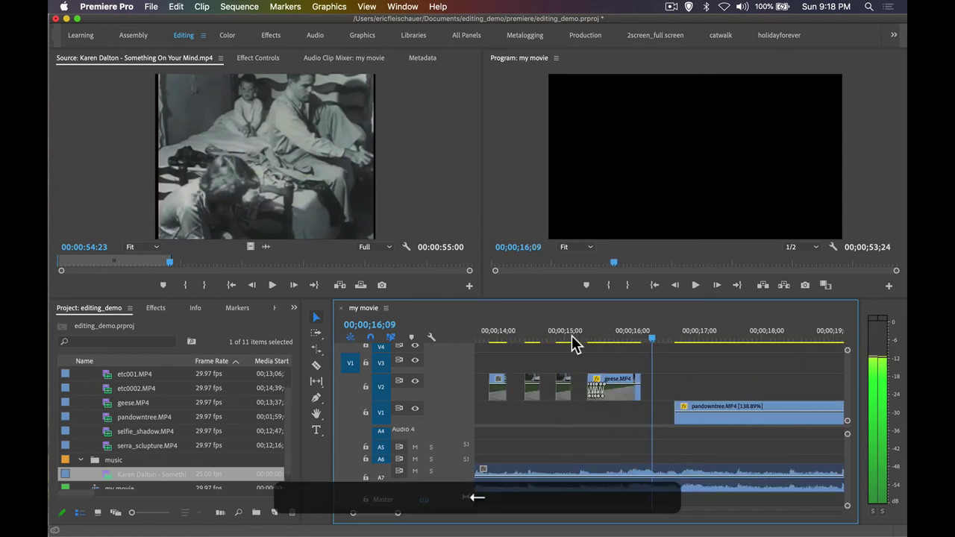
key(Left)
key(Left)
key(Left)
key(Left)
key(Left)
key(Left)
key(Left)
key(Left)
key(Left)
key(Left)
key(Left)
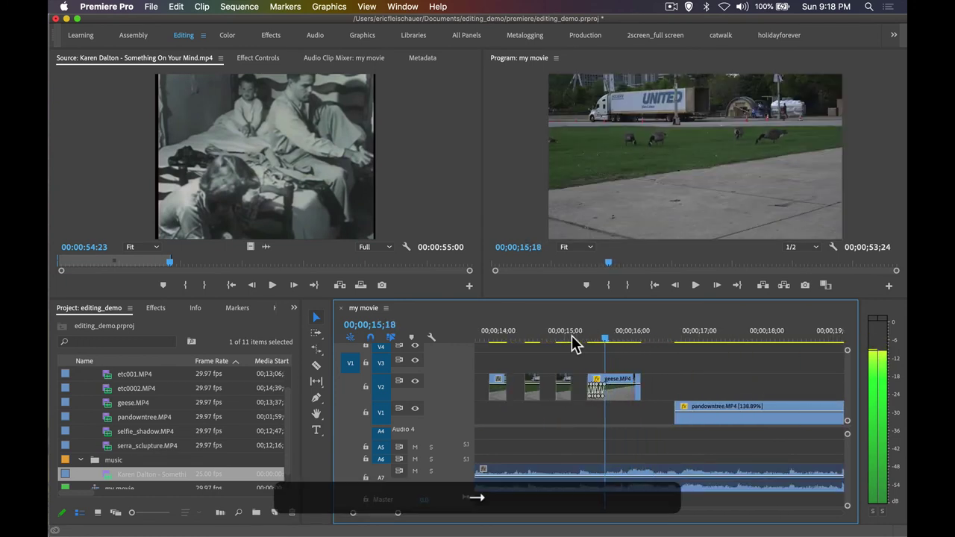
key(Right)
key(Right)
key(Right)
key(Right)
key(Right)
key(Right)
key(Right)
key(Right)
key(Right)
key(Right)
key(Right)
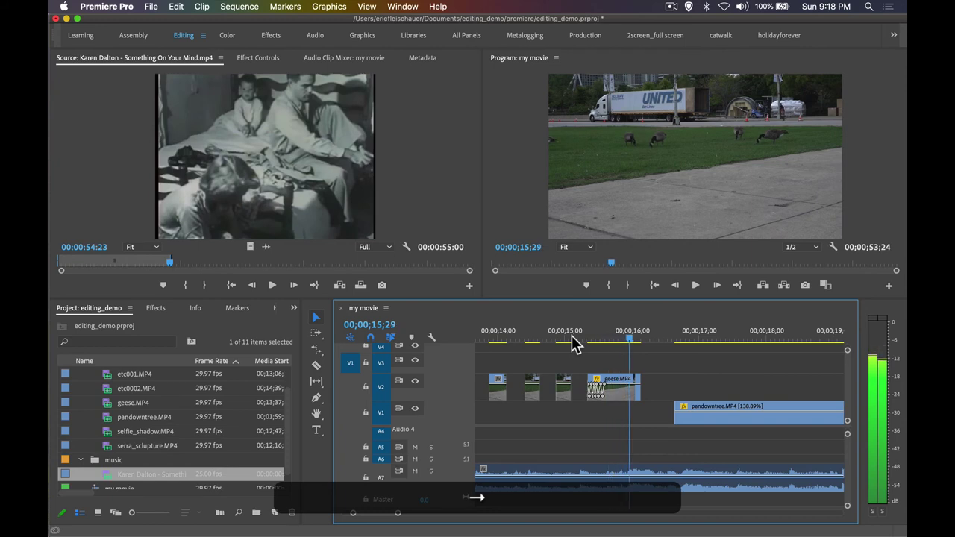
key(Right)
key(Right)
key(Left)
key(Left)
key(Left)
key(Left)
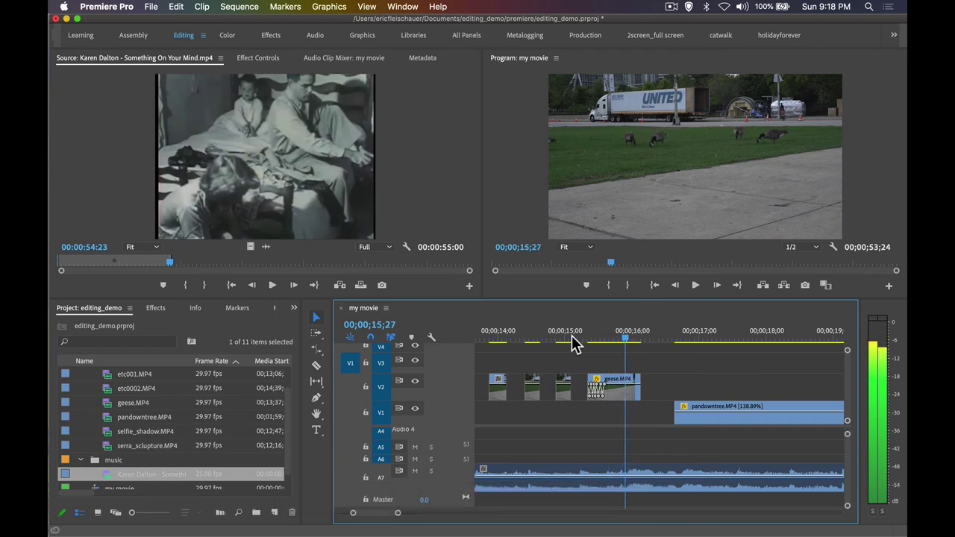
key(Right)
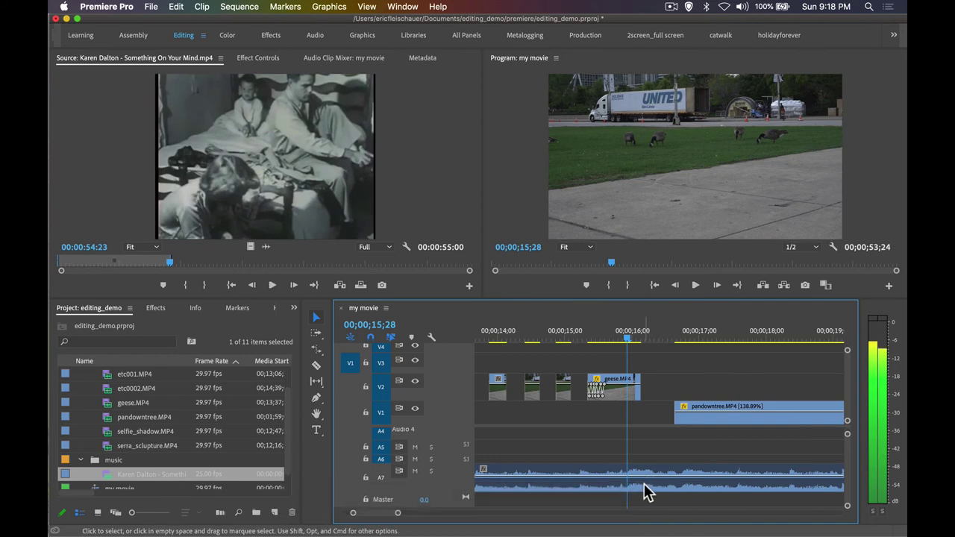
Add a marker to the Karen Dalton music clip on A7 at 00;00;15;28, and deselect the clip.
click(643, 489)
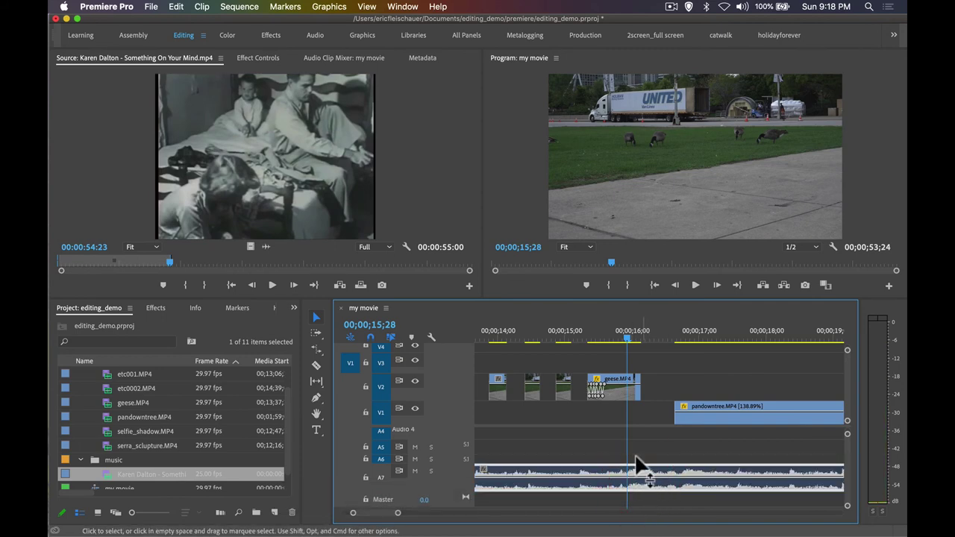
click(291, 4)
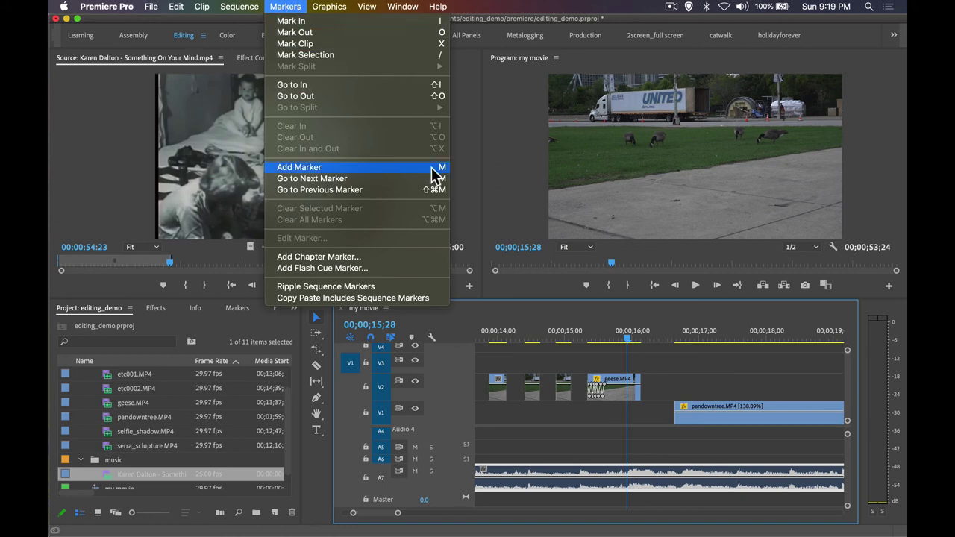
click(296, 8)
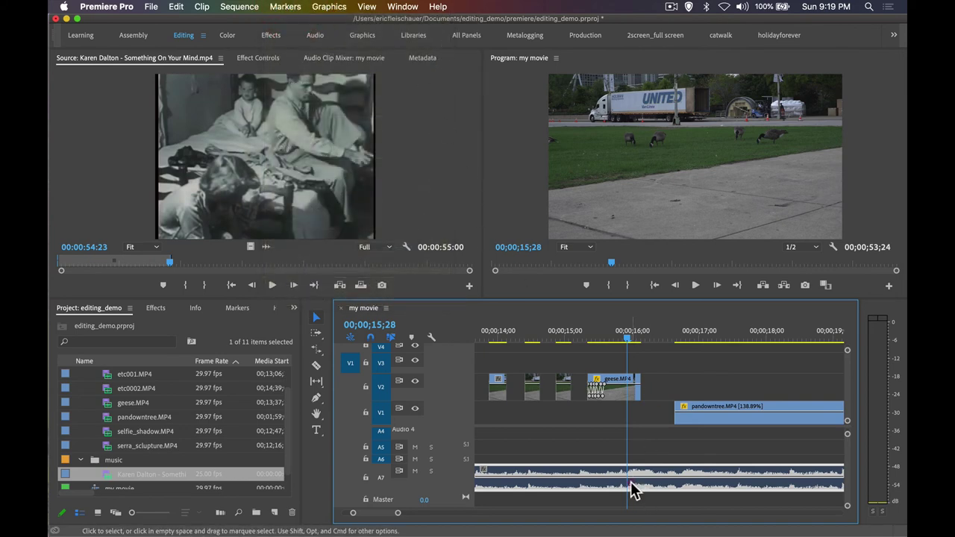
click(296, 7)
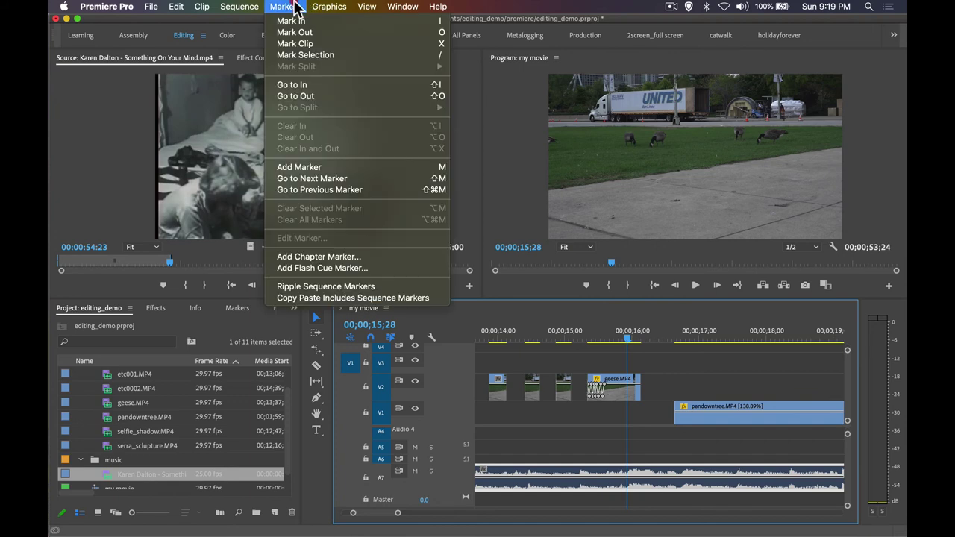
click(328, 169)
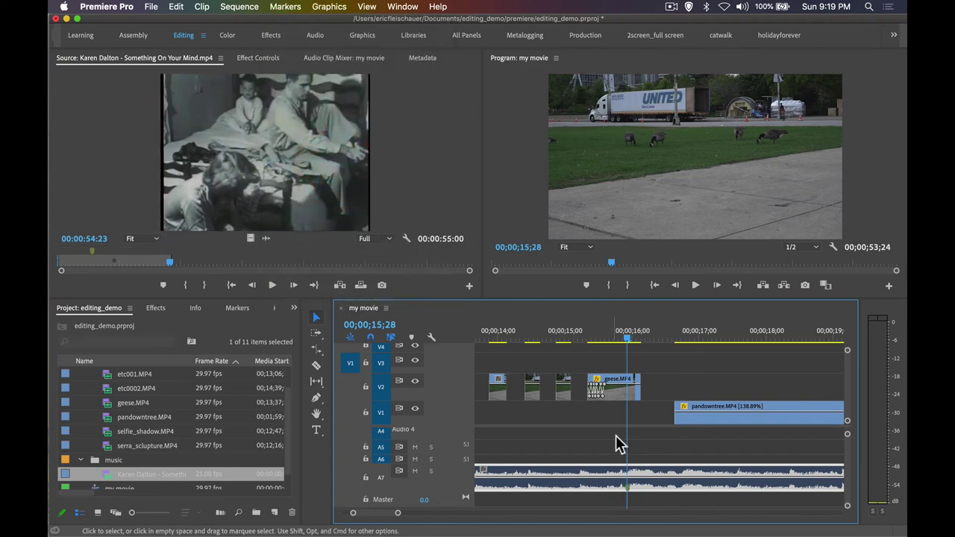
click(642, 471)
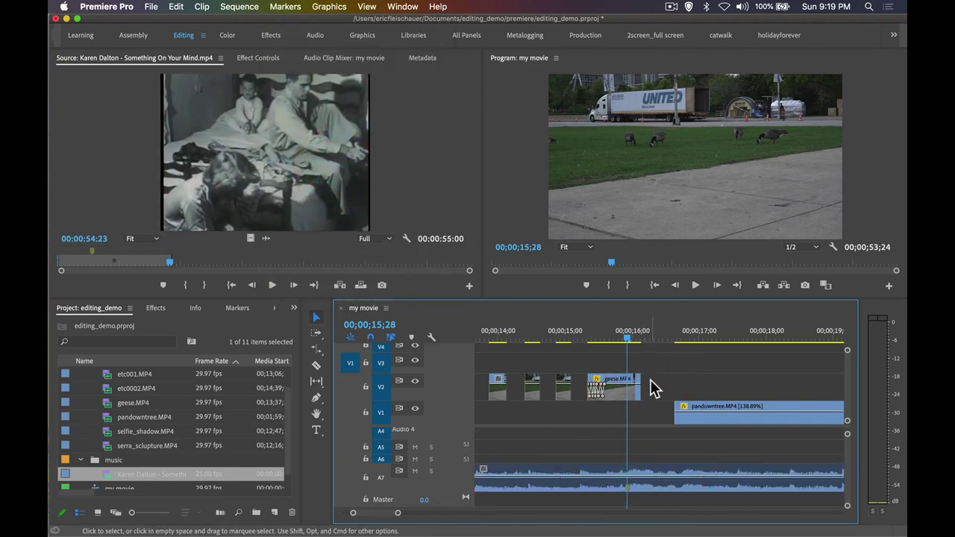
Play the last geese.MP4 clip on V2 from 00;00;15;20 against the song, and trim its end back to the music marker at 00;00;15;28.
key(=)
key(=)
key(=)
click(626, 336)
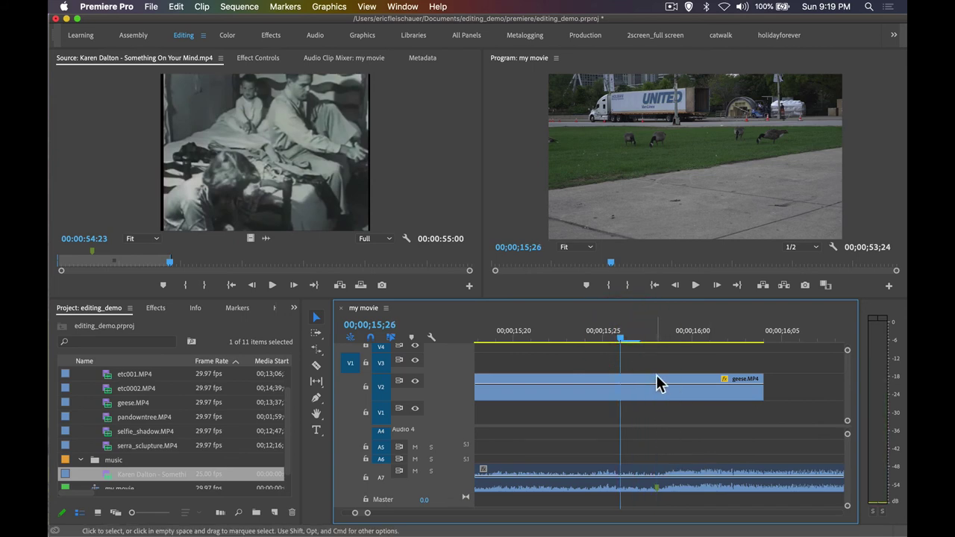
key(-)
key(-)
key(-)
click(638, 337)
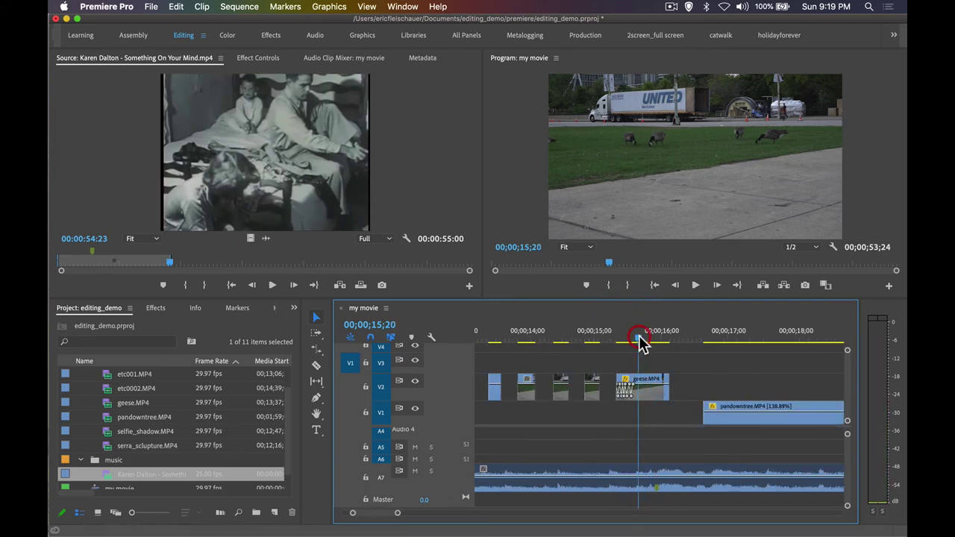
key(space)
key(space)
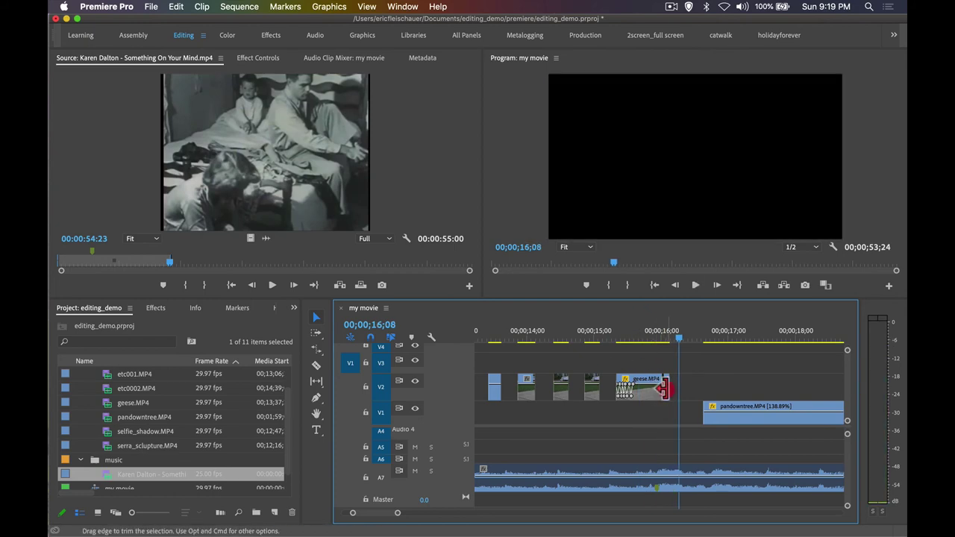
drag(665, 388, 656, 388)
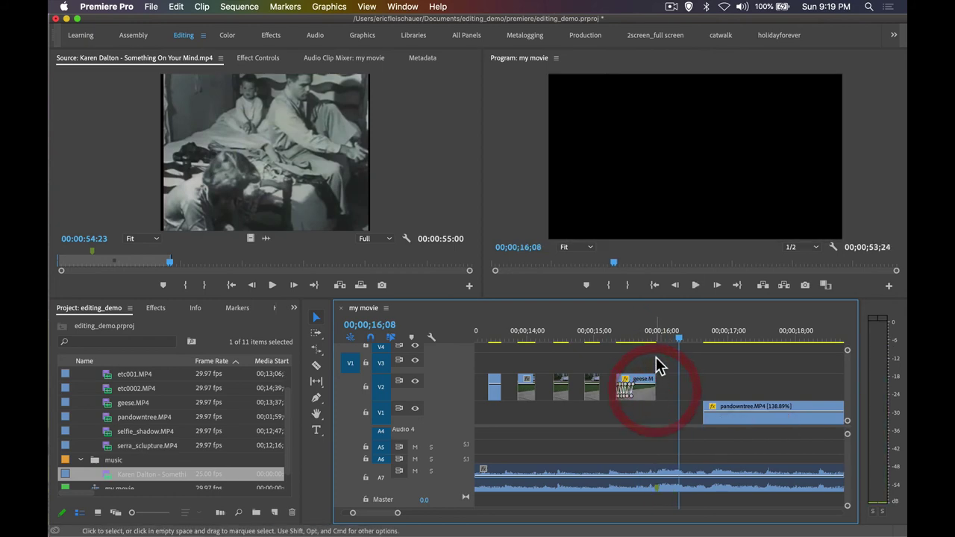
Try to shift pandowntree.MP4 and everything after it back to the end of geese.MP4 with Track Select Forward, and undo the move.
click(640, 337)
click(729, 424)
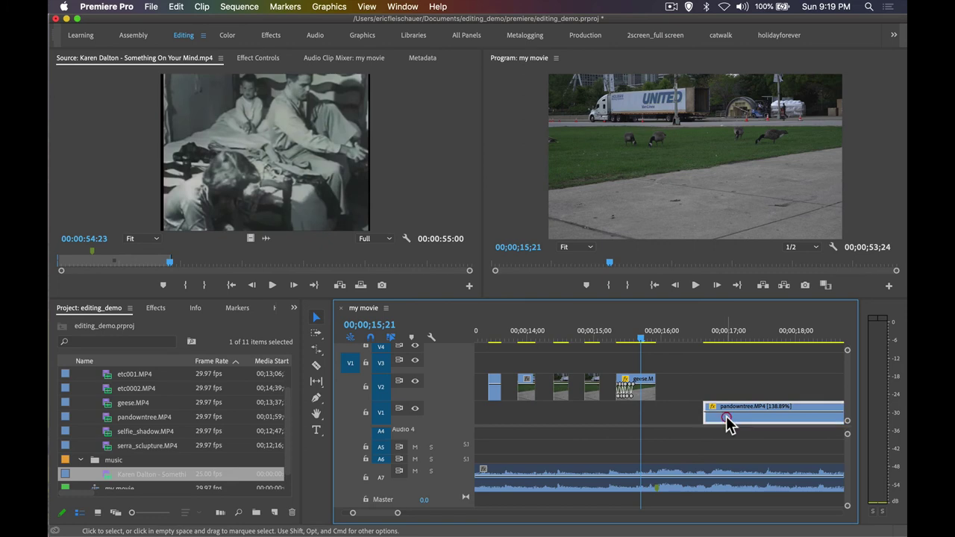
click(319, 335)
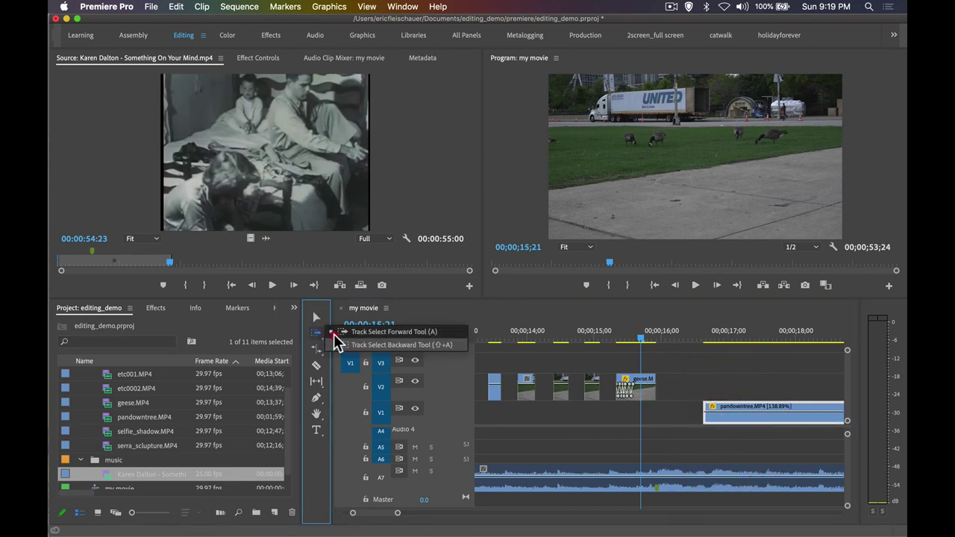
click(333, 332)
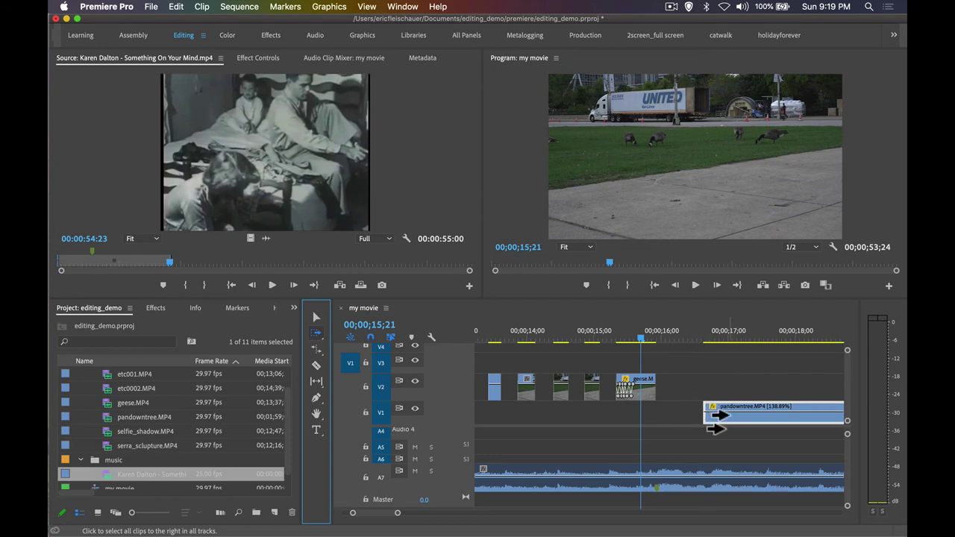
drag(714, 417, 656, 416)
key(super+z)
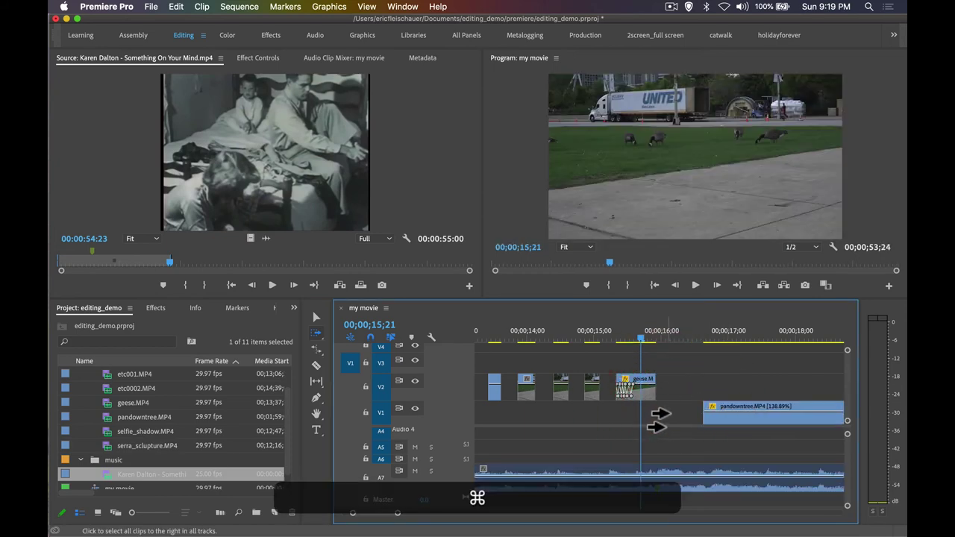
Lock audio track A7, move pandowntree.MP4 and all later clips back to the end of geese.MP4, and play across the cut.
scroll(597, 448, down, 1)
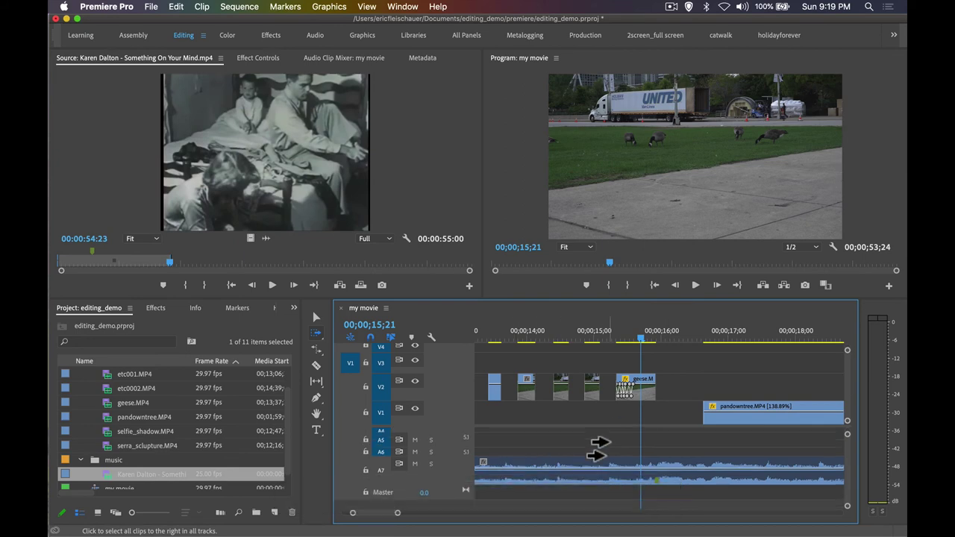
click(366, 476)
click(366, 472)
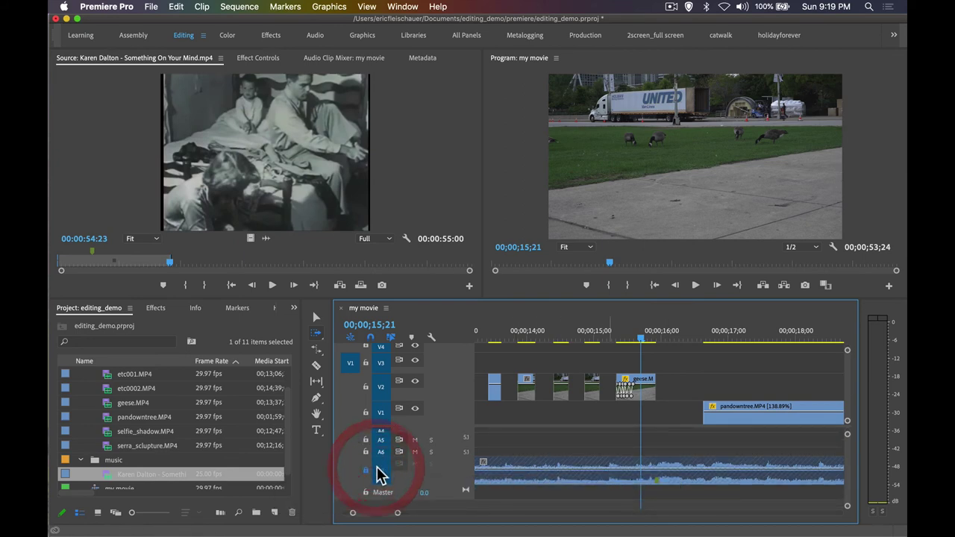
drag(708, 416, 667, 418)
drag(657, 339, 645, 340)
key(space)
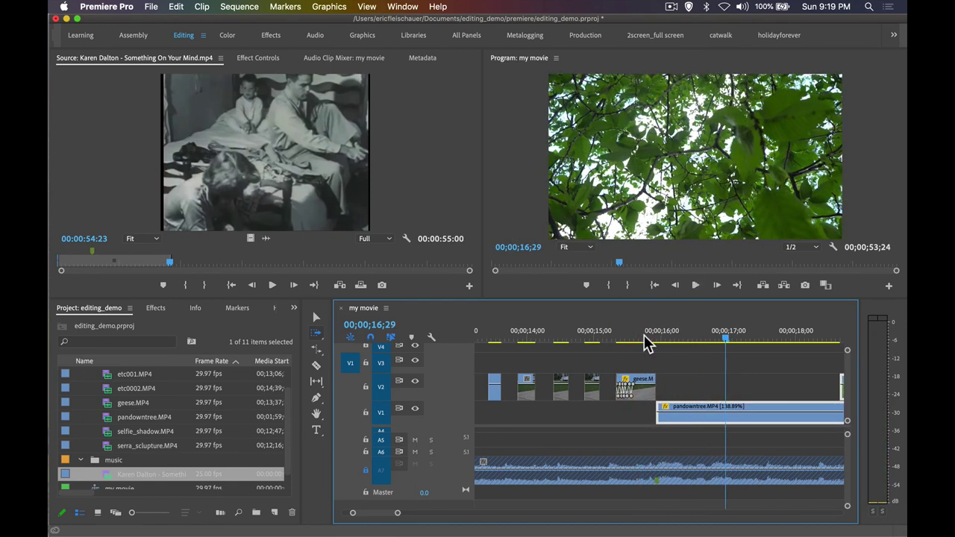
Move the grass-shadow clip on V2 later so that it starts at 00;00;19;17 above pandowntree.MP4.
key(minus)
key(minus)
key(minus)
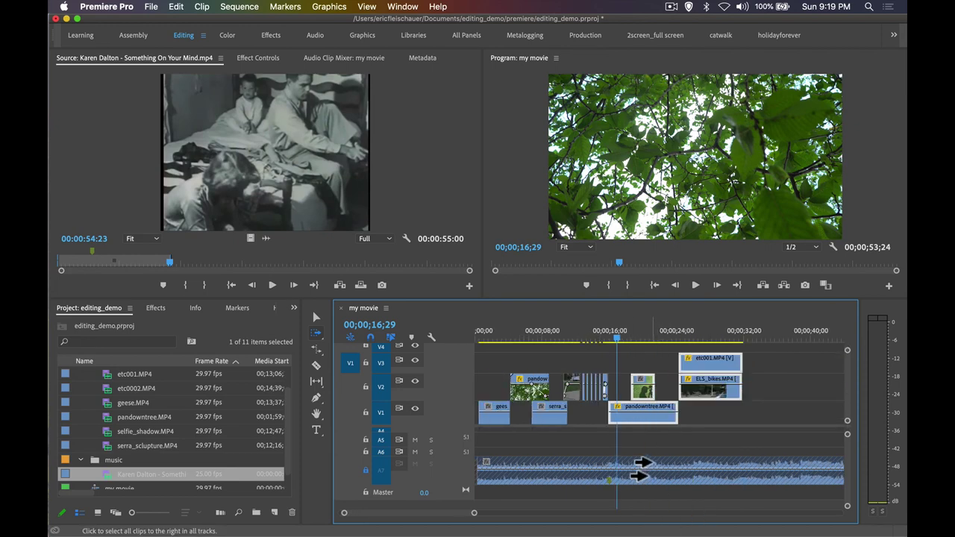
key(v)
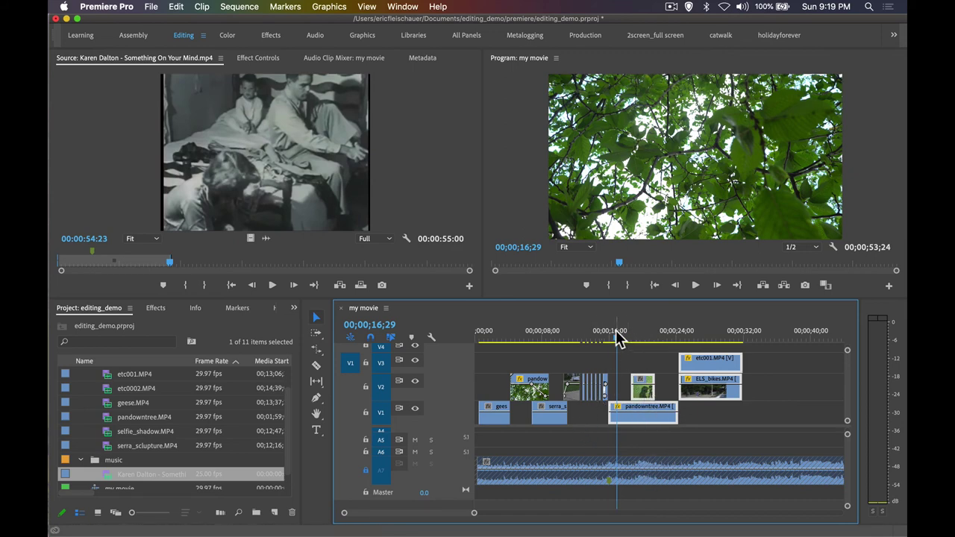
drag(617, 337, 639, 337)
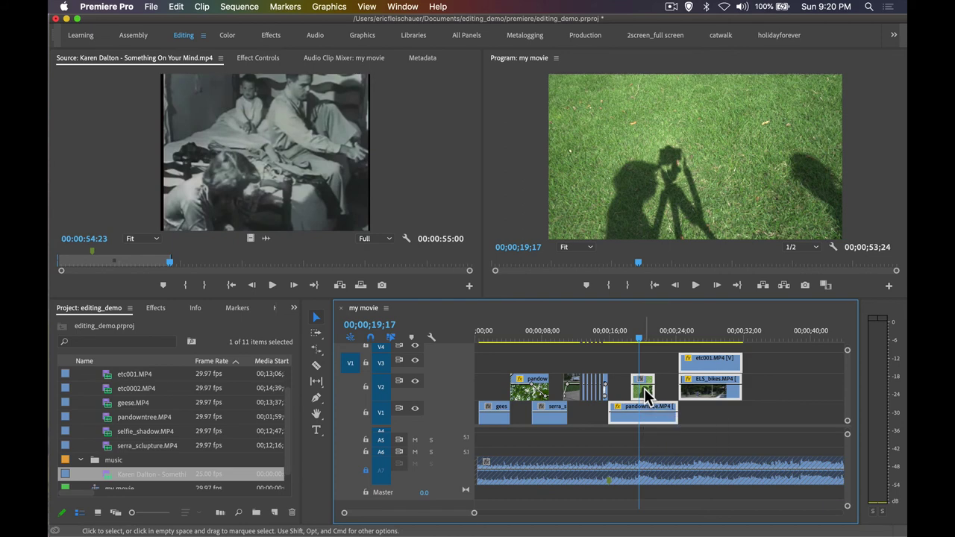
drag(646, 395, 648, 393)
click(316, 317)
Play from shortly before the grass-shadow clip to 00;00;25;10 in the split-screen section, and save the project.
click(631, 337)
key(space)
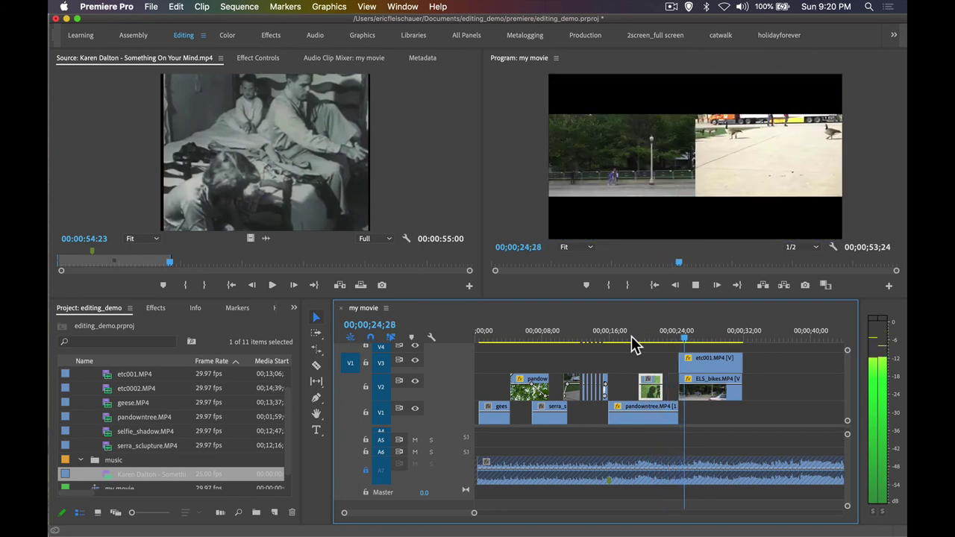
key(space)
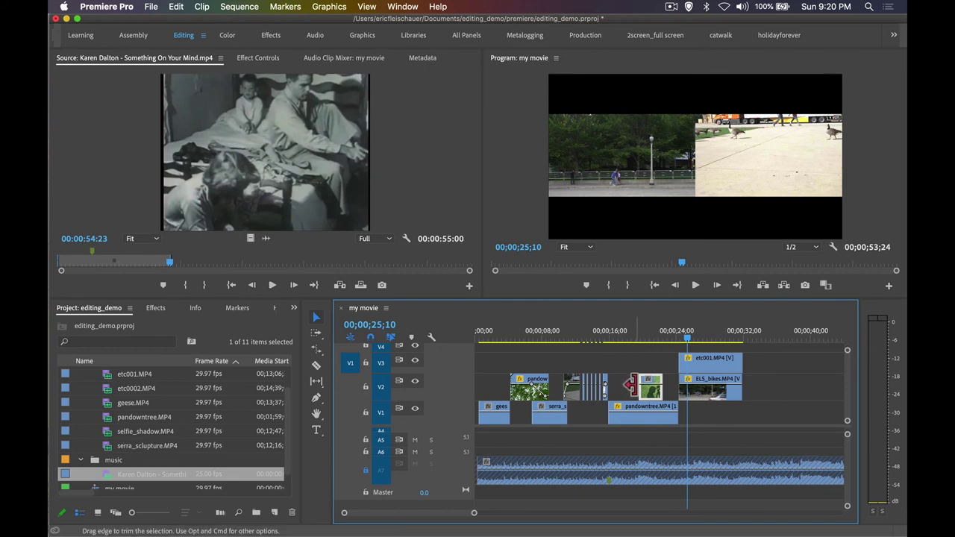
key(super+s)
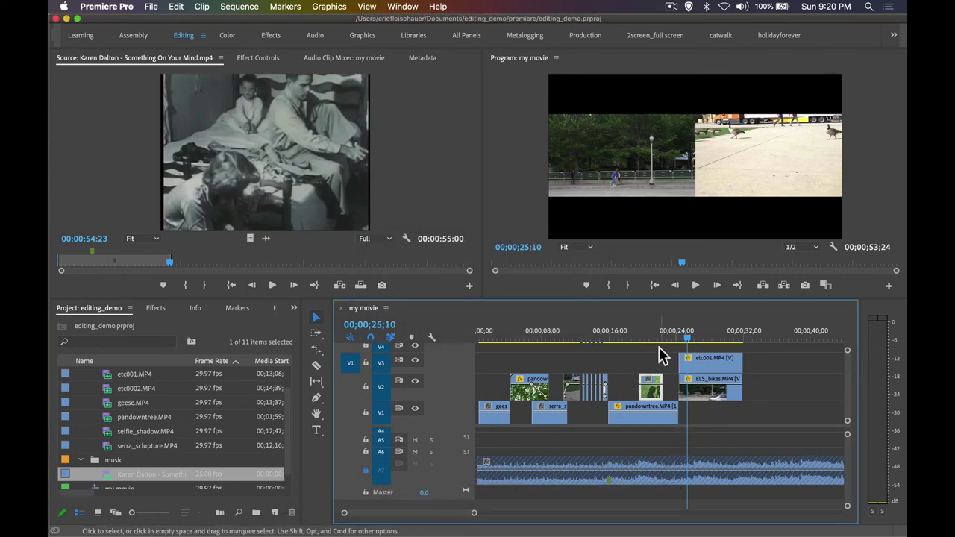
Scrub from 00;00;18;06 to the split-screen clips at 00;00;27;26 and examine where the song ends relative to the last picture.
drag(635, 341, 625, 337)
key(minus)
key(minus)
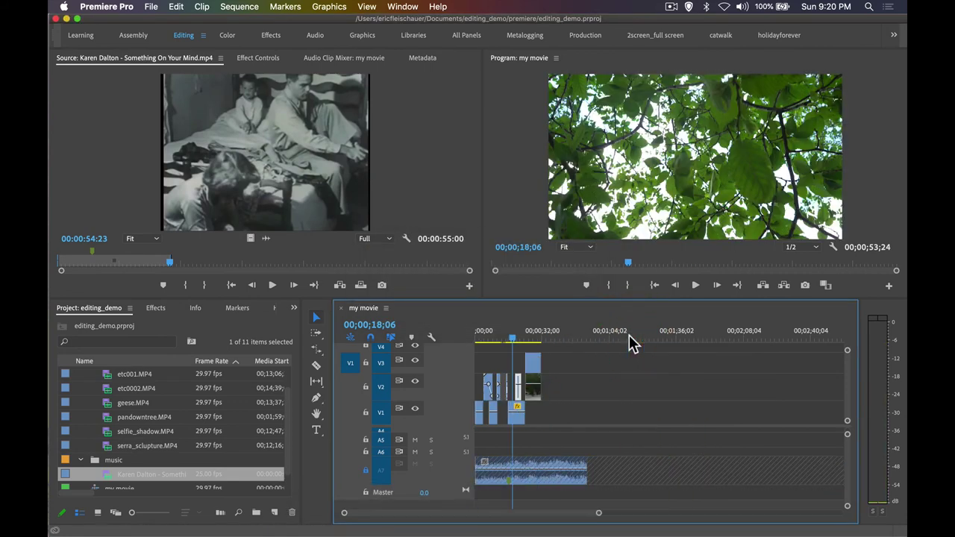
mouse_move(526, 335)
mouse_down()
mouse_move(559, 337)
mouse_move(537, 337)
mouse_up()
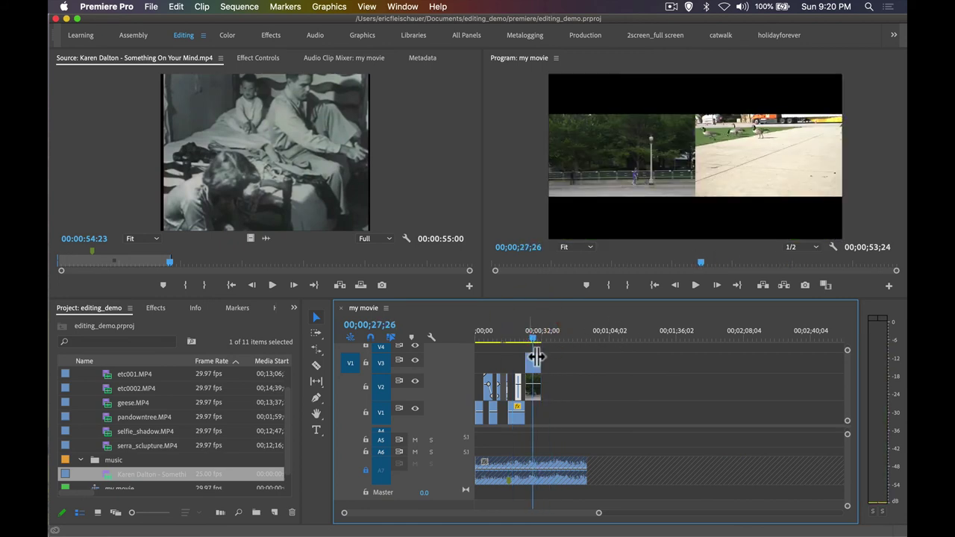
key(equal)
key(equal)
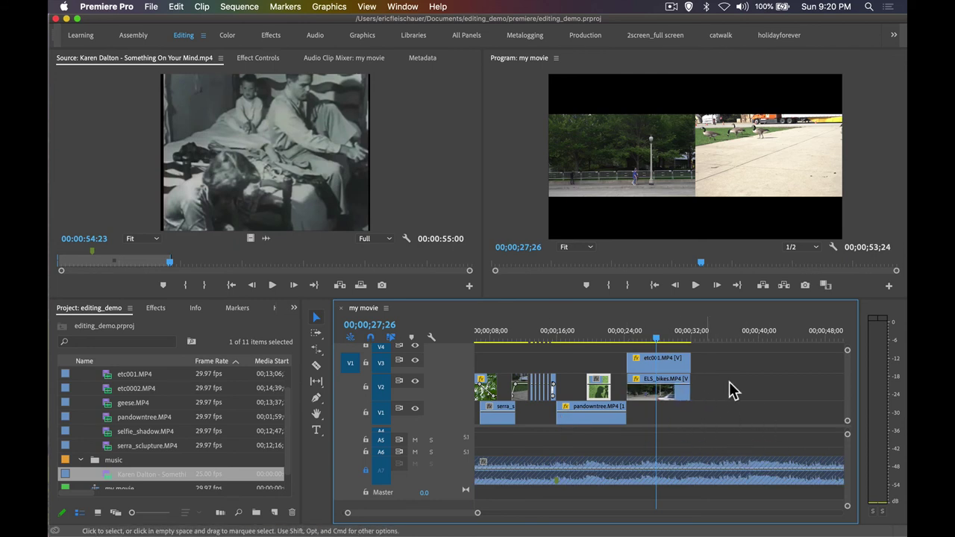
scroll(698, 429, down, 5)
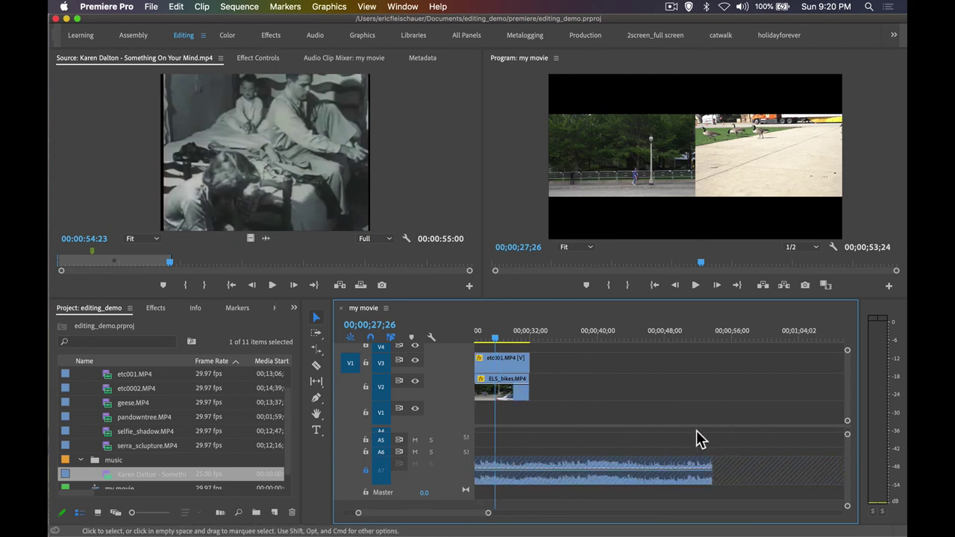
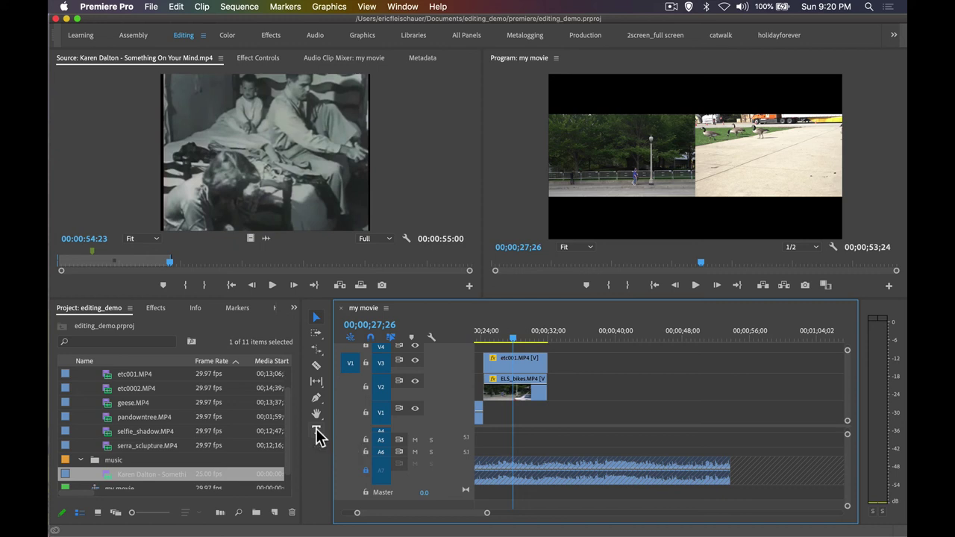
Create an empty text graphic with the Type tool on the black frame at 00;00;32;22, after the split-screen clips.
click(316, 431)
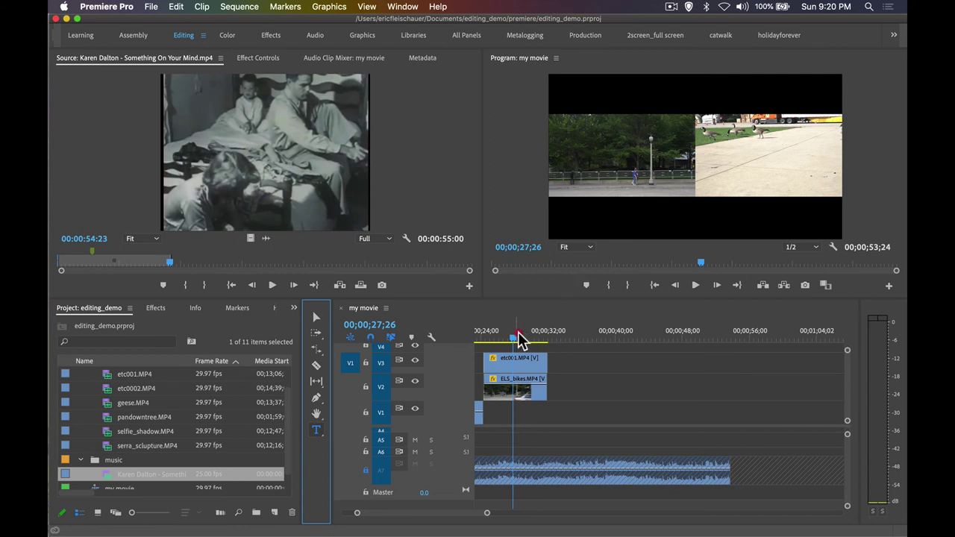
mouse_move(520, 340)
mouse_down()
mouse_move(550, 340)
mouse_move(537, 340)
mouse_up()
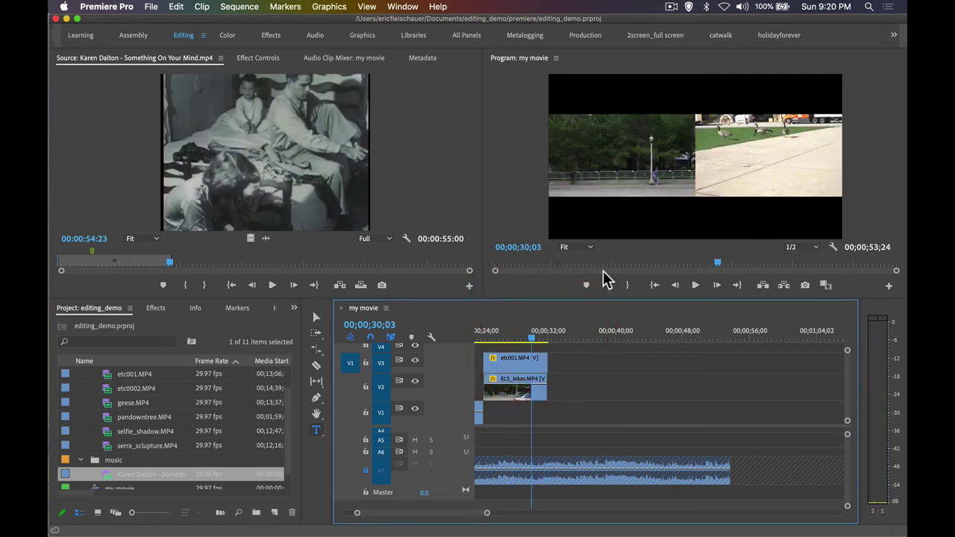
drag(535, 340, 556, 340)
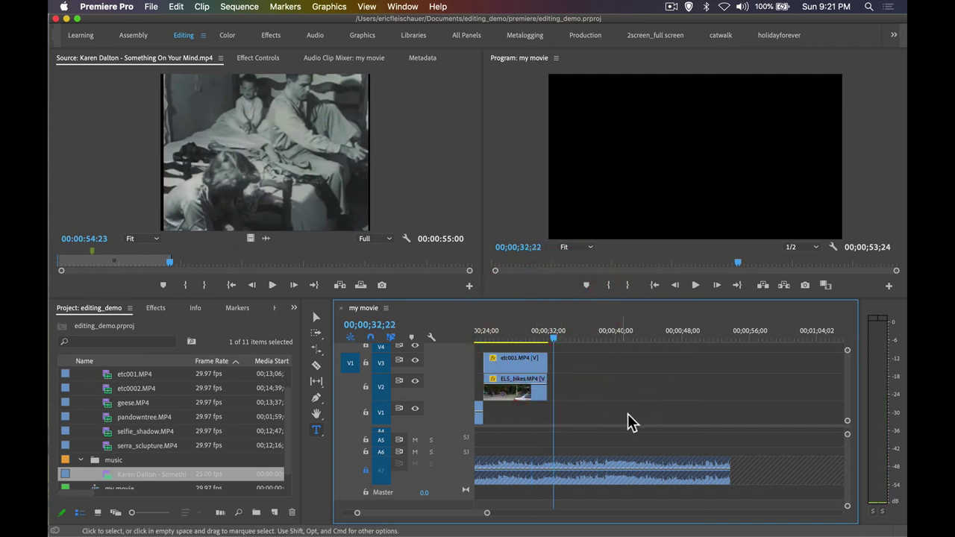
click(604, 144)
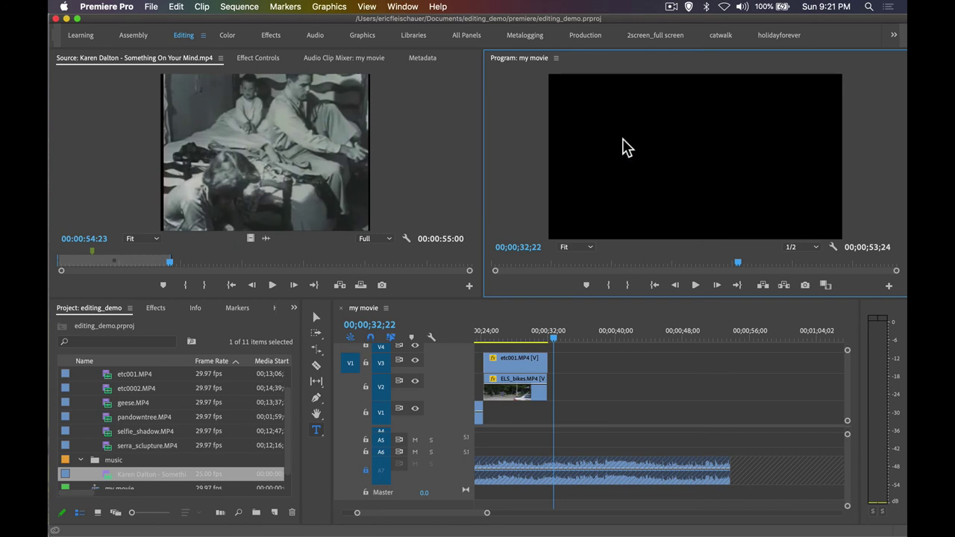
click(605, 137)
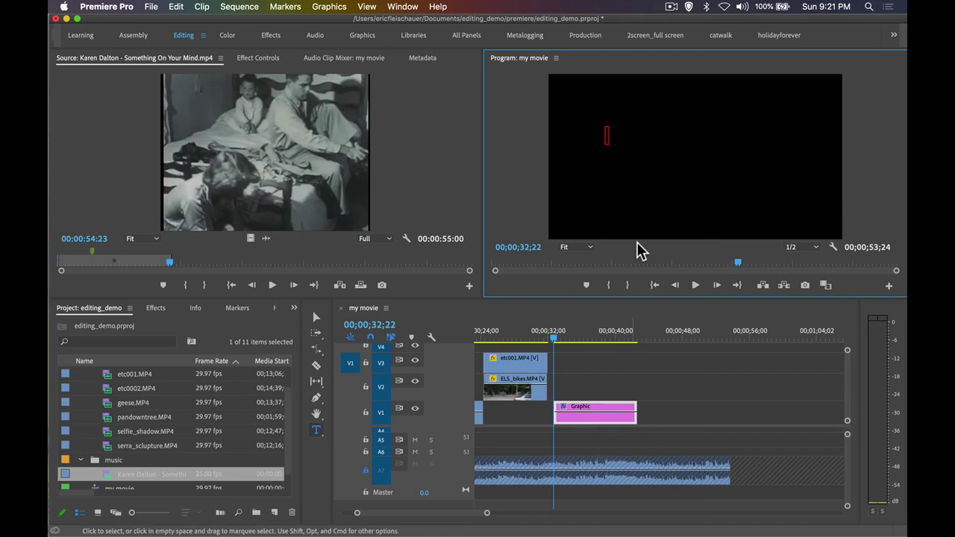
click(626, 422)
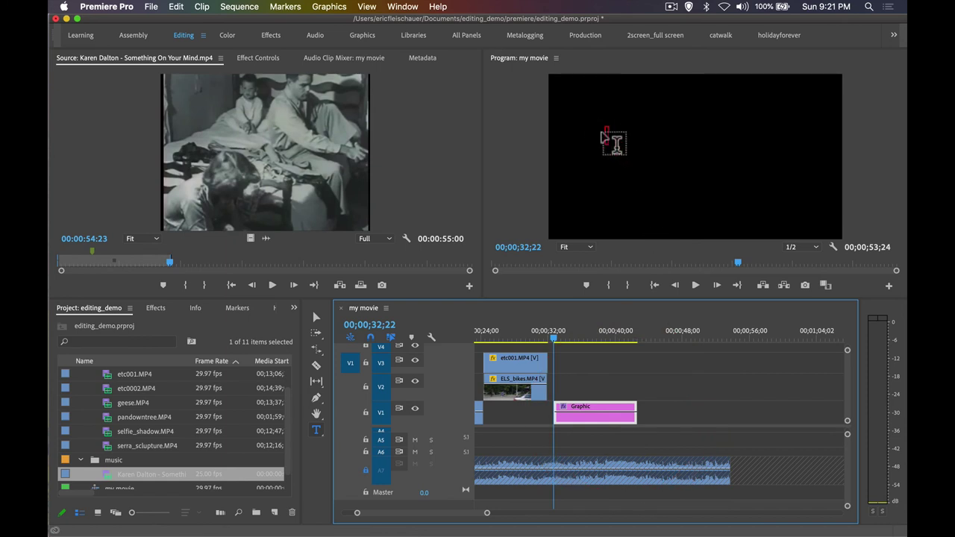
click(316, 427)
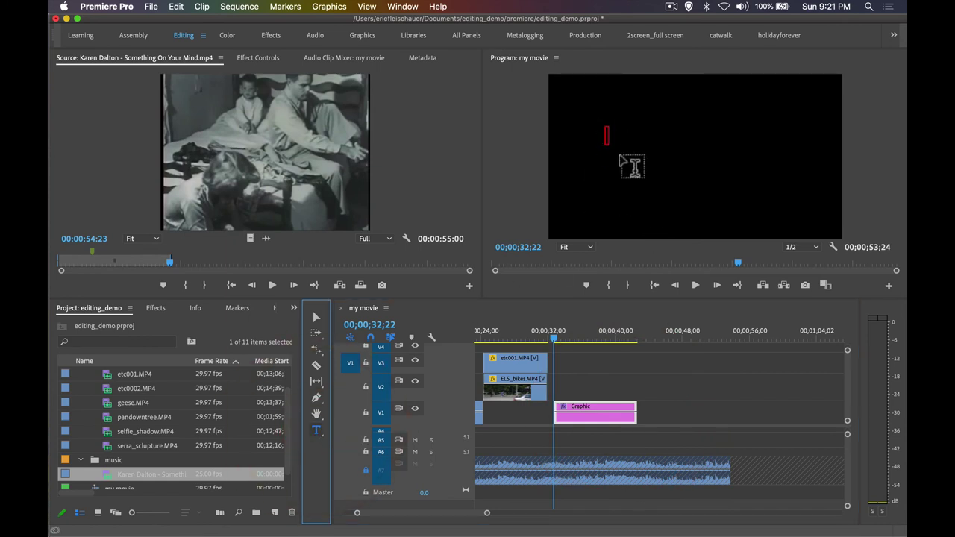
Set the font of the empty text graphic to Gill Sans Light in its source text properties.
click(256, 58)
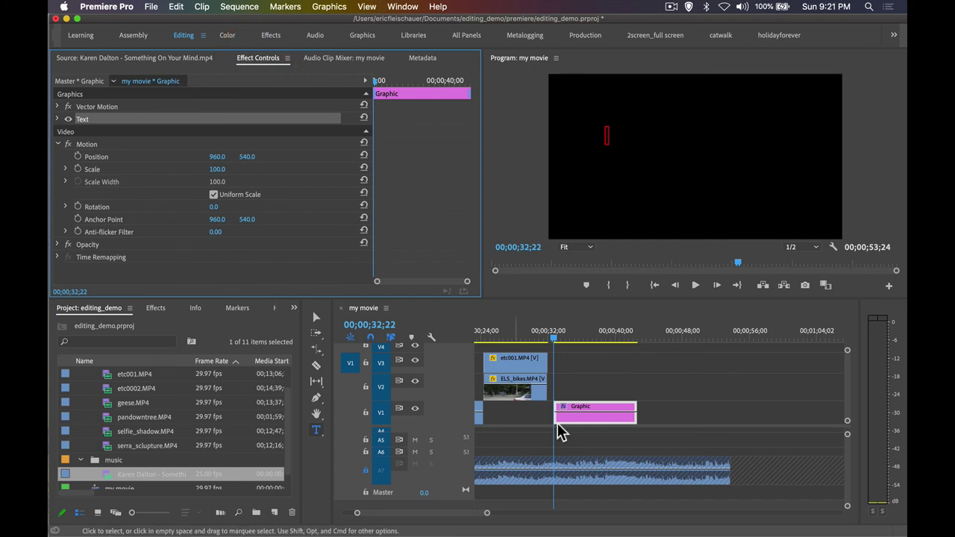
click(589, 422)
click(568, 339)
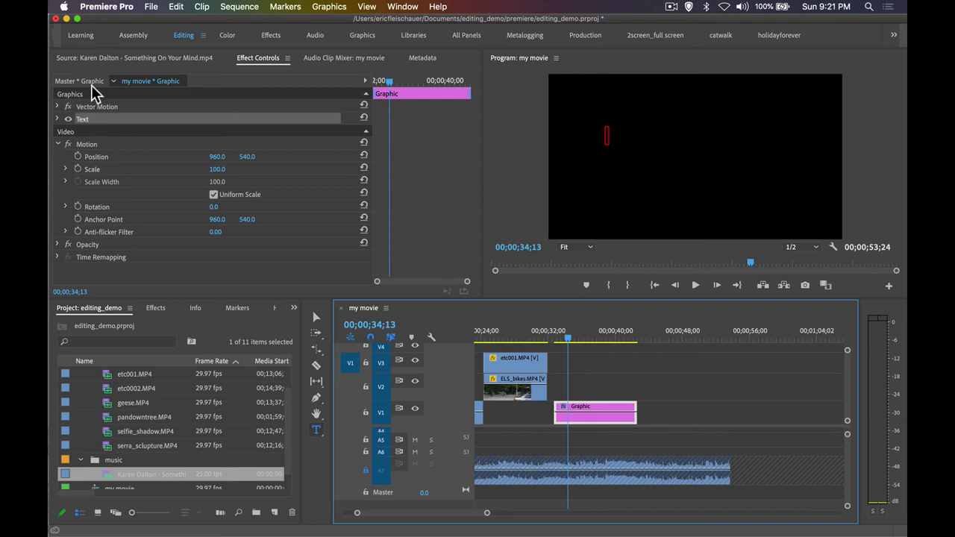
click(88, 120)
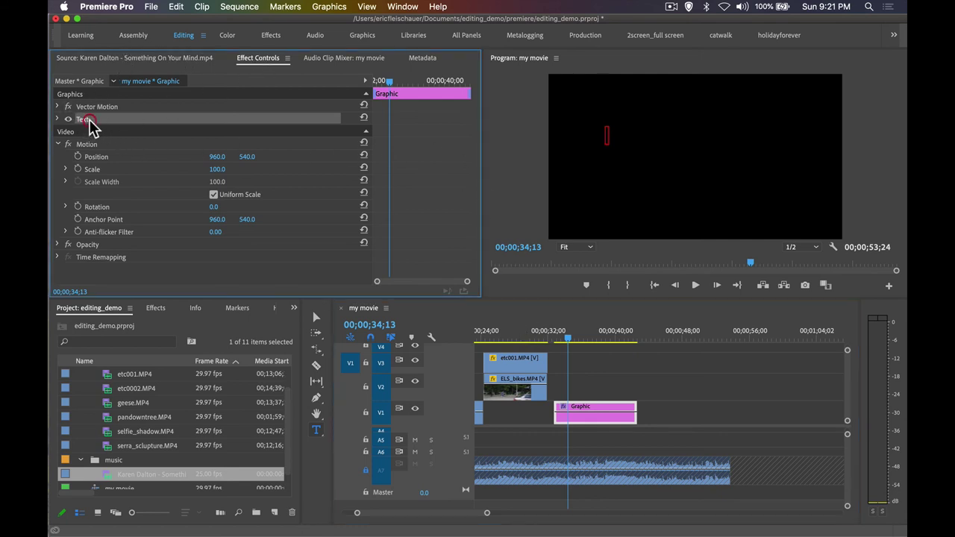
click(58, 119)
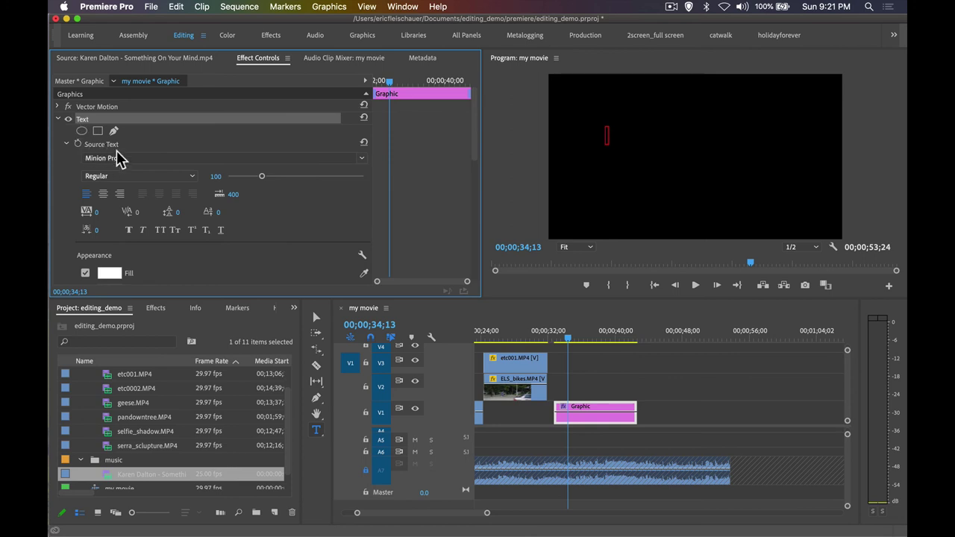
click(139, 158)
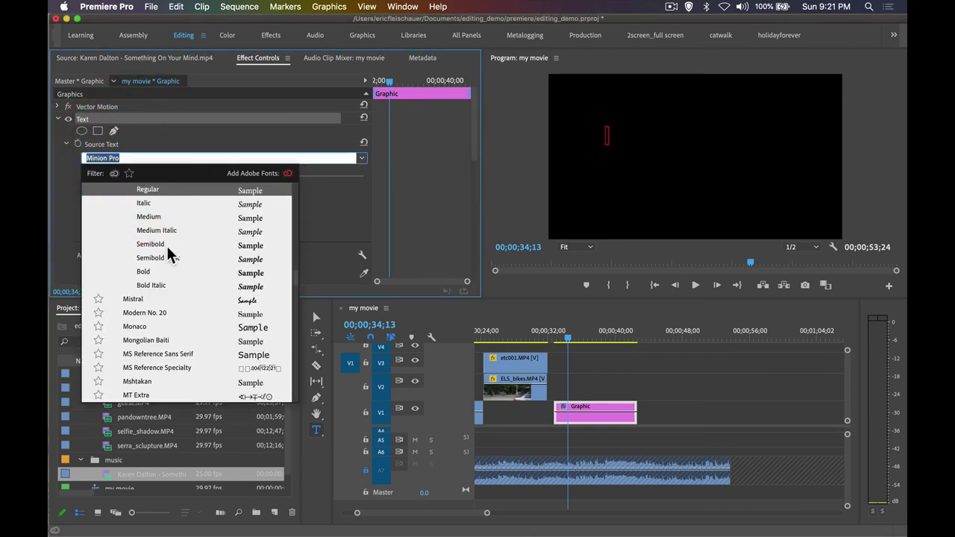
scroll(169, 256, up, 10)
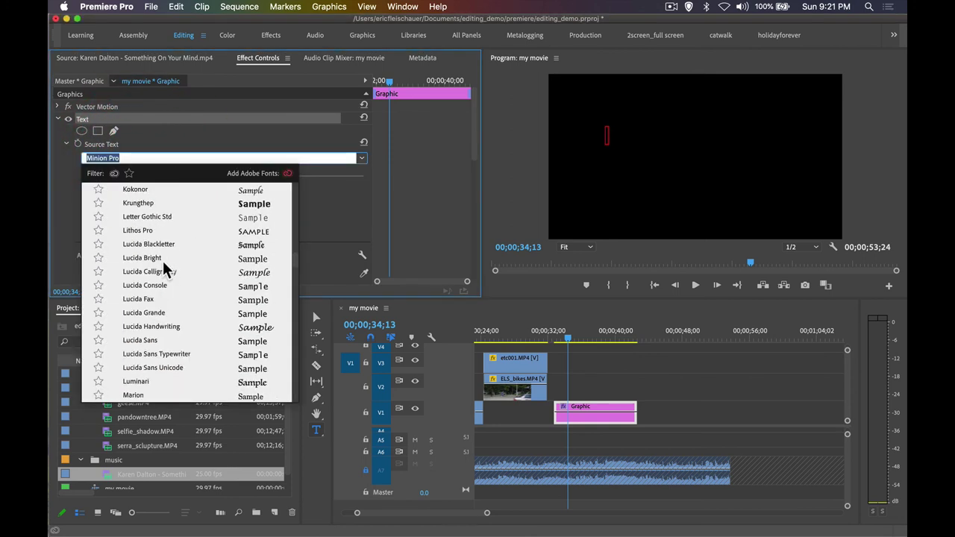
scroll(166, 269, up, 10)
click(144, 195)
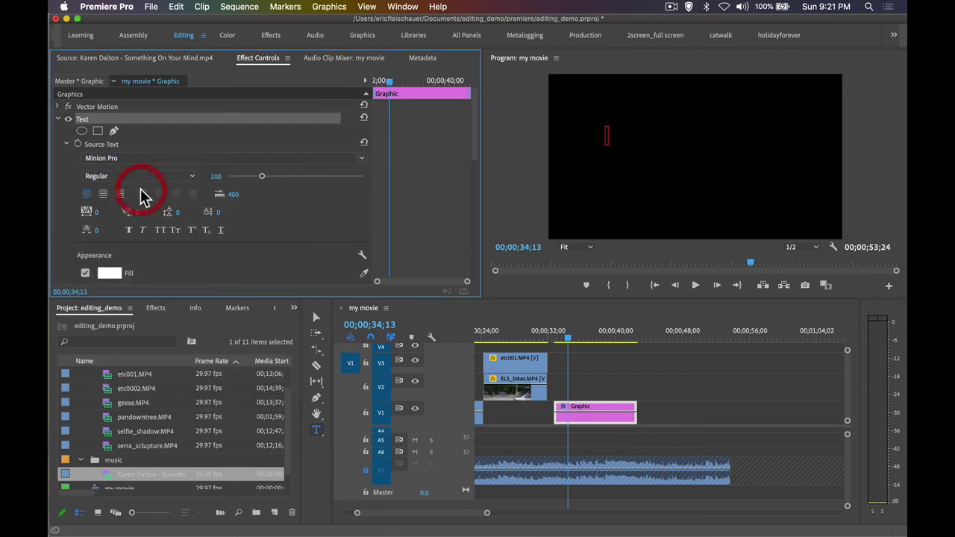
click(94, 120)
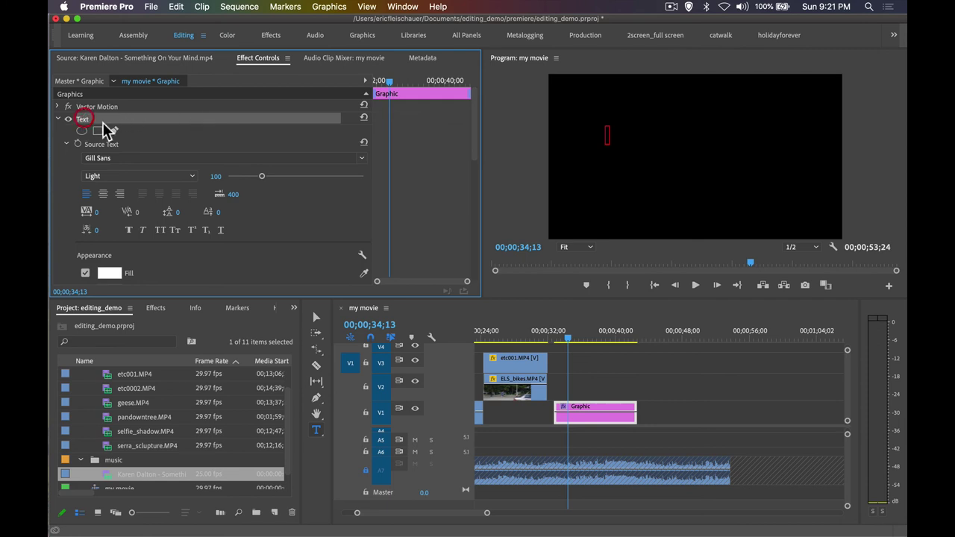
Enter the title "WOW - WHAT A MOVIE" in the text graphic, with "by" and the filmmaker's name two lines below it.
click(606, 137)
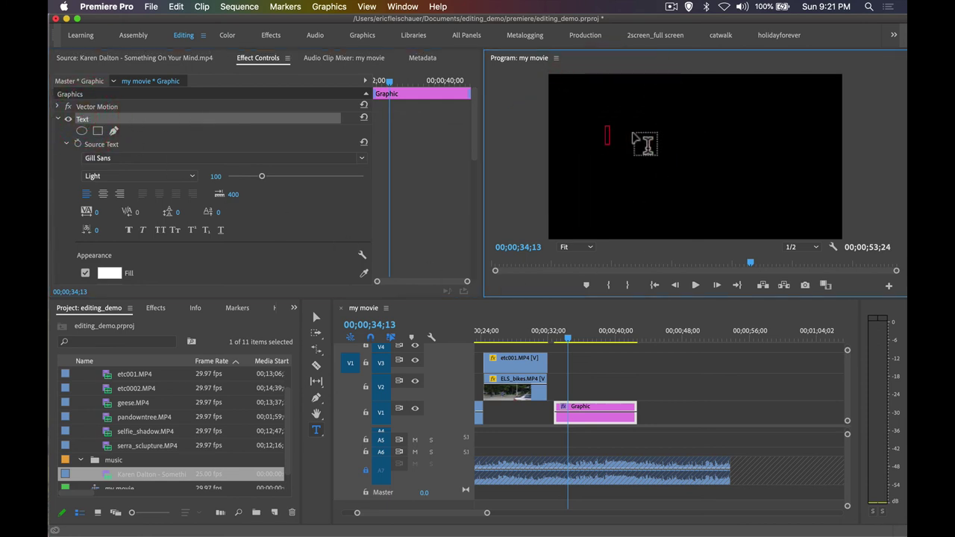
key(shift+Left)
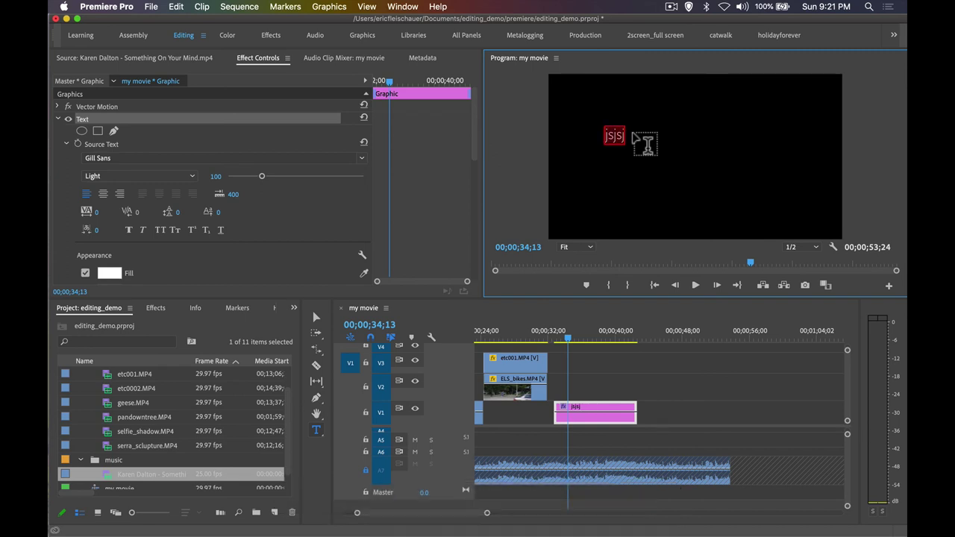
key(shift)
text(WOW - WHAT A MOVIE)
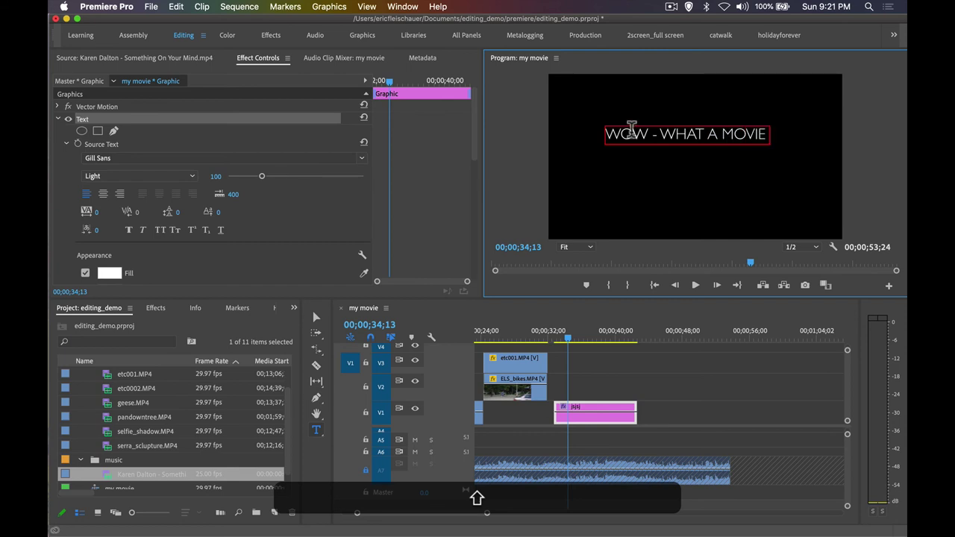
key(shift+Return)
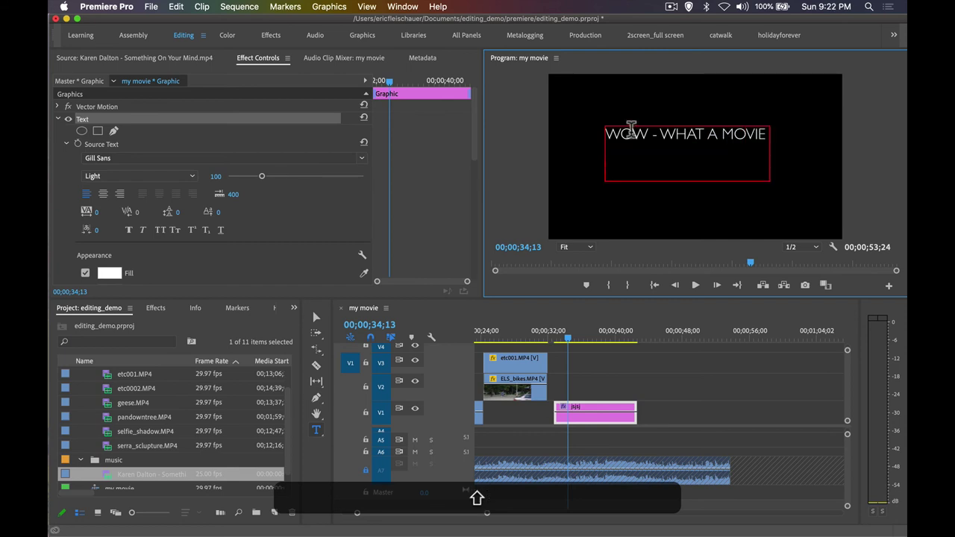
text(by eric fleischauer)
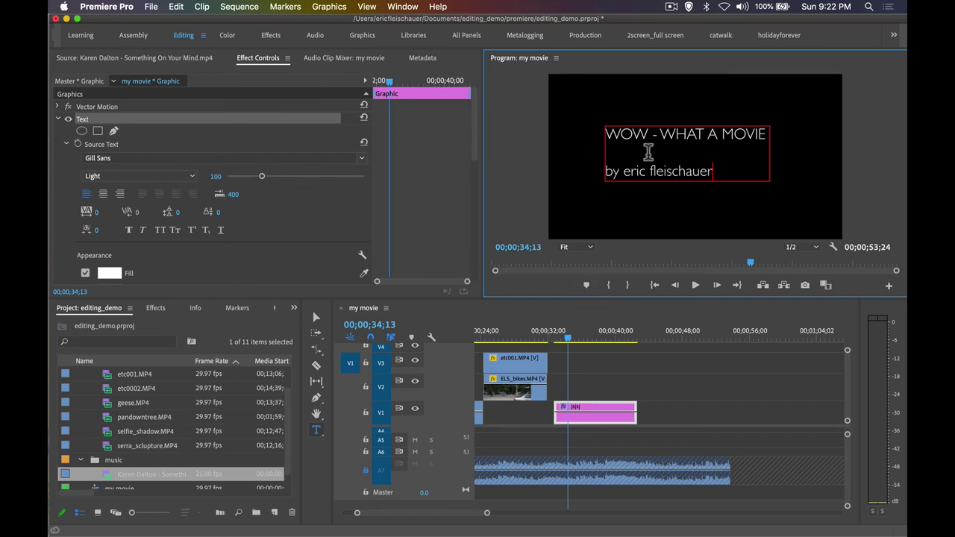
Try the SemiBold style on the whole title text, and settle on Gill Sans Regular.
drag(717, 171, 604, 142)
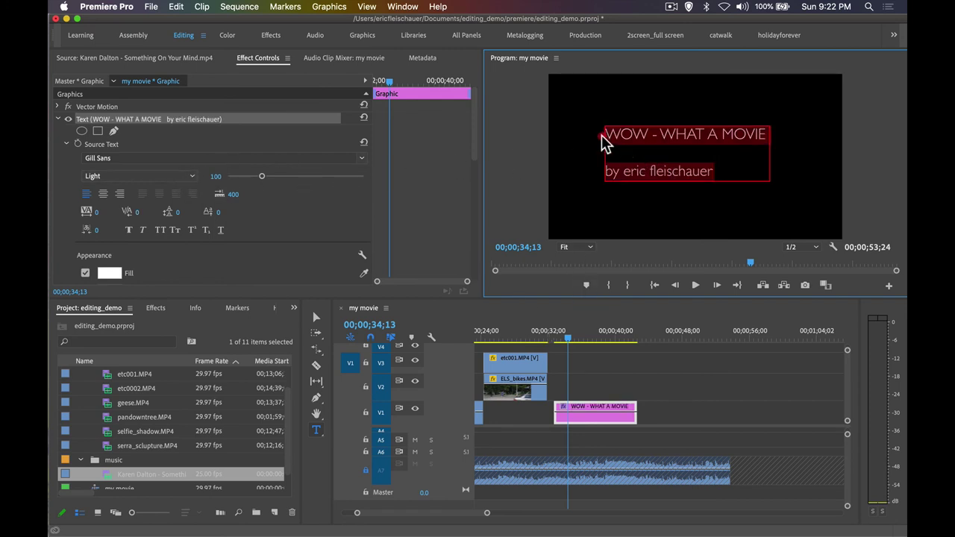
click(187, 179)
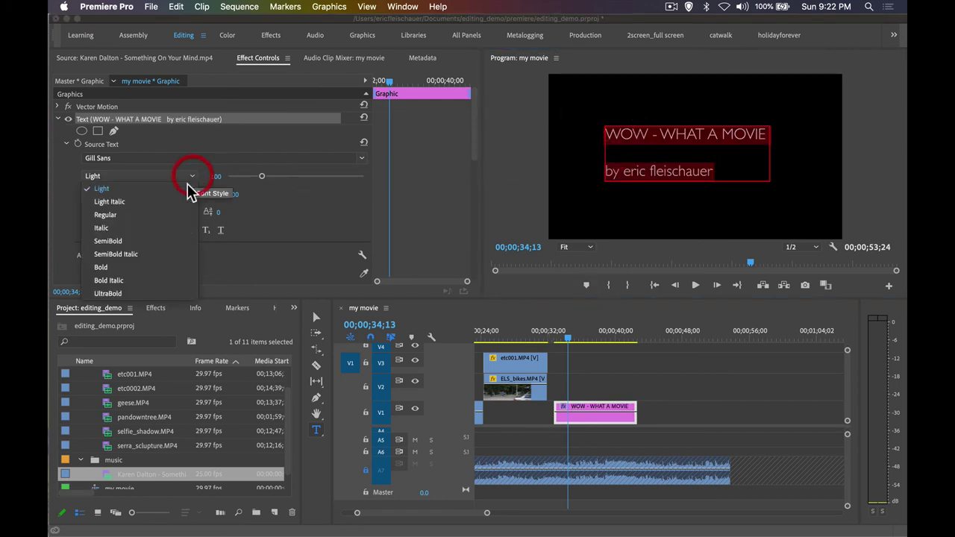
click(146, 239)
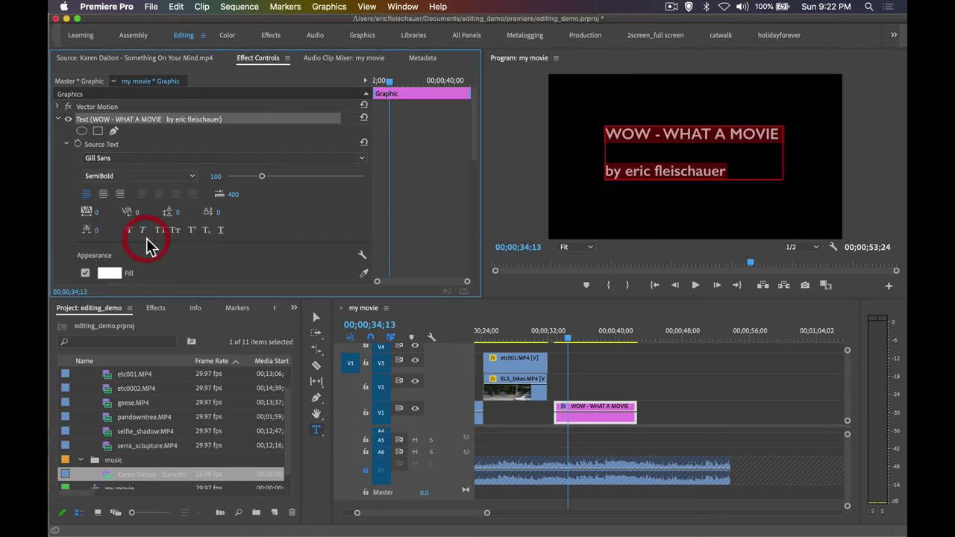
click(167, 178)
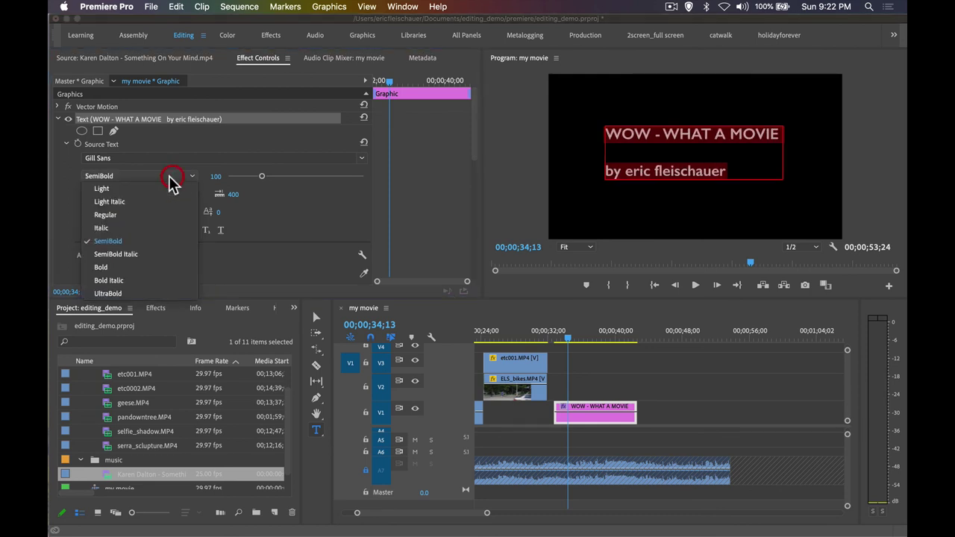
click(127, 213)
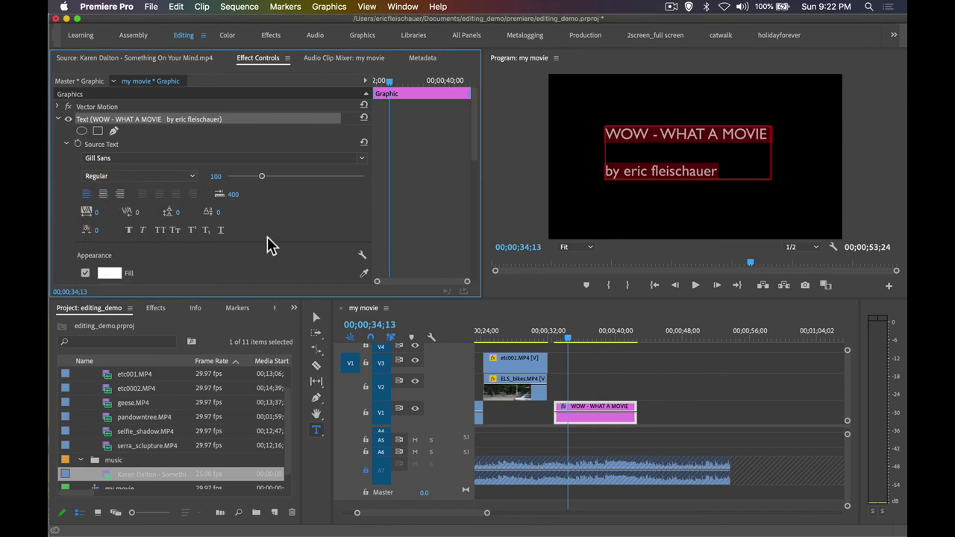
Change the fill color of the title text to dark green.
scroll(115, 272, down, 3)
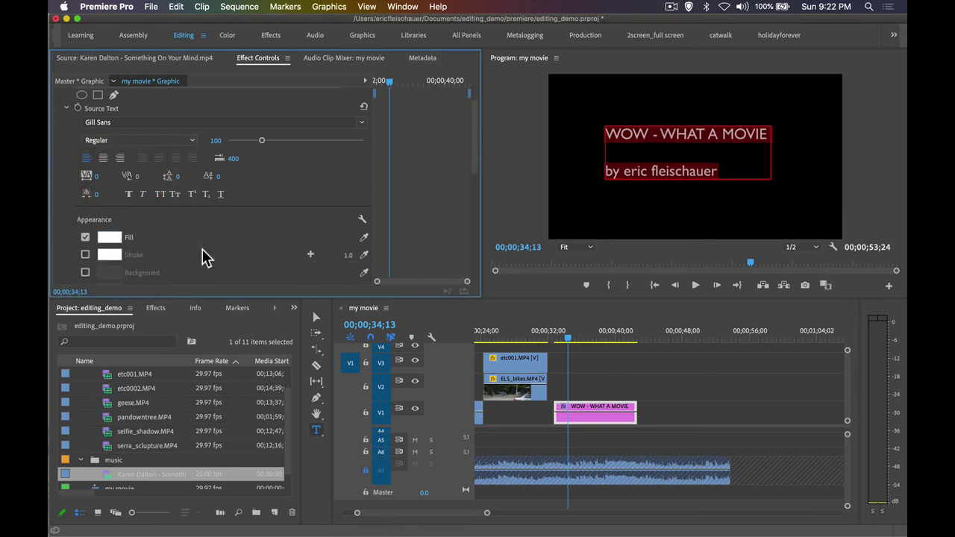
click(108, 239)
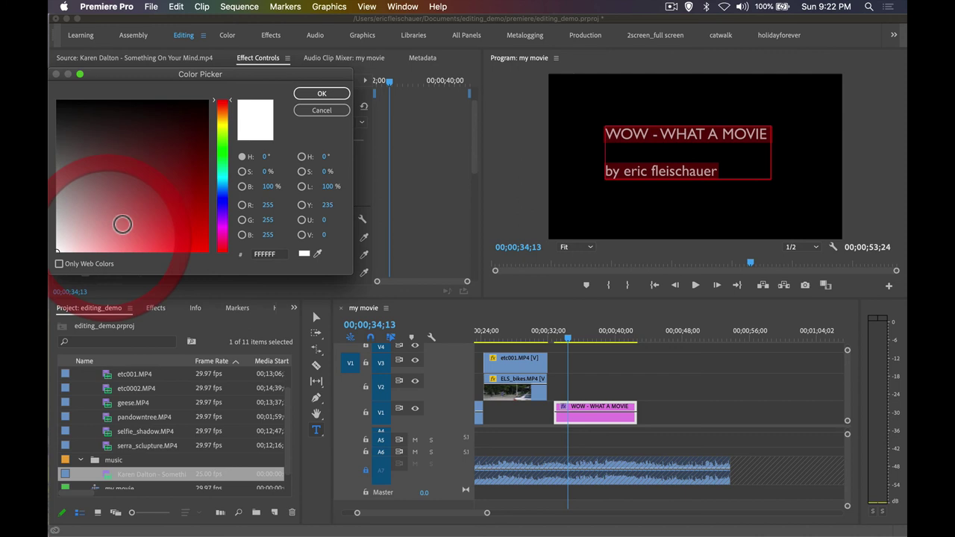
click(223, 146)
mouse_move(209, 187)
mouse_down()
mouse_move(202, 247)
mouse_move(203, 153)
mouse_move(194, 148)
mouse_move(194, 165)
mouse_move(198, 151)
mouse_move(188, 159)
mouse_up()
click(319, 94)
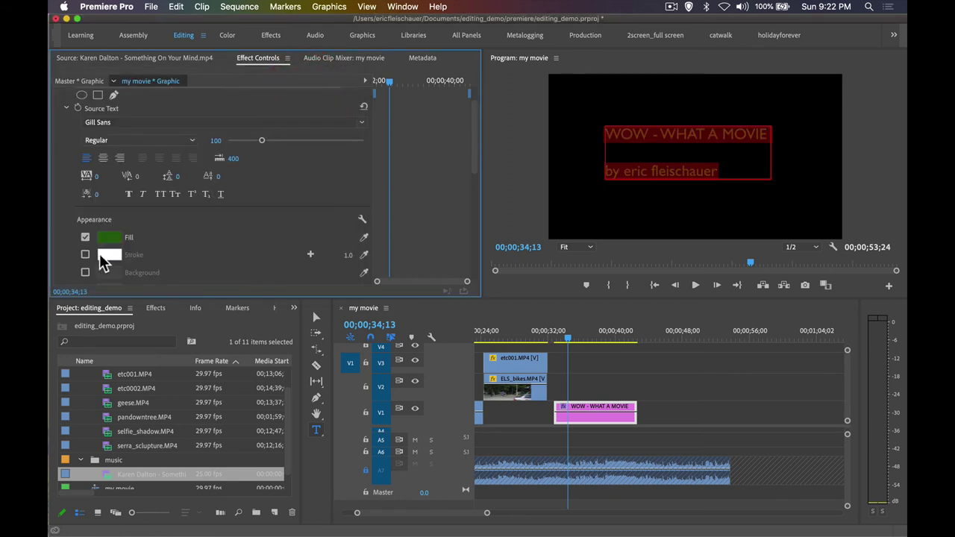
Enable a stroke on the title text in golden brown 986C08 and check it without the text highlighted.
click(86, 255)
click(107, 255)
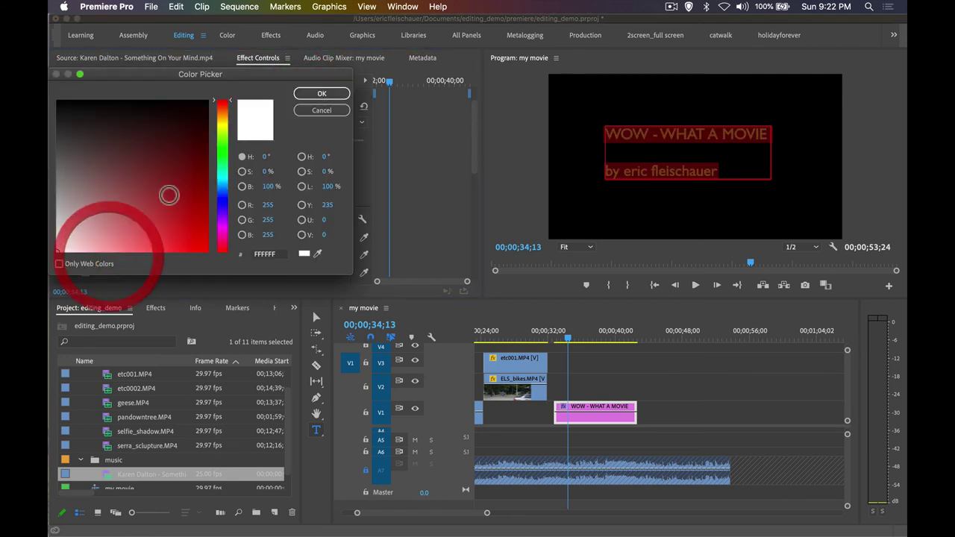
mouse_move(233, 111)
mouse_down()
mouse_move(234, 190)
mouse_move(222, 114)
mouse_up()
drag(190, 163, 197, 193)
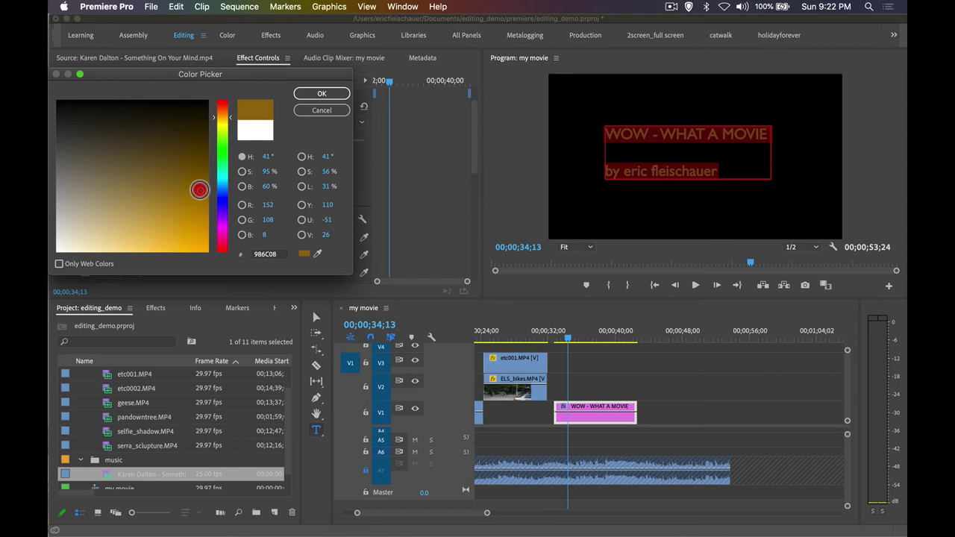
click(322, 94)
click(592, 330)
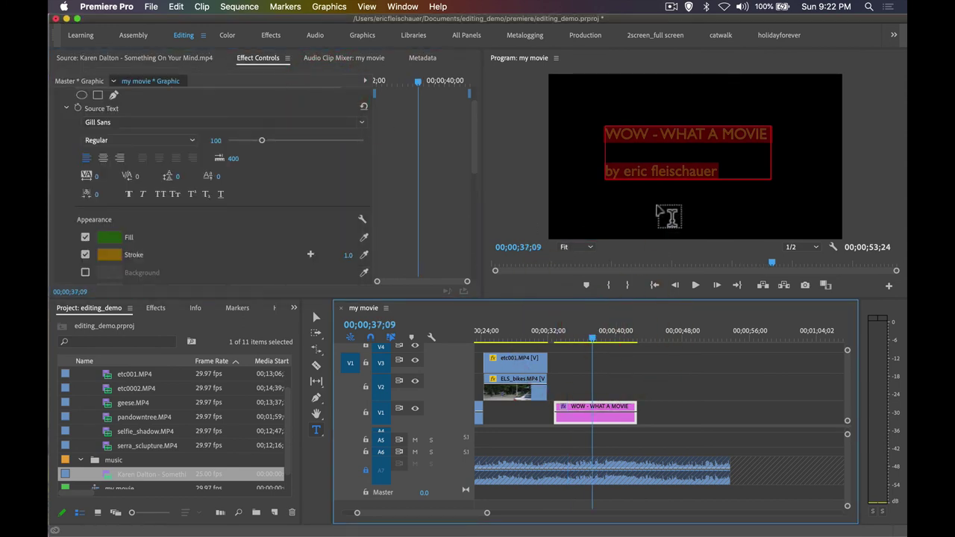
click(696, 170)
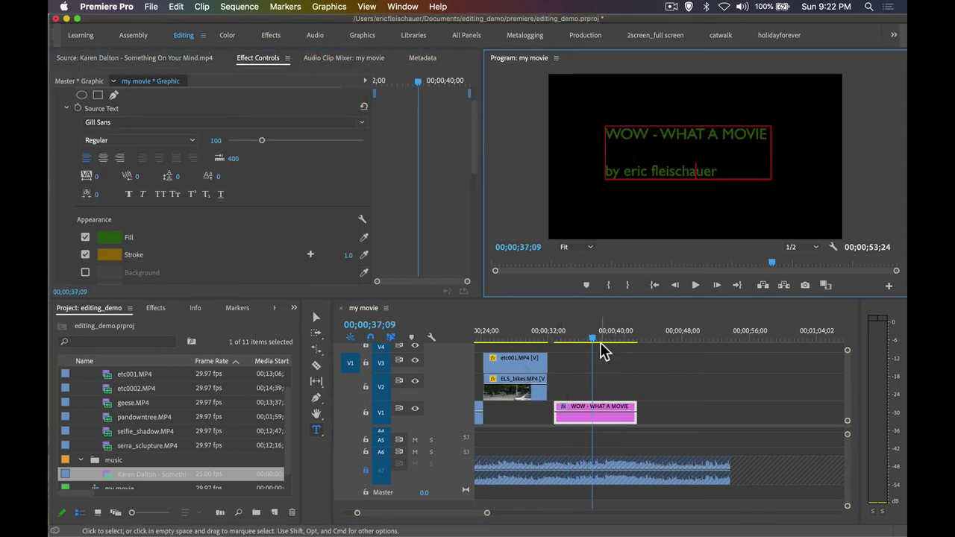
Enlarge all of the title text to font size 139.
click(600, 412)
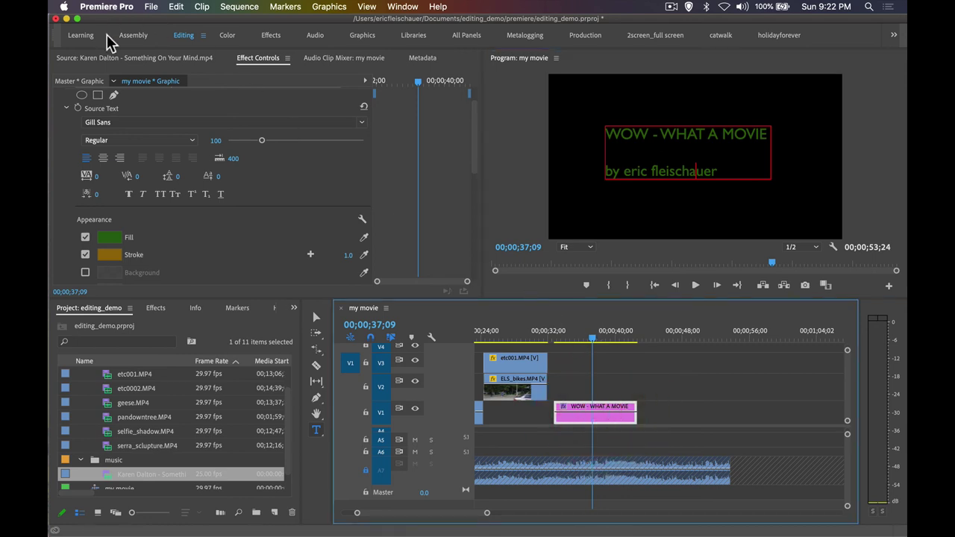
drag(261, 140, 288, 141)
click(616, 412)
drag(716, 170, 597, 127)
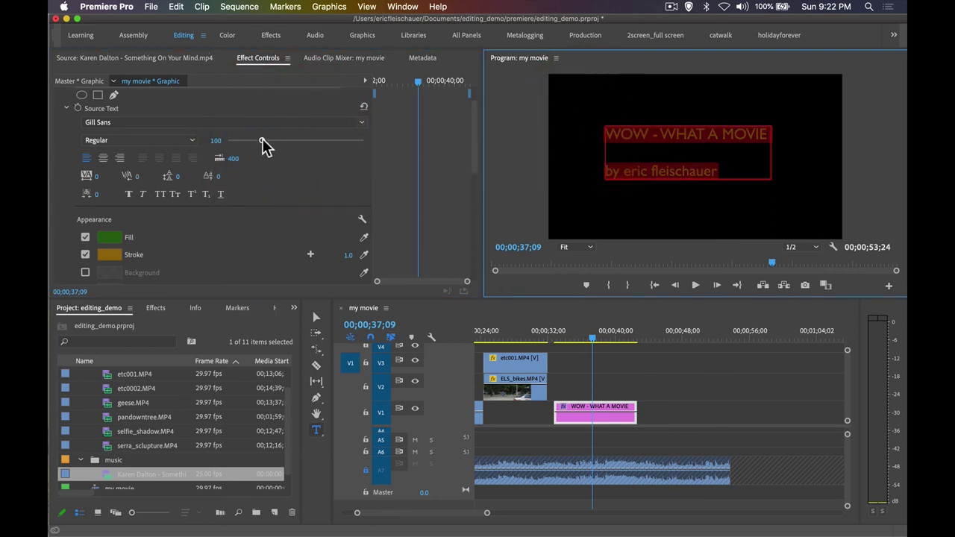
mouse_move(288, 141)
mouse_down()
mouse_move(291, 148)
mouse_move(274, 146)
mouse_up()
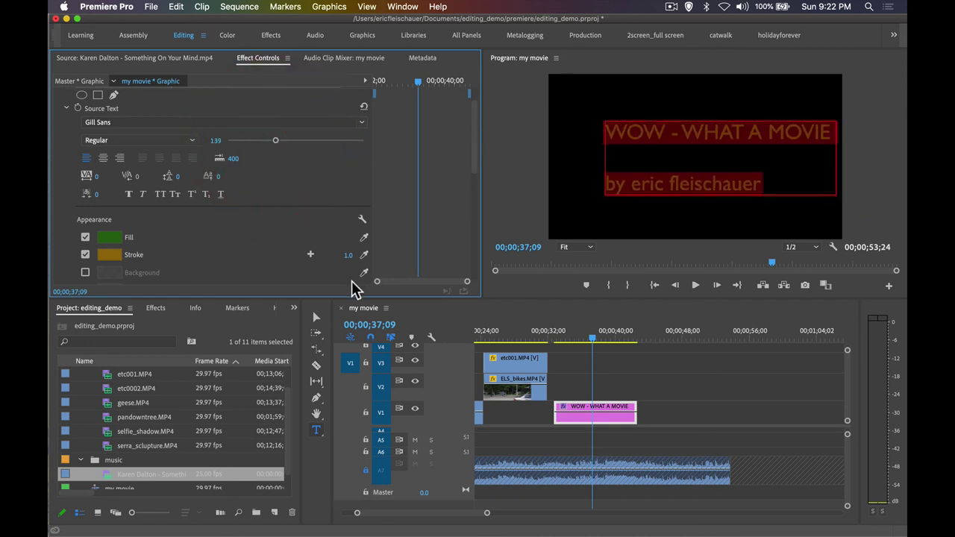
Reposition the title with the Selection tool so it sits centered horizontally in the frame, and save the project.
click(316, 317)
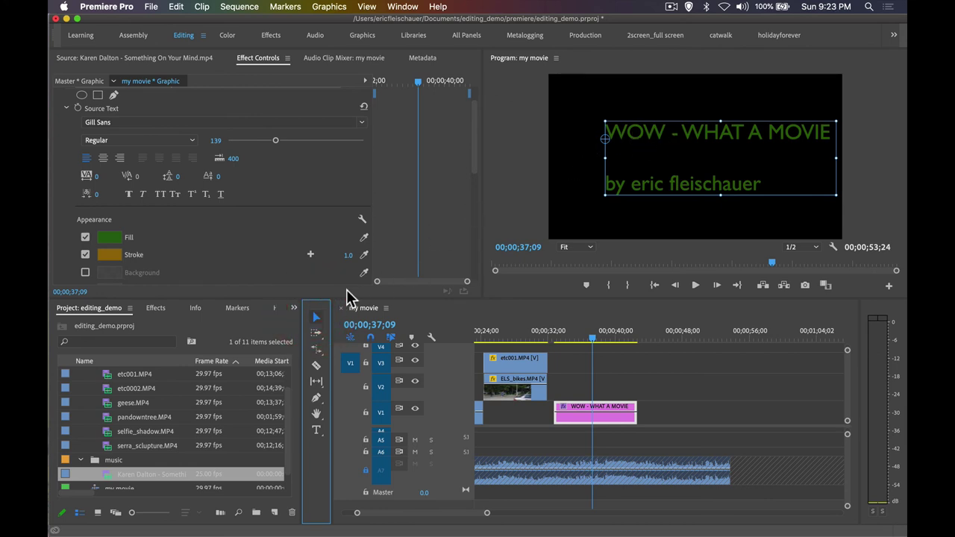
mouse_move(620, 168)
mouse_down()
mouse_move(618, 150)
mouse_move(623, 162)
mouse_up()
key(super+s)
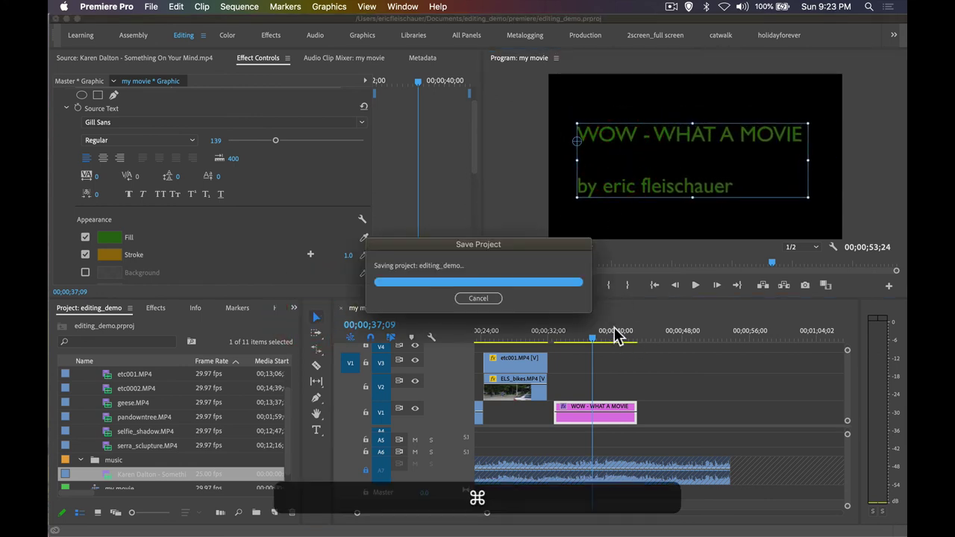
Move the title clip from V1 up to V3, keeping its start time.
drag(614, 329, 593, 332)
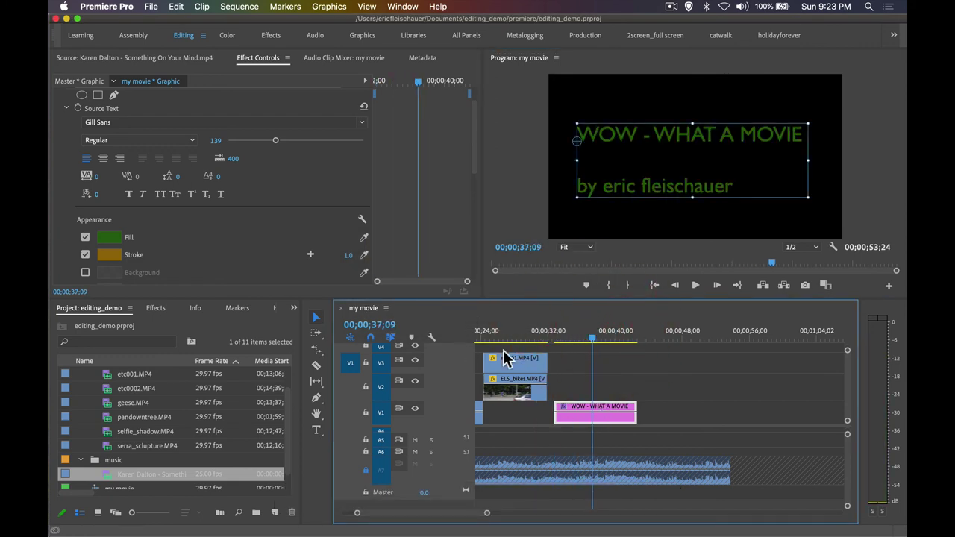
drag(606, 401, 602, 369)
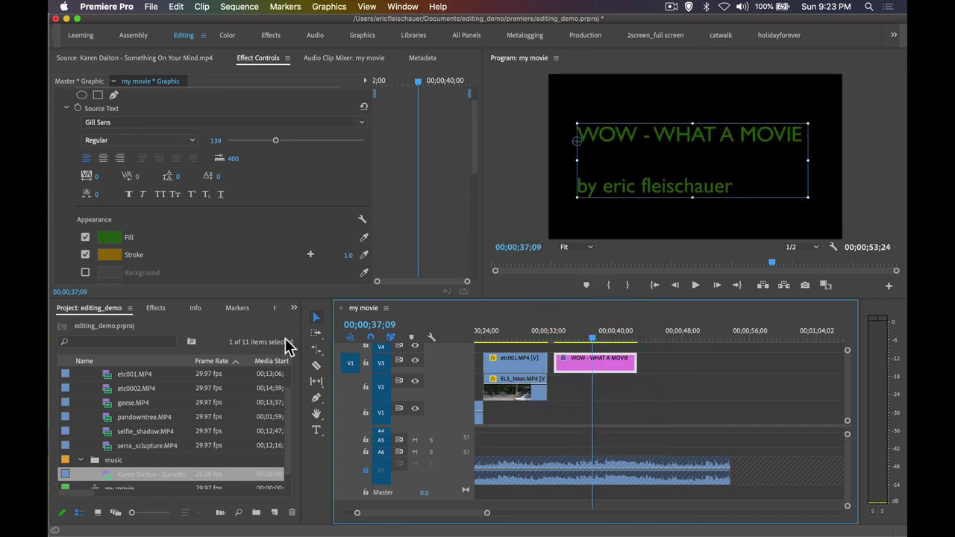
Open the source clip etc0002.MP4 and mark an out point at 00;15;01;24.
scroll(109, 420, up, 2)
double_click(108, 416)
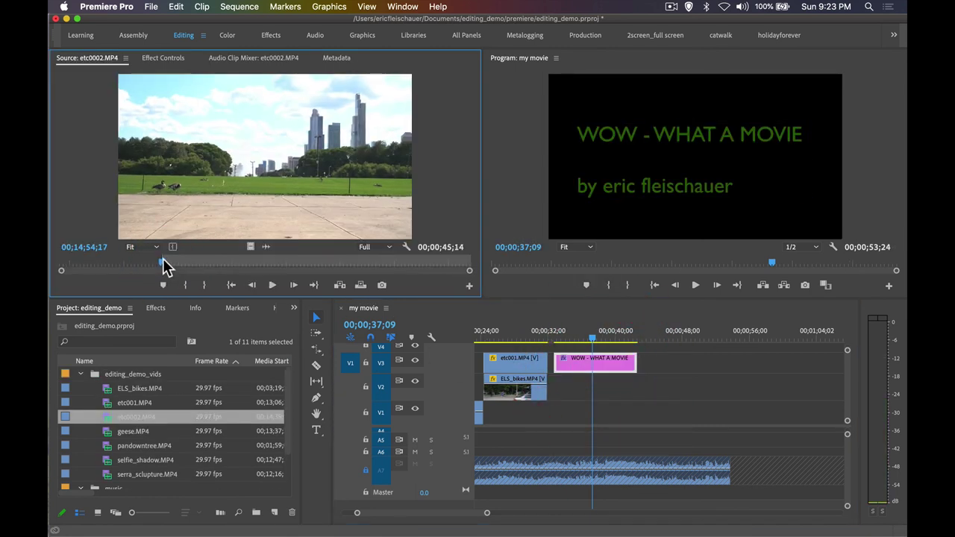
drag(167, 268, 213, 264)
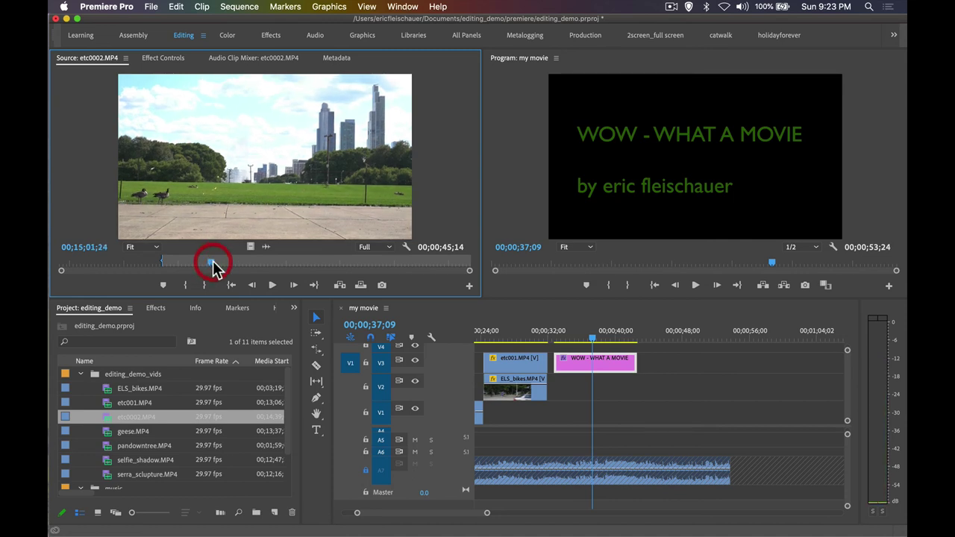
key(o)
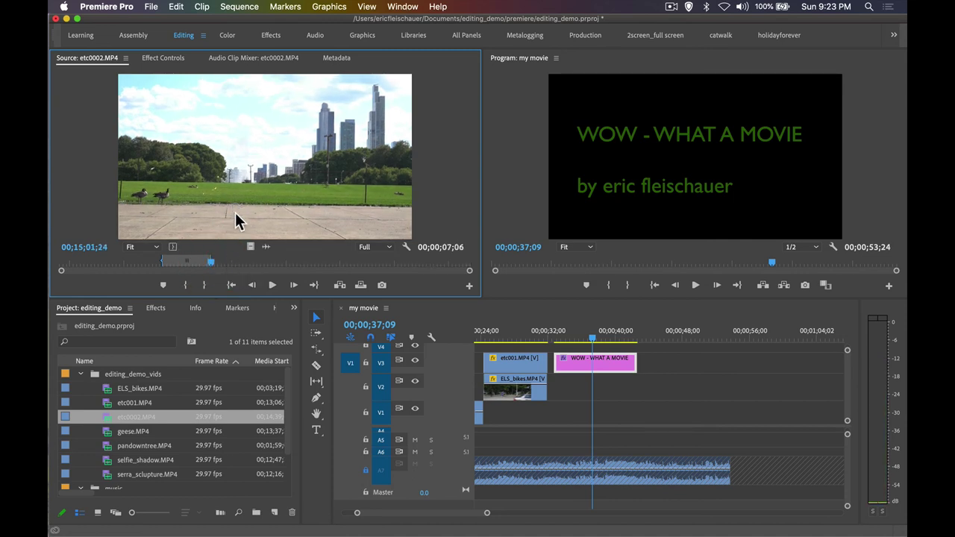
Place the marked etc0002.MP4 footage on V1 directly beneath the title clip and play back the combination.
drag(423, 323, 639, 405)
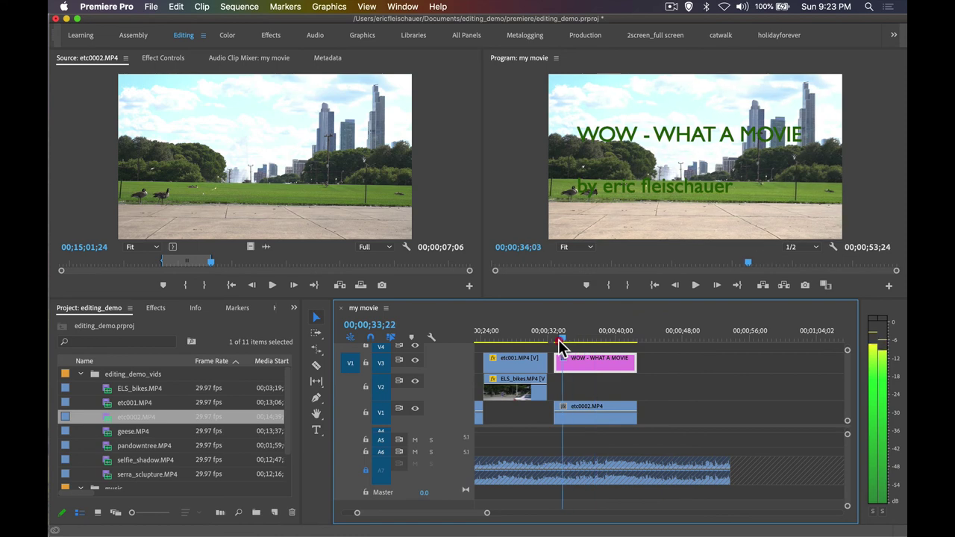
click(544, 339)
key(space)
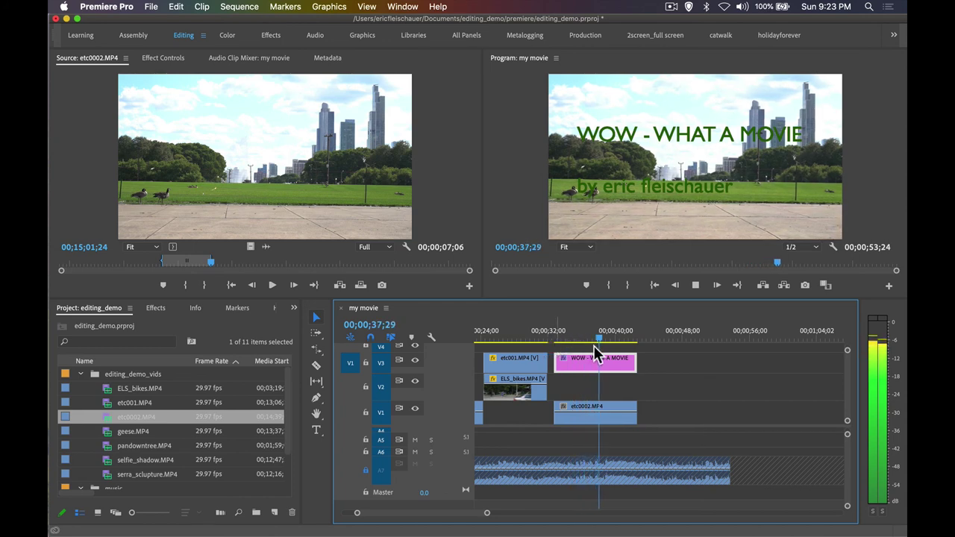
key(space)
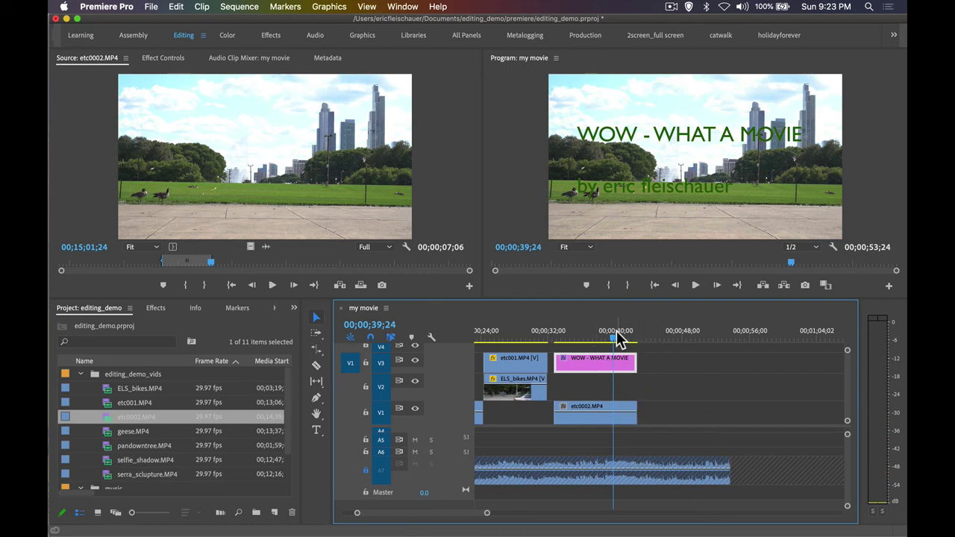
drag(616, 331, 624, 331)
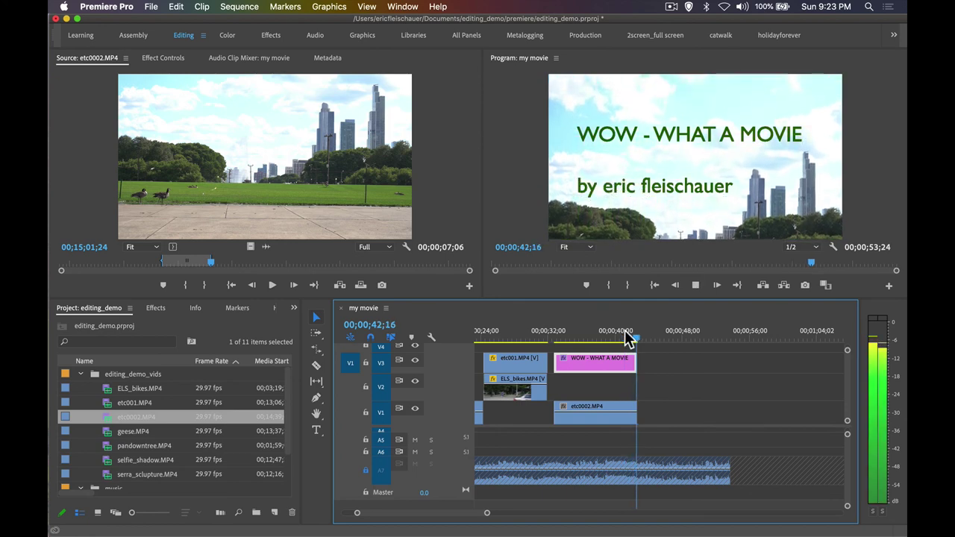
key(space)
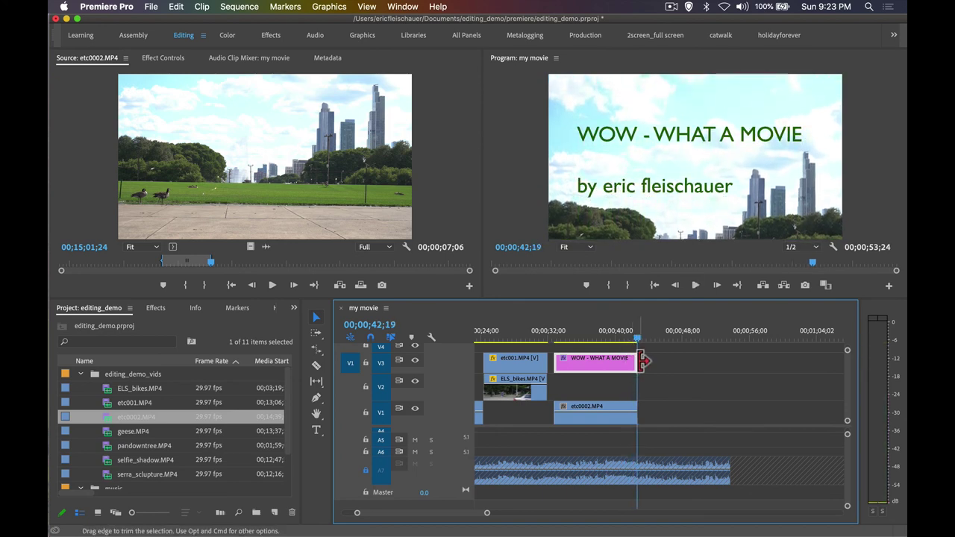
Extend the title clip and the etc0002.MP4 clip to a shared end just before 00;00;48;00, and save the project.
drag(635, 359, 675, 359)
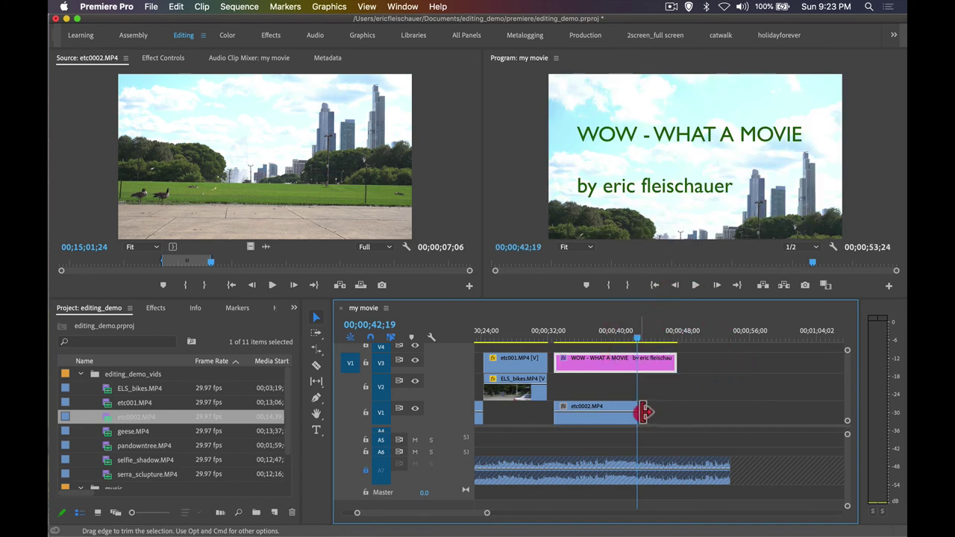
drag(643, 412, 676, 409)
drag(650, 330, 632, 339)
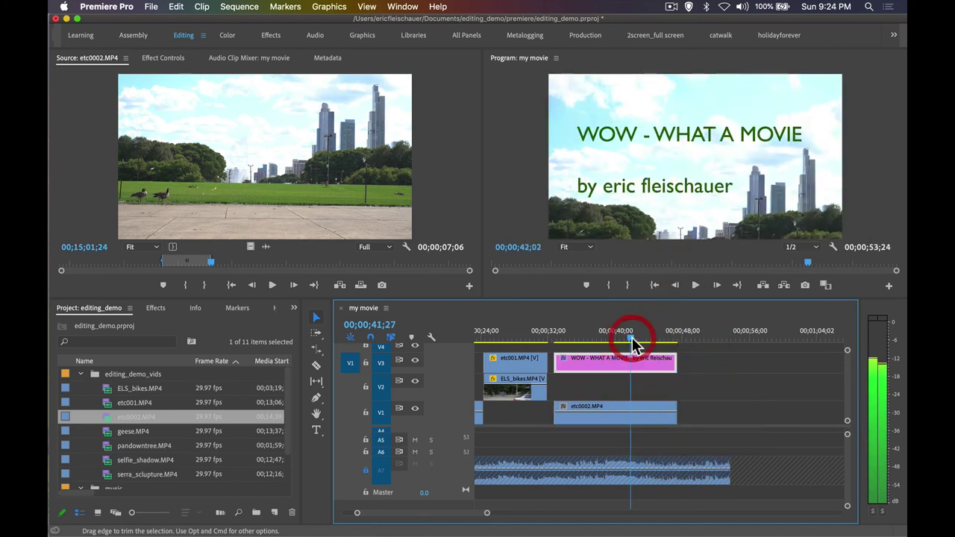
key(super+s)
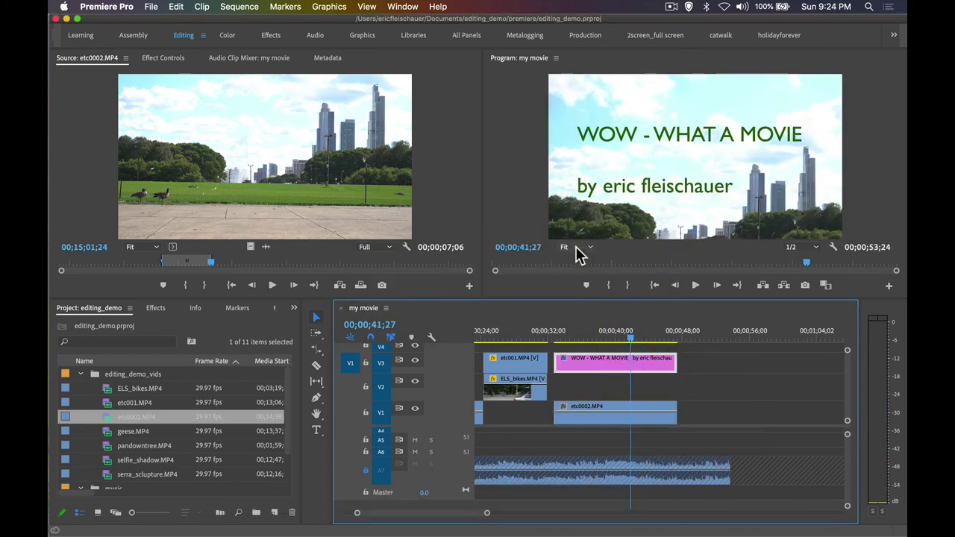
Add volume keyframes near the end of the A7 music clip with the Pen tool, lowering the last one to fade out.
key(p)
click(678, 466)
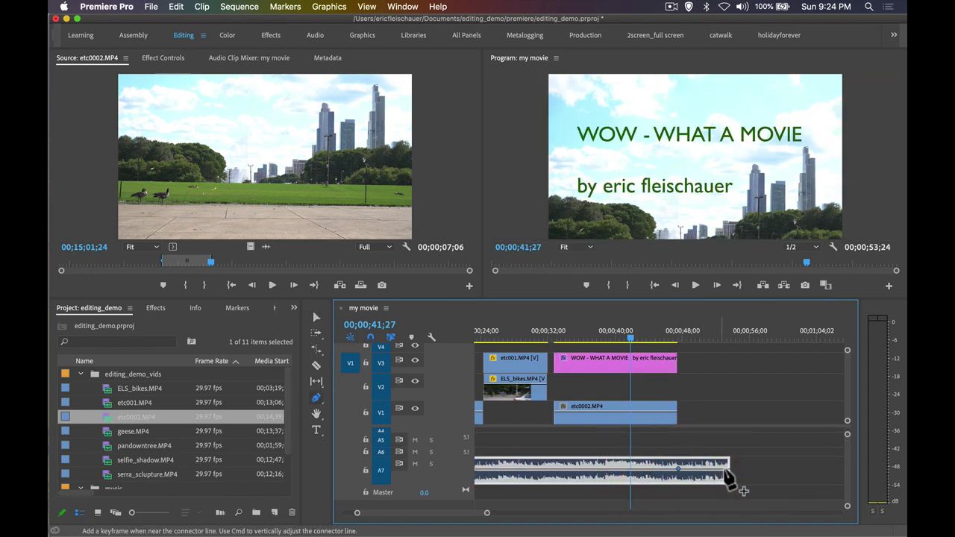
click(725, 477)
drag(727, 484, 722, 479)
Add an opacity keyframe to etc0002.MP4 near the title's end, and extend the clip to end at 00;00;51;02.
click(674, 411)
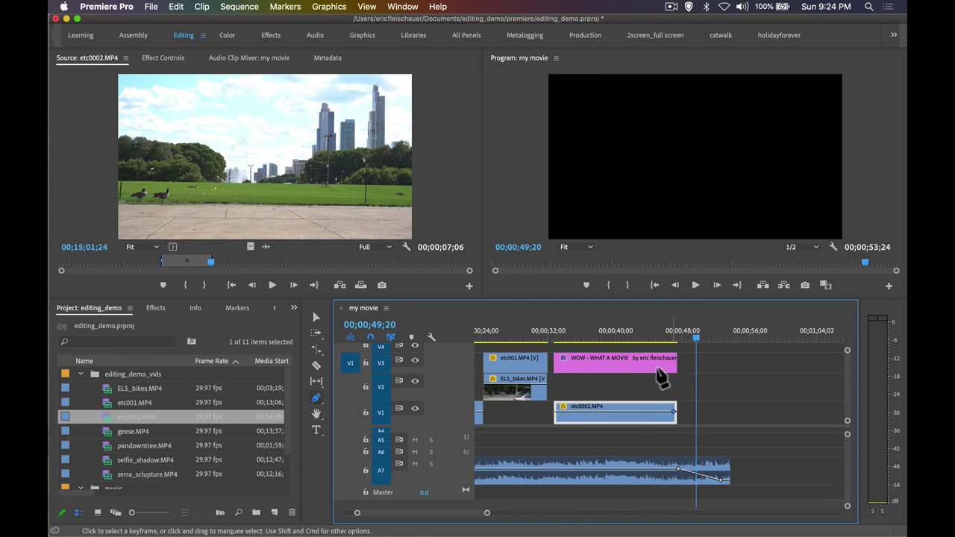
scroll(465, 359, up, 1)
scroll(465, 359, down, 1)
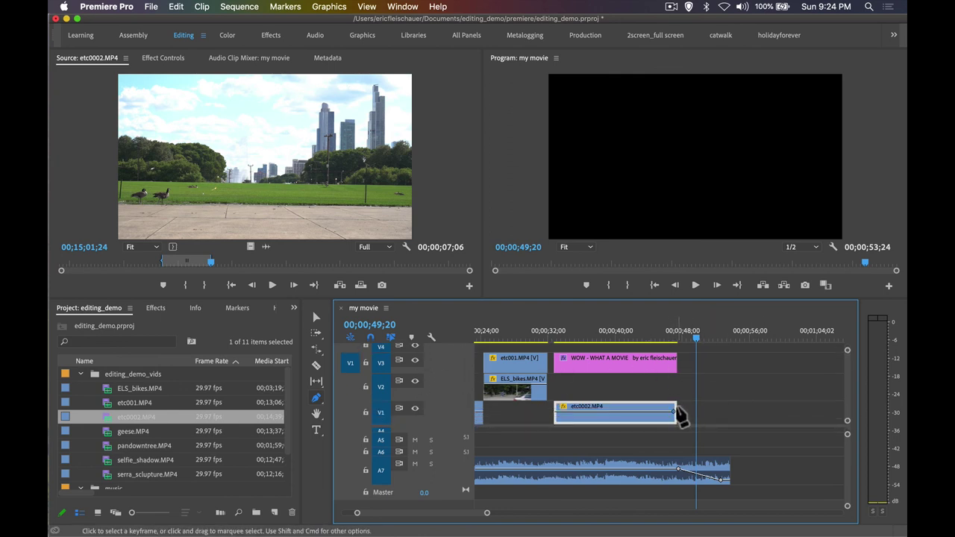
key(a)
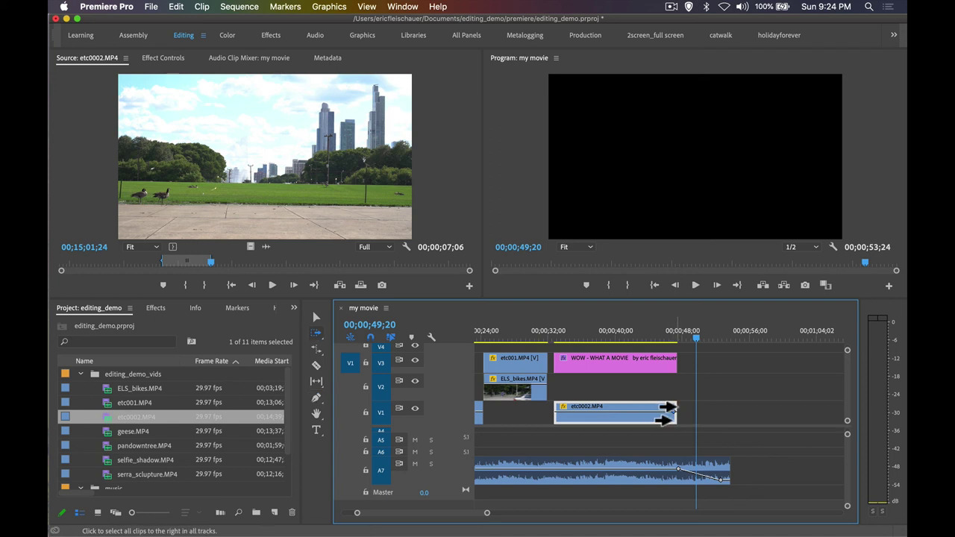
key(v)
drag(676, 406, 697, 411)
Add a second opacity keyframe near the end of etc0002.MP4, lower it to fade the picture to black, and preview the fade.
key(p)
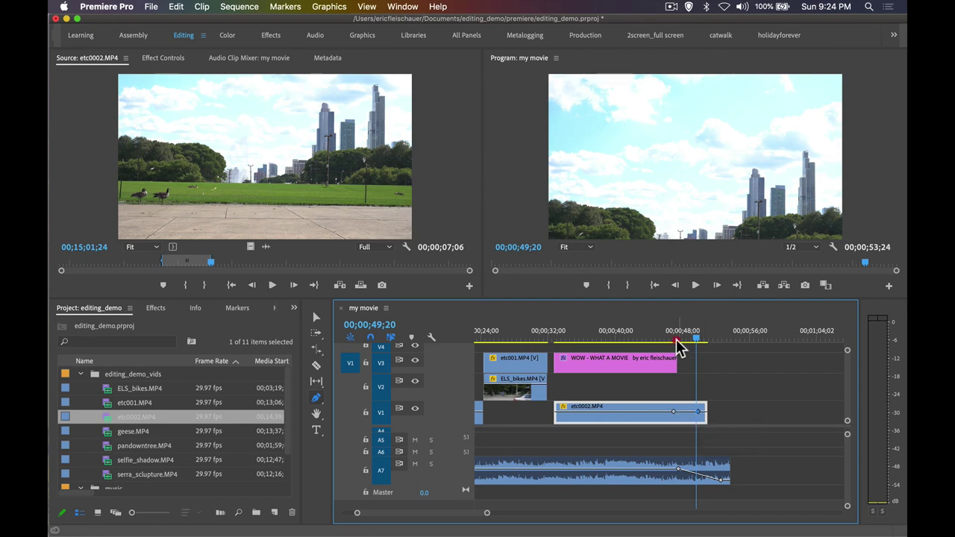
click(667, 336)
key(space)
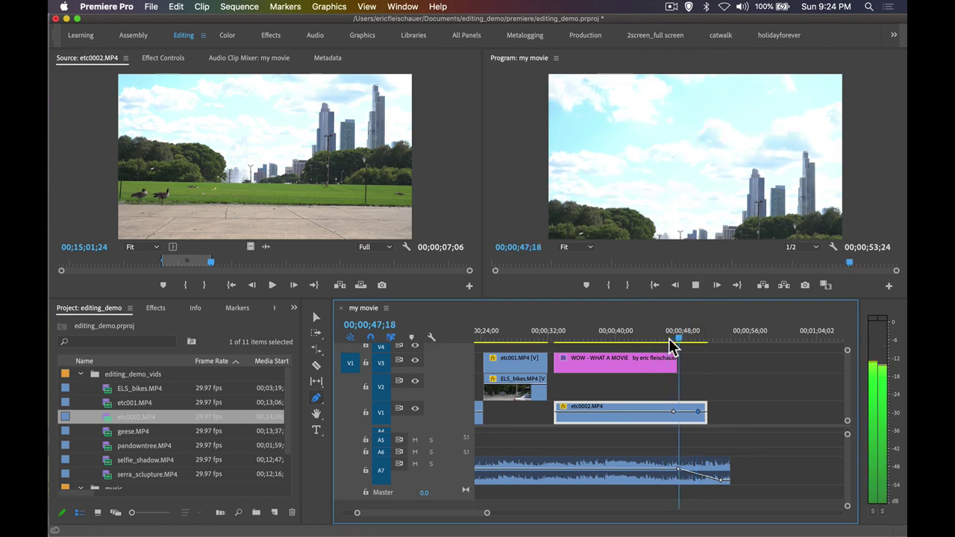
key(space)
drag(701, 410, 705, 434)
key(space)
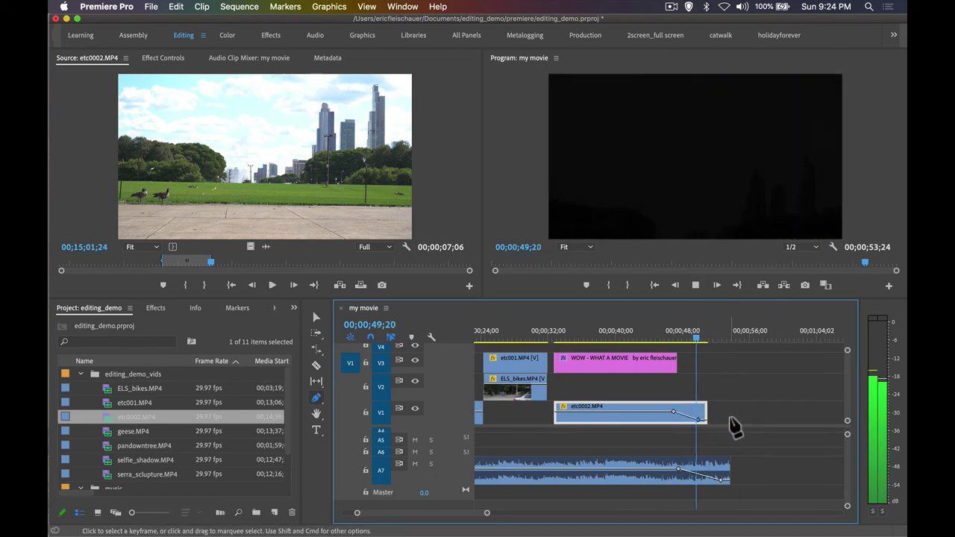
Delete the extra middle keyframe from the A7 fade-out and set the fade's first keyframe to Auto Bezier.
click(720, 469)
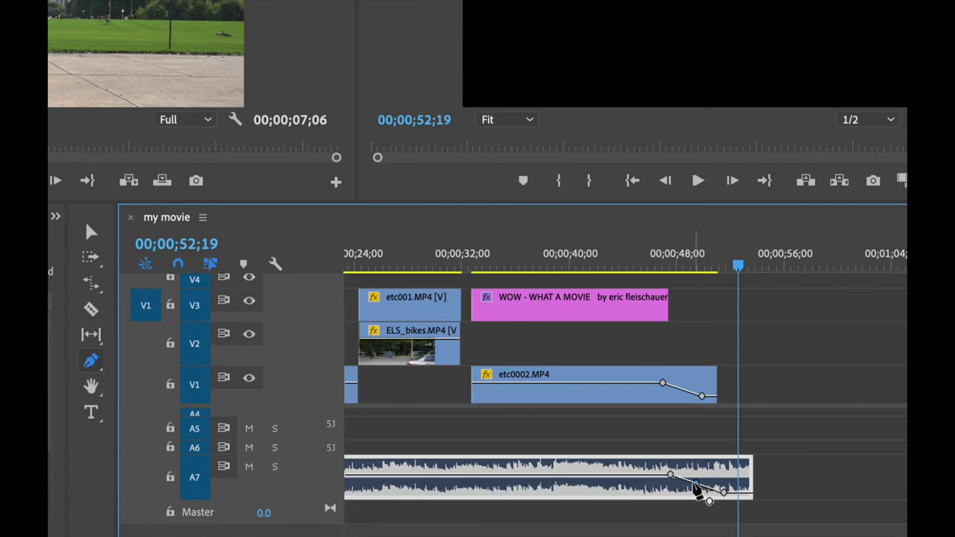
right_click(697, 490)
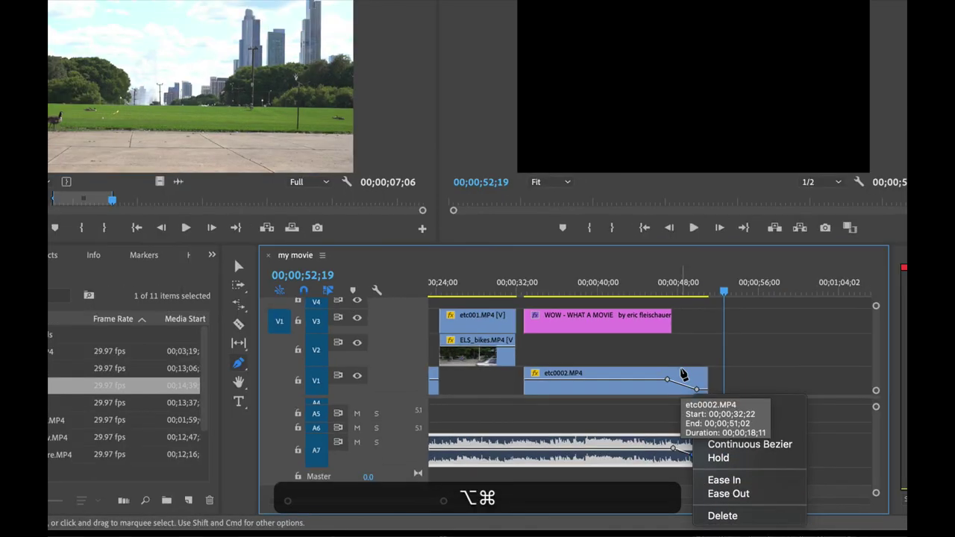
click(738, 517)
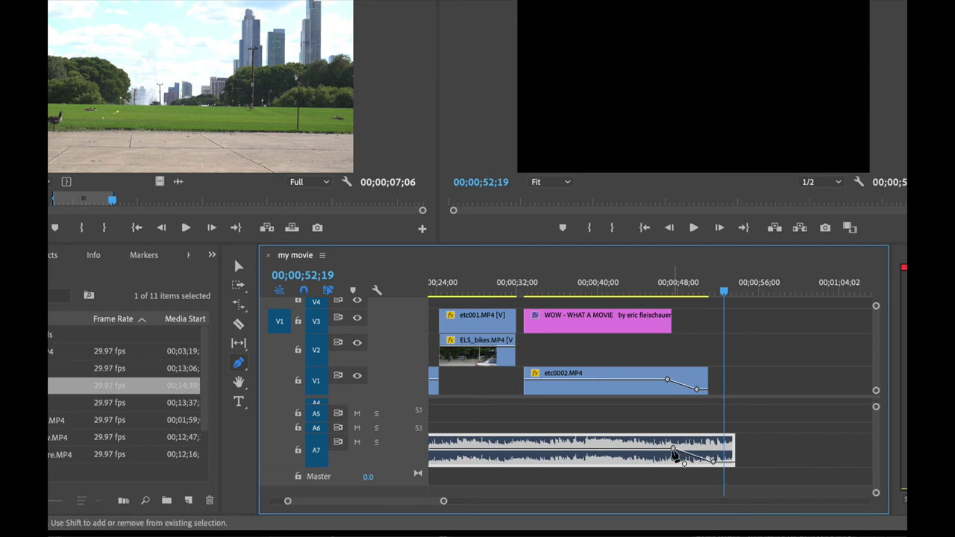
right_click(674, 454)
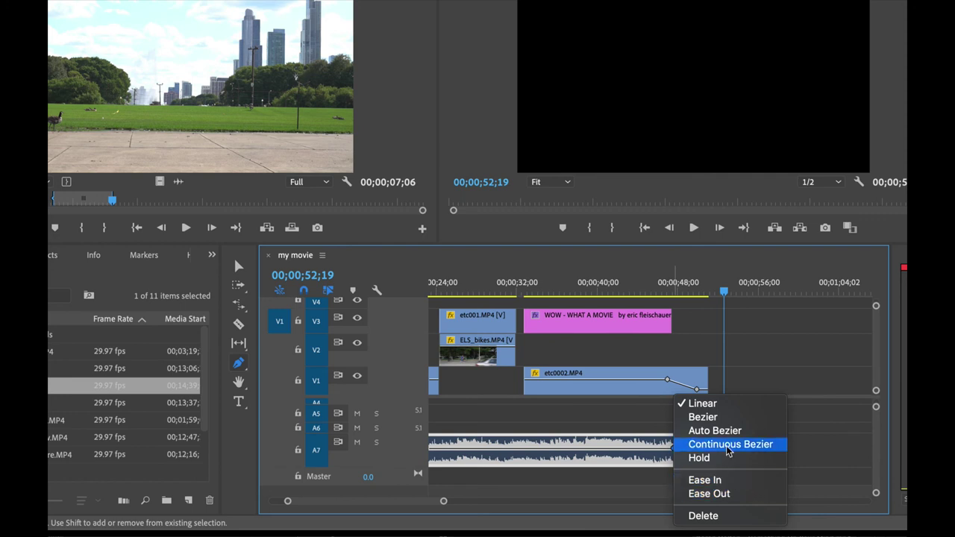
click(694, 434)
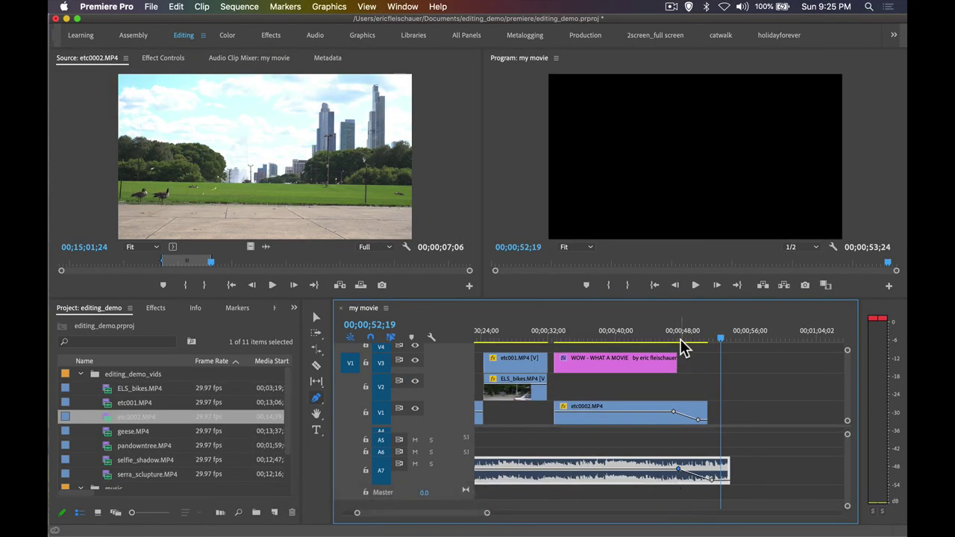
Align the last A7 volume keyframe with the end of the etc0002.MP4 clip, keeping it at silence.
drag(679, 339, 709, 340)
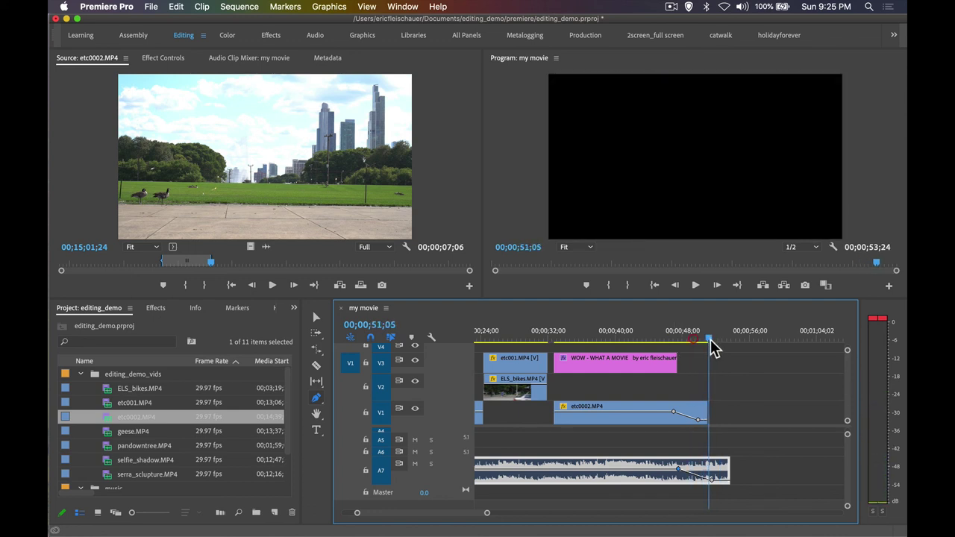
drag(709, 479, 709, 479)
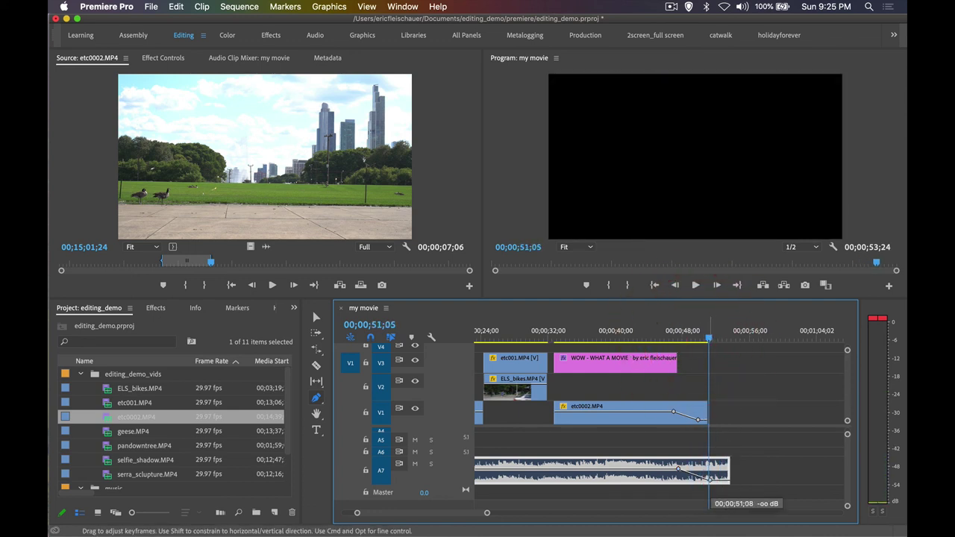
mouse_move(705, 337)
mouse_down()
mouse_move(676, 337)
mouse_move(699, 348)
mouse_up()
drag(705, 350, 731, 358)
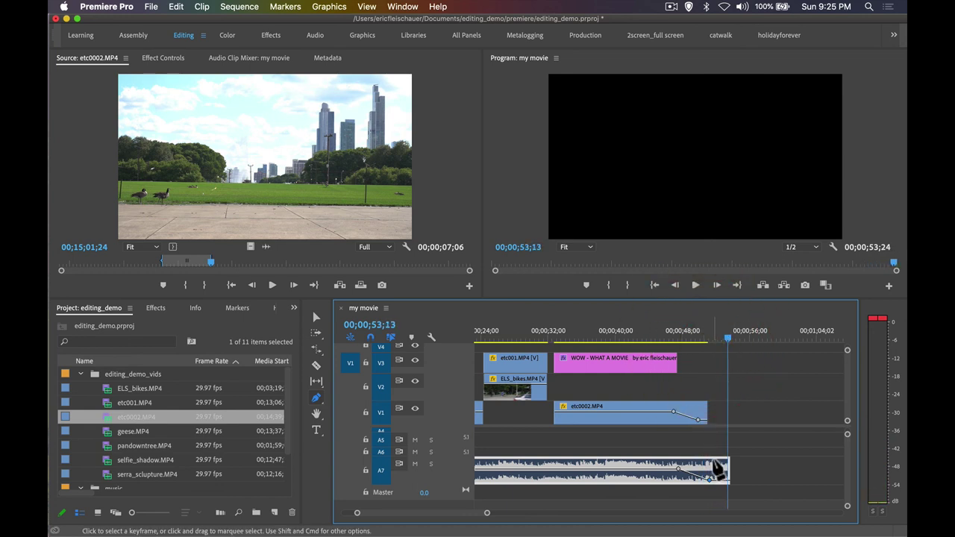
key(=)
drag(580, 478, 579, 479)
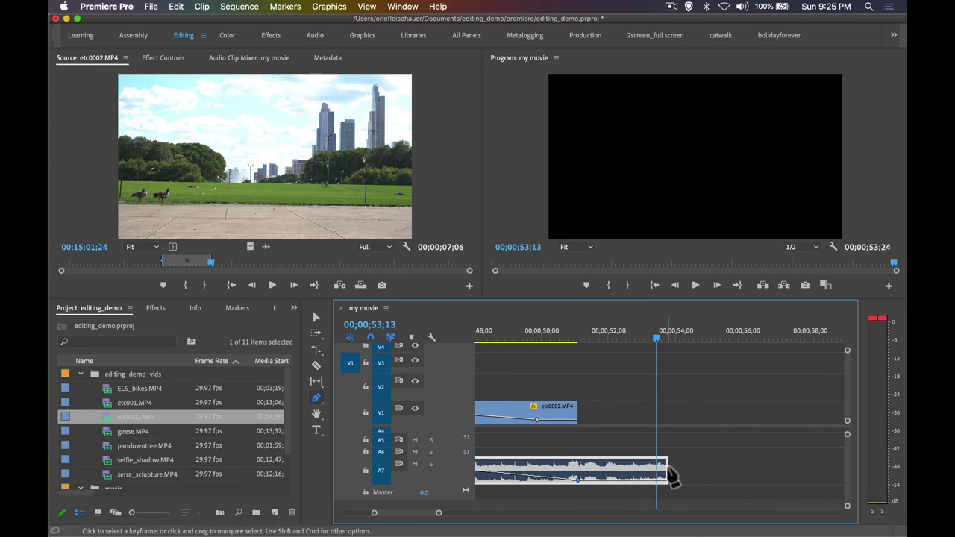
Trim the end of the A7 music clip to match etc0002.MP4, and park the playhead just past the sequence's end.
key(v)
drag(669, 474, 579, 475)
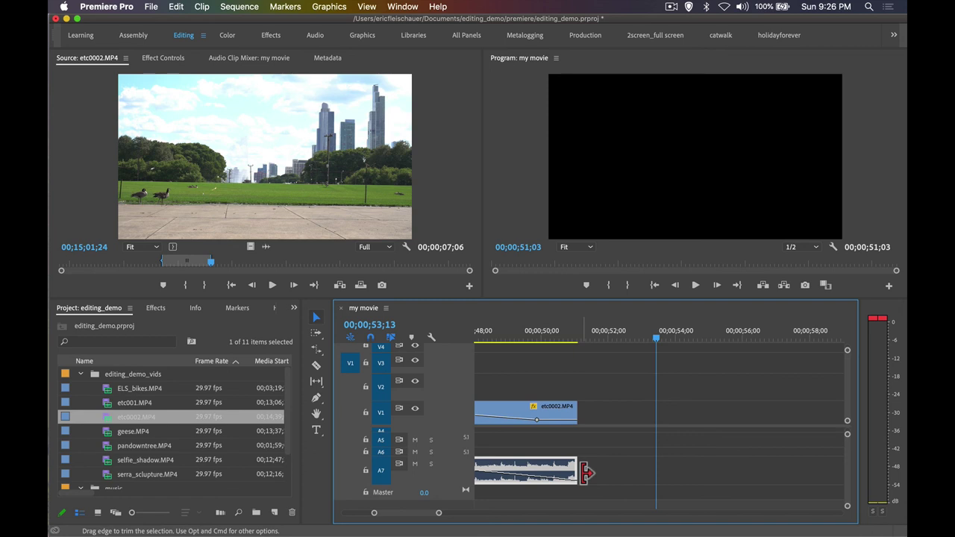
click(564, 333)
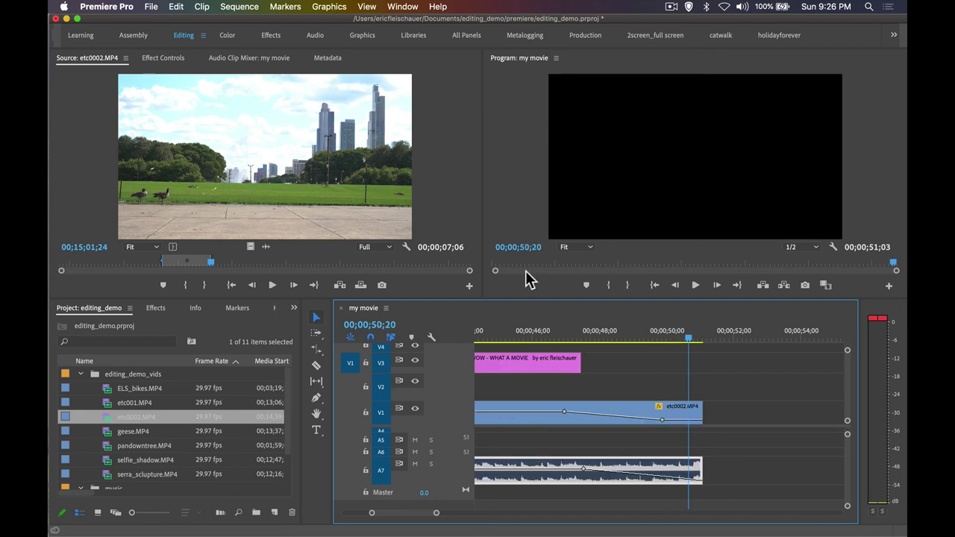
click(743, 381)
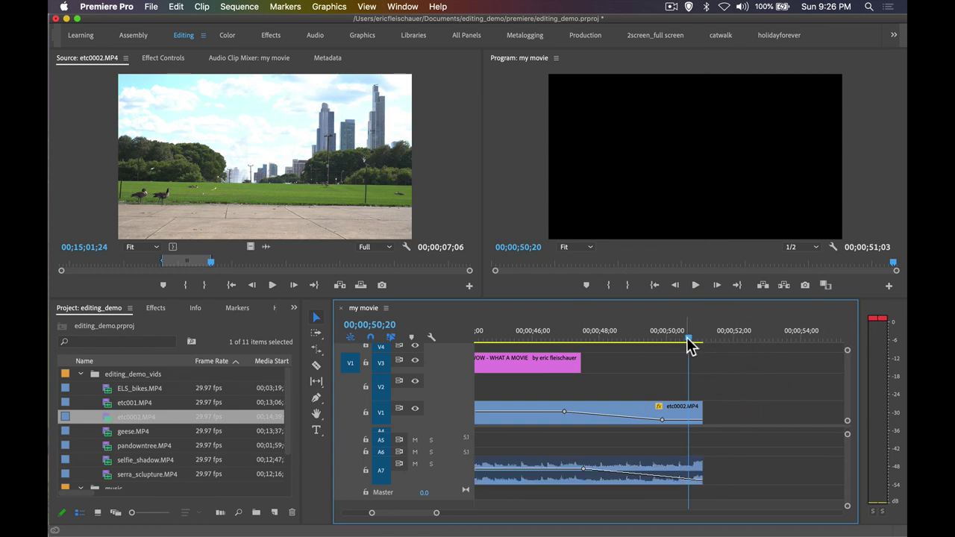
click(706, 334)
click(707, 335)
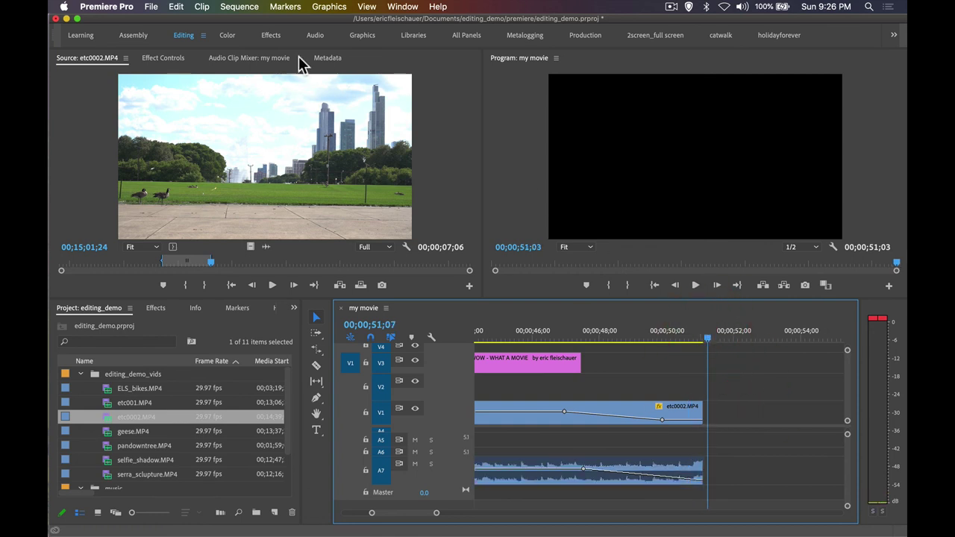
Create a 1920 × 1080 color matte at 29.97 fps in pink and name it "pink".
click(147, 7)
mouse_move(153, 20)
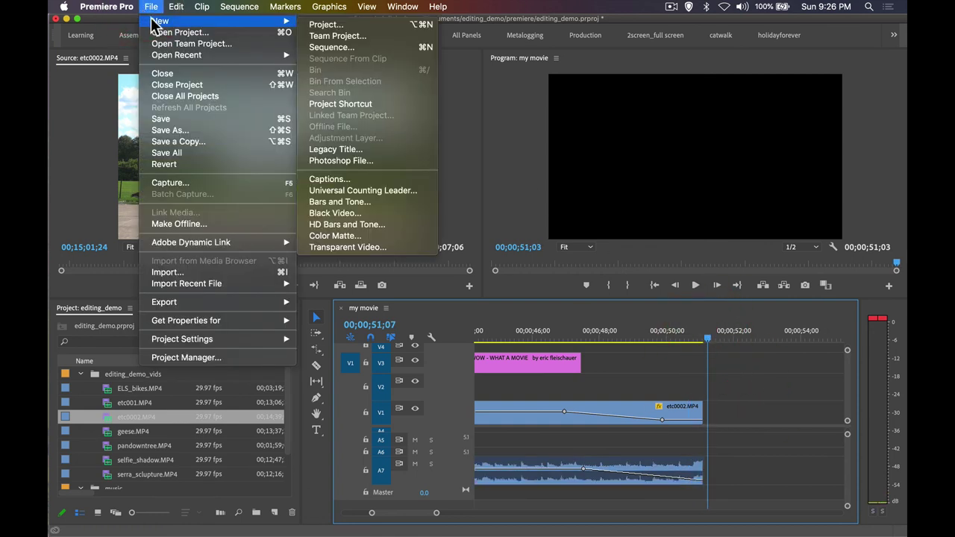
click(376, 237)
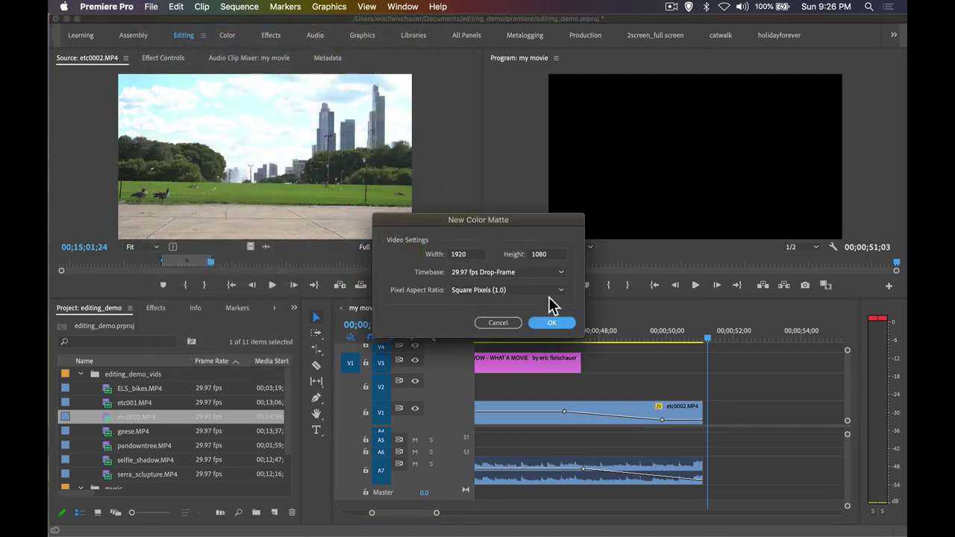
drag(501, 222, 472, 199)
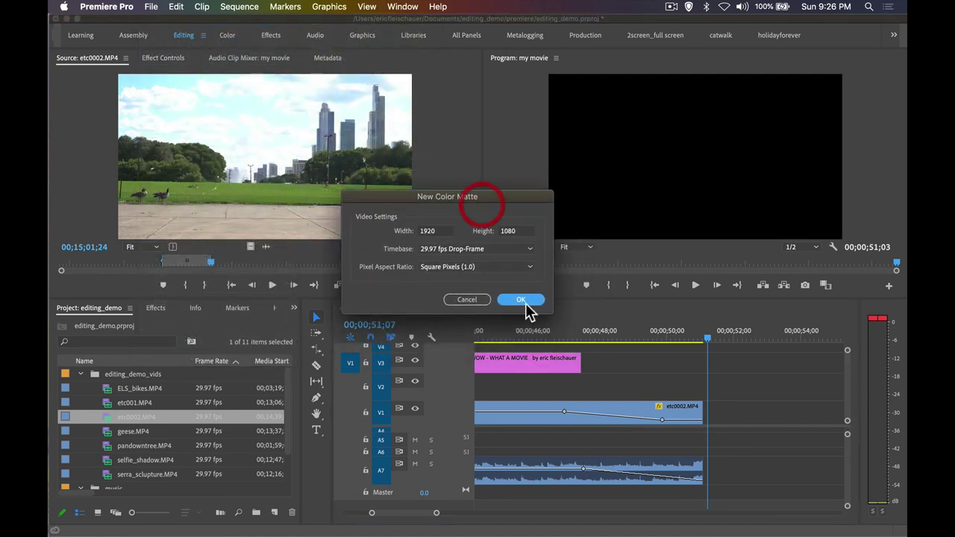
click(521, 300)
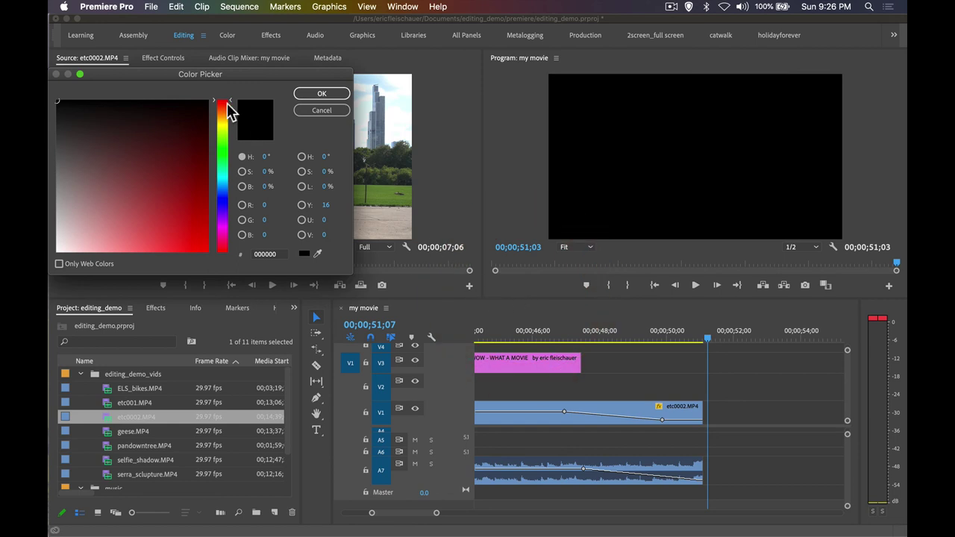
mouse_move(232, 103)
mouse_down()
mouse_move(229, 230)
mouse_move(228, 162)
mouse_move(230, 221)
mouse_move(186, 202)
mouse_move(213, 259)
mouse_up()
click(321, 94)
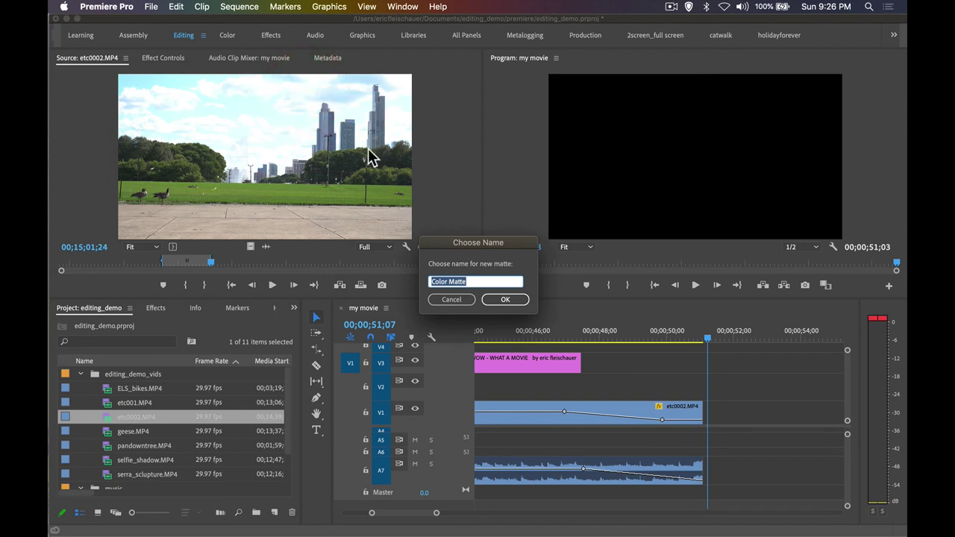
text(pink)
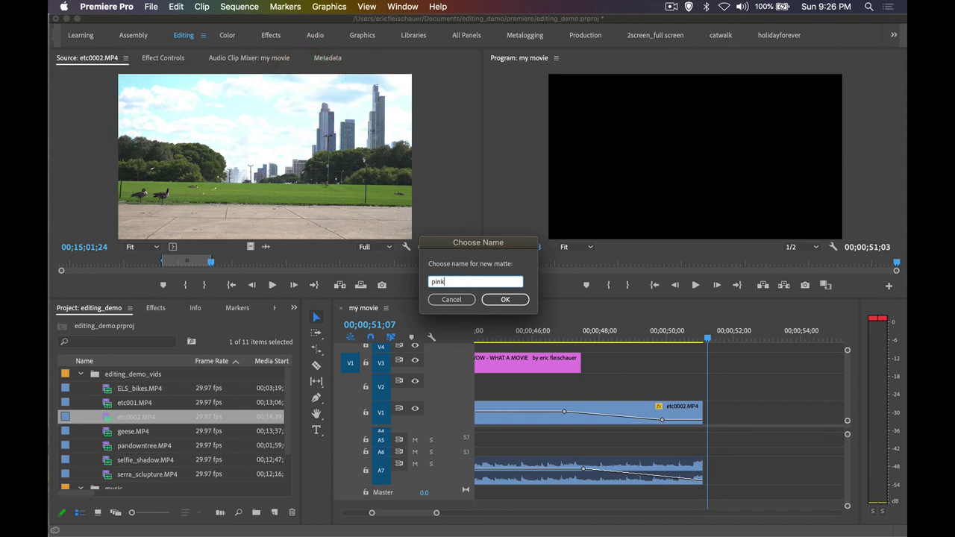
click(503, 299)
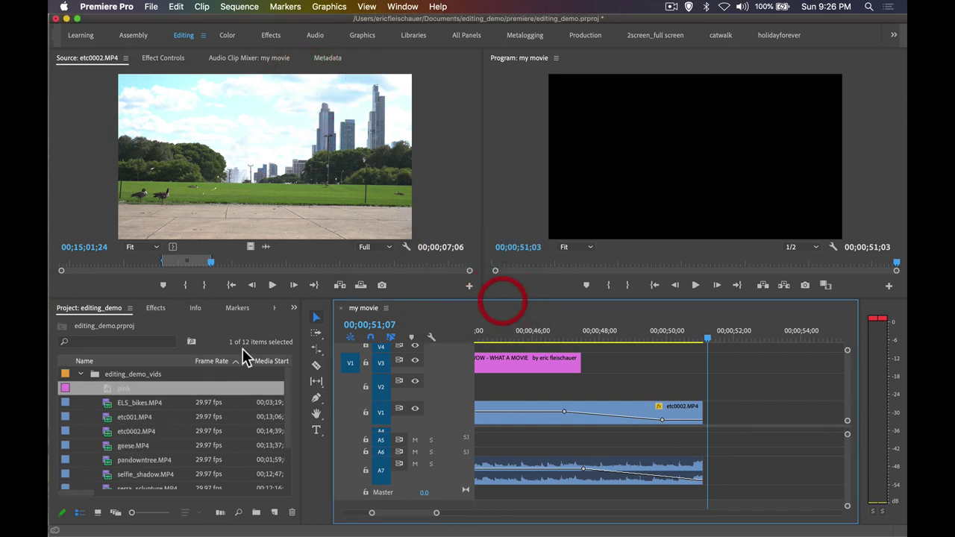
Place the pink color matte on V2 right after the closing title and trim its end to match the etc0002.MP4 clip.
double_click(105, 386)
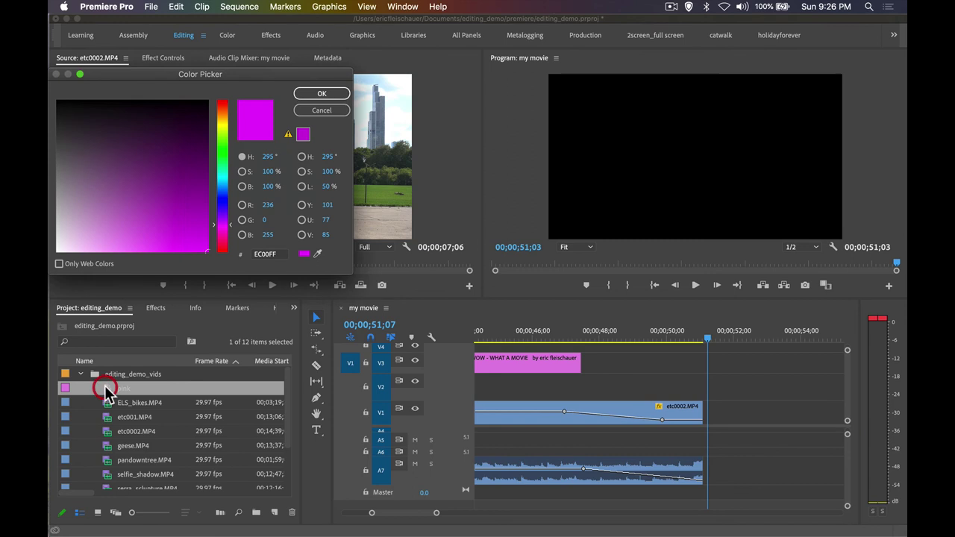
click(303, 95)
drag(107, 388, 586, 391)
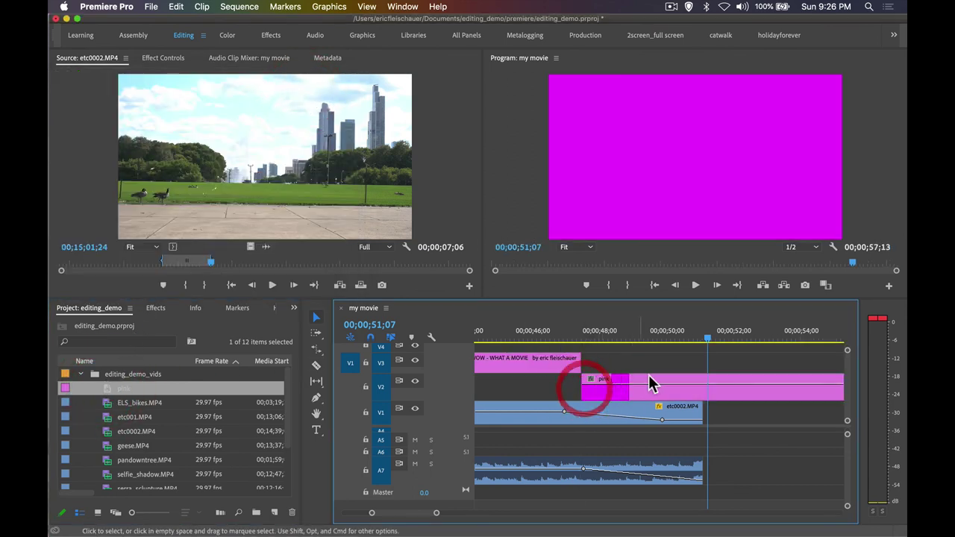
key(minus)
drag(659, 386, 610, 385)
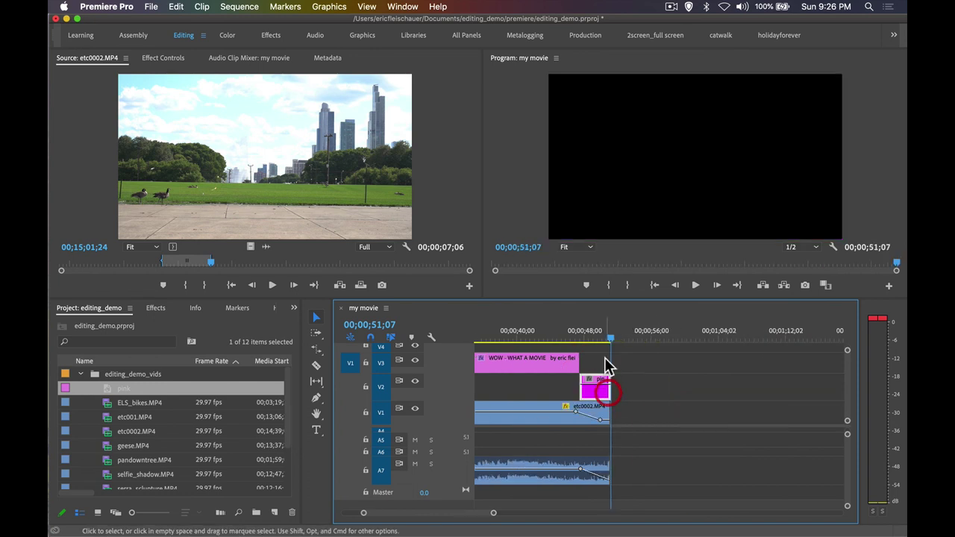
drag(608, 341, 588, 339)
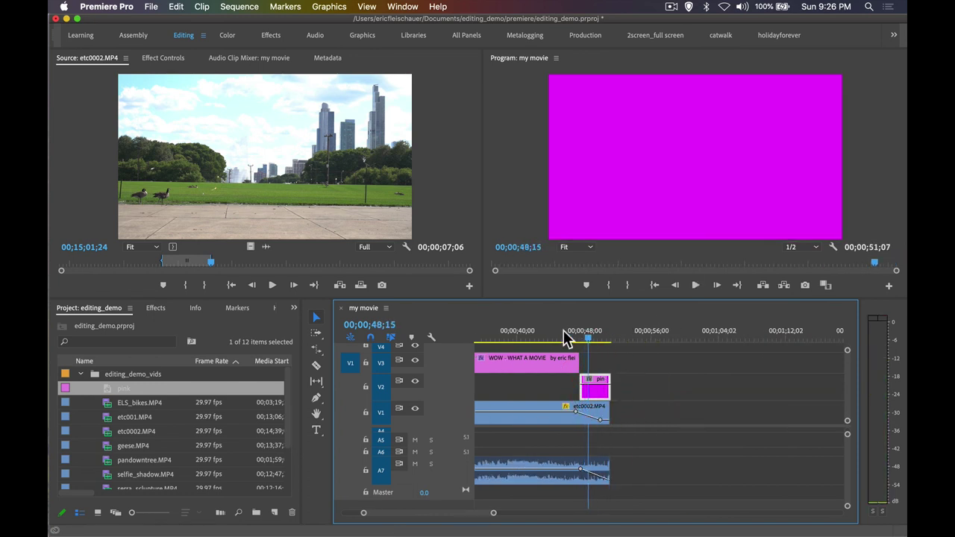
Move the etc0002.MP4 clip up to V2 and put the pink matte beneath its end on V1, starting just before the title ends.
drag(593, 395, 691, 384)
scroll(655, 379, up, 3)
drag(752, 390, 691, 408)
click(683, 334)
key(space)
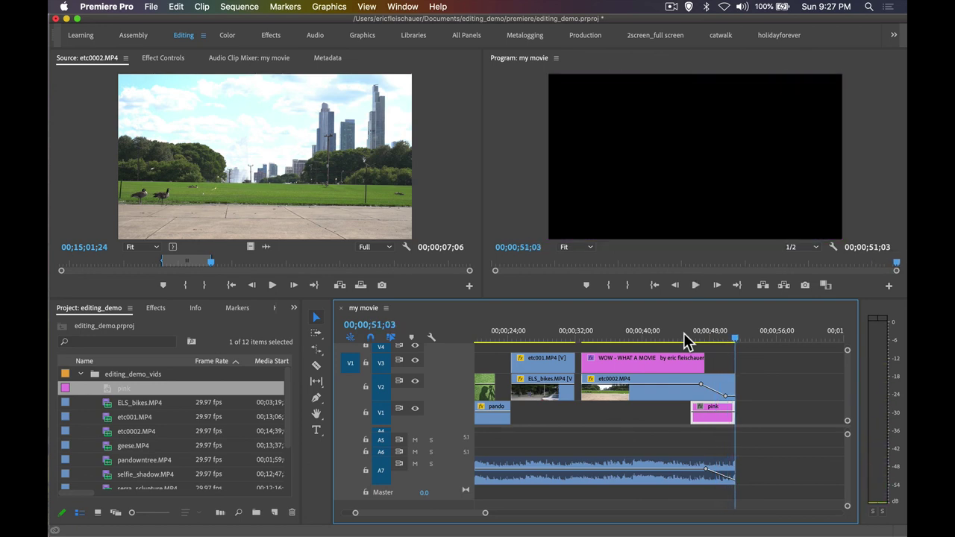
Fade out the pink matte on V1 with opacity keyframes, from etc0002.MP4's last keyframe down to 0 at the matte's end.
key(=)
key(=)
key(p)
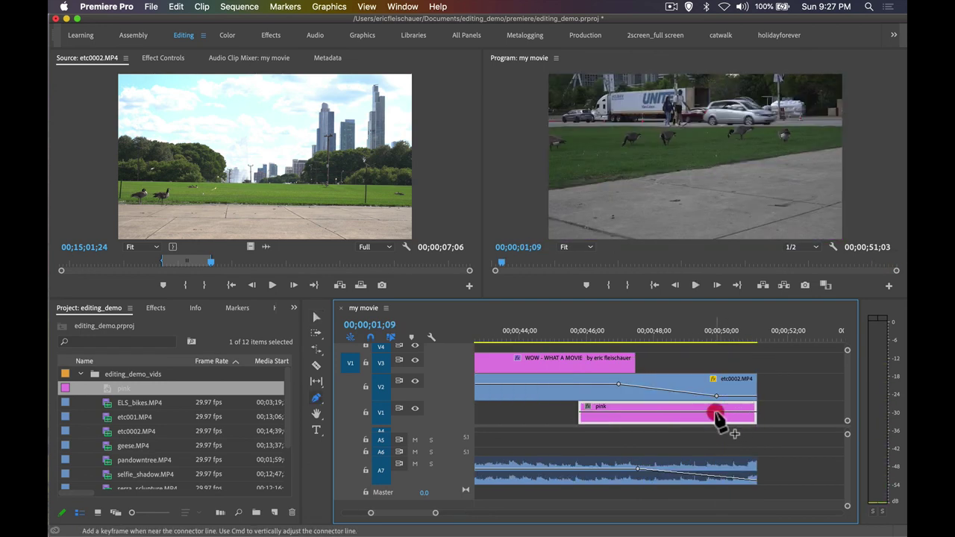
click(716, 412)
drag(754, 411, 754, 417)
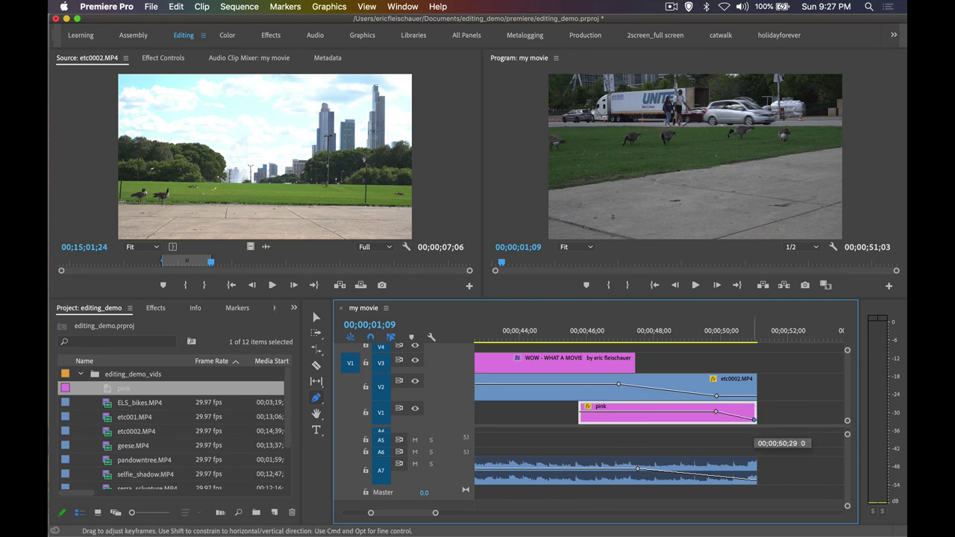
click(717, 411)
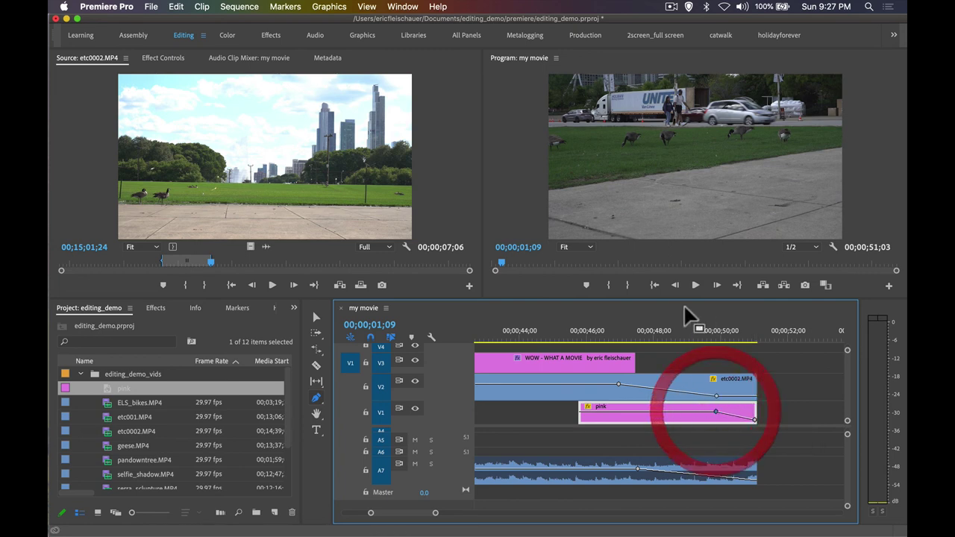
Play back the ending to check the fade to pink and then to black, and save the project.
click(689, 331)
key(space)
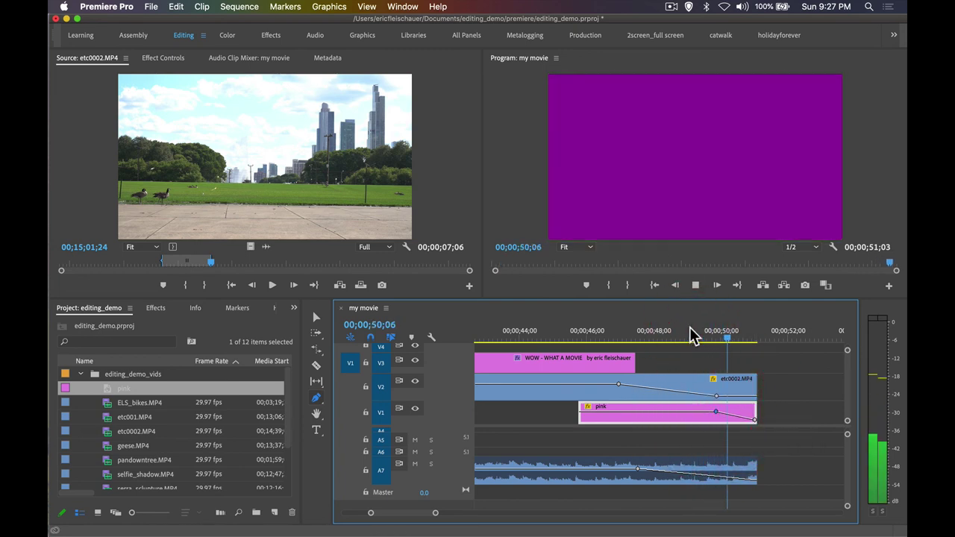
key(space)
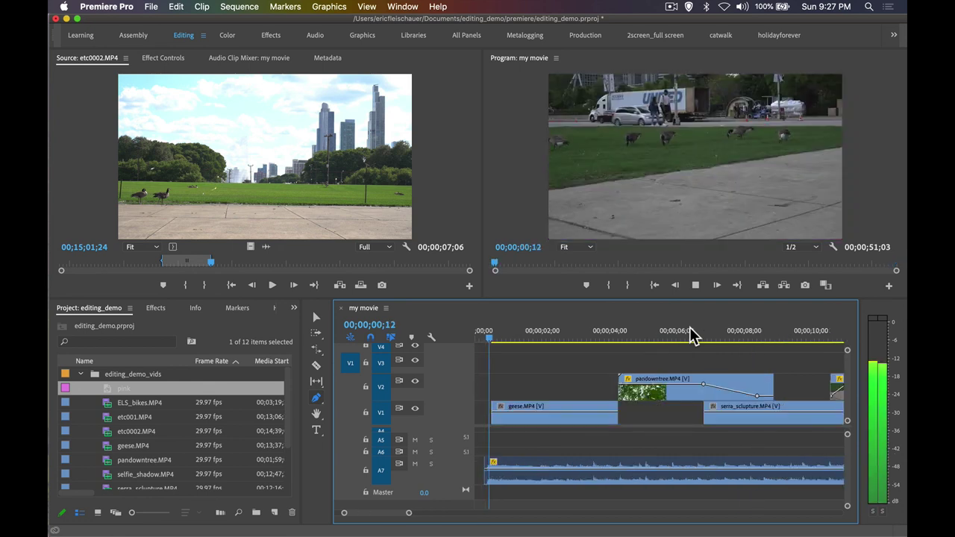
key(super+s)
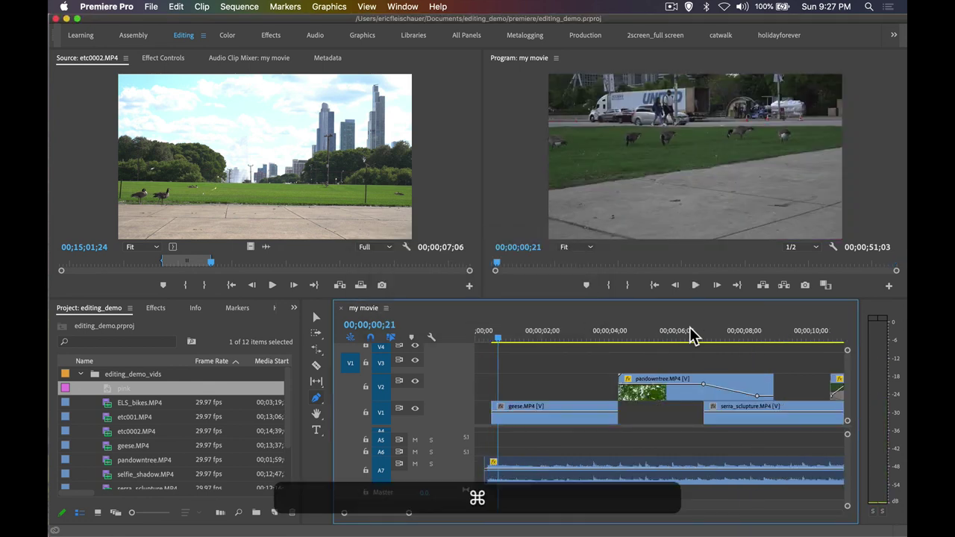
Review the whole sequence in the timeline by scrubbing and playing parts of it, ending with the playhead at the sequence's start.
scroll(689, 335, down, 5)
click(691, 335)
scroll(701, 339, up, 5)
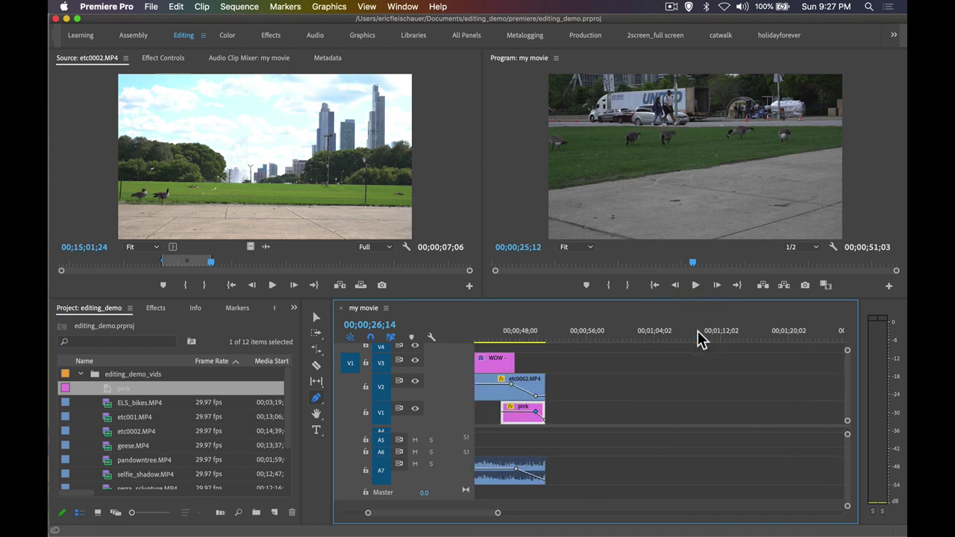
scroll(699, 337, down, 5)
click(575, 336)
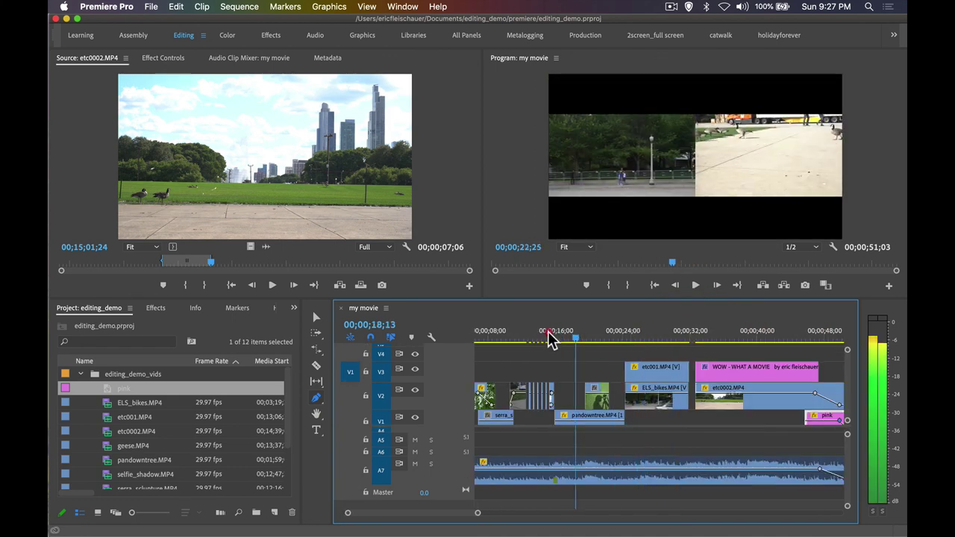
drag(548, 339, 443, 348)
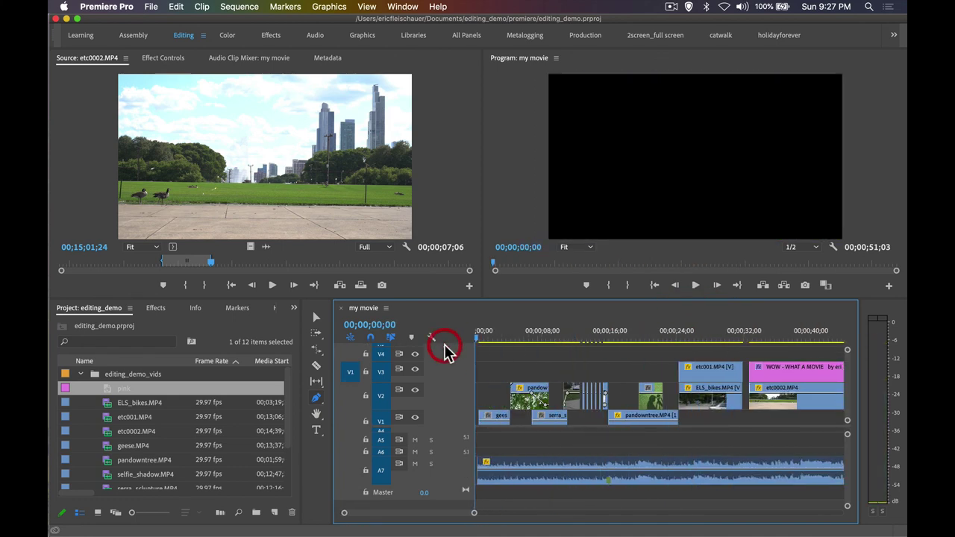
click(490, 340)
scroll(486, 341, down, 2)
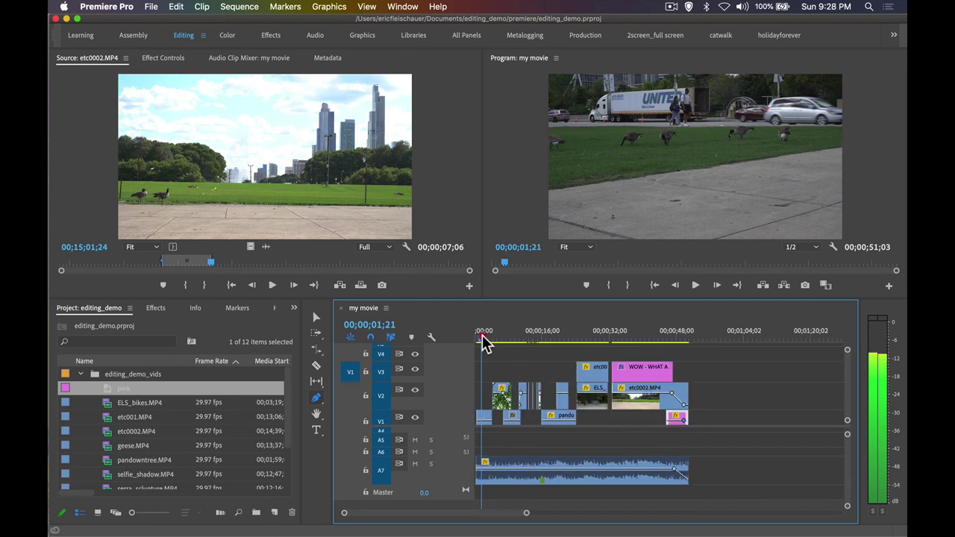
drag(481, 335, 489, 337)
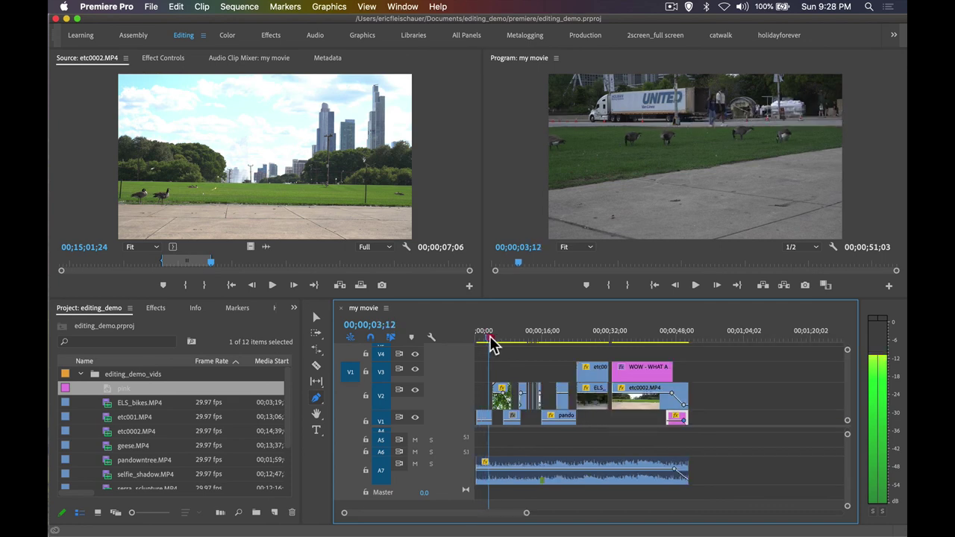
drag(490, 337, 470, 351)
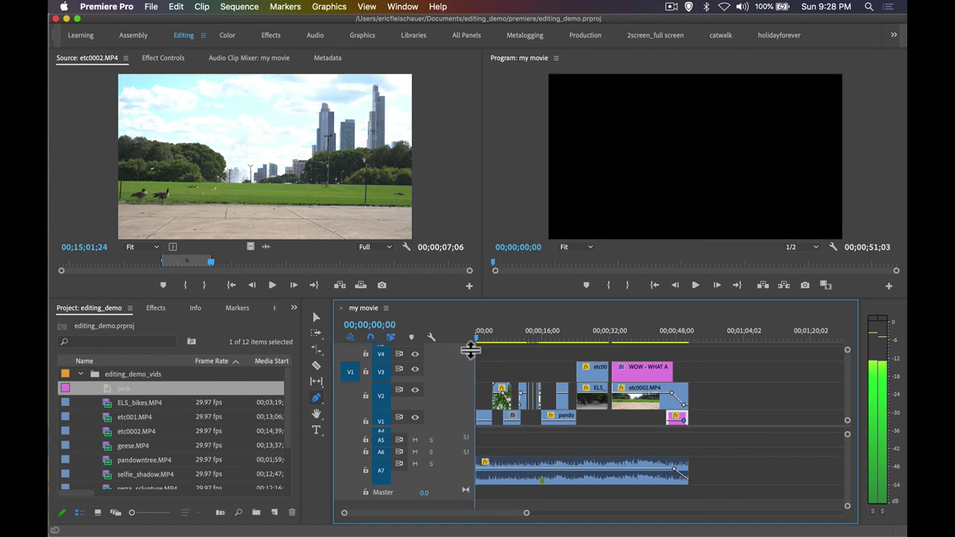
Switch to the Selection tool, deselect everything in the timeline, and return the playhead to 00;00;00;00.
click(315, 318)
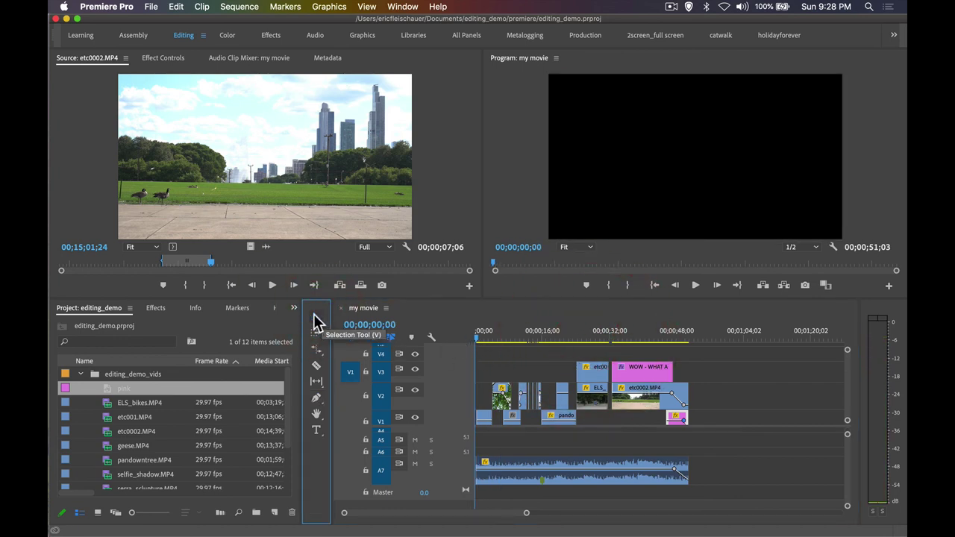
click(505, 370)
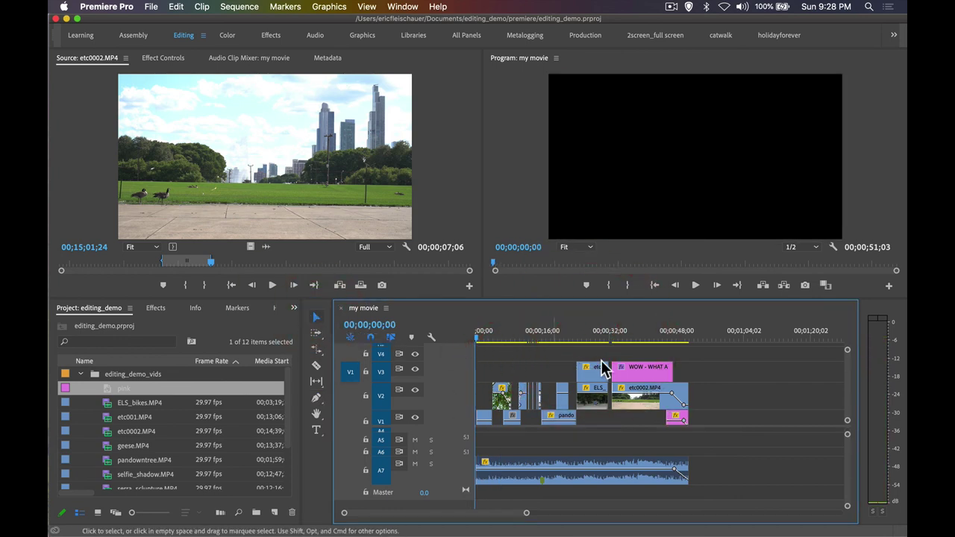
click(666, 382)
click(541, 366)
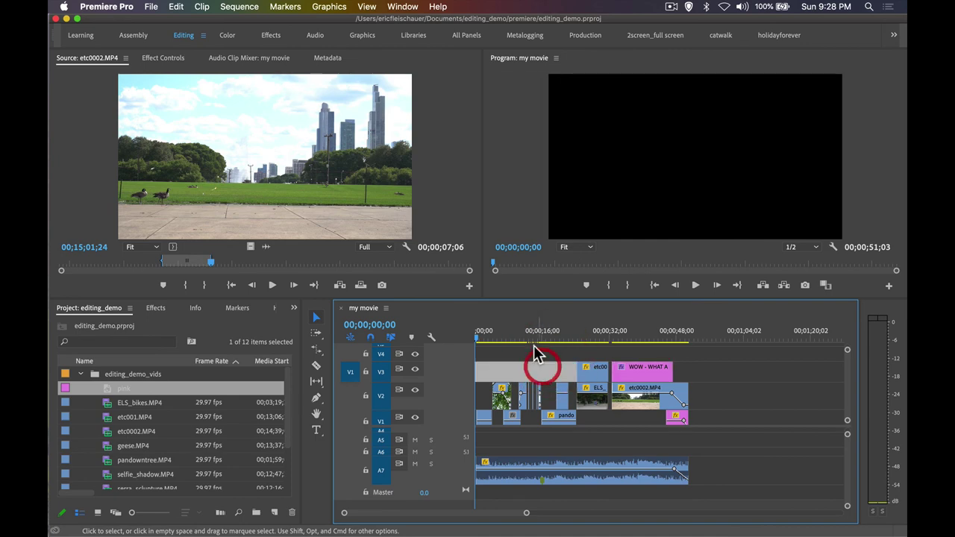
drag(531, 335, 456, 352)
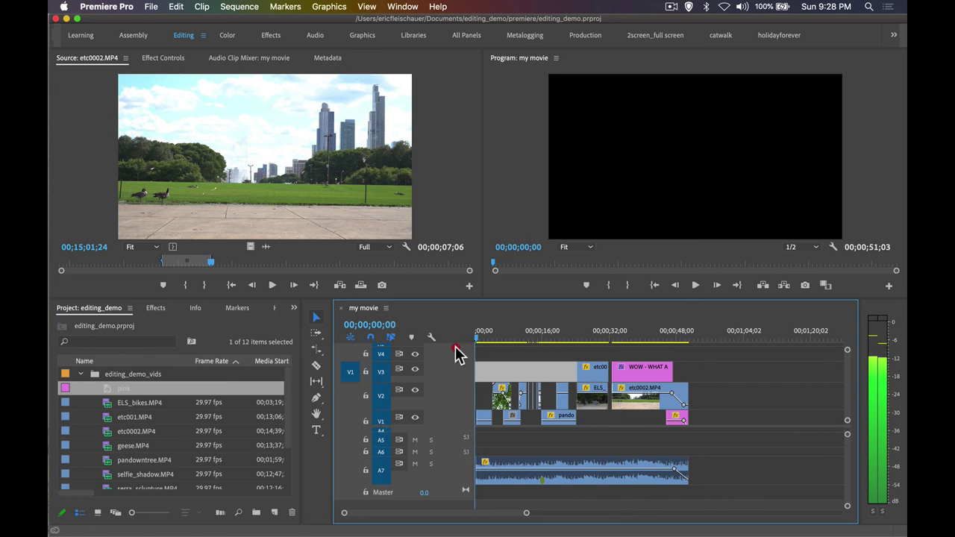
click(546, 354)
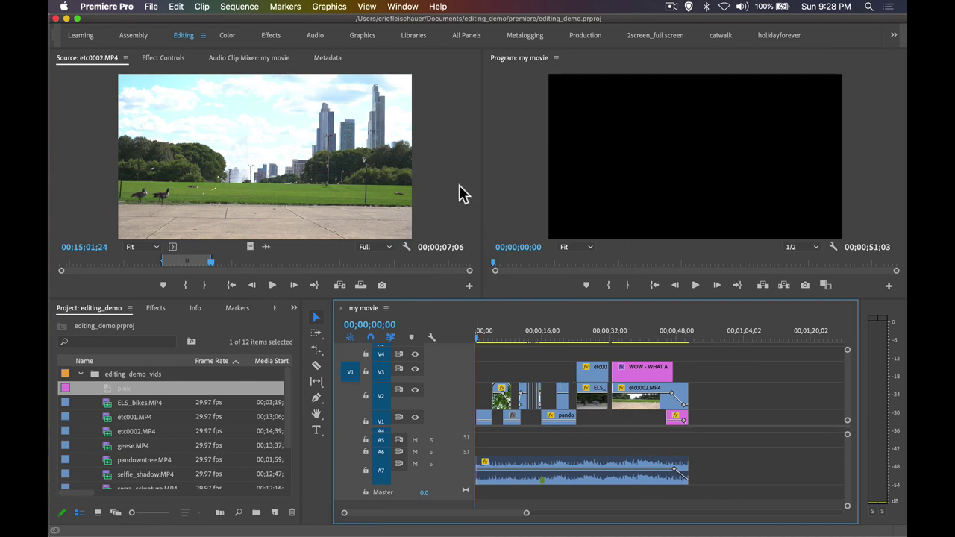
Open the media export settings for the my movie sequence and resize the dialog to fit on the screen.
click(153, 7)
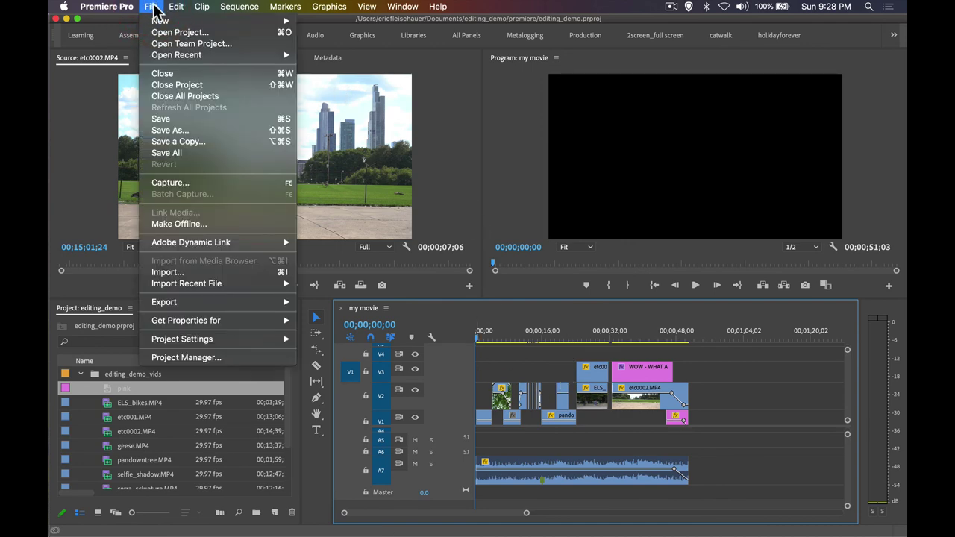
mouse_move(233, 309)
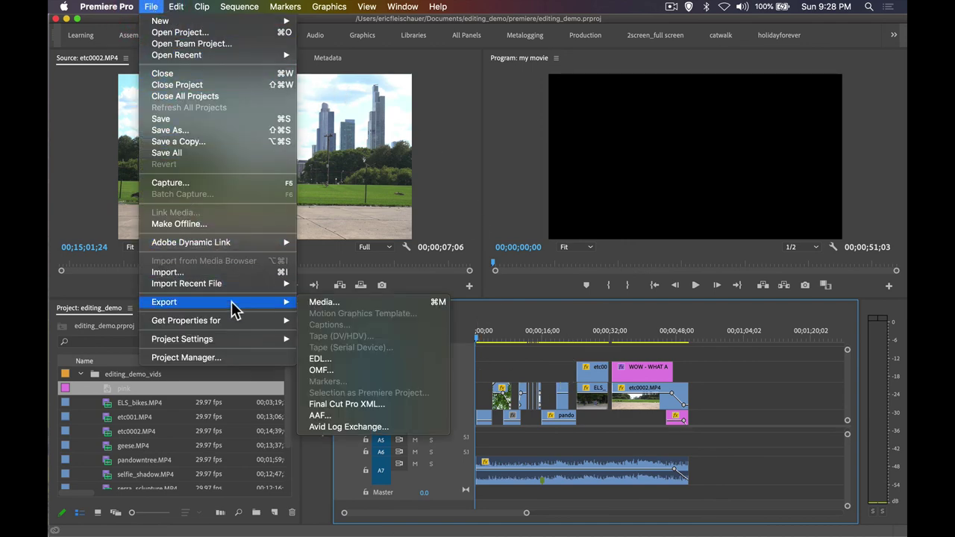
click(316, 302)
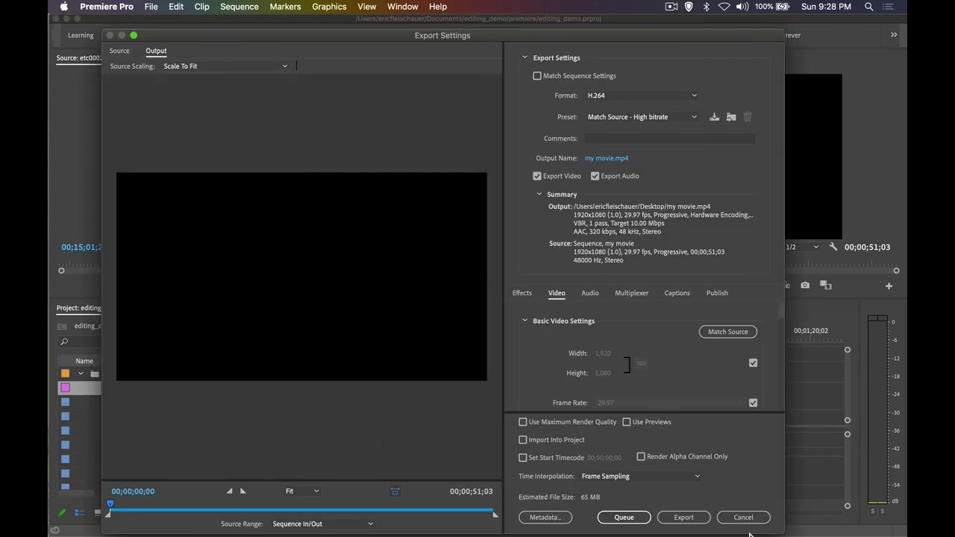
drag(779, 528, 777, 507)
drag(432, 32, 396, 25)
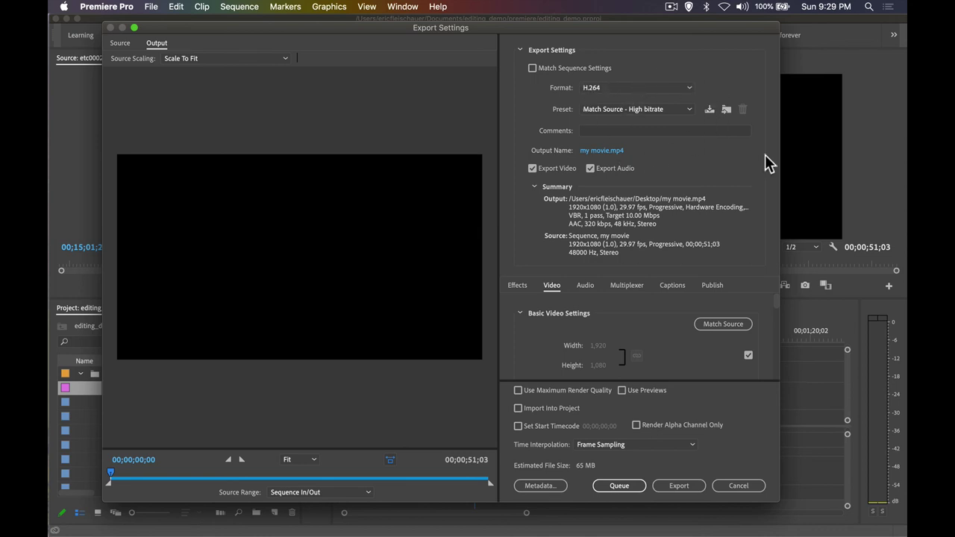
Keep H.264 as the export format and choose the YouTube 1080p Full HD preset.
click(689, 89)
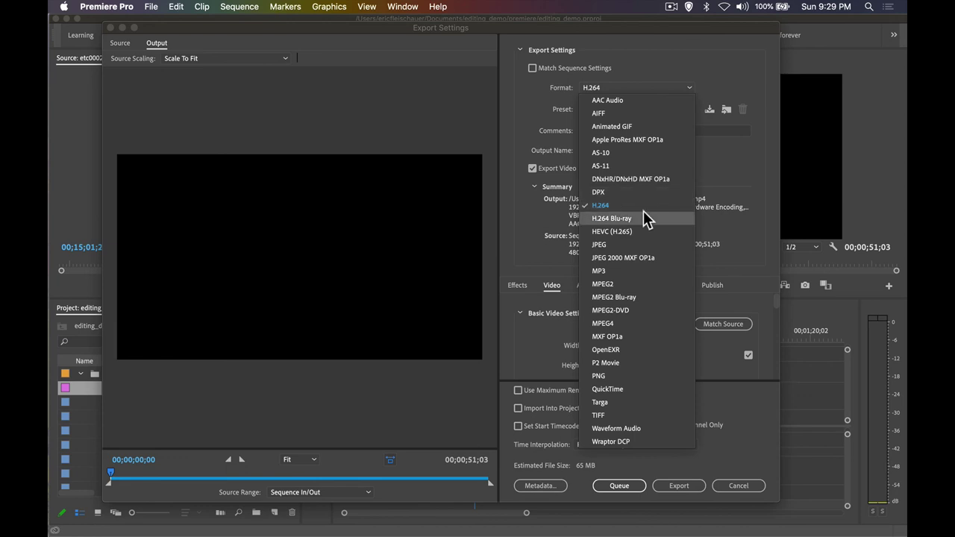
click(750, 193)
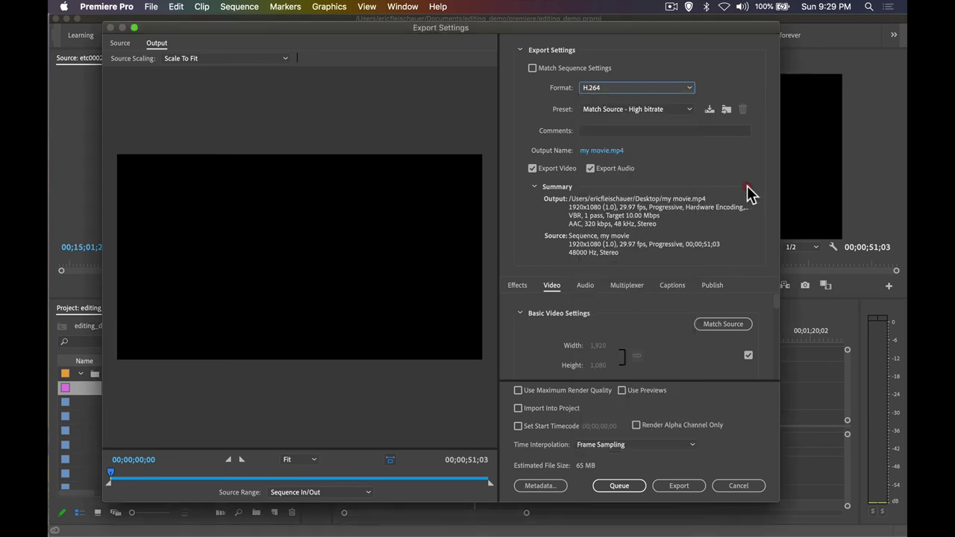
click(686, 111)
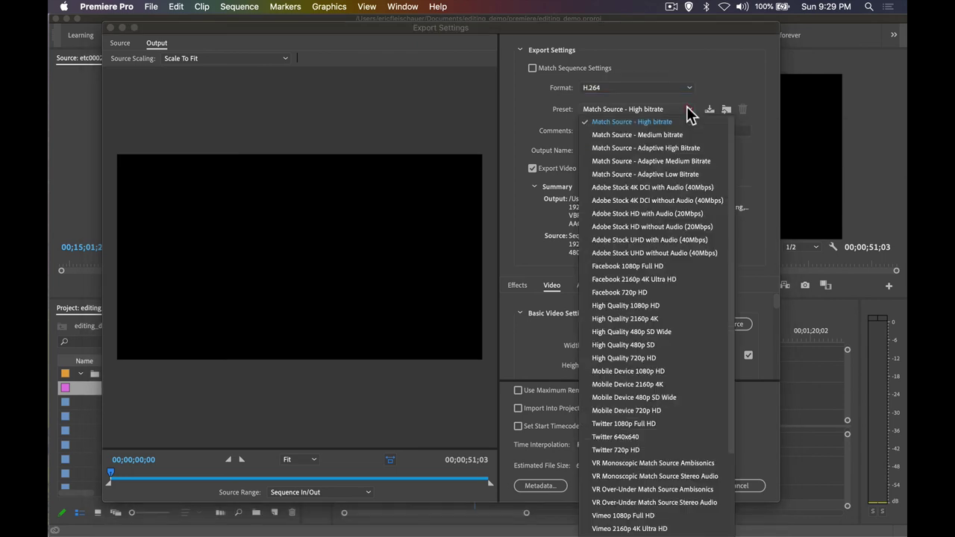
scroll(685, 308, down, 5)
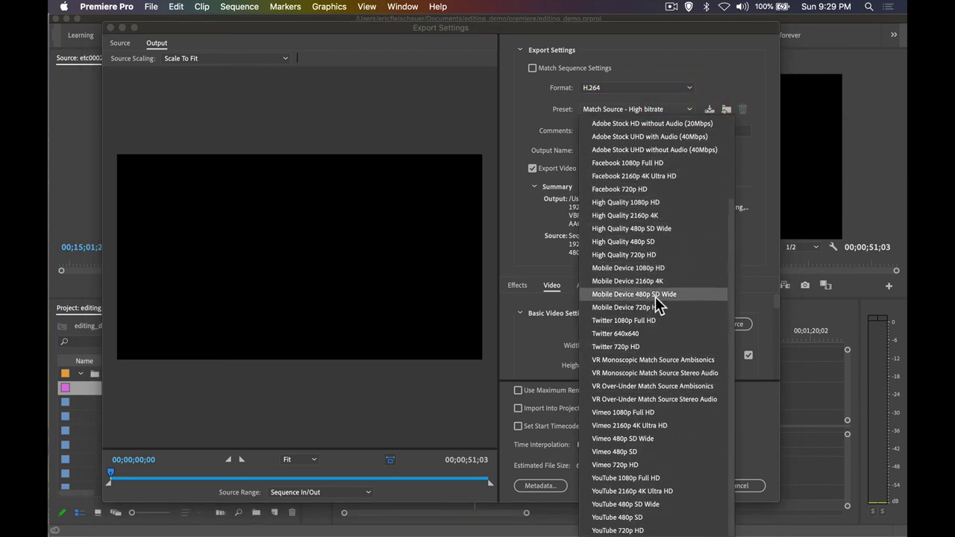
click(525, 128)
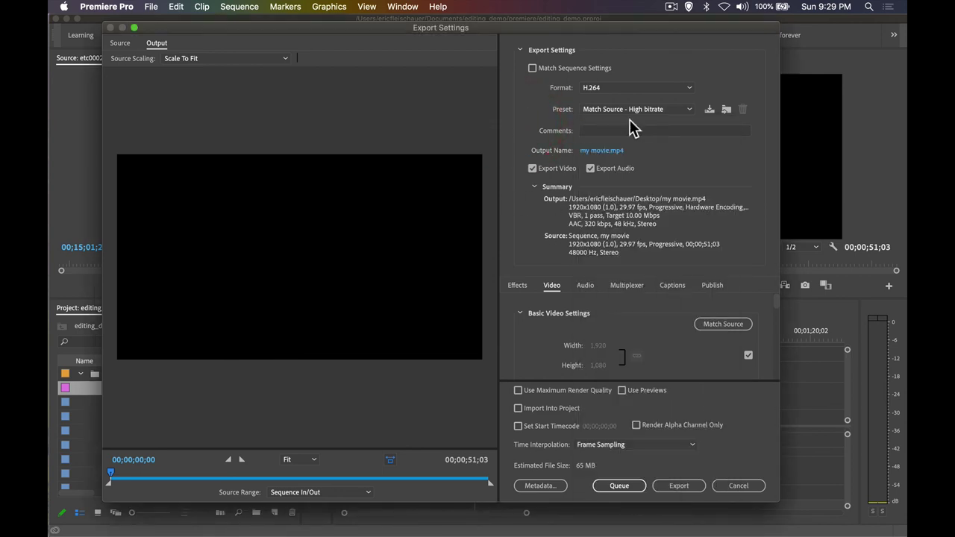
click(677, 110)
scroll(686, 288, down, 3)
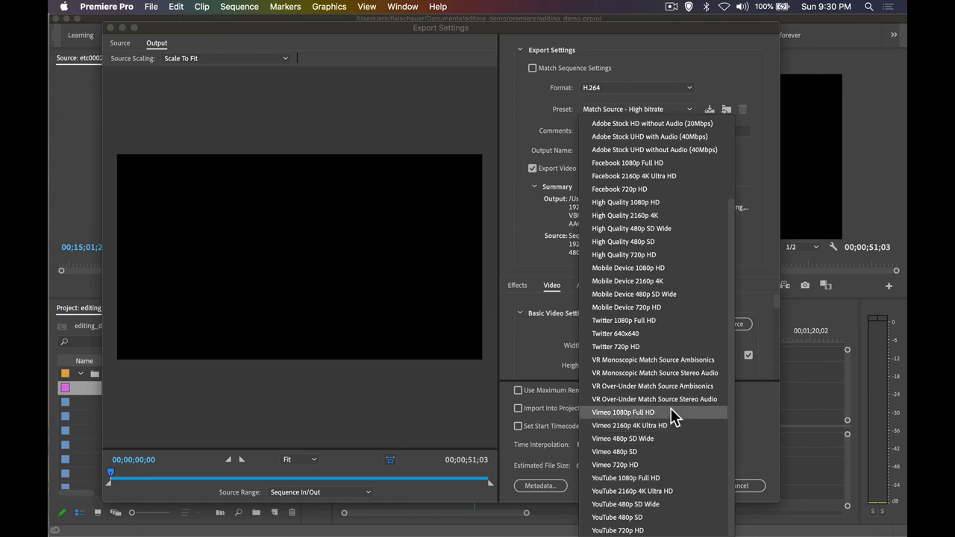
click(675, 478)
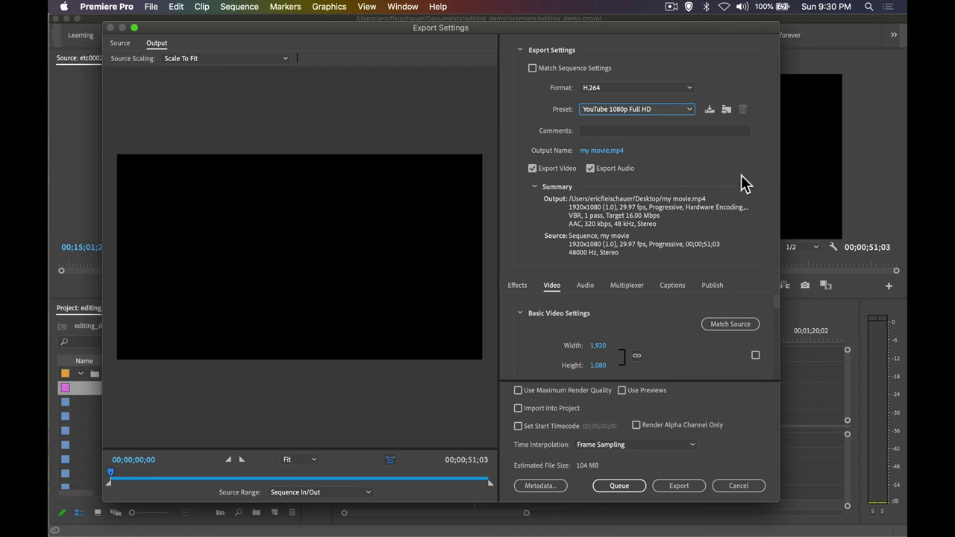
Set the export output to the editing_demo folder in Documents, keeping the file name my movie.mp4.
click(616, 151)
drag(495, 70, 650, 65)
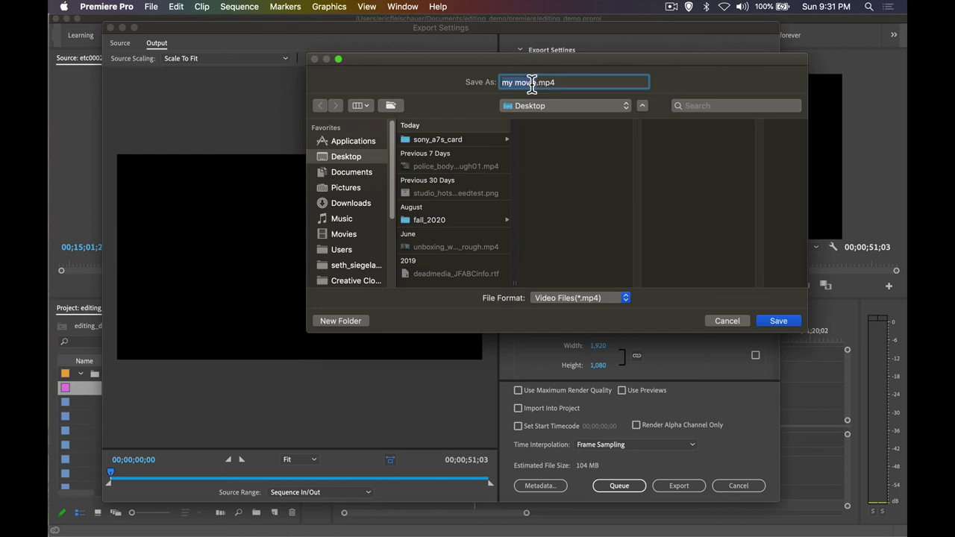
click(364, 182)
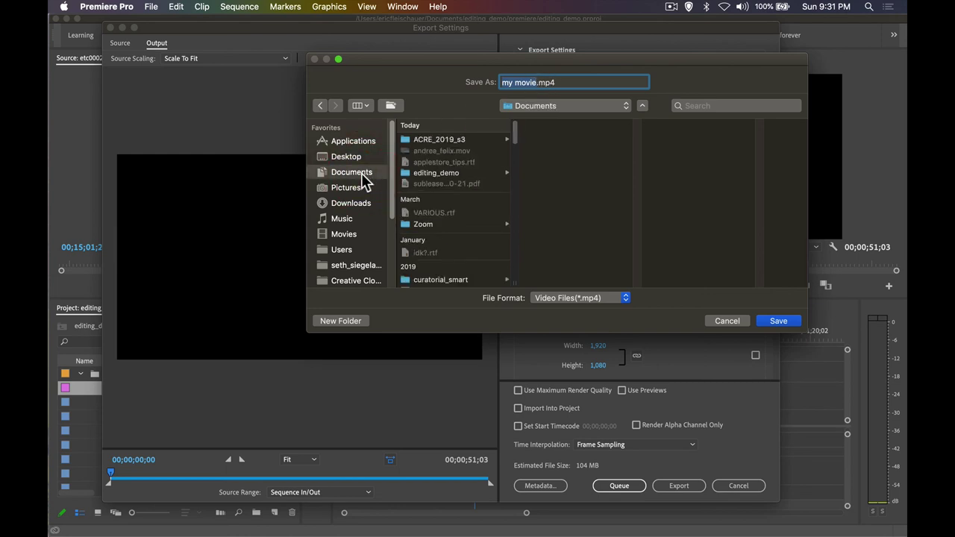
click(414, 176)
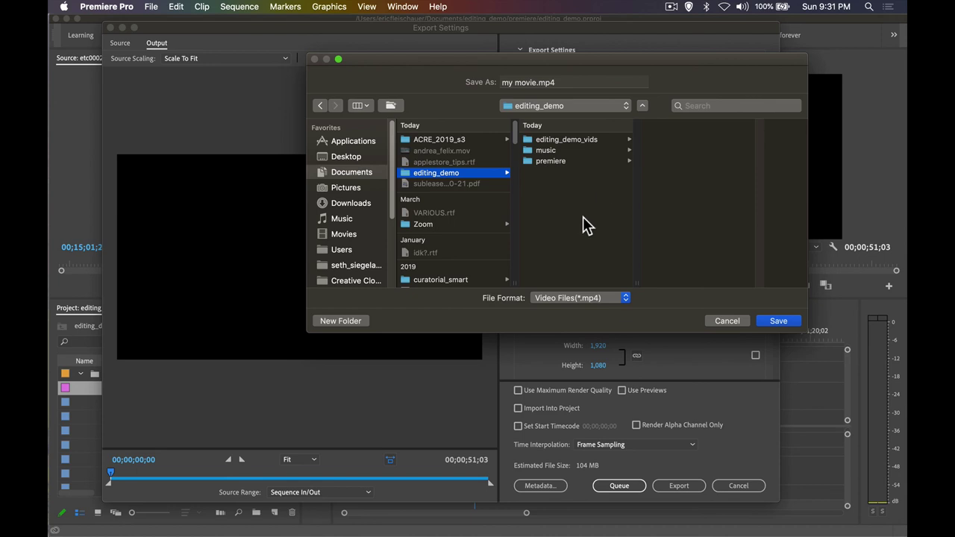
click(789, 322)
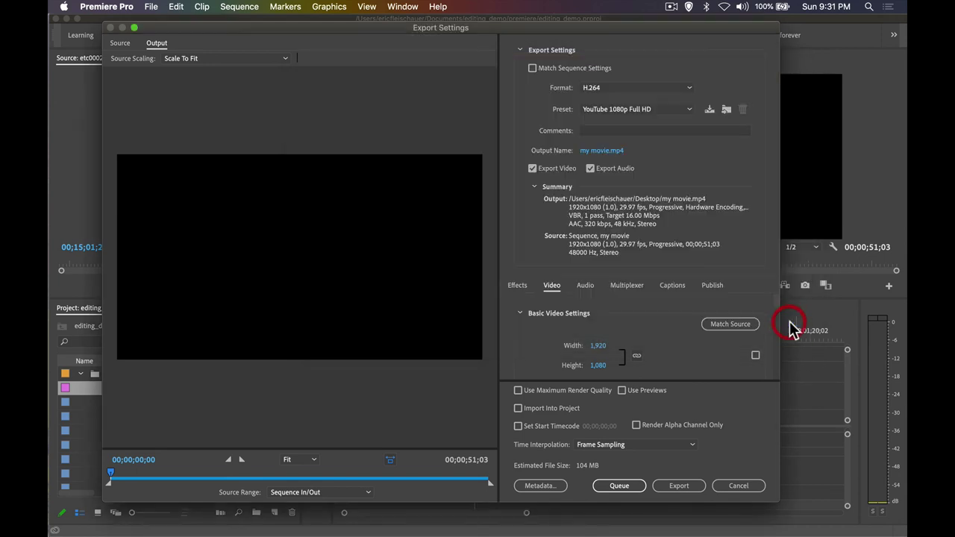
Scrub through the export preview and set the source range to Entire Sequence.
scroll(642, 339, down, 3)
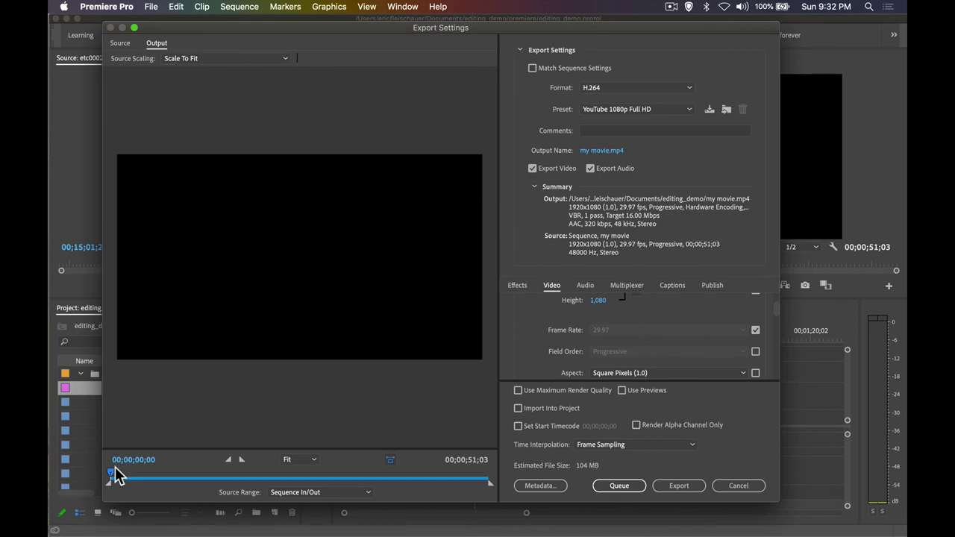
drag(111, 474, 430, 478)
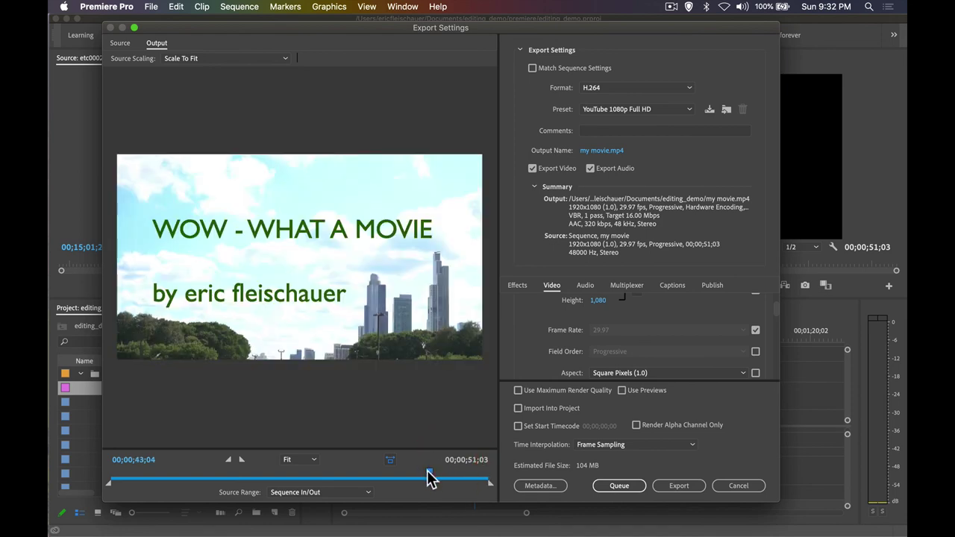
click(364, 494)
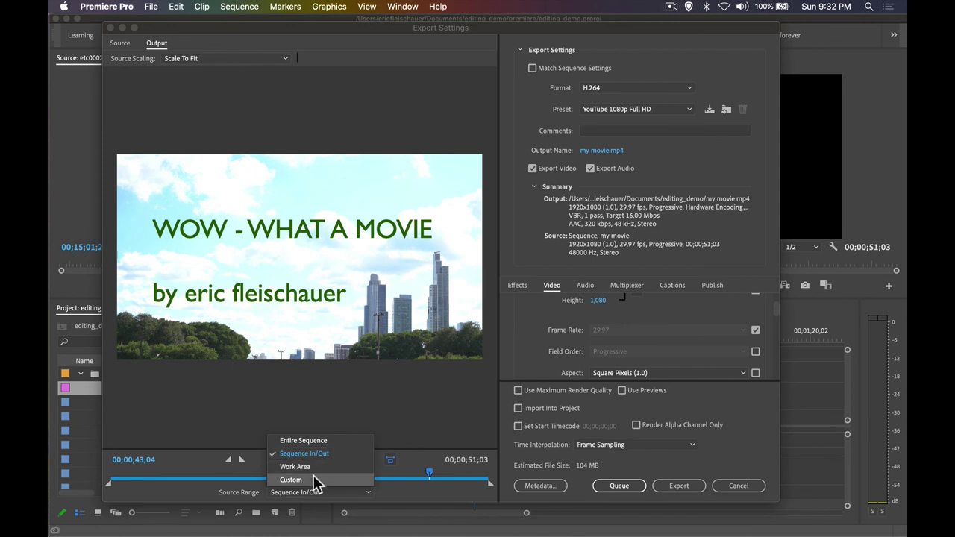
click(328, 442)
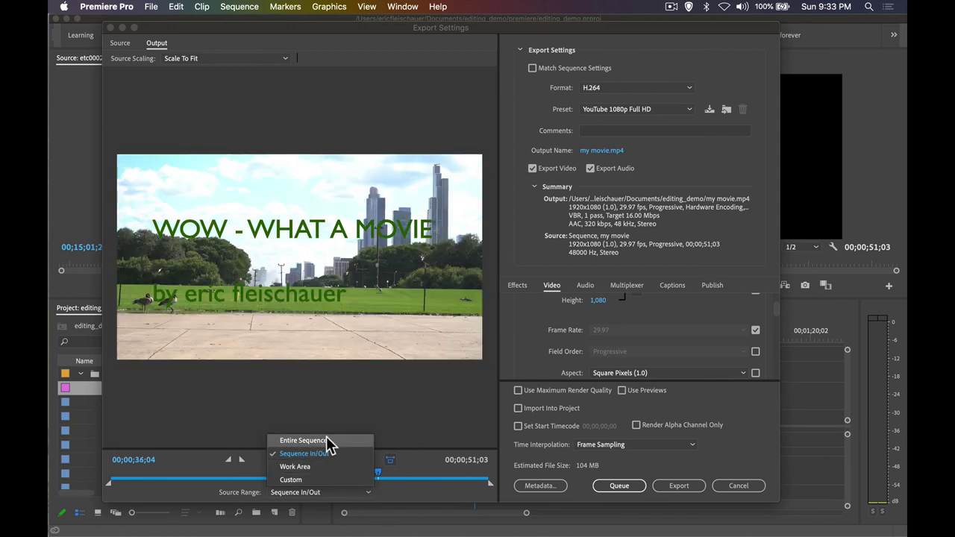
click(360, 494)
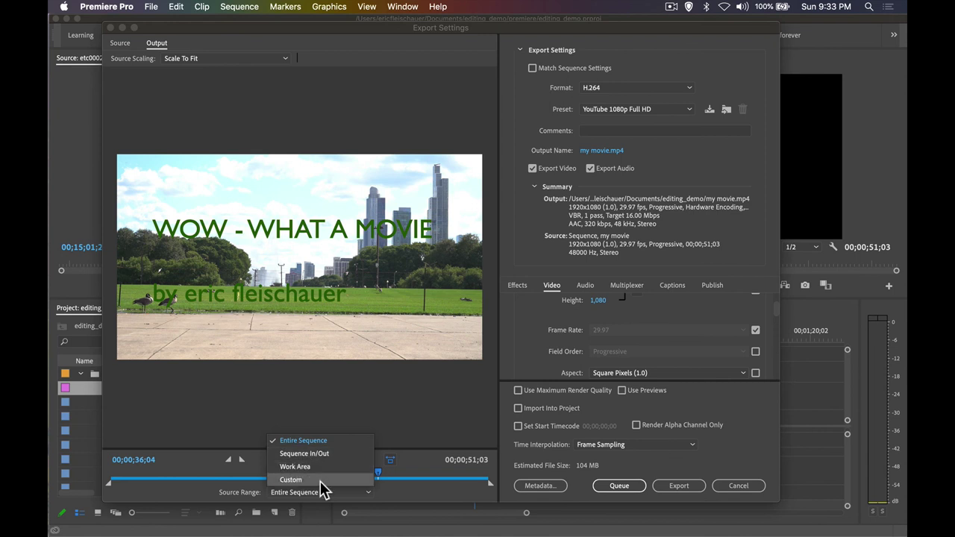
click(388, 496)
click(359, 494)
click(335, 467)
click(356, 491)
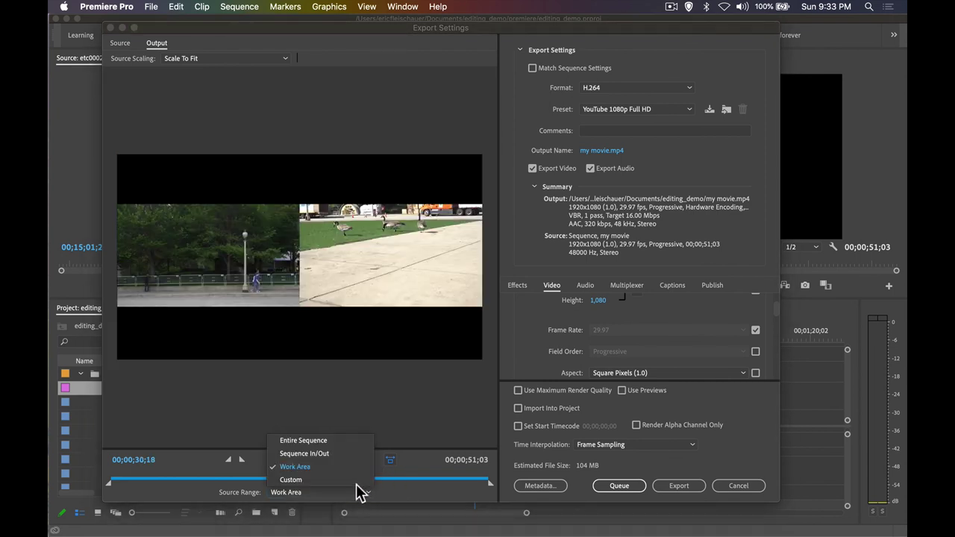
click(334, 441)
Return the export preview's playhead to 00;00;00;00 and export the movie.
drag(364, 479, 100, 486)
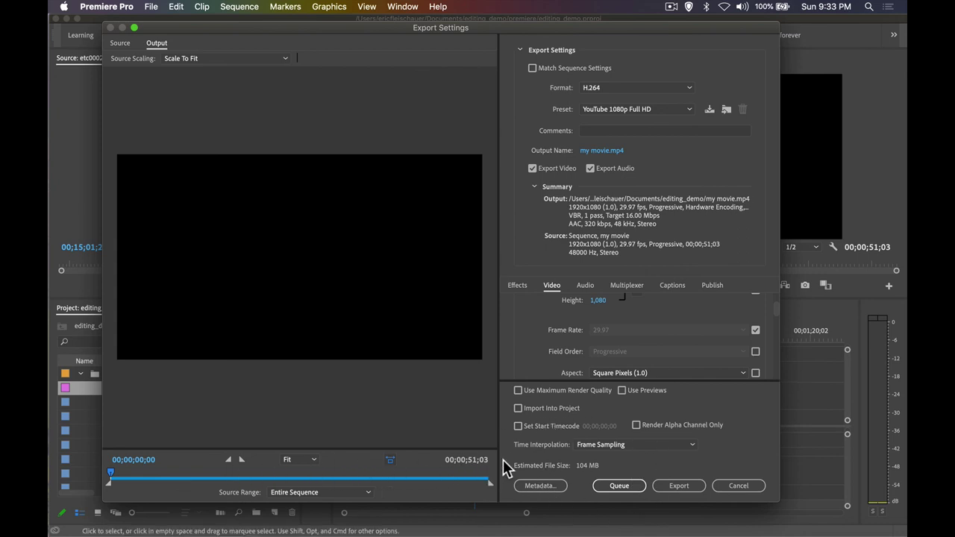
click(685, 484)
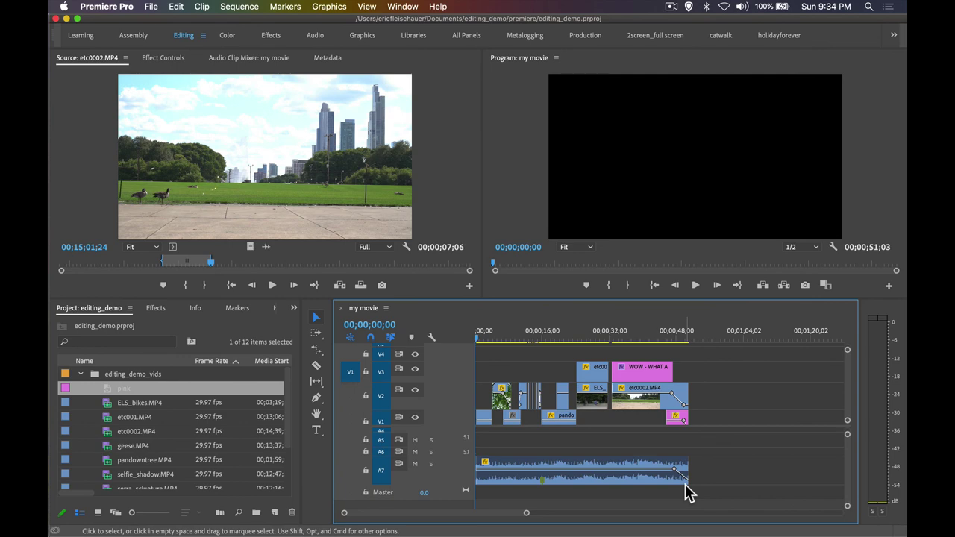
Hide Premiere Pro and bring the Finder window showing editing_demo_vids to the front.
key(super)
key(super+Tab)
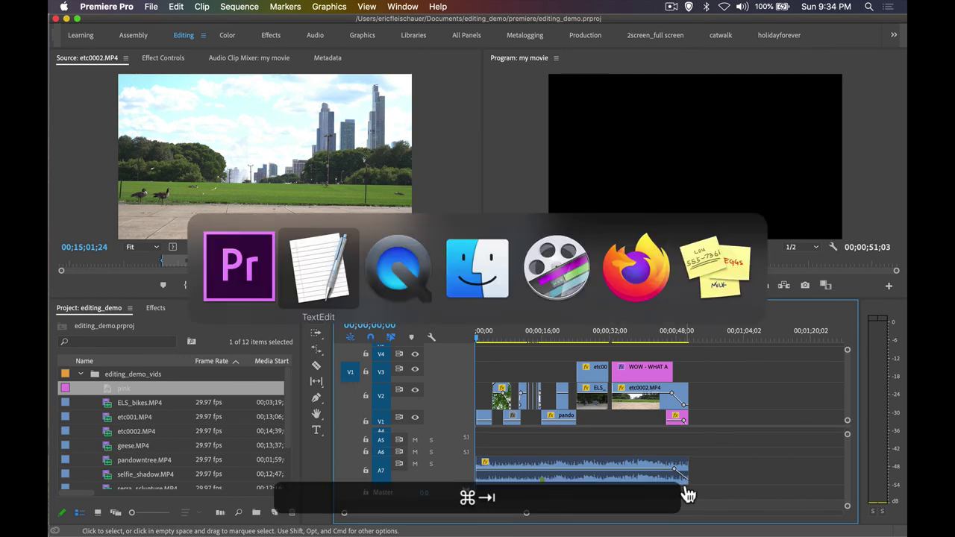
key(super+Tab)
key(super+shift+Tab)
key(super+shift+Tab)
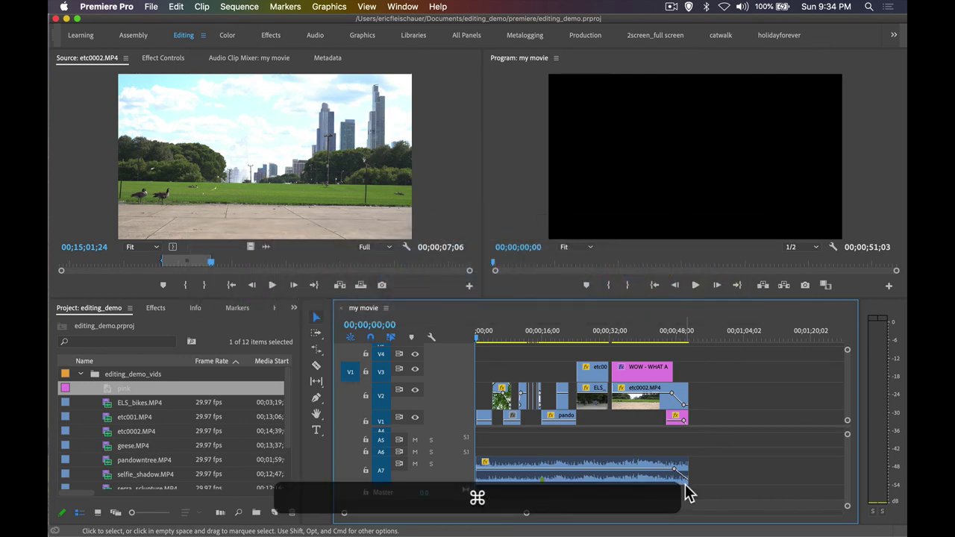
key(super+h)
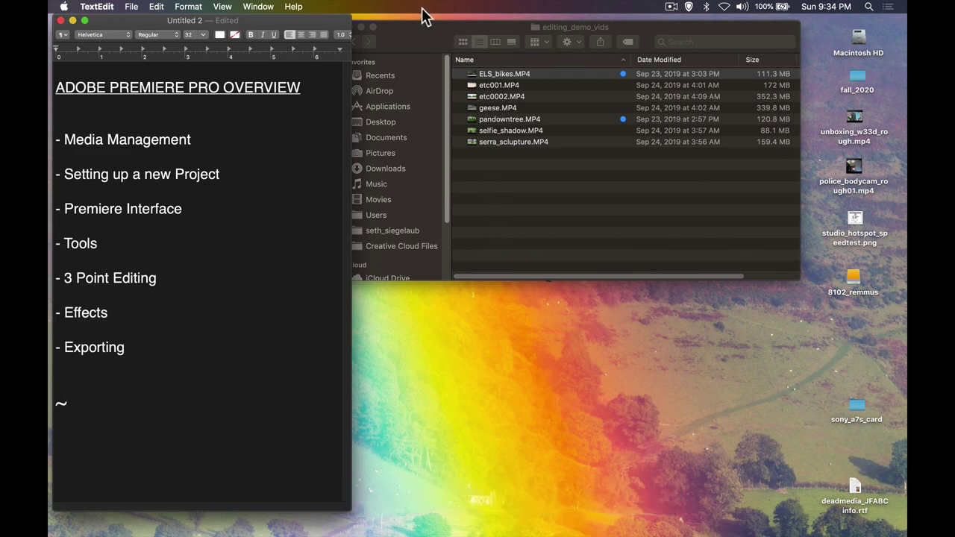
drag(423, 35, 448, 47)
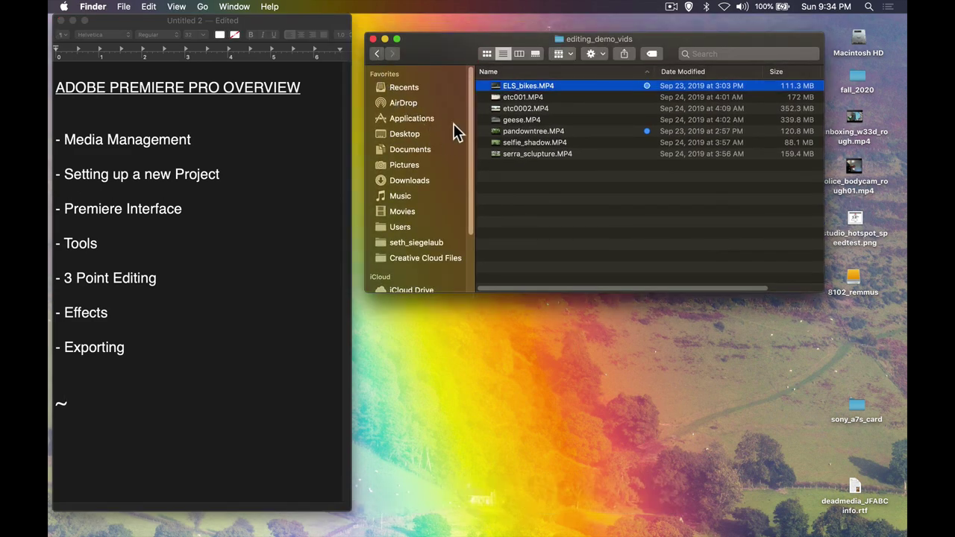
Open the exported my movie.mp4 from the editing_demo folder in Documents in QuickTime Player, and move its window up.
click(416, 151)
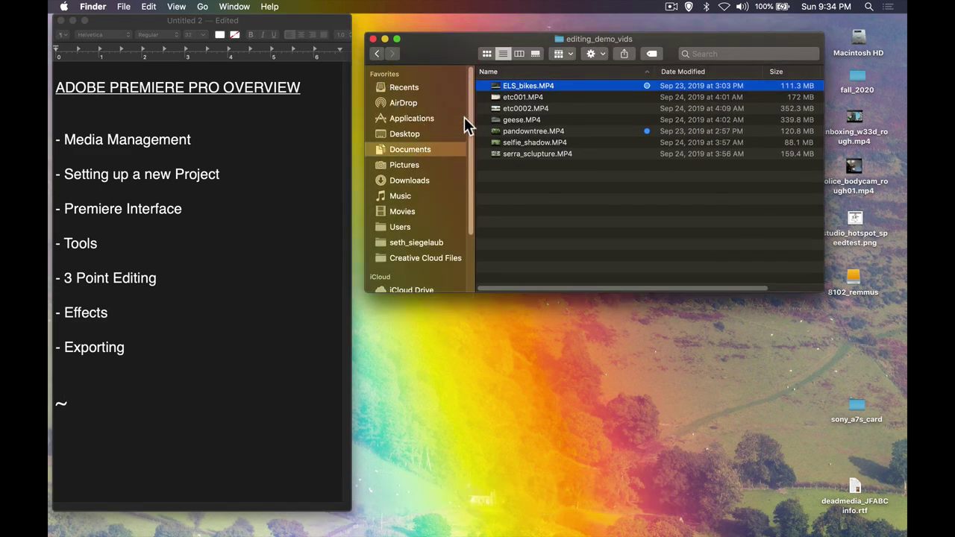
scroll(500, 138, up, 5)
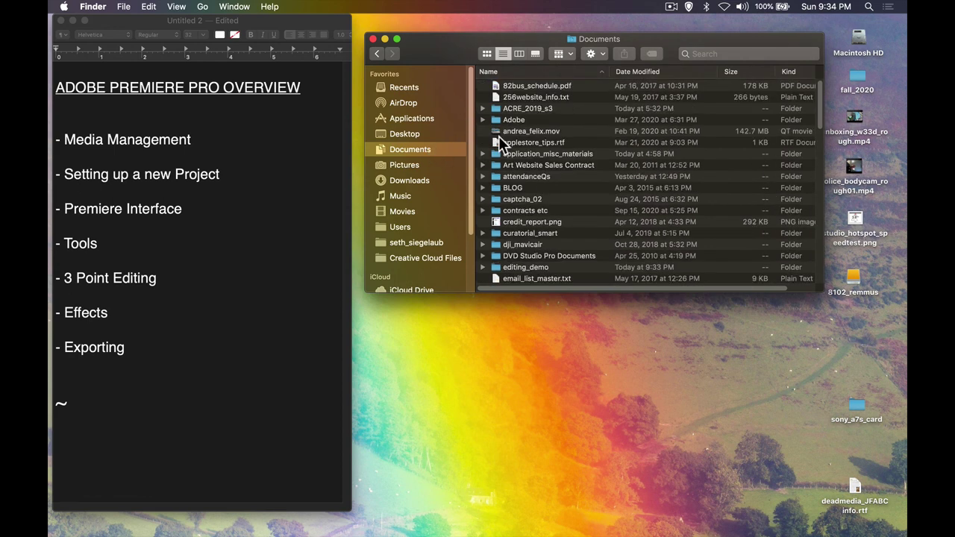
click(497, 259)
double_click(496, 256)
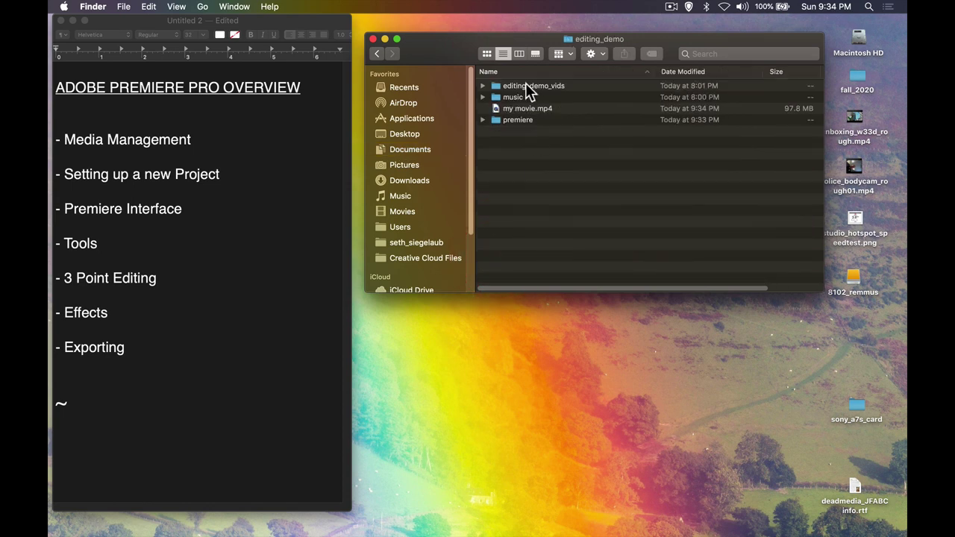
double_click(494, 109)
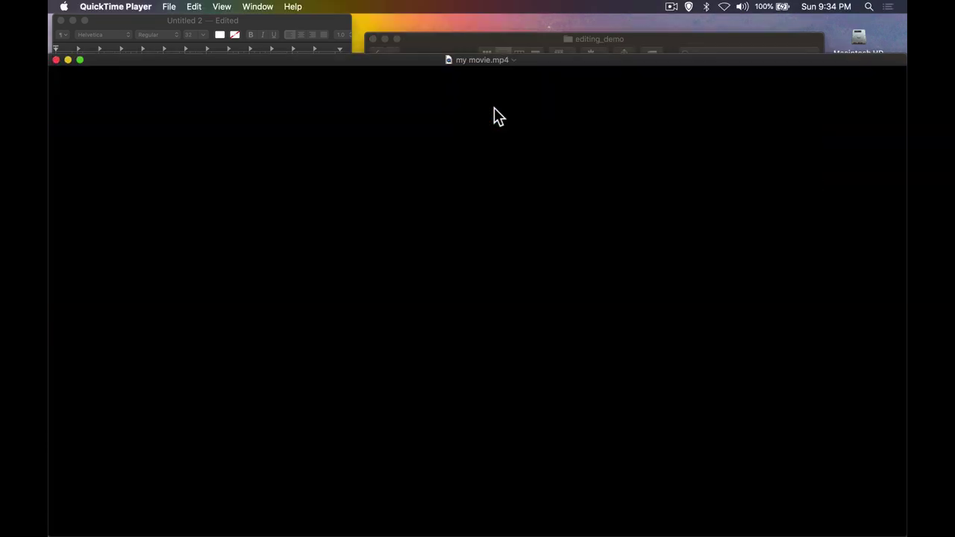
drag(488, 61, 507, 33)
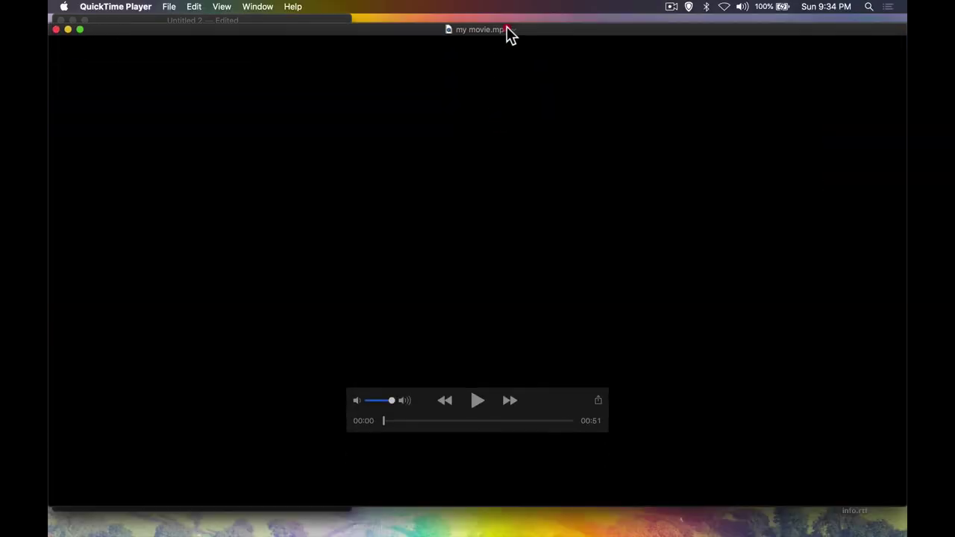
Check the exported movie by scrubbing through it and viewing its format, frame rate and data size in the Inspector.
click(418, 423)
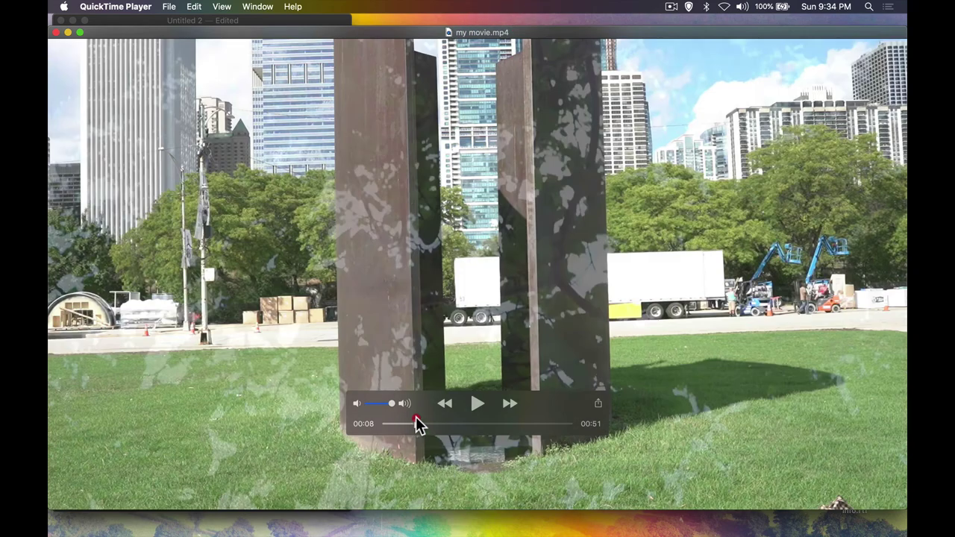
key(super+i)
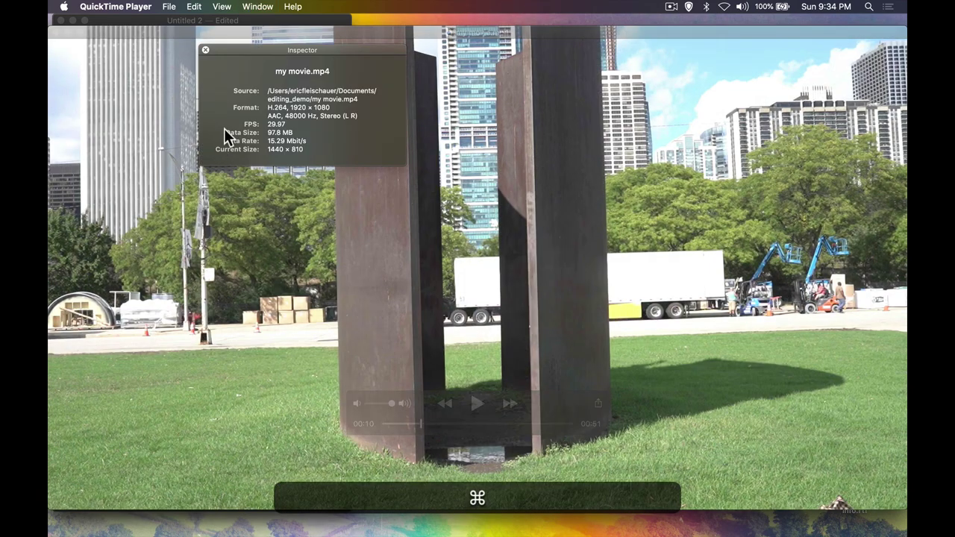
drag(330, 111, 303, 117)
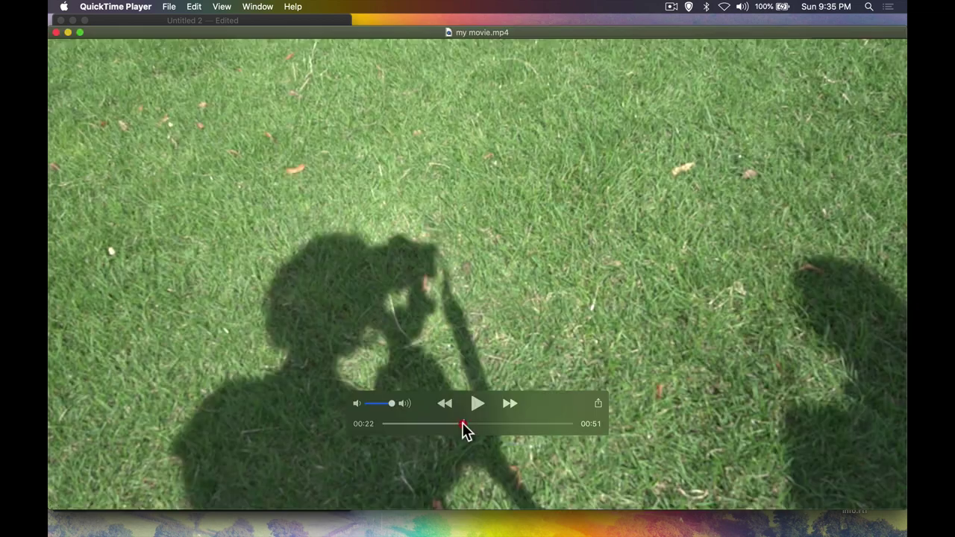
drag(463, 429, 558, 428)
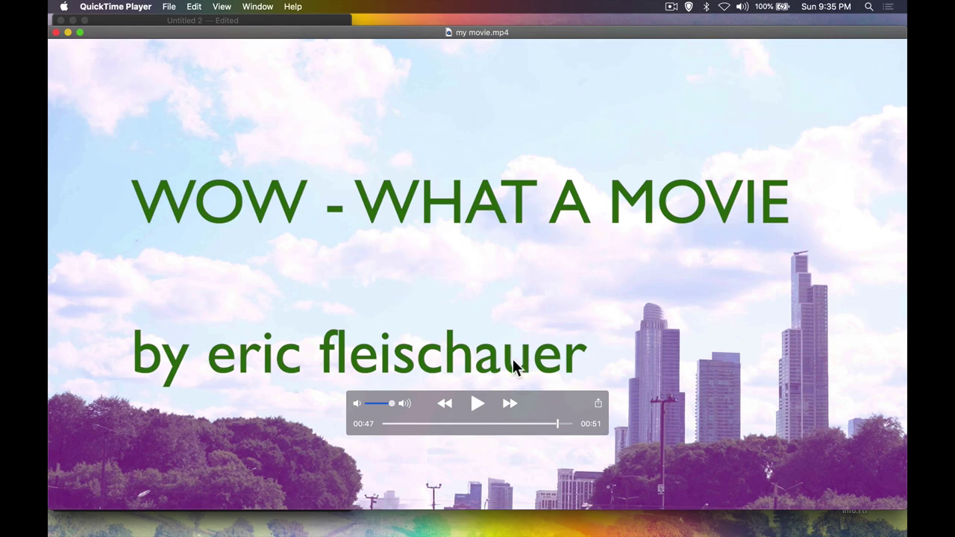
drag(526, 427, 393, 427)
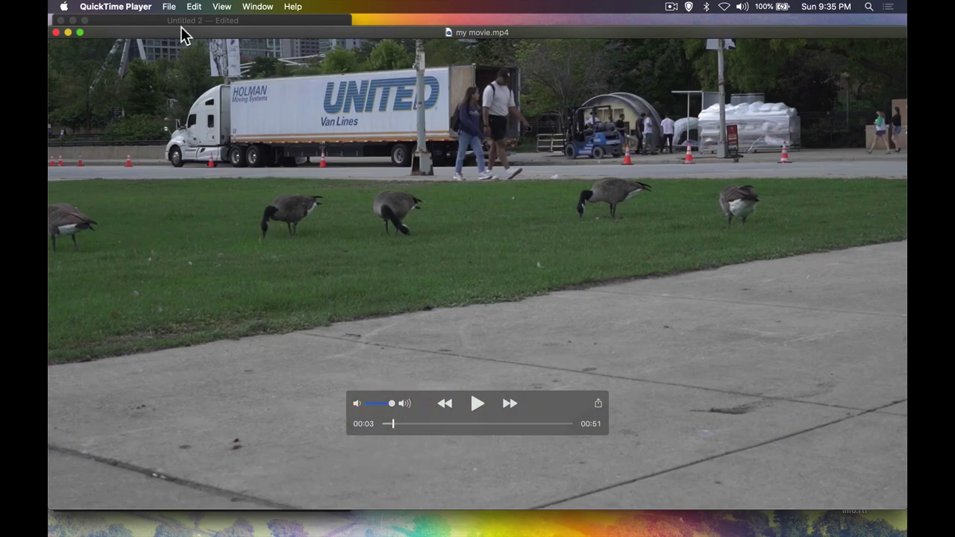
Close the exported movie's window and switch back to Premiere Pro.
click(56, 33)
key(super+Tab)
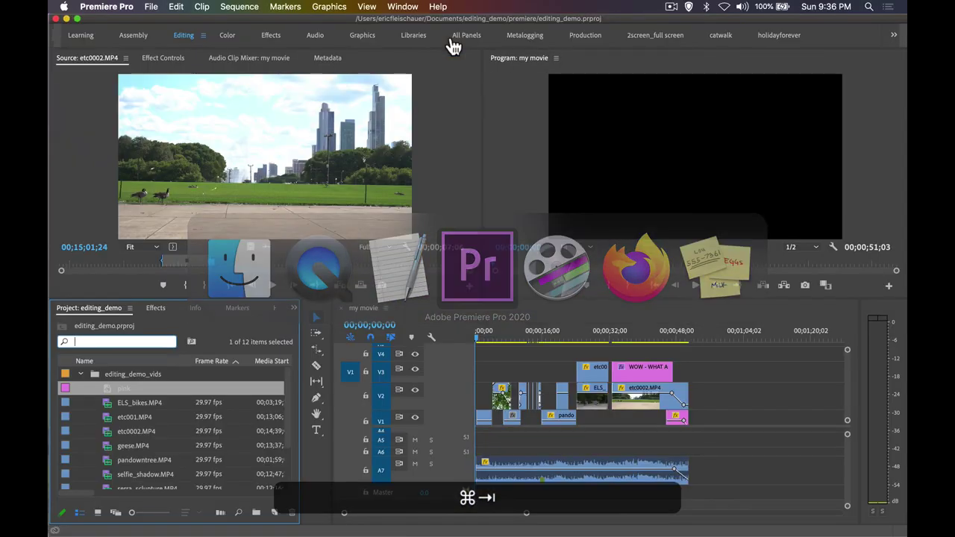